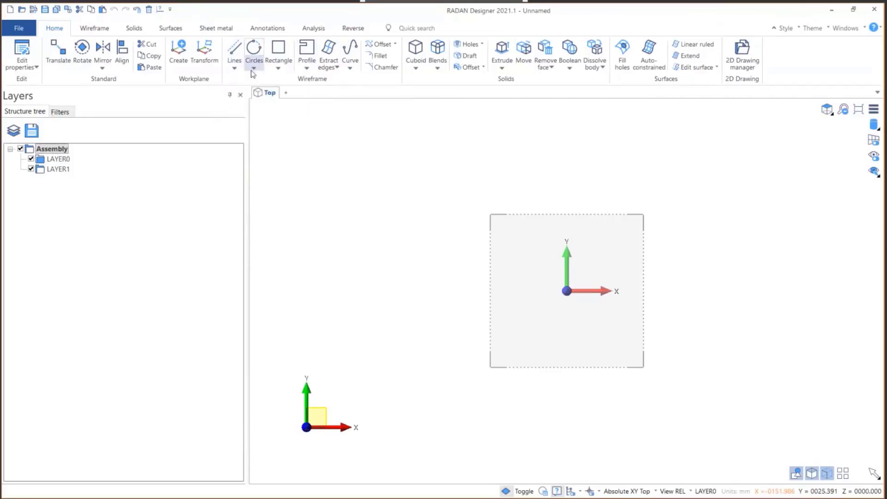
left_click(235, 68)
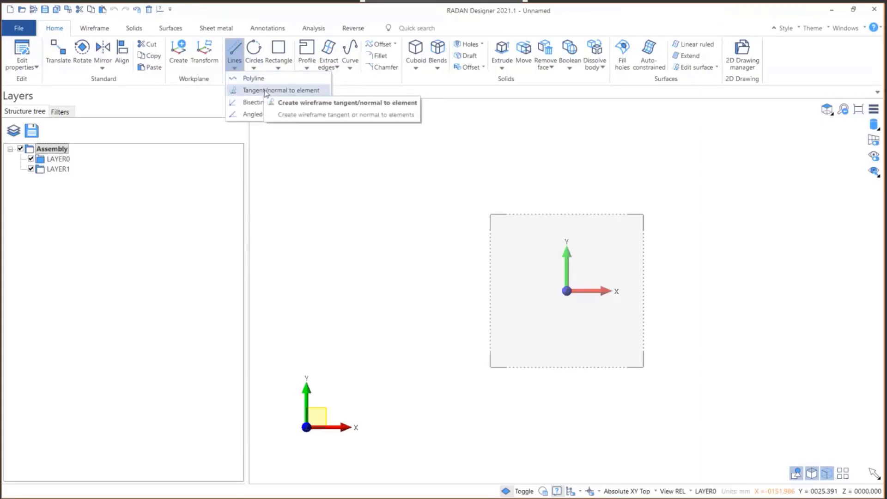
left_click(253, 69)
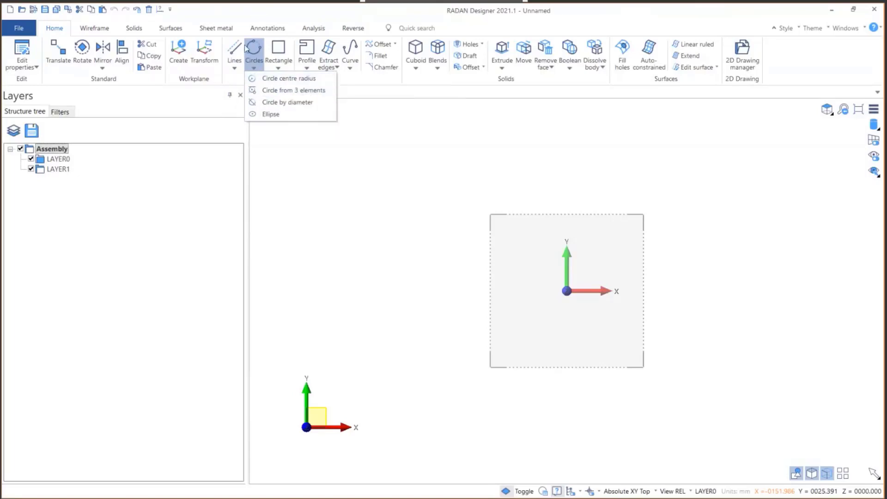
left_click(230, 85)
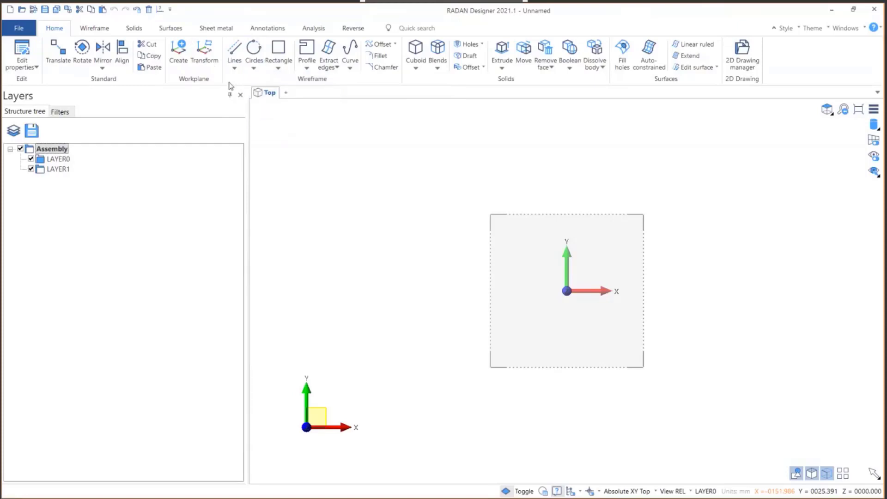
Step: Sketch a closed four-sided line outline around the workplane, with horizontal top and bottom edges, a vertical right edge and a slanted left edge
left_click(98, 33)
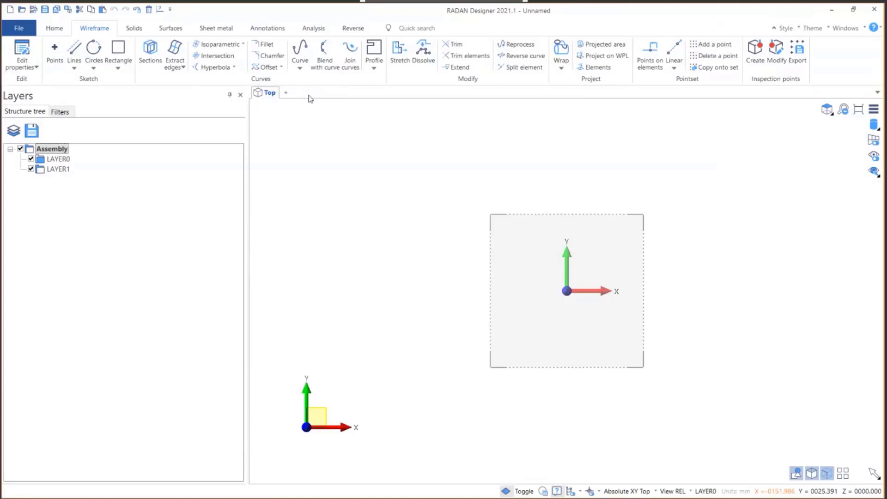
left_click(75, 54)
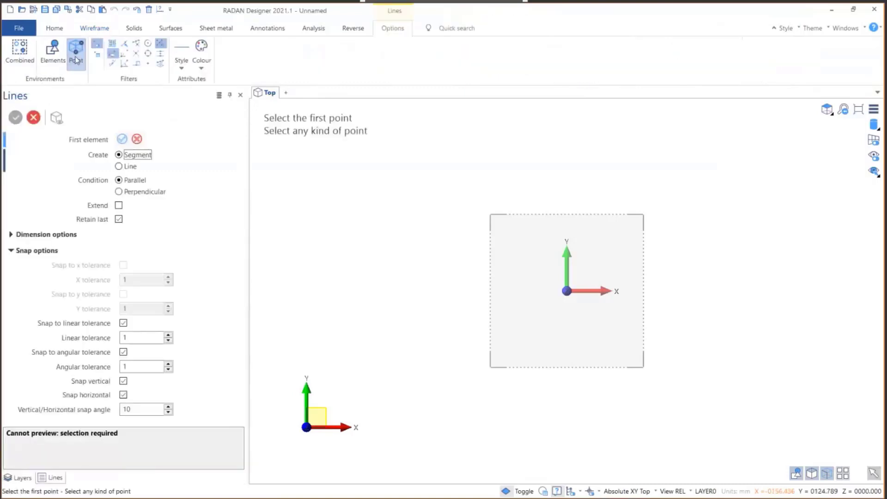
left_click(359, 198)
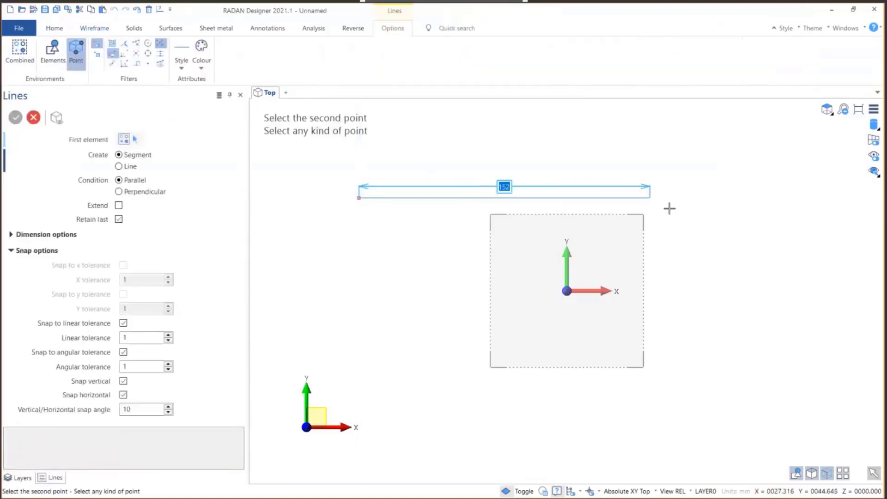
left_click(734, 205)
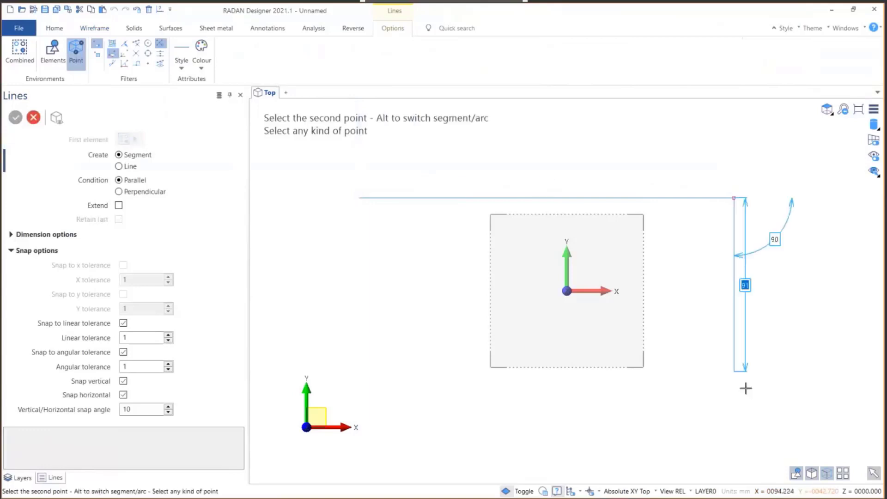
left_click(736, 428)
left_click(426, 427)
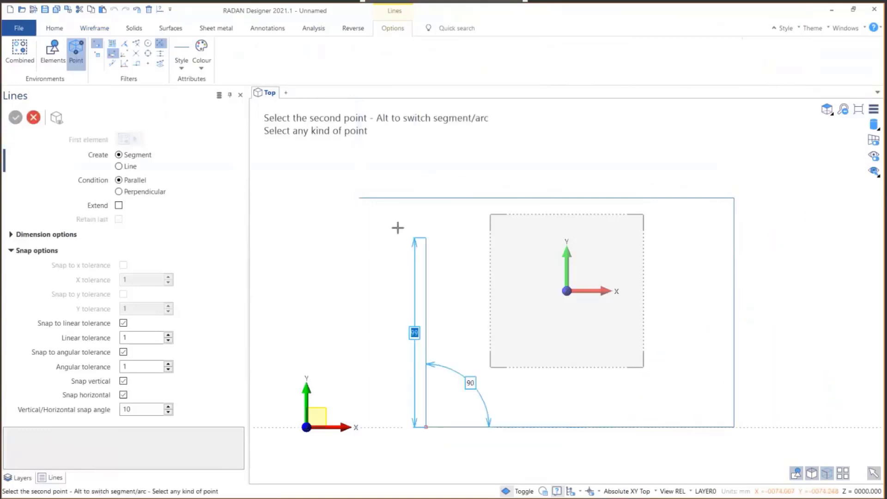
left_click(360, 198)
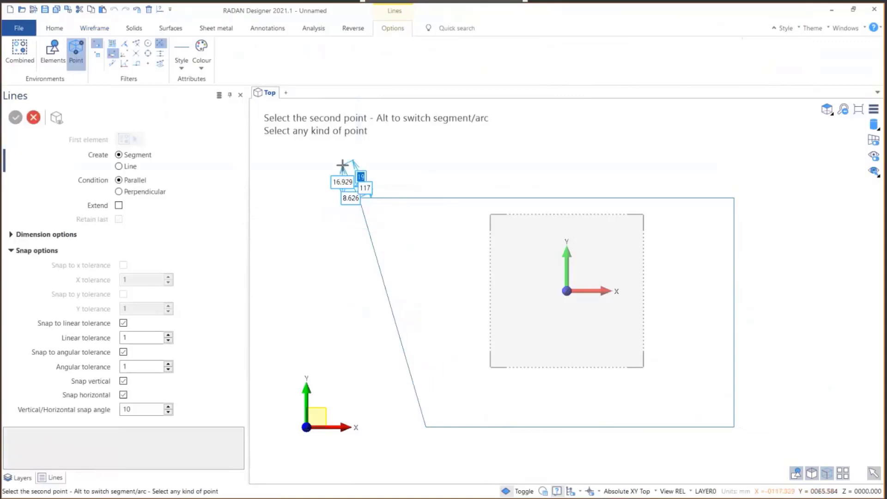
key("alt+Tab")
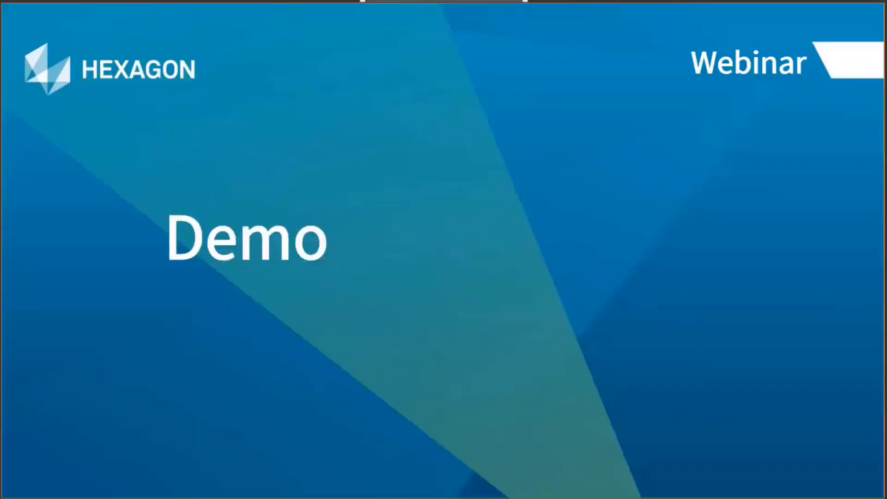
key("Right")
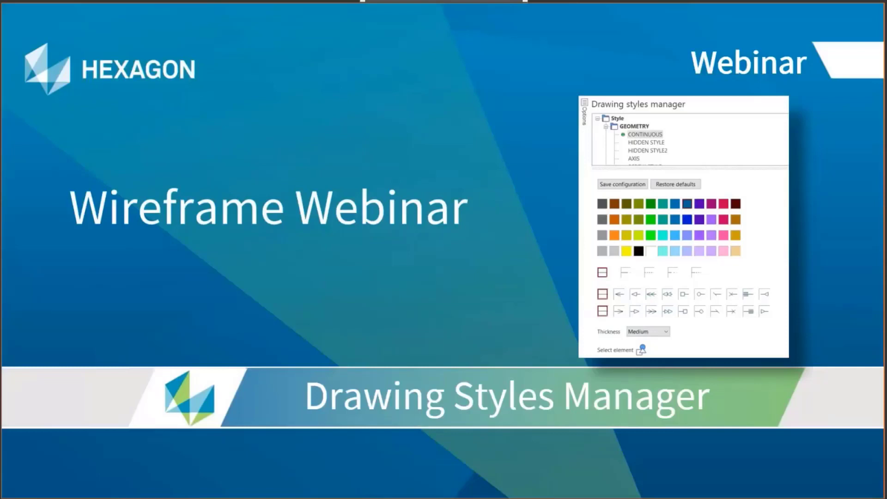
key("Right")
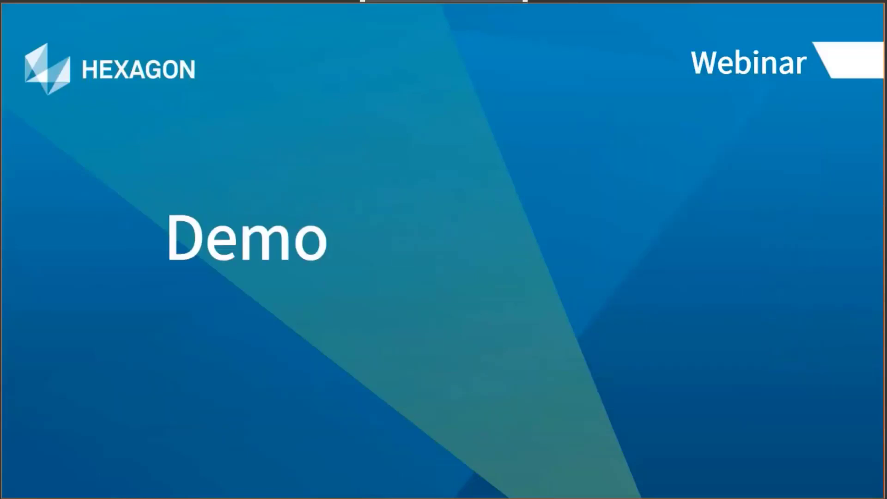
key("alt+Tab")
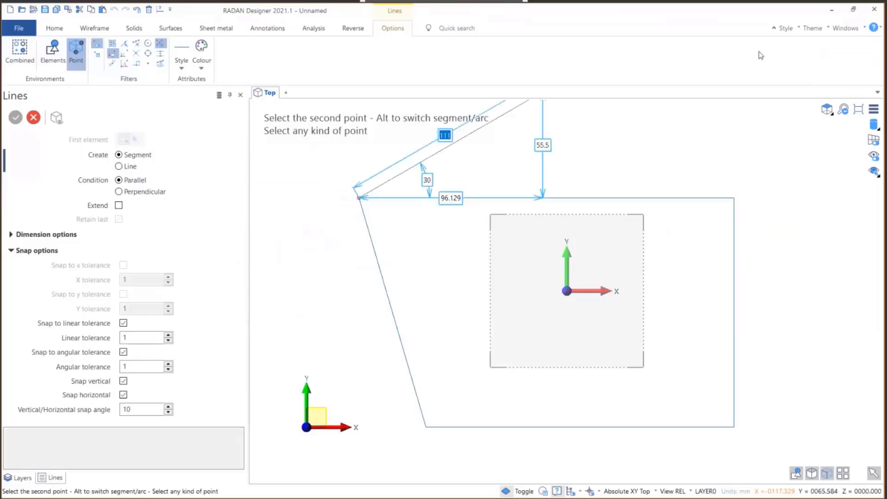
Step: End the line chain and set the CONTINUOUS geometry style's thickness to Thick in the drawing styles manager
key("Escape")
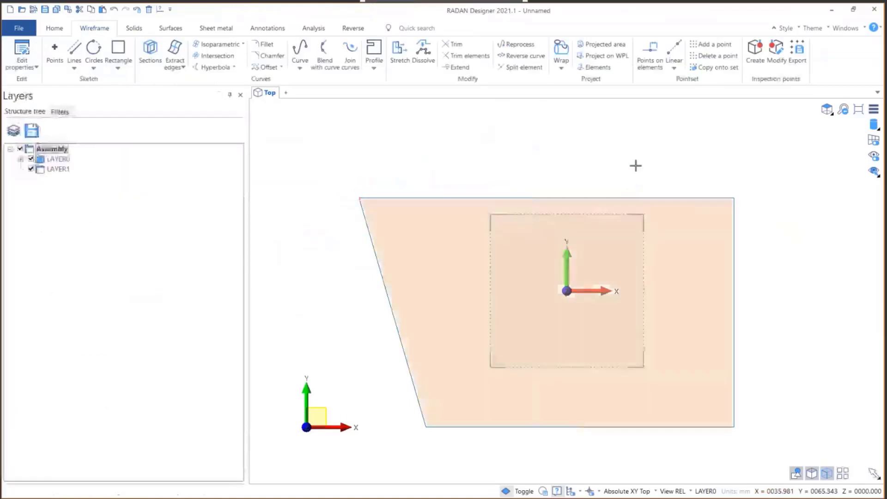
left_click(856, 35)
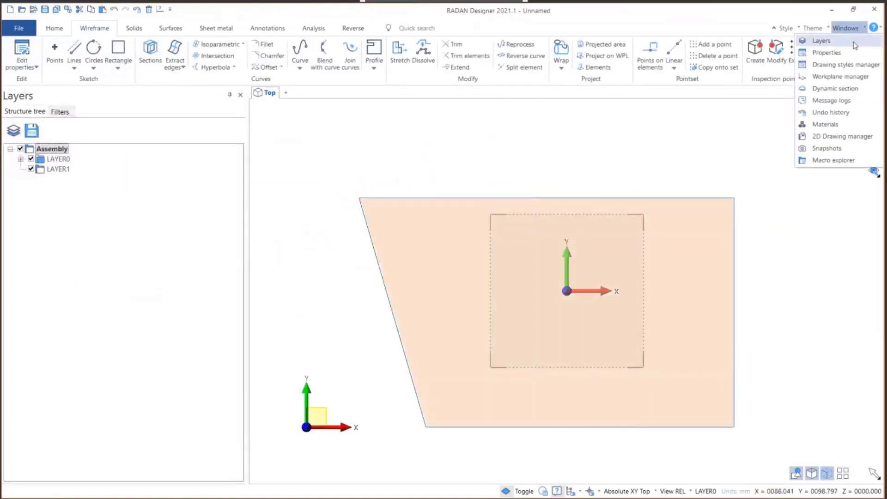
left_click(857, 64)
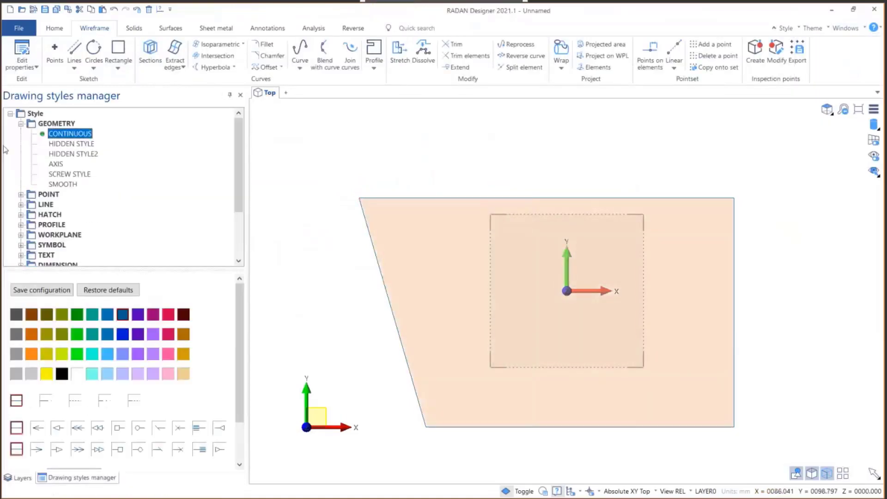
mouse_move(239, 152)
left_mouse_down()
mouse_move(248, 200)
mouse_move(243, 138)
left_mouse_up()
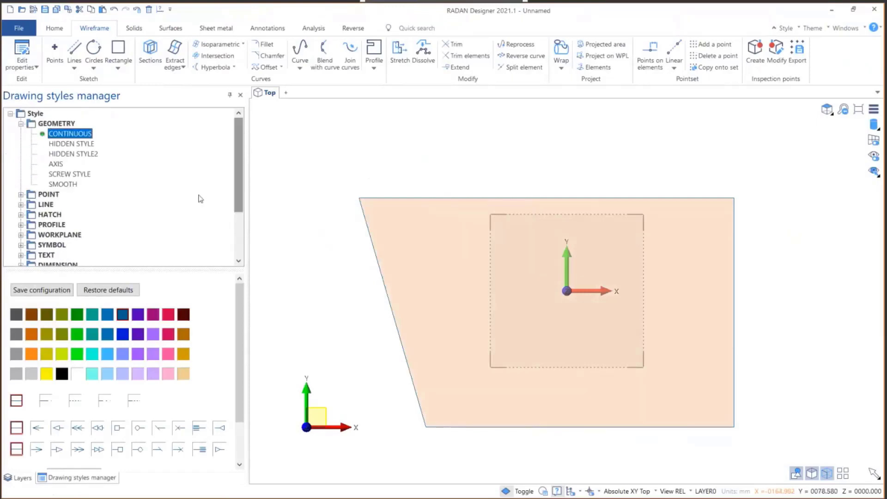
mouse_move(237, 322)
left_mouse_down()
mouse_move(237, 370)
mouse_move(236, 330)
left_mouse_up()
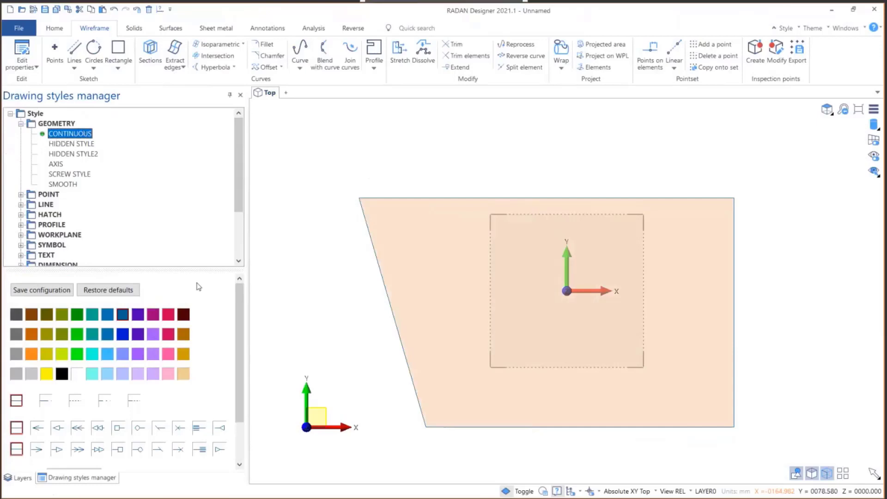
left_click_drag(237, 316, 236, 355)
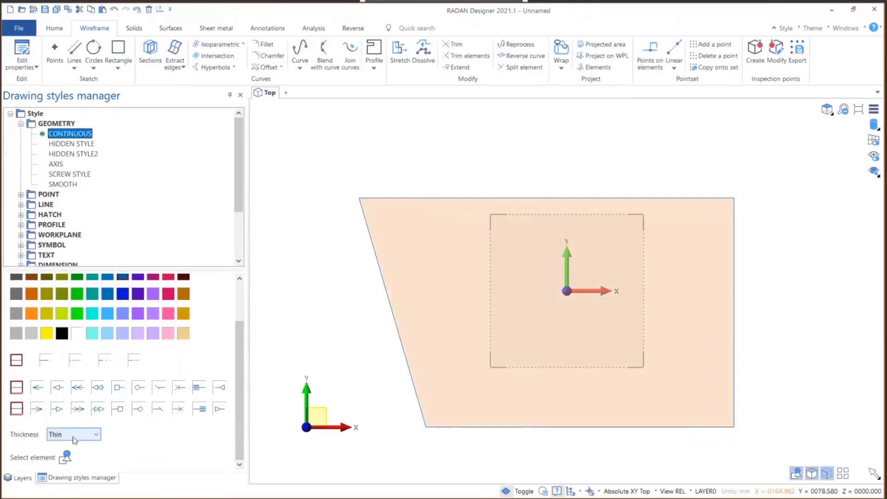
left_click(97, 435)
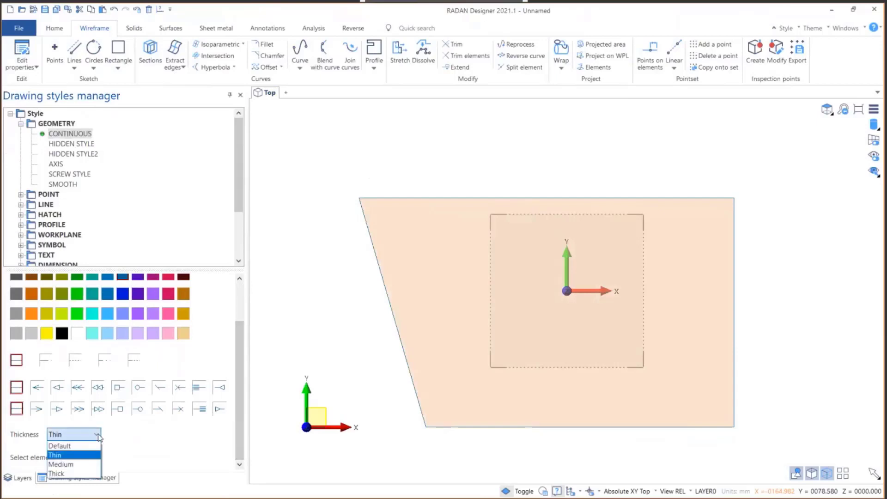
left_click(70, 474)
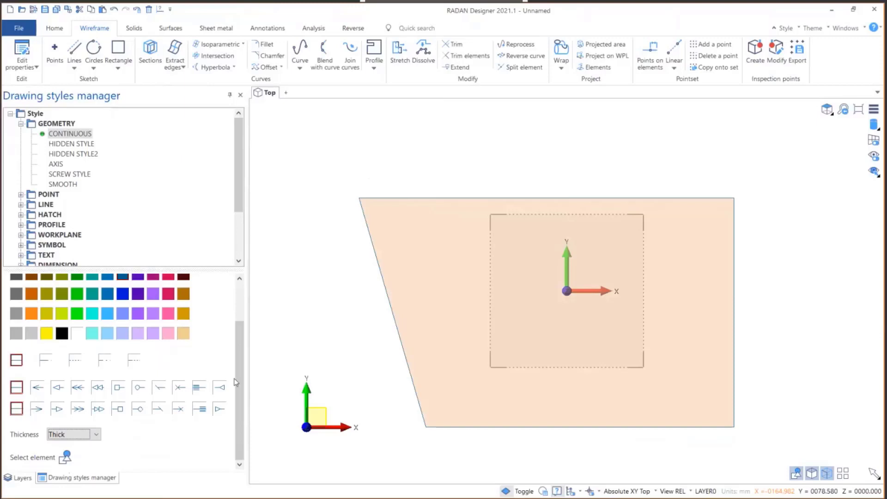
Step: Save the style changes as the default system configuration and start a line segment beyond the outline's upper-left corner to preview the style
scroll(239, 374, "up", 3)
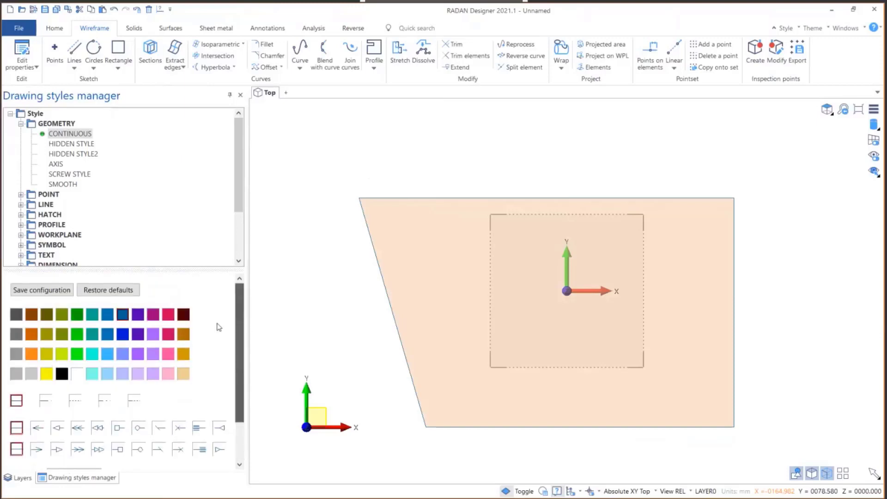
left_click(55, 291)
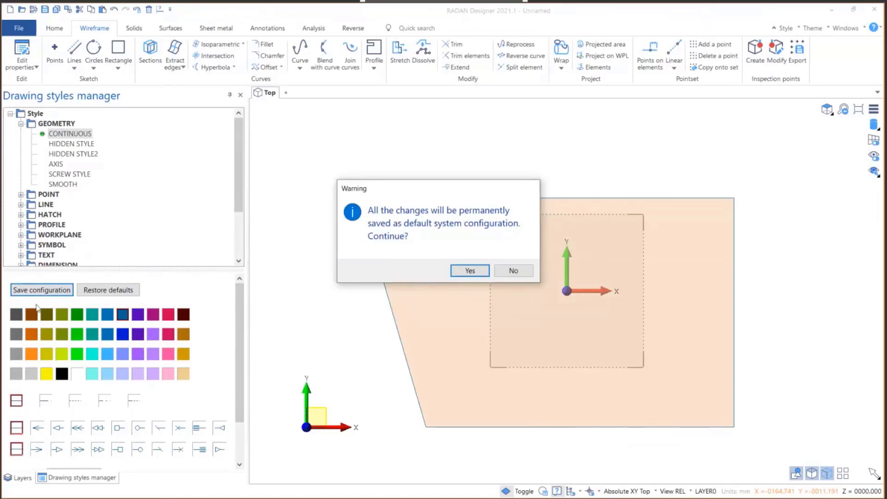
left_click(470, 271)
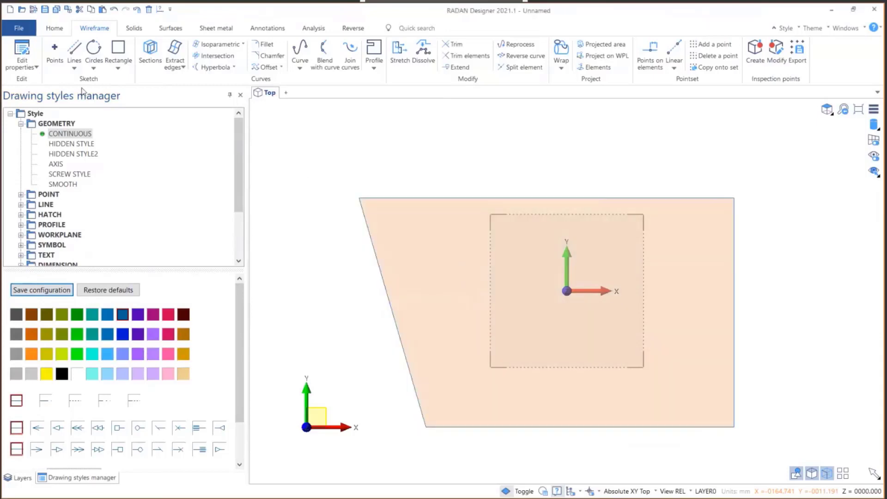
left_click(74, 49)
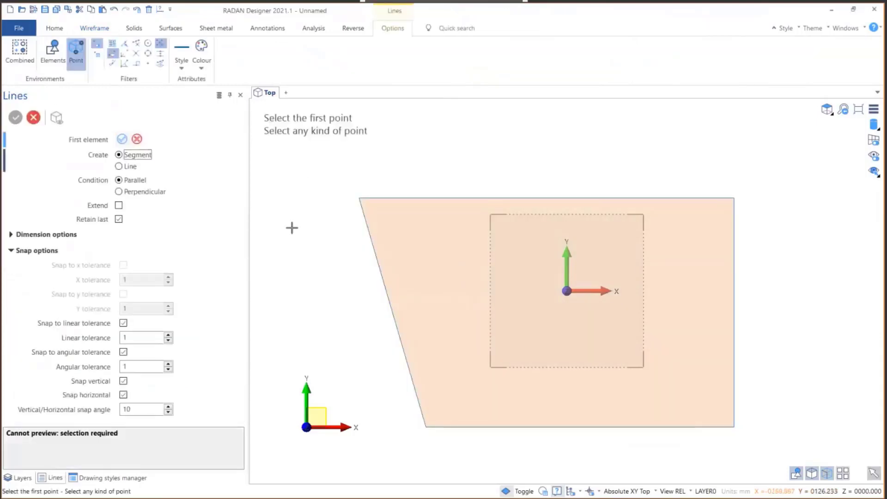
left_click(318, 166)
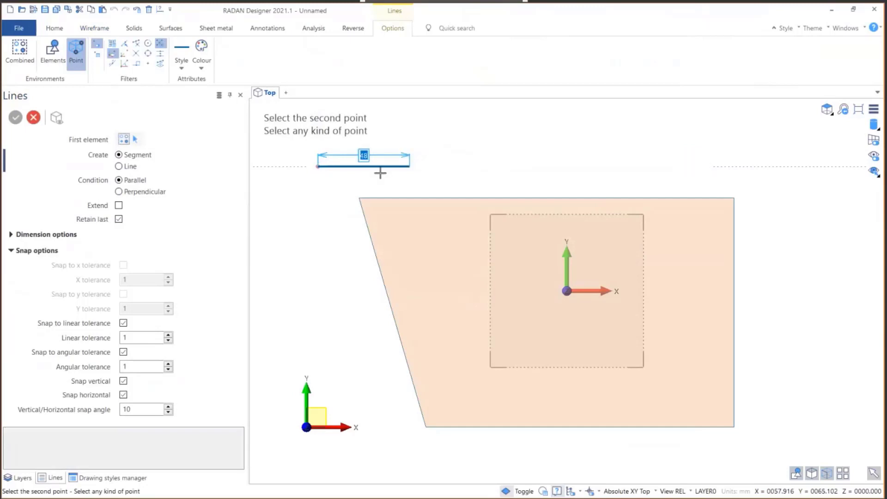
Step: Start a new document without saving the current drawing and set it to the Top view
left_click(19, 28)
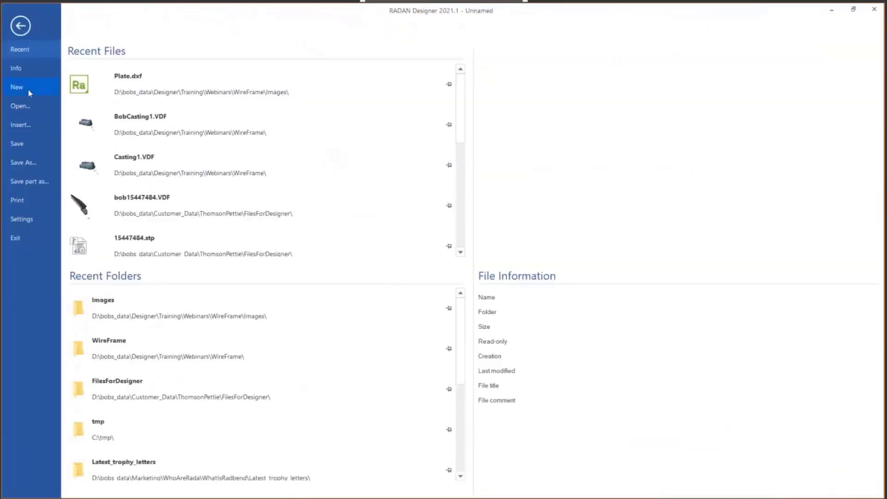
left_click(28, 88)
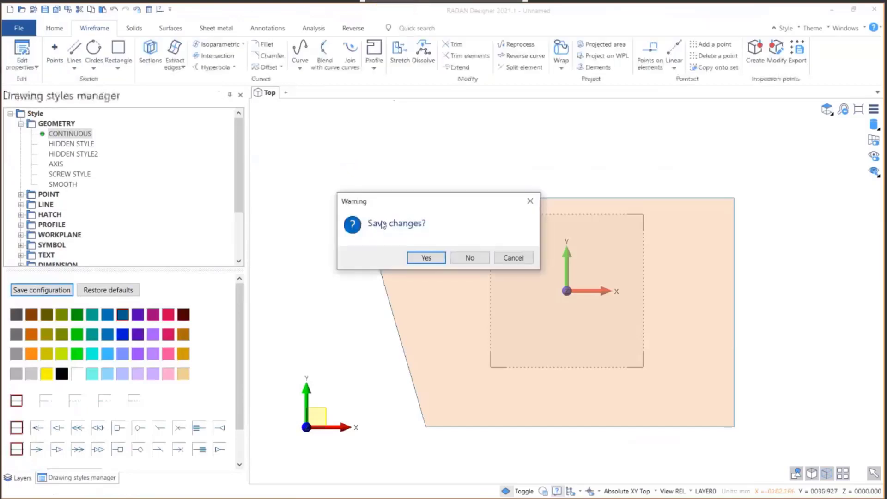
left_click(470, 258)
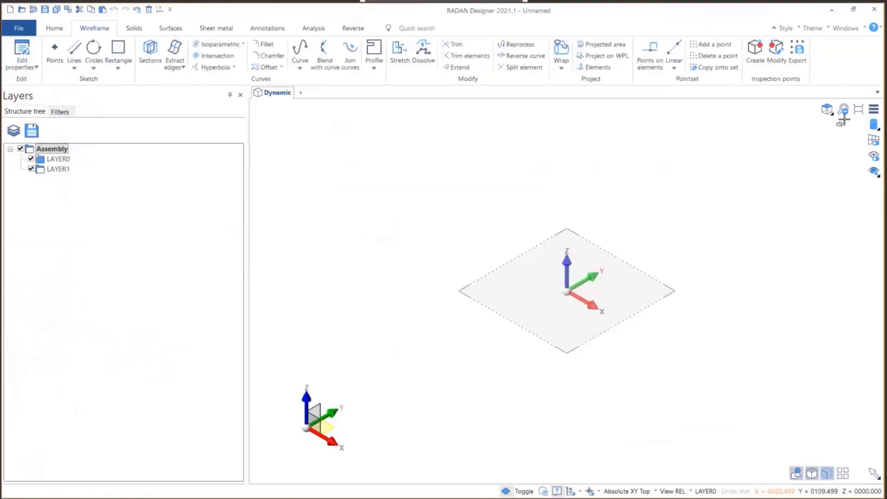
left_click(827, 124)
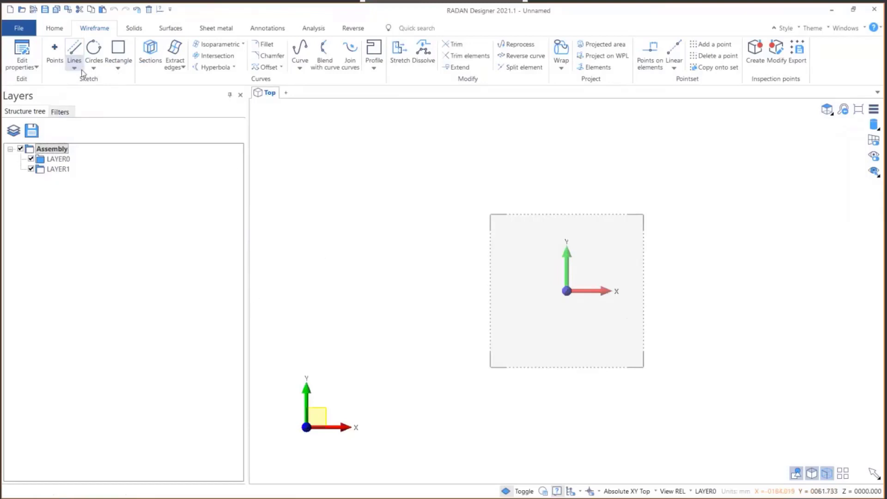
Step: Start a polygon by side length centred on the workplane origin, try seven sides, and reduce it to 3 sides
left_click(118, 68)
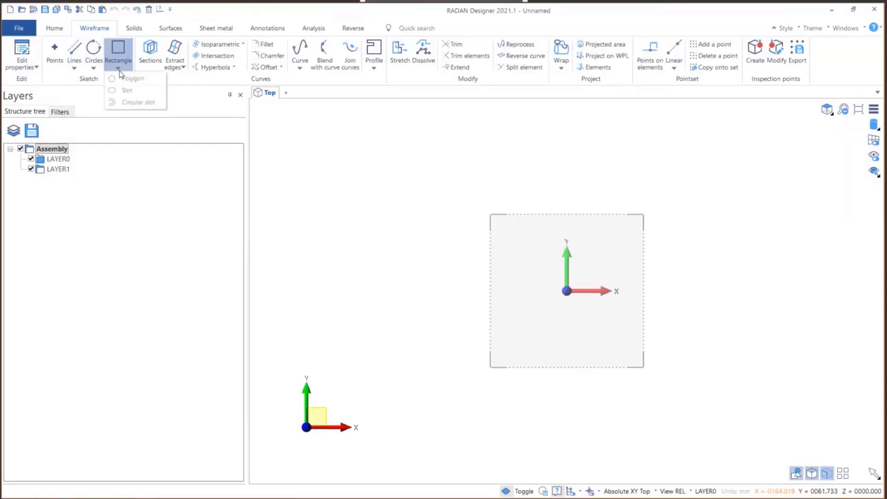
left_click(131, 81)
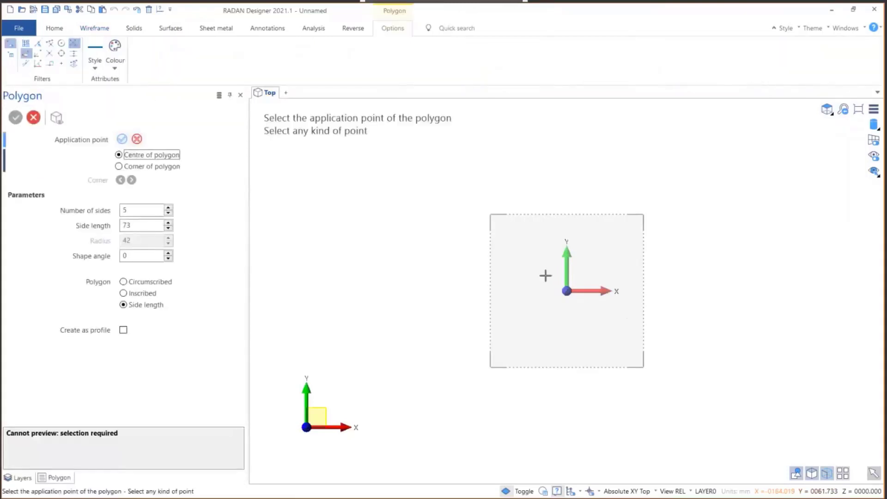
left_click(566, 290)
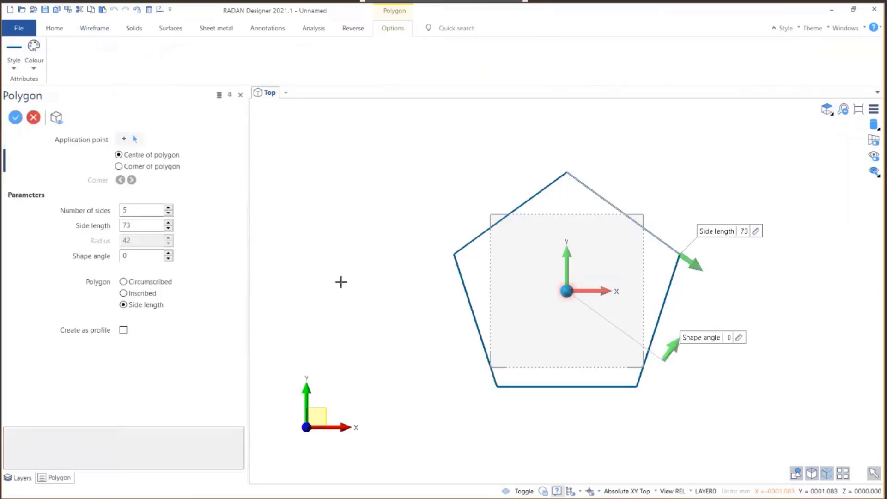
left_click(169, 208)
left_click(169, 208)
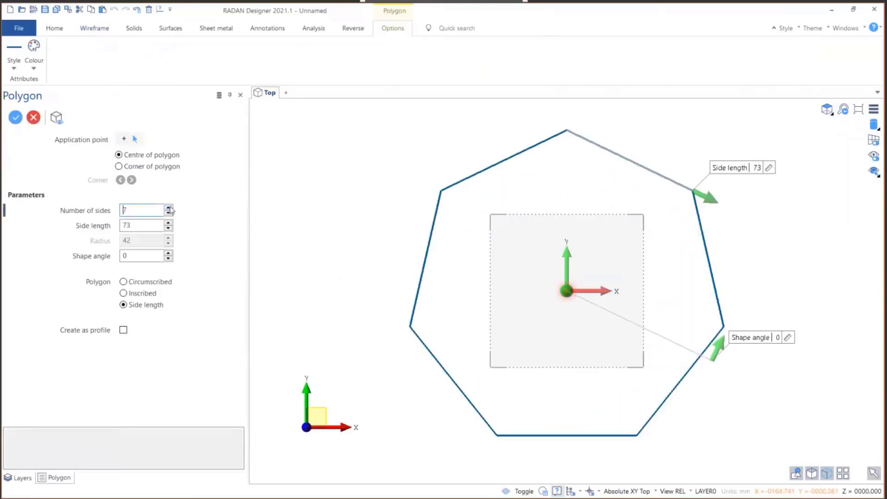
double_click(169, 213)
left_click(169, 213)
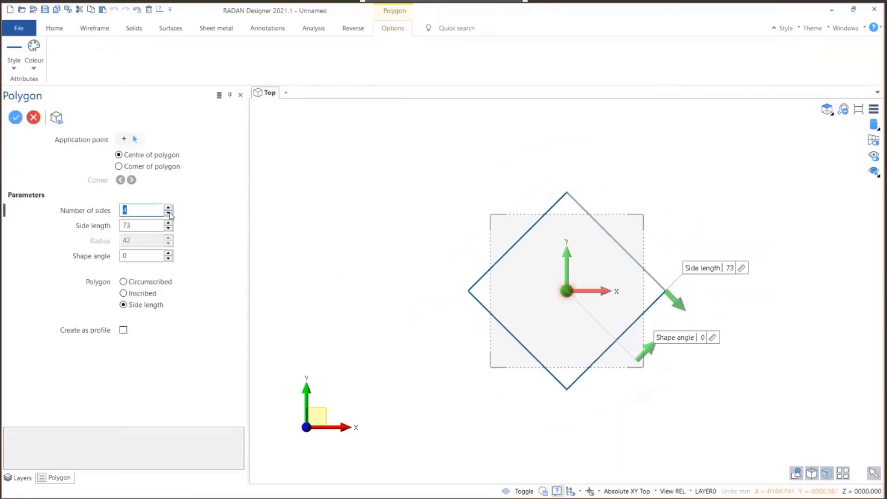
left_click(169, 213)
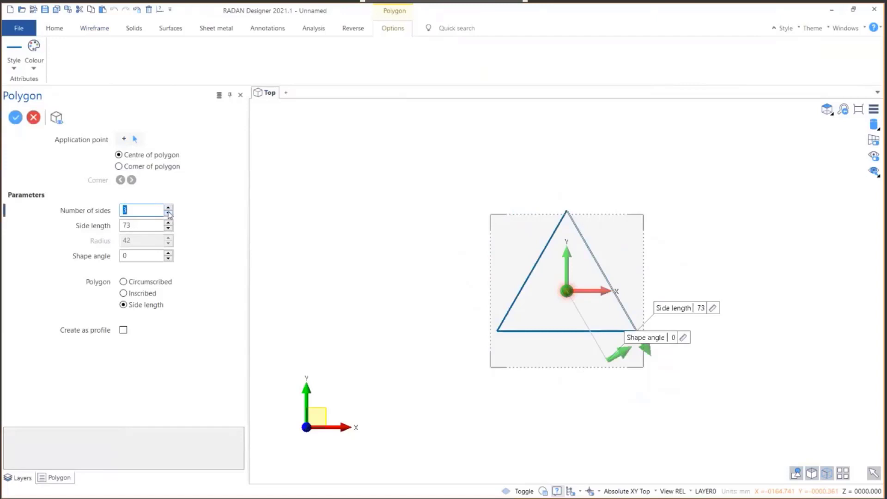
Step: Rotate the triangle to a shape angle of about 47 degrees and enlarge its side length to about 168 mm
left_click_drag(620, 354, 649, 296)
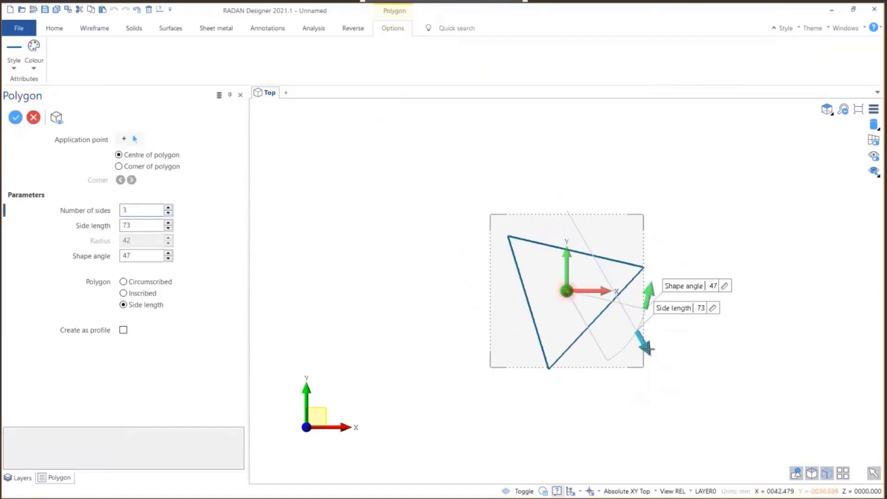
left_click_drag(644, 342, 703, 420)
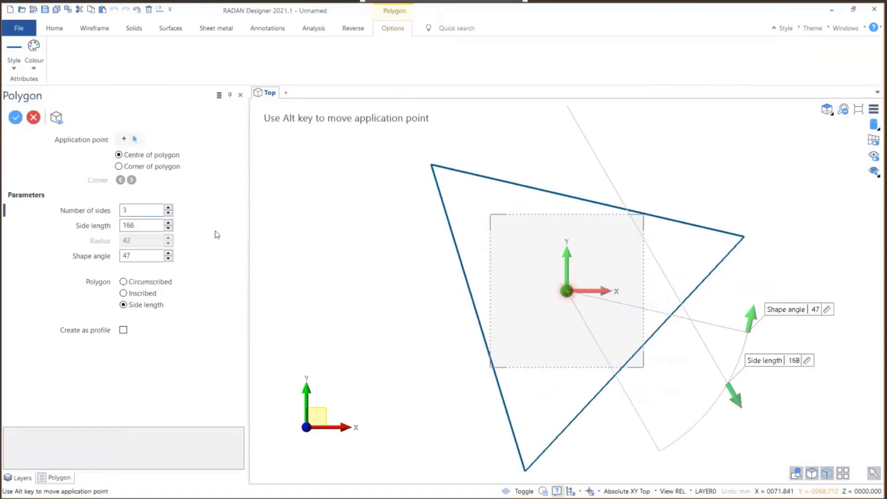
left_click(139, 225)
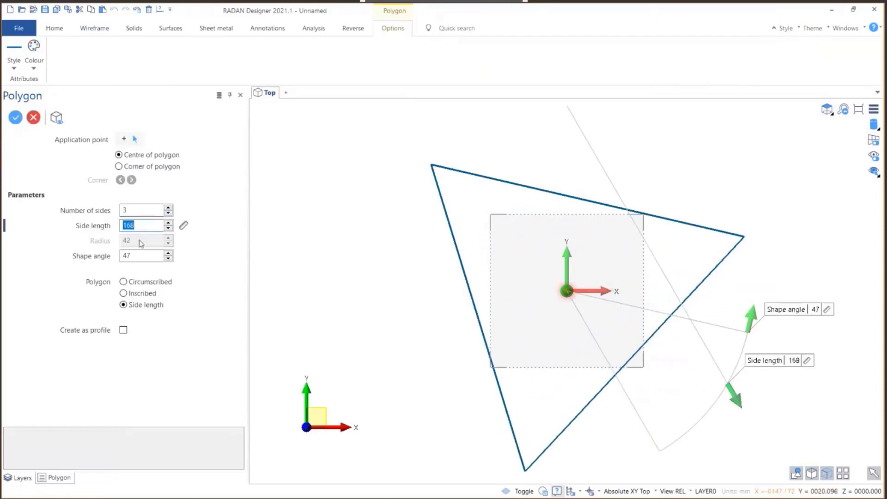
Step: Try the Circumscribed and Inscribed definitions, return the triangle to Side length, and rotate it to a shape angle of about 1 degree
left_click(126, 281)
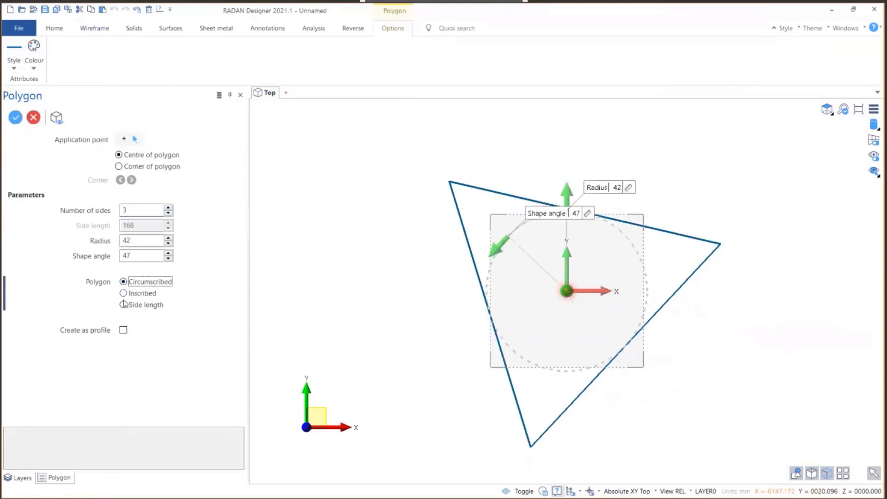
left_click(123, 295)
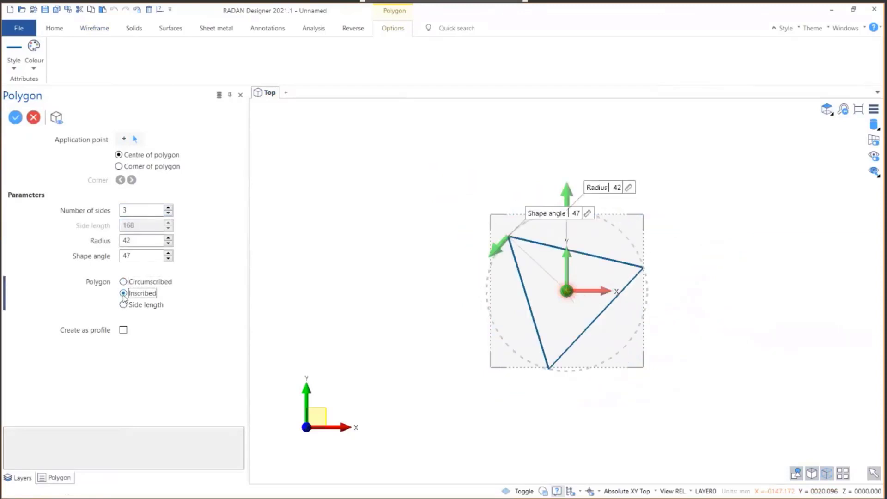
left_click(124, 306)
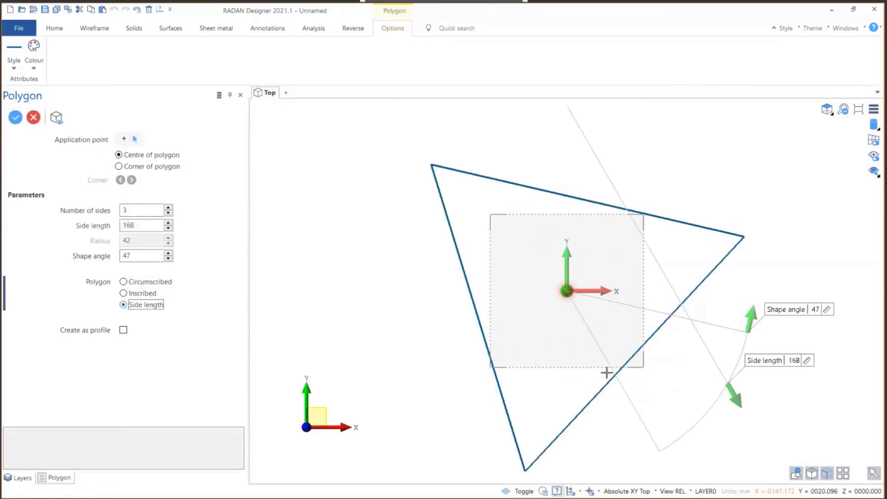
left_click_drag(753, 314, 650, 402)
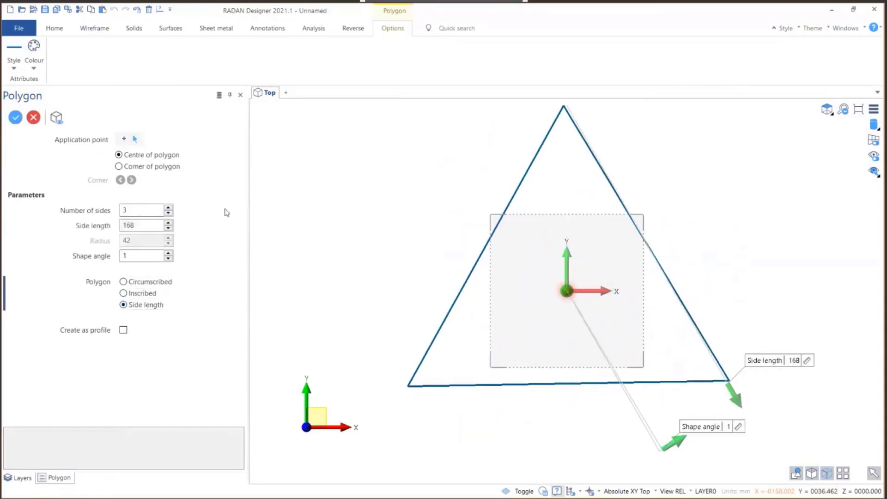
Step: Increase the polygon's number of sides to 7
left_click(168, 207)
left_click(169, 207)
left_click(168, 207)
left_click(168, 207)
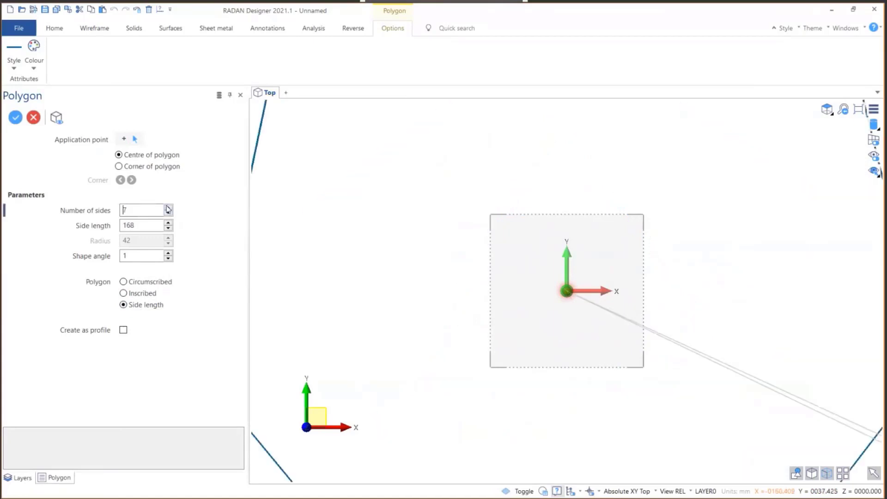
scroll(402, 245, "down", 4)
scroll(402, 246, "down", 3)
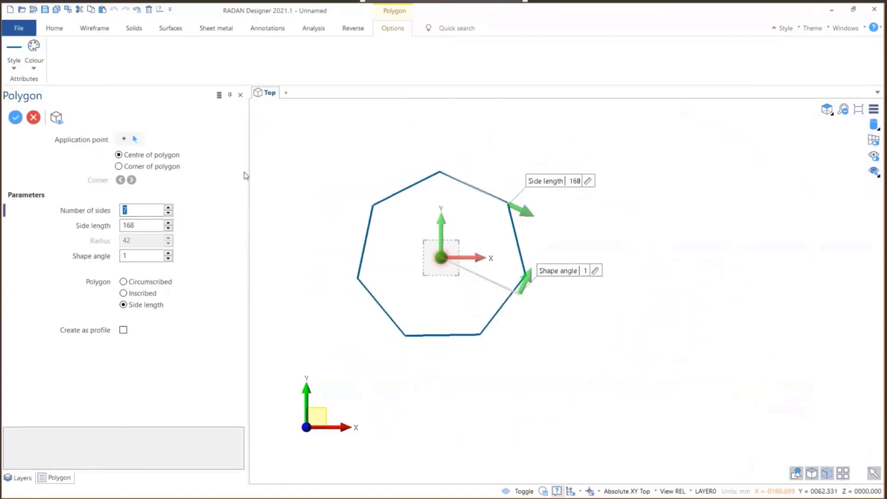
Step: Increase the polygon to 10 sides with a side length of about 91 mm, and cancel the Polygon command
scroll(320, 174, "up", 3)
left_click(168, 207)
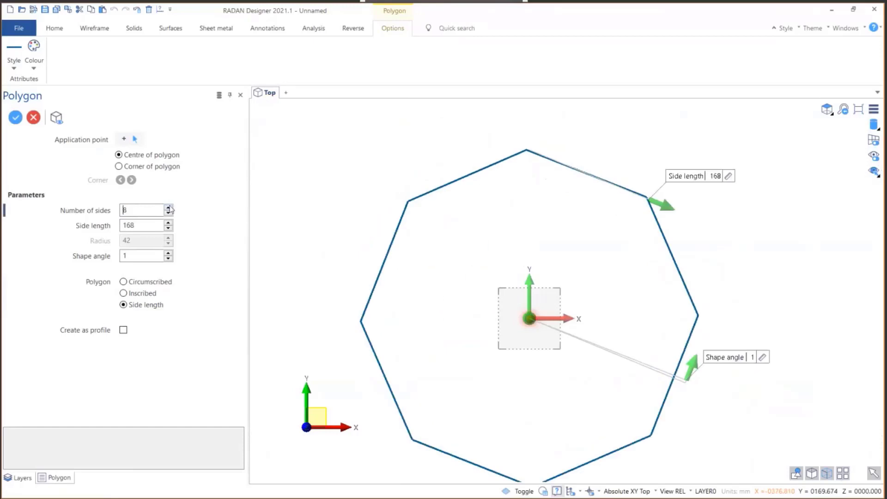
left_click(168, 207)
left_click(168, 208)
scroll(404, 202, "down", 2)
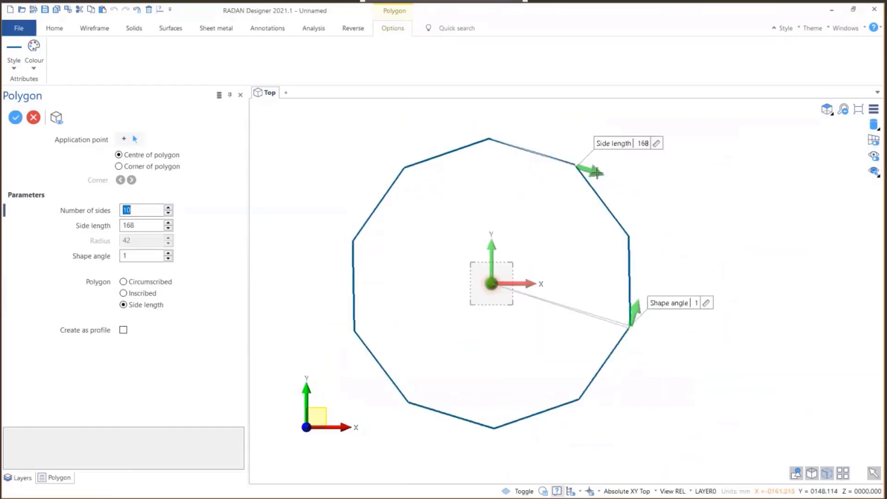
left_click_drag(598, 173, 572, 180)
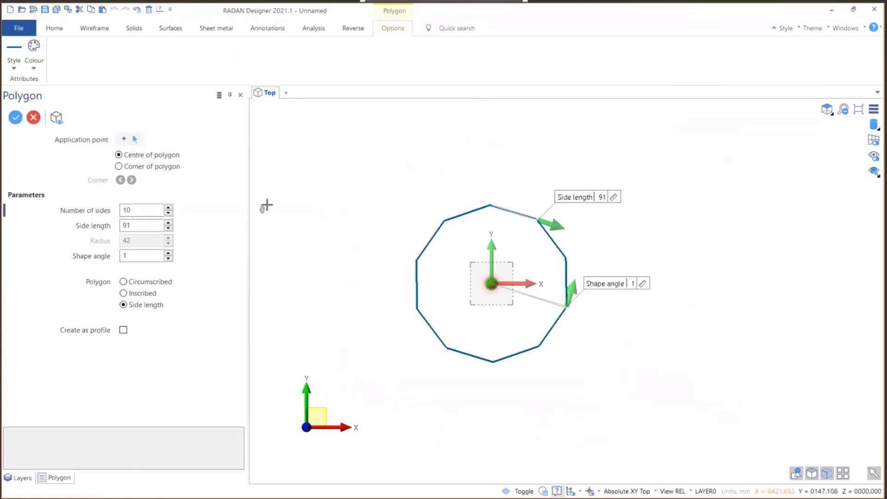
left_click(34, 116)
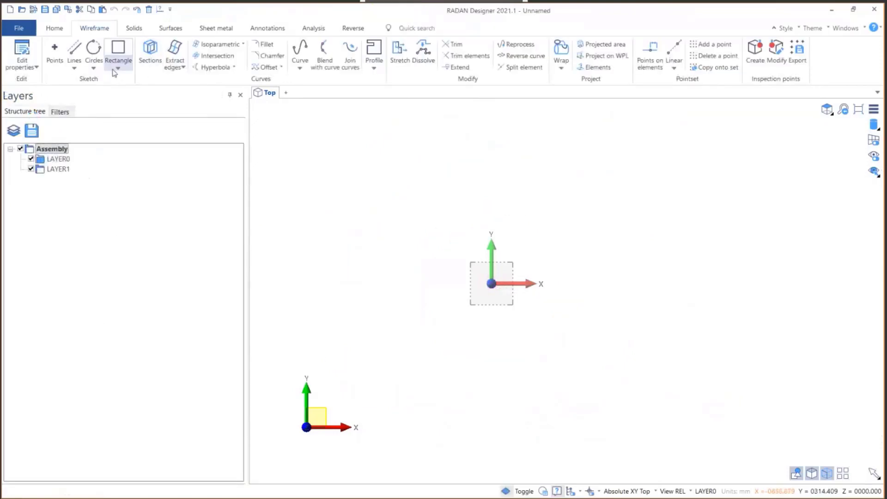
Step: Place a circular slot centred on the workplane origin with radius about 77 mm, start angle about -12 and end angle about 193 degrees
left_click(116, 68)
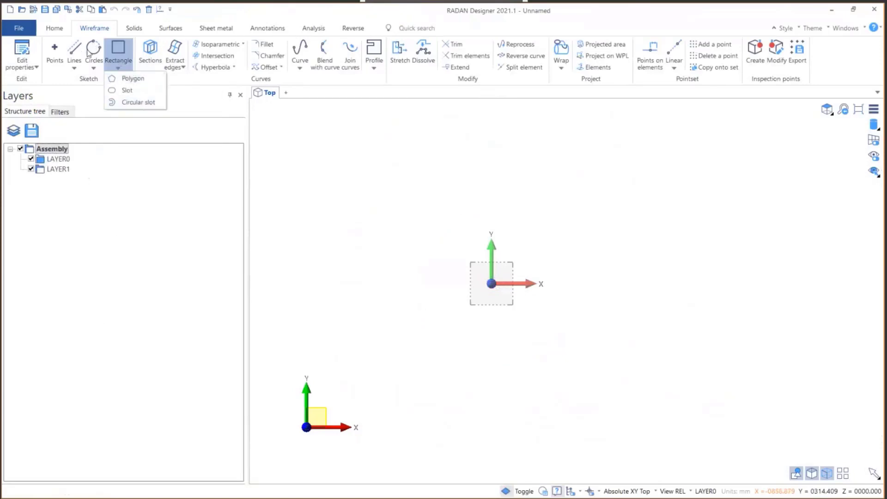
left_click(144, 102)
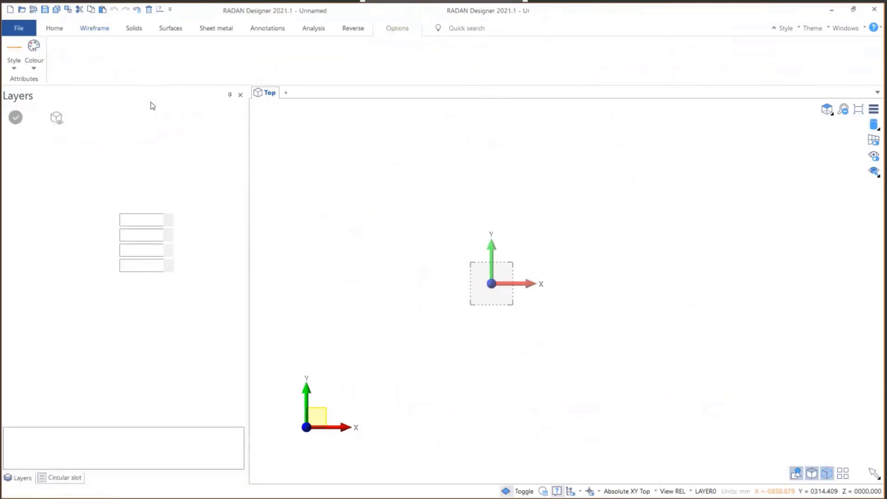
left_click(491, 283)
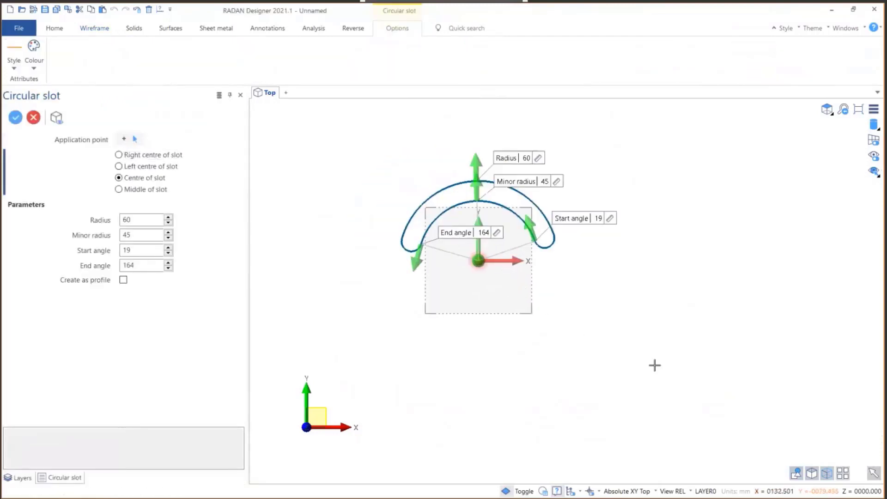
left_click_drag(483, 165, 476, 139)
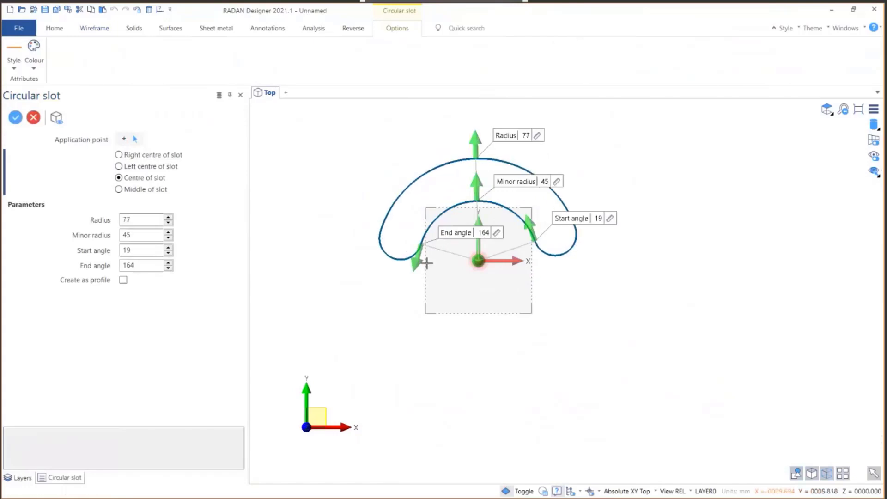
left_click_drag(416, 260, 422, 288)
left_click_drag(524, 228, 538, 256)
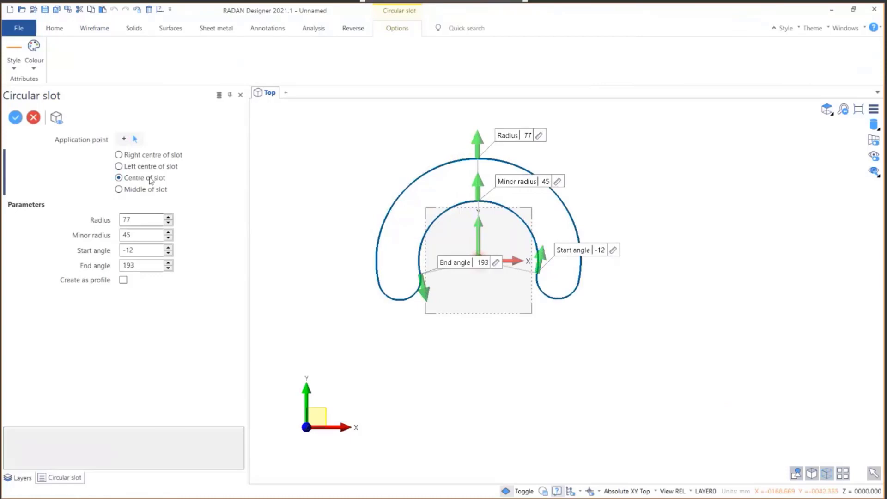
Step: Reduce the circular slot's end angle to about 172 degrees and step its outer radius up to 85 mm
left_click(149, 217)
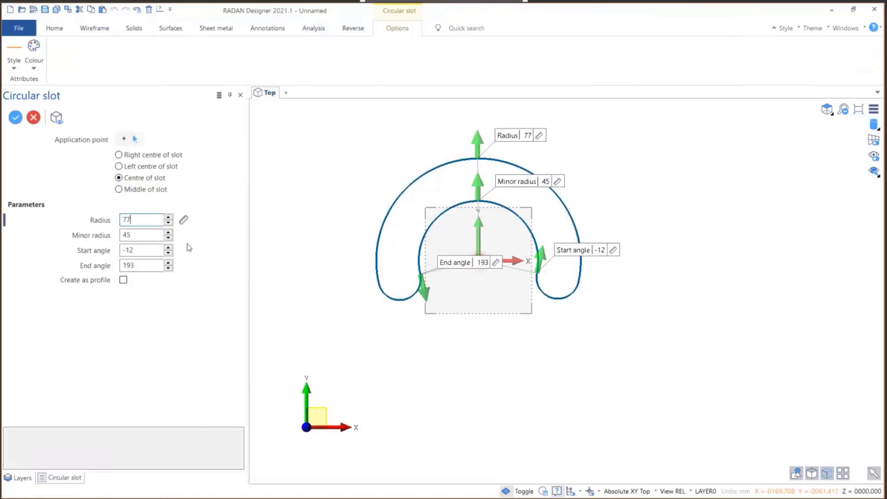
left_click_drag(424, 298, 391, 271)
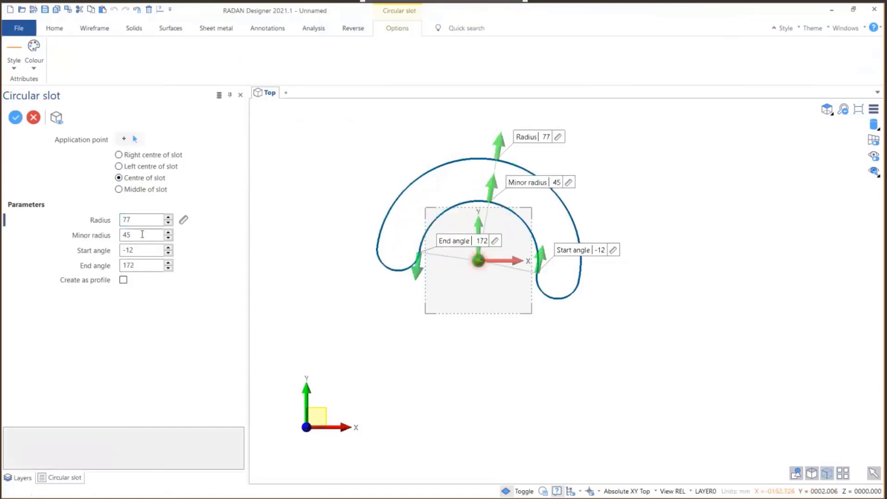
left_click(168, 217)
left_click(169, 218)
left_click(169, 217)
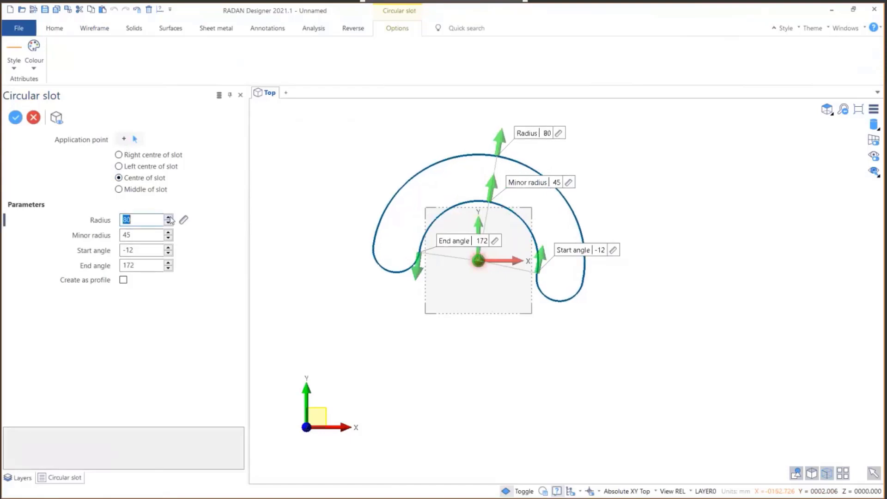
left_click(169, 217)
left_click(169, 217)
left_click(170, 217)
left_click(169, 217)
left_click(169, 217)
Step: Set the circular slot's outer radius to 55 mm
left_click(152, 223)
double_click(152, 223)
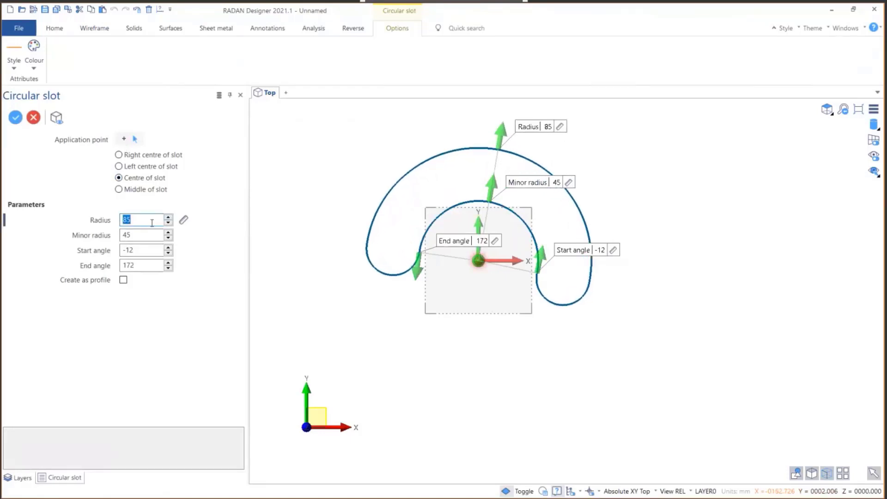
type("55")
key("Tab")
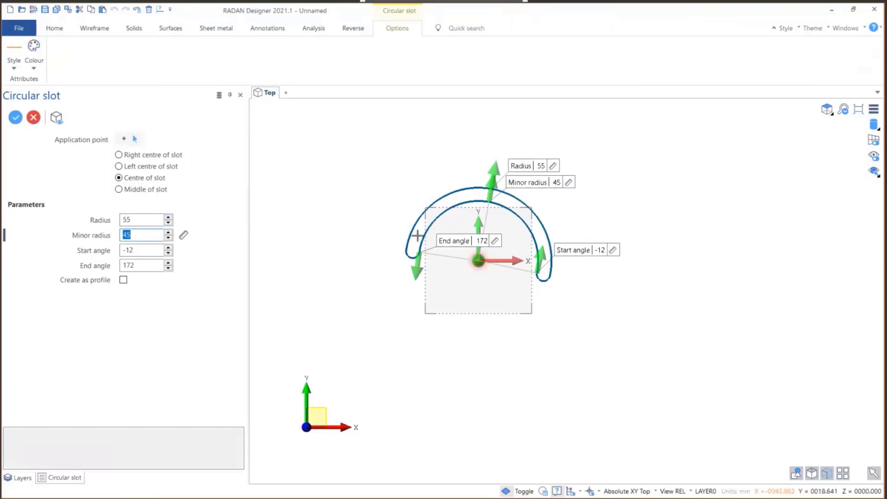
Step: Switch to the PowerPoint slide show, view the Simple Example plate slide, and return to RADAN Designer
key("alt+Tab")
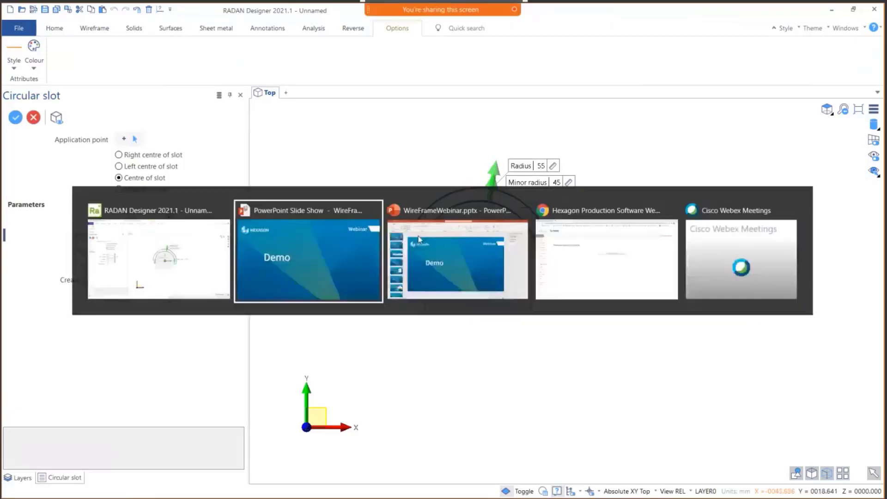
key("Right")
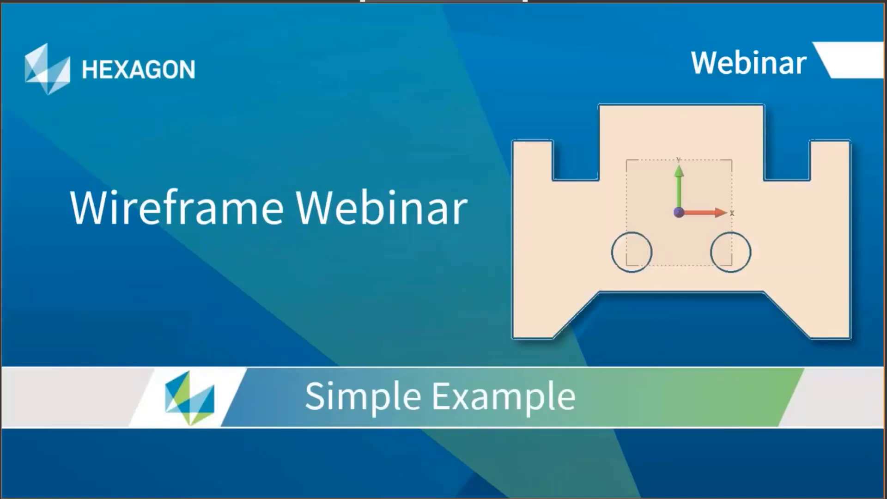
key("Right")
key("alt+Tab")
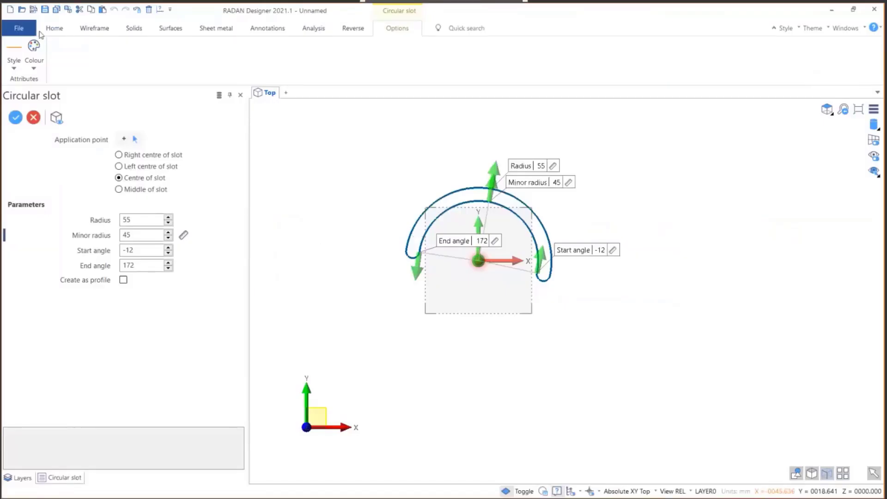
Step: Discard the unfinished circular slot and create a new blank document without saving changes
left_click(19, 28)
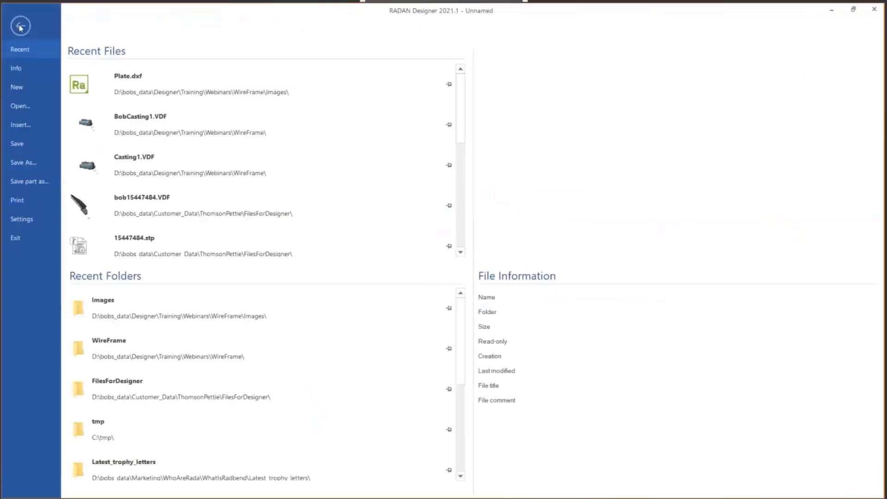
left_click(17, 87)
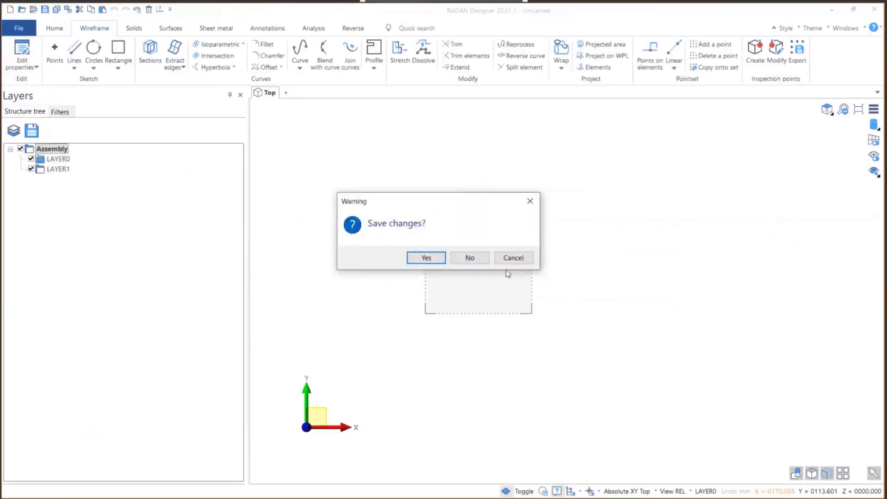
left_click(470, 258)
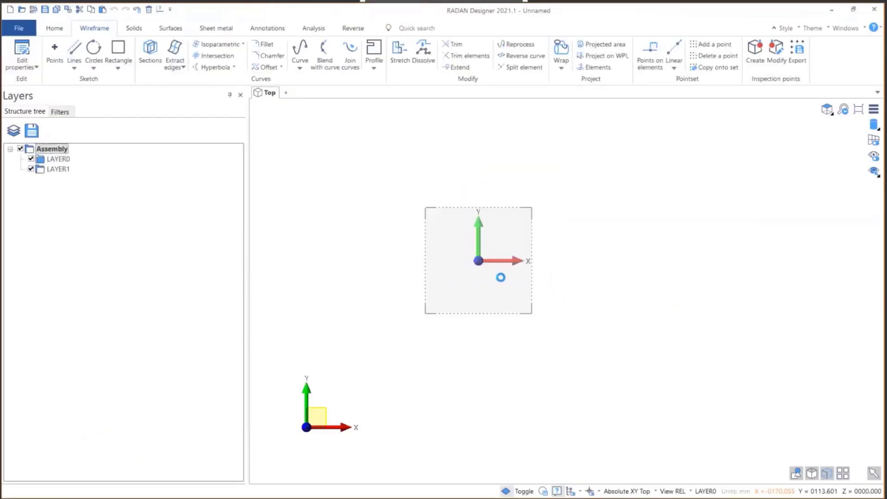
Step: Set the new document's workspace to the Top view
left_click(827, 111)
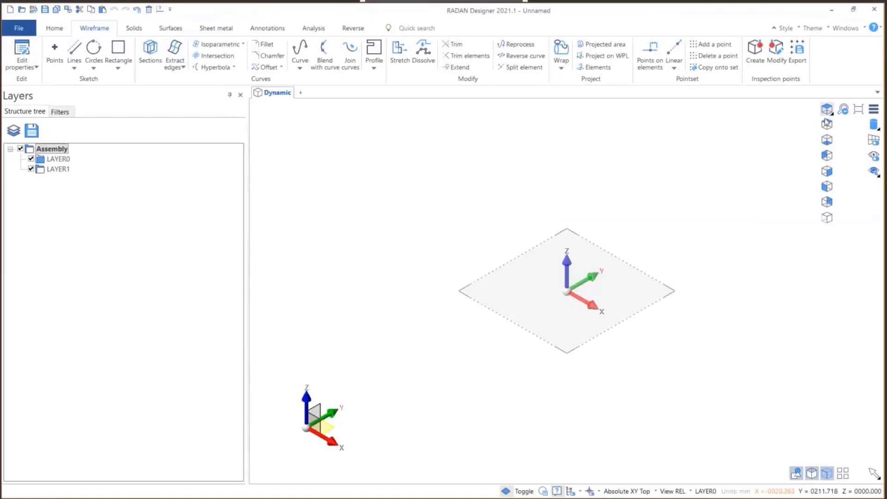
left_click(828, 124)
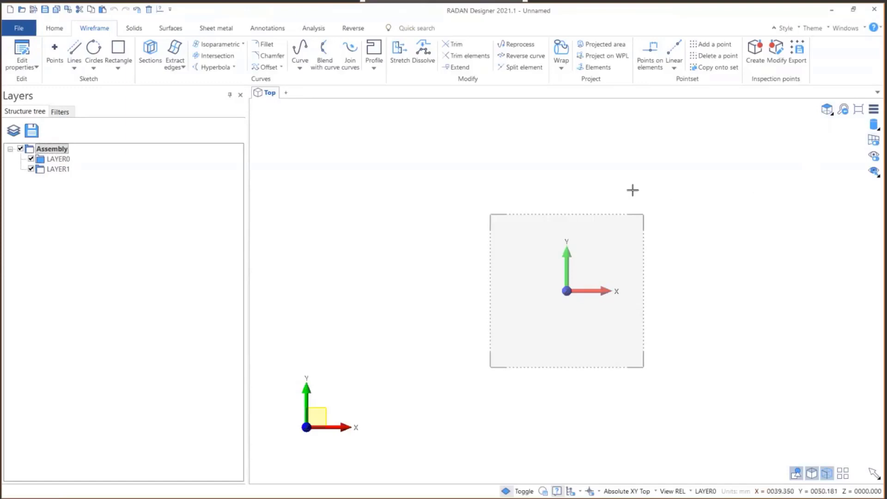
scroll(604, 279, "up", 2)
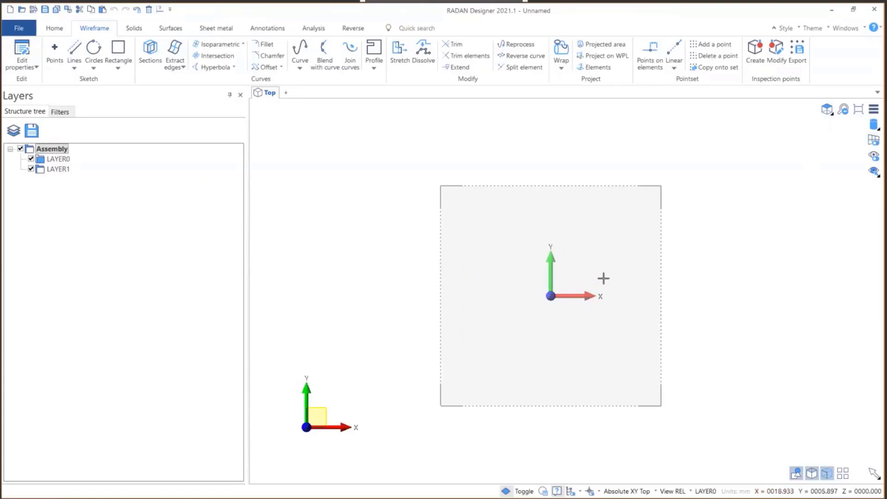
scroll(468, 184, "down", 2)
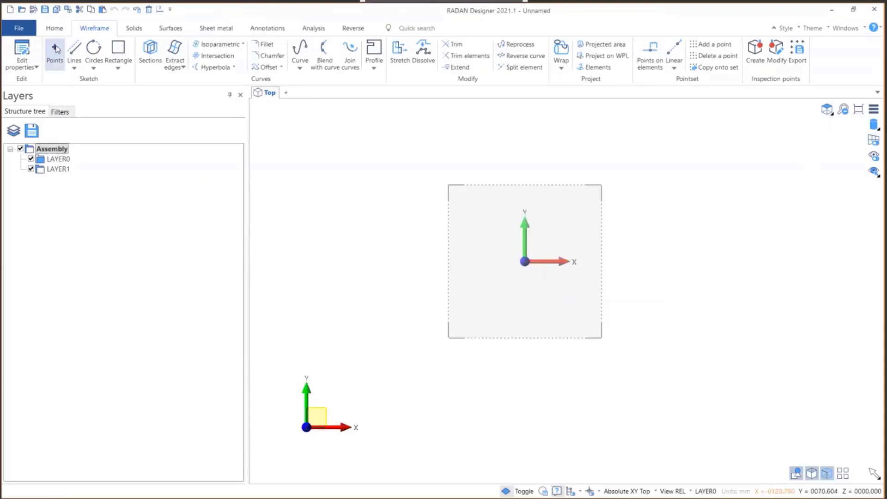
Step: Start a chain of line segments with a 30 mm horizontal segment running towards negative X as the plate's upper-left edge
left_click(75, 48)
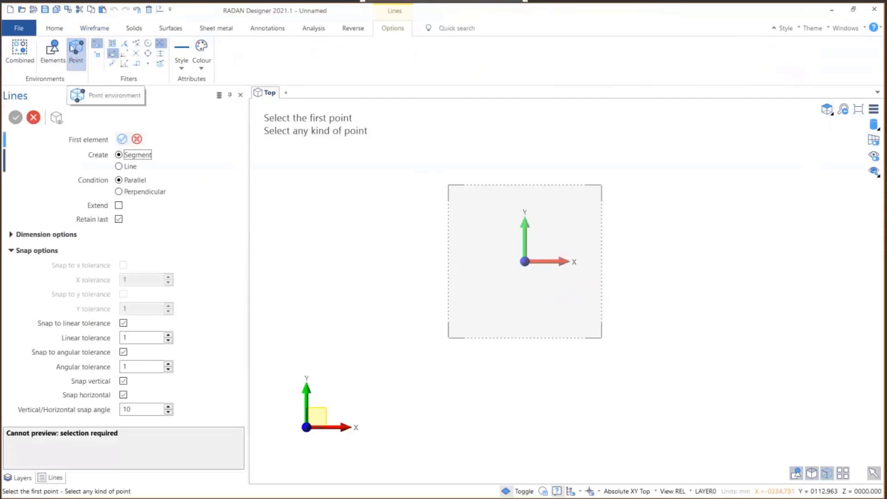
left_click(74, 48)
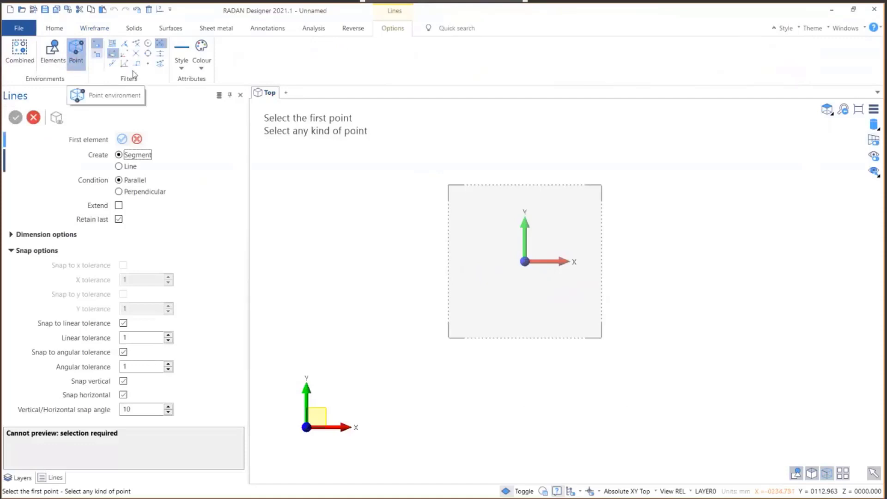
left_click(363, 156)
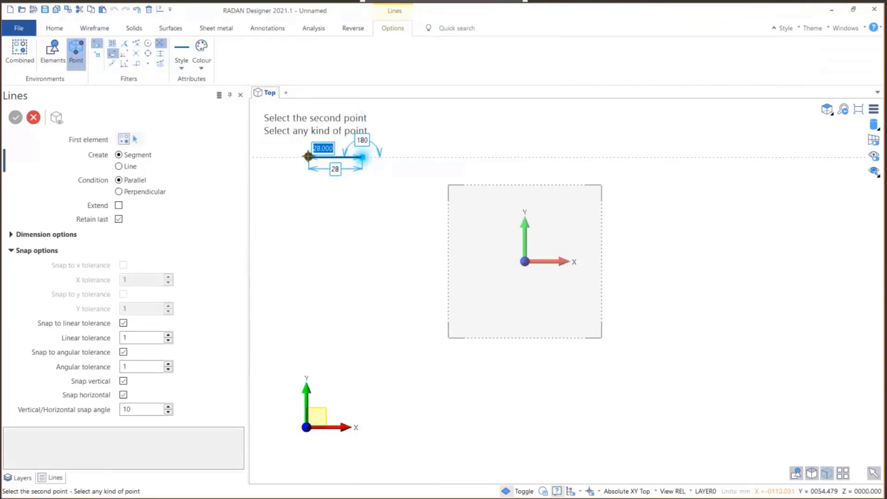
type("30")
key("Return")
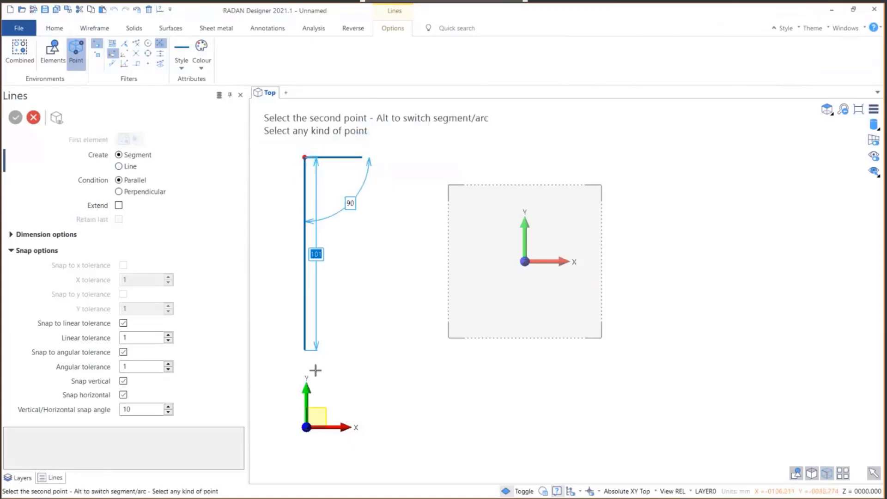
Step: Continue the chain with a 150 mm vertical segment downward and a 30 mm horizontal bottom segment aligned with the upper edge's end
scroll(323, 347, "down", 2)
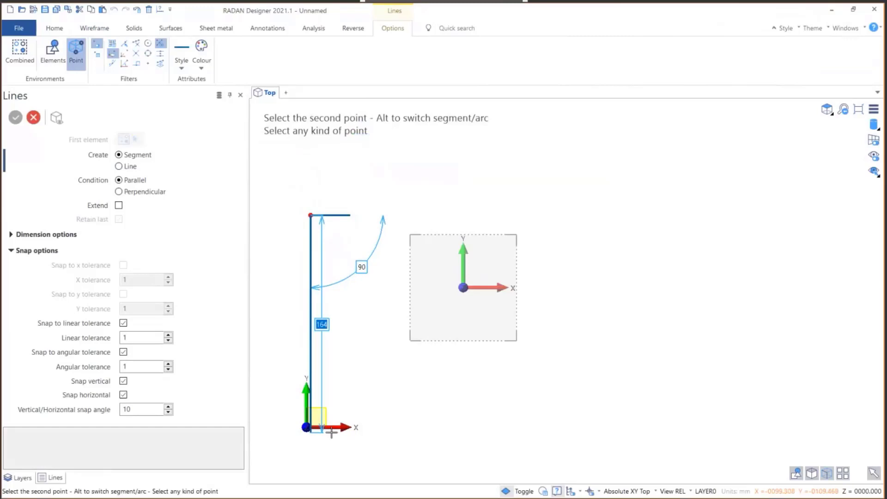
type("150")
key("Return")
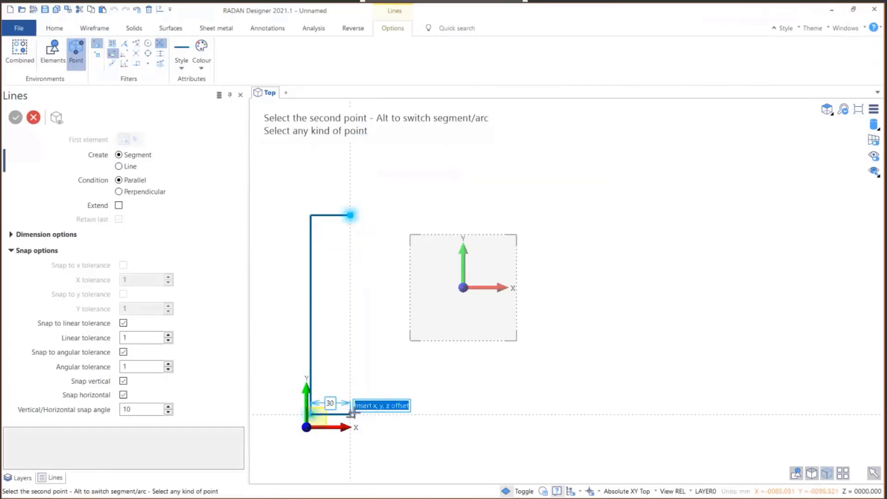
left_click(351, 414)
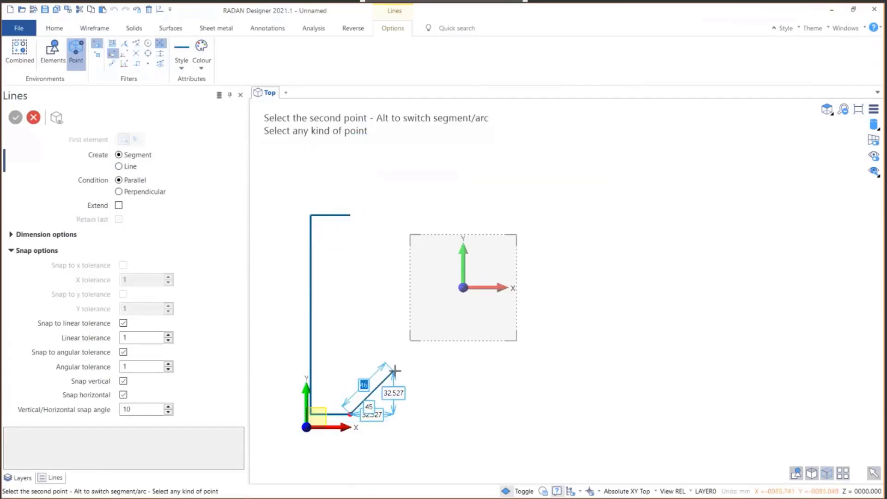
Step: Add a 50 mm segment rising at 45 degrees from the end of the 30 mm bottom segment
scroll(420, 365, "up", 1)
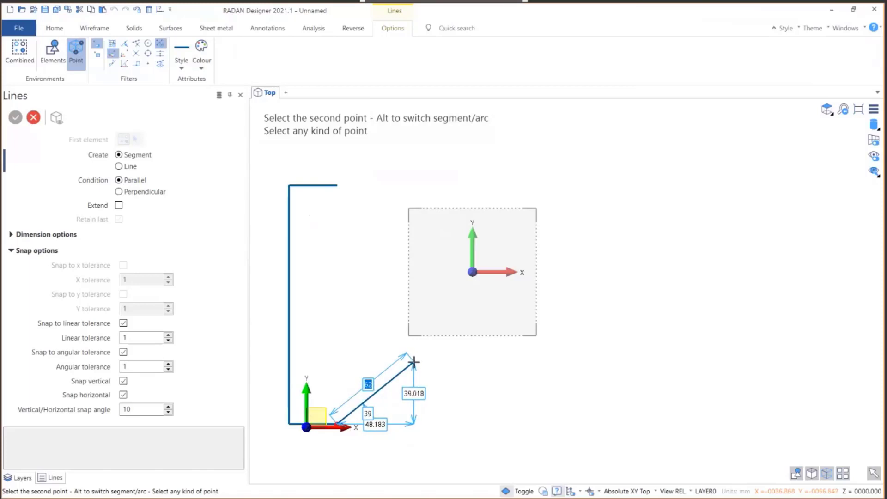
key("Tab")
key("Tab")
key("Tab")
key("Tab")
key("Tab")
key("Tab")
key("Tab")
key("Tab")
type("50")
key("Tab")
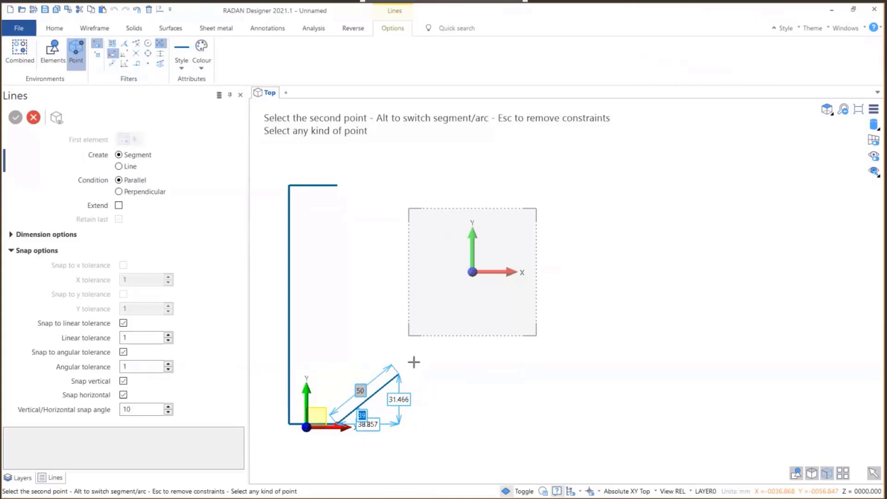
type("45")
key("Return")
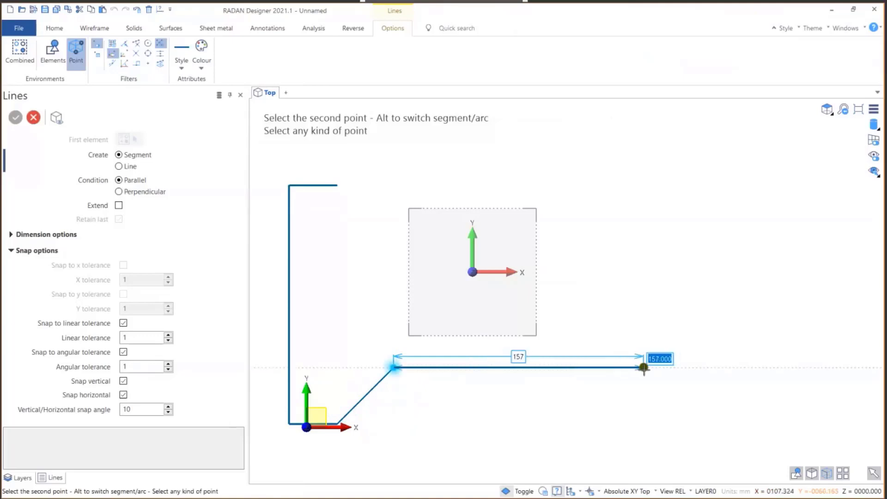
Step: Draw a 150 mm horizontal segment from the top of the slanted segment and end the line chain
type("150")
key("Return")
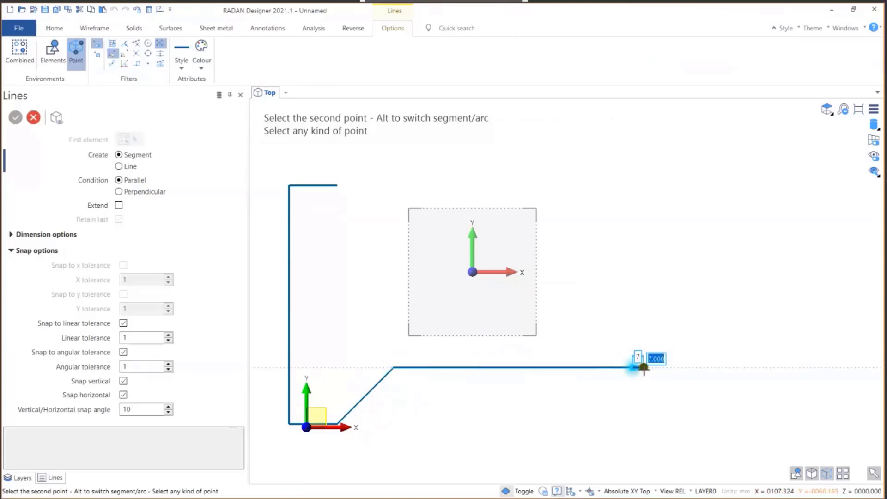
key("Escape")
scroll(631, 329, "down", 2)
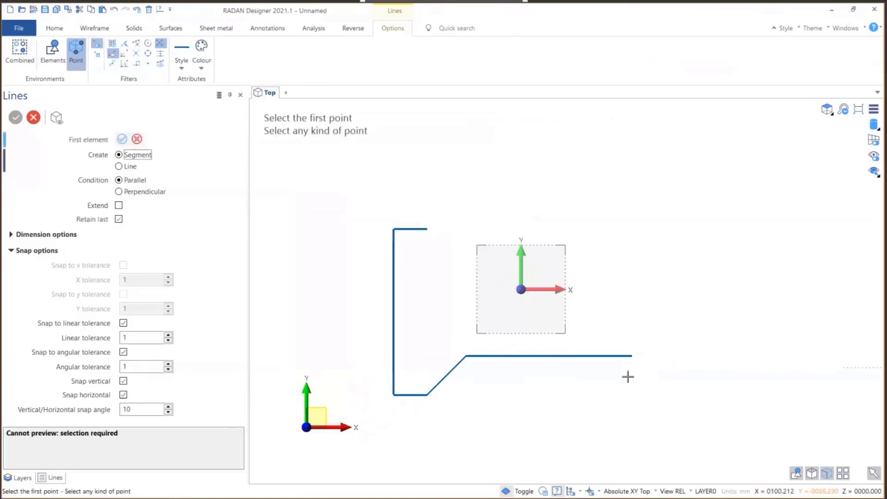
left_click(860, 111)
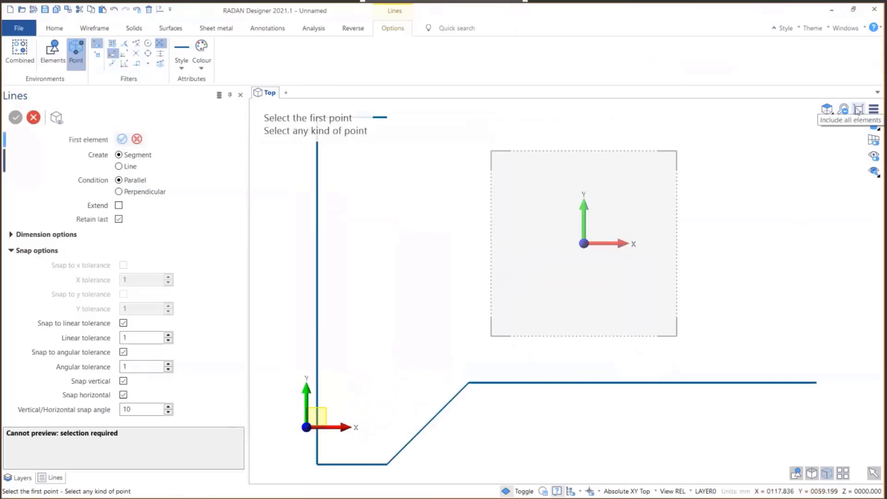
scroll(432, 254, "down", 1)
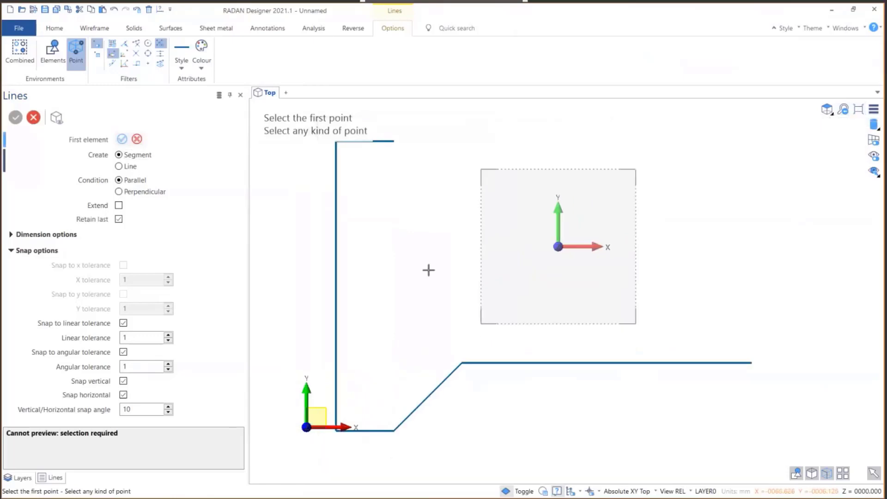
scroll(409, 209, "down", 1)
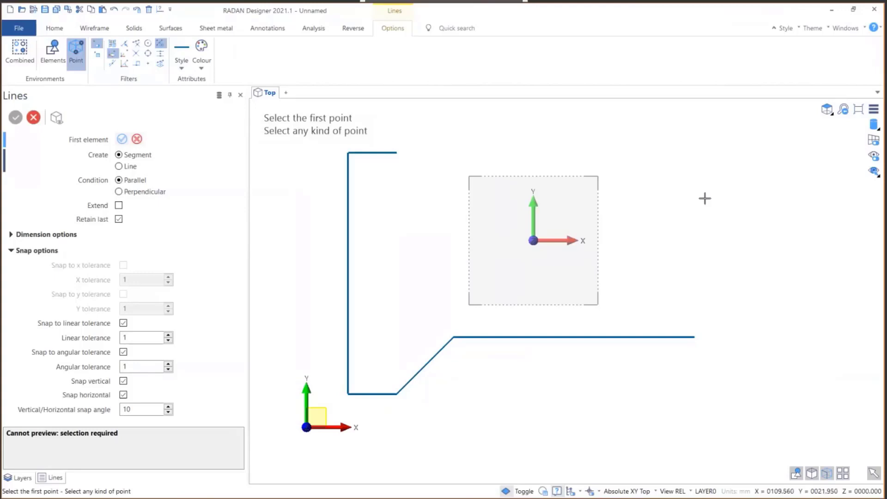
Step: Mirror a 2D copy of the four left-hand segments about the midpoint of the 150 mm horizontal line, along the Y-axis
left_click(51, 29)
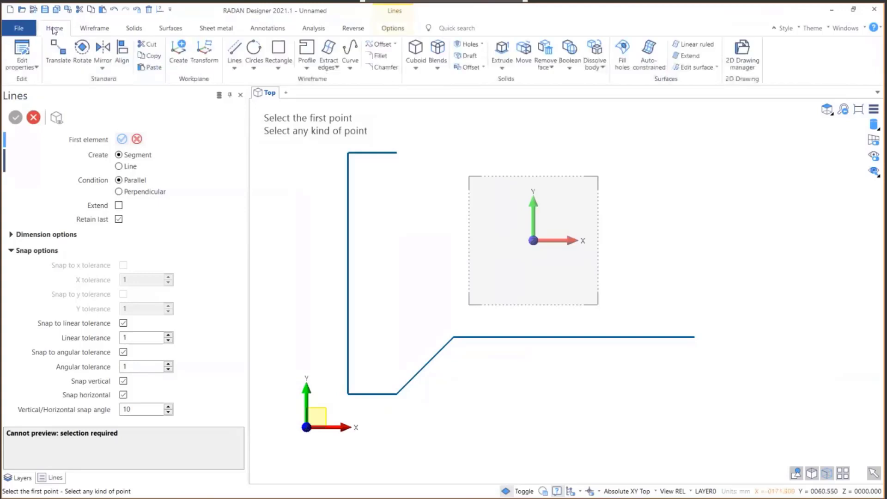
left_click(106, 50)
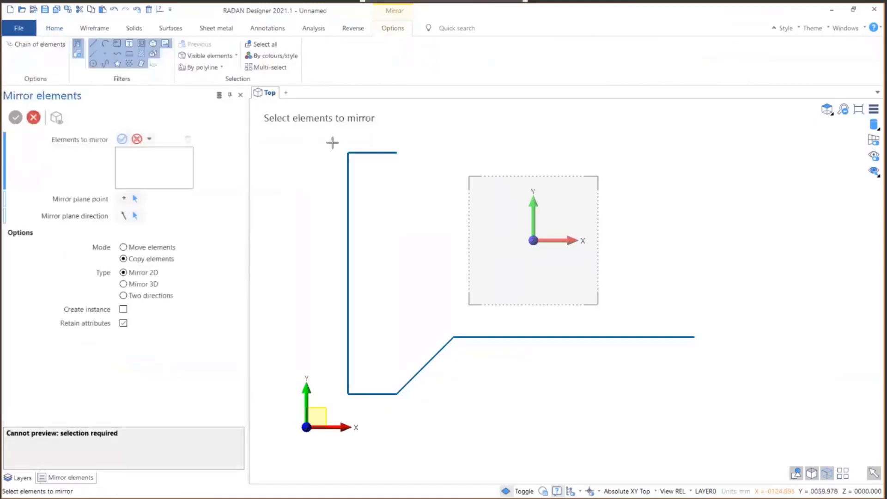
left_click_drag(331, 142, 463, 441)
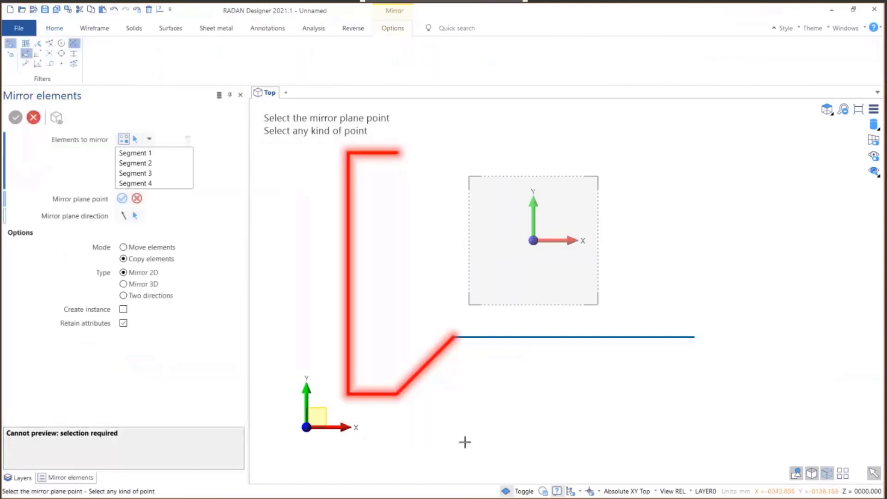
left_click(572, 337)
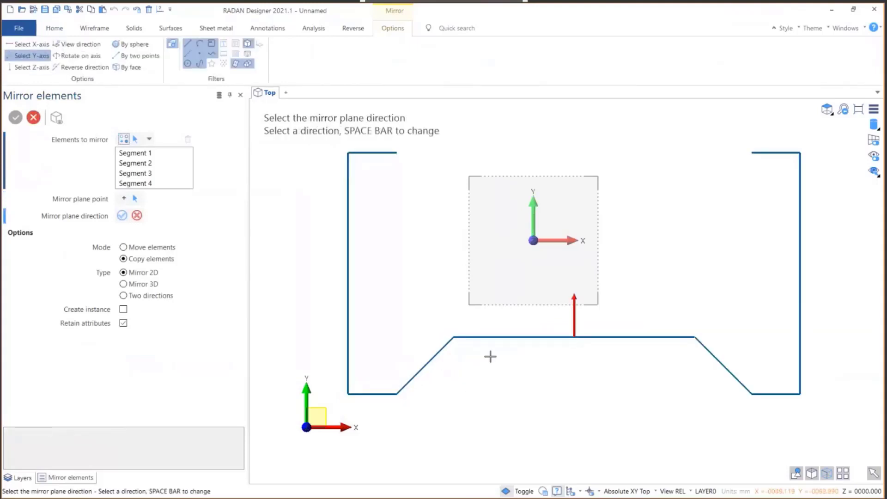
left_click(493, 149)
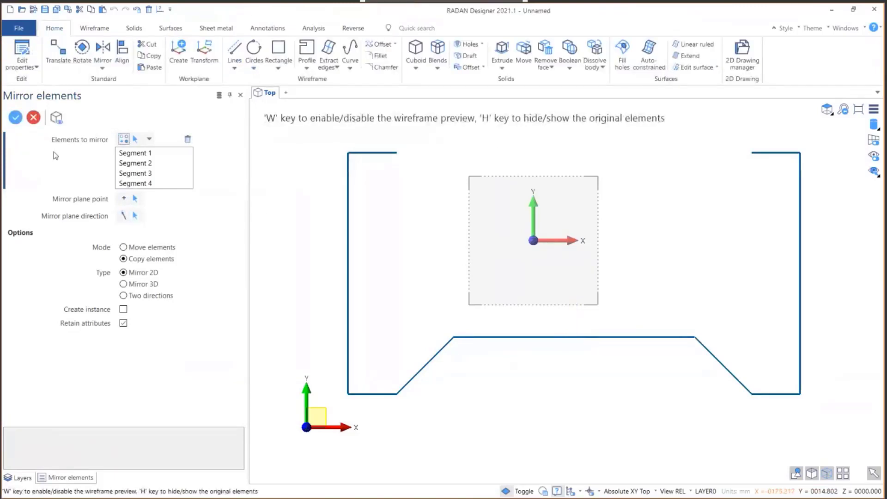
left_click(15, 117)
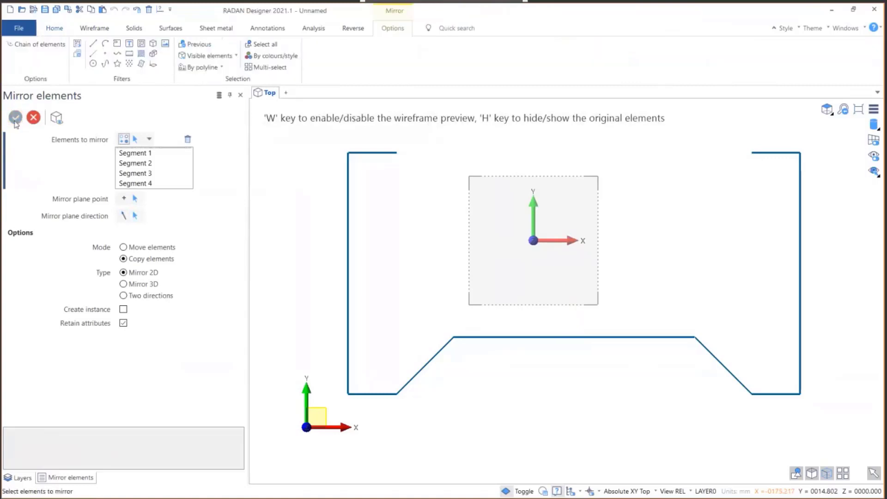
scroll(462, 245, "down", 3)
scroll(501, 188, "up", 3)
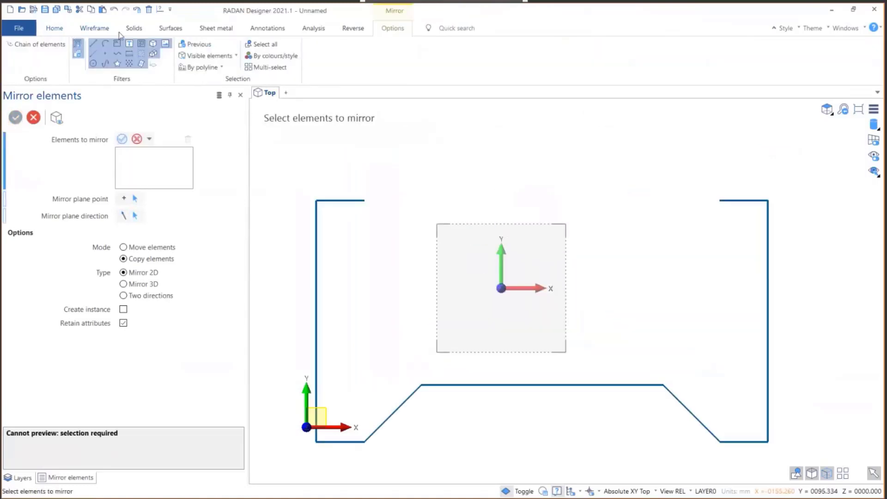
Step: Draw a 30 mm vertical segment downward from the inner end of the plate's upper-left edge
left_click(94, 28)
left_click(75, 51)
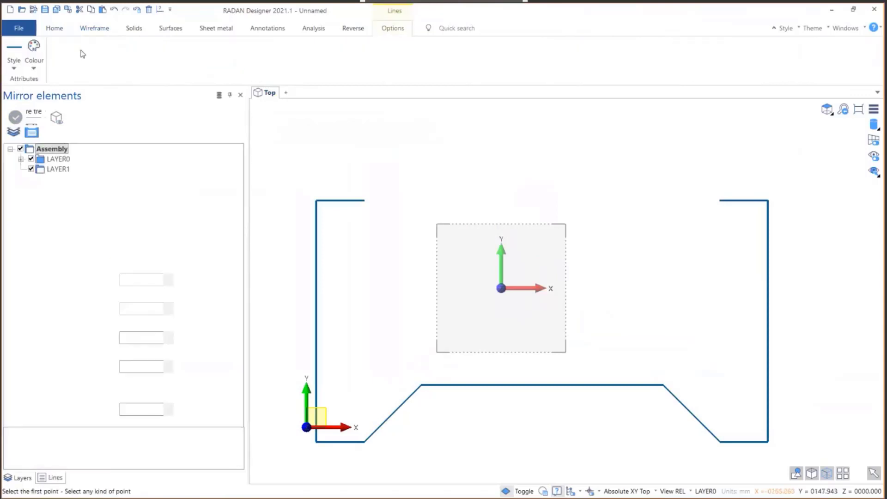
left_click(365, 199)
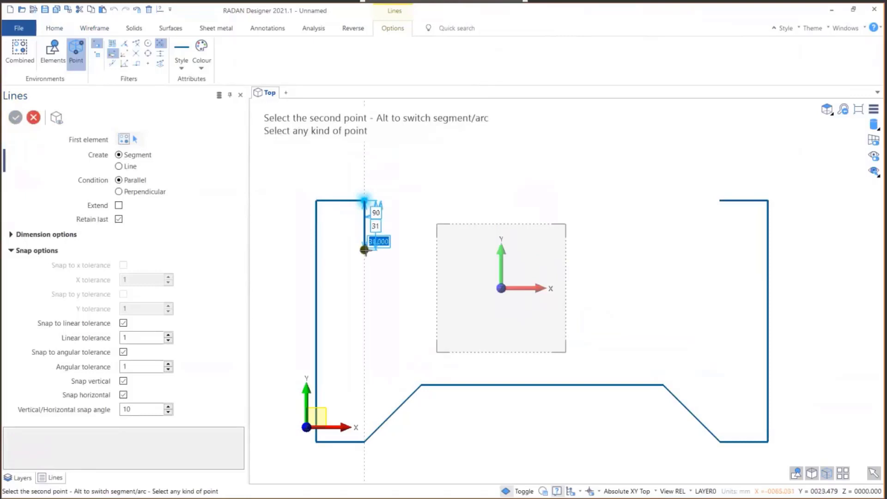
type("30")
key("Return")
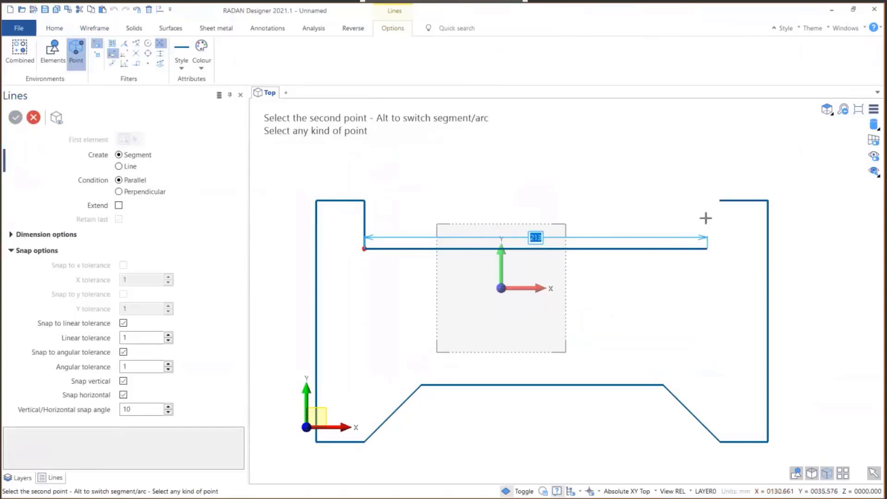
Step: Close the plate outline with a horizontal segment and a vertical one up to the upper-right edge's inner end, and turn on closed-profile shading
left_click(720, 200)
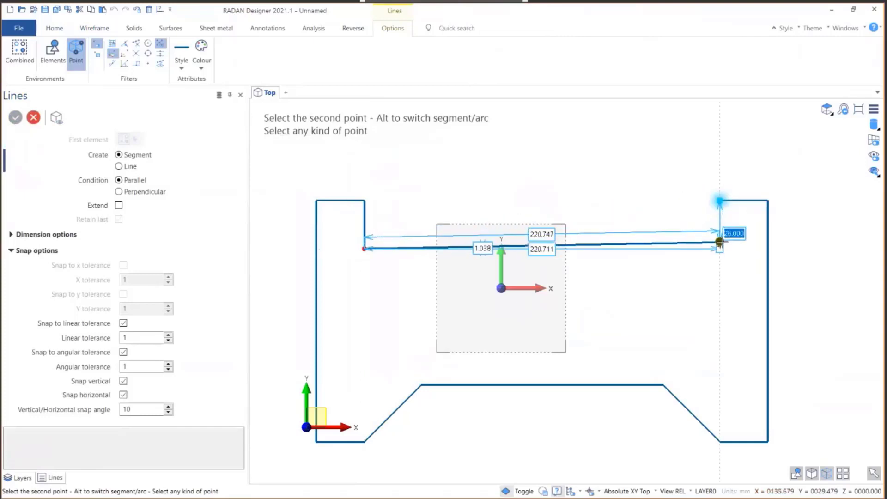
left_click(720, 201)
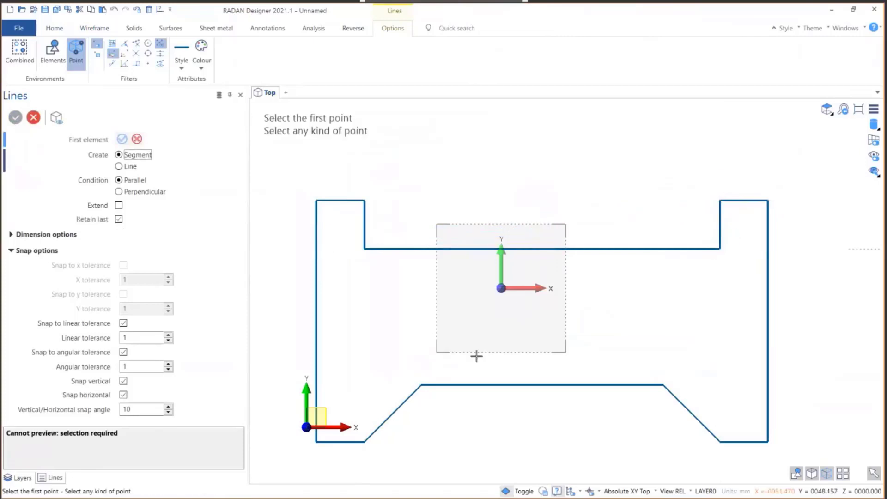
left_click(507, 493)
scroll(457, 424, "down", 1)
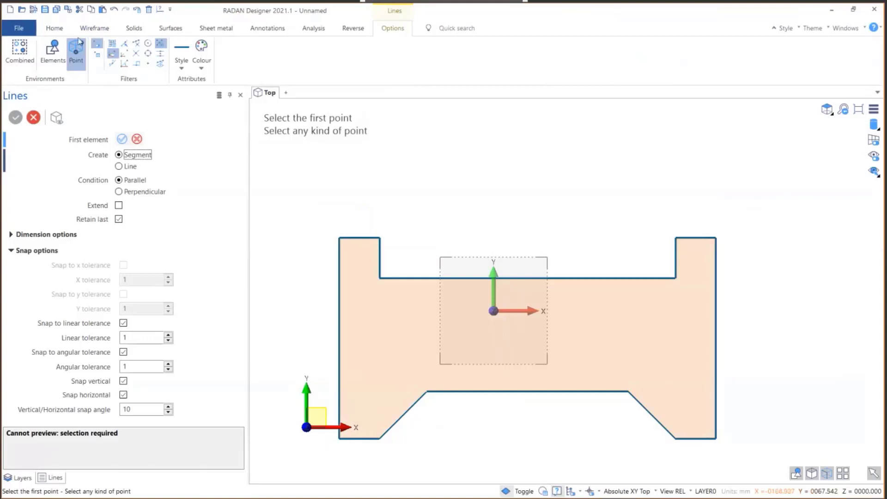
Step: Start a centre-radius circle with its centre offset 25 mm in X and about 25 mm in Y from the left end of the 150 mm horizontal line
left_click(95, 29)
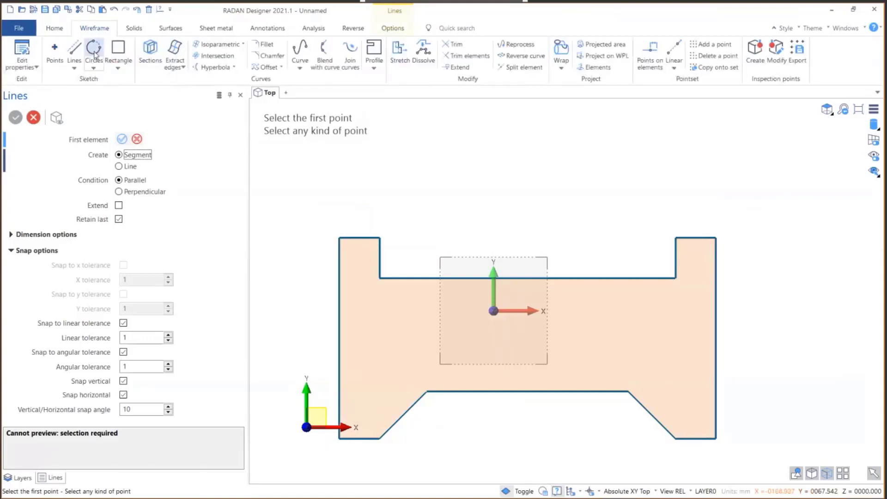
left_click(93, 67)
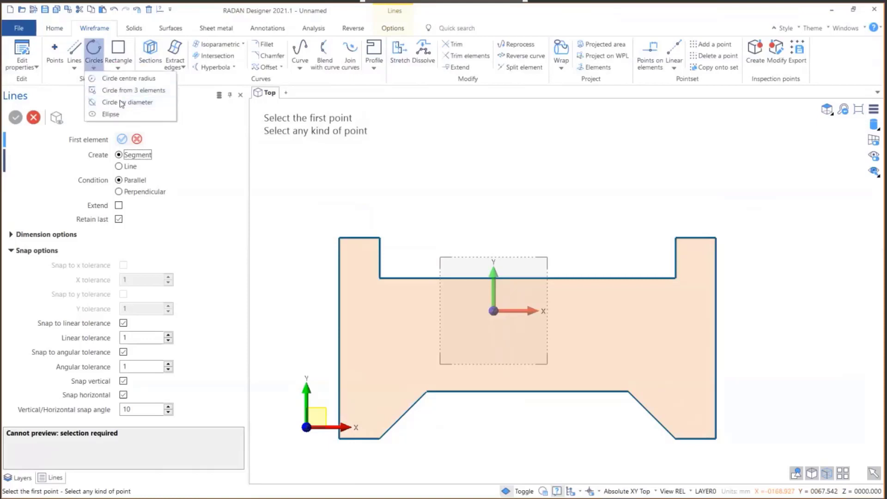
left_click(129, 78)
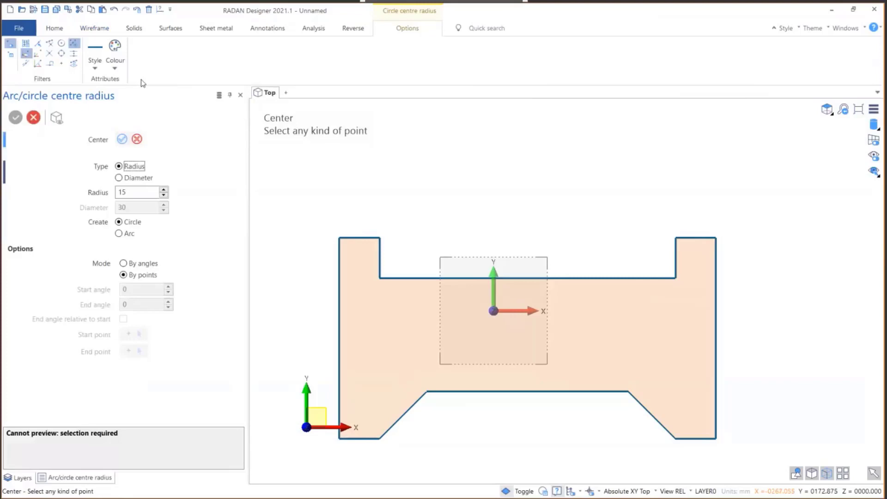
left_click(75, 48)
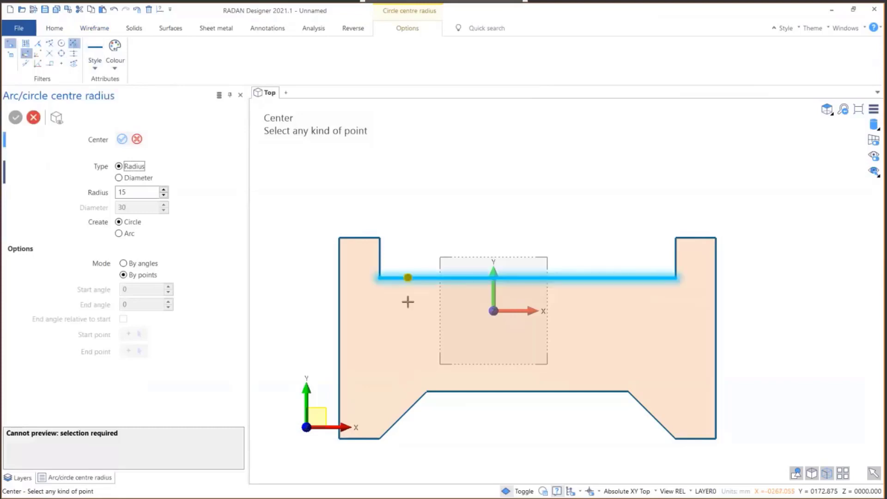
mouse_move(426, 390)
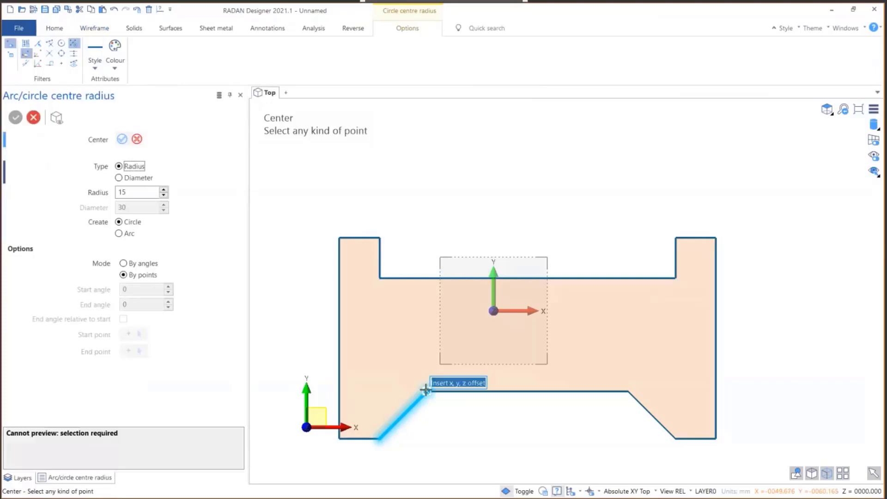
type("25,")
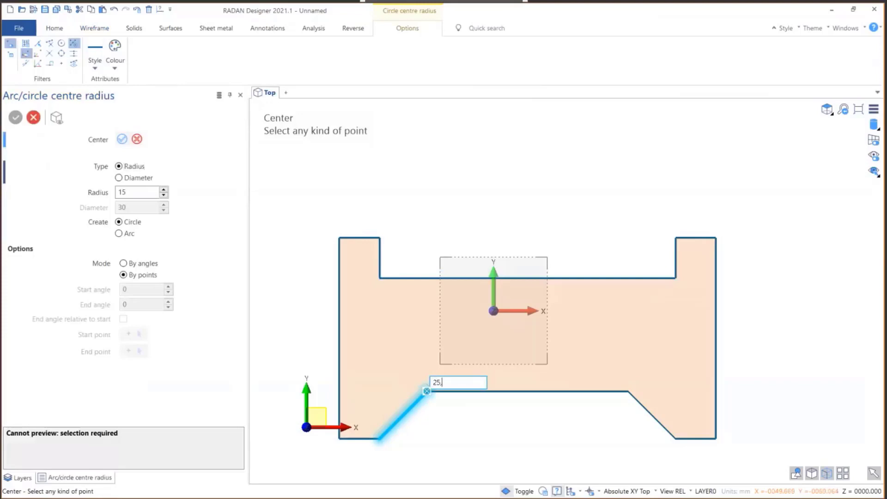
type("25,0")
key("Return")
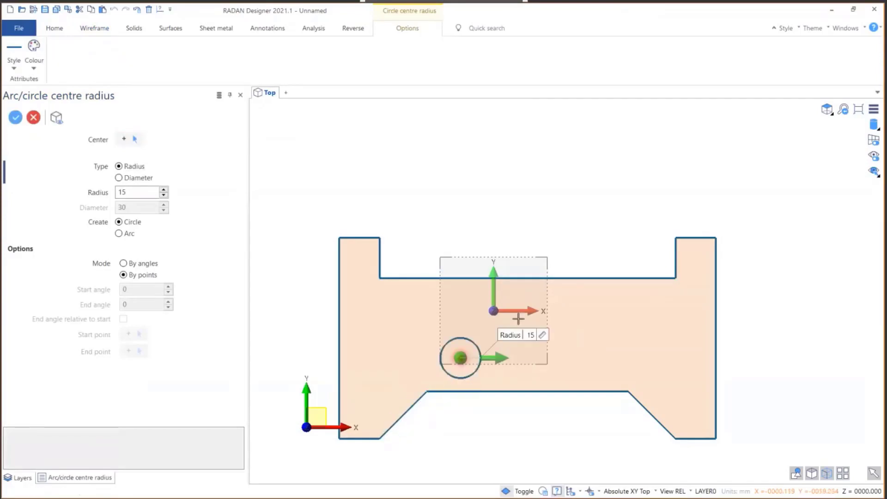
Step: Try out different radii between 10 mm and 16 mm on the circle preview
scroll(486, 387, "up", 3)
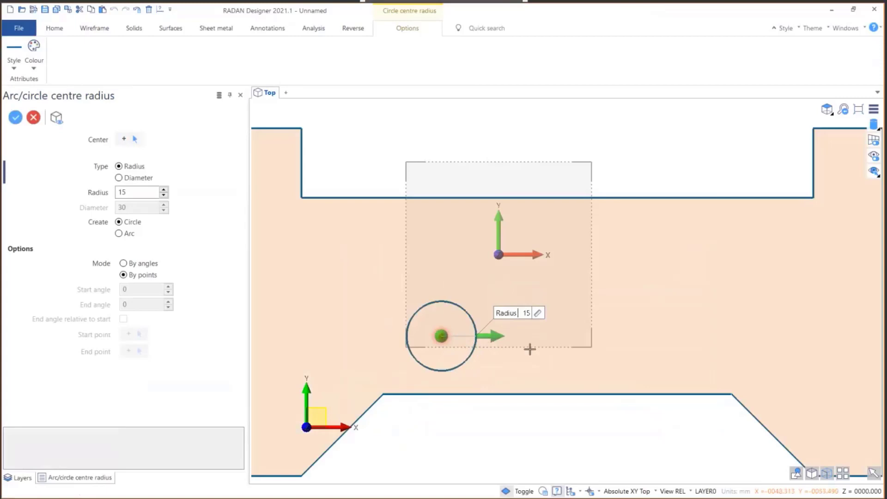
mouse_move(507, 338)
left_mouse_down()
mouse_move(522, 337)
mouse_move(479, 335)
mouse_move(518, 339)
mouse_move(497, 333)
left_mouse_up()
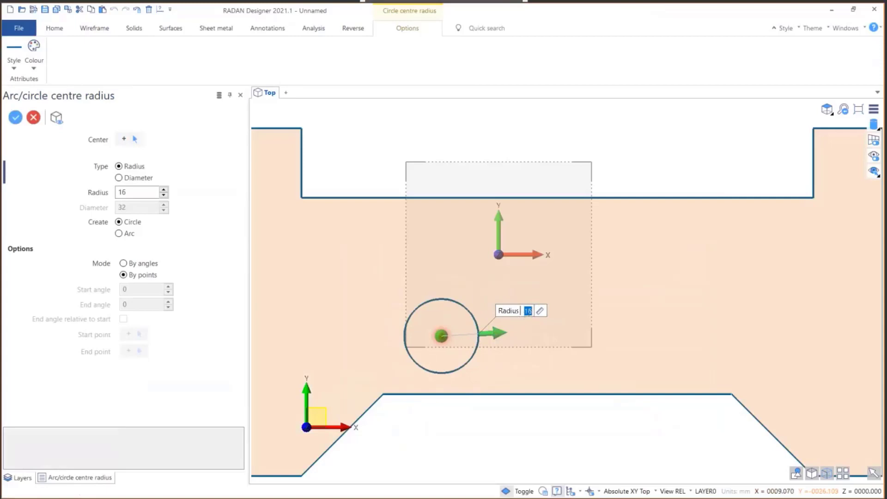
type("15")
key("BackSpace")
type("4")
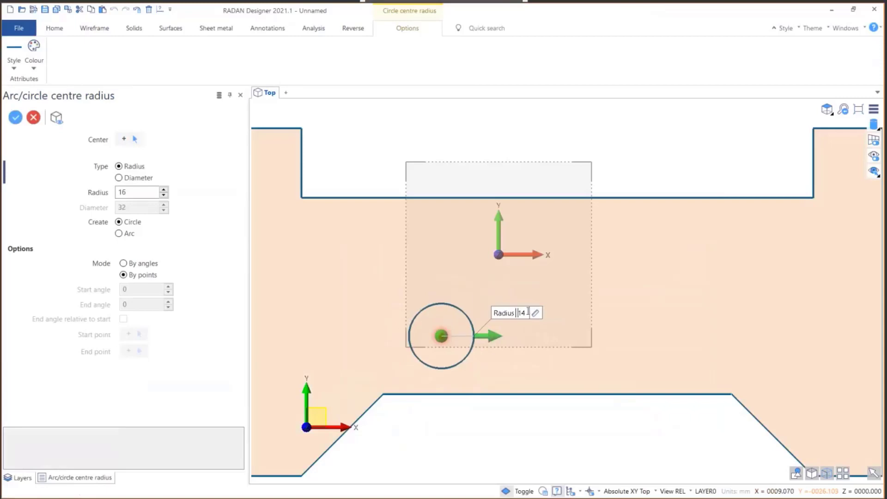
key("BackSpace")
type("3")
key("BackSpace")
type("2")
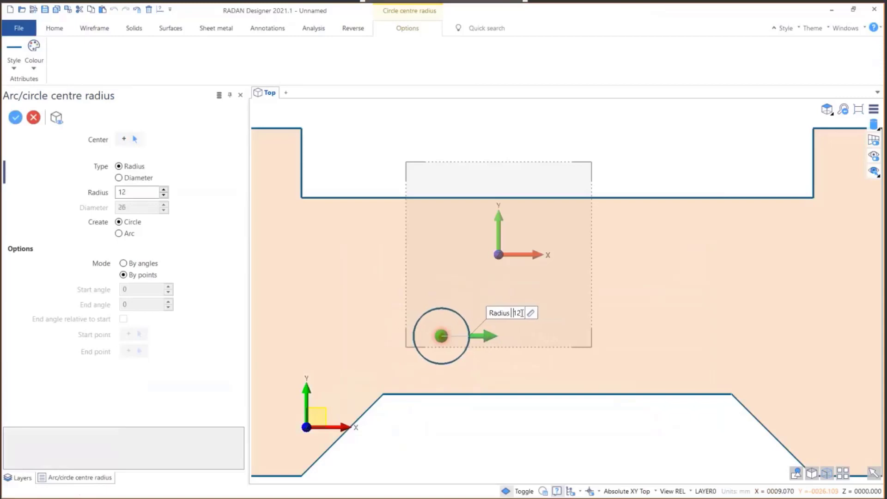
key("BackSpace")
type("1")
key("BackSpace")
type("0")
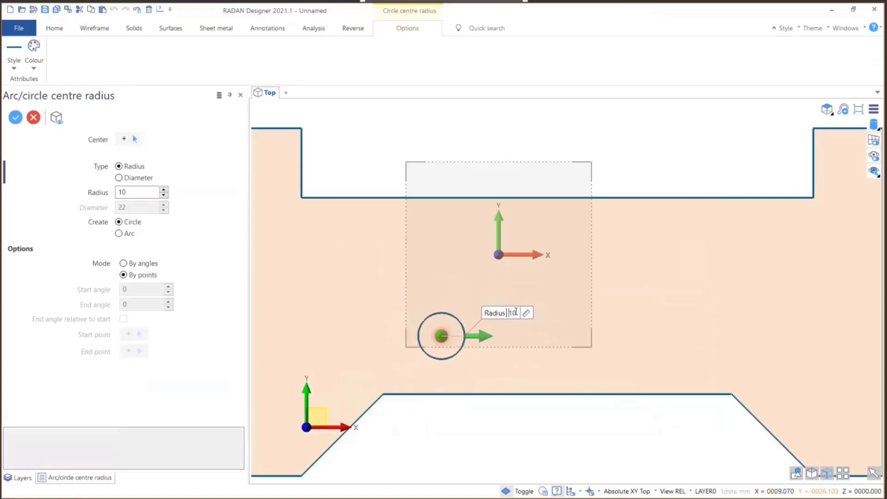
scroll(517, 312, "down", 1)
scroll(513, 313, "up", 1)
scroll(513, 314, "up", 1)
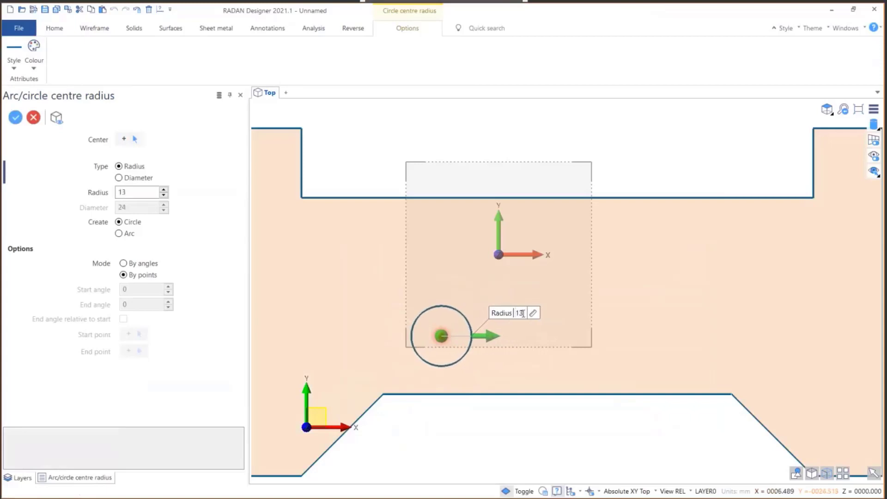
scroll(524, 313, "down", 1)
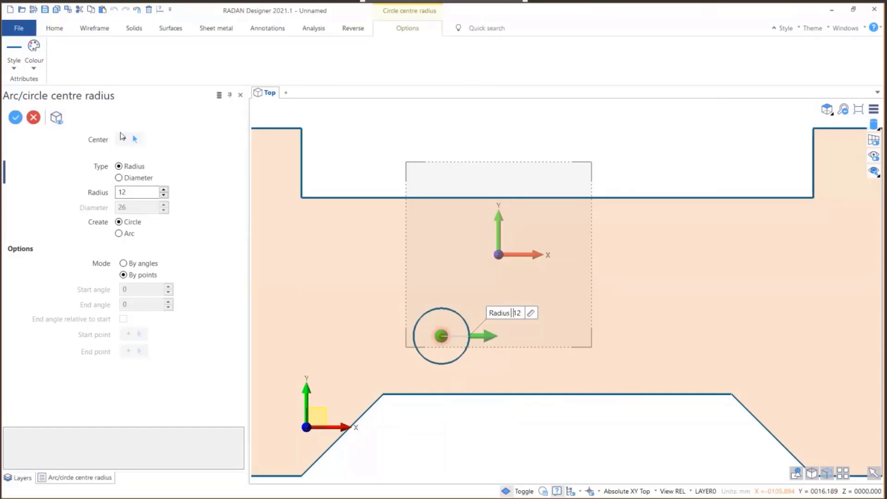
Step: Set the circle's radius to 12 mm, create it and end the circle command
double_click(136, 194)
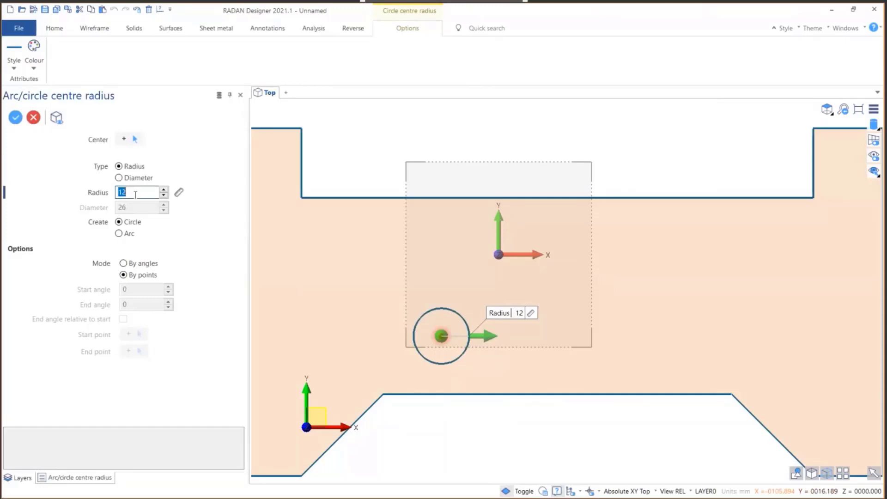
left_click(167, 189)
double_click(167, 189)
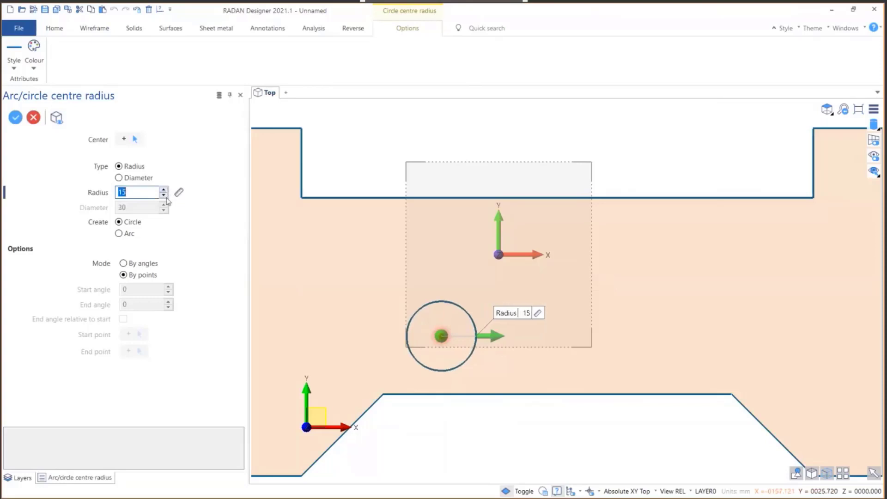
double_click(166, 199)
left_click(166, 198)
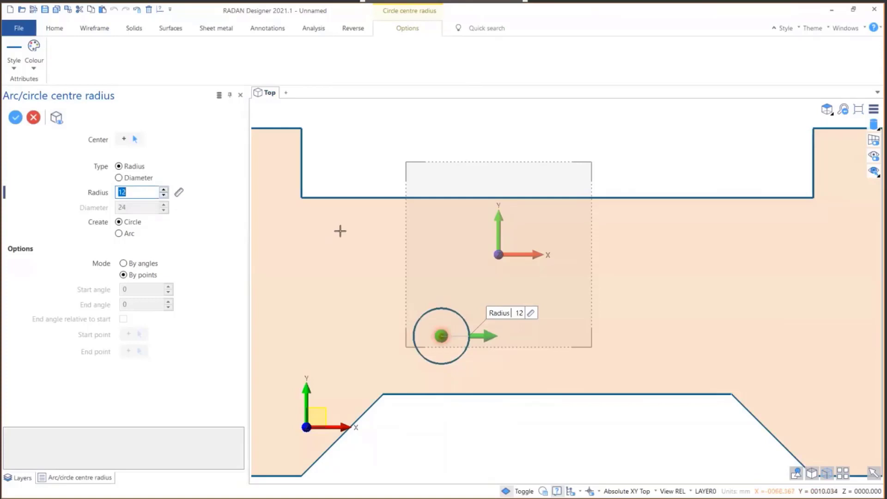
key("Return")
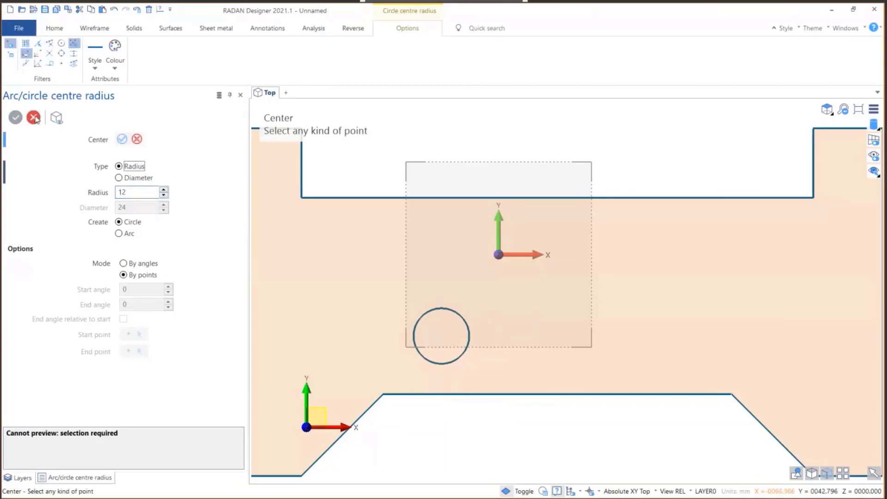
left_click(34, 118)
Step: Mirror a 2D copy of the circle about the midpoint of the 150 mm horizontal line, along the Y-axis
scroll(393, 211, "down", 1)
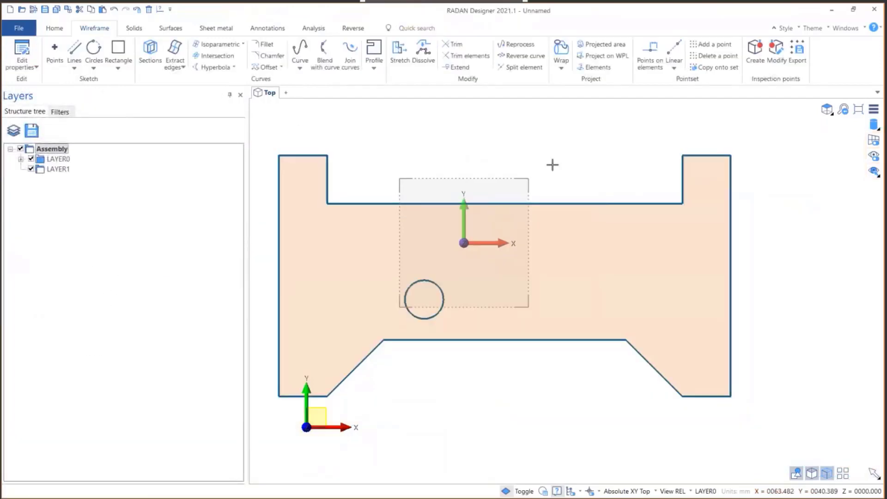
left_click(54, 28)
left_click(60, 49)
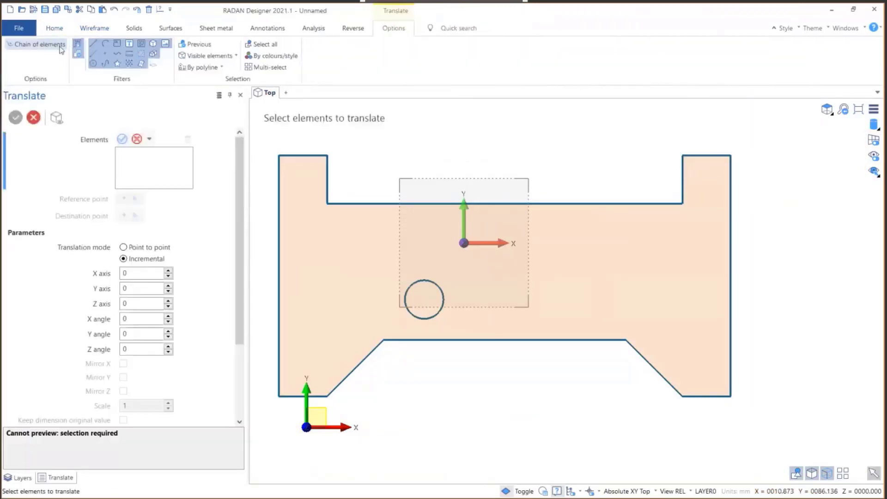
left_click(54, 29)
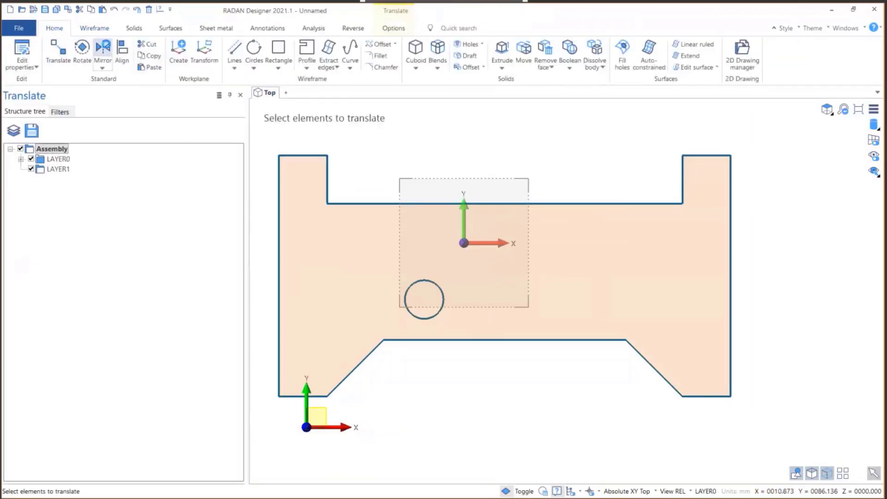
left_click(103, 47)
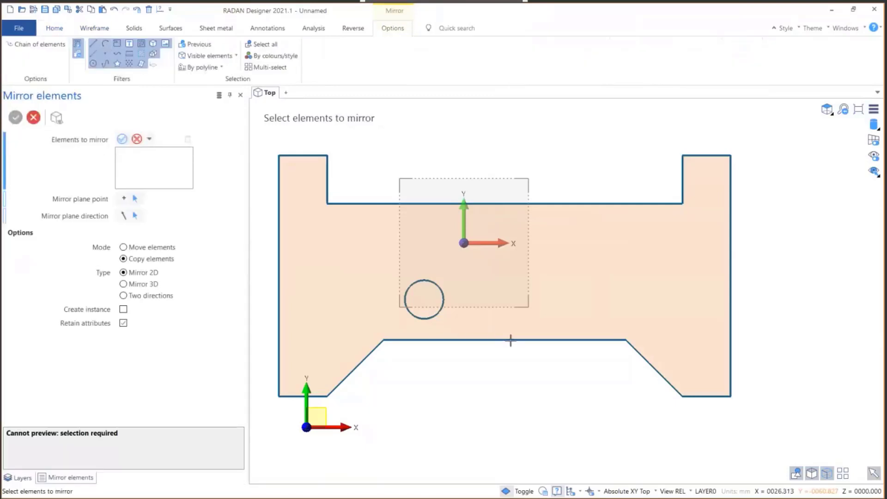
left_click(444, 306)
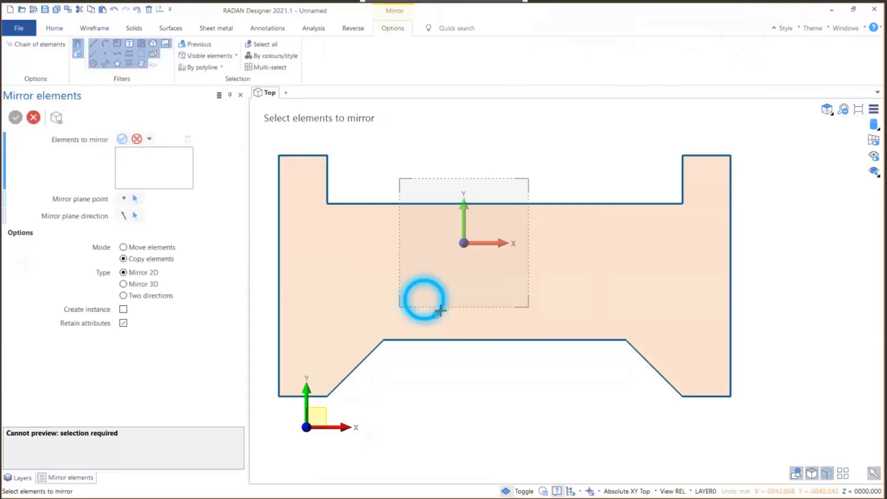
left_click(503, 341)
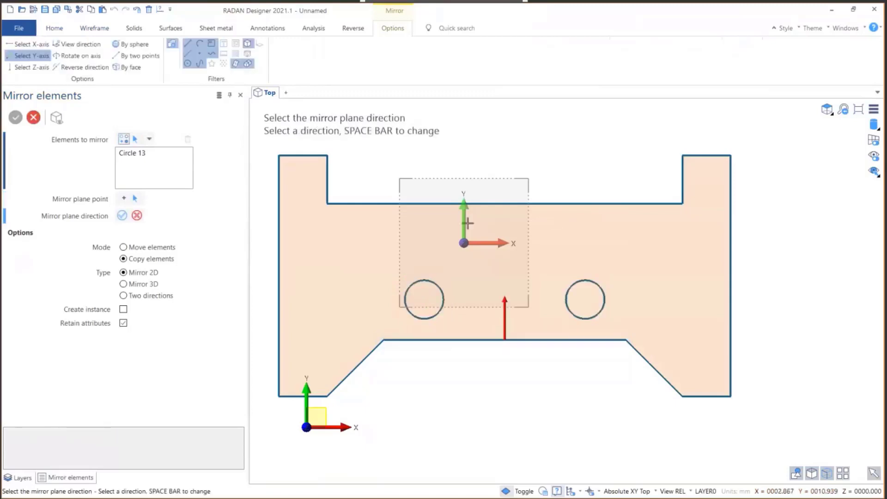
left_click(798, 264)
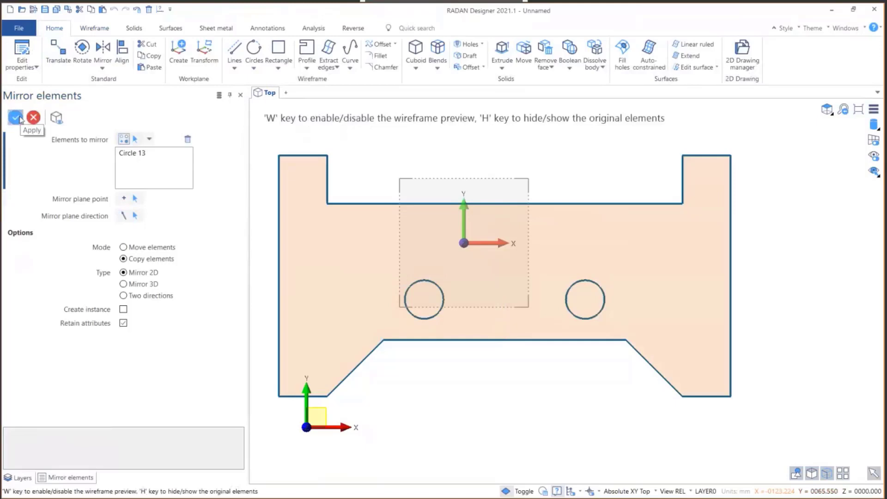
left_click(19, 118)
scroll(423, 348, "down", 1)
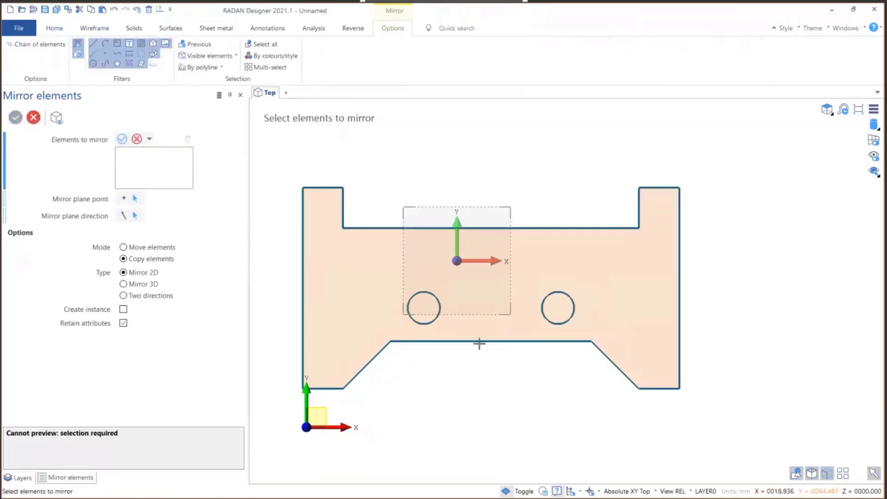
Step: Draw a vertical segment from the left end of the 150 mm line up to 30 mm above the plate's upper-left edge
left_click(98, 29)
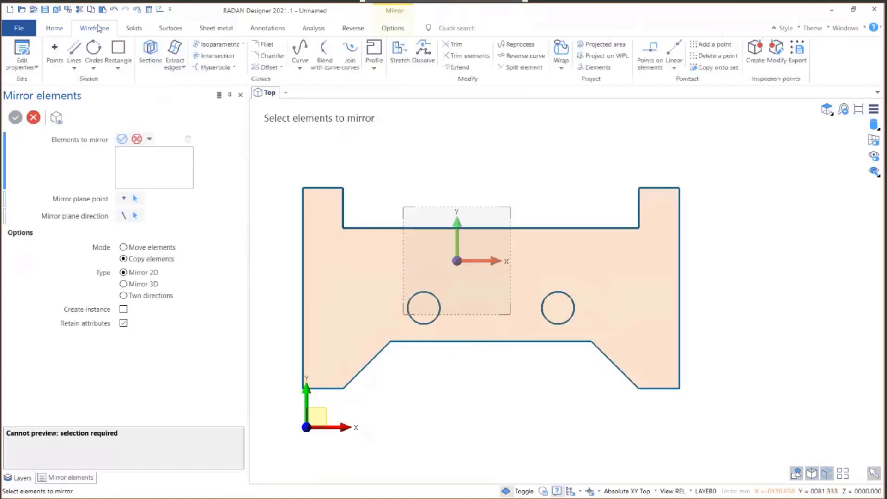
left_click(74, 50)
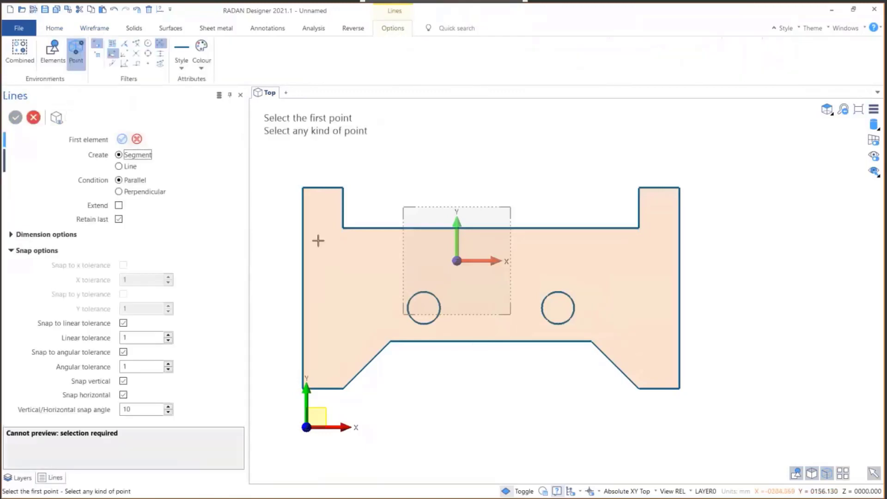
left_click(390, 340)
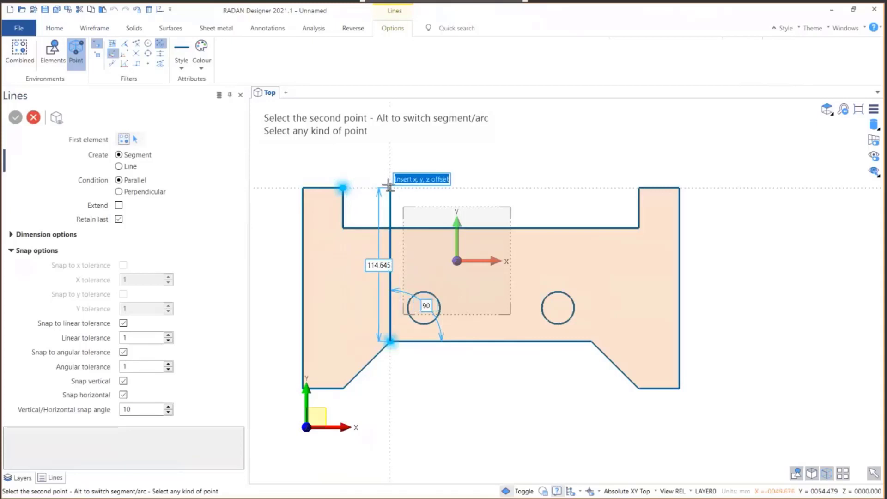
type("0,")
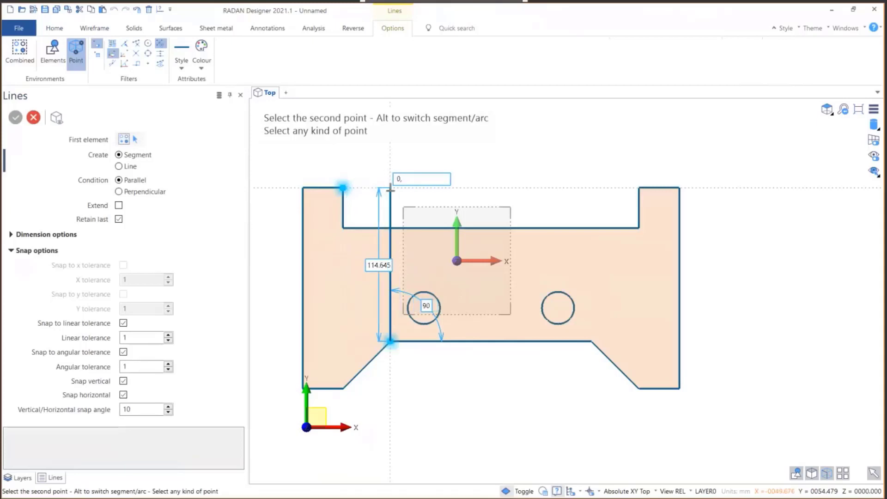
type("30")
key("Return")
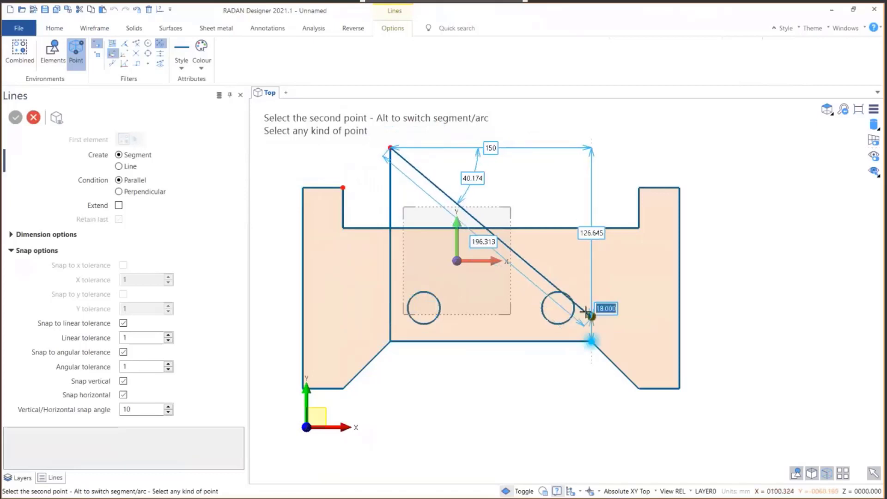
Step: Draw a 150 mm horizontal segment and a 60 mm vertical one down to the plate's recessed upper edge, and end the line chain
left_click(594, 149)
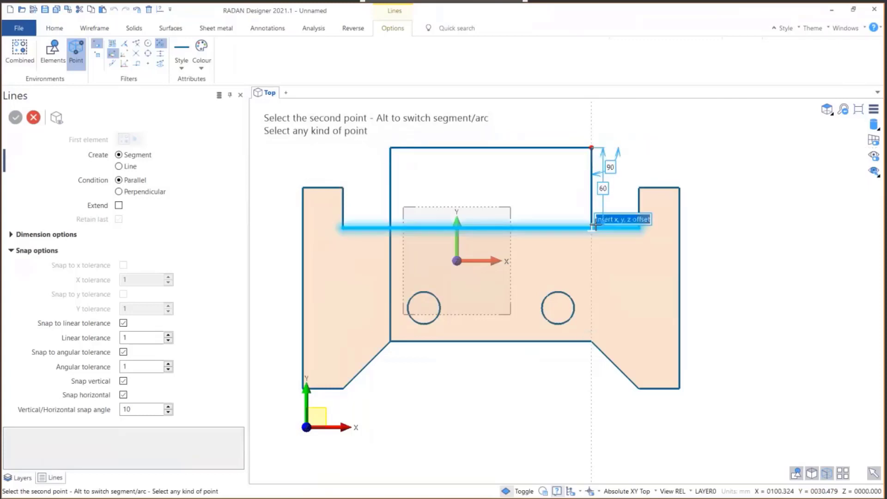
left_click(594, 226)
key("Escape")
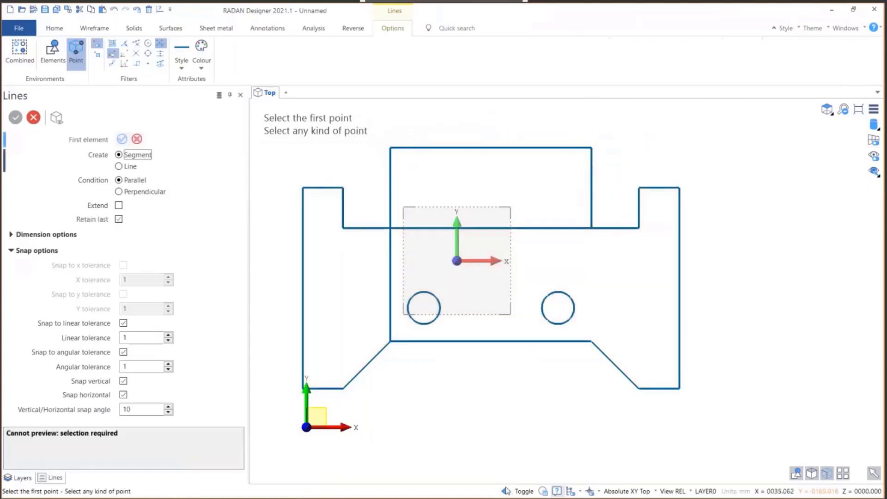
scroll(674, 248, "down", 2)
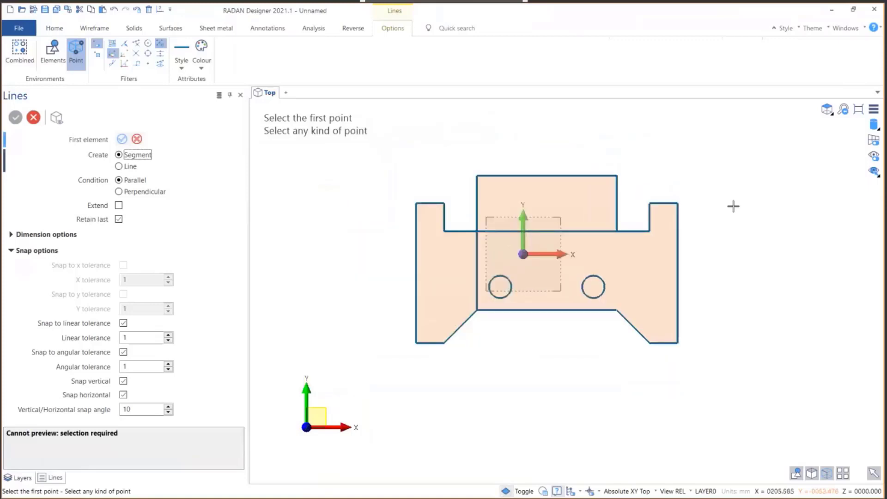
scroll(740, 207, "up", 1)
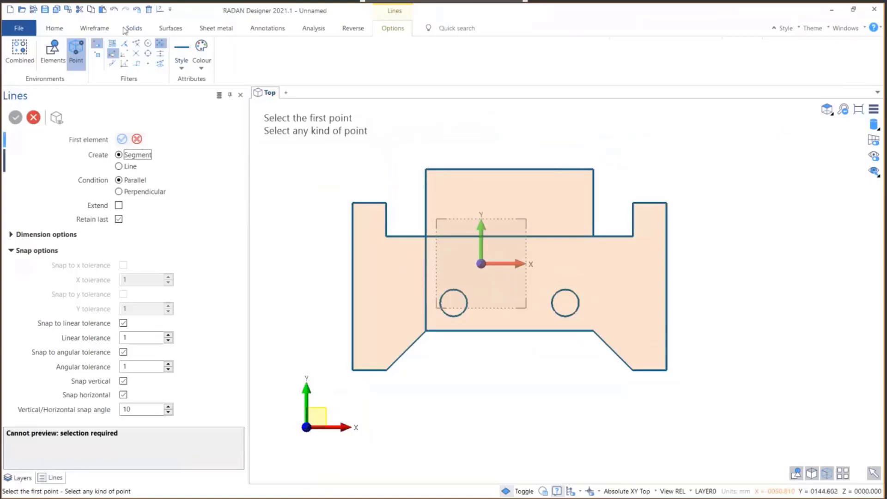
Step: Trim away the raised section's left vertical line below the recessed edge and the horizontal line crossing inside it, then end trimming
left_click(94, 28)
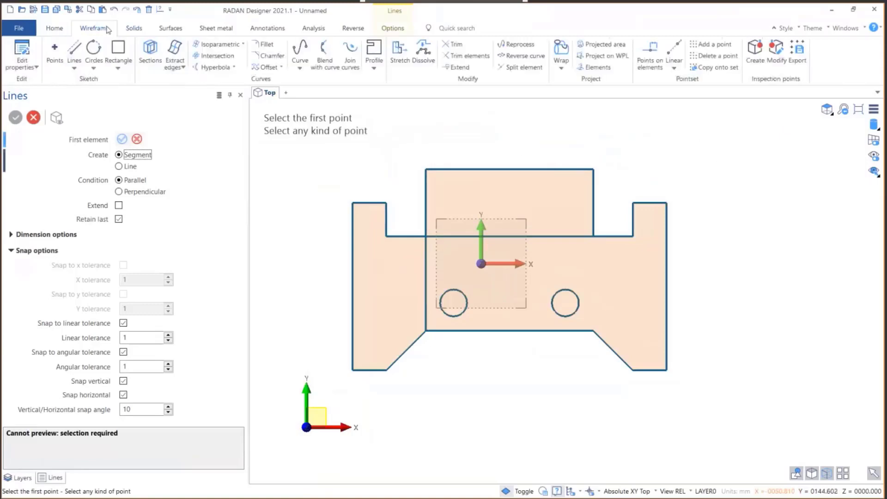
left_click(457, 45)
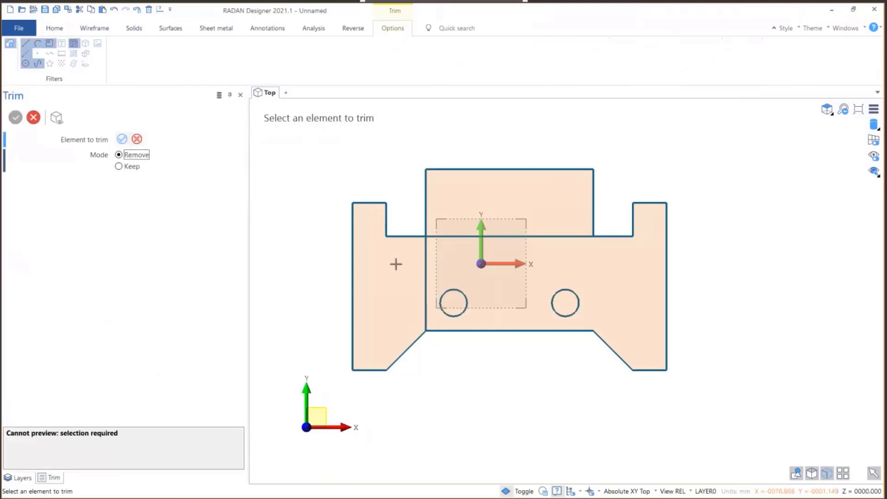
left_click(425, 273)
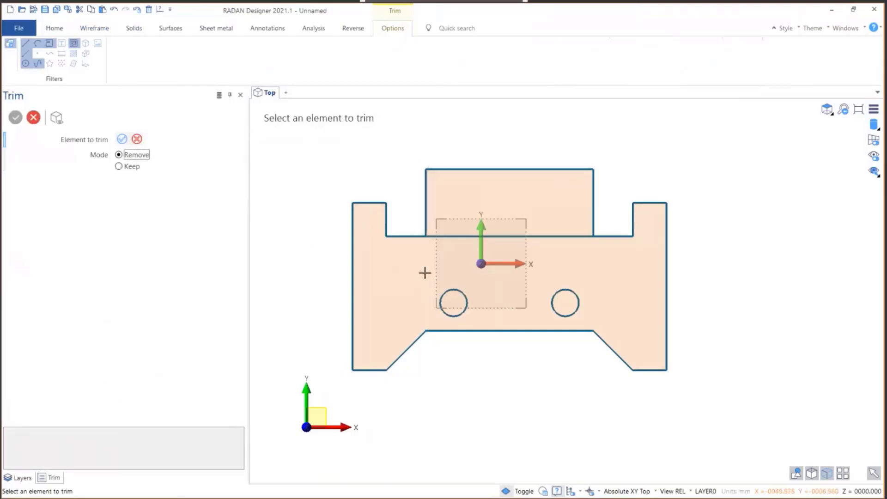
left_click(555, 239)
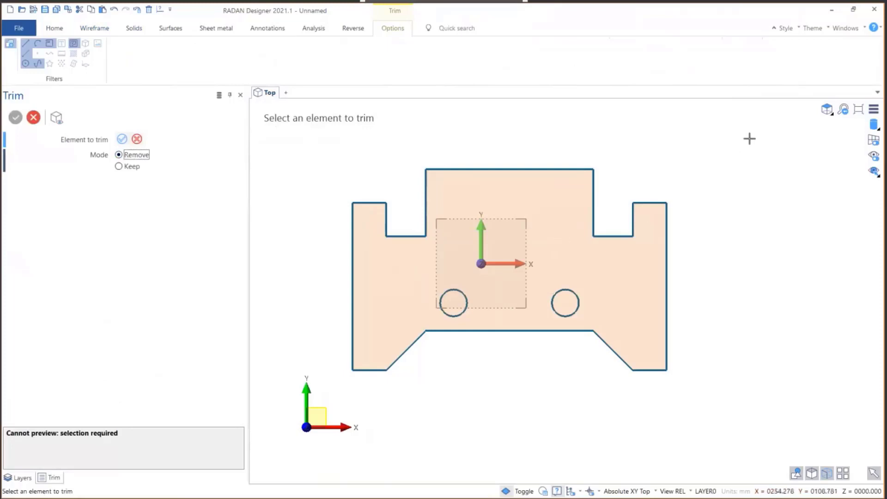
left_click(32, 118)
Step: Show the plate in isometric view, extrude its closed face upward by 17 mm and end the Extrude command
left_click(827, 109)
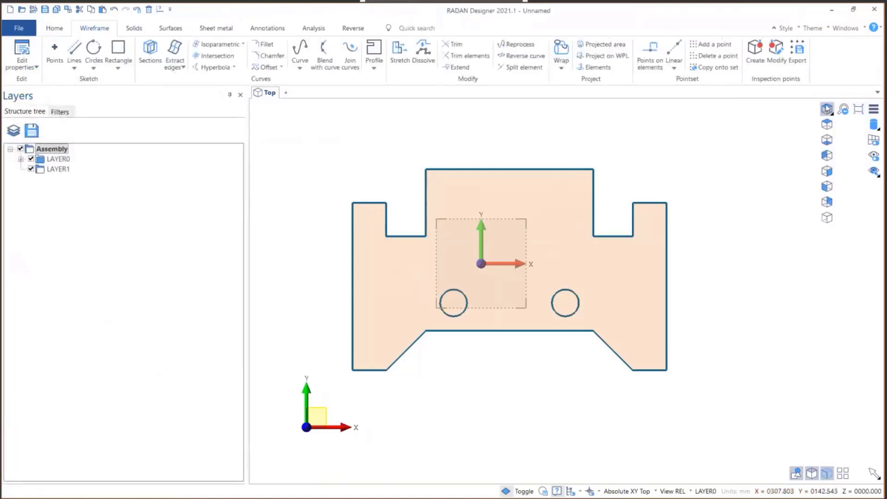
left_click(828, 220)
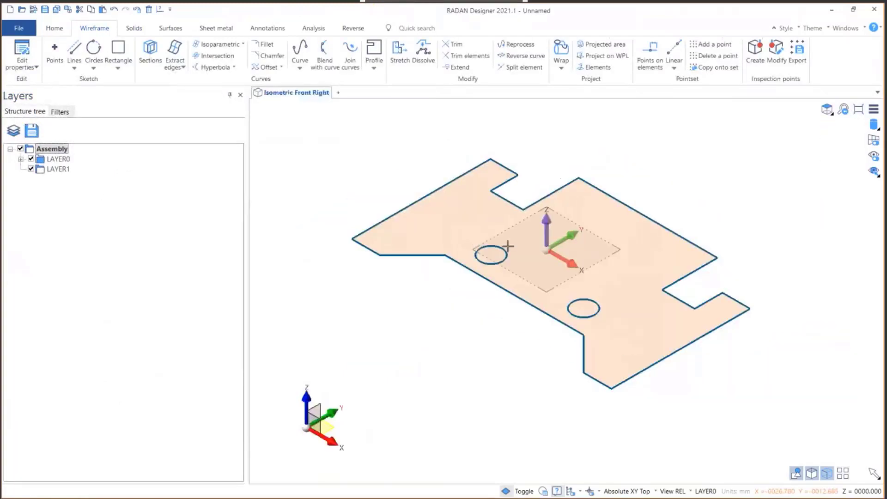
left_click(137, 30)
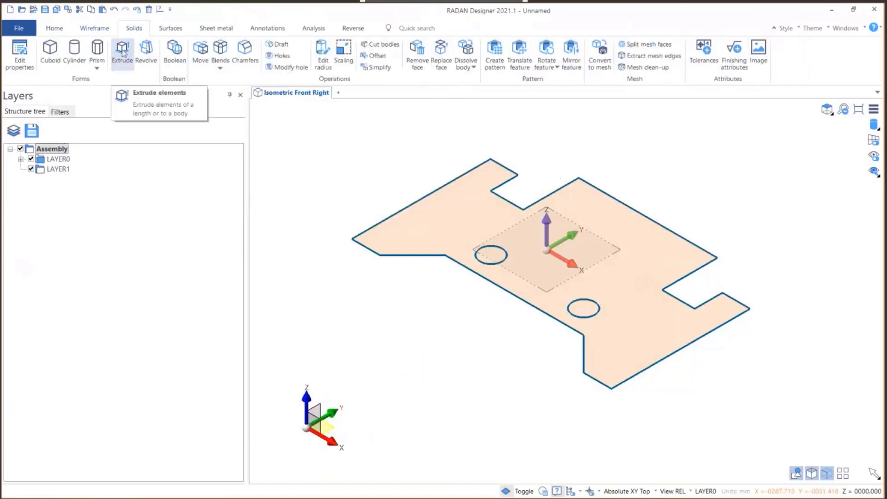
left_click(123, 53)
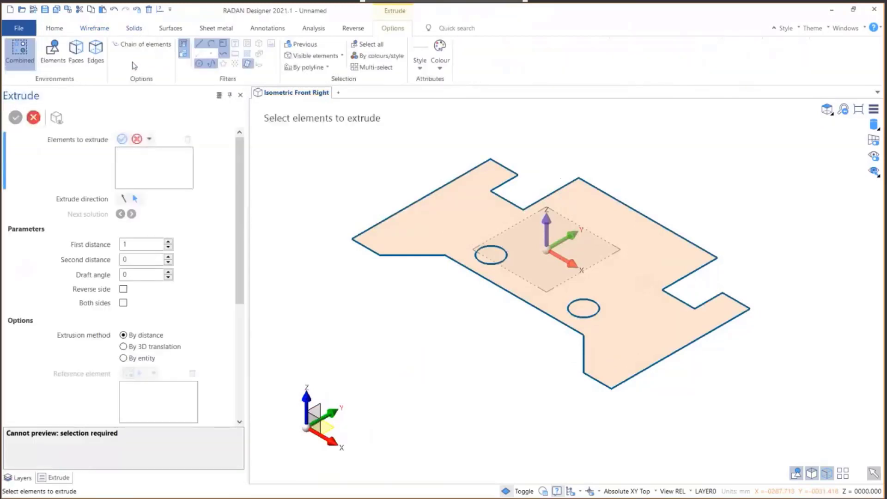
left_click(459, 217)
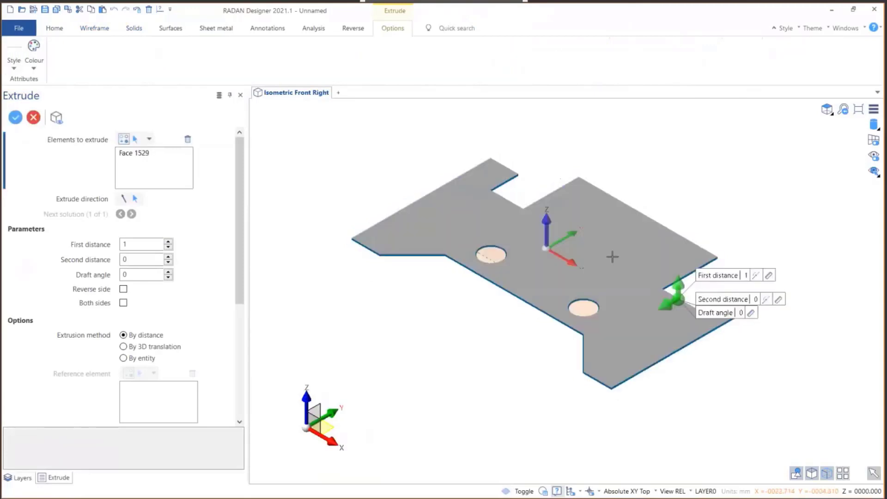
left_click_drag(677, 285, 678, 268)
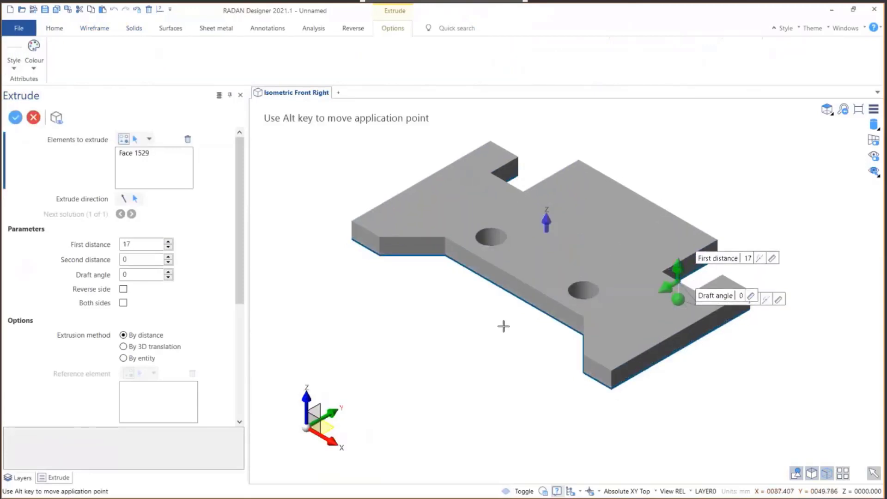
left_click(16, 118)
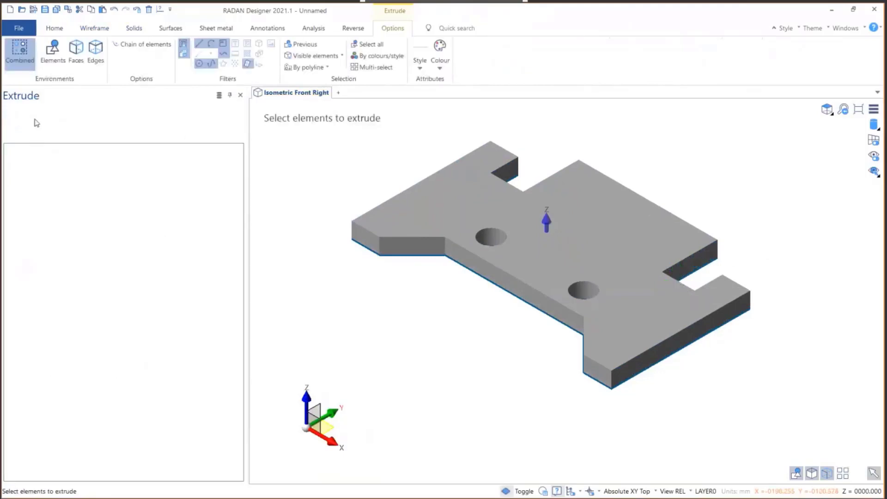
key("Escape")
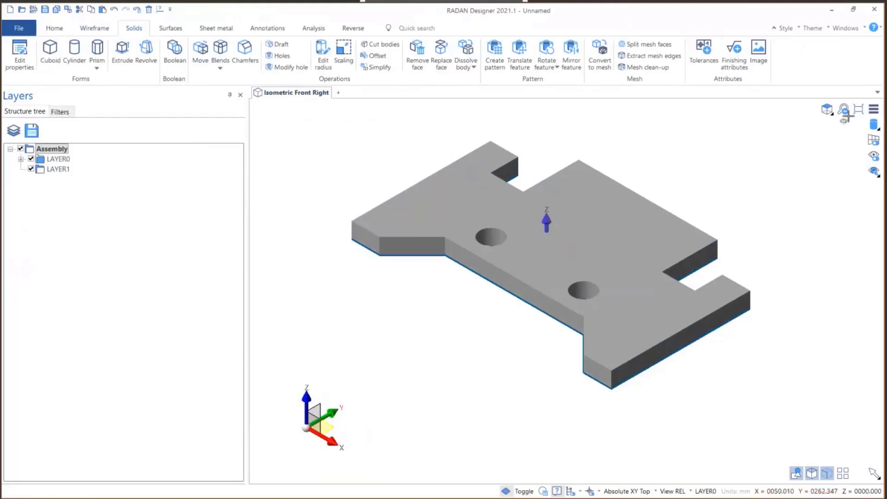
Step: List the contents of LAYER0 in the layer structure and hide the extruded plate solid, leaving the wireframe visible
left_click(847, 28)
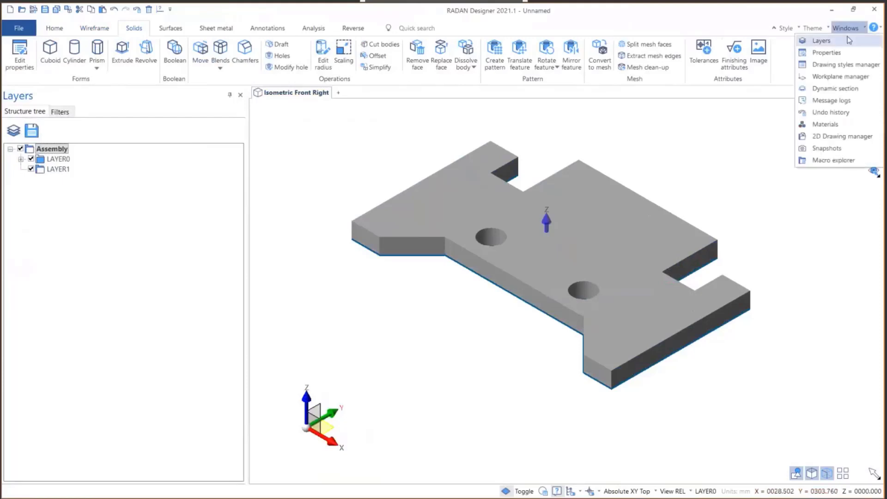
left_click(848, 42)
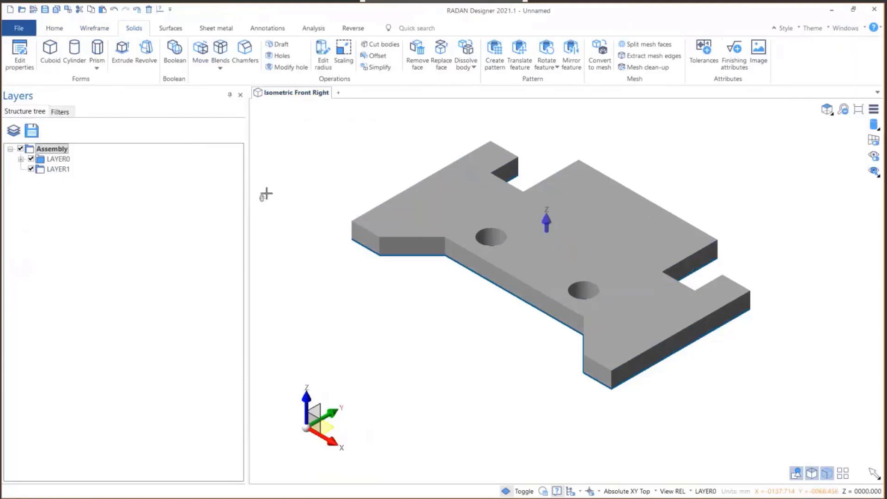
left_click(21, 159)
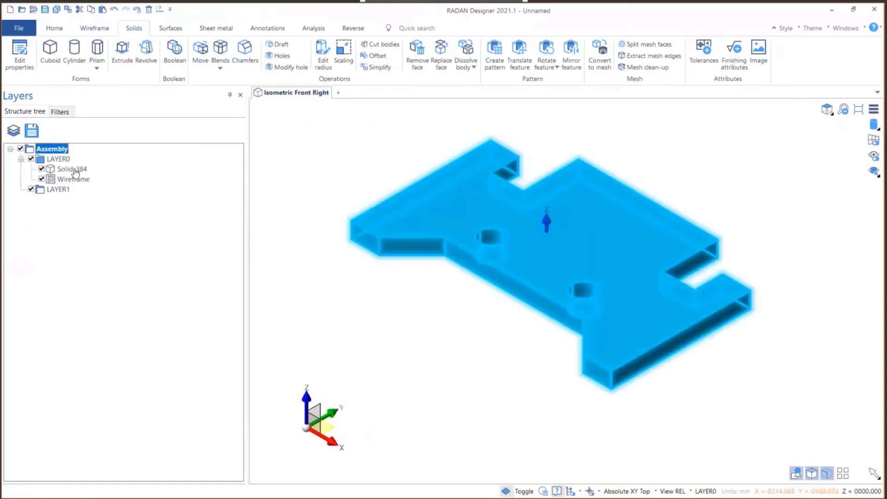
left_click(42, 169)
left_click(42, 169)
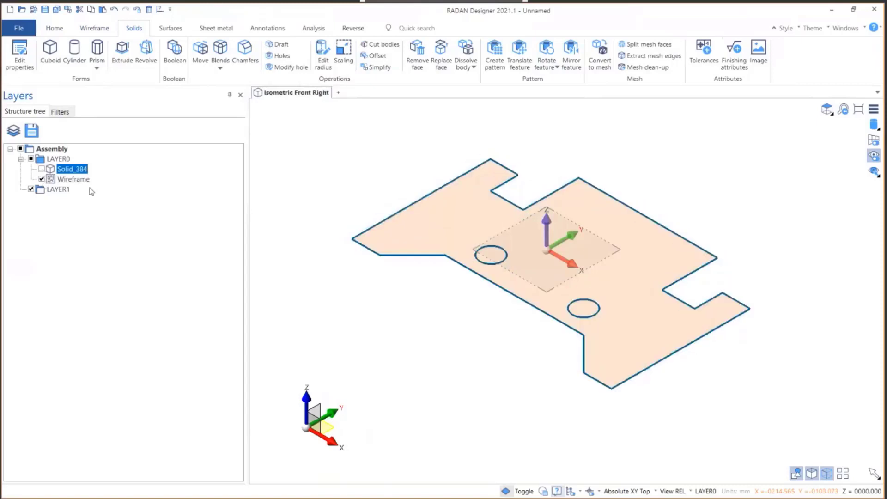
Step: Start a new extrusion of the plate's wireframe face and pull its first distance downward to -40 mm
left_click(123, 54)
middle_click_drag(495, 353, 396, 300)
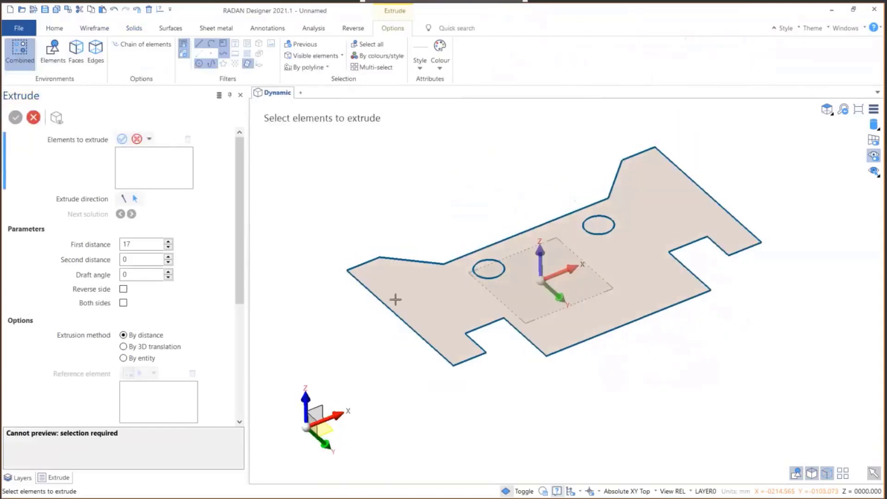
left_click(462, 305)
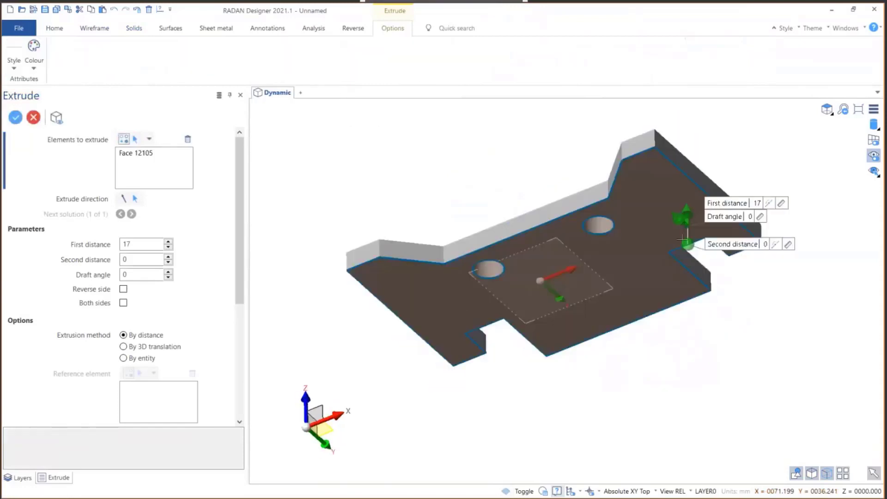
left_click_drag(683, 239, 683, 267)
middle_click_drag(619, 283, 605, 342)
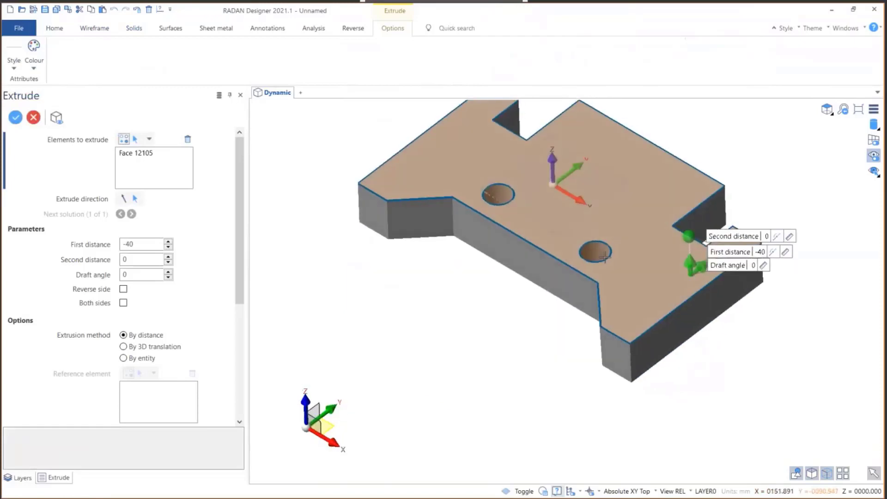
scroll(605, 257, "down", 2)
Step: Add both circles to the extrusion, pull it to -64 mm with a draft angle of 9, and create the solid
left_click(136, 140)
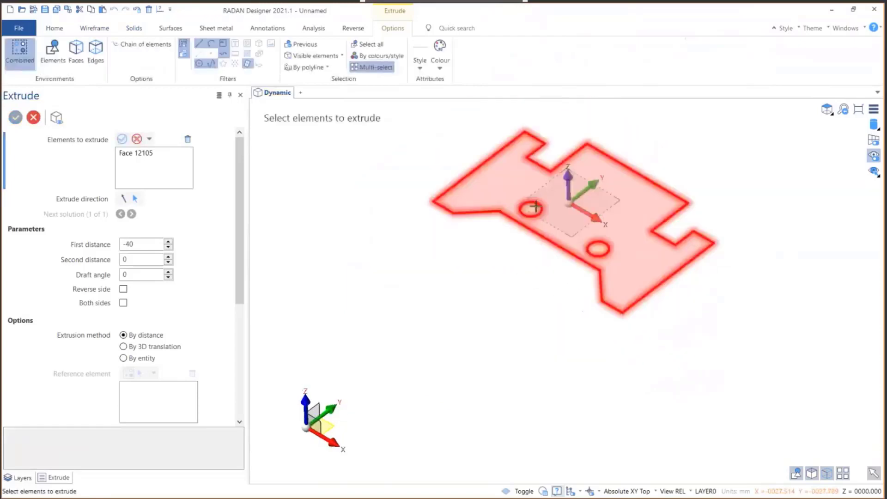
left_click(534, 208)
left_click(599, 251)
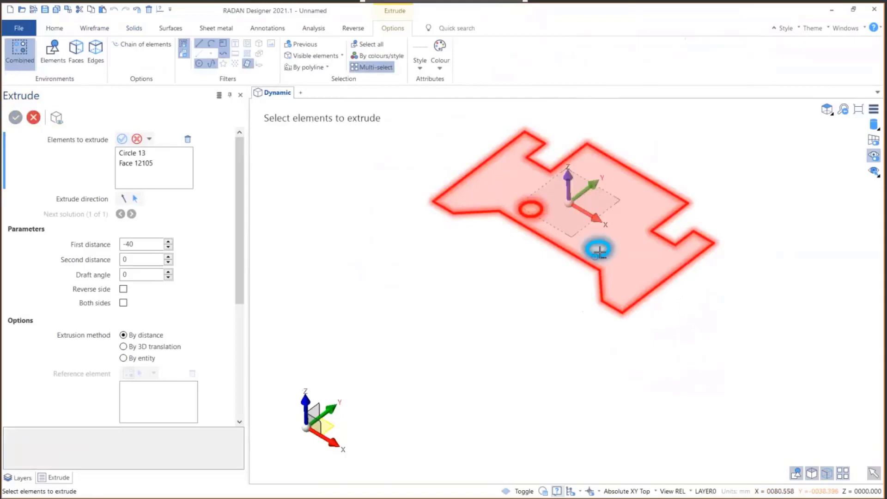
left_click(122, 140)
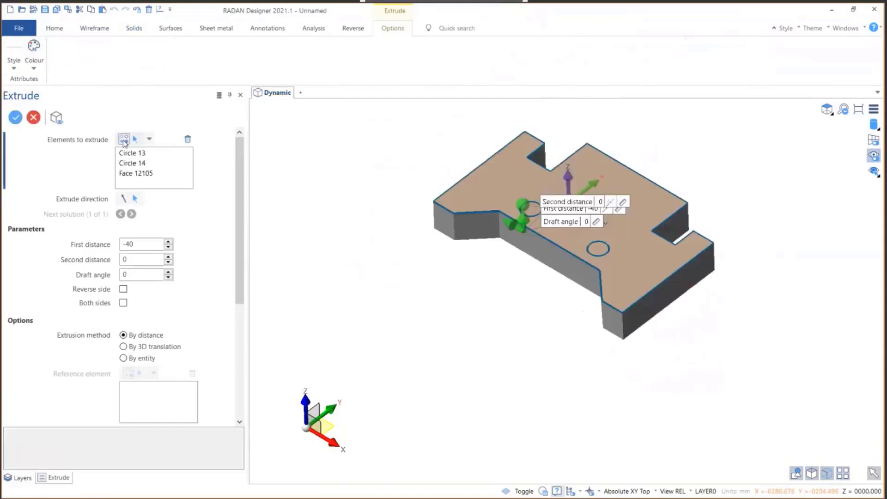
left_click_drag(523, 218, 420, 291)
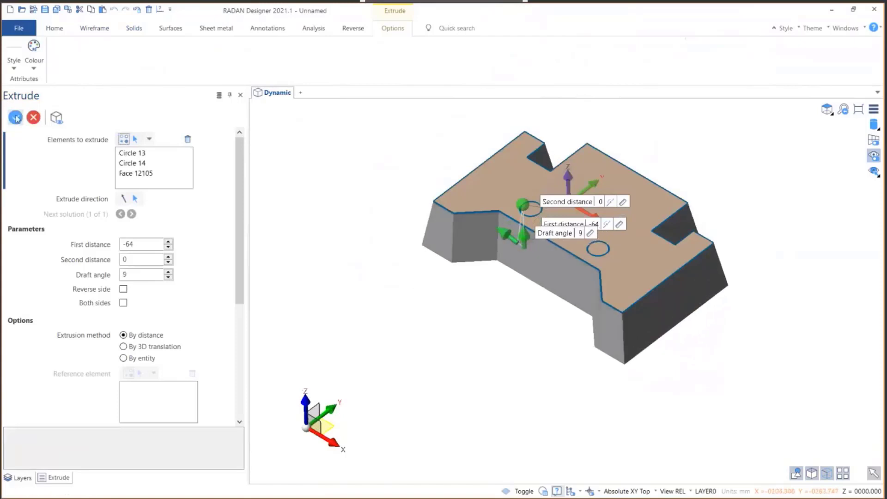
left_click(16, 117)
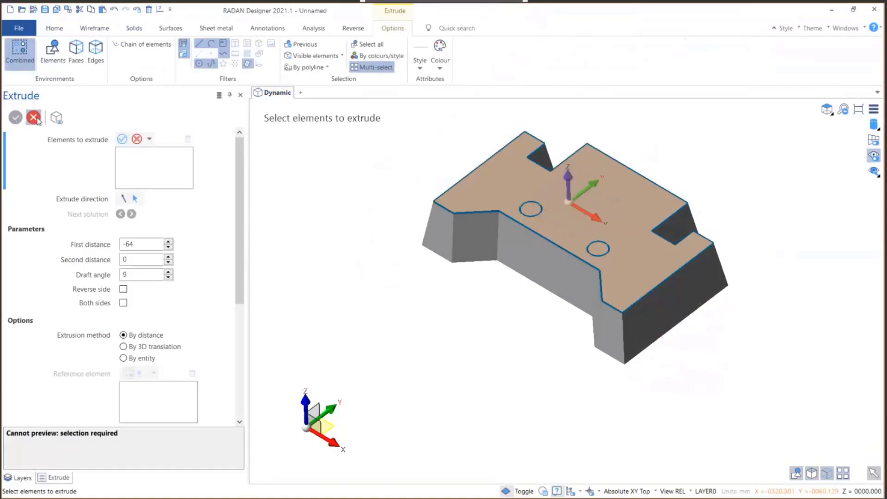
left_click(34, 117)
Step: Make the hidden upper plate solid visible again in LAYER0 so it shows together with the tapered solid
left_click(847, 28)
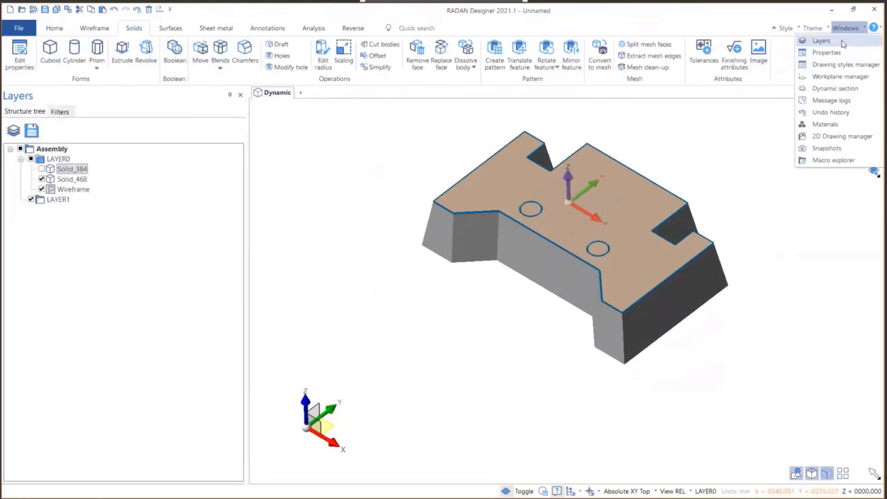
left_click(841, 41)
left_click(41, 169)
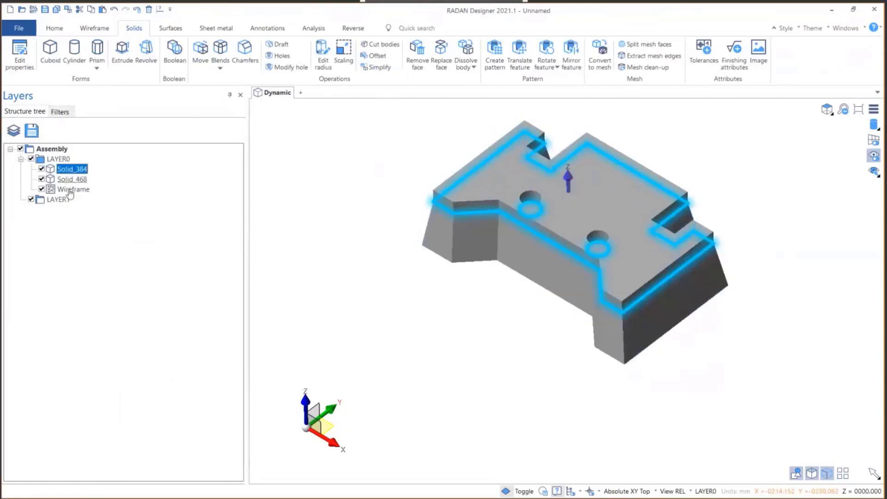
scroll(551, 210, "up", 3)
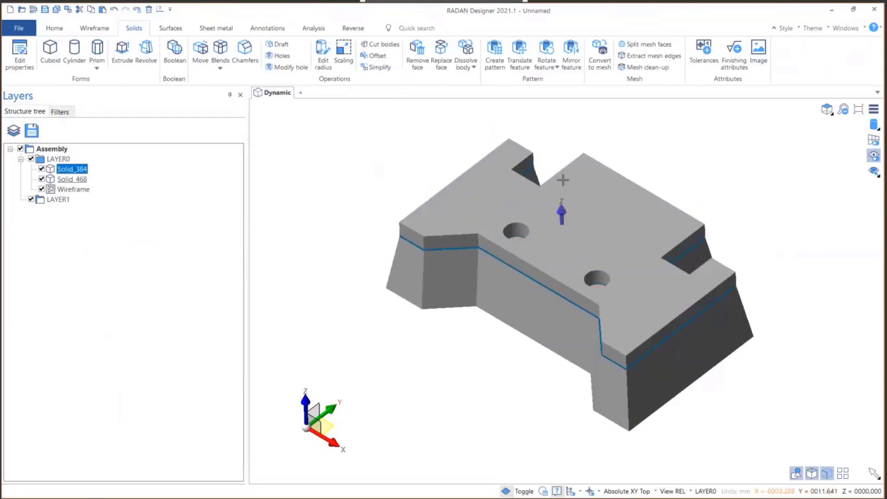
mouse_move(551, 210)
middle_mouse_down()
mouse_move(554, 234)
mouse_move(554, 214)
middle_mouse_up()
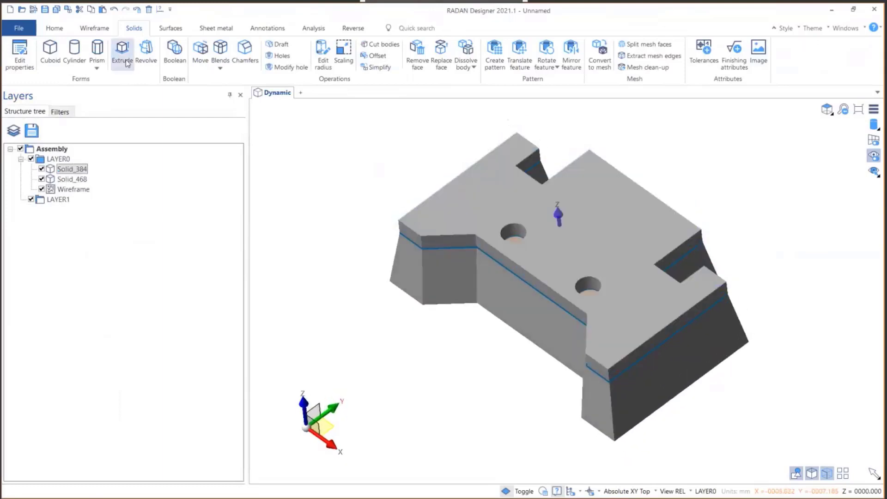
Step: Start another extrusion and select the two circles at the bottom of the plate's holes as its elements
left_click(123, 52)
scroll(555, 249, "up", 3)
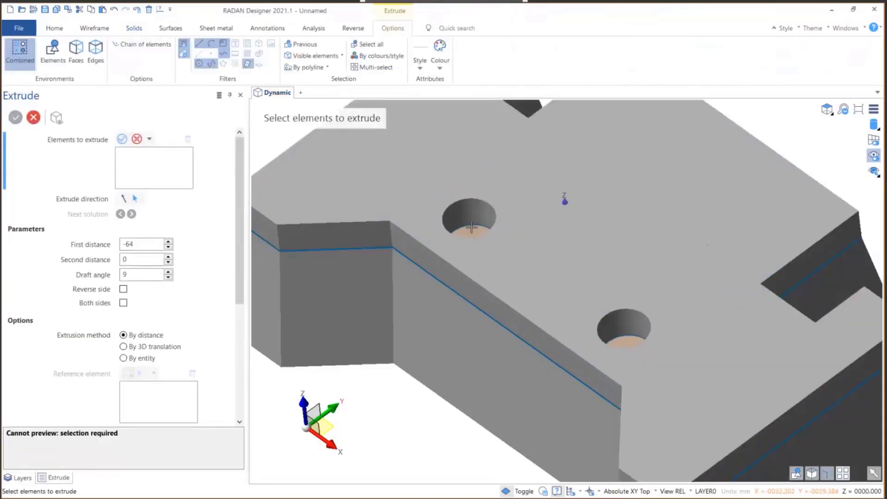
left_click(471, 227)
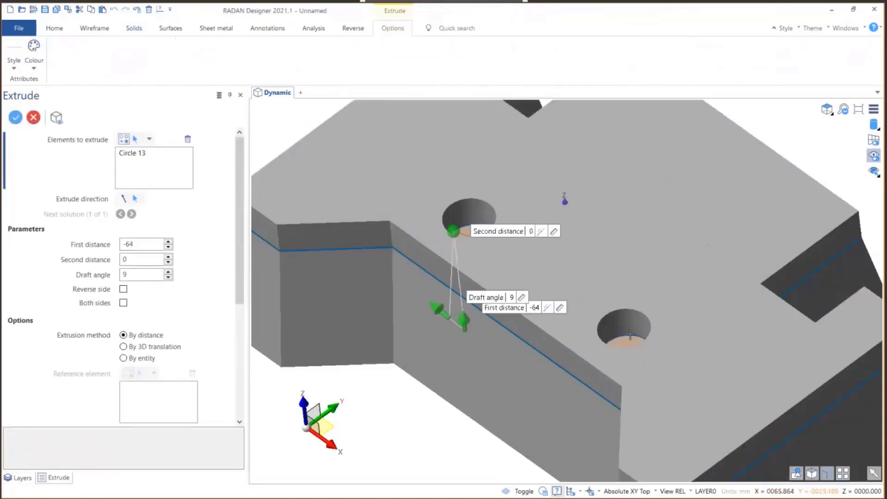
left_click(135, 139)
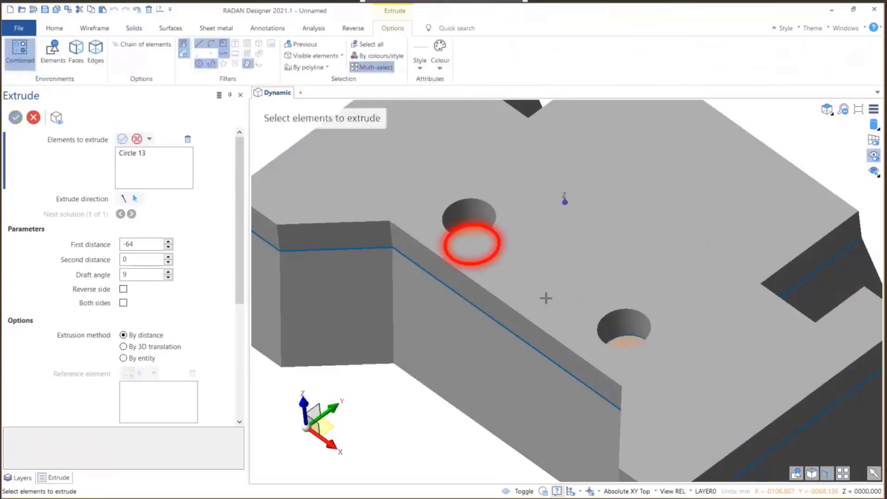
left_click(623, 343)
scroll(534, 214, "down", 2)
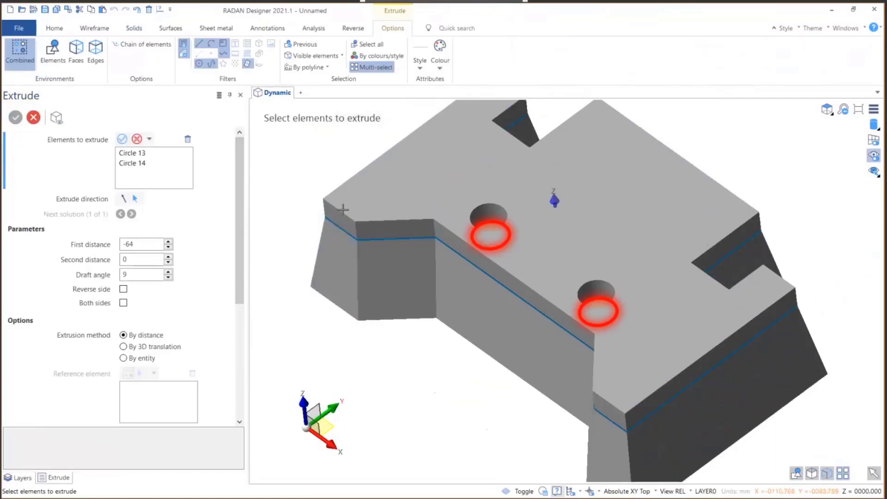
left_click(122, 138)
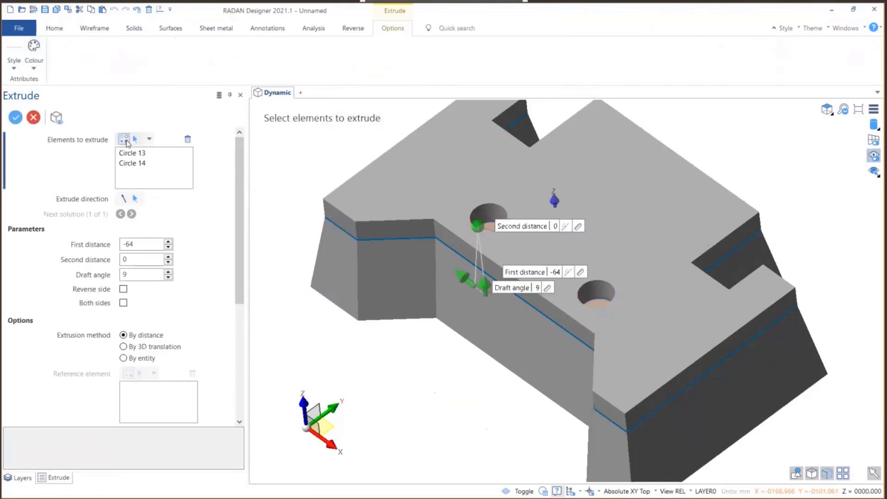
Step: Set the draft angle of the circles' extrusion to 0
left_click(545, 288)
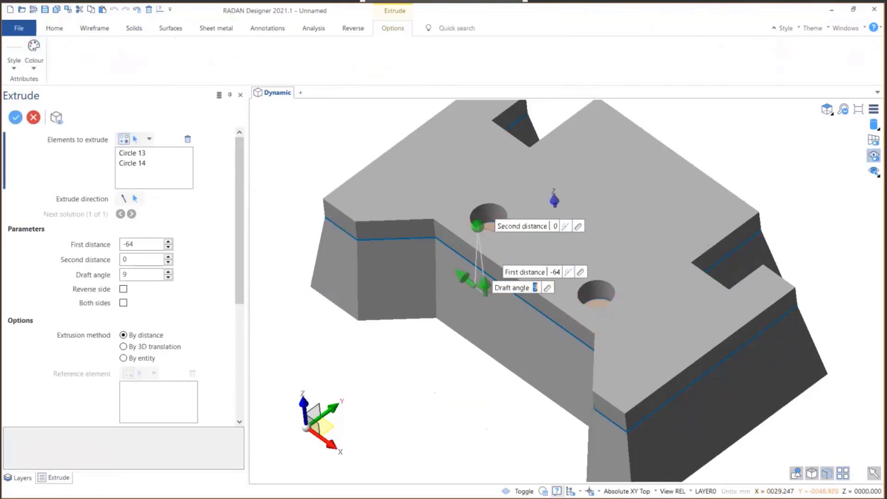
type("0")
key("Return")
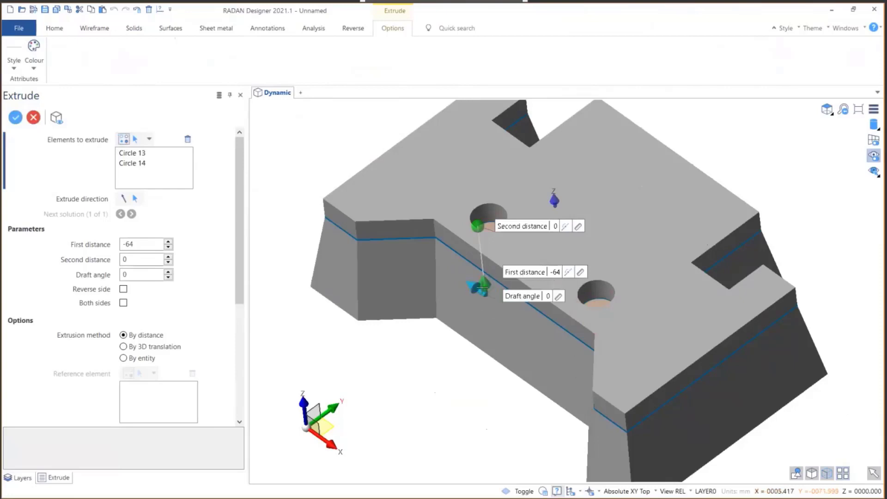
Step: Pull the two circles' extrusion to a first distance of -145 and set its draft angle to 0
left_click_drag(478, 287, 547, 376)
left_click(546, 374)
type("0")
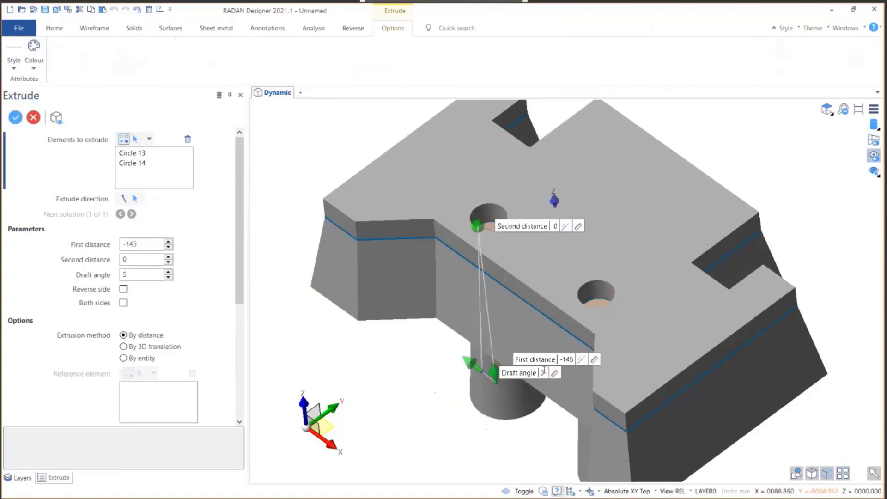
key("Return")
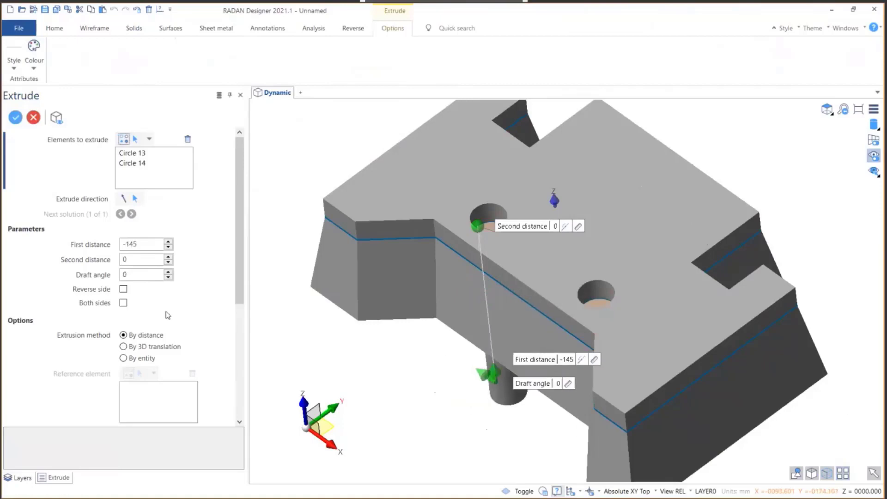
Step: Set the extrusion's Boolean mode to Subtract and create it to cut both holes through the tapered solid
scroll(167, 323, "down", 4)
left_click(123, 326)
scroll(305, 349, "up", 3)
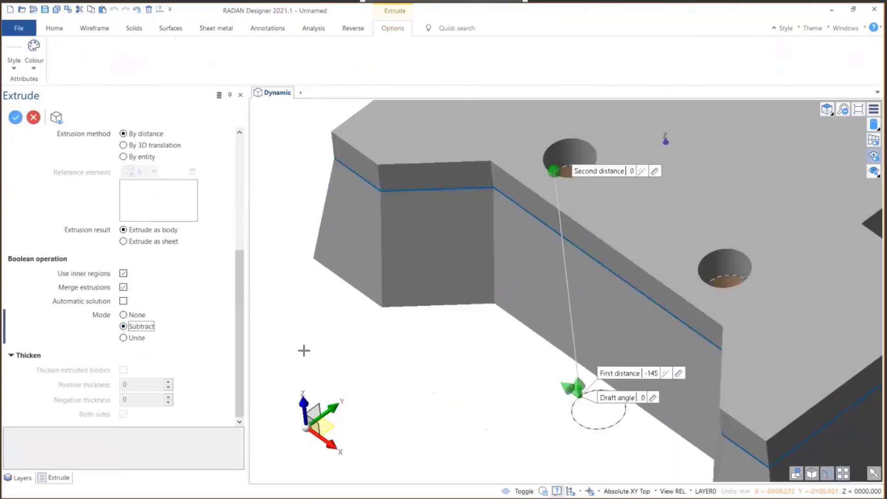
mouse_move(411, 356)
middle_mouse_down()
mouse_move(412, 291)
mouse_move(429, 353)
middle_mouse_up()
scroll(429, 354, "down", 5)
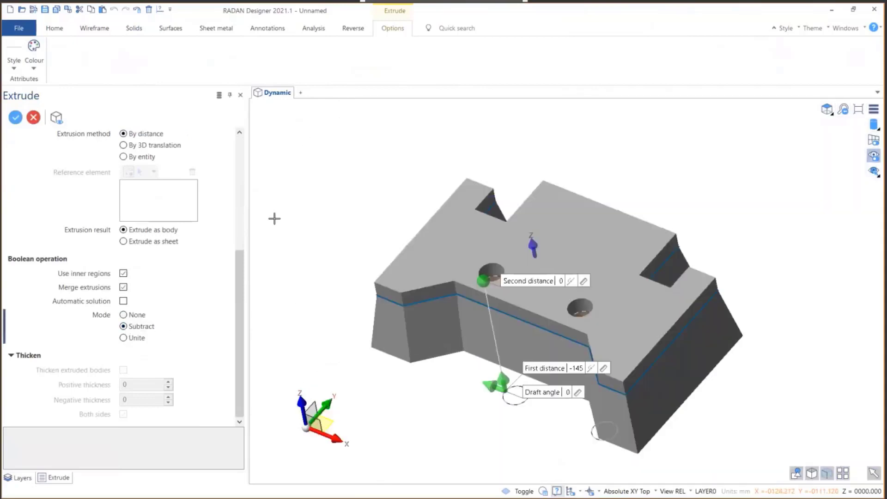
left_click(16, 119)
scroll(500, 293, "down", 2)
mouse_move(500, 293)
middle_mouse_down()
mouse_move(503, 316)
mouse_move(505, 290)
middle_mouse_up()
scroll(508, 282, "up", 6)
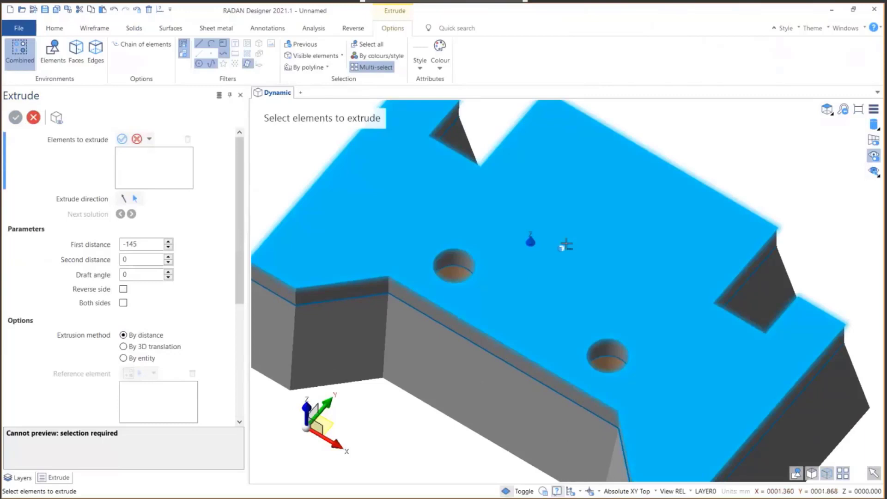
scroll(593, 210, "down", 1)
middle_click_drag(669, 241, 723, 127)
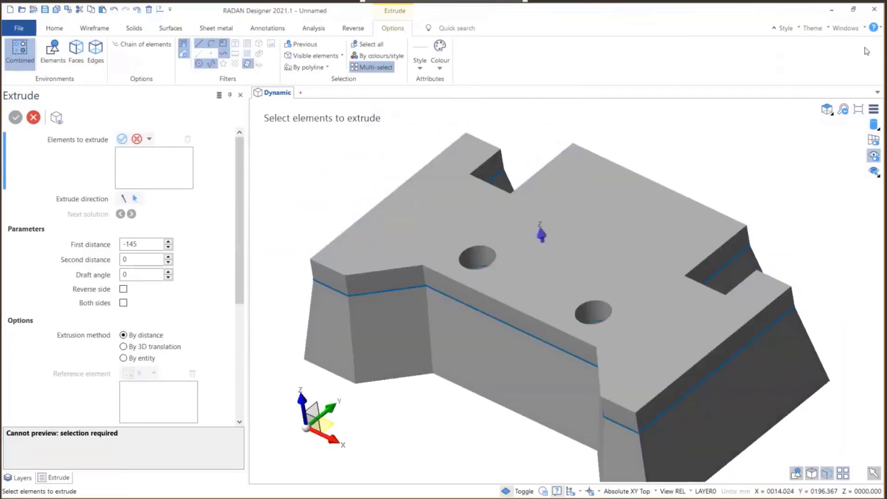
Step: Open the layer manager and hide the Wireframe in LAYER0 so only the two solids show
left_click(854, 32)
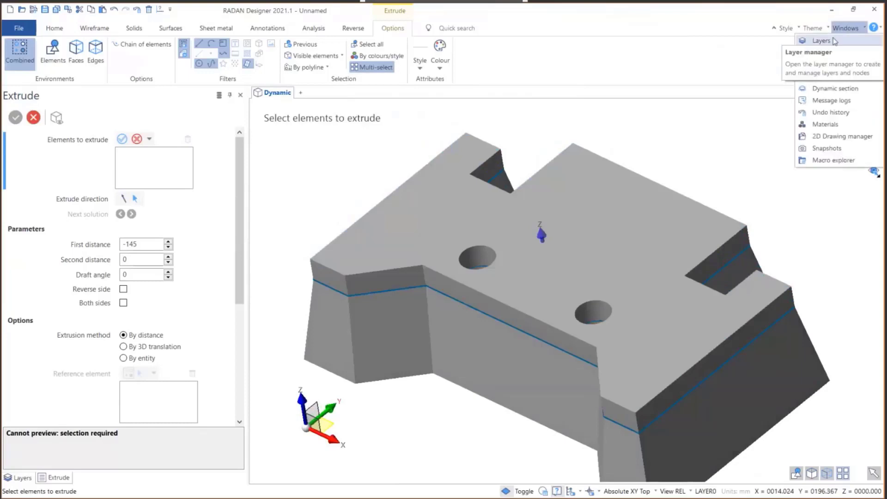
left_click(835, 41)
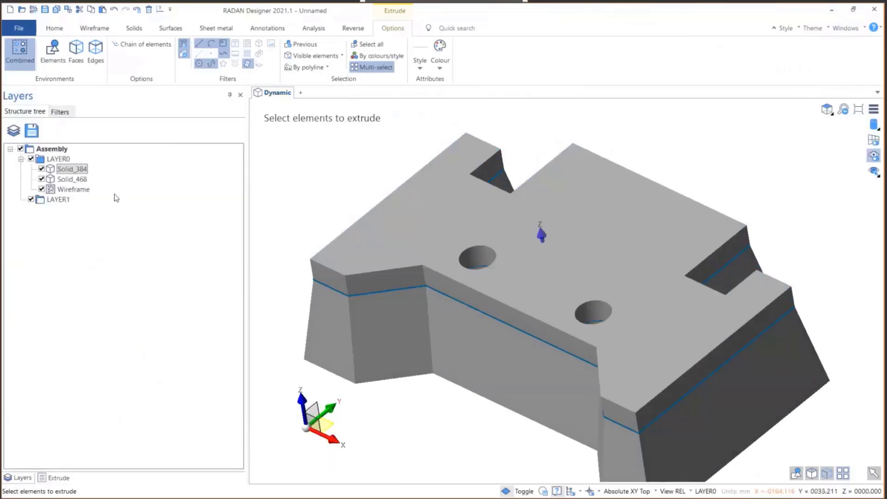
left_click(41, 189)
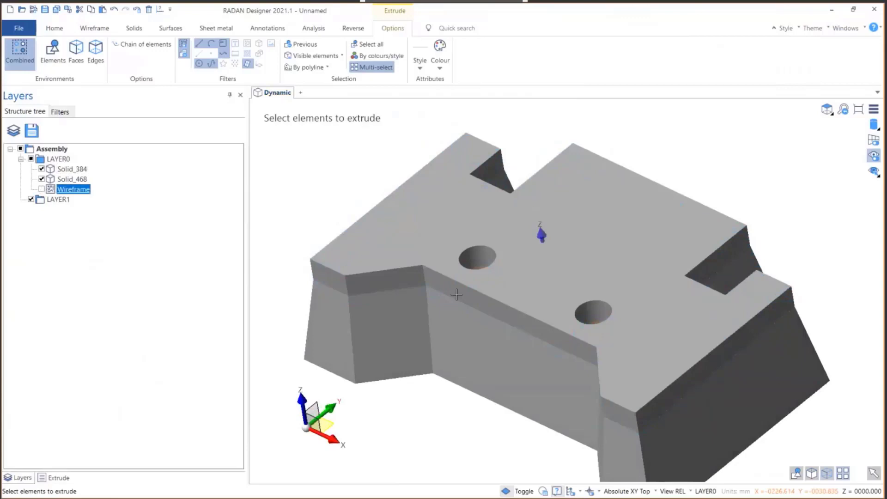
middle_click_drag(456, 294, 537, 292)
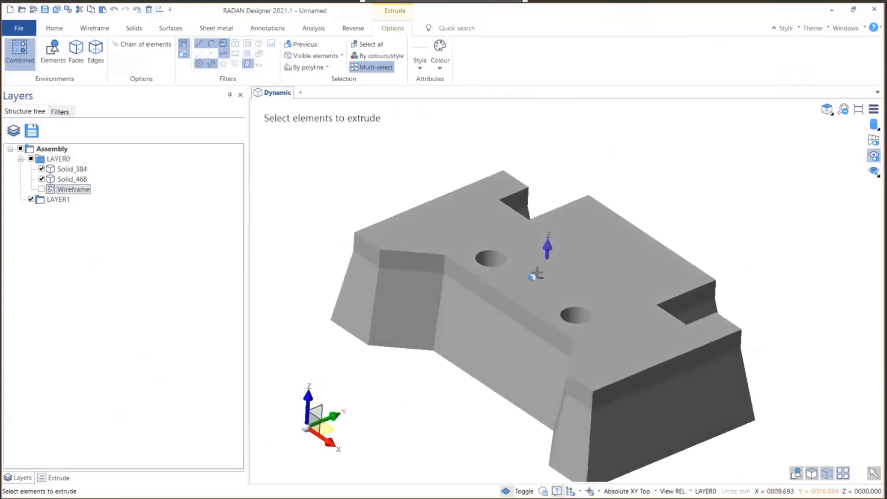
left_click(535, 273)
key("alt+Tab")
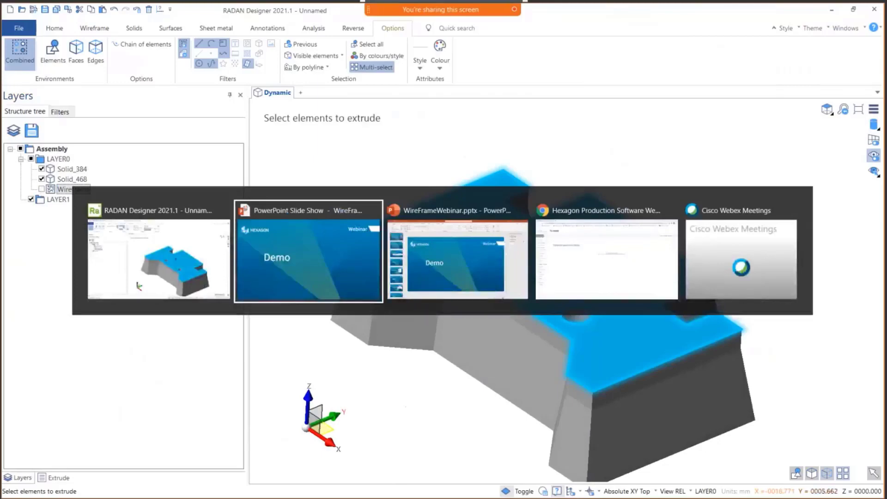
key("Right")
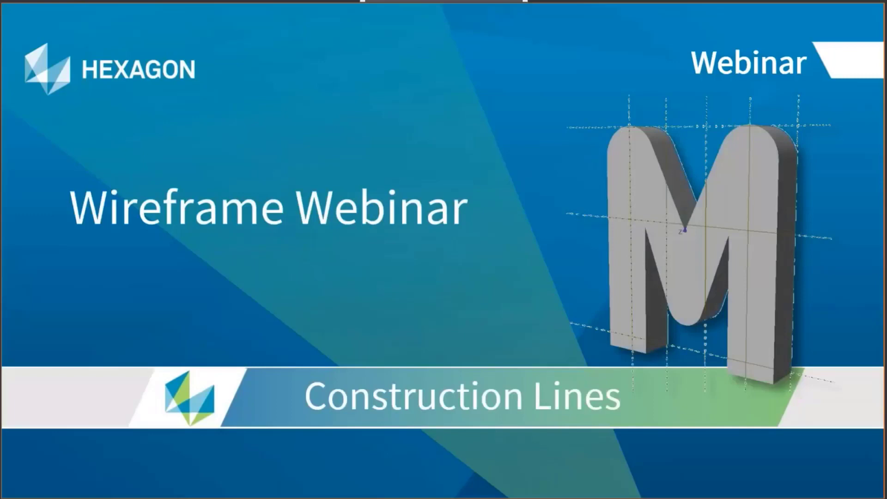
key("Right")
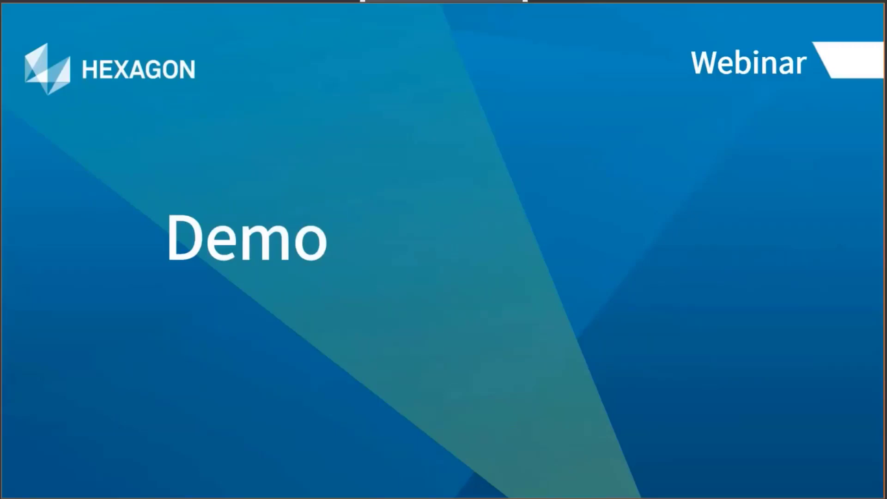
key("alt+Tab")
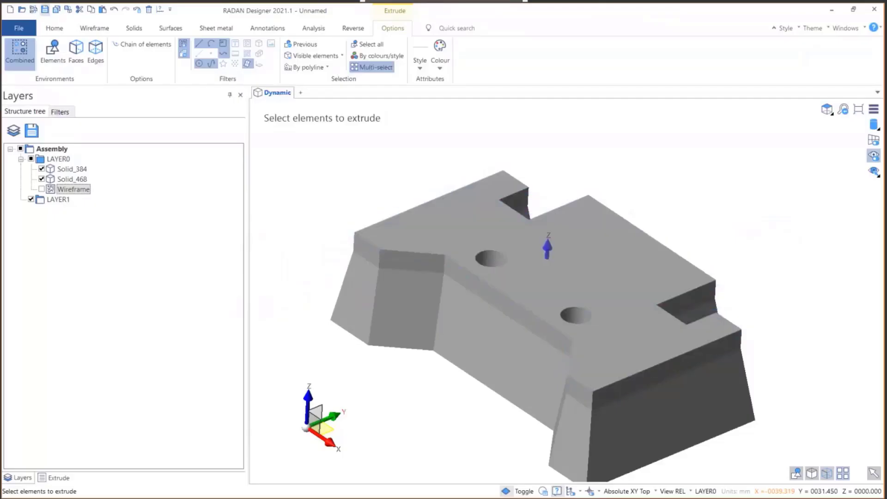
Step: Start a new document without saving the changes to the current one, and set the view to Top
left_click(18, 29)
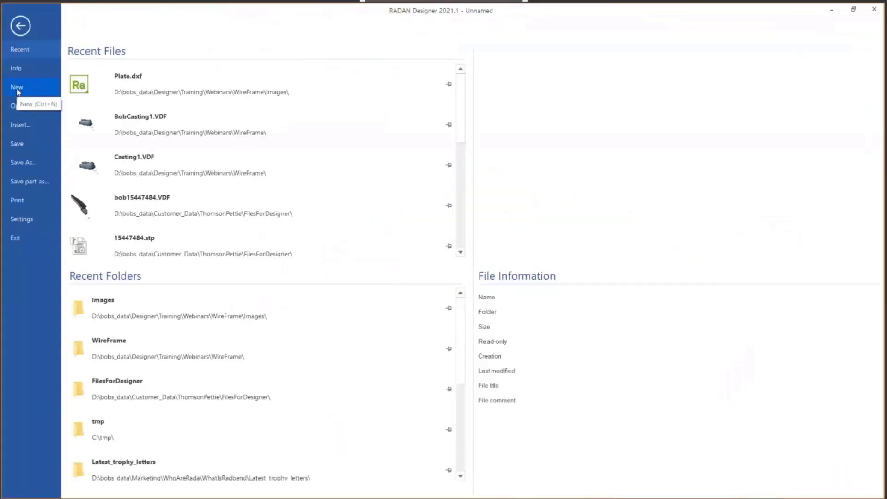
left_click(17, 88)
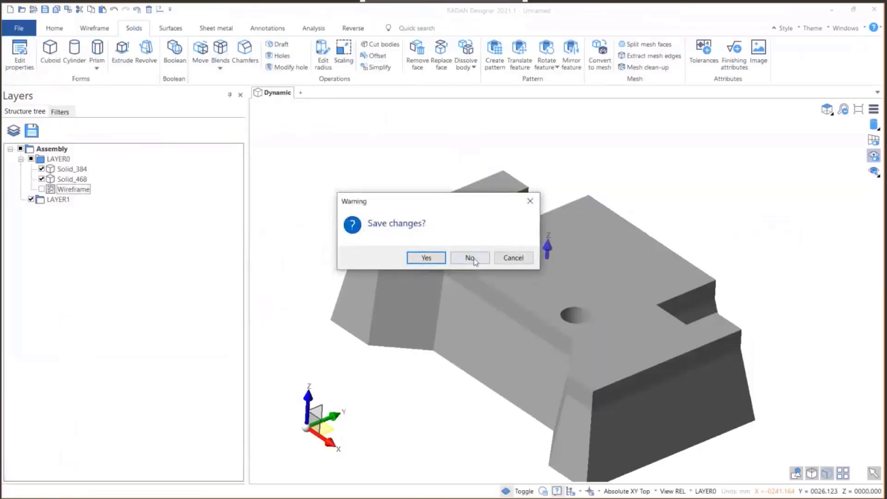
left_click(470, 257)
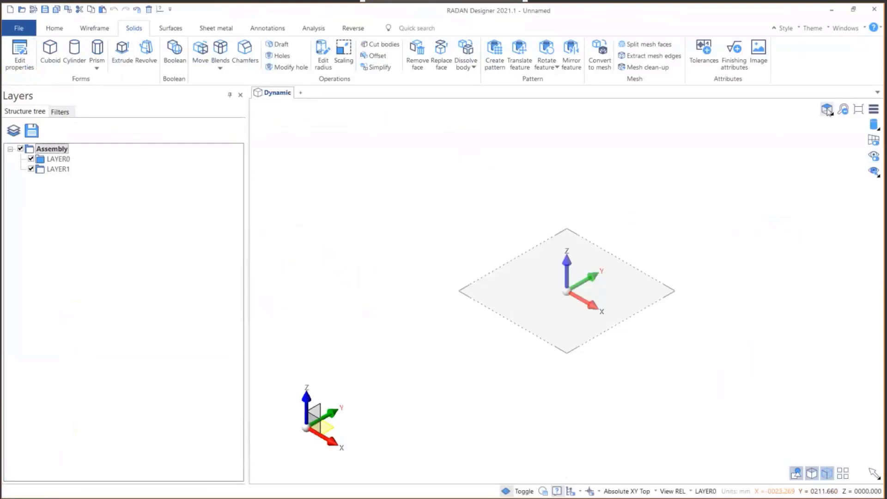
left_click(828, 111)
left_click(827, 125)
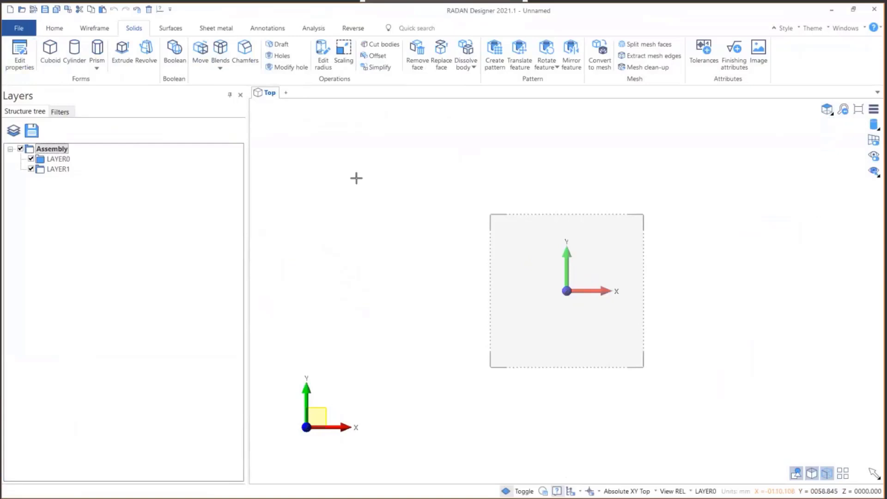
Step: Draw one vertical and one horizontal infinite construction line through the origin, using the Lines command's Line type
left_click(97, 27)
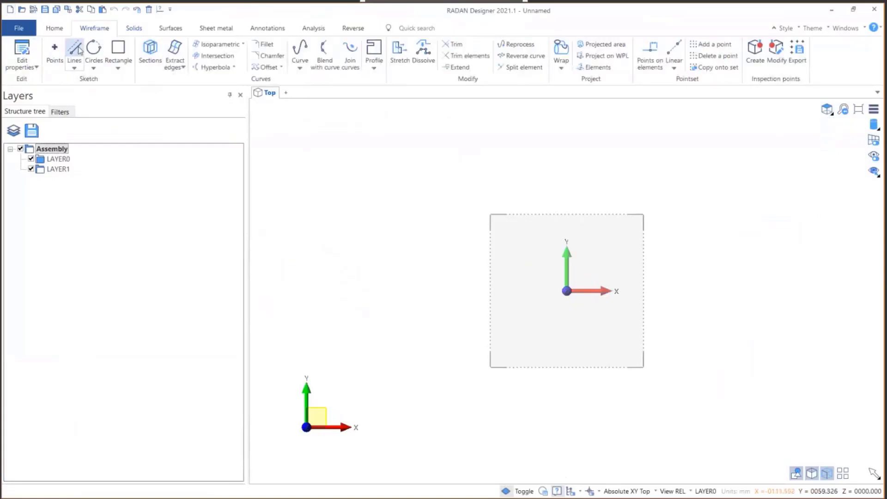
left_click(78, 49)
left_click(138, 155)
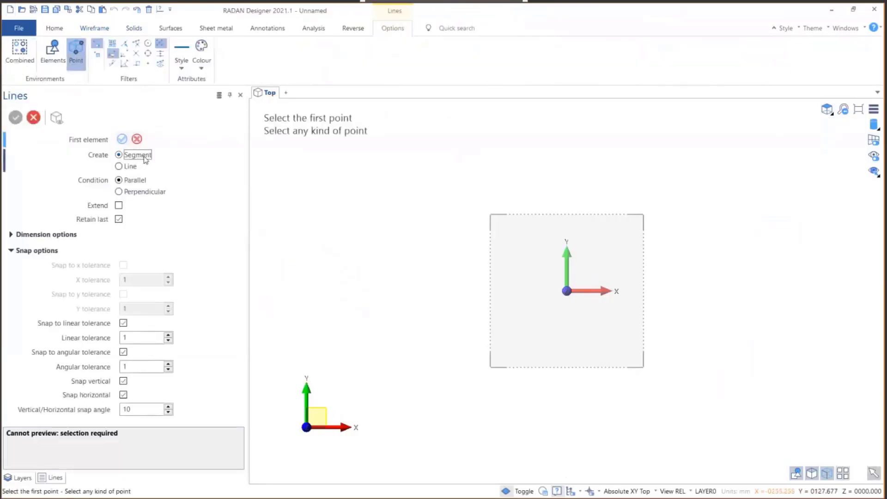
left_click(119, 166)
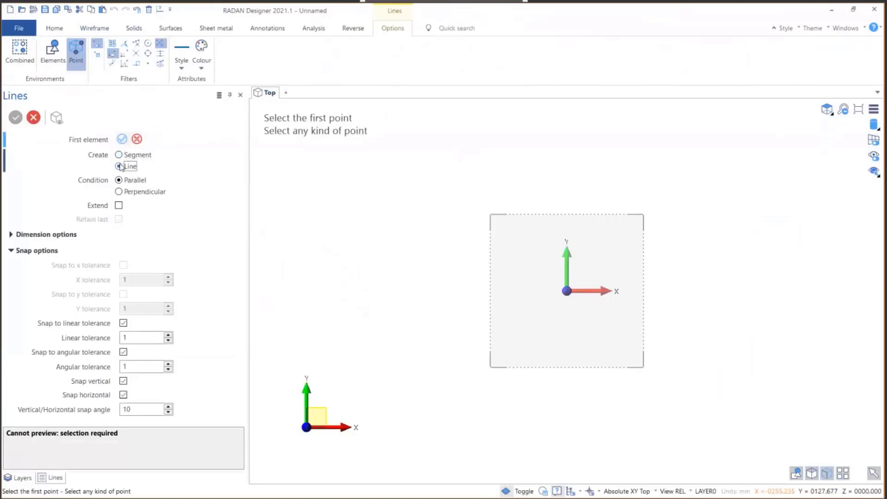
left_click(566, 291)
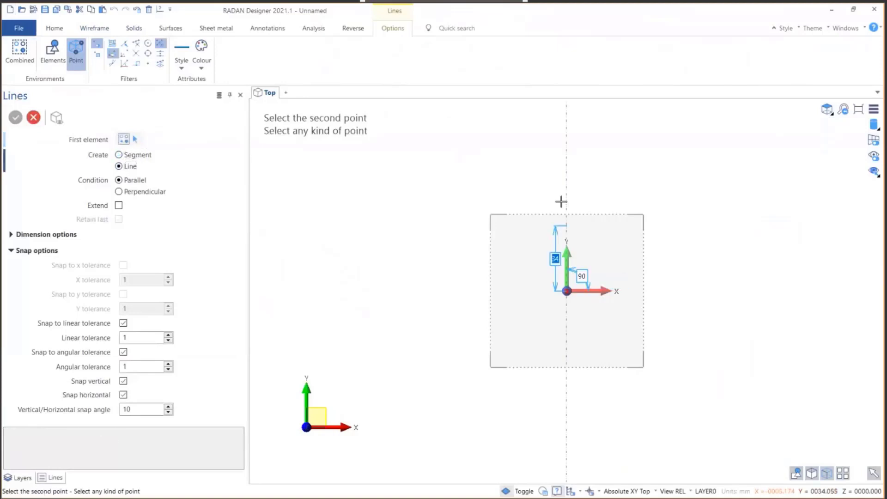
left_click(562, 160)
left_click(567, 291)
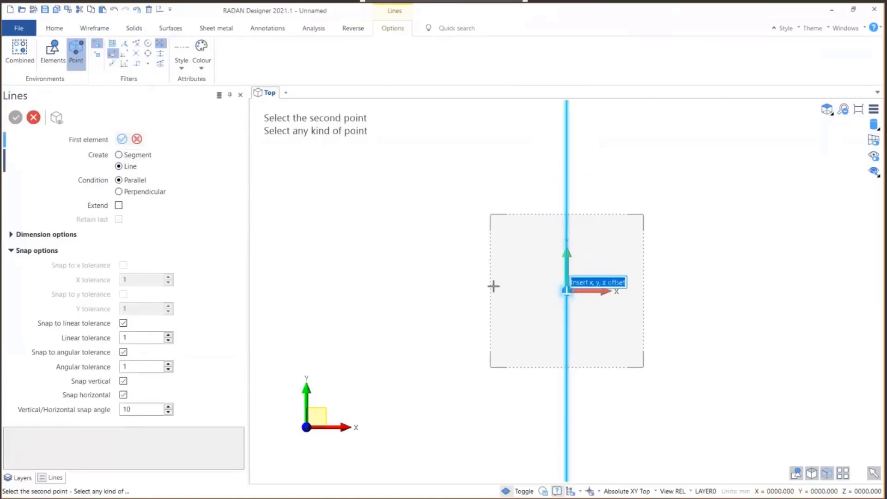
left_click(311, 281)
scroll(359, 236, "down", 3)
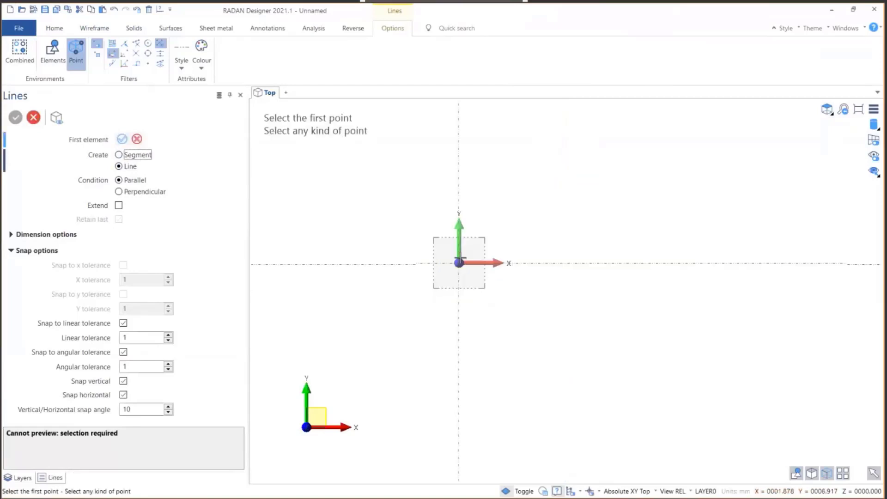
scroll(539, 290, "down", 2)
scroll(540, 289, "down", 2)
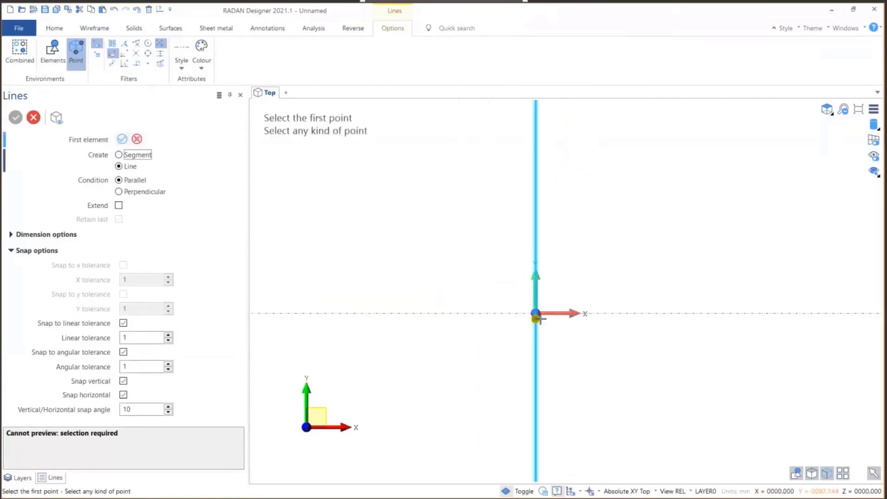
scroll(468, 286, "up", 2)
scroll(571, 326, "up", 4)
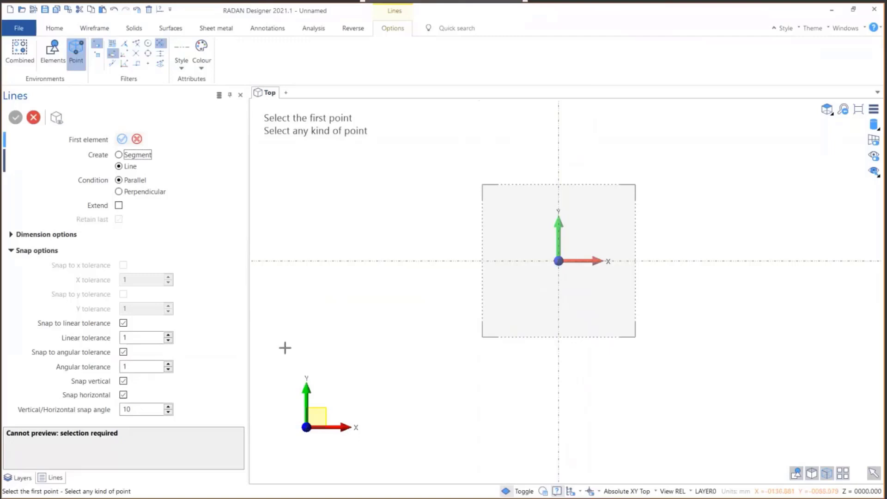
left_click(33, 117)
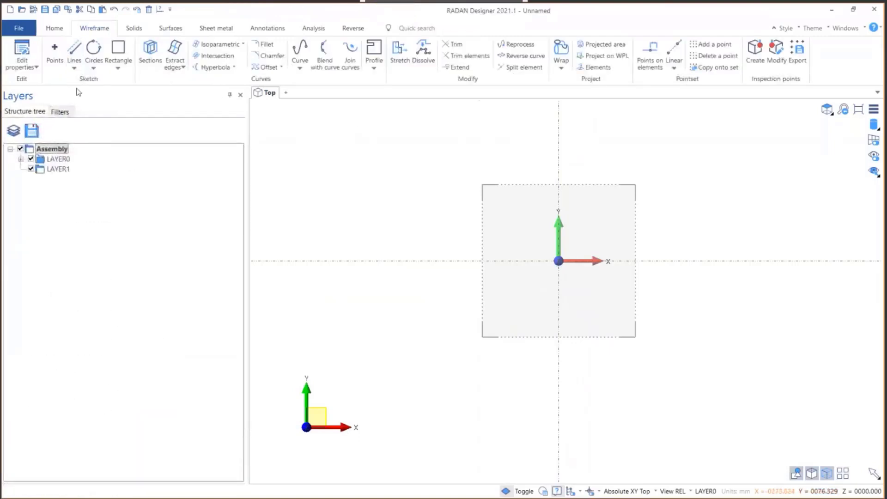
Step: Offset the vertical construction line through the origin by 300 towards negative X, making one copy
left_click(267, 68)
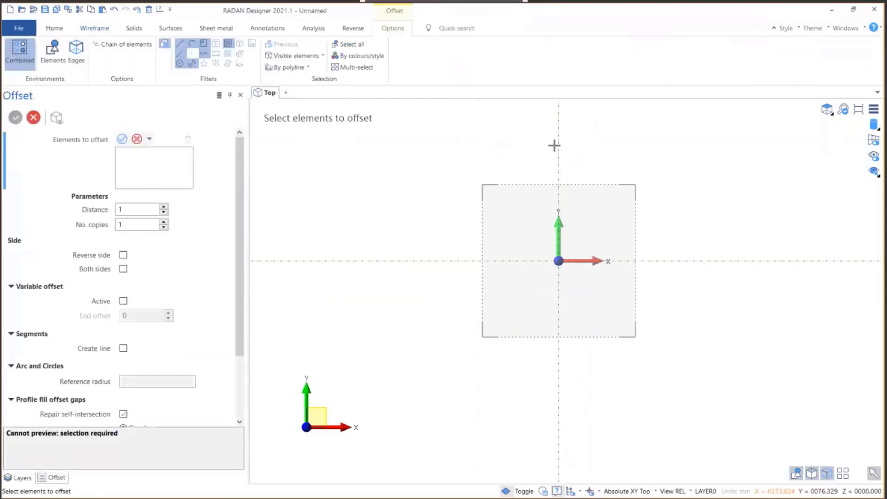
left_click(558, 146)
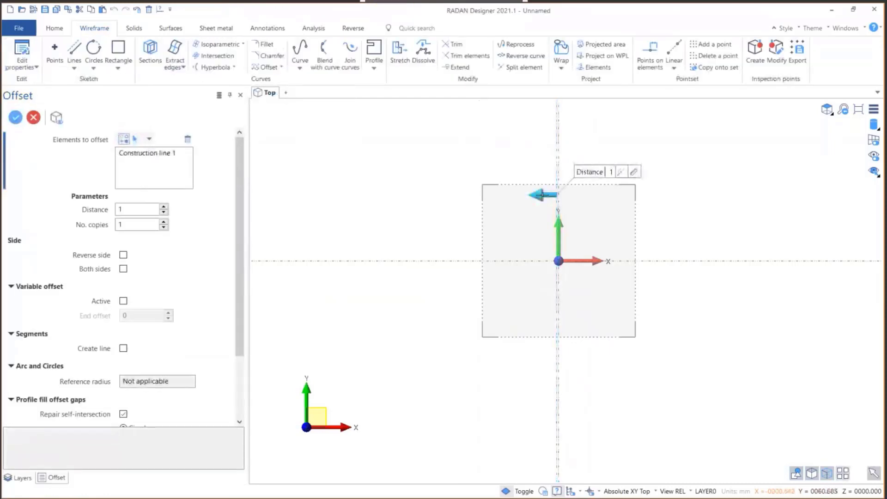
left_click_drag(541, 196, 409, 205)
left_click(469, 174)
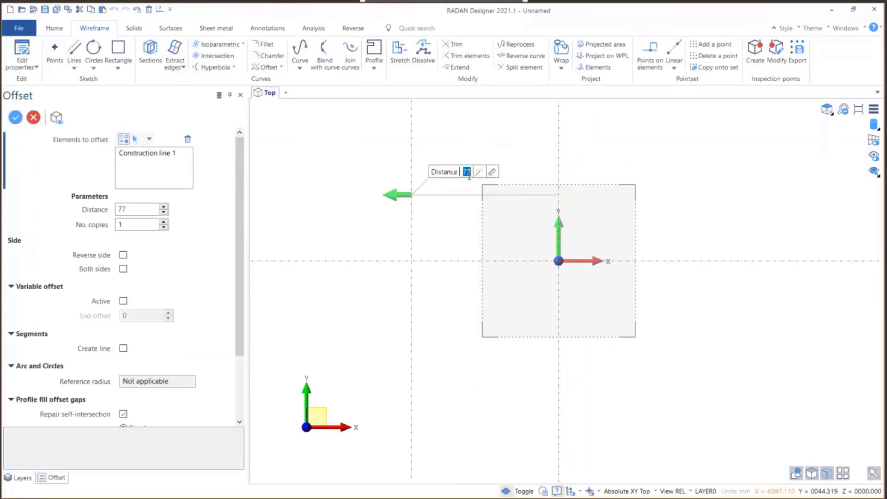
type("300")
key("Return")
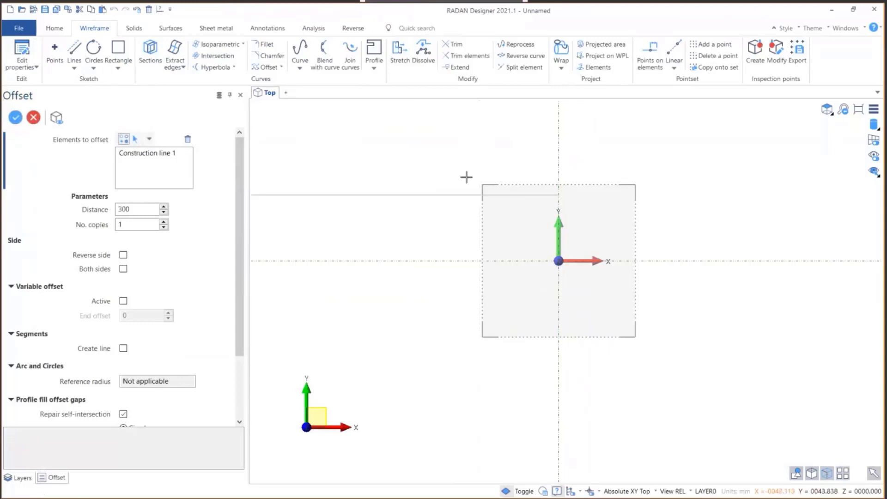
scroll(483, 193, "down", 3)
scroll(490, 194, "down", 2)
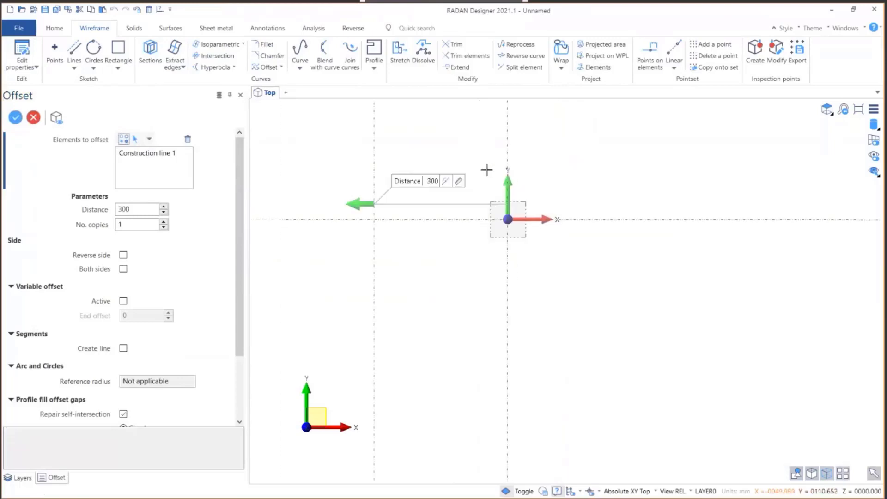
Step: Offset the vertical construction line through the origin towards positive X, with a distance of -300
left_click(508, 152)
left_click_drag(358, 209, 632, 224)
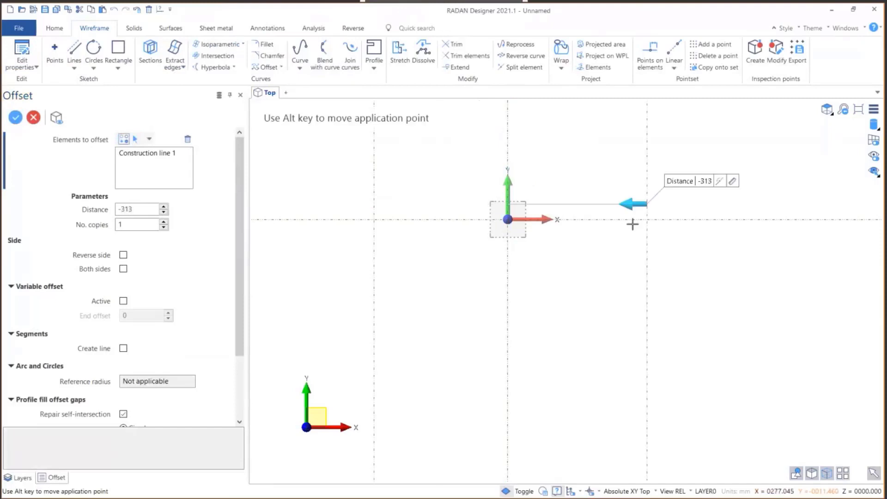
double_click(710, 184)
type("300")
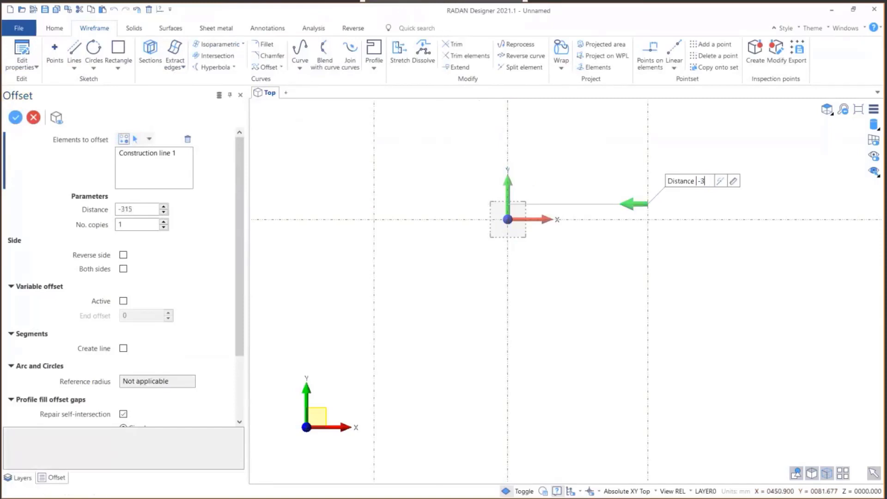
key("Return")
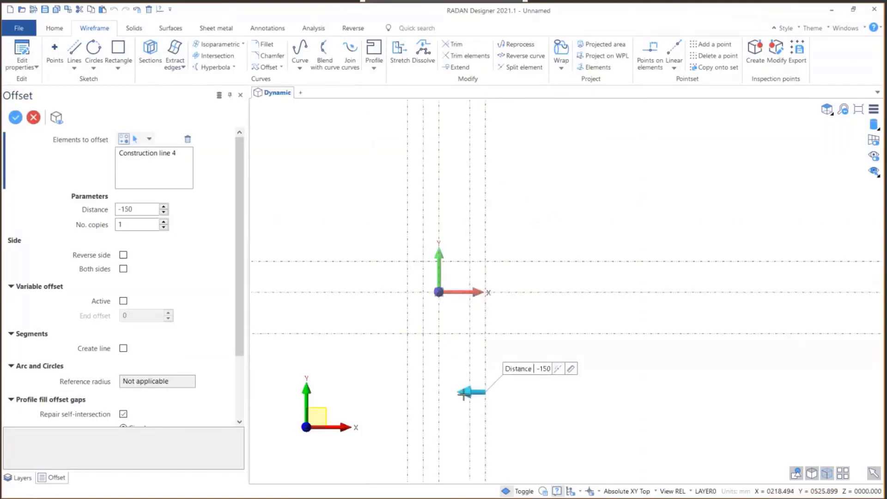
Step: Offset the construction line at X 300 by 150 towards the origin, making one copy, and leave the Offset command
left_click_drag(464, 393, 438, 391)
left_click(517, 369)
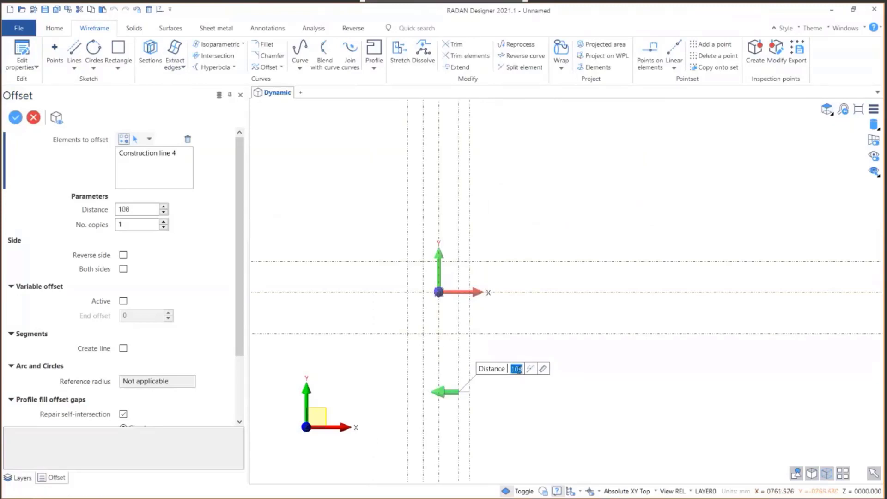
type("1")
type("0")
key("Return")
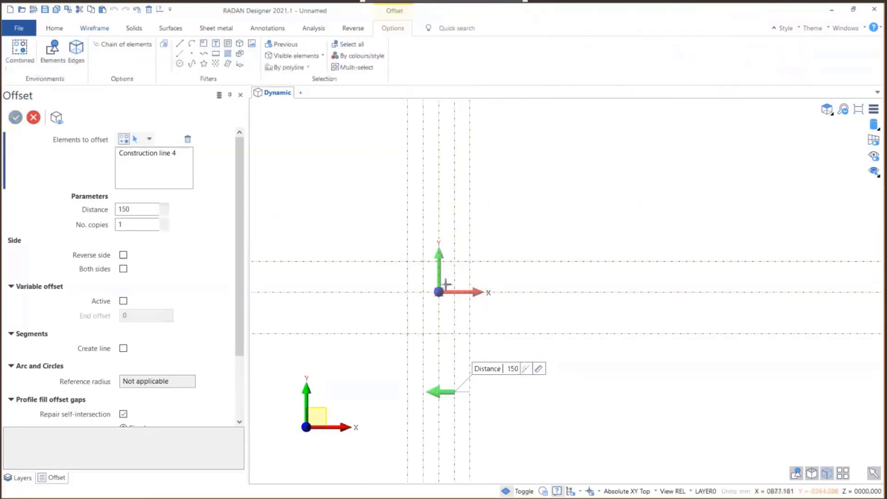
scroll(419, 286, "up", 4)
scroll(391, 350, "up", 1)
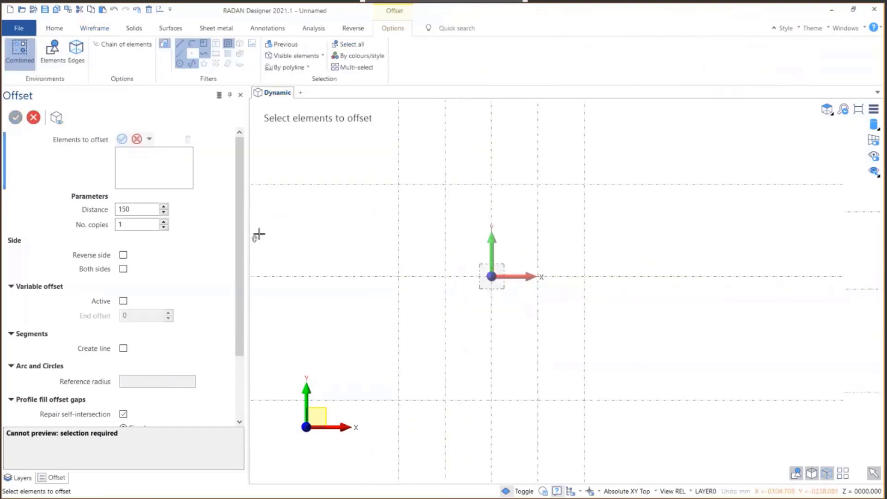
left_click(34, 118)
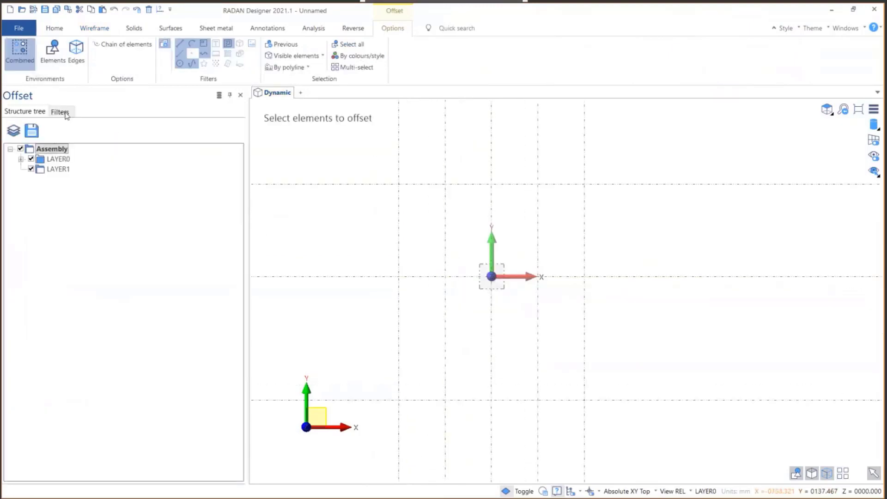
Step: Show the layer structure and rename LAYER0, which holds the construction lines, as ConstructionLines
left_click(845, 28)
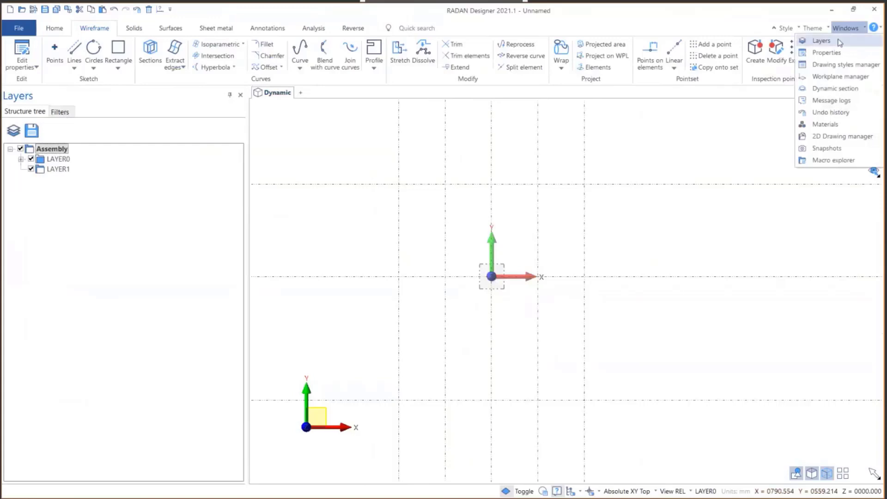
left_click(839, 41)
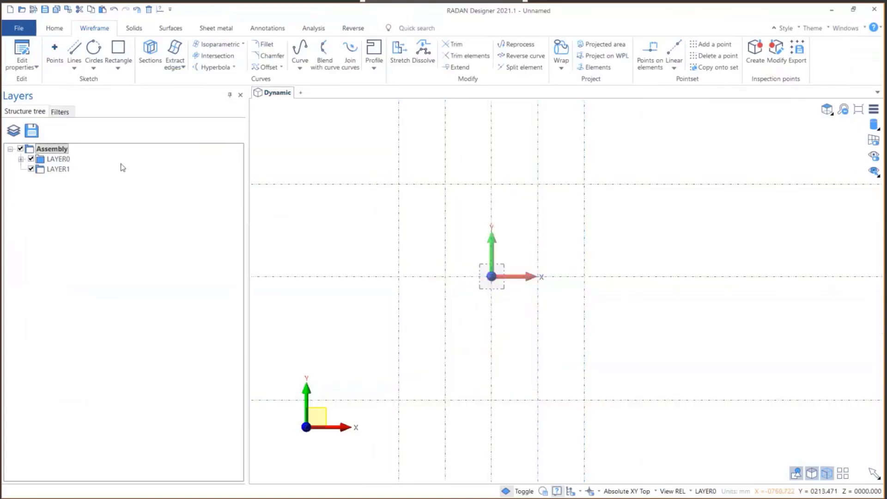
right_click(60, 159)
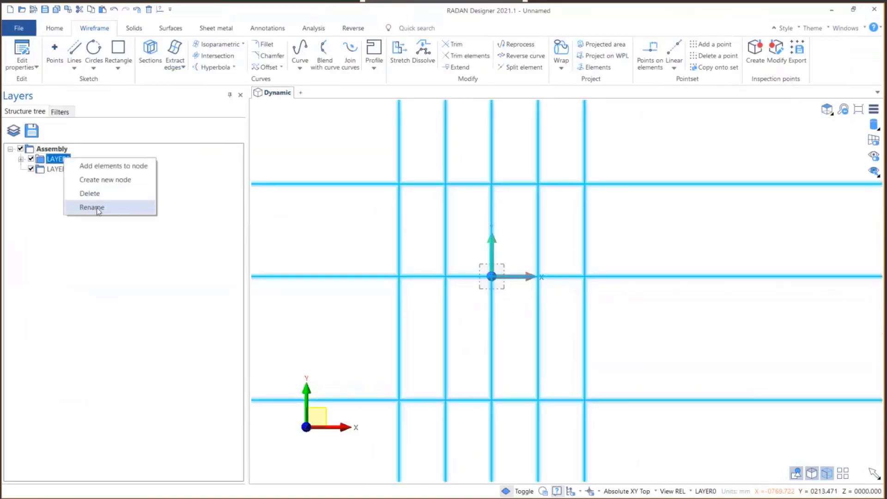
left_click(92, 207)
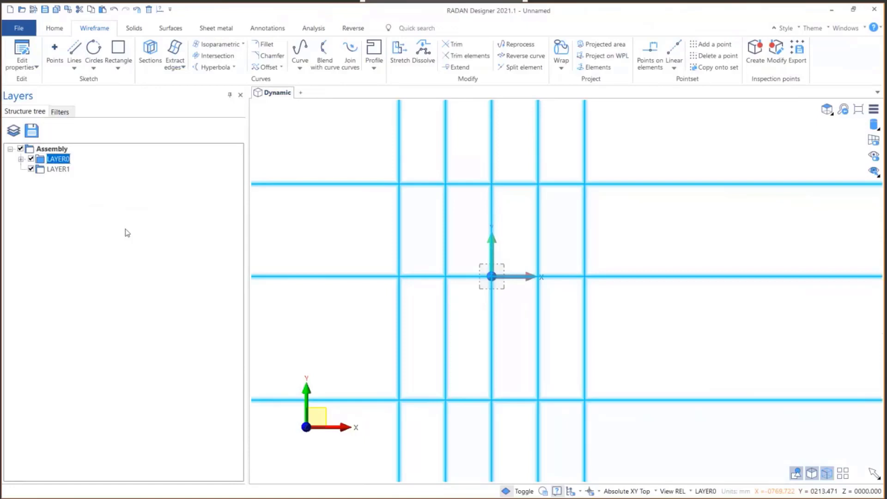
type("Const")
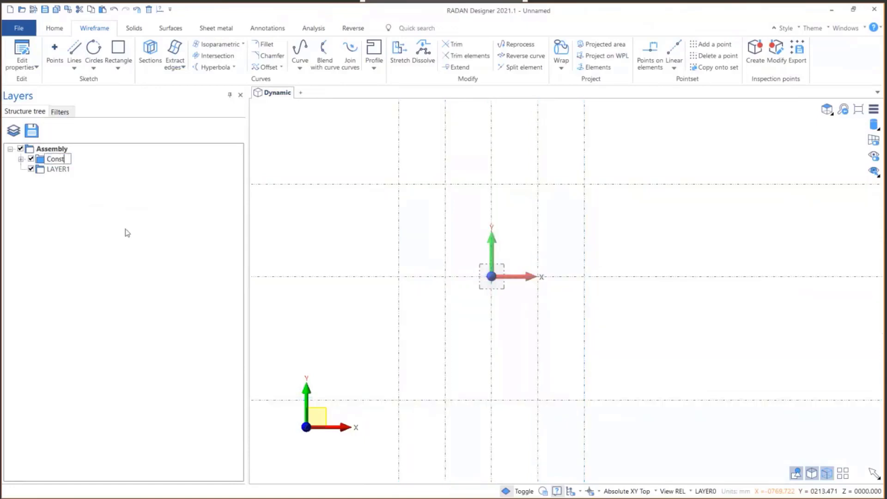
type("ructionLines")
key("Return")
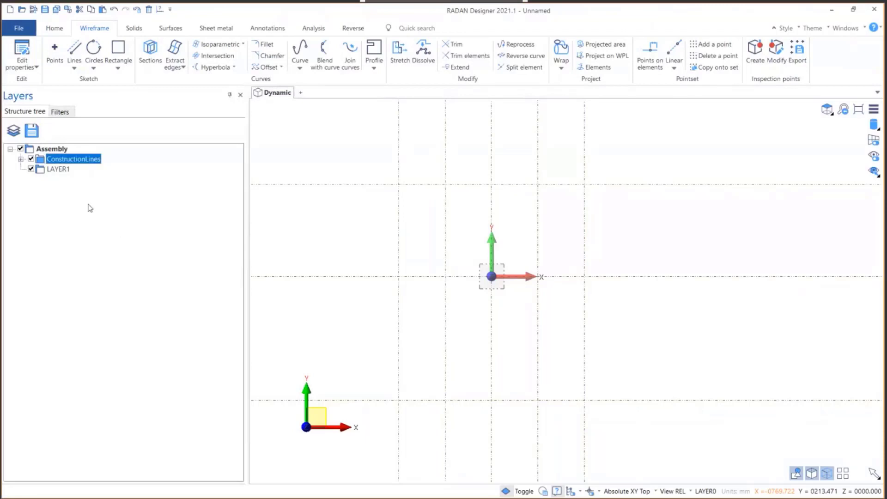
Step: Rename LAYER1 as Profile and make it the active layer
right_click(63, 175)
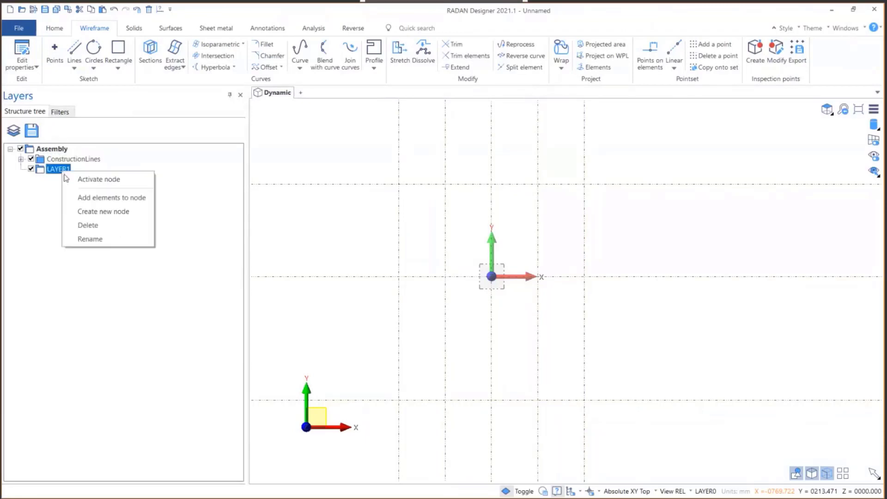
left_click(90, 239)
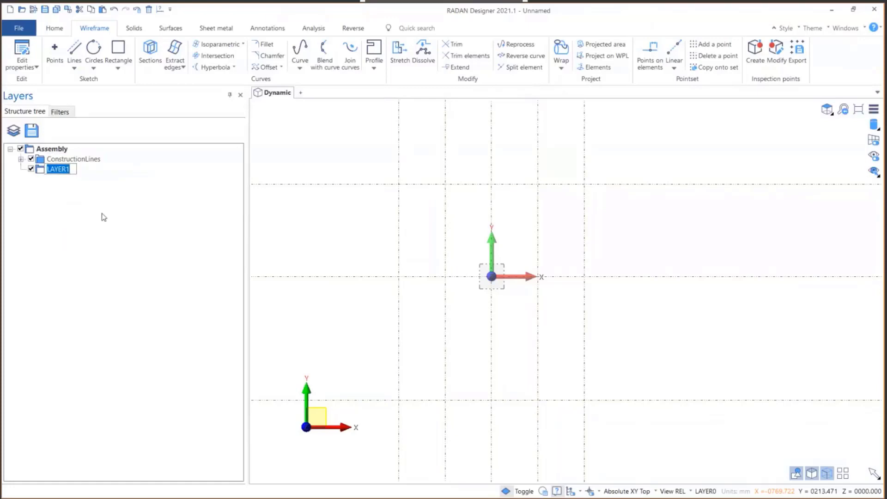
type("Profile")
key("Return")
double_click(40, 169)
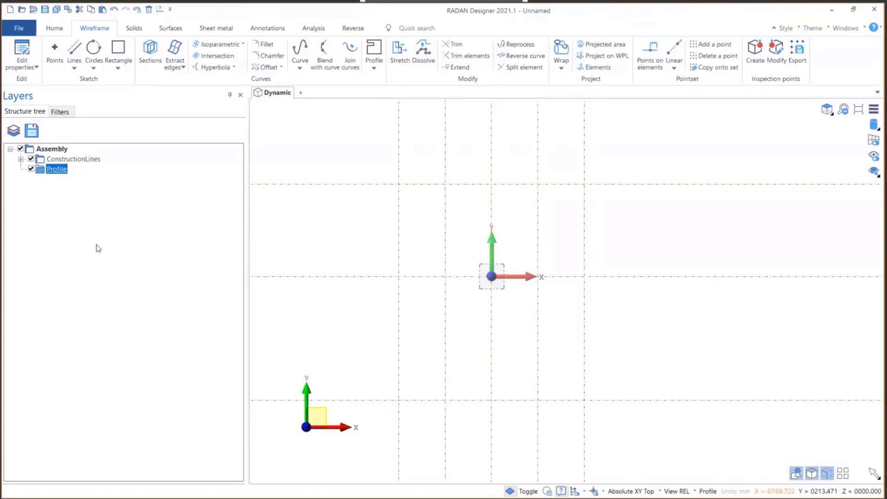
Step: Draw connected segments on the grid for the M's upper outline, from (-300, -400) through (-300, 300), (-150, 300), the origin and (150, 300) to (300, 300)
left_click(76, 51)
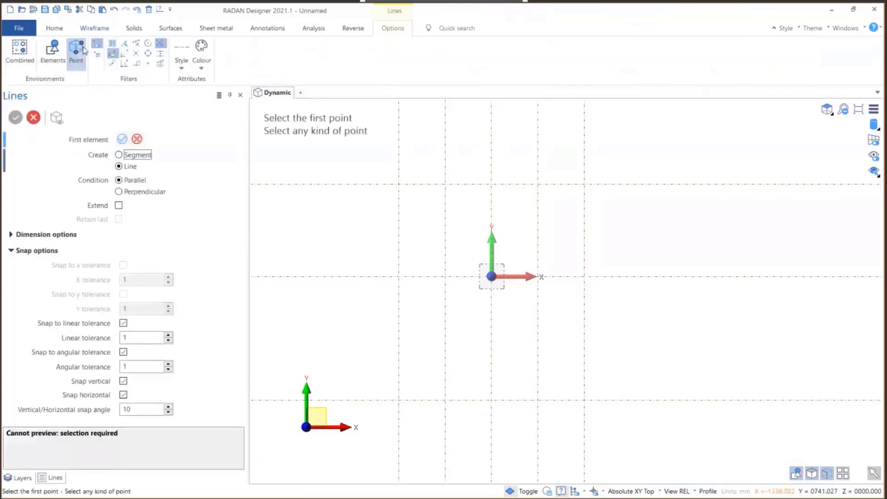
left_click(119, 155)
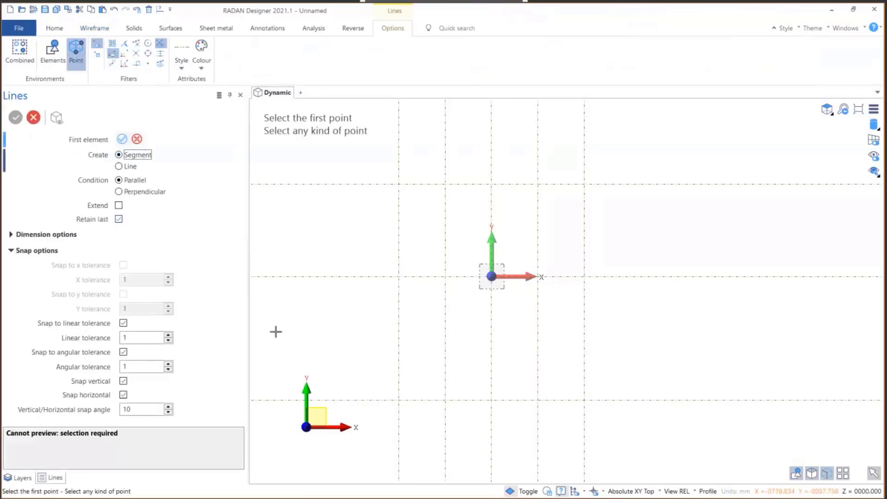
left_click(399, 400)
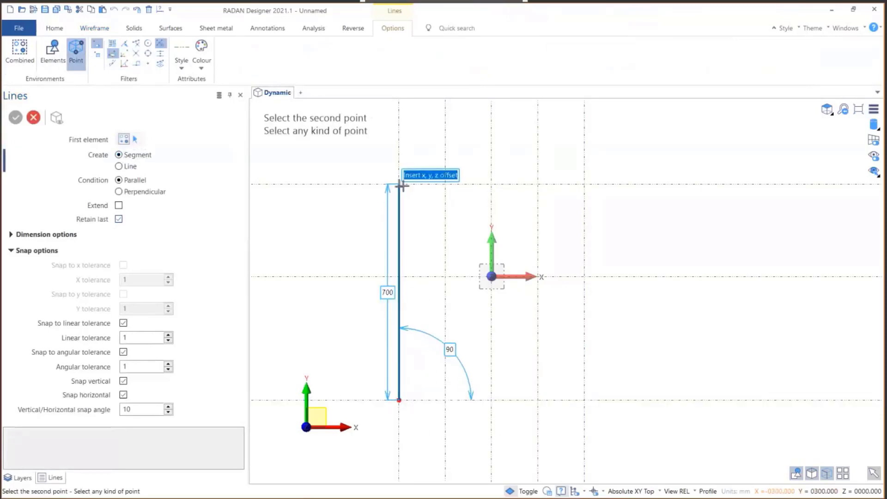
left_click(401, 184)
left_click(446, 184)
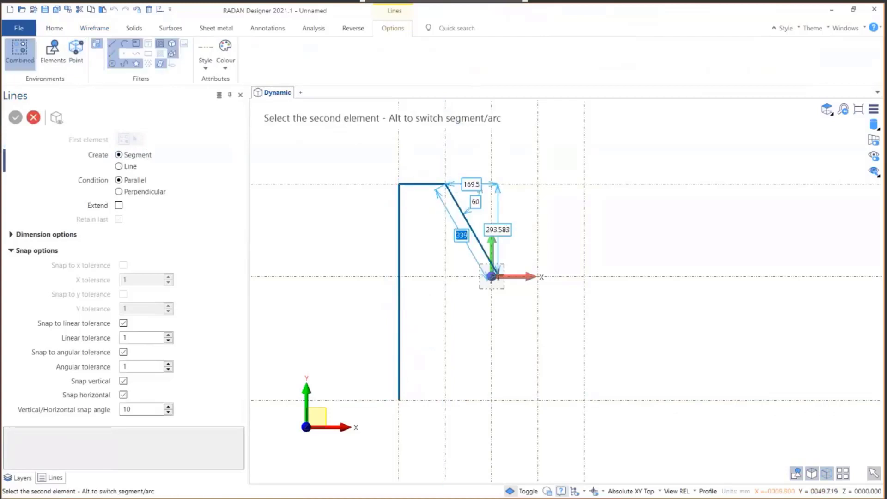
left_click(492, 276)
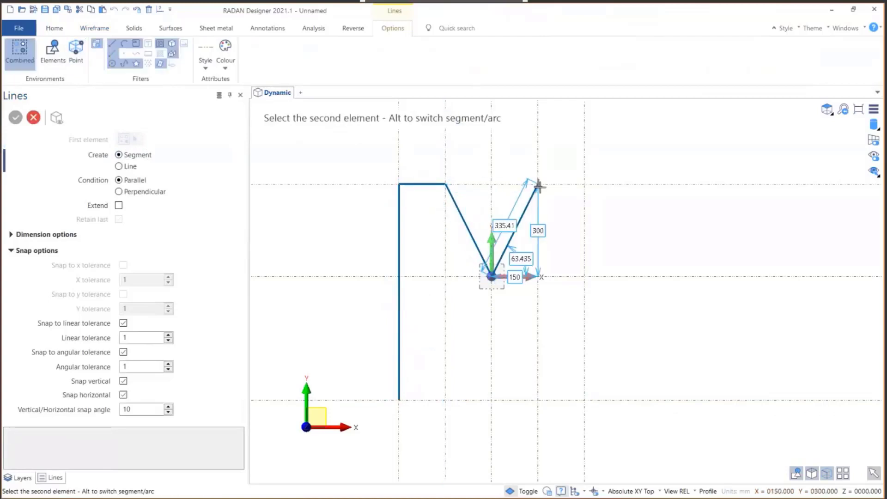
left_click(539, 184)
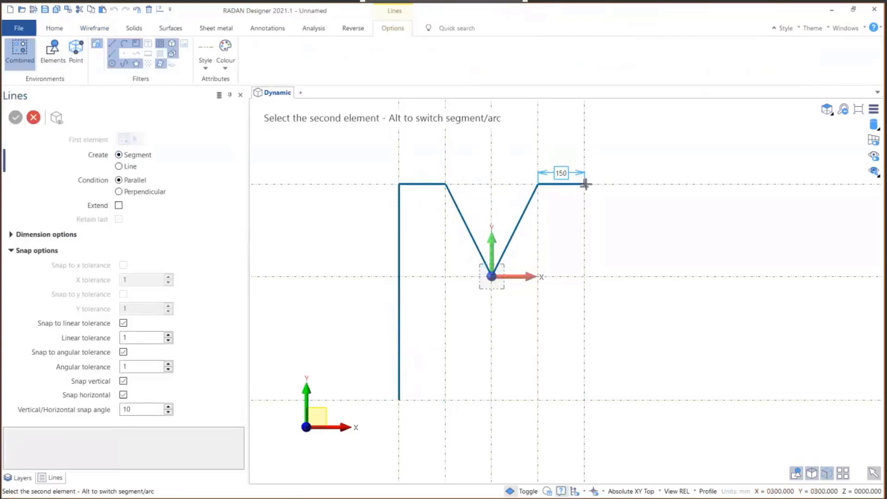
left_click(585, 184)
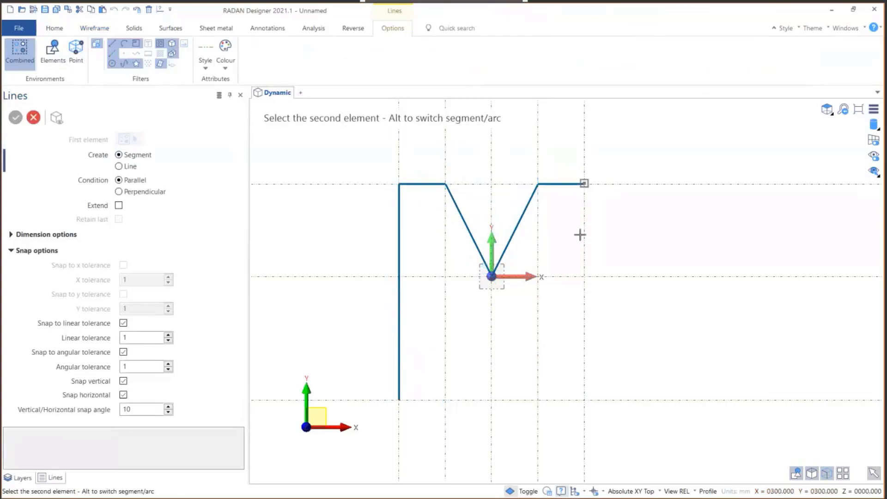
Step: Close the M outline with segments through (300, -400), (150, -400), (150, 0), (0, -400), (-150, 0) and (-150, -400) to its start, and end the chain
left_click(585, 400)
left_click(538, 400)
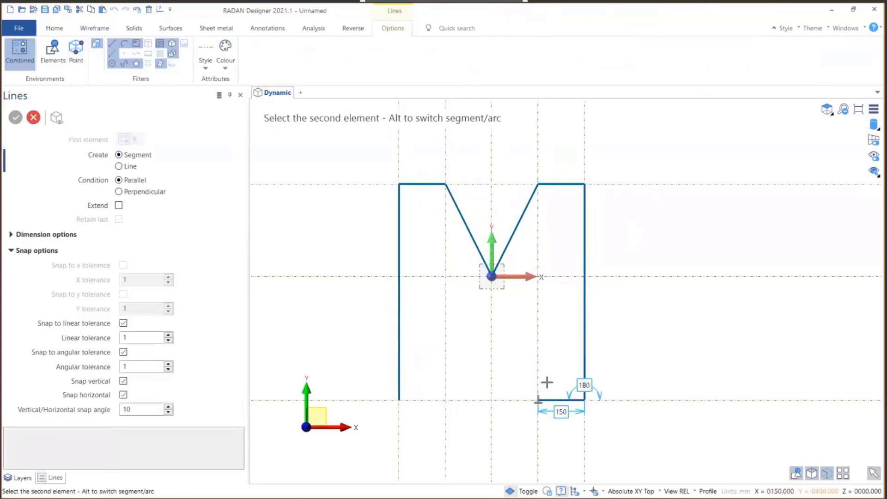
left_click(538, 277)
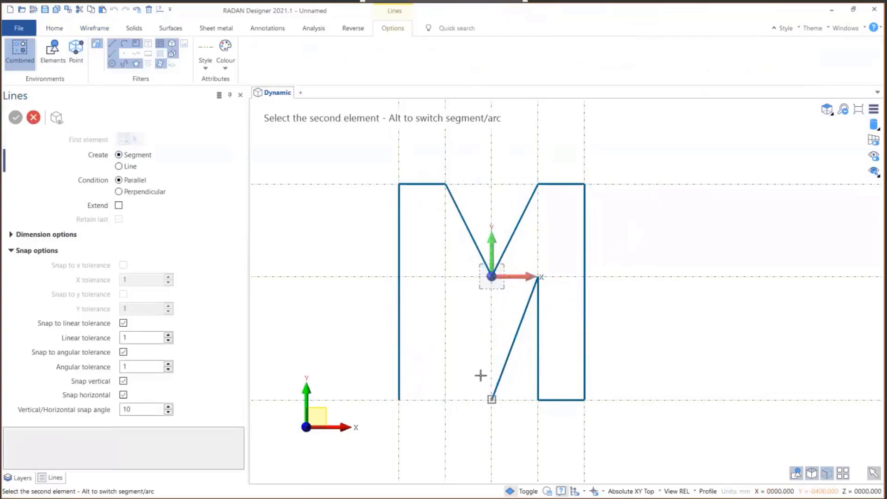
left_click(492, 401)
left_click(445, 277)
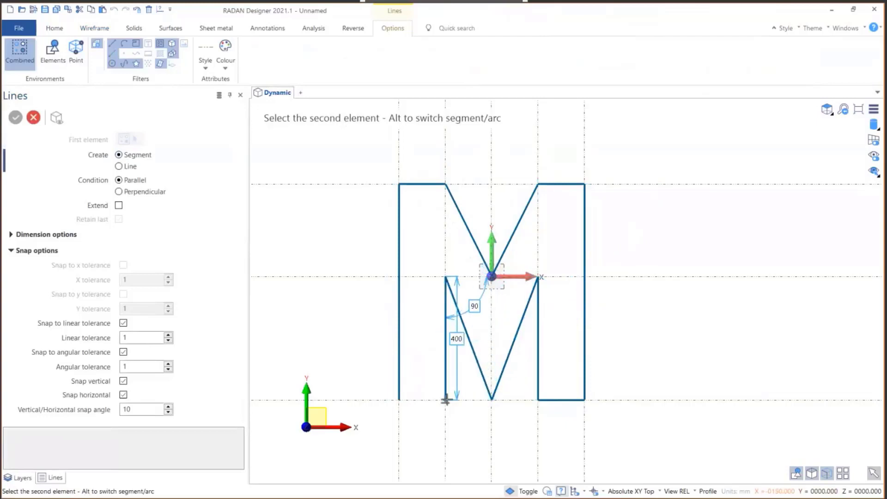
left_click(446, 400)
left_click(398, 400)
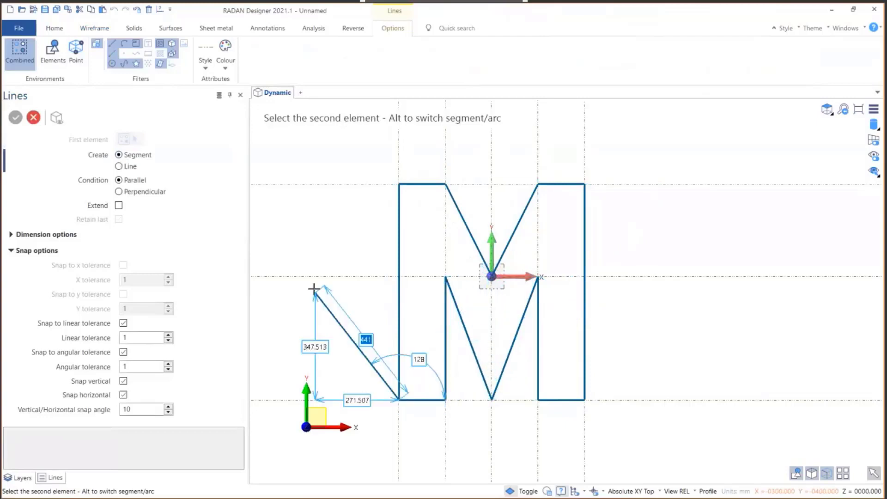
scroll(316, 227, "down", 2)
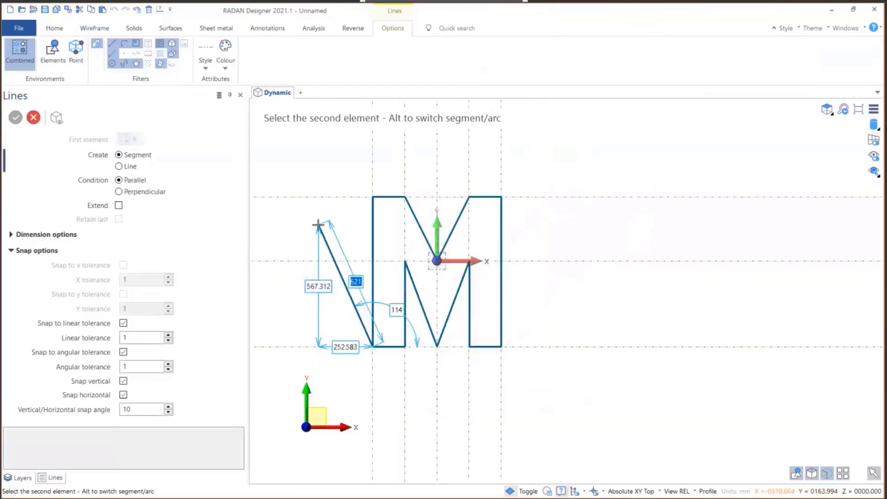
key("Escape")
scroll(456, 212, "down", 2)
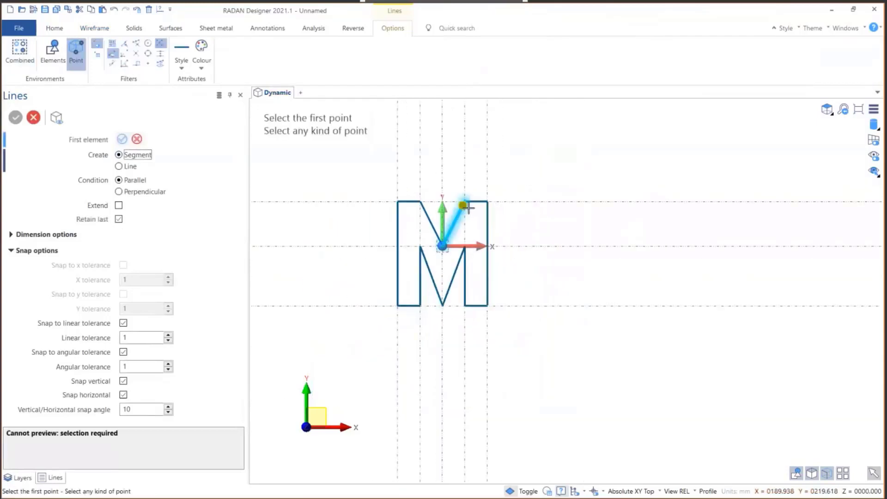
scroll(373, 183, "up", 3)
scroll(501, 306, "up", 1)
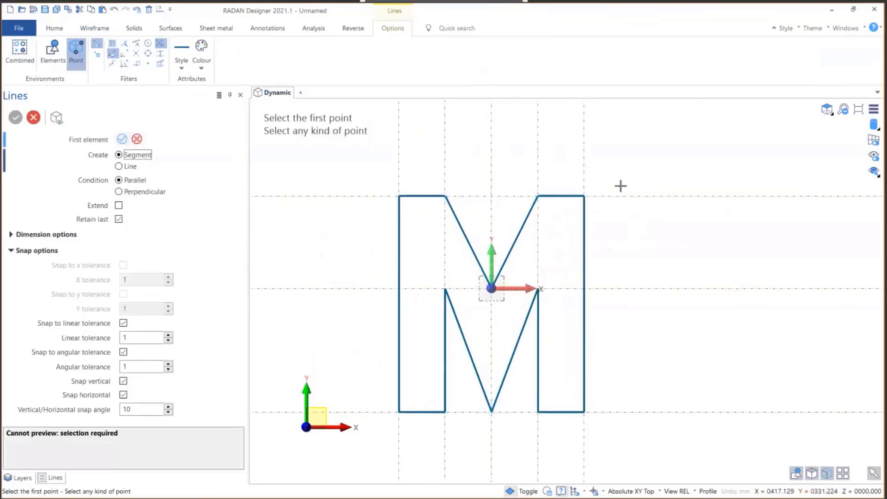
Step: Hide the ConstructionLines layer so that only the M profile is displayed
left_click(848, 31)
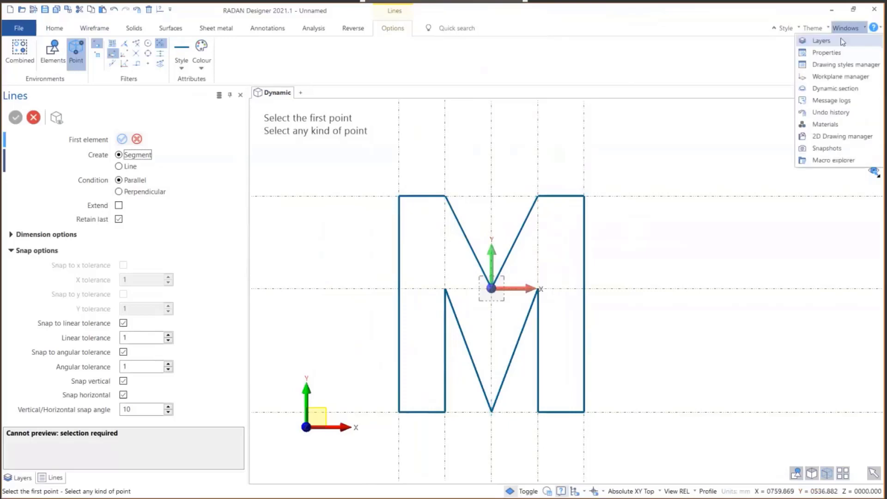
left_click(846, 37)
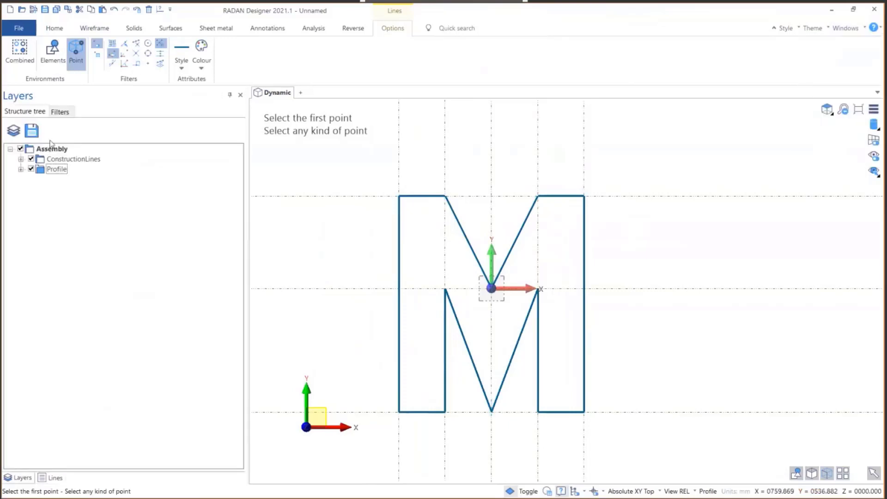
left_click(31, 159)
scroll(504, 268, "up", 1)
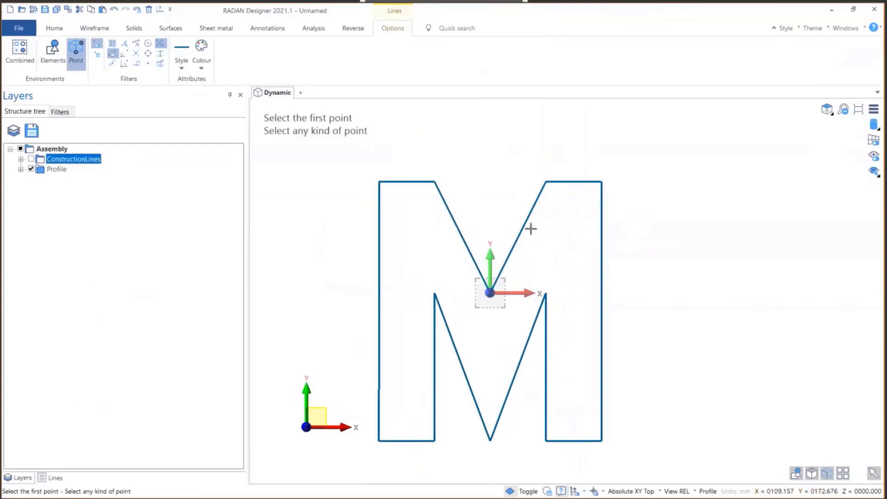
Step: Create a three-element arc inside the M's left top, tangent to the outer vertical, the top edge and the inner diagonal
left_click(90, 30)
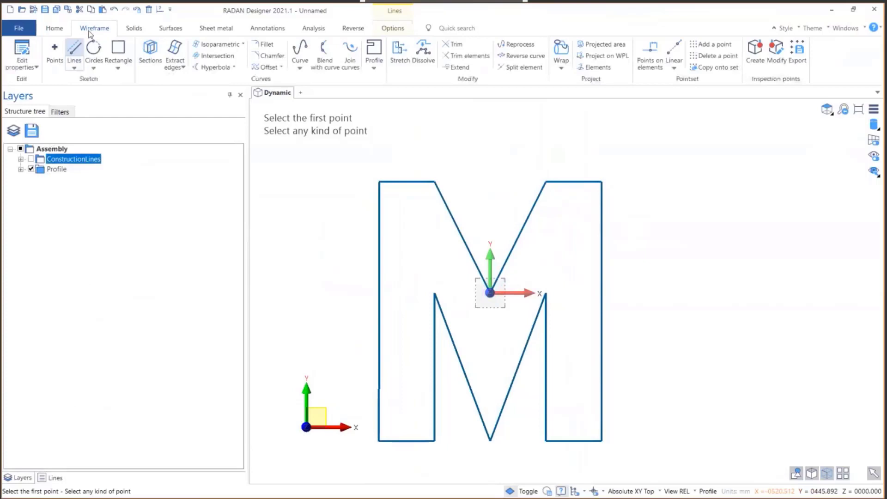
left_click(93, 68)
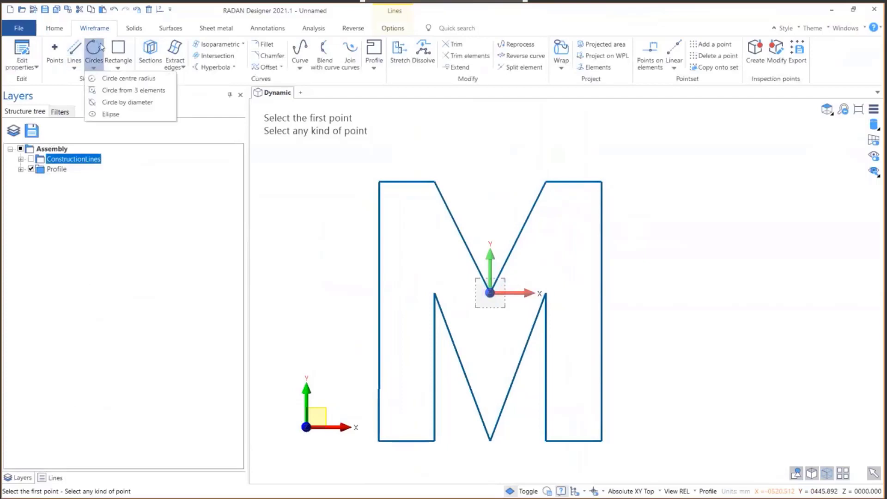
left_click(104, 90)
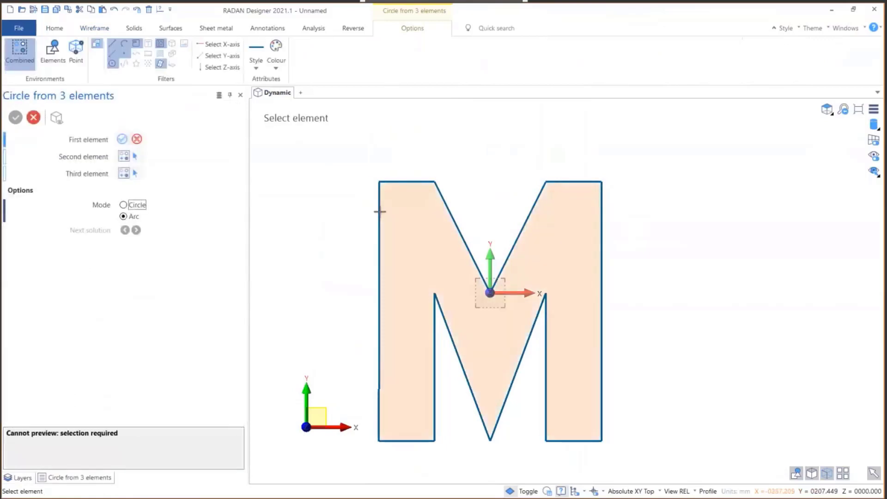
left_click(379, 212)
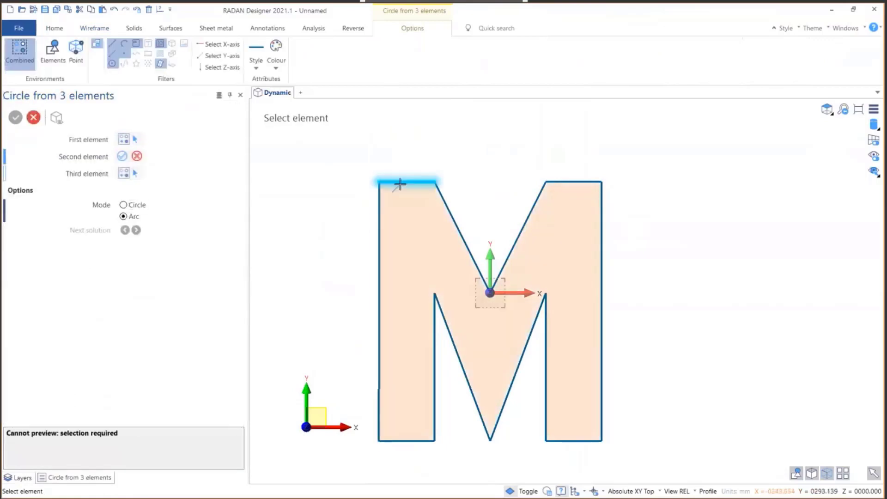
left_click(411, 197)
left_click(443, 202)
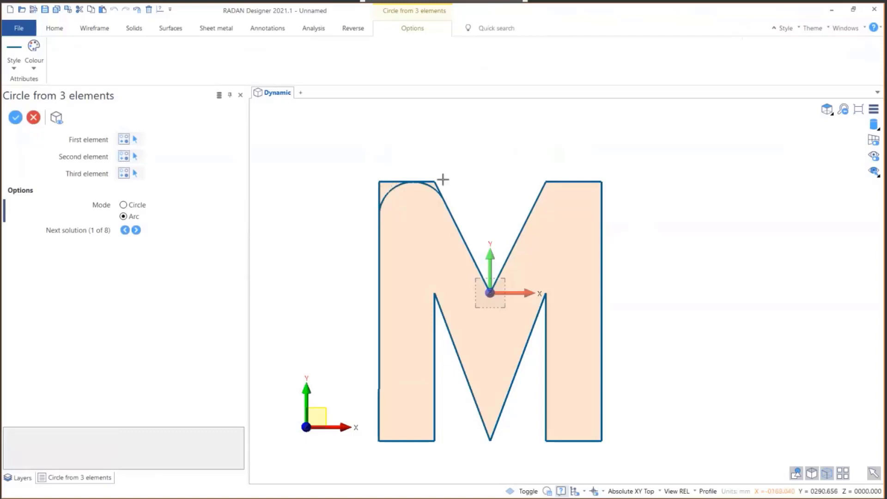
right_click(492, 192)
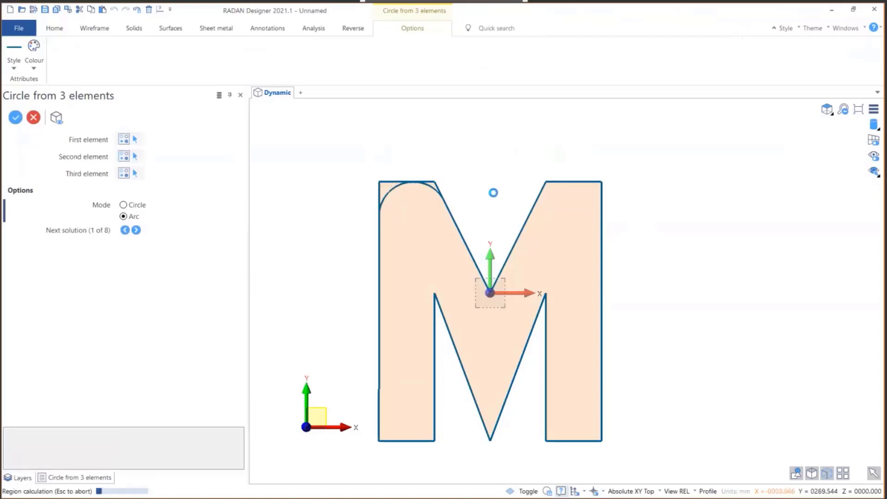
Step: Create a matching three-element arc inside the M's right top from its diagonal, top edge and outer vertical
left_click(549, 202)
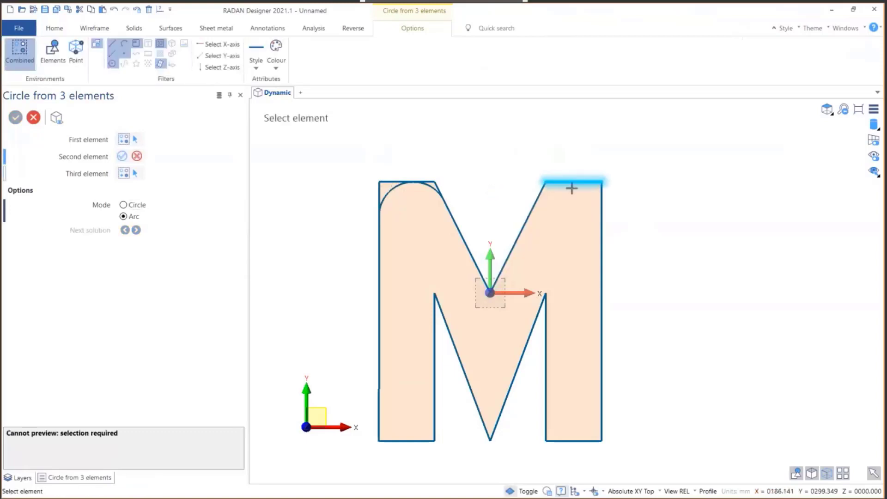
left_click(572, 183)
left_click(602, 202)
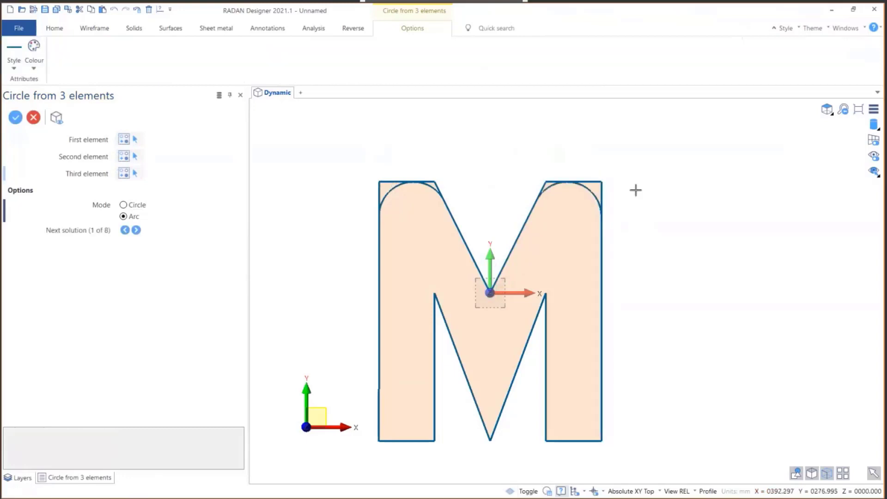
Step: Start a fillet between the two lower diagonals at the V's bottom vertex and enlarge its radius to 44
left_click(98, 29)
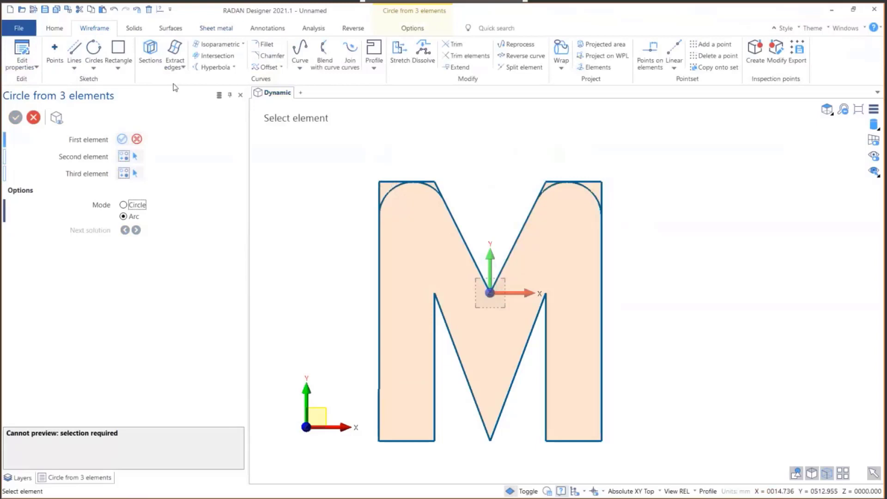
left_click(267, 45)
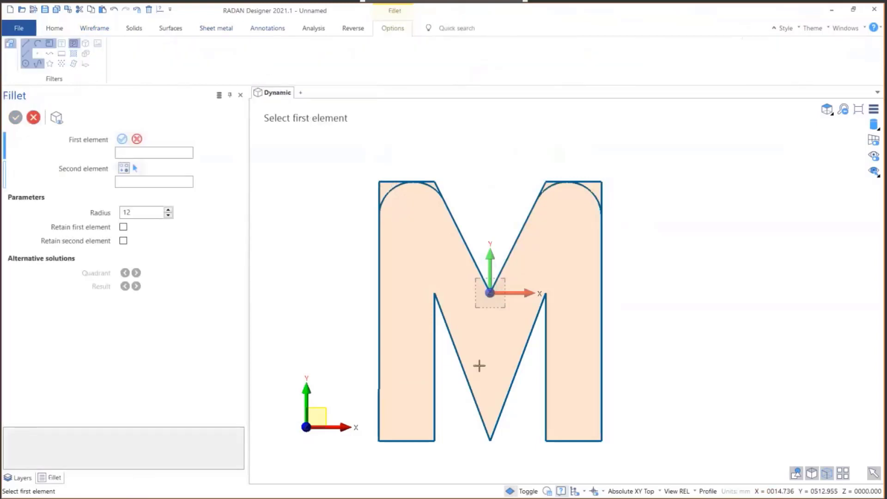
left_click(468, 378)
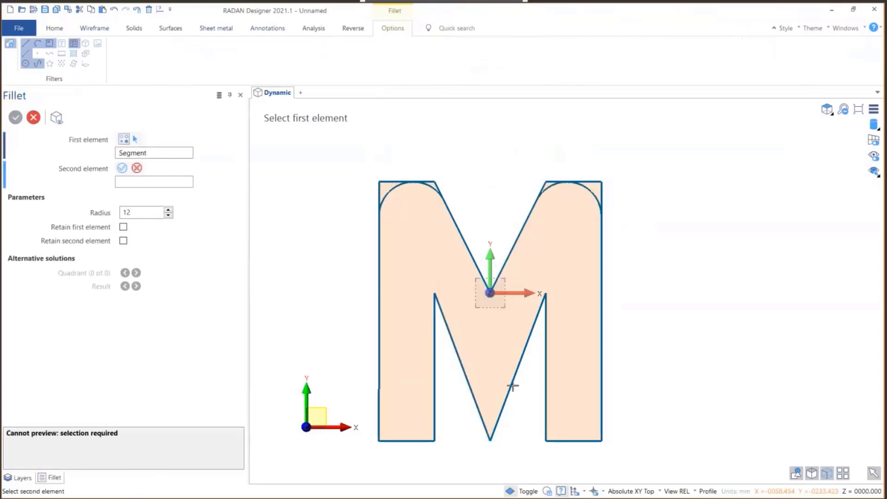
left_click(512, 385)
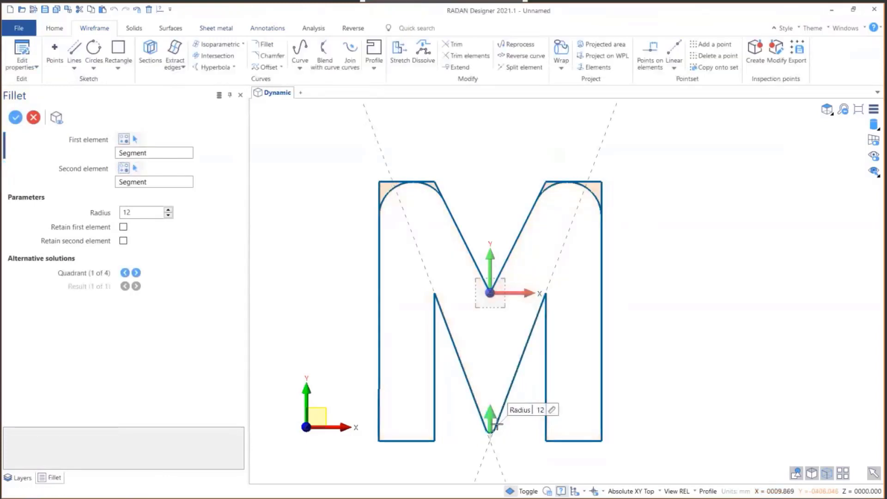
mouse_move(490, 414)
left_mouse_down()
mouse_move(493, 383)
mouse_move(491, 398)
left_mouse_up()
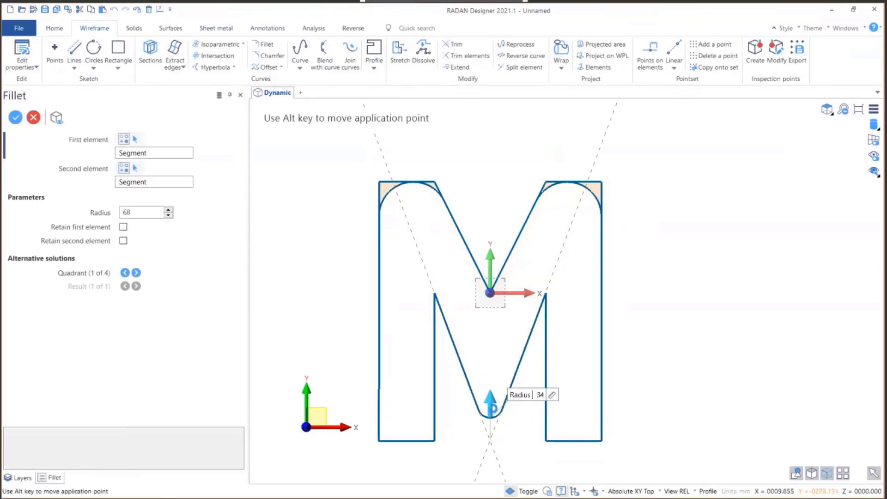
left_click(542, 388)
scroll(543, 388, "up", 1)
scroll(543, 387, "down", 2)
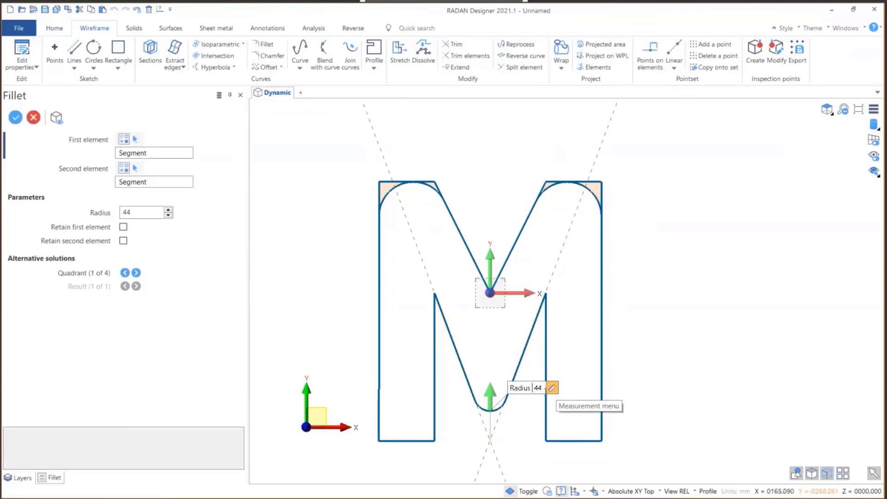
Step: Take the bottom V fillet's radius from the arc at the M's right top and apply the fillet
left_click(553, 391)
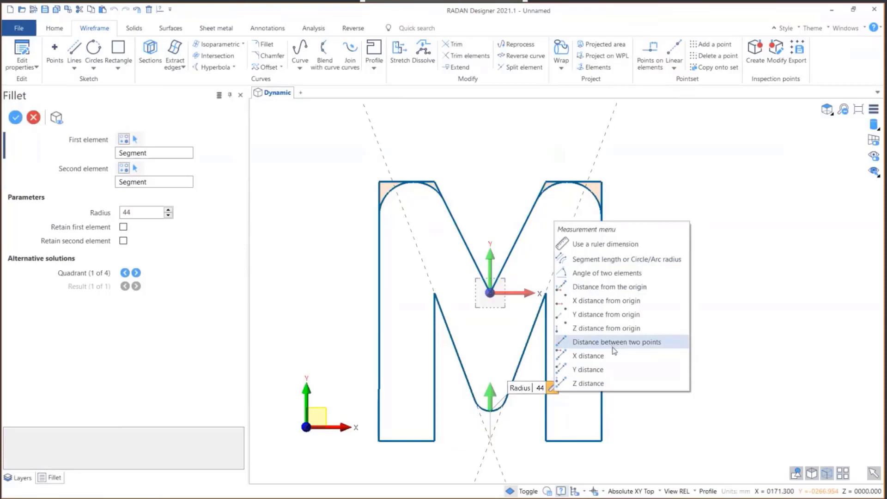
left_click(641, 349)
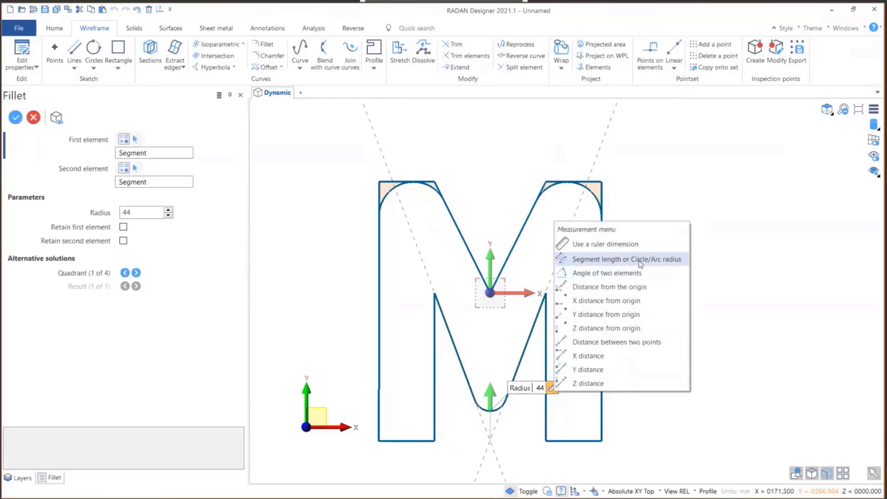
left_click(619, 259)
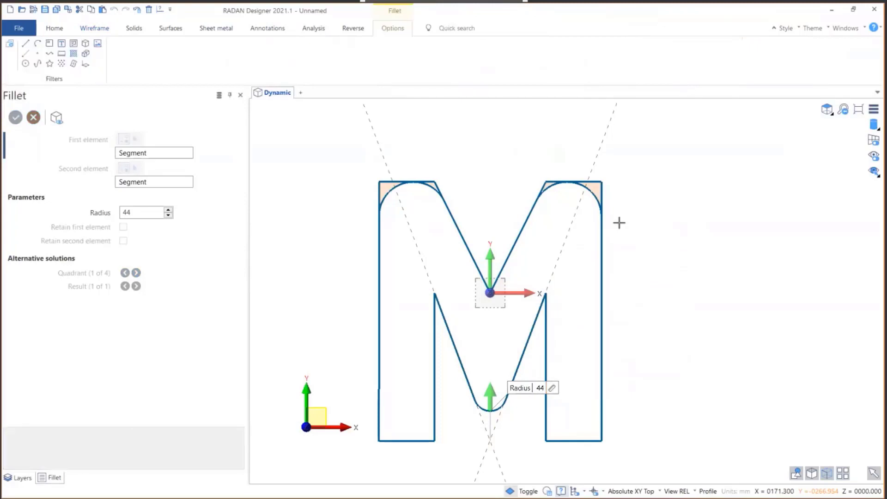
left_click(594, 197)
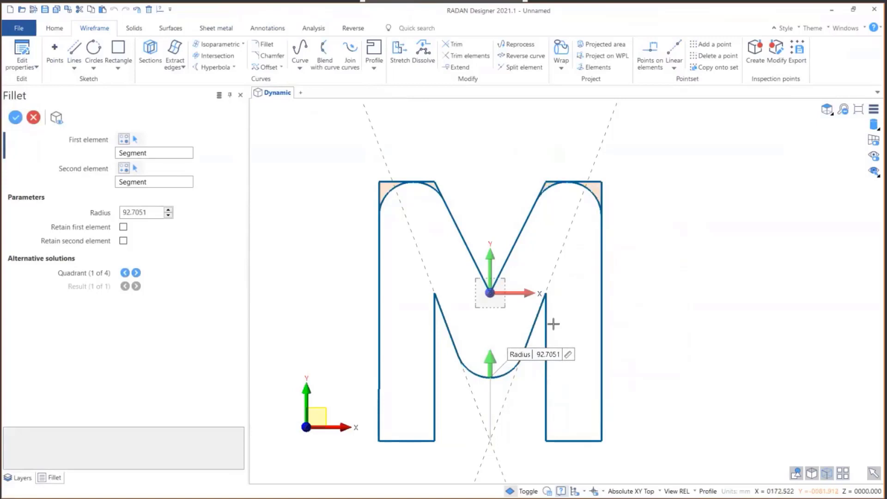
right_click(580, 315)
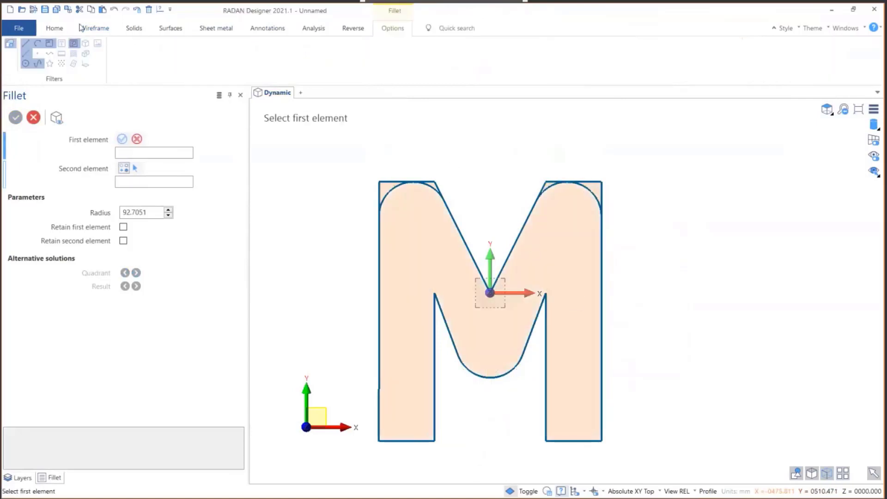
Step: Fillet the two inner notches, where the M's legs meet the lower diagonals, with a radius of 12
left_click(95, 29)
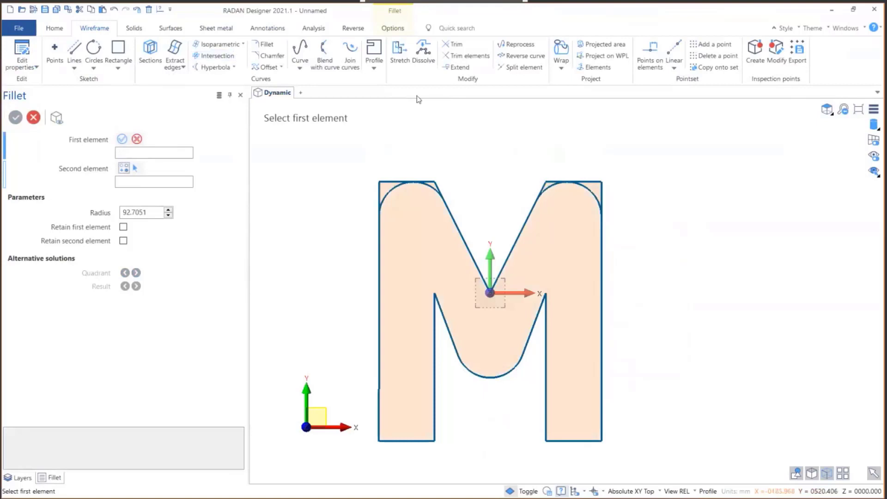
left_click(264, 44)
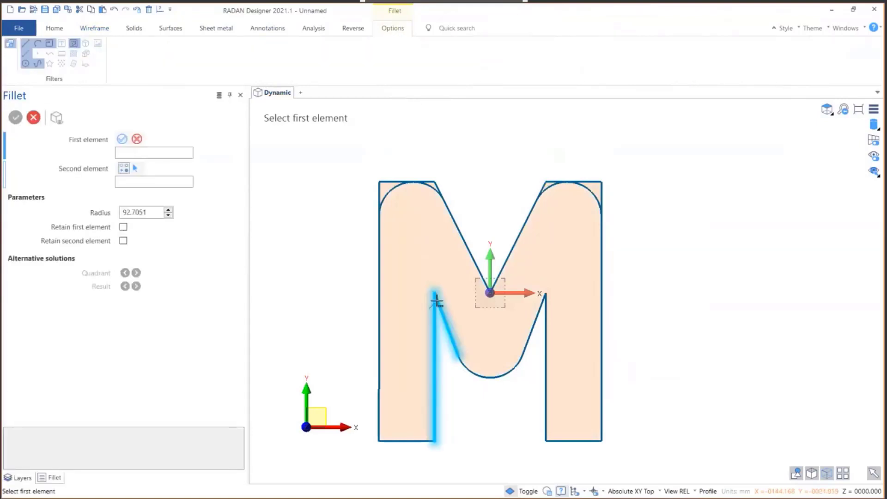
left_click(437, 301)
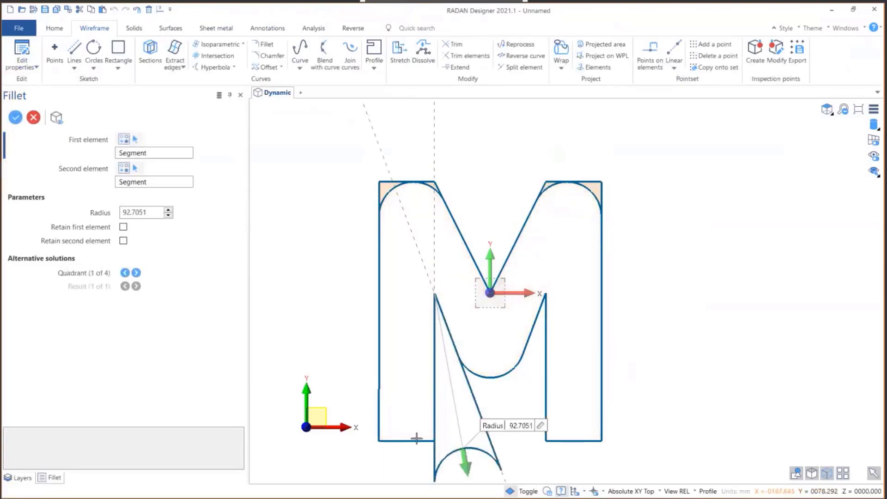
left_click_drag(466, 462, 441, 333)
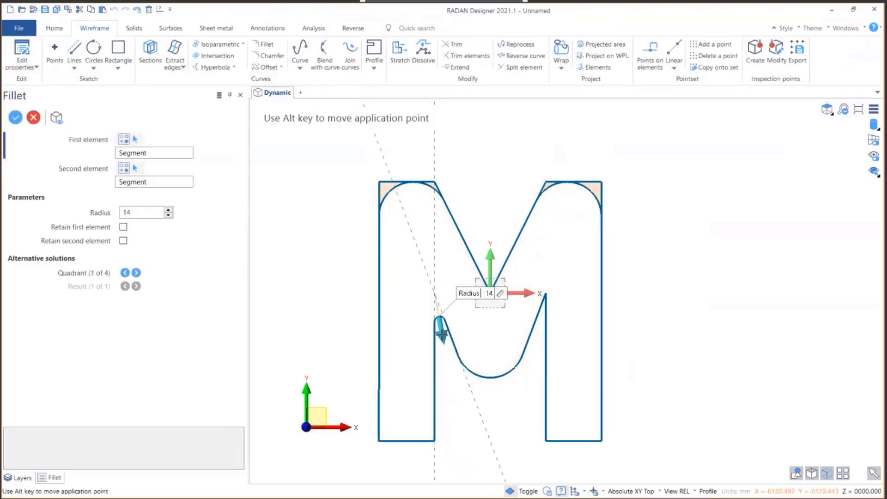
left_click(491, 293)
type("12")
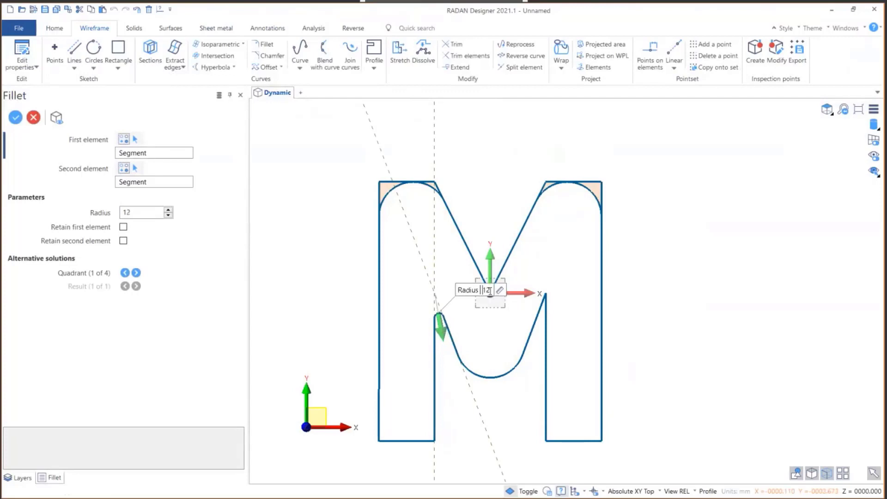
key("Return")
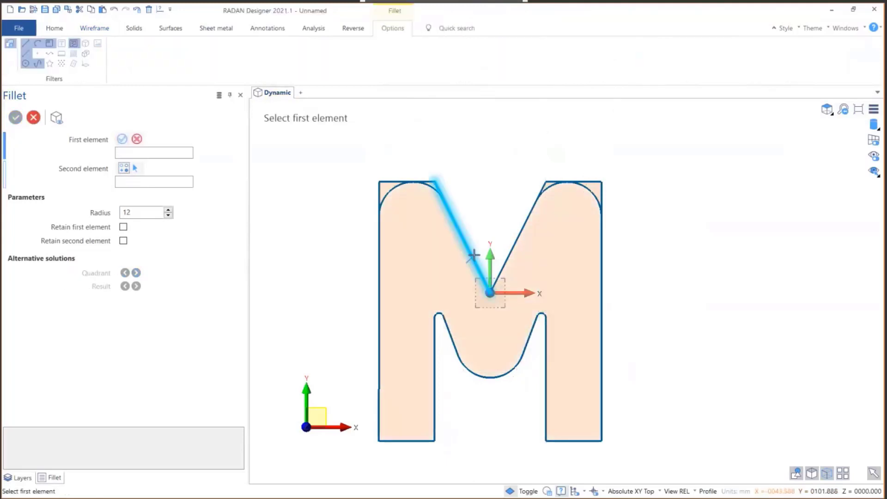
Step: Fillet the vertex between the two upper diagonals at the origin with a radius of 30
left_click(474, 254)
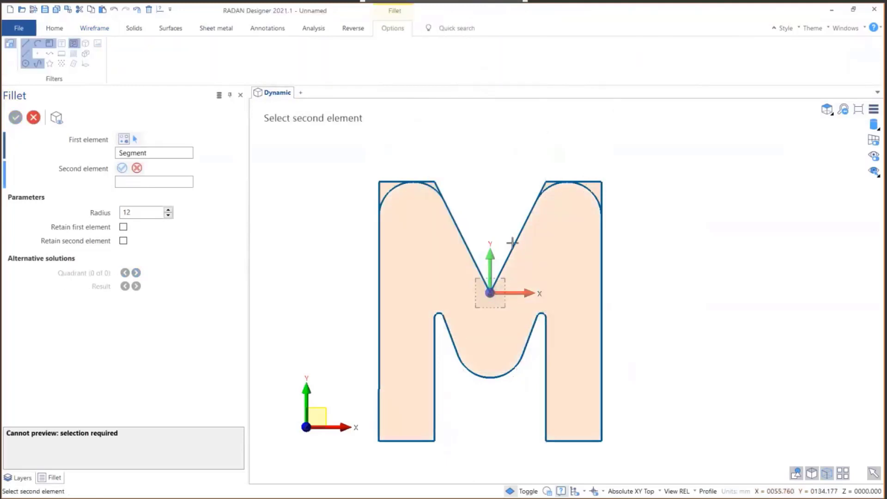
left_click(512, 243)
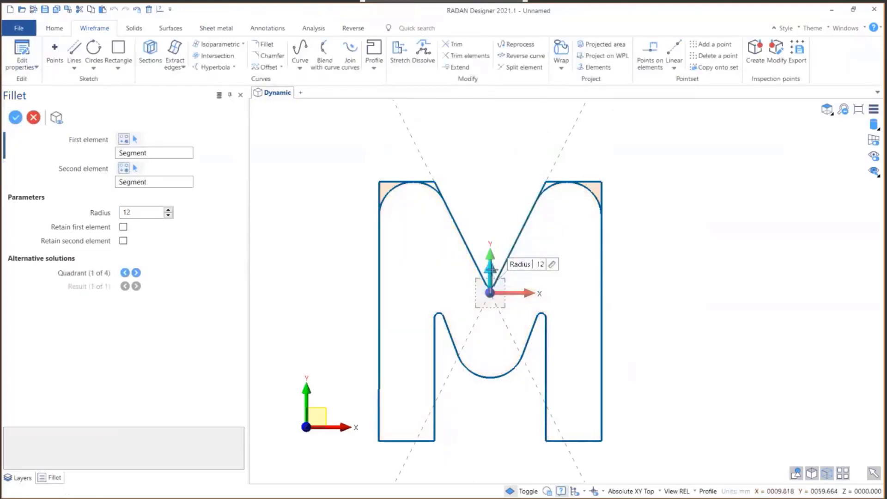
left_click_drag(492, 252, 492, 251)
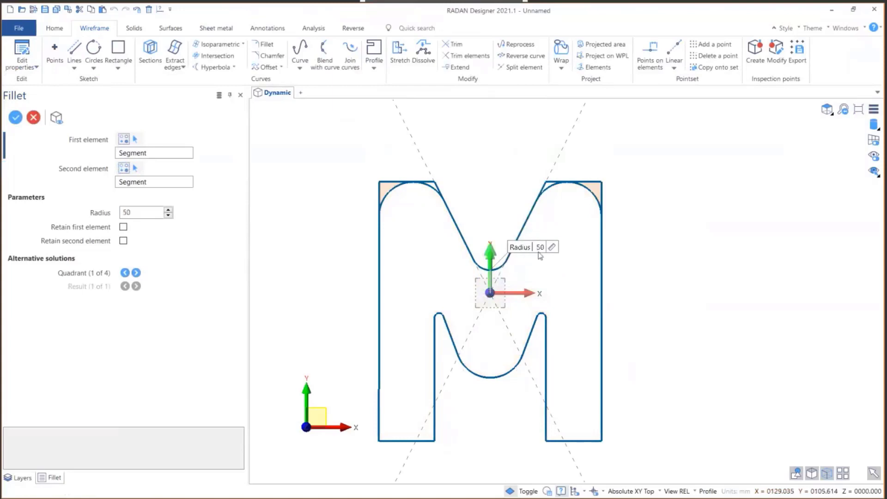
left_click(540, 248)
type("30")
key("Return")
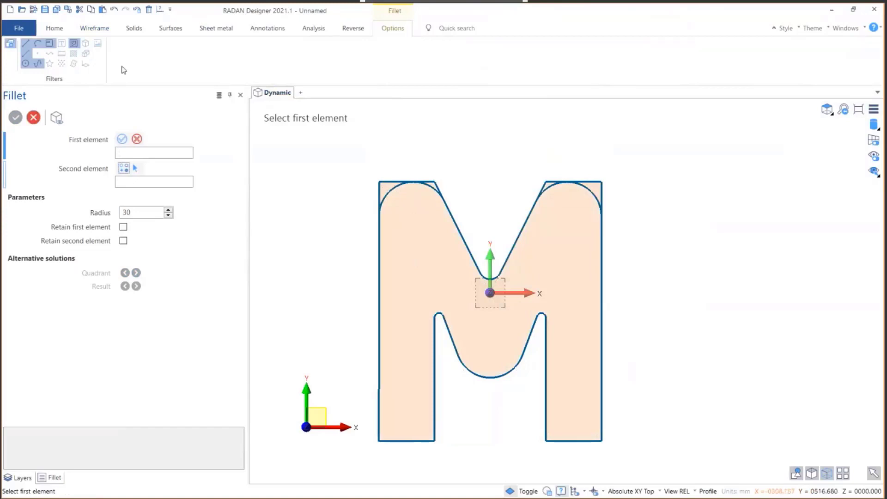
Step: Trim away the vertical, top-edge and diagonal segments that extend outside the arc at the M's left top
left_click(96, 30)
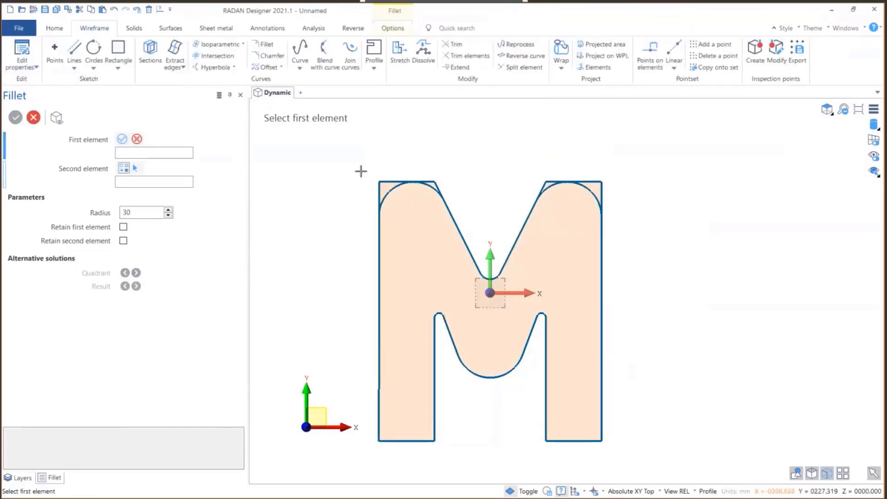
left_click(454, 44)
scroll(359, 160, "up", 5)
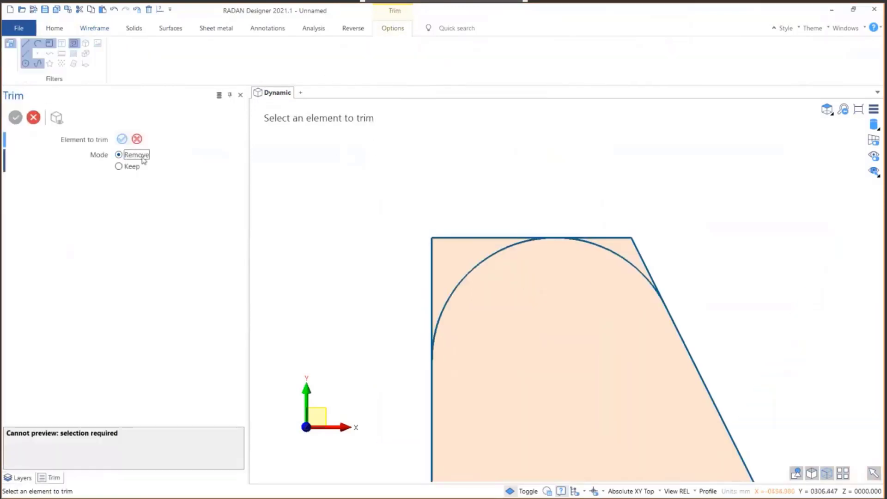
left_click(429, 254)
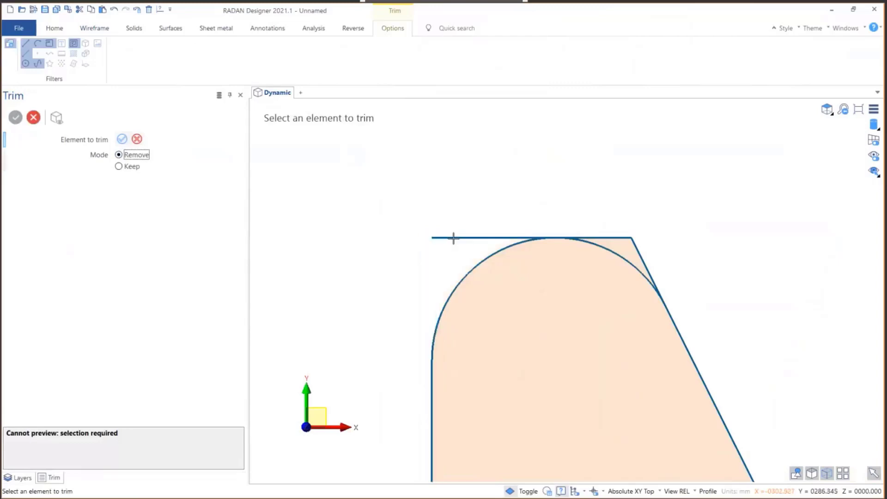
left_click(609, 236)
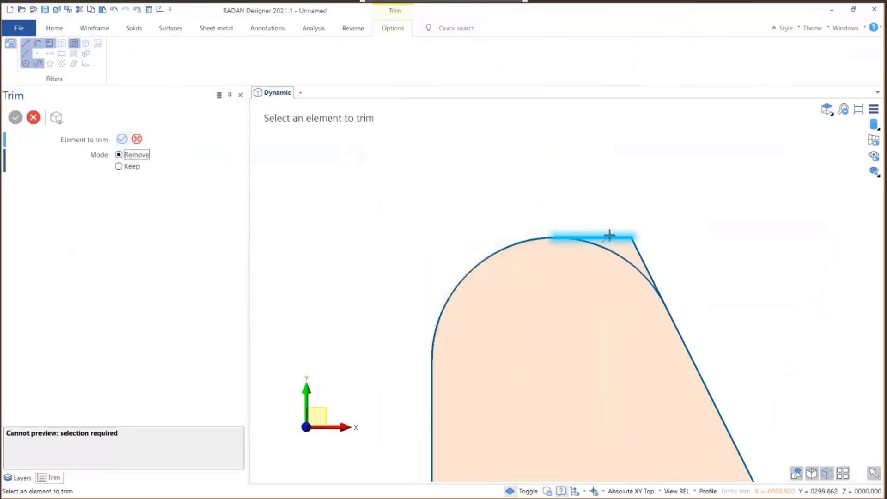
left_click(609, 236)
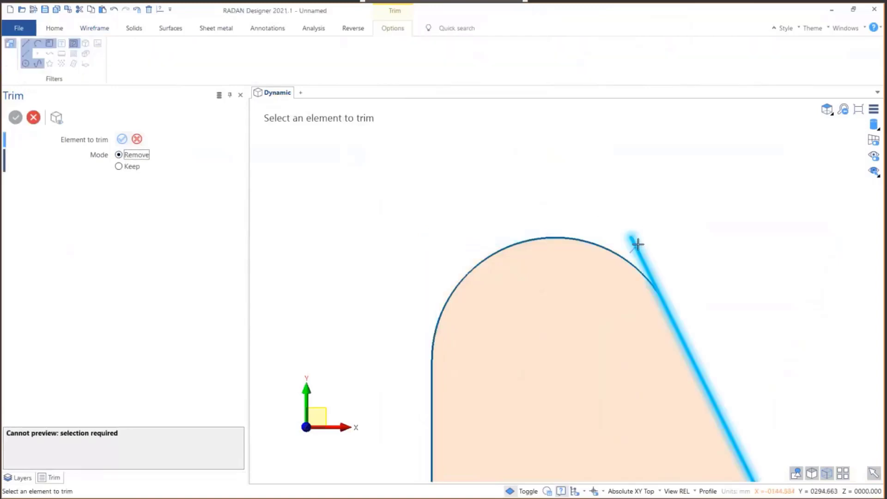
left_click(638, 244)
scroll(387, 212, "down", 7)
scroll(602, 221, "up", 7)
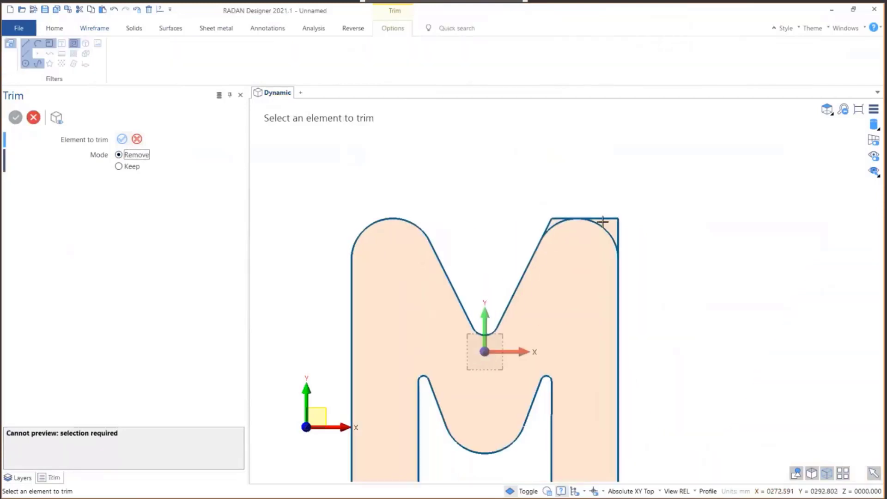
Step: Trim away the diagonal, top-edge and vertical segments that extend outside the arc at the M's right top
scroll(541, 215, "up", 1)
left_click(478, 229)
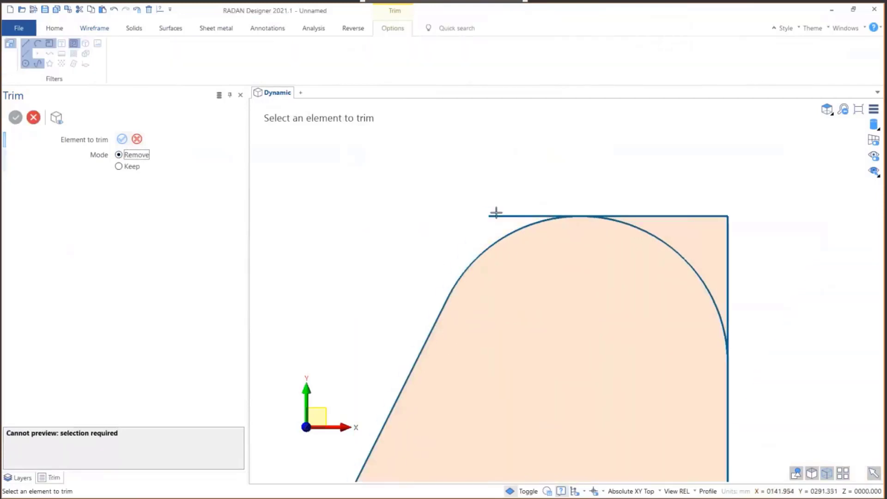
left_click(499, 214)
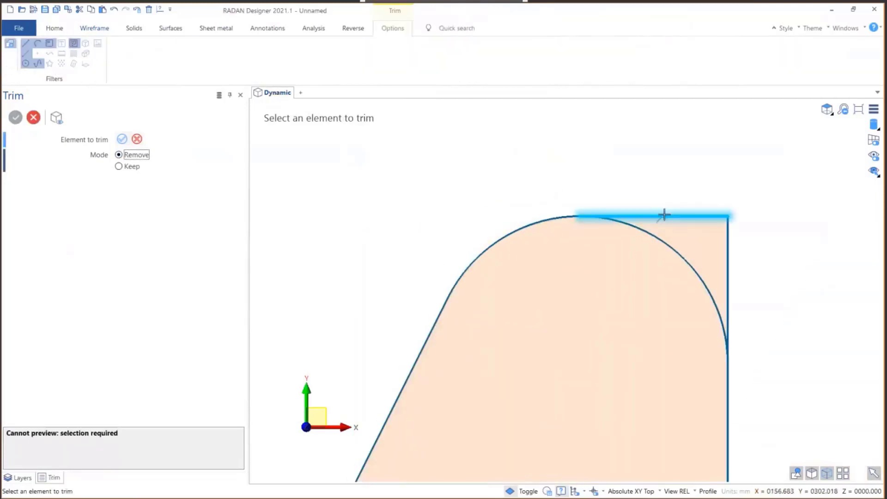
left_click(684, 216)
left_click(728, 229)
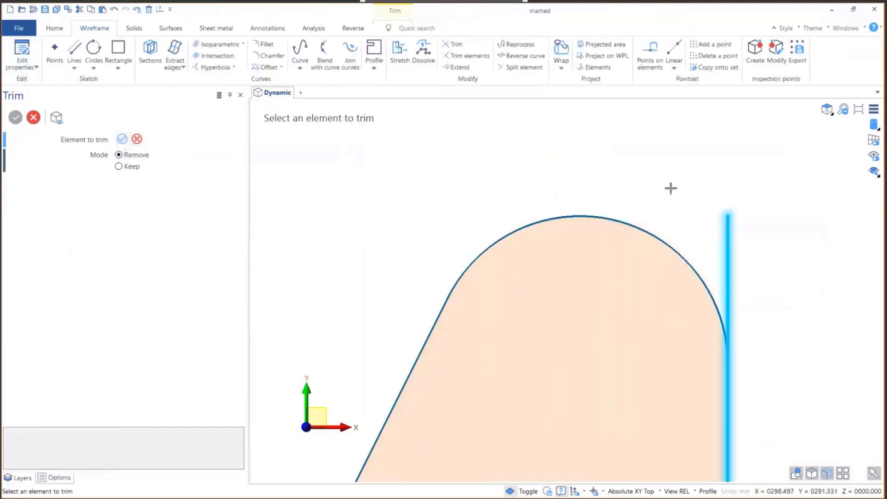
scroll(684, 174, "down", 3)
scroll(688, 172, "down", 3)
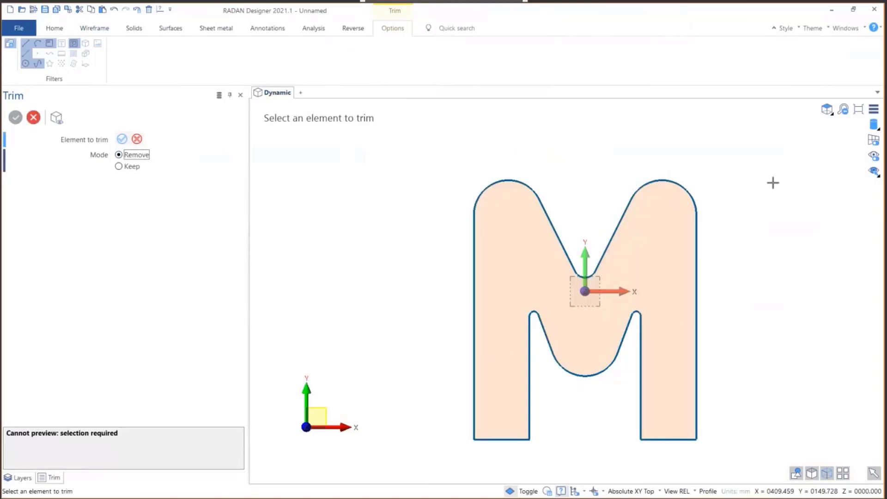
key("Escape")
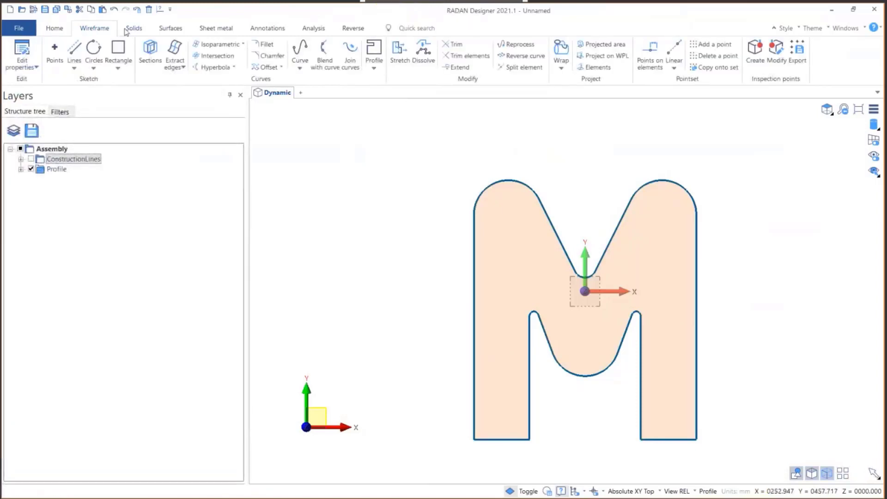
Step: Extrude the closed M face upward in Z by a first distance of 127 mm
left_click(132, 28)
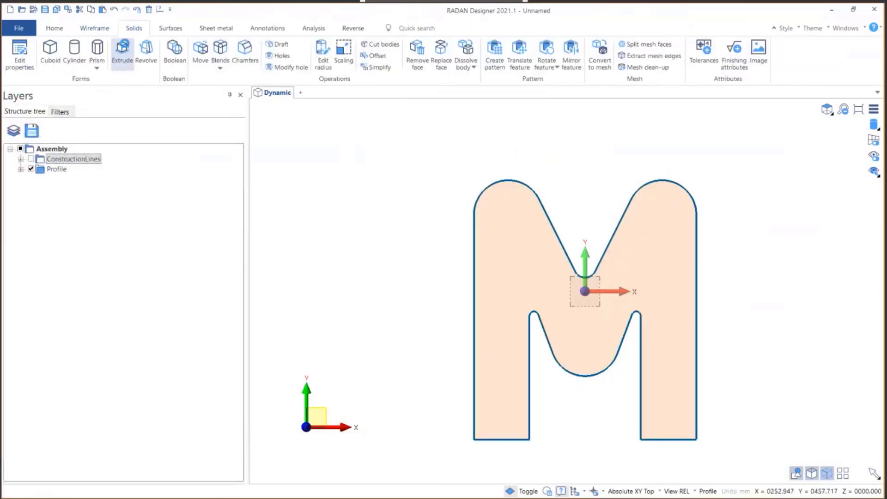
left_click(123, 51)
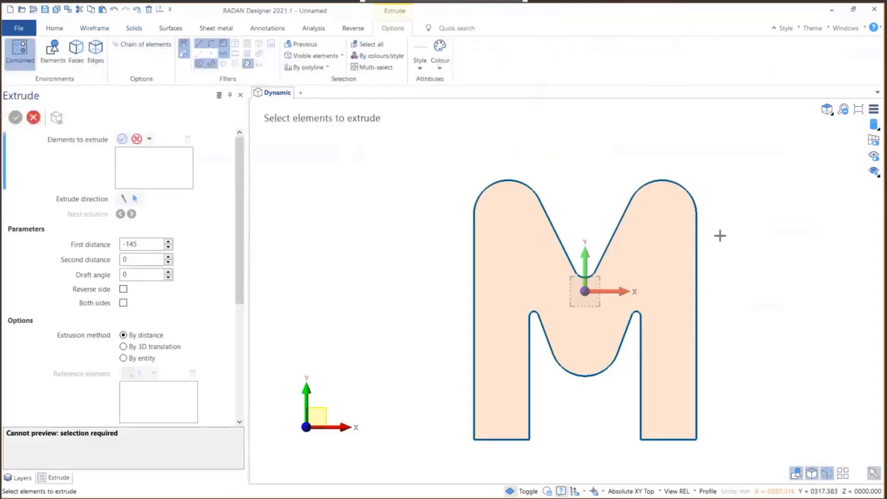
left_click(677, 312)
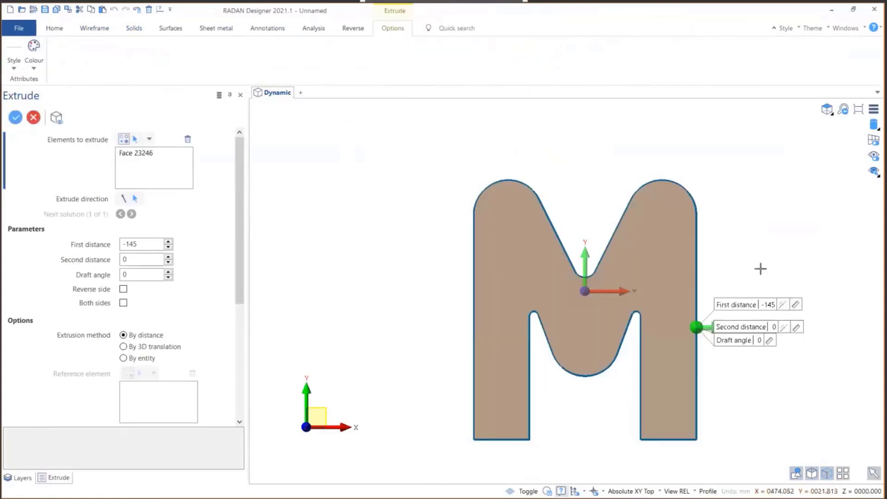
middle_click_drag(761, 268, 743, 208)
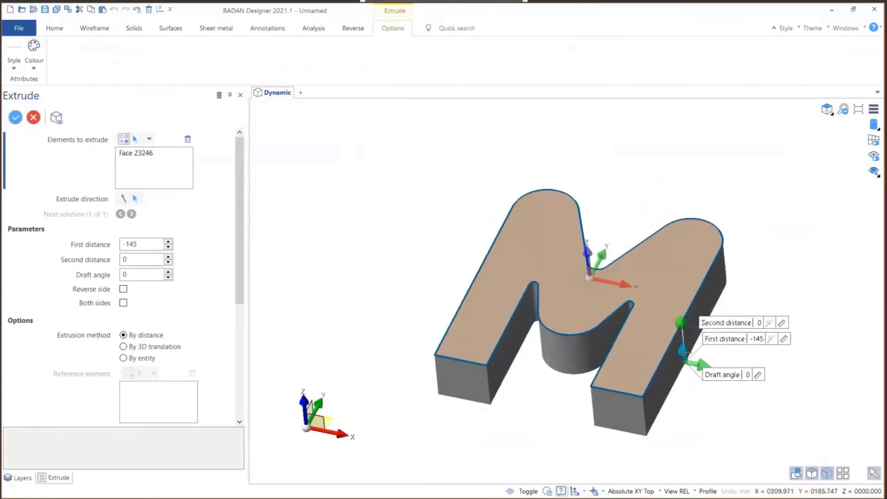
left_click_drag(685, 352, 821, 171)
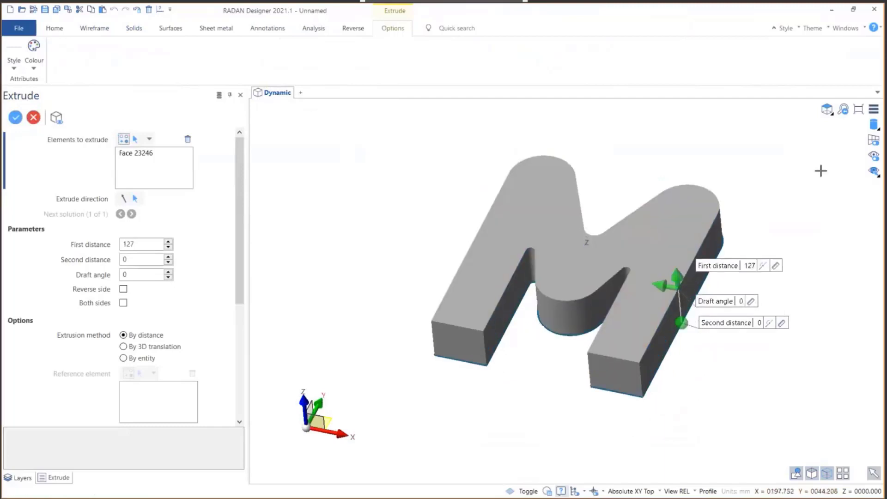
right_click(806, 148)
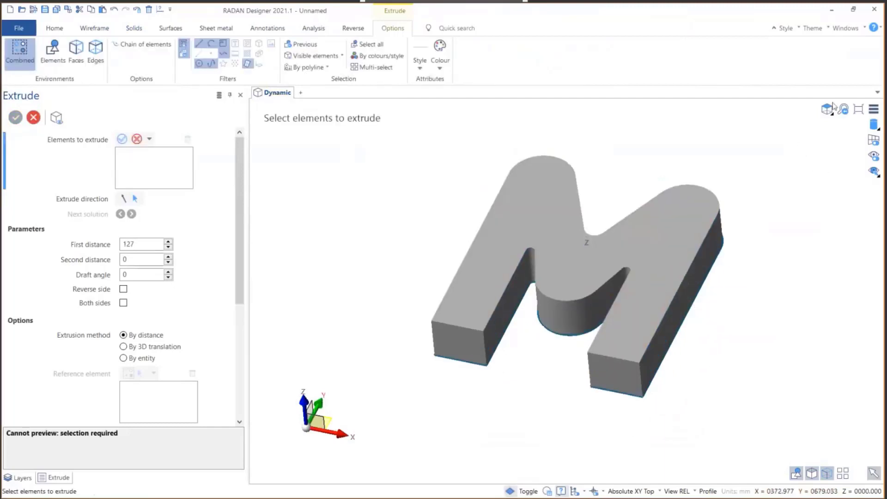
Step: Show the ConstructionLines layer again and inspect the extruded M against the construction grid
left_click(846, 29)
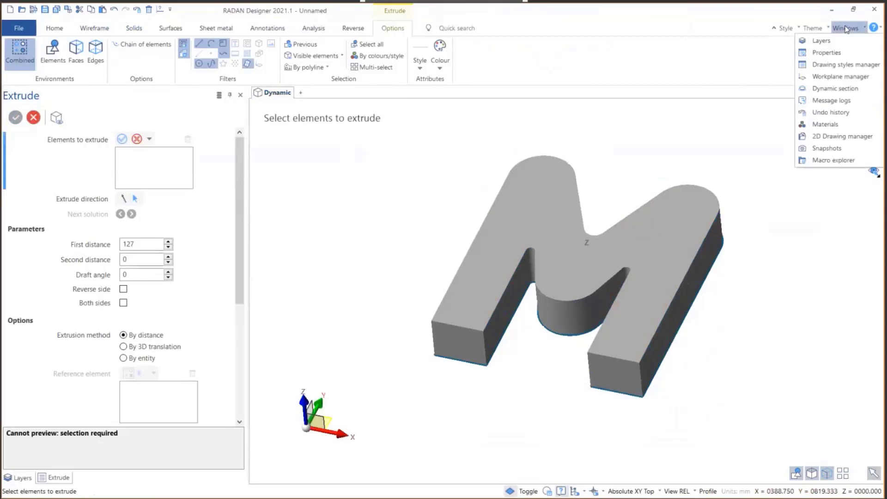
left_click(844, 41)
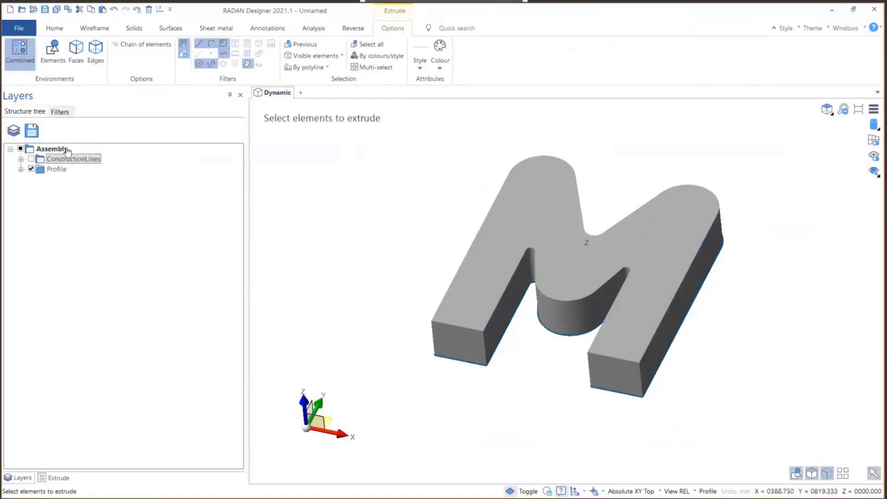
left_click(31, 159)
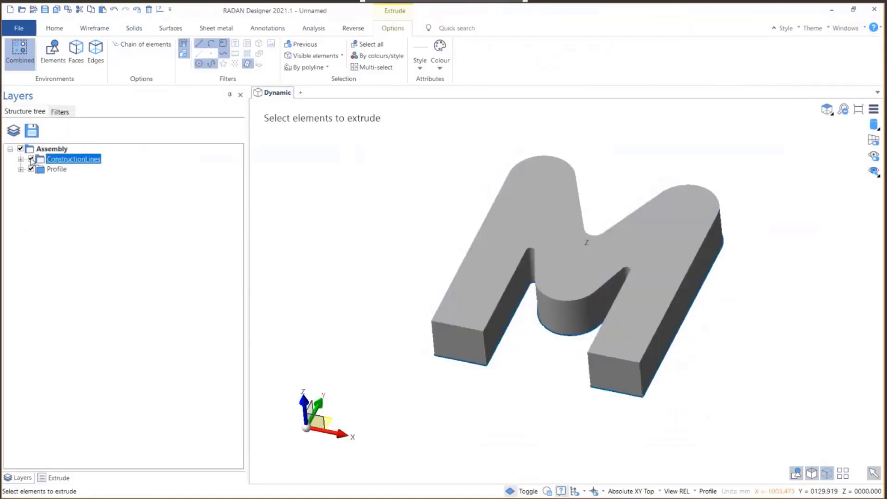
scroll(543, 293, "down", 2)
middle_click_drag(543, 293, 558, 226)
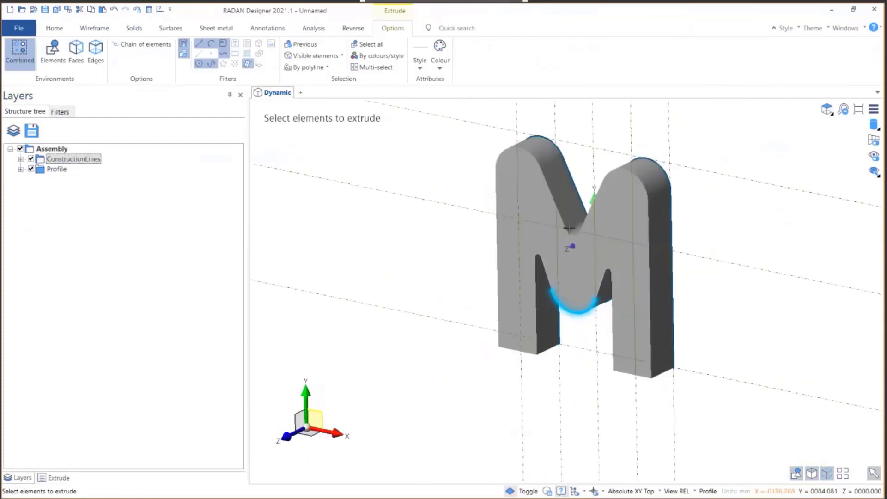
scroll(661, 271, "down", 5)
scroll(578, 337, "up", 5)
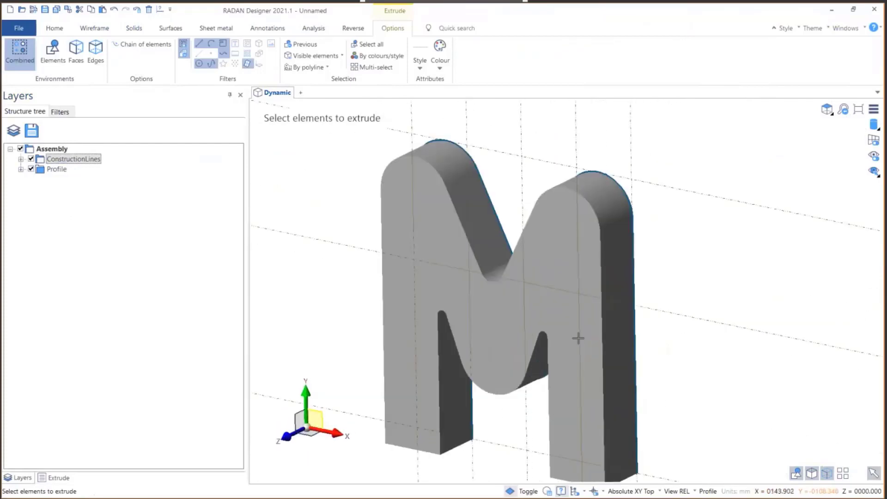
scroll(578, 337, "down", 1)
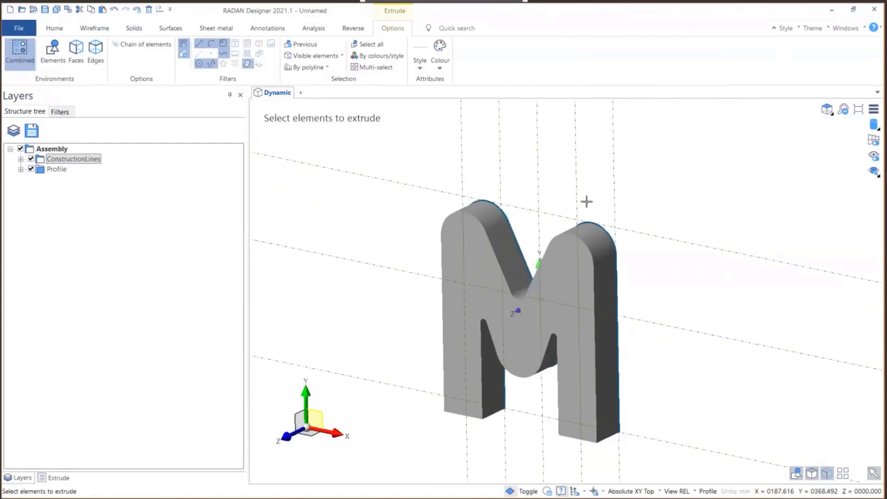
Step: Switch to the PowerPoint slide show, advance through the Snap Filters slide to the Demo slide, and return to RADAN Designer
key("alt+Tab")
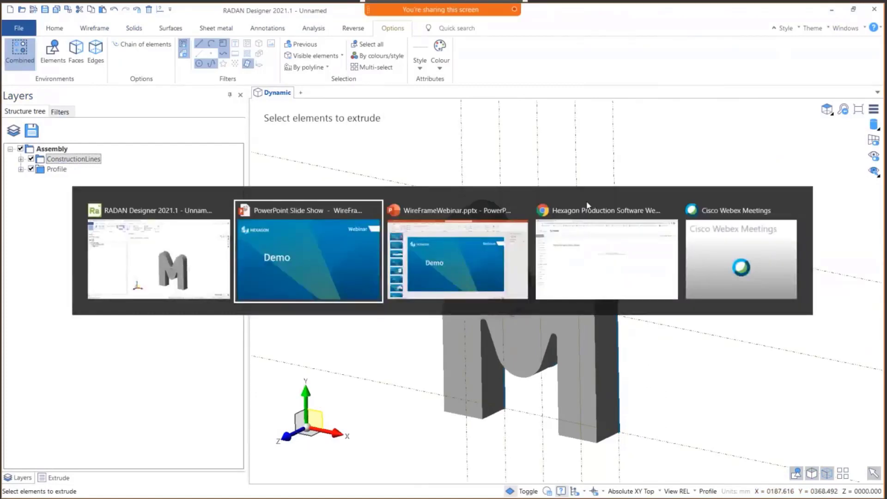
key("Right")
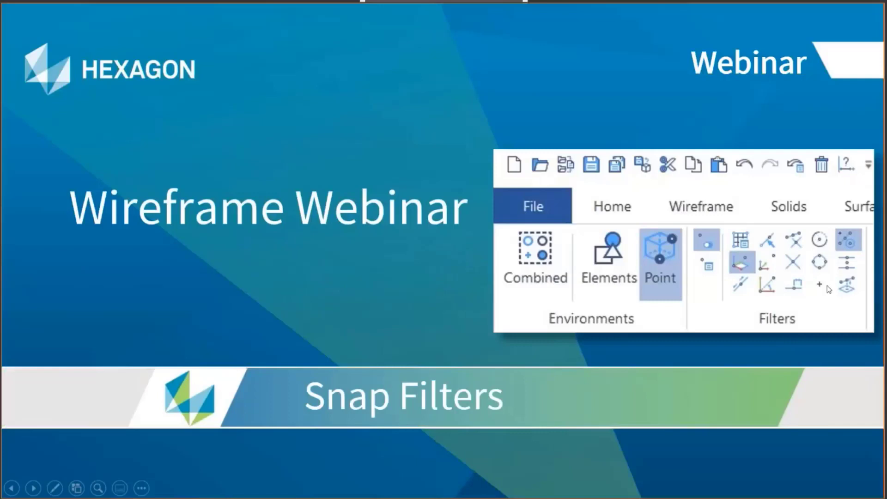
left_click(748, 265)
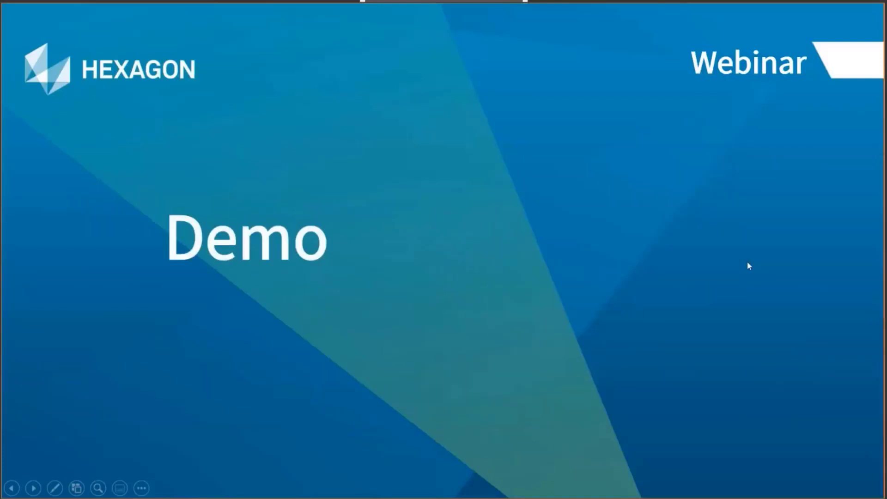
key("alt+Tab")
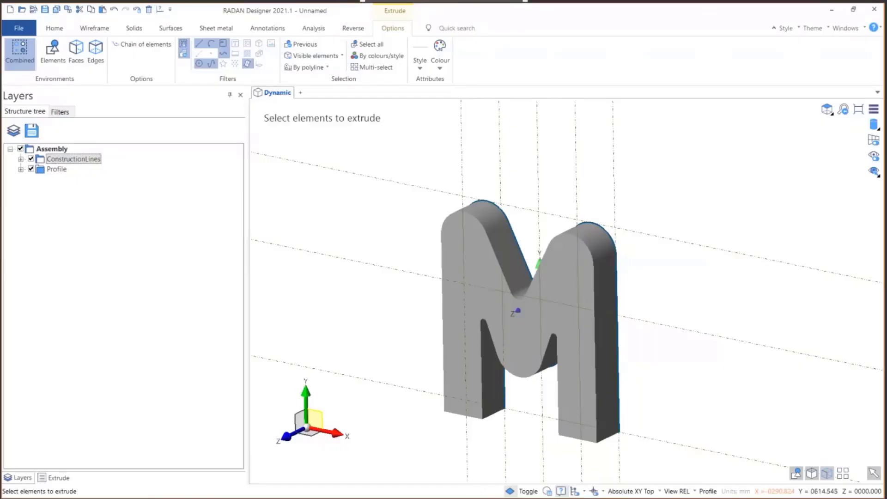
Step: Start a new empty document without saving the M model, and set the view to Top
left_click(19, 28)
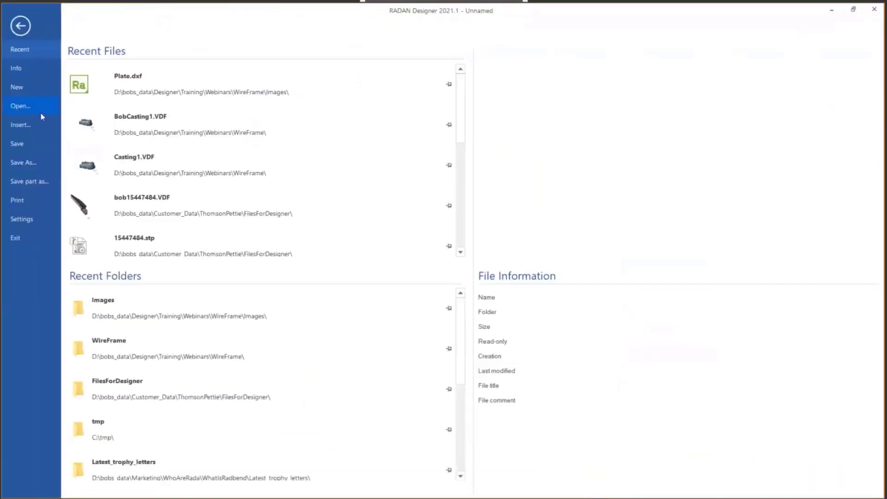
key("Escape")
key("Escape")
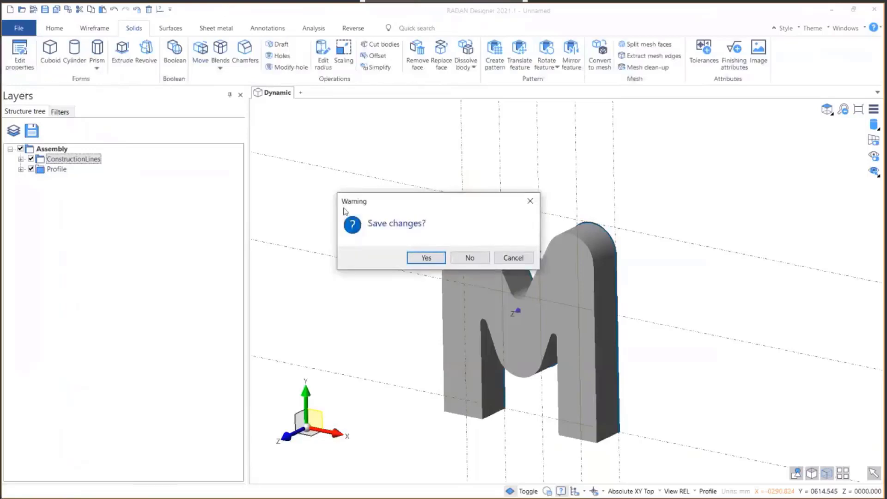
left_click(470, 258)
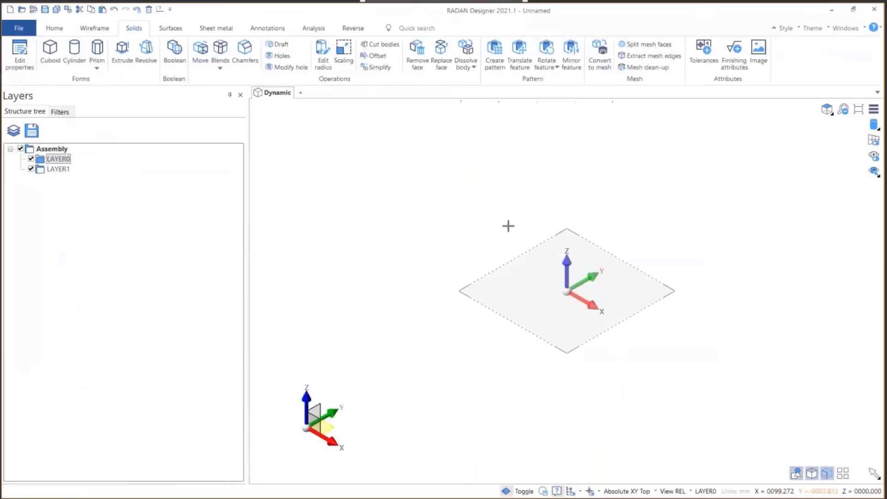
left_click(827, 109)
left_click(827, 124)
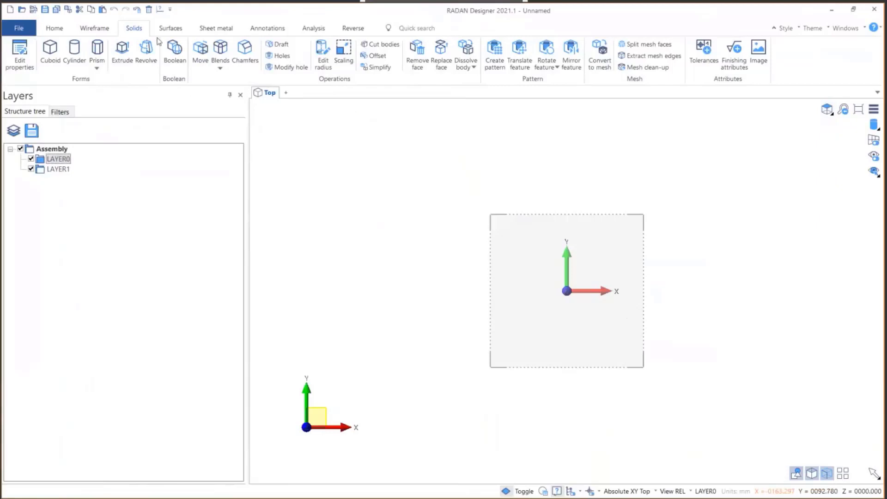
Step: Draw a closed six-point polyline around the origin, about 270 mm wide and 142 mm high
left_click(95, 28)
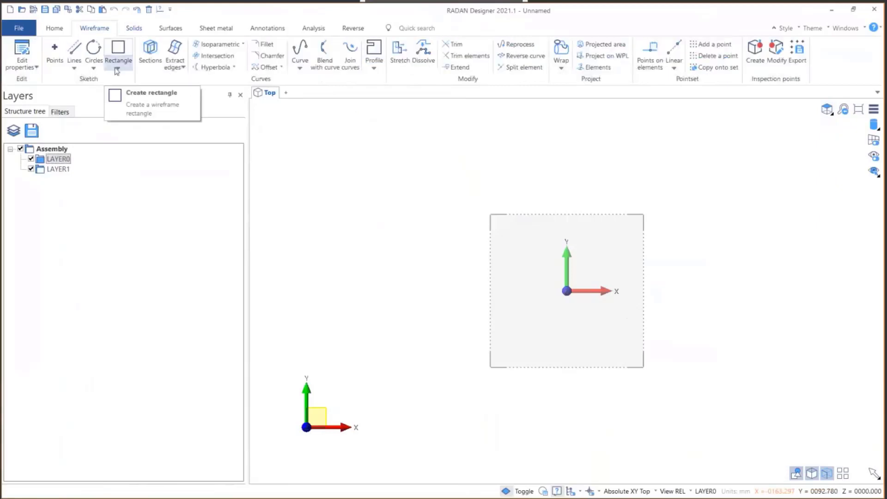
left_click(74, 66)
left_click(93, 79)
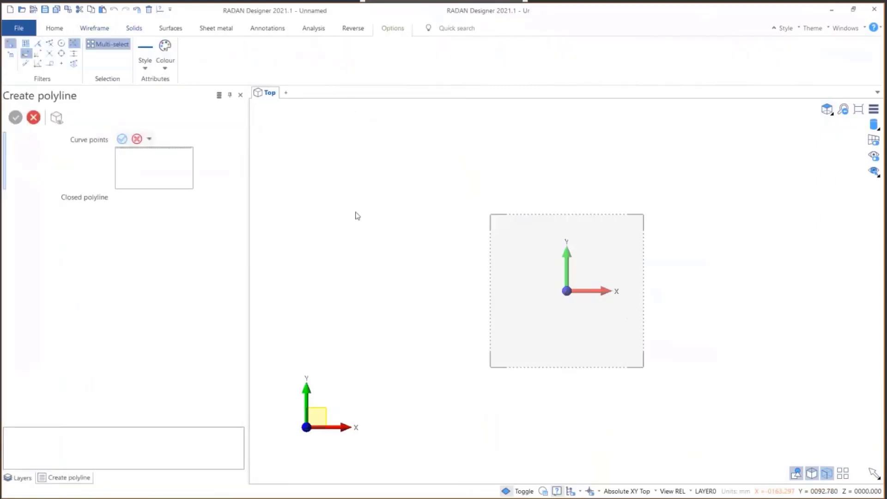
left_click(338, 194)
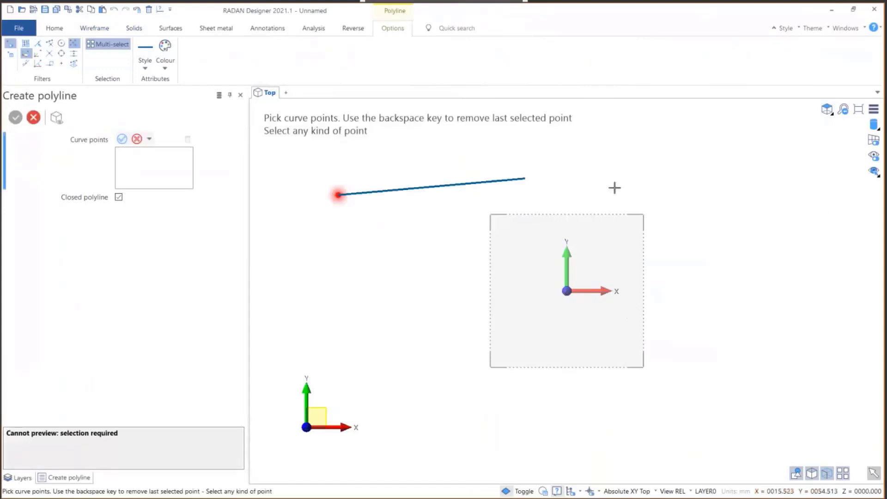
left_click(630, 167)
left_click(814, 239)
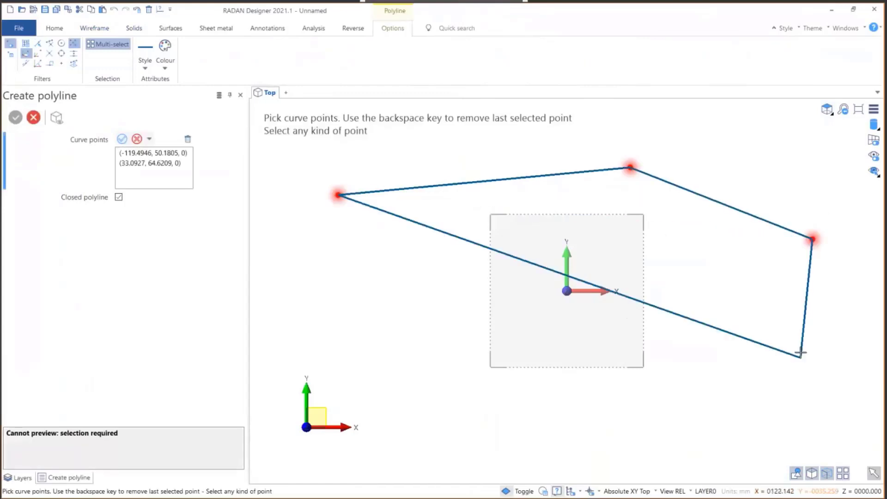
left_click(766, 432)
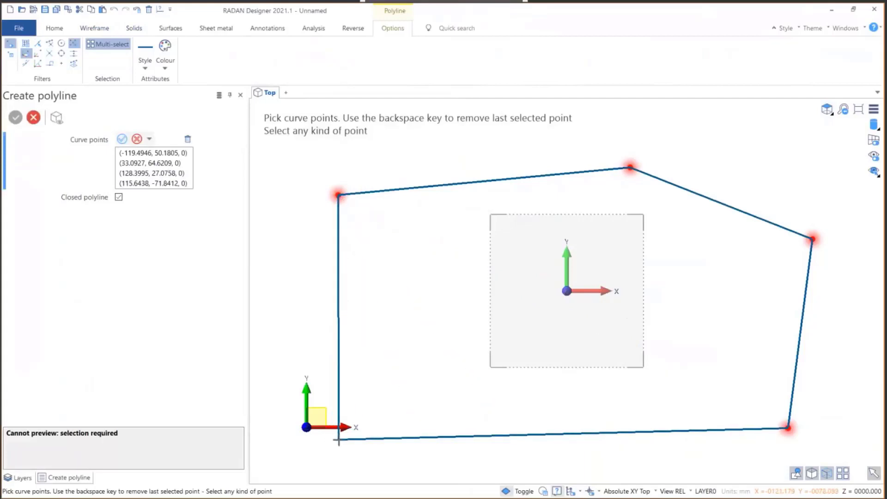
left_click(339, 439)
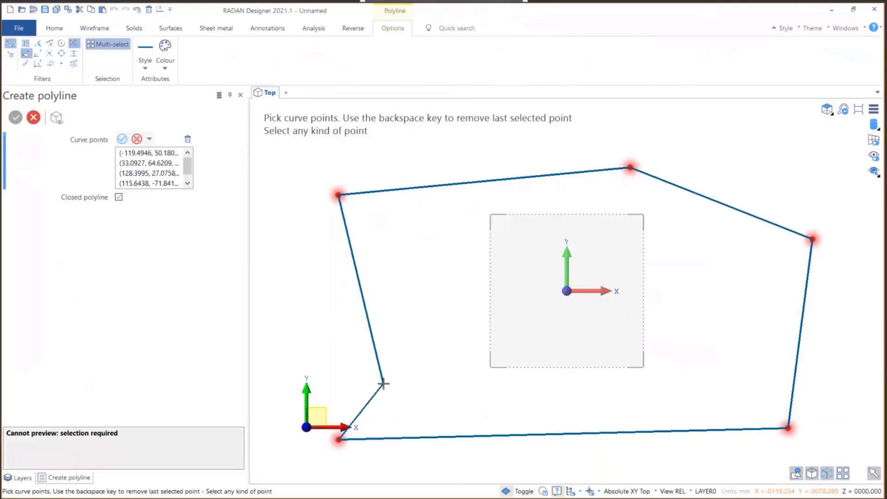
left_click(295, 313)
right_click(296, 313)
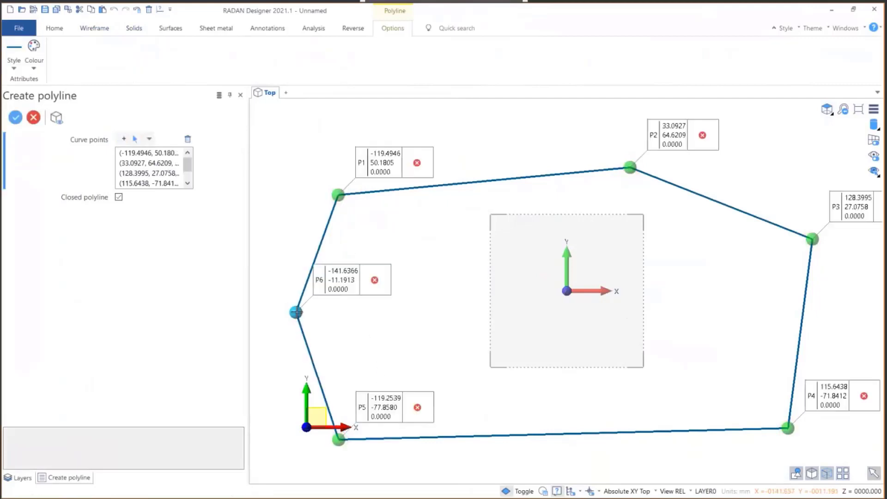
Step: Move the polyline's first point to (-100, 62, 0) and its second point to (43, 69, 0)
scroll(456, 187, "down", 2)
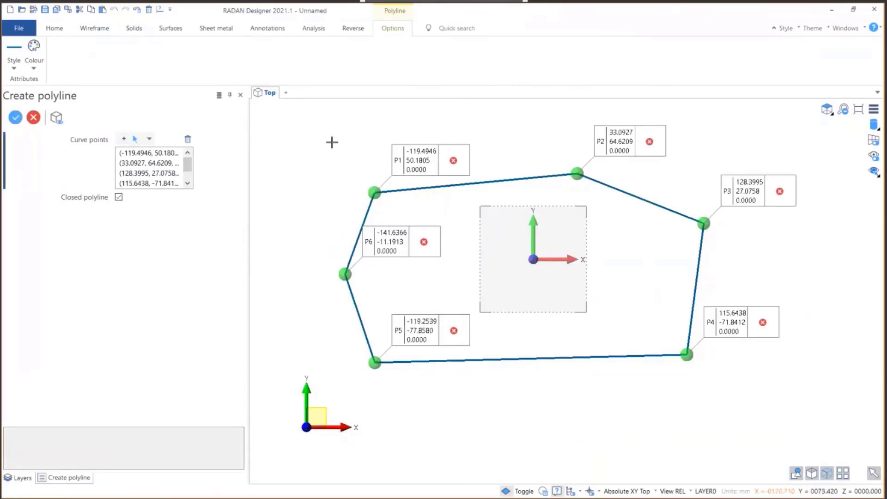
left_click_drag(375, 192, 401, 177)
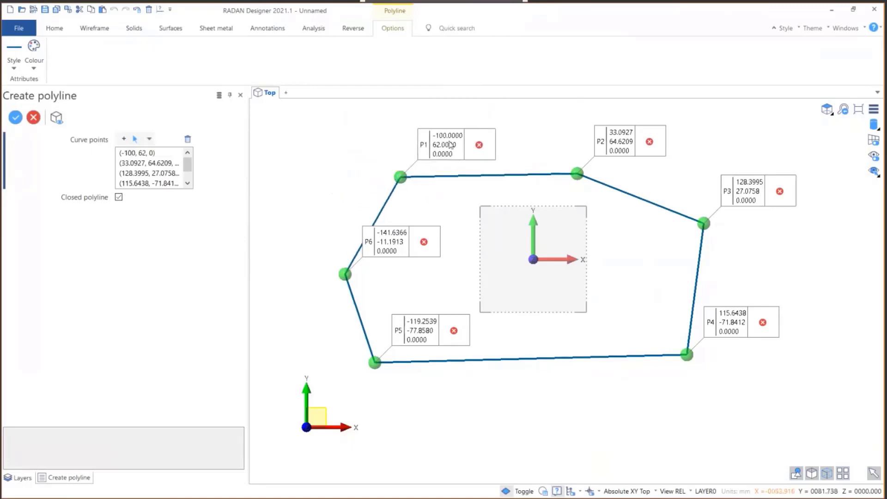
double_click(455, 145)
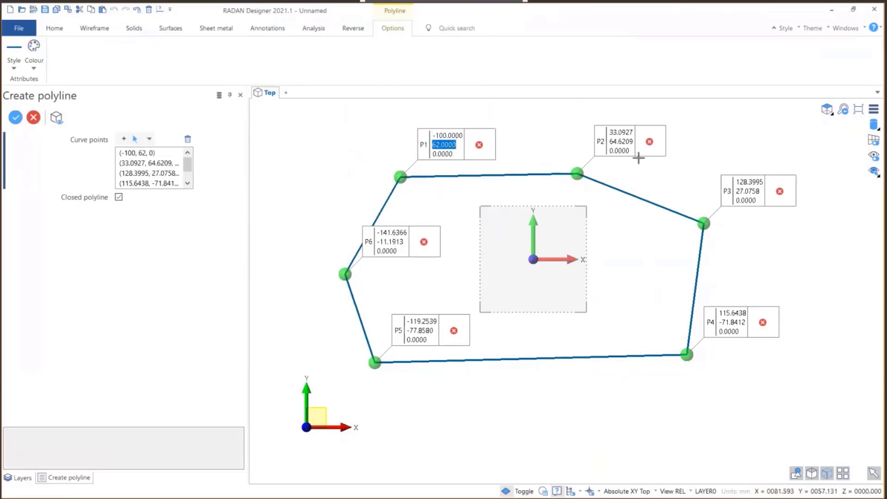
left_click(590, 154)
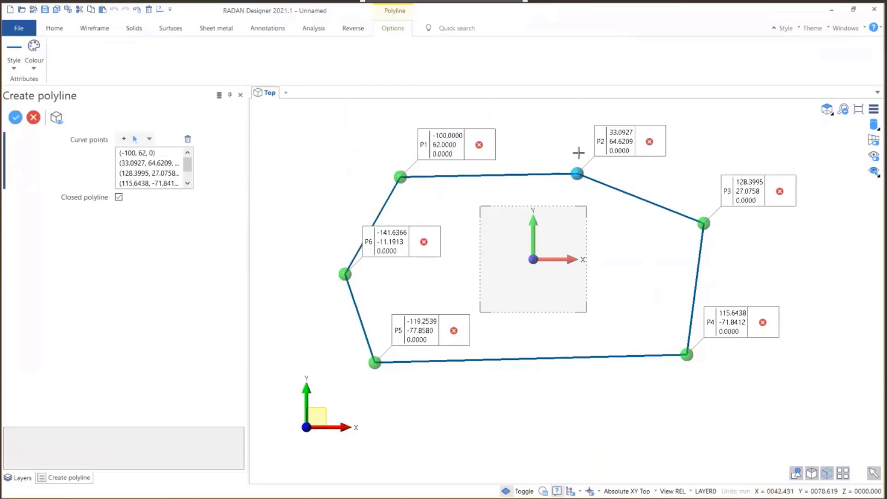
mouse_move(578, 173)
left_mouse_down()
mouse_move(584, 154)
mouse_move(585, 174)
mouse_move(591, 168)
left_mouse_up()
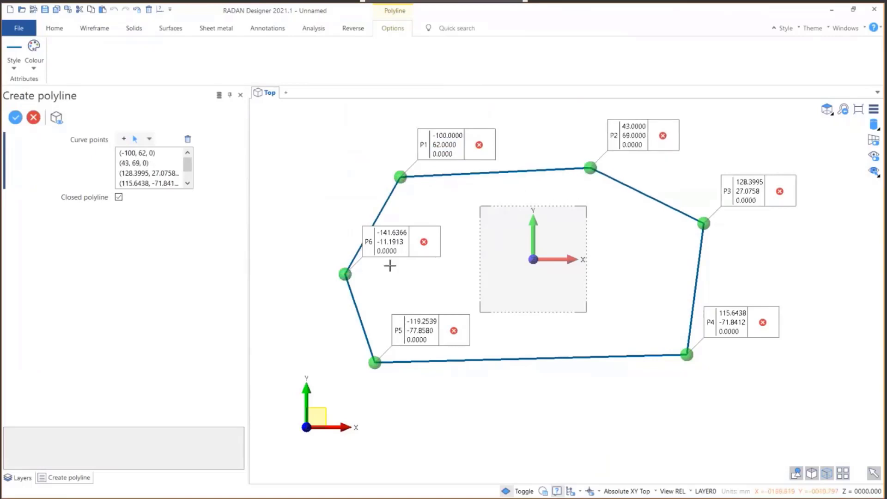
Step: Delete point P6 from the polyline and create the closed five-point polyline
left_click(427, 243)
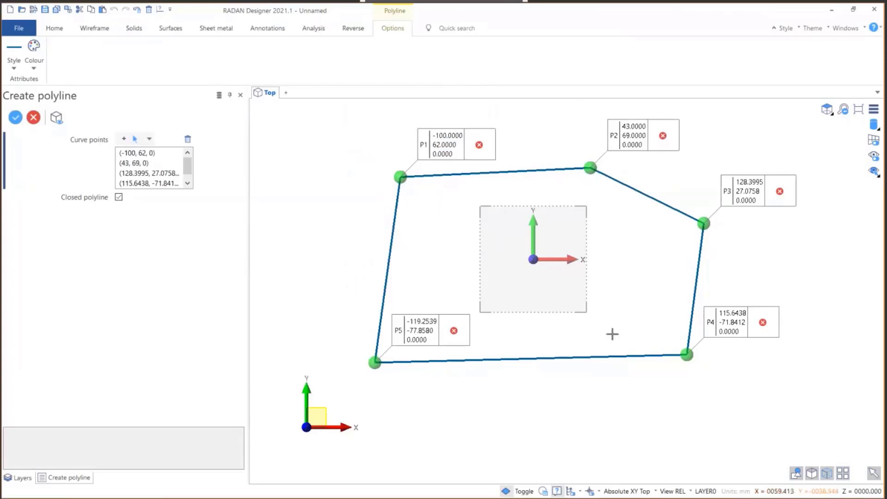
scroll(547, 301, "down", 1)
scroll(547, 301, "down", 1)
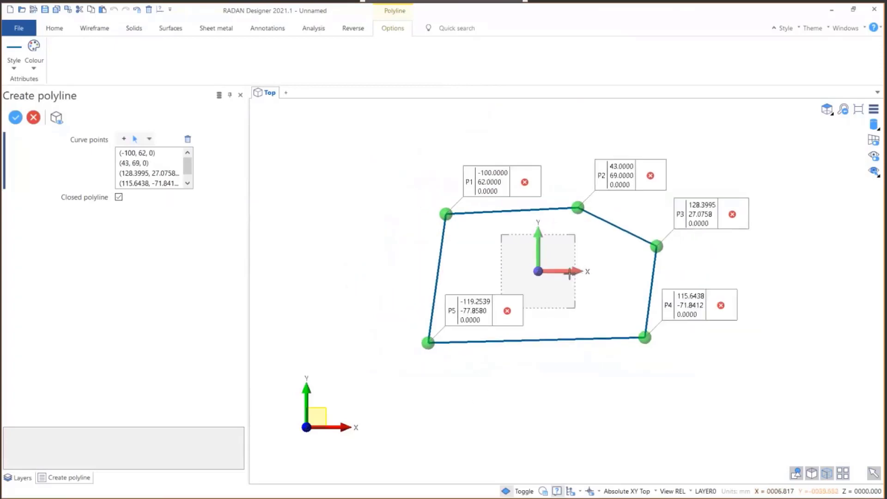
left_click(15, 117)
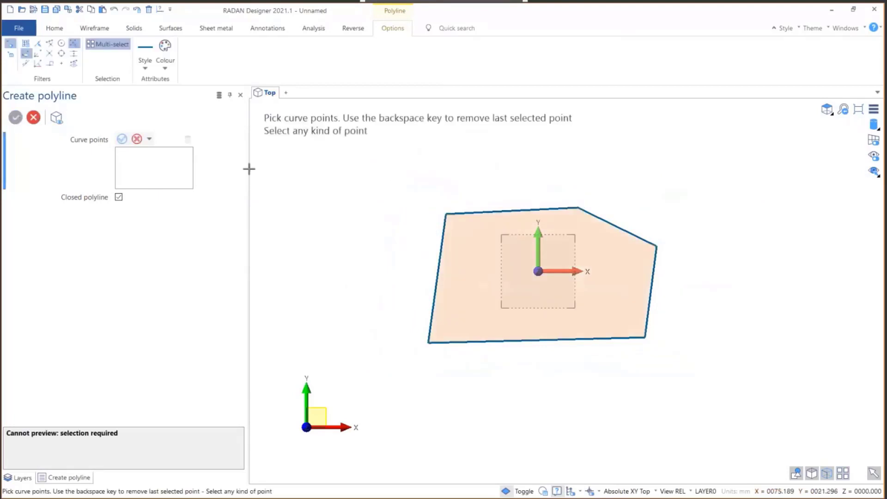
Step: Using centre-radius circle with Enhanced pick off and the element point filter on, draw a 29 mm radius circle on the polyline's upper-left vertex
left_click(102, 29)
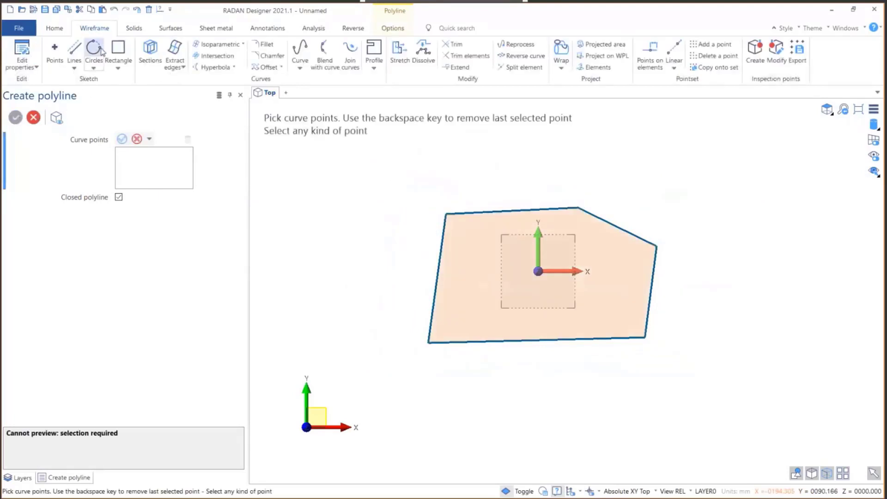
left_click(94, 67)
left_click(112, 79)
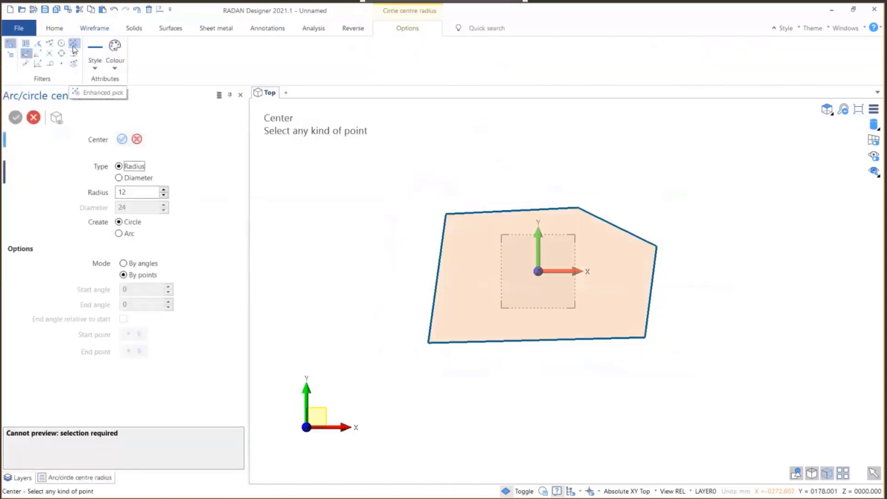
left_click(74, 47)
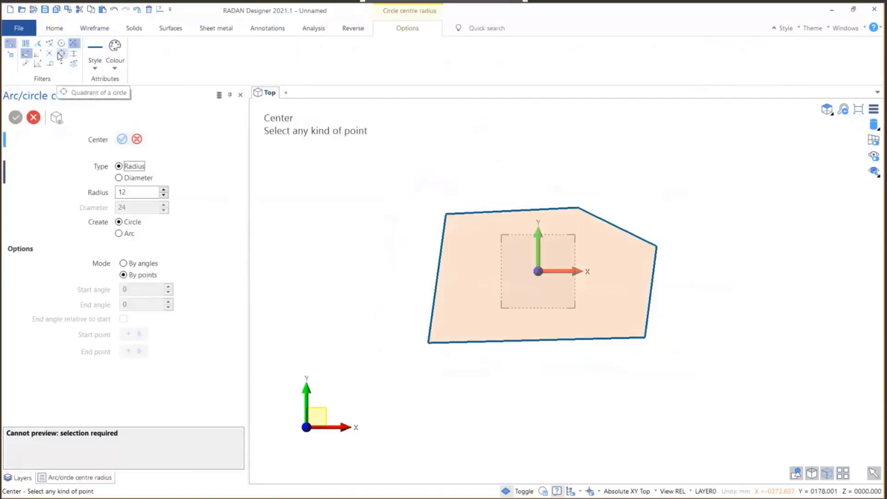
left_click(40, 45)
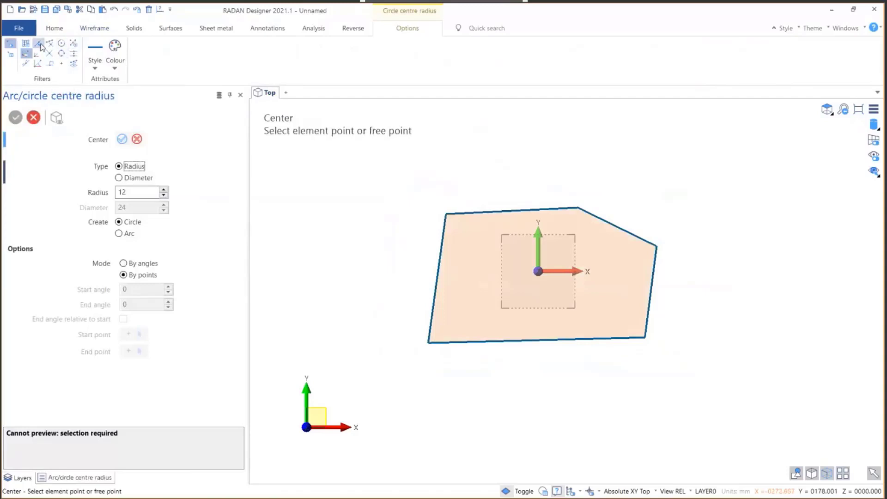
left_click(442, 212)
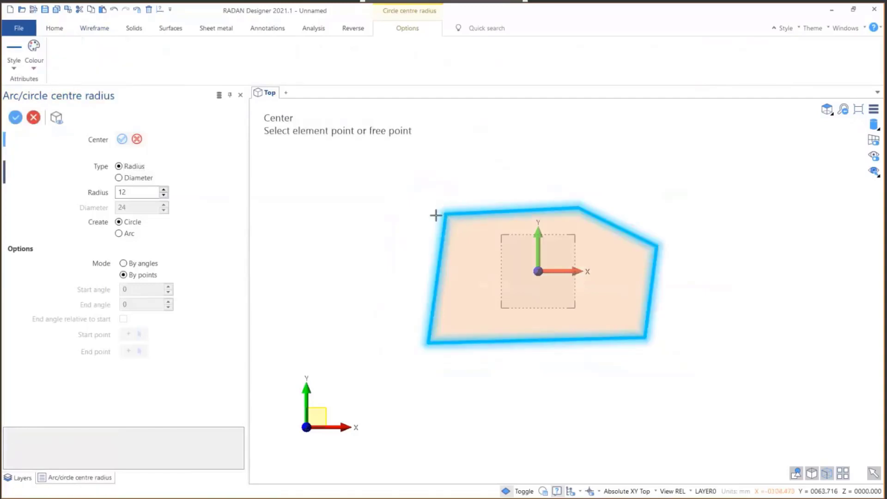
right_click(485, 230)
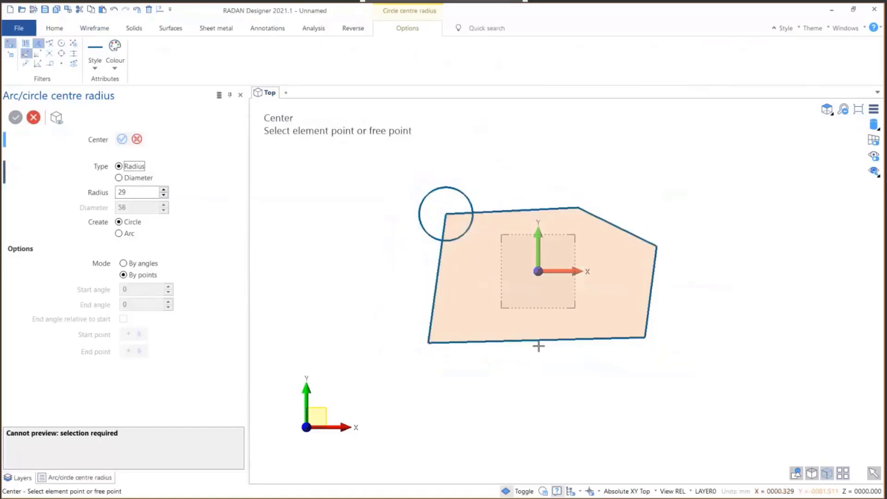
Step: Draw a 45 mm radius circle centred on the polyline's topmost vertex
left_click(578, 207)
left_click_drag(638, 211, 661, 243)
right_click(661, 242)
Step: Draw a 26 mm radius circle on the polyline's right-hand vertex and place another of the same radius on its lower-right vertex
left_click(657, 246)
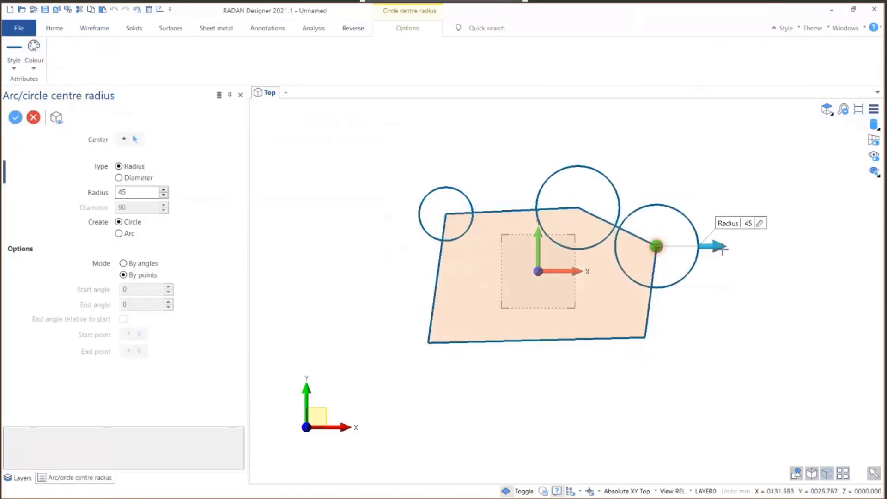
left_click_drag(721, 249, 704, 250)
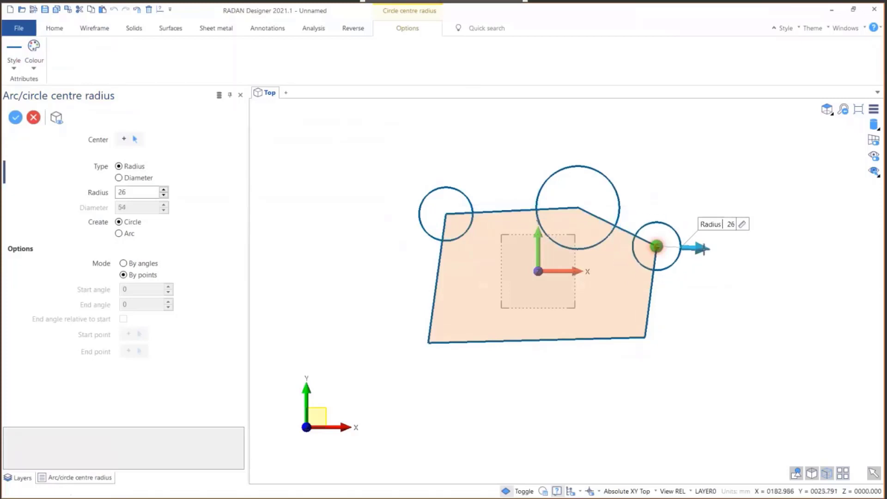
right_click(655, 335)
left_click(646, 338)
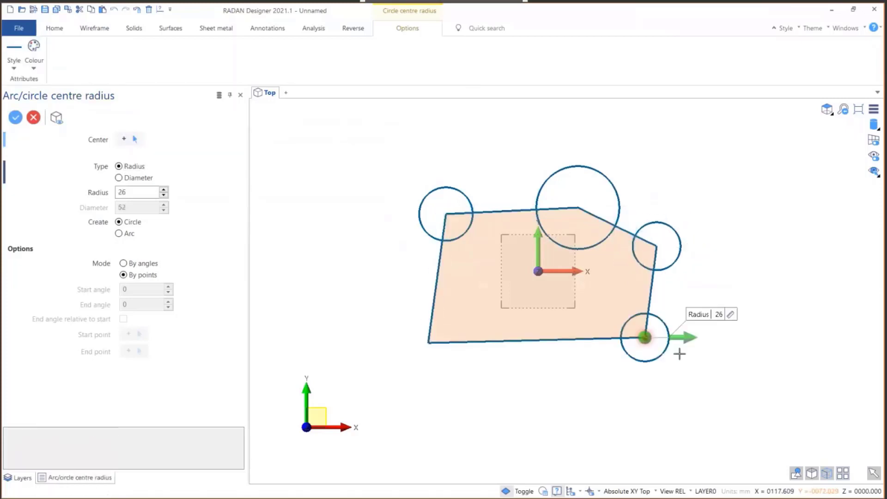
Step: Enlarge the circle centred on the polygon's lower-right corner to a 40 mm radius and create it
left_click_drag(691, 340, 701, 344)
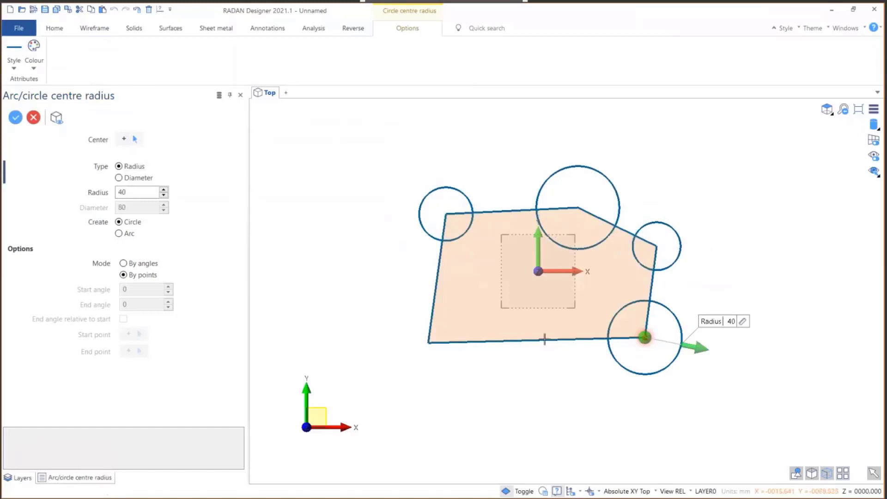
right_click(462, 370)
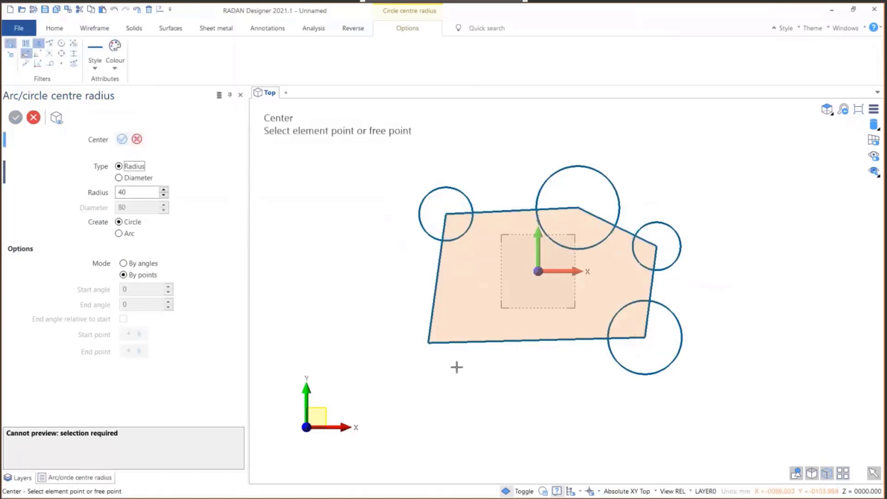
Step: Dissolve the closed polyline into individual line segments, giving each one a different colour
left_click(100, 31)
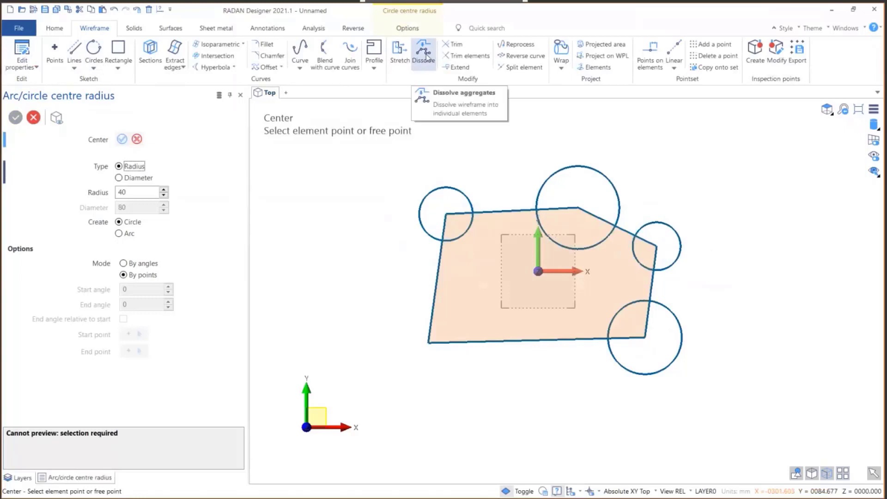
left_click(423, 56)
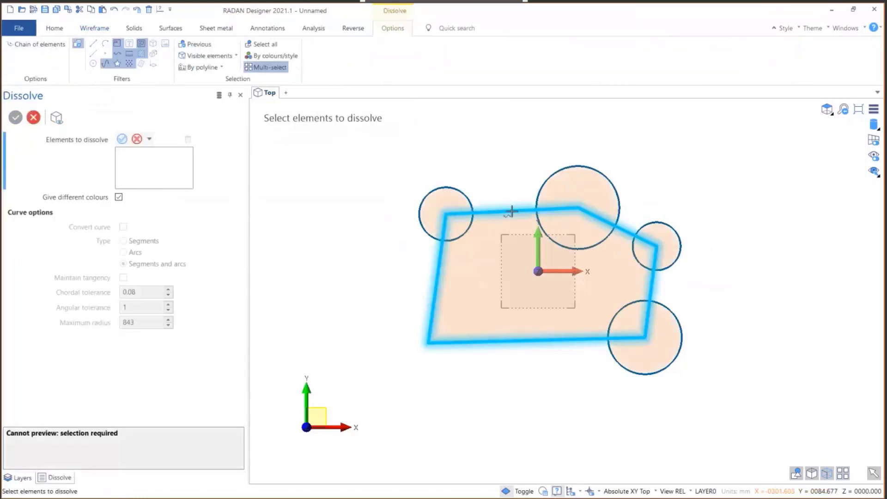
left_click(512, 212)
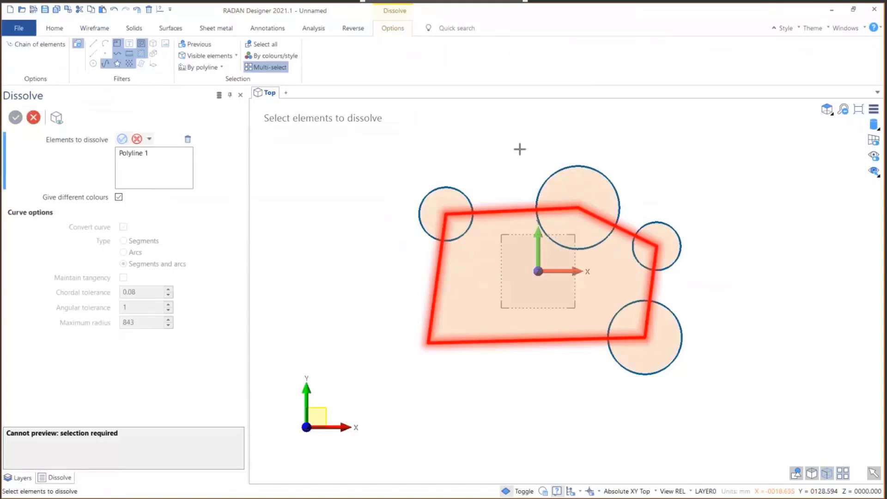
right_click(520, 149)
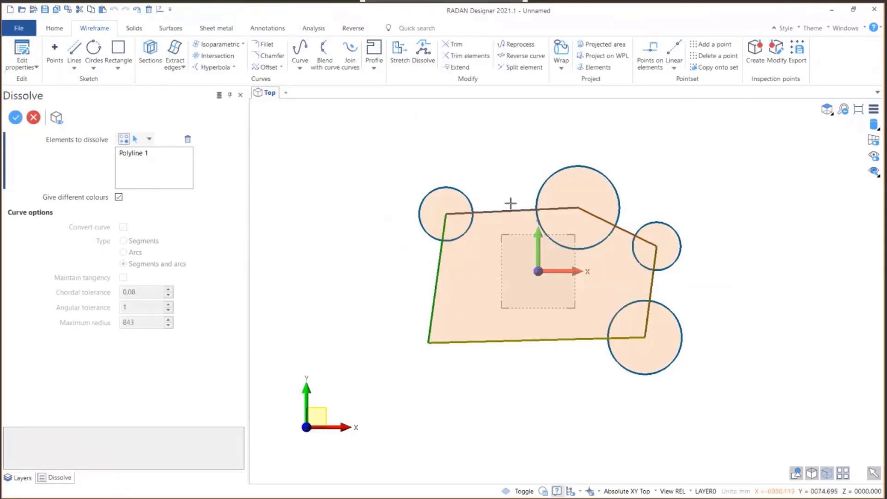
scroll(510, 203, "up", 2)
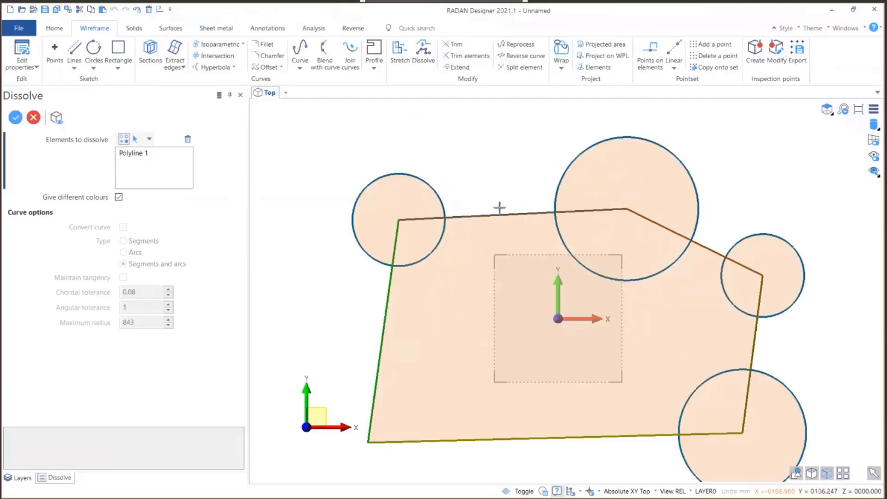
scroll(499, 208, "up", 2)
scroll(482, 222, "down", 5)
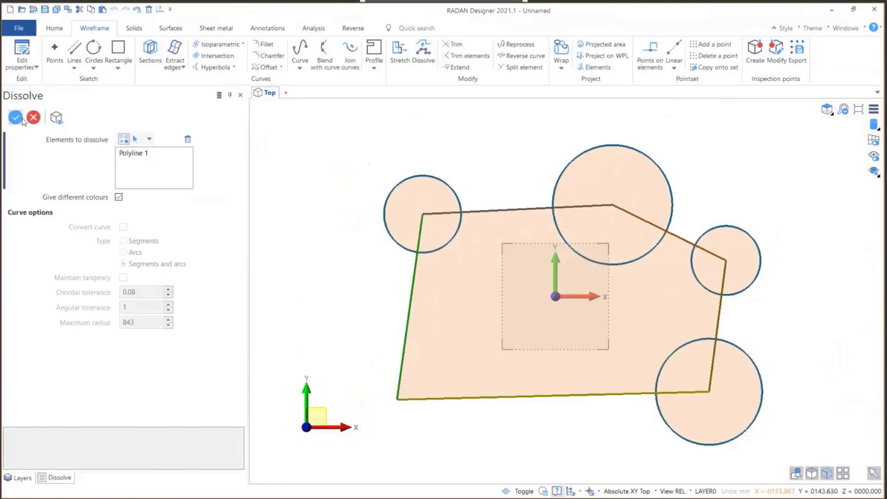
left_click(17, 117)
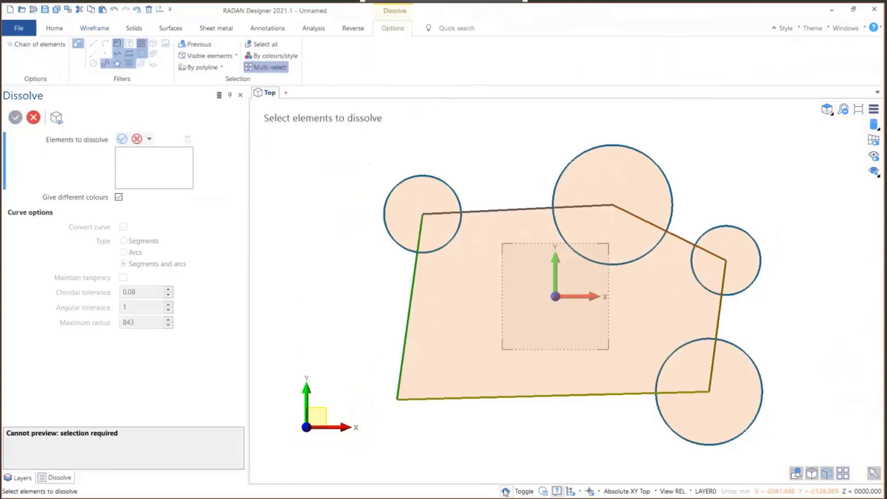
Step: Turn the shading of closed areas off and back on
left_click(506, 492)
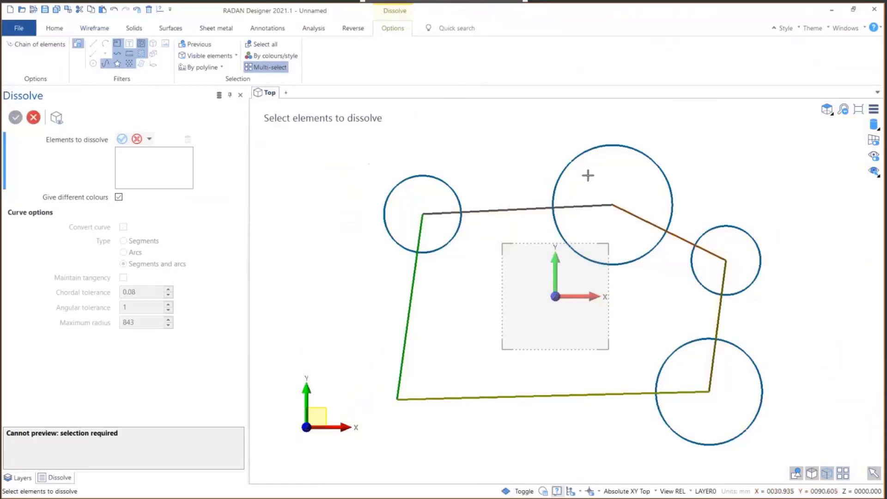
left_click(506, 492)
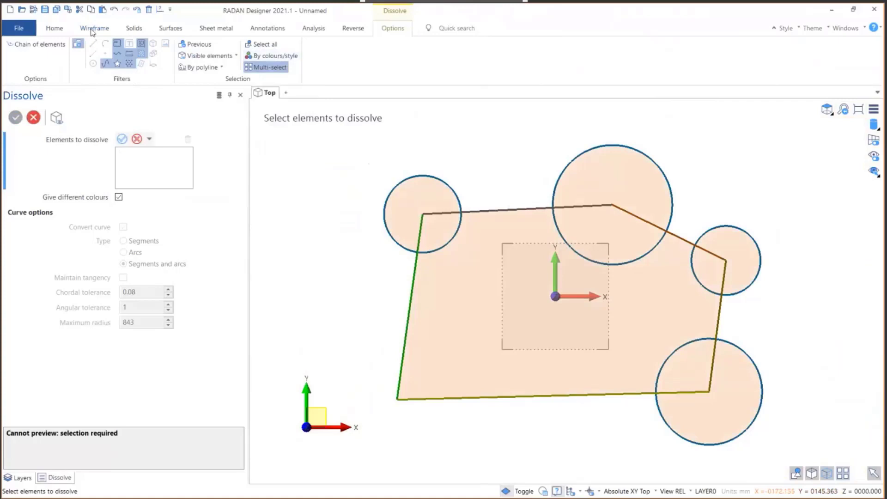
Step: Draw a centre-radius circle of about 27 mm radius centred on the polygon's bottom edge near its middle
left_click(95, 28)
left_click(93, 54)
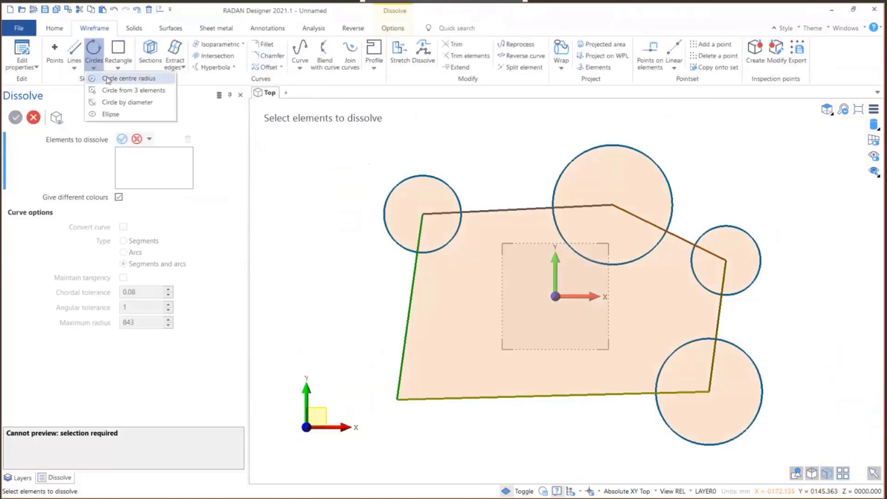
left_click(108, 79)
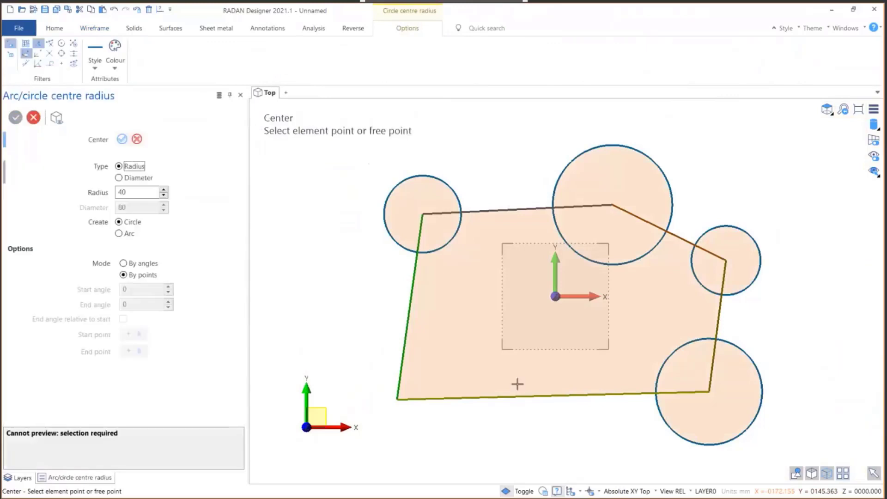
left_click(553, 400)
left_click_drag(628, 402, 609, 399)
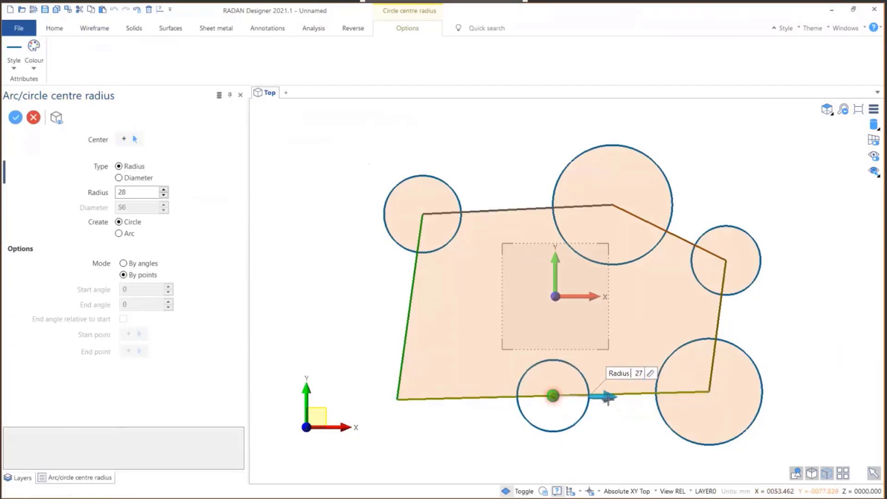
right_click(409, 395)
Step: Draw two free-standing circles outside the polygon: radius 27 mm beyond its left edge and about 46 mm beyond its upper-right corner
left_click(295, 264)
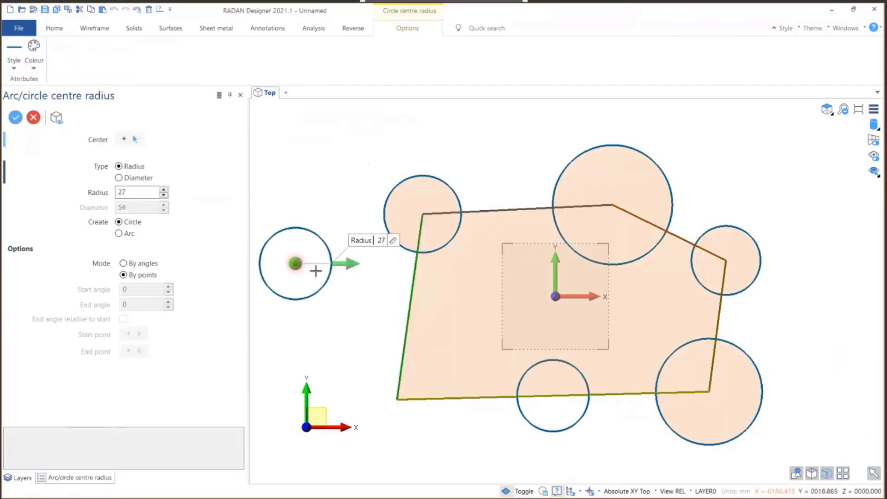
right_click(329, 300)
scroll(377, 323, "down", 3)
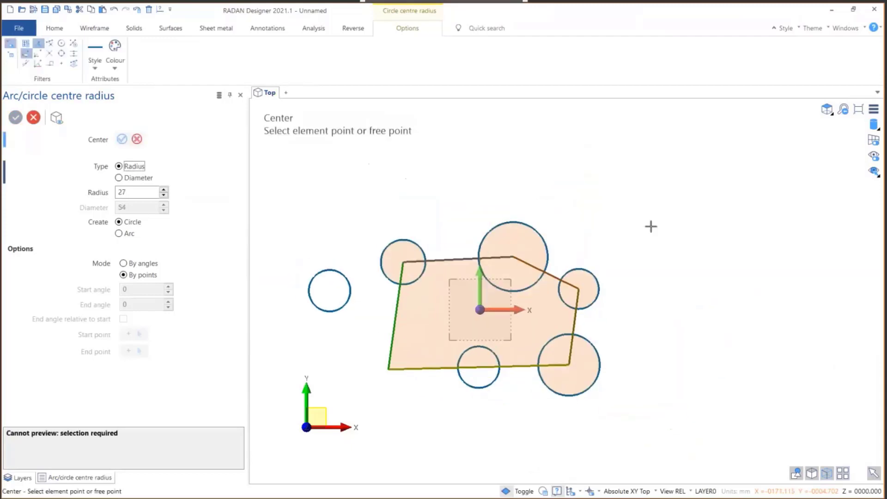
left_click(607, 230)
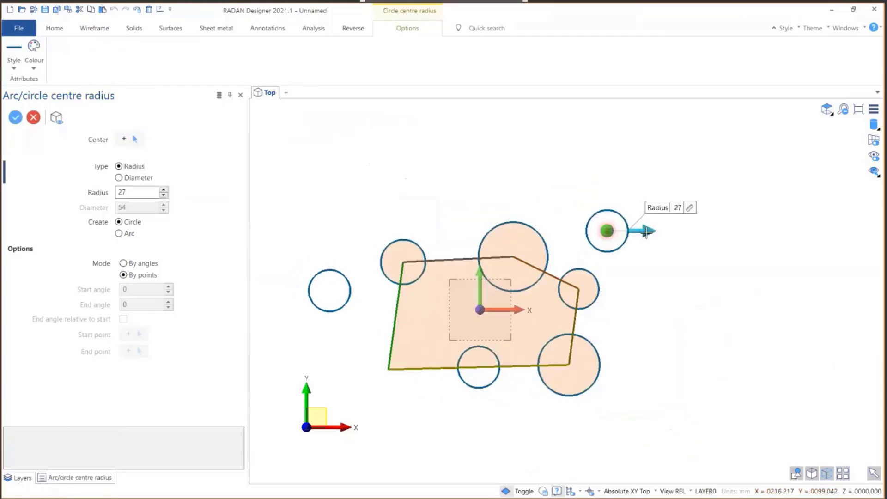
left_click_drag(645, 230, 665, 229)
right_click(722, 225)
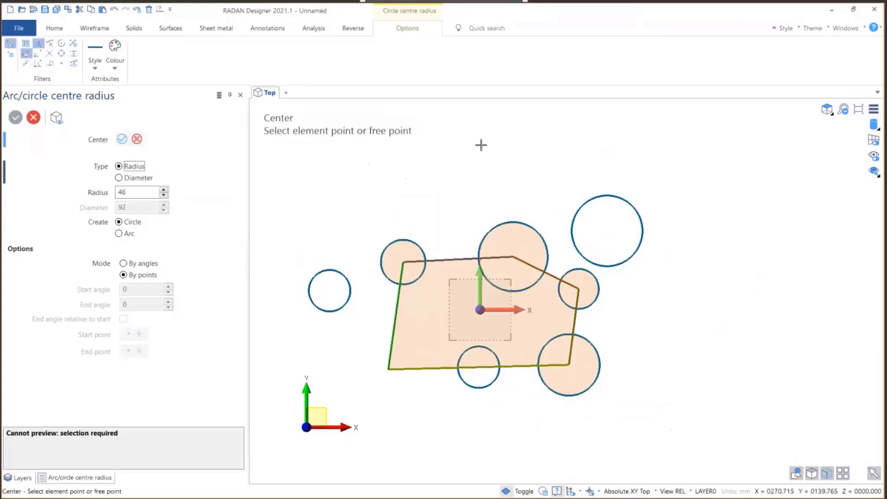
scroll(508, 296, "up", 1)
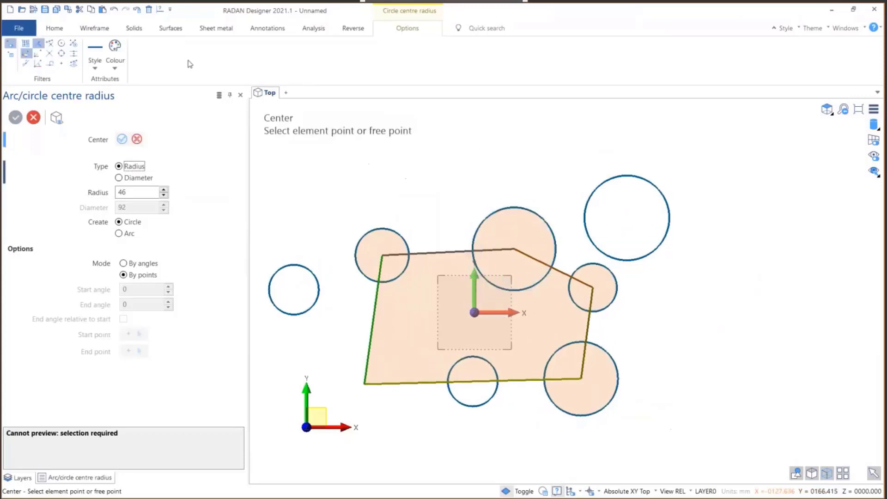
Step: Draw a line segment from the large circle on the polygon's top corner to the free-standing upper-right circle, snapping to element points
left_click(93, 29)
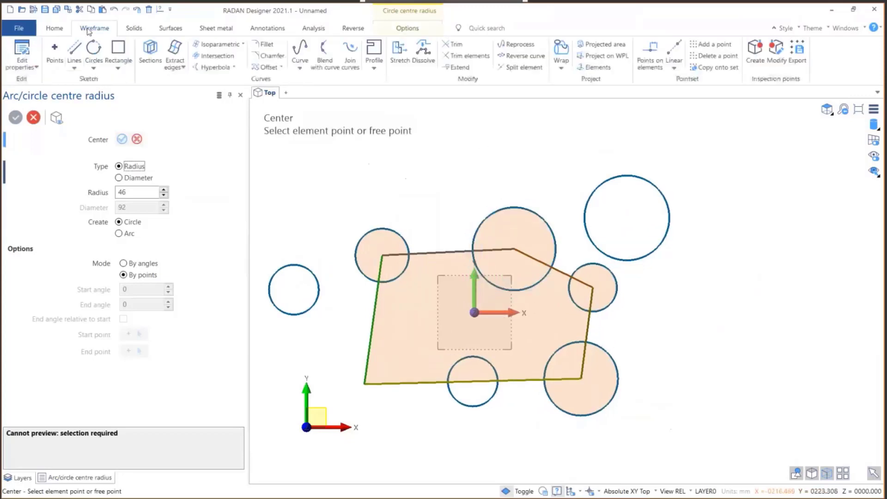
left_click(74, 46)
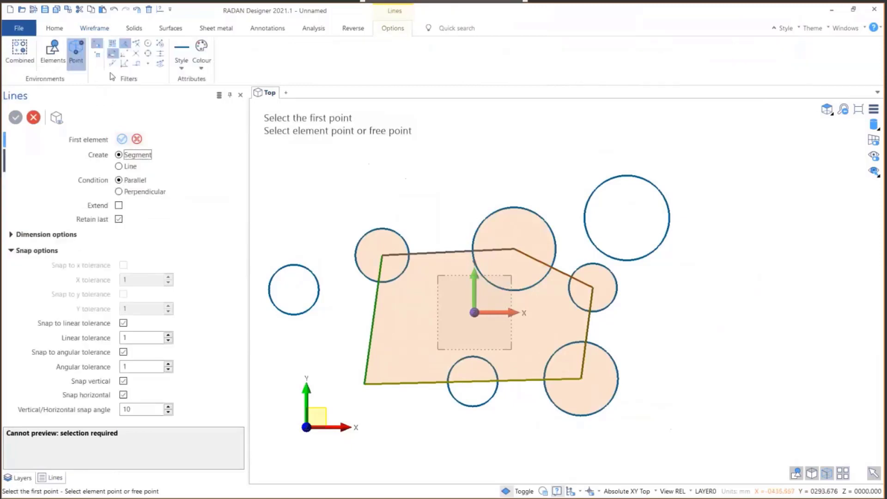
left_click(125, 46)
left_click(563, 211)
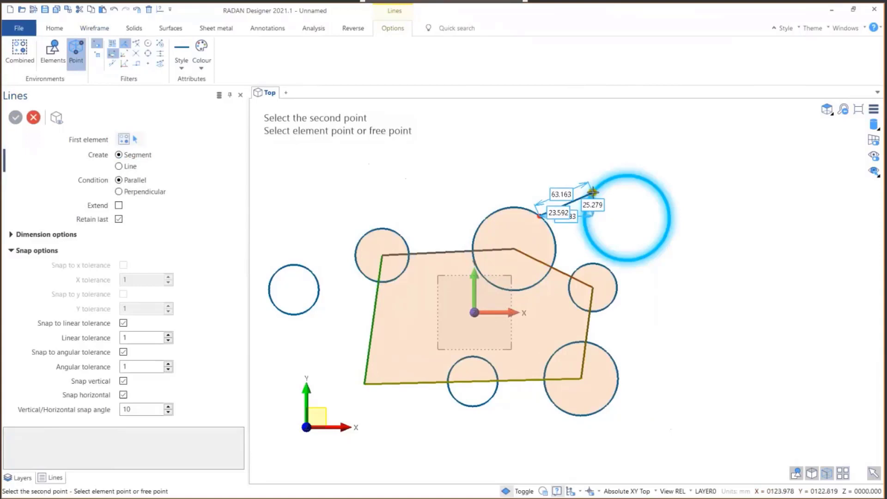
left_click(582, 226)
right_click(589, 167)
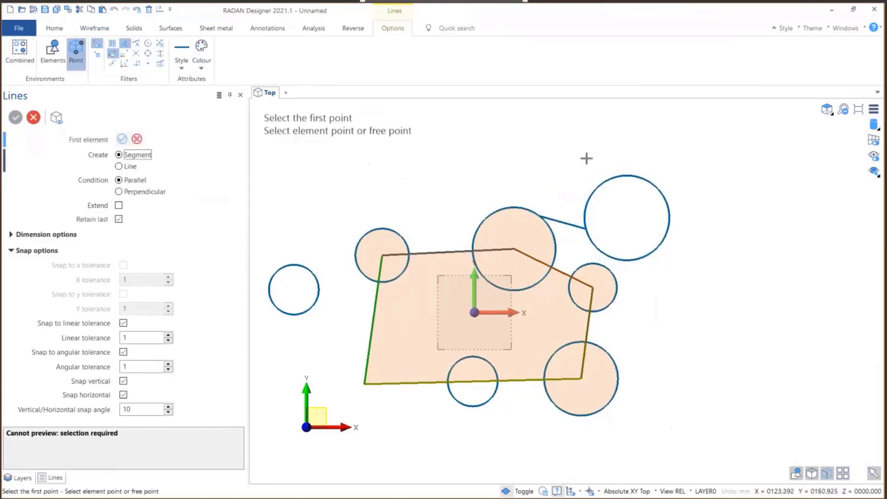
Step: Draw a line segment from the far-left circle's right quadrant to the left quadrant of the circle on the polygon's upper-left corner
left_click(149, 54)
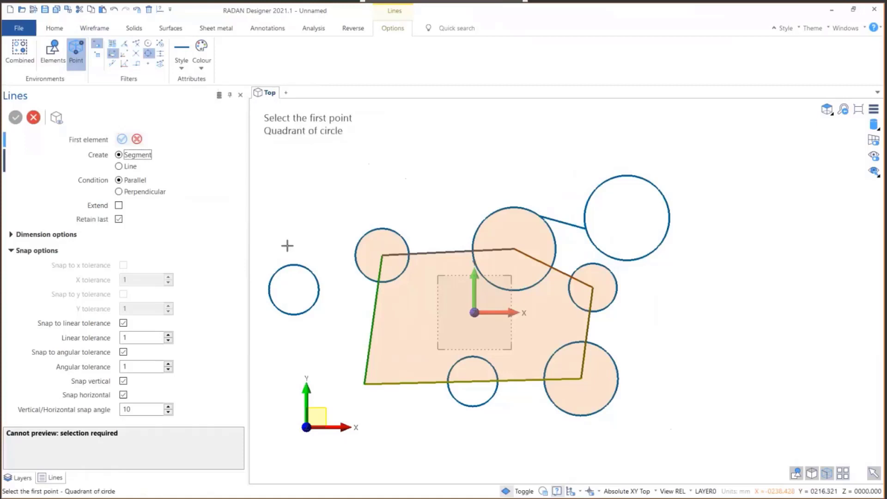
left_click(319, 290)
left_click(354, 255)
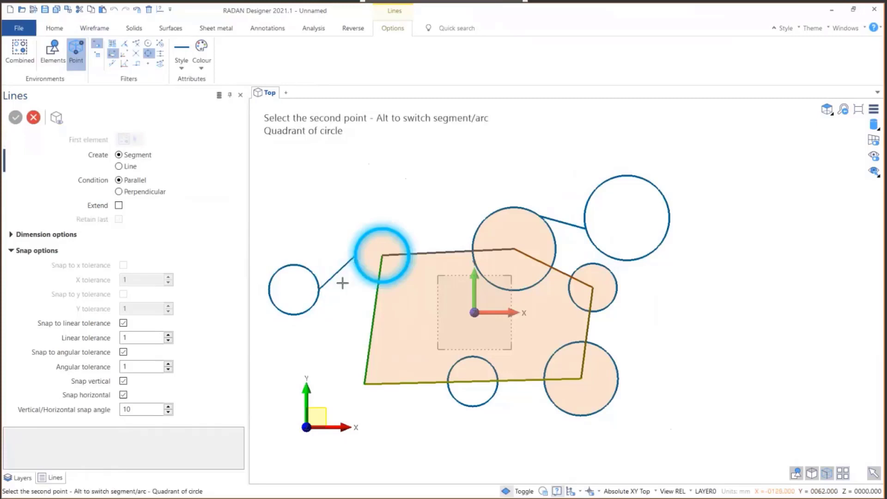
key("Escape")
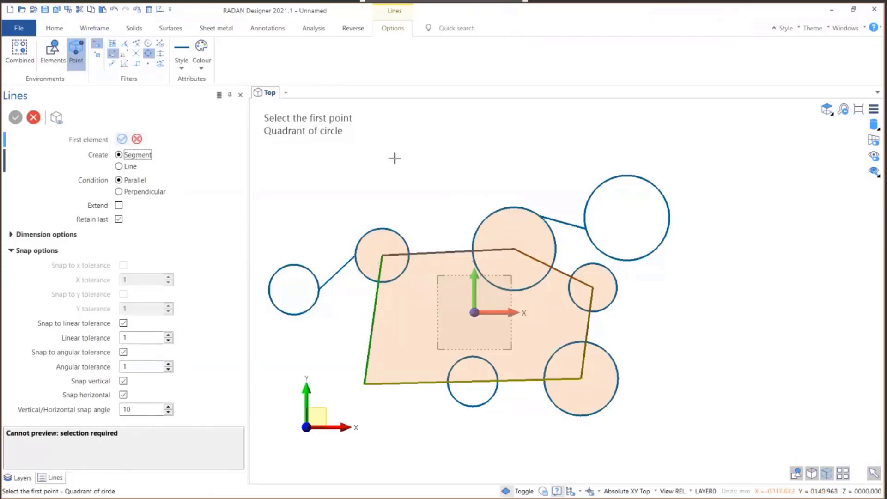
Step: Using intersection snaps, draw a segment from where the left edge crosses the upper-left circle to where the bottom edge first meets the bottom circle
left_click(138, 55)
left_click(374, 292)
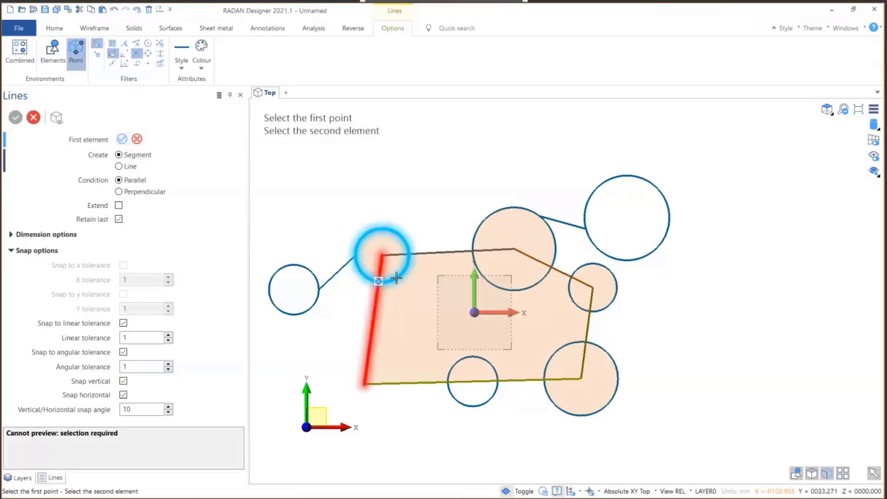
left_click(382, 255)
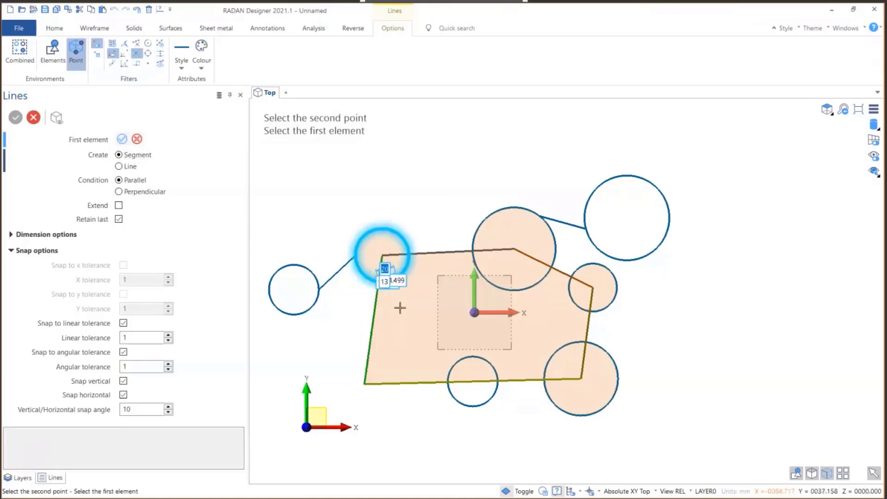
left_click(436, 382)
left_click(466, 365)
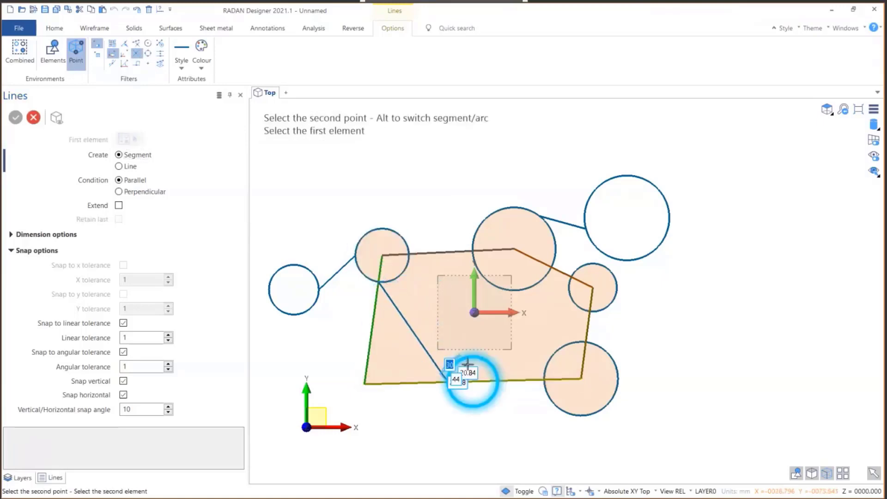
key("Escape")
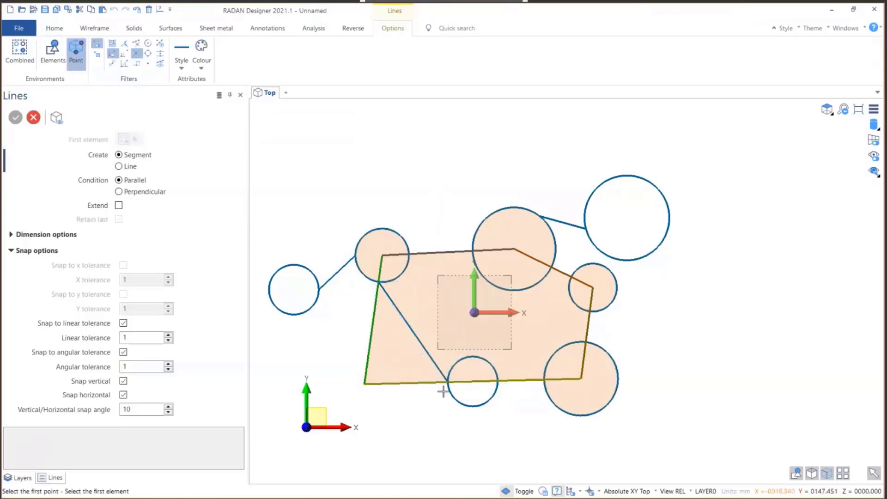
scroll(436, 400, "up", 4)
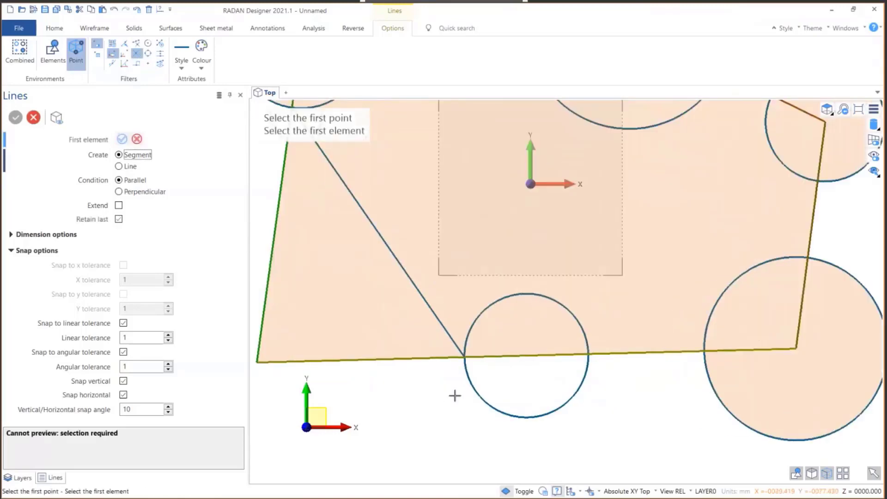
scroll(452, 399, "down", 5)
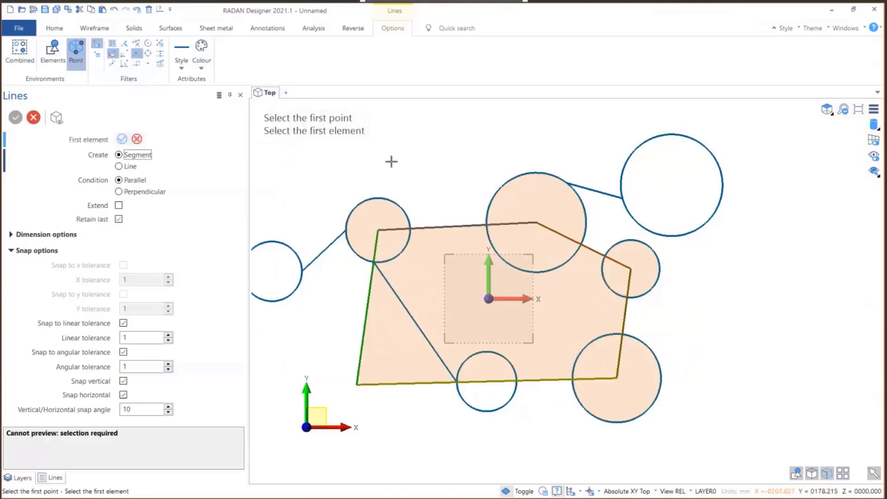
Step: Draw a segment from the midpoint between the top edge's two corners to the end of the connecting segment on the large top circle
left_click(160, 57)
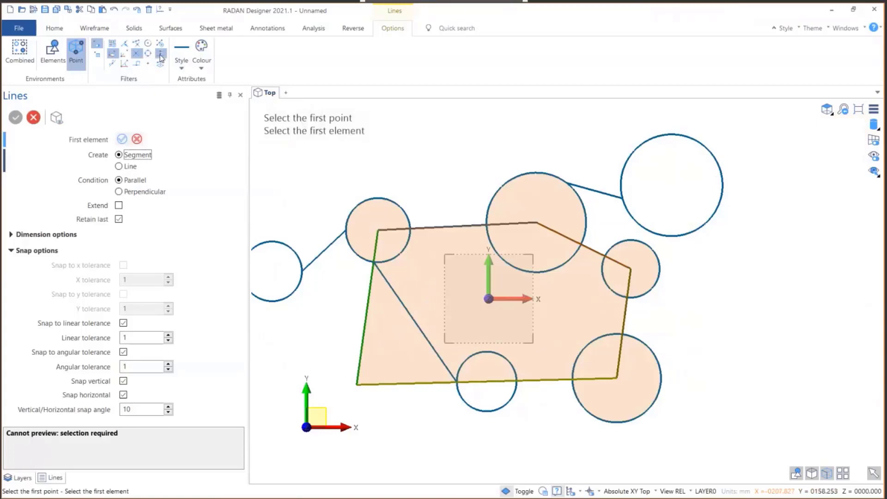
left_click(378, 229)
left_click(536, 223)
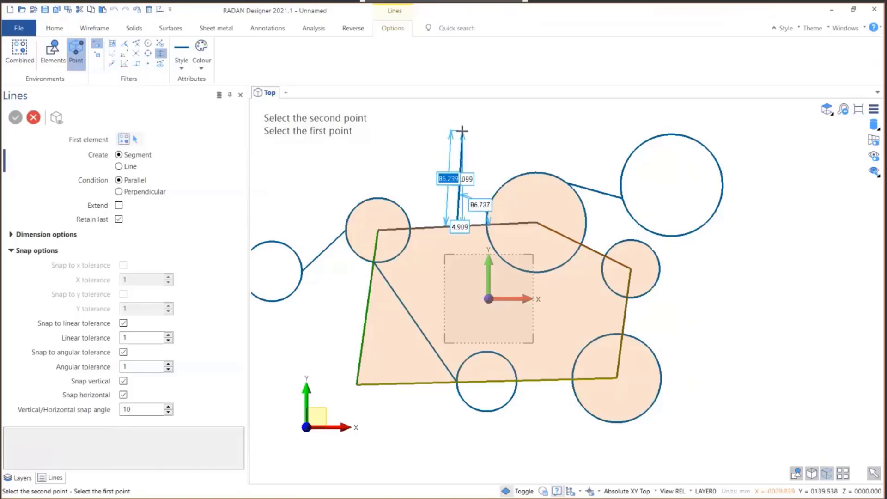
left_click(125, 44)
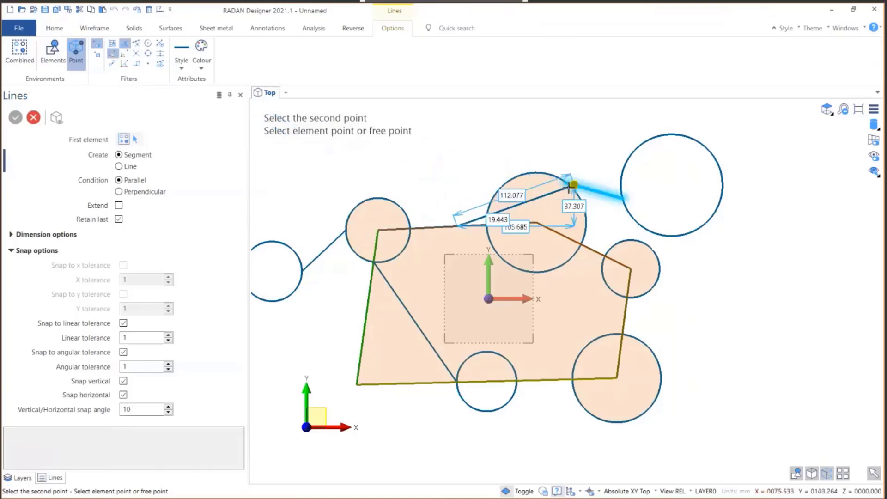
left_click(539, 145)
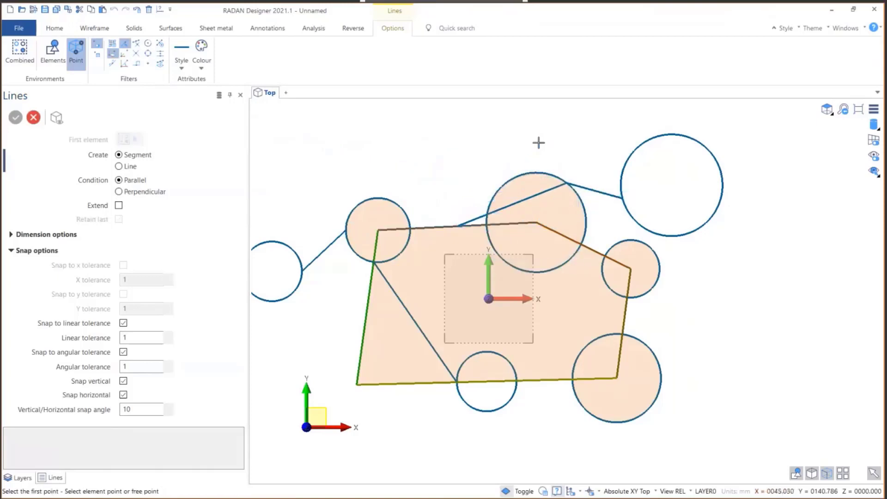
Step: Refresh the closed-region fill by toggling it off and back on, so the free-standing circles are shaded too
scroll(606, 251, "down", 2)
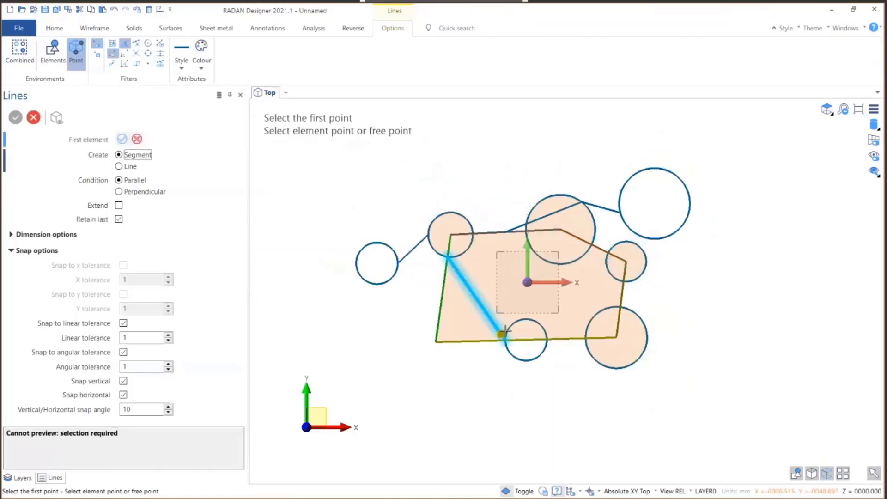
scroll(487, 273, "up", 3)
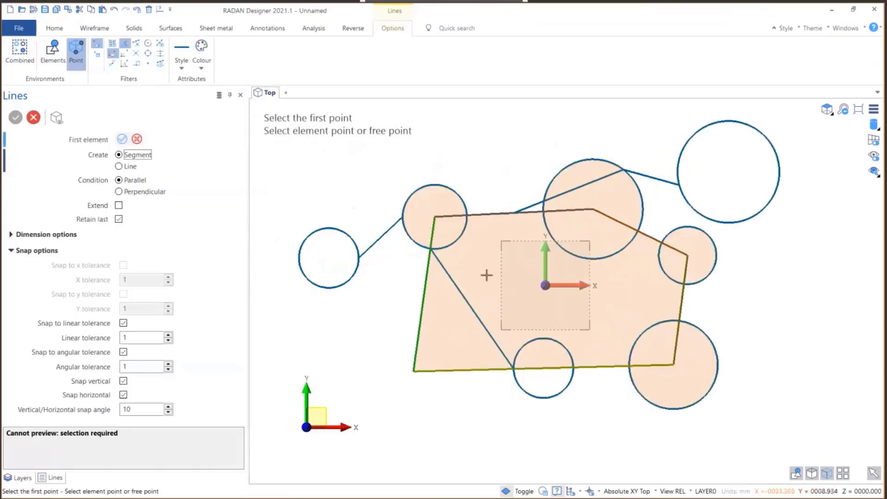
left_click(505, 492)
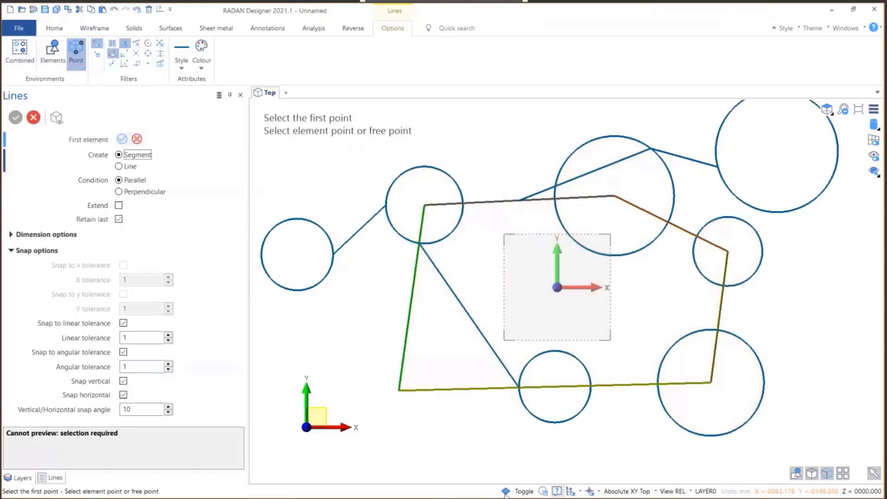
scroll(509, 330, "down", 2)
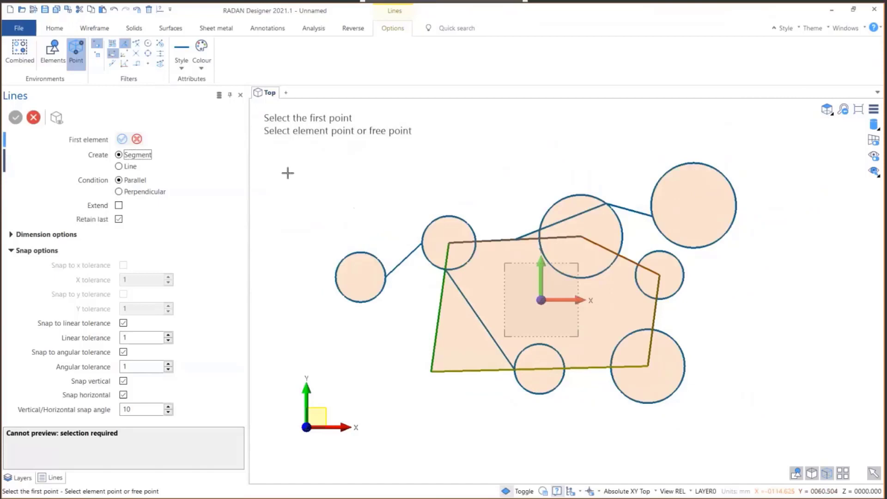
Step: Draw a diagonal line segment from the polygon's lower-left corner to its right corner at the small circle's centre
left_click(103, 28)
left_click(73, 49)
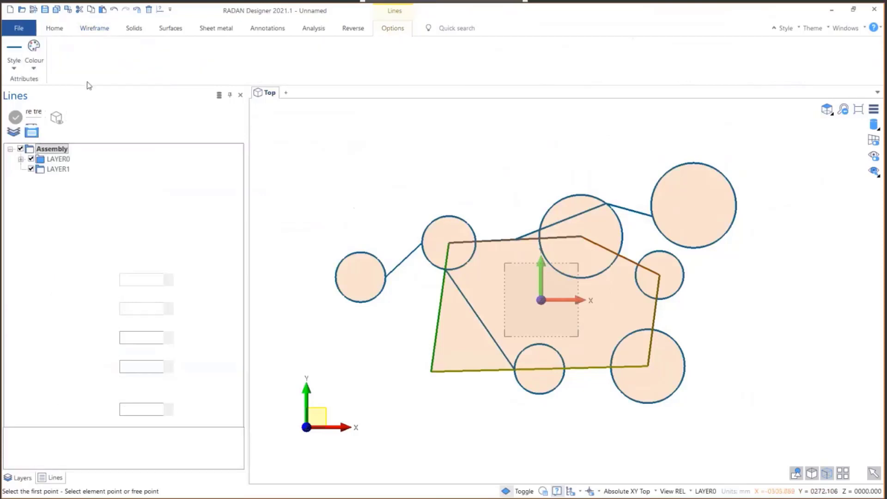
left_click(430, 370)
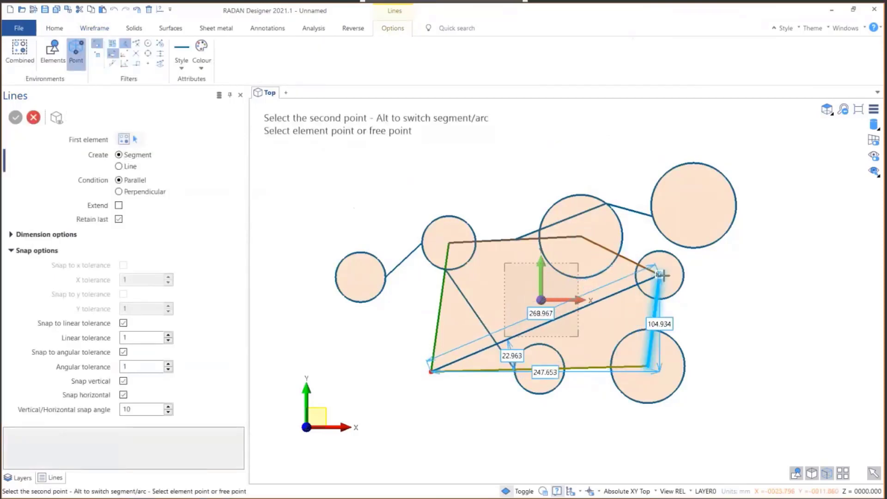
left_click(659, 275)
key("Escape")
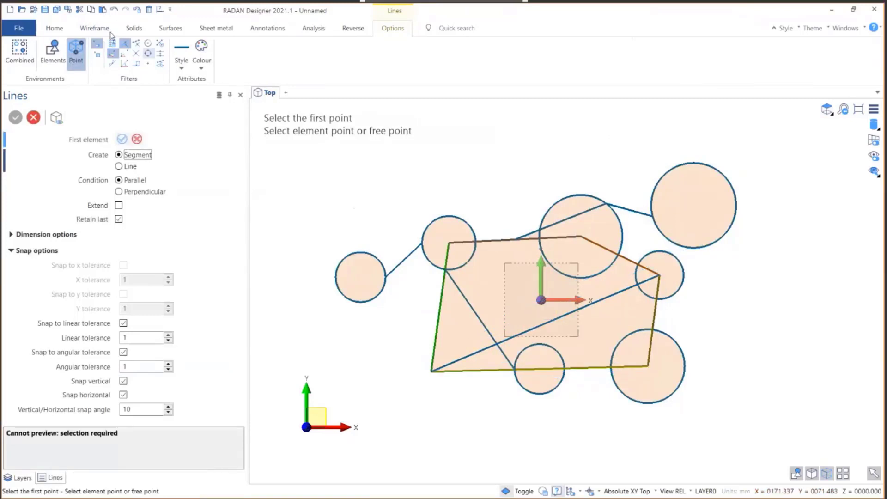
Step: With element selection instead of point snaps, draw a tangent segment across the tops of the far-left and upper-left circles
left_click(77, 67)
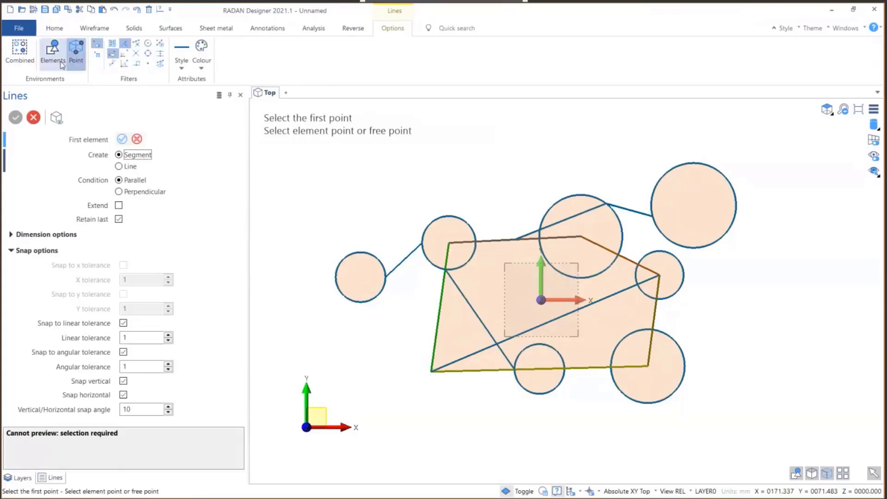
left_click(95, 28)
left_click(75, 50)
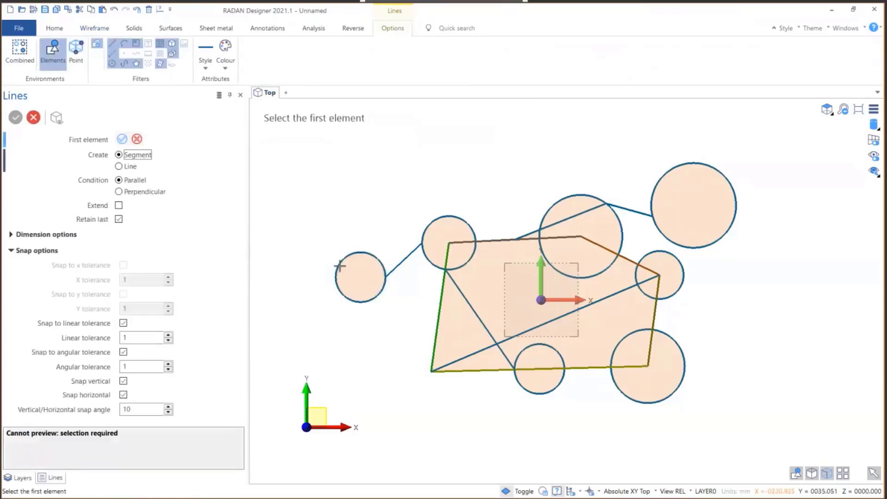
left_click(357, 250)
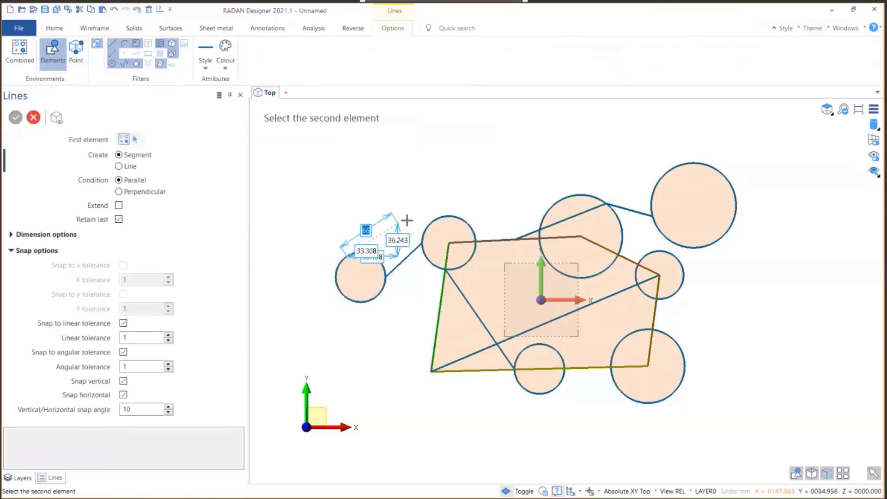
scroll(391, 199, "up", 2)
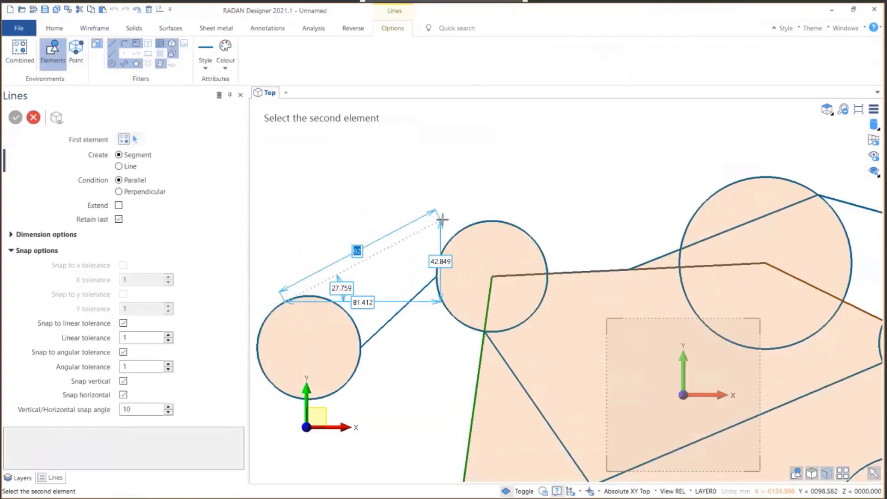
left_click(470, 226)
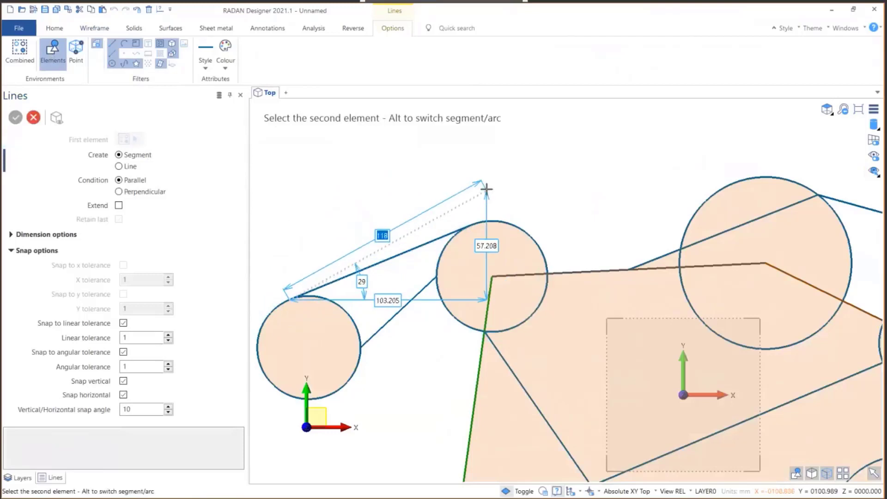
key("Escape")
Step: Draw tangent segments from the free-standing upper-right circle to the lower-right circle, and from the lower-right circle's underside to the bottom circle
scroll(359, 205, "down", 5)
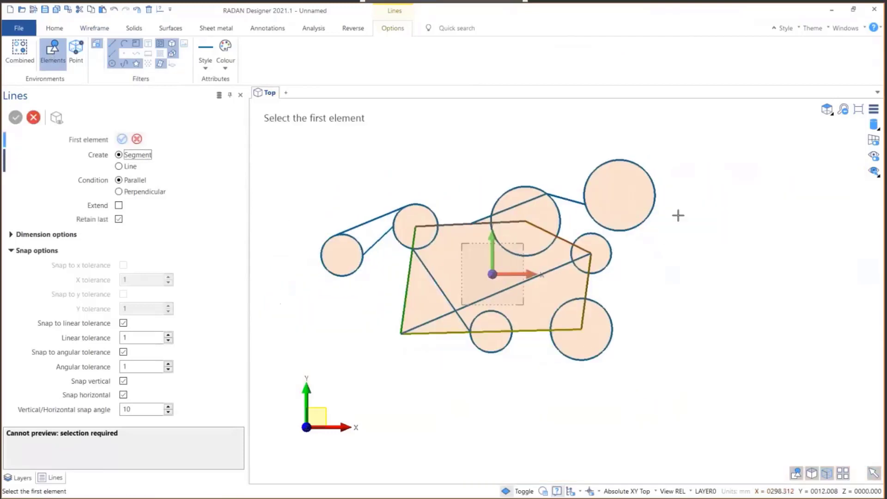
left_click(656, 208)
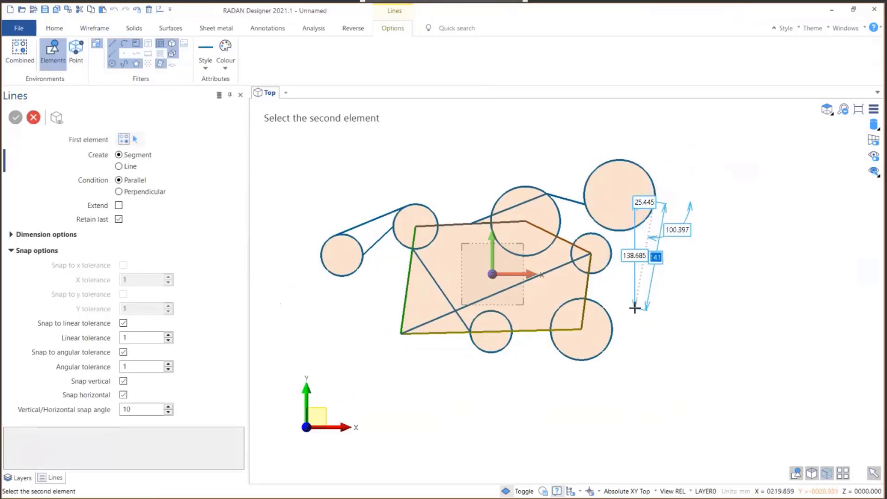
left_click(609, 345)
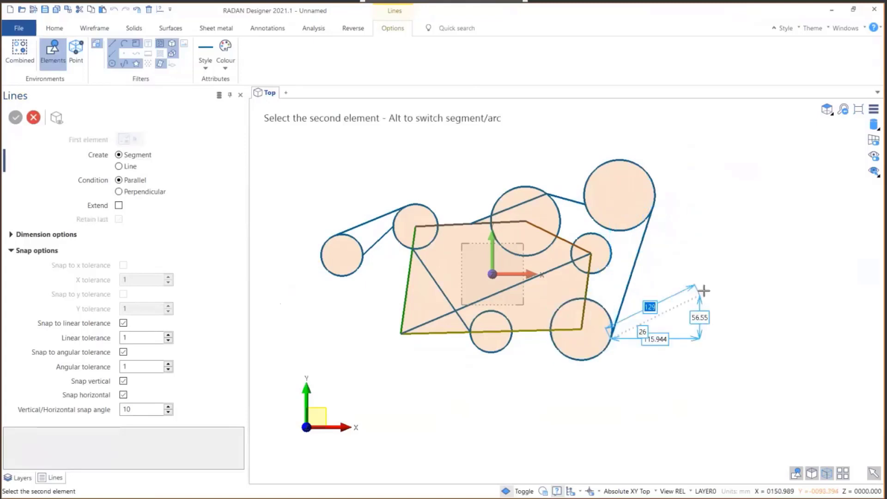
left_click(590, 363)
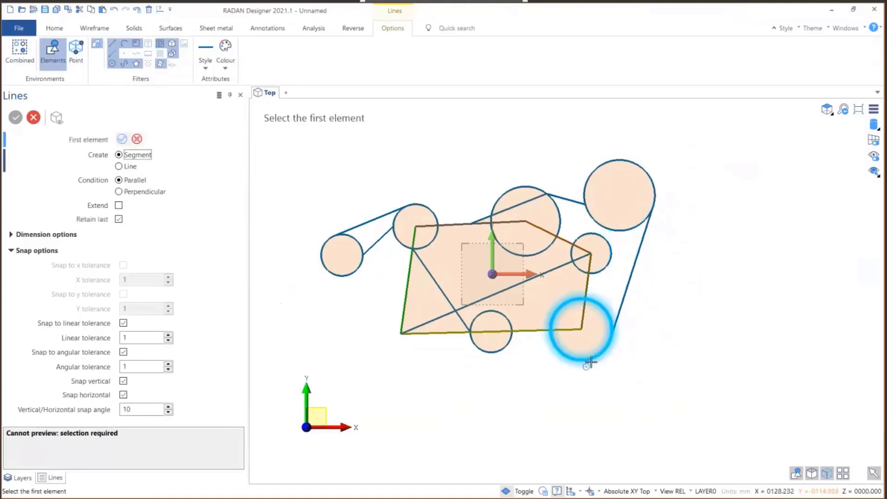
left_click(590, 363)
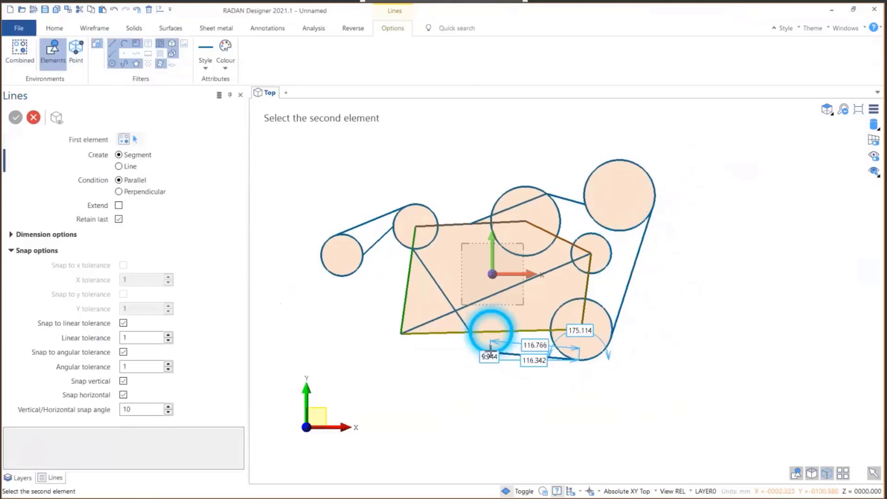
left_click(490, 354)
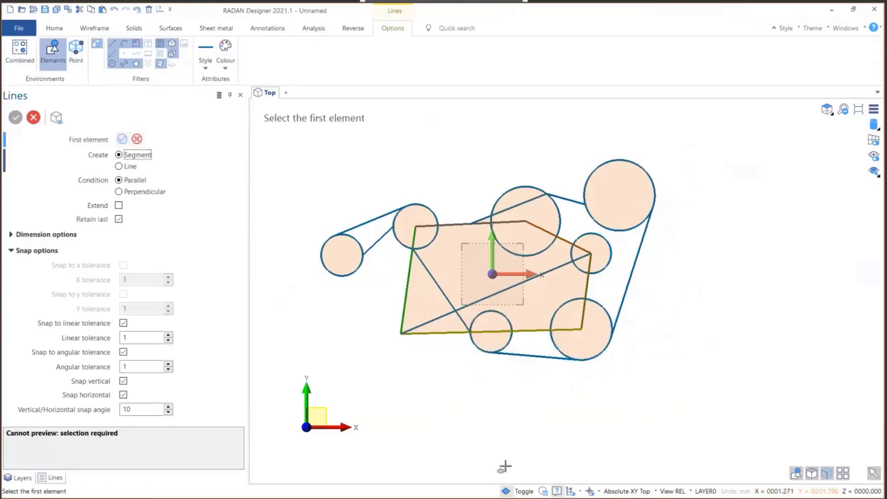
Step: Toggle the closed-region fill off and on again to include the areas enclosed by the new tangent segments
left_click(506, 491)
left_click(506, 491)
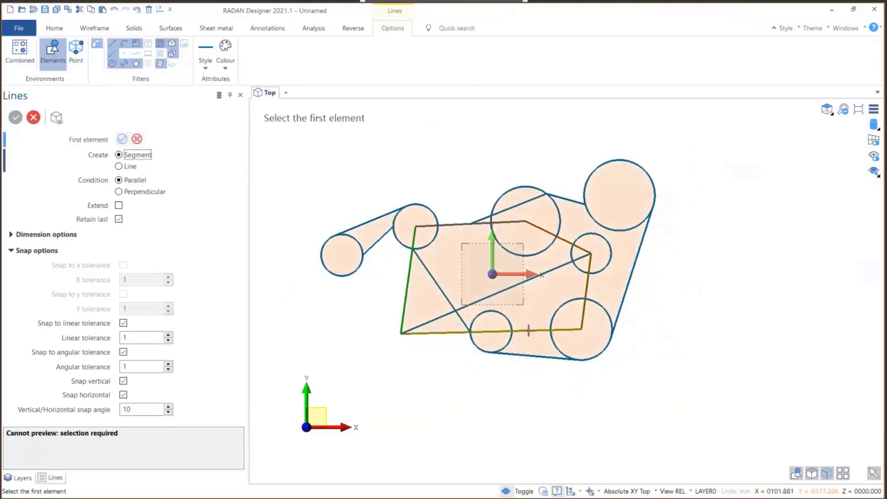
scroll(525, 327, "down", 2)
scroll(419, 241, "up", 2)
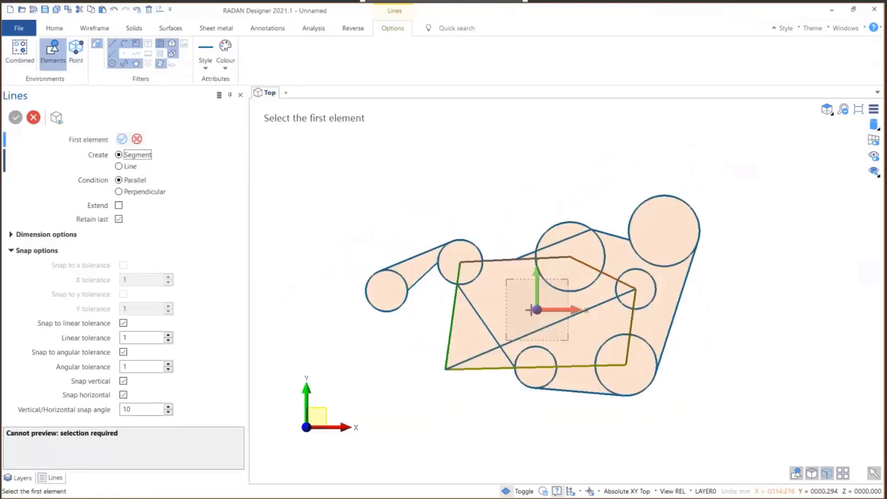
scroll(531, 311, "up", 1)
scroll(633, 319, "down", 2)
scroll(724, 266, "down", 1)
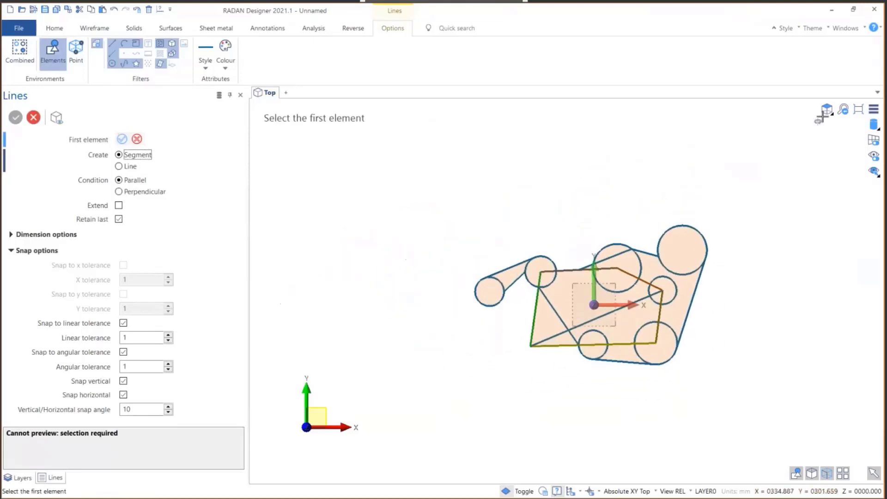
Step: Switch to the front-right isometric view and preview a 127 mm extrusion of the region where the upper-left circle overlaps the polygon
left_click(827, 110)
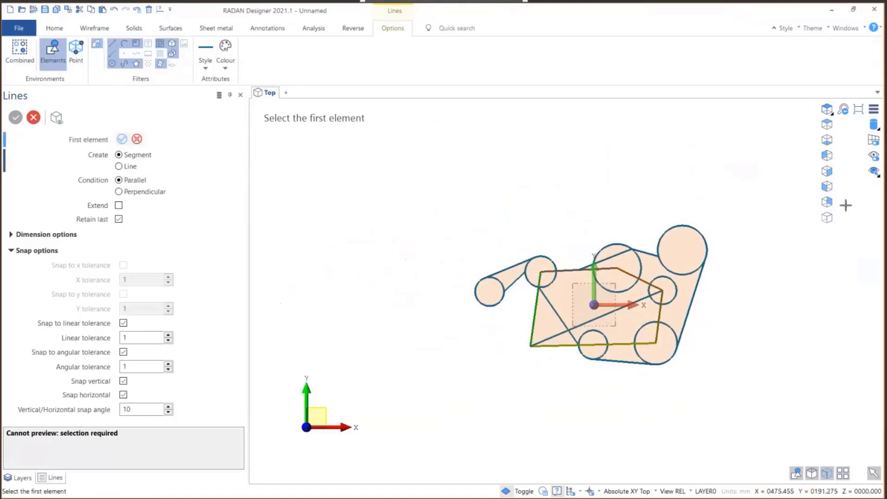
left_click(827, 202)
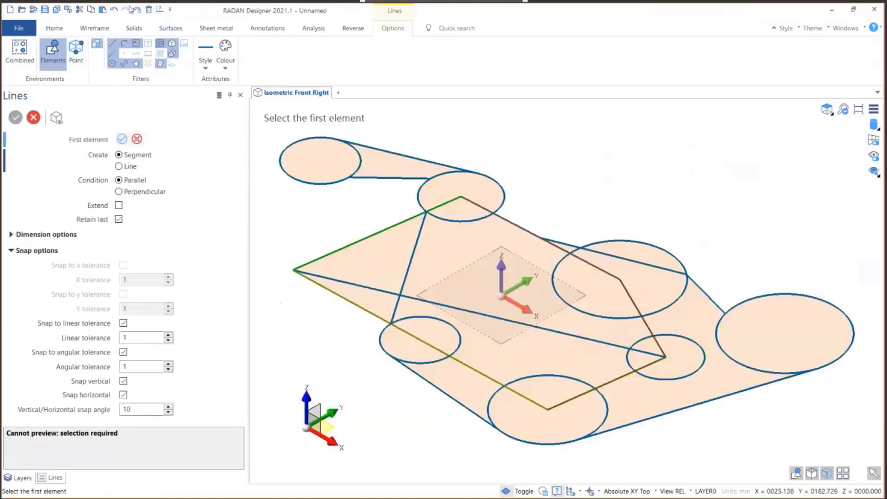
left_click(134, 29)
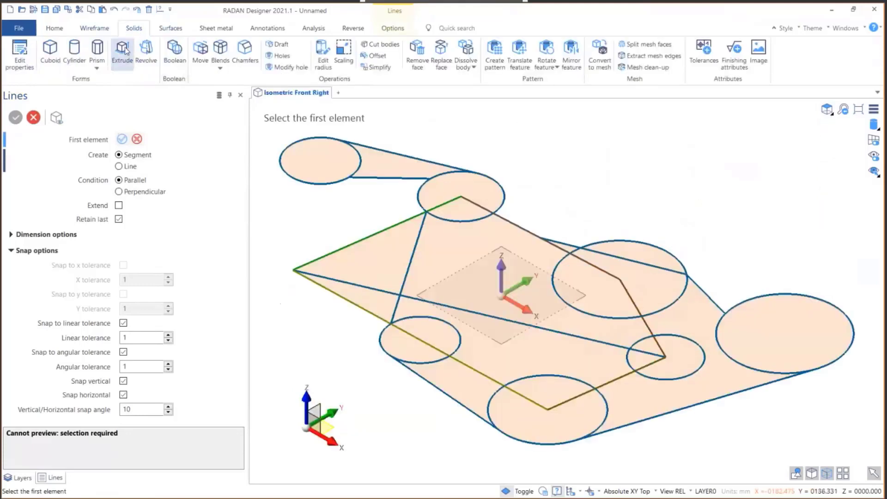
left_click(123, 50)
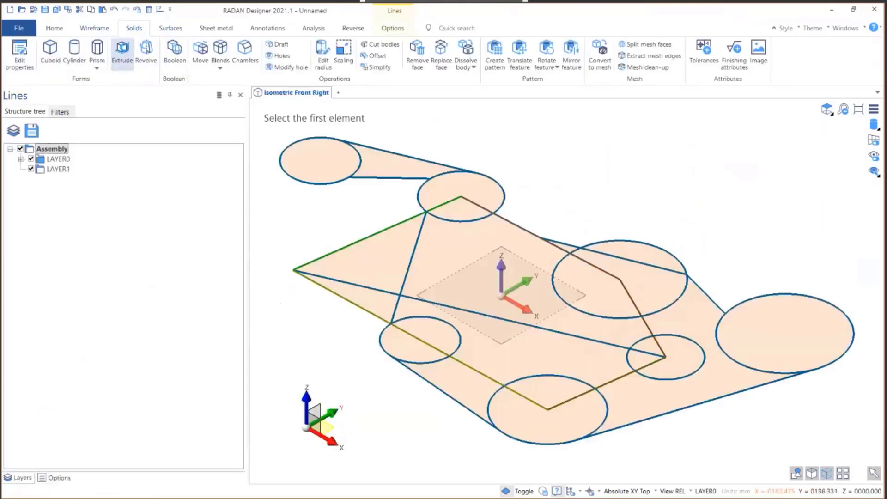
left_click(457, 210)
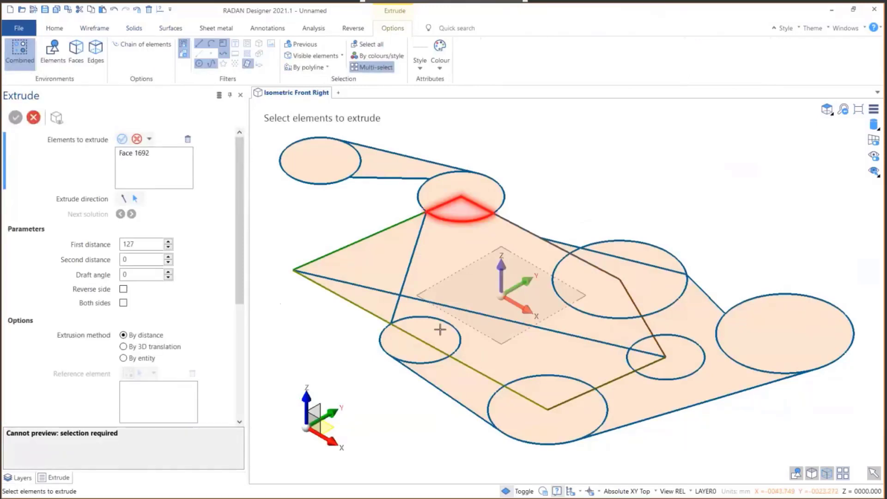
left_click(121, 139)
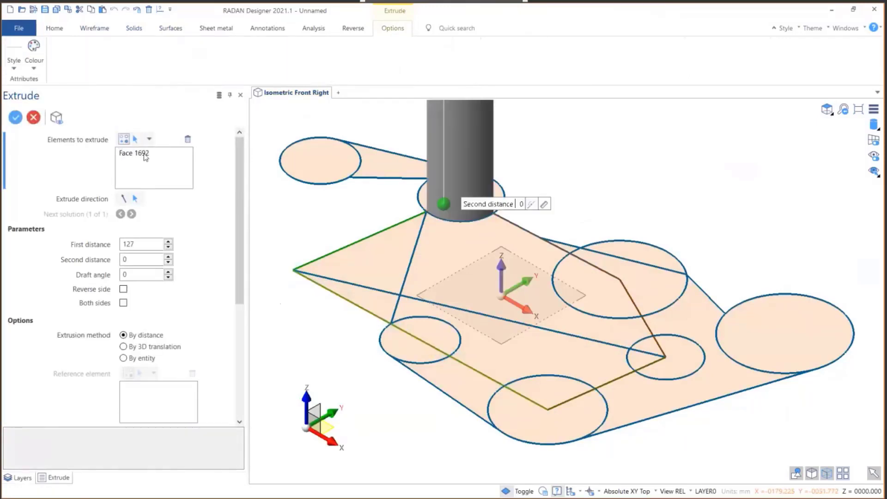
scroll(571, 346, "down", 3)
scroll(574, 332, "up", 1)
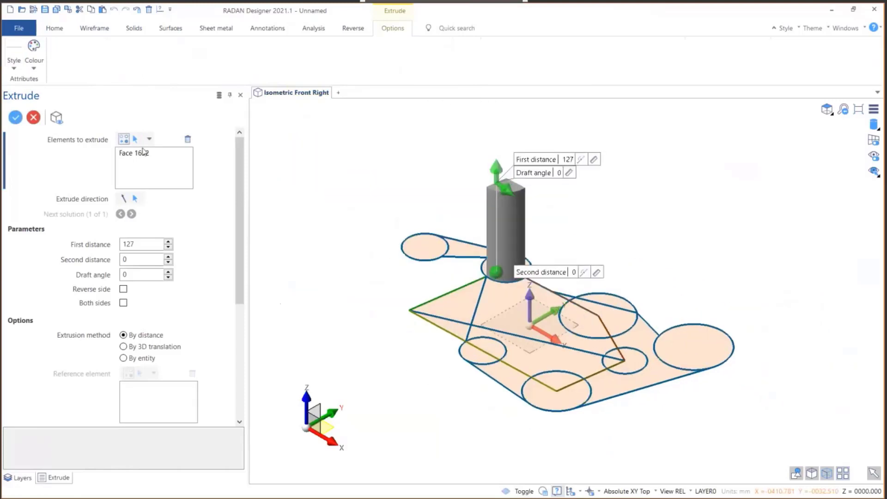
Step: Add the large top circle's overlap and the region below the diagonal to the extrusion, and preview all three at 127 mm
left_click(584, 320)
left_click(583, 320)
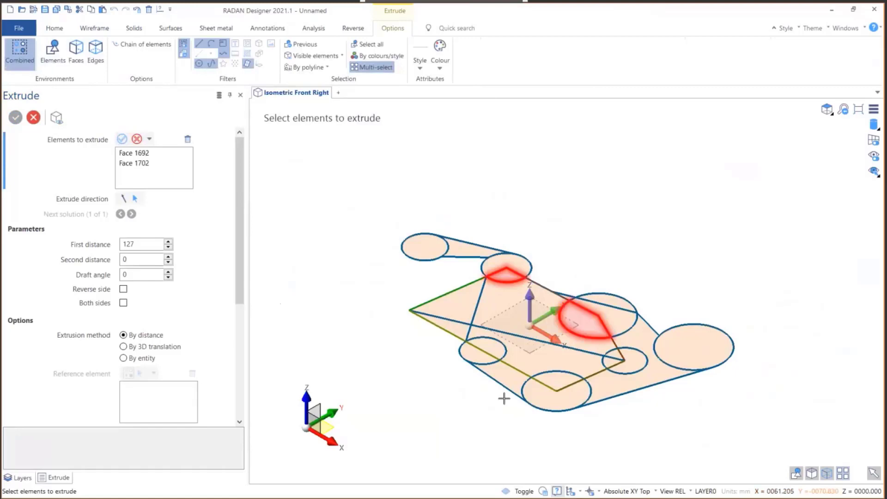
left_click(578, 362)
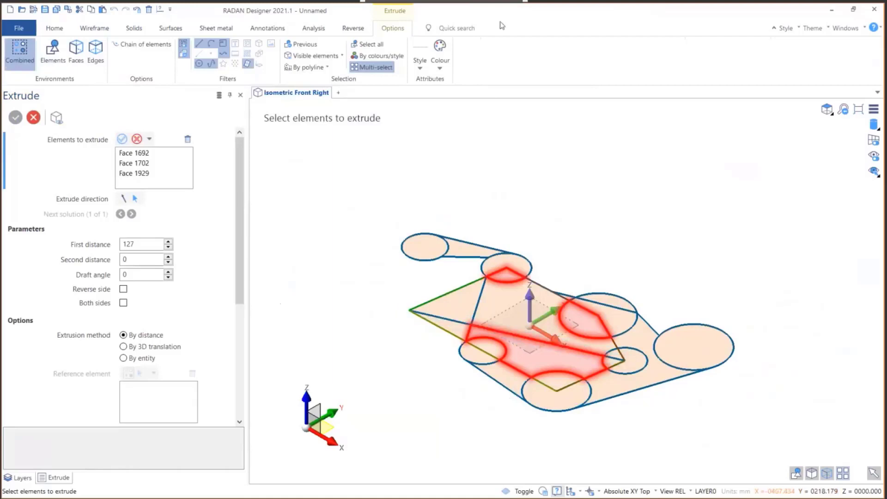
left_click(125, 139)
middle_click_drag(615, 222, 582, 262)
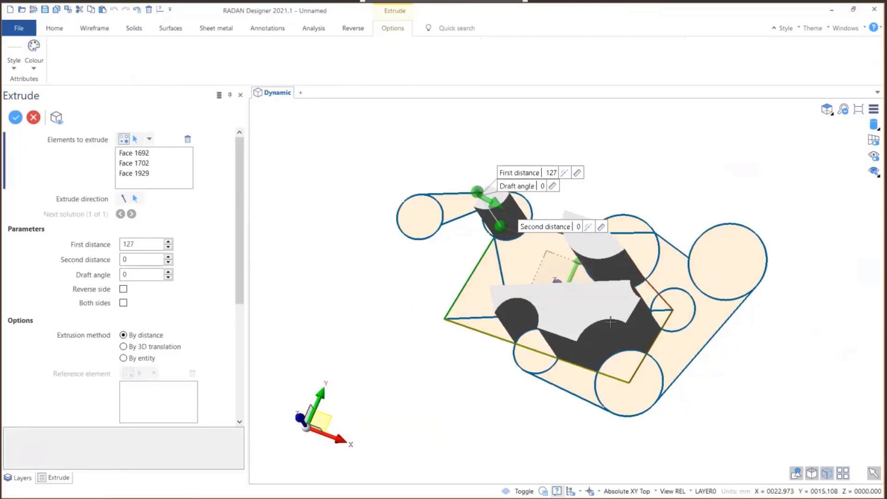
middle_click_drag(673, 251, 638, 236)
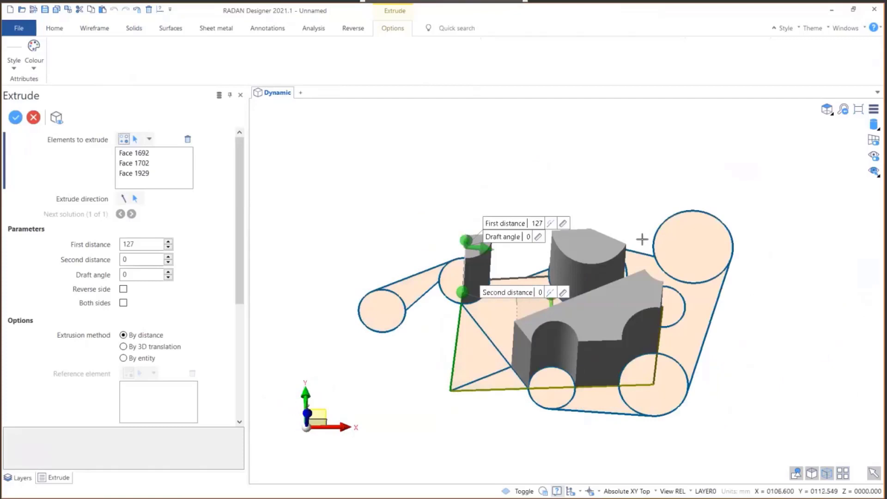
key("alt+Tab")
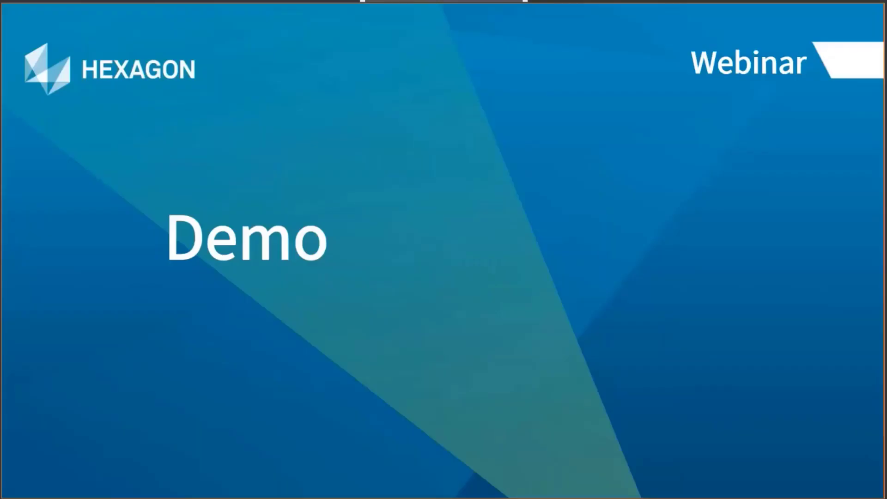
key("Right")
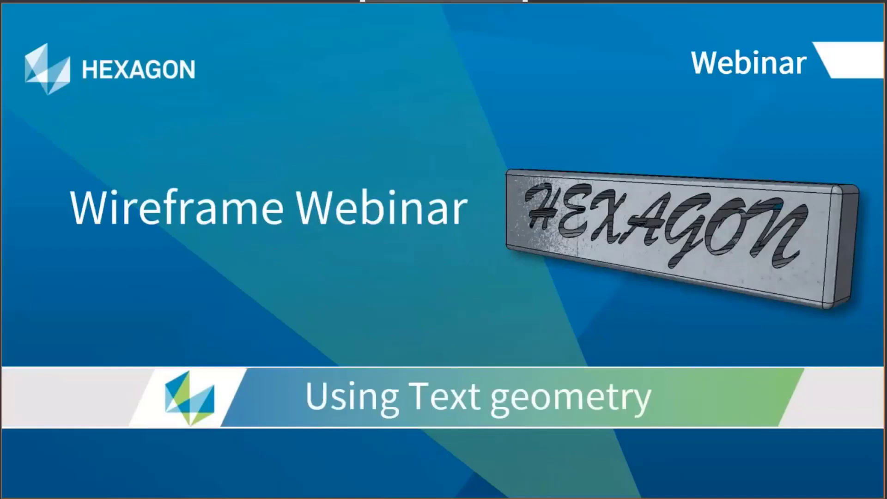
key("Right")
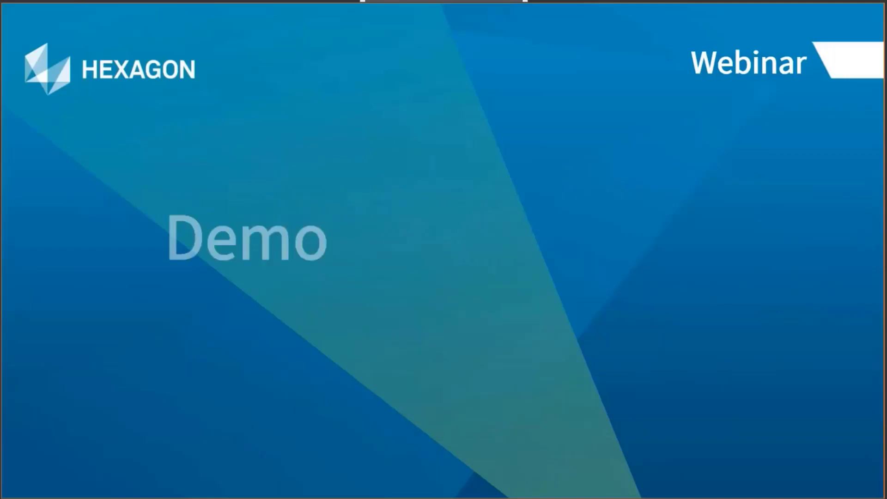
key("alt+Tab")
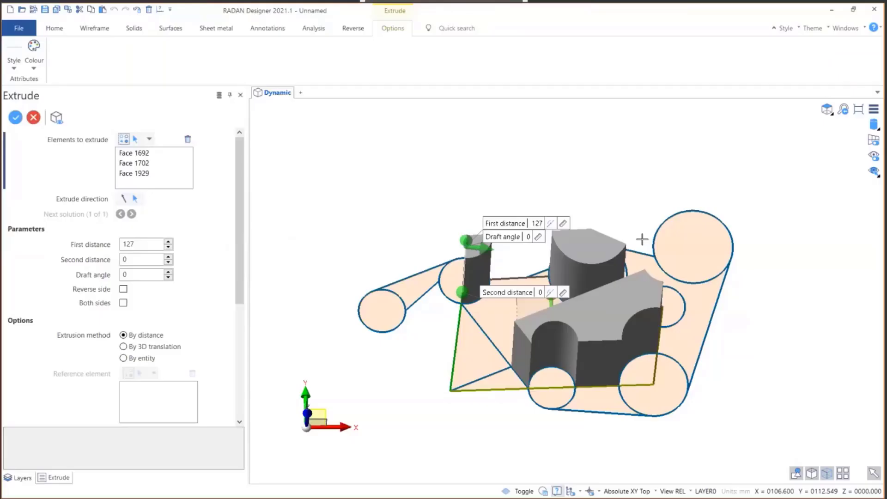
Step: Start a new document without saving the changes to the current one, and switch to the top view
left_click(19, 27)
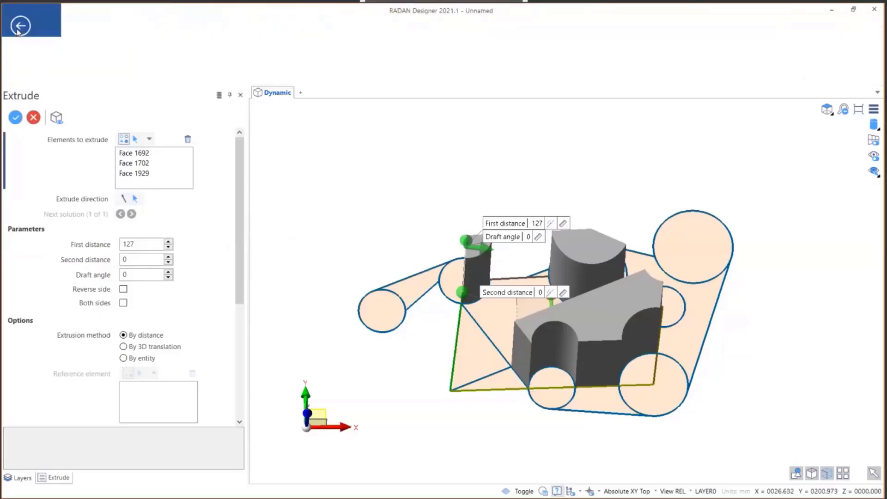
left_click(20, 87)
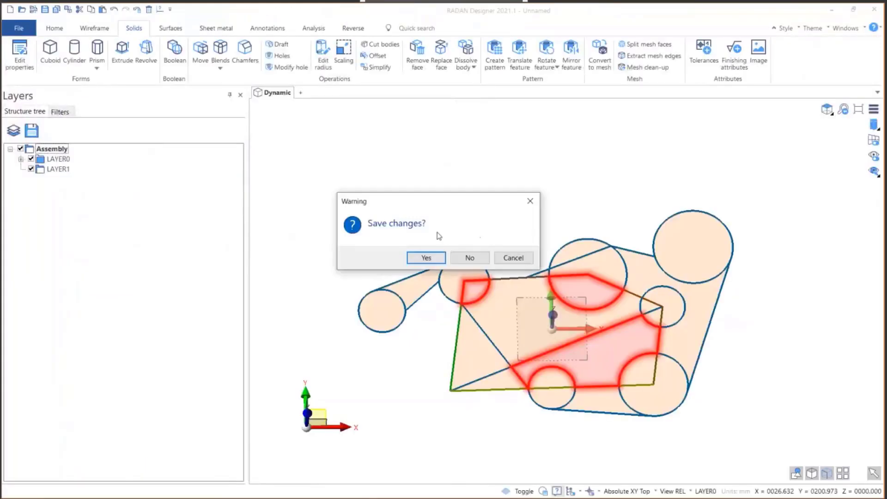
left_click(469, 258)
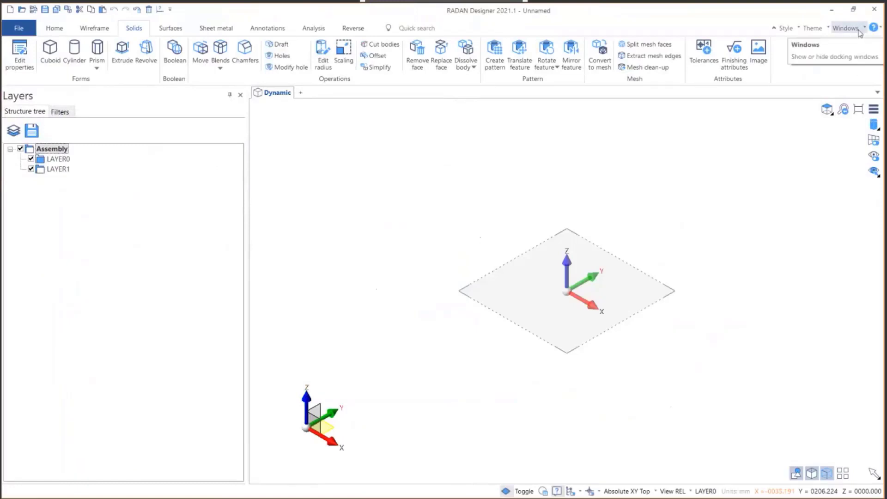
left_click(827, 109)
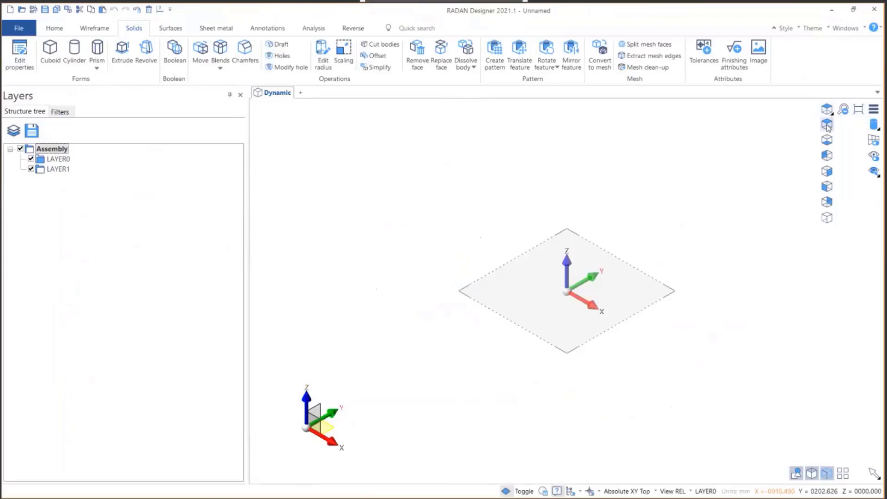
left_click(828, 125)
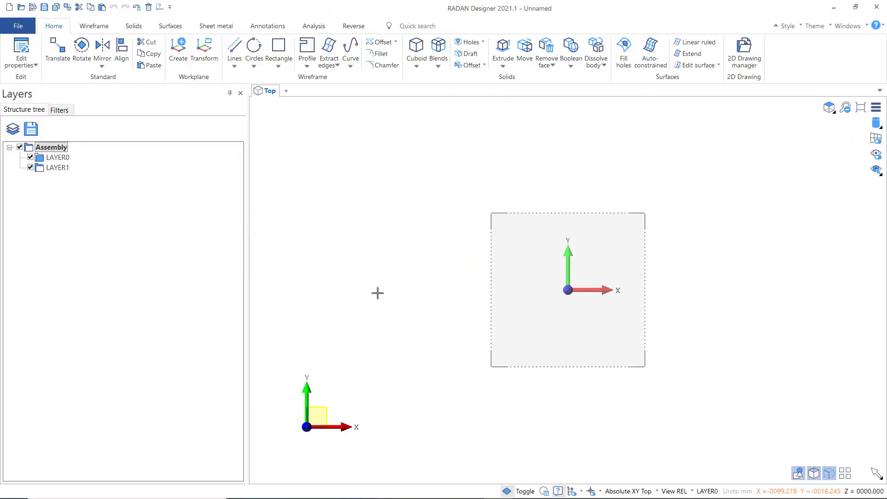
Step: Create the standard text HEXAGON in Lucida Calligraphy with a height of 21, starting left of the origin and slightly below it
left_click(275, 26)
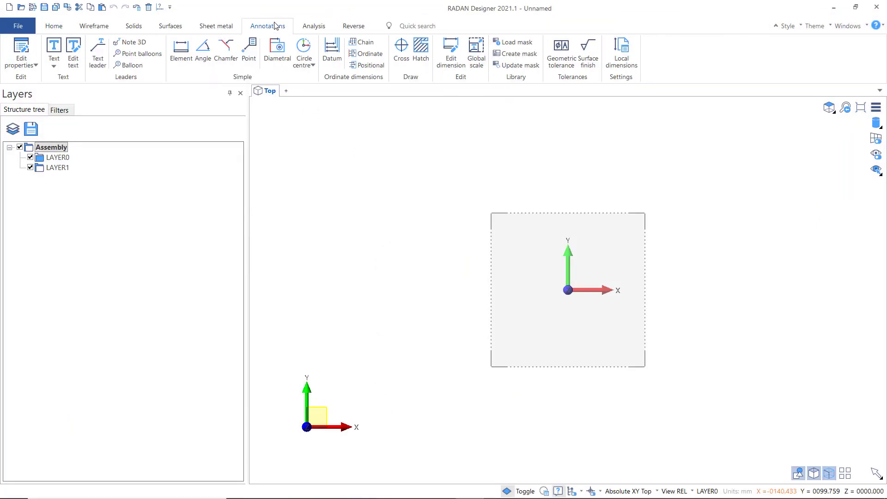
left_click(53, 49)
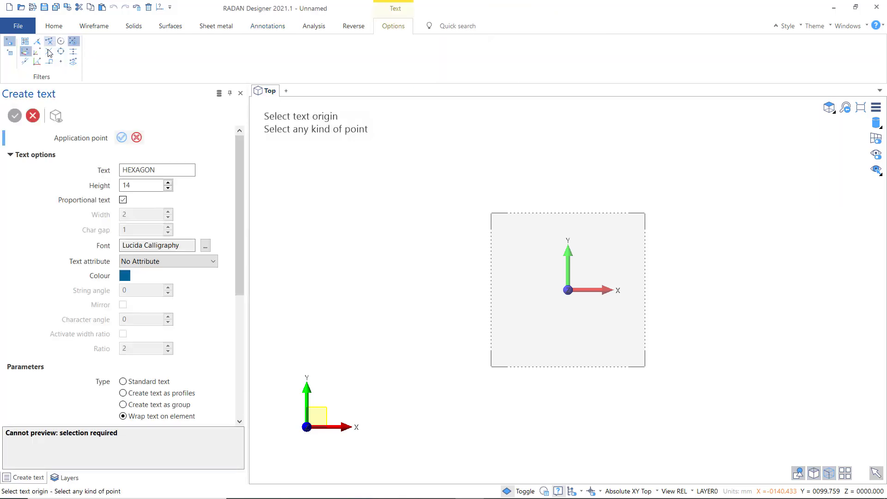
left_click(127, 386)
double_click(146, 181)
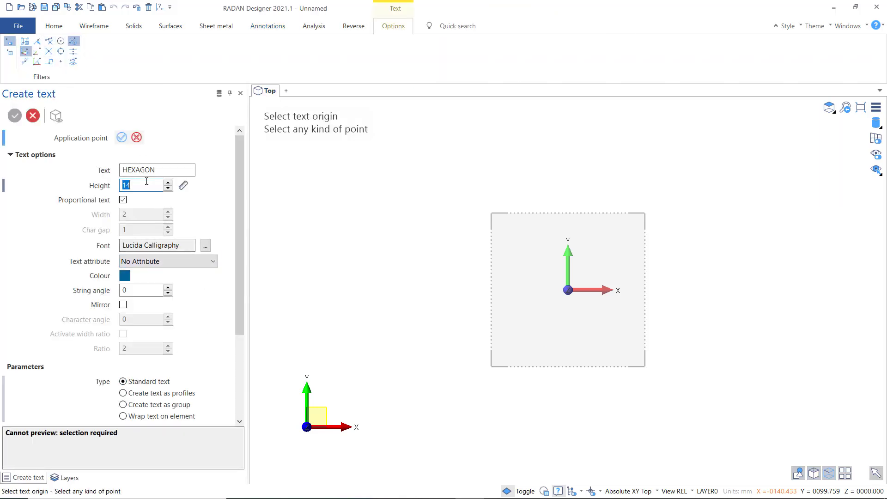
type("21")
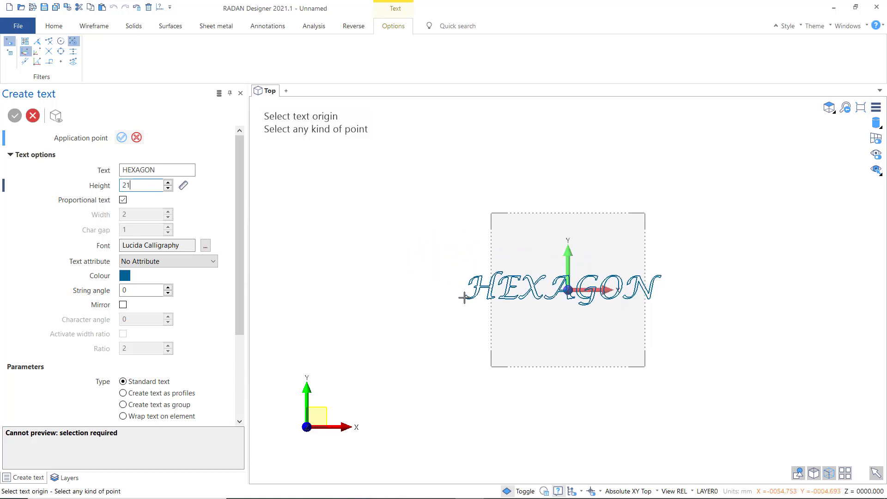
left_click(464, 298)
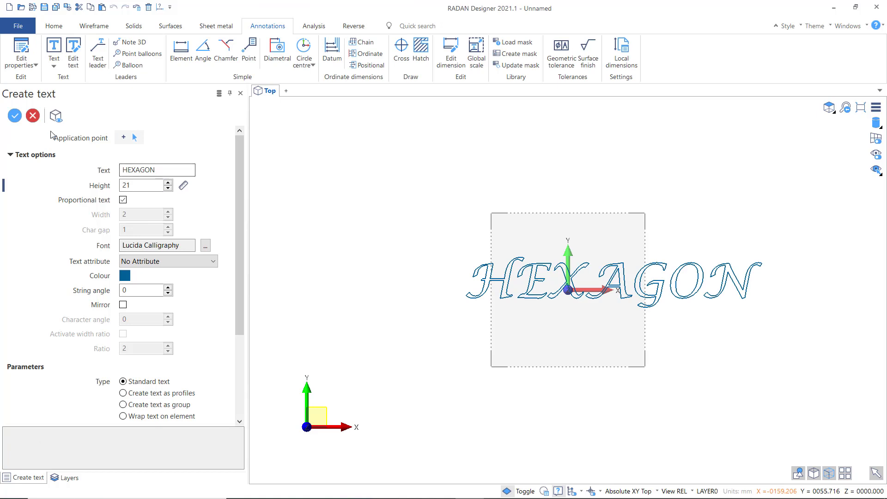
left_click(14, 119)
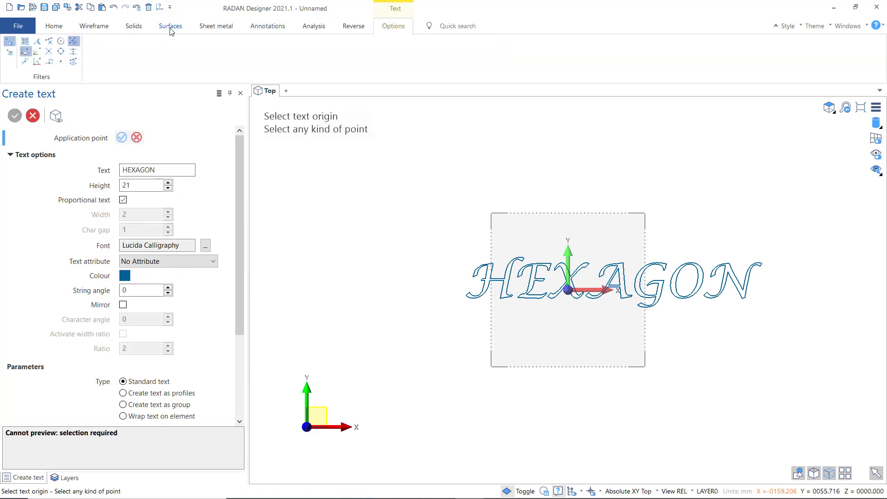
Step: Try to extrude the whole standard text from the front-right isometric view, then return to the top view and undo the text
left_click(132, 26)
left_click(123, 46)
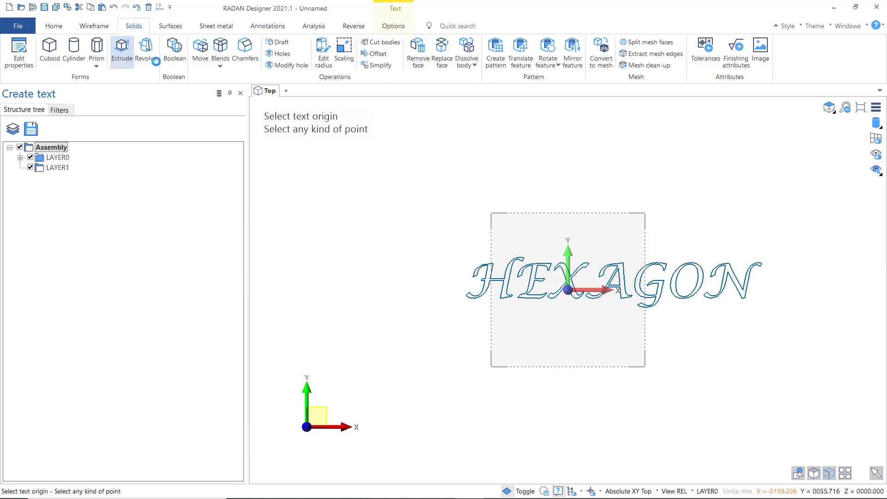
left_click(830, 107)
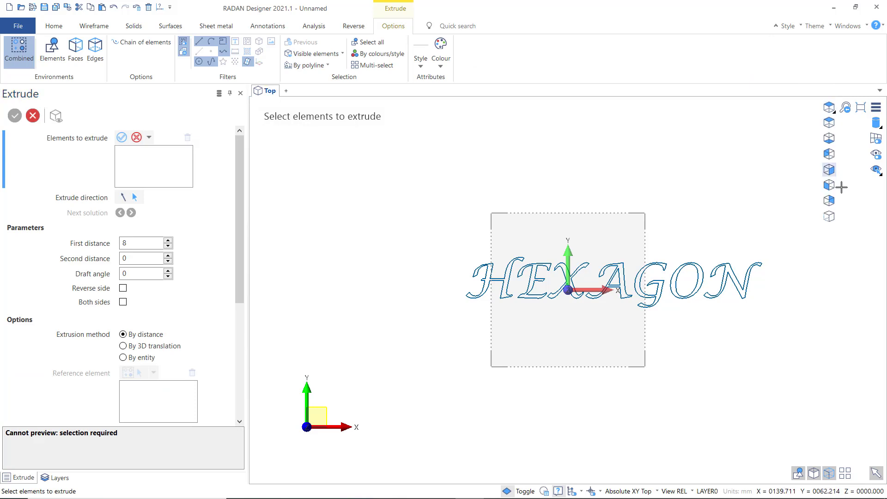
left_click(830, 215)
scroll(660, 220, "down", 1)
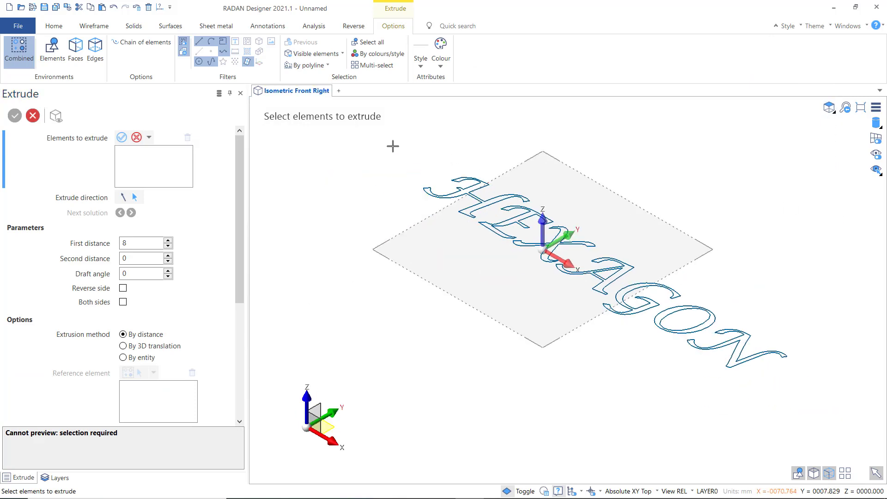
left_click_drag(393, 146, 827, 406)
left_click(829, 108)
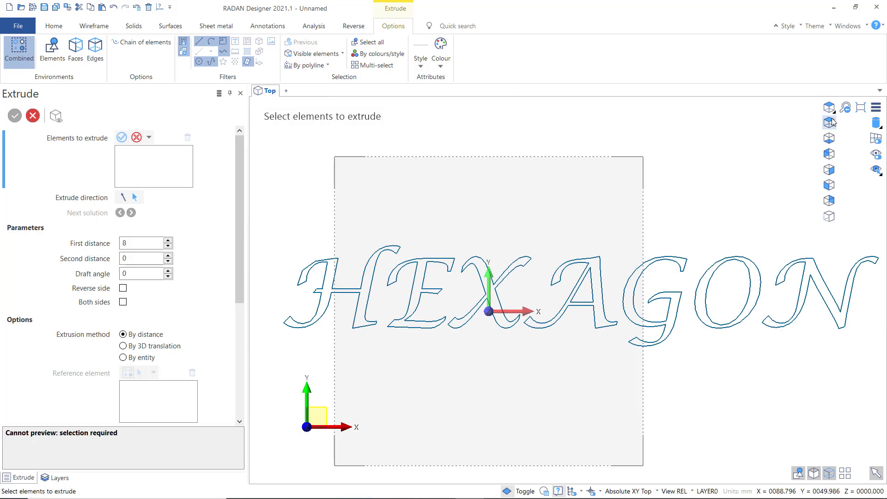
left_click(113, 7)
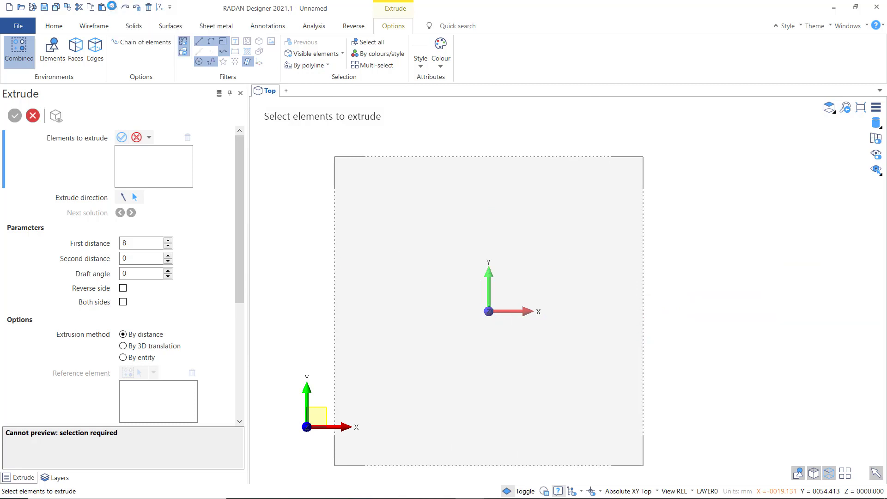
Step: Create the HEXAGON text as profiles, starting left of the origin and slightly below it, and leave the text command
left_click(259, 27)
left_click(56, 48)
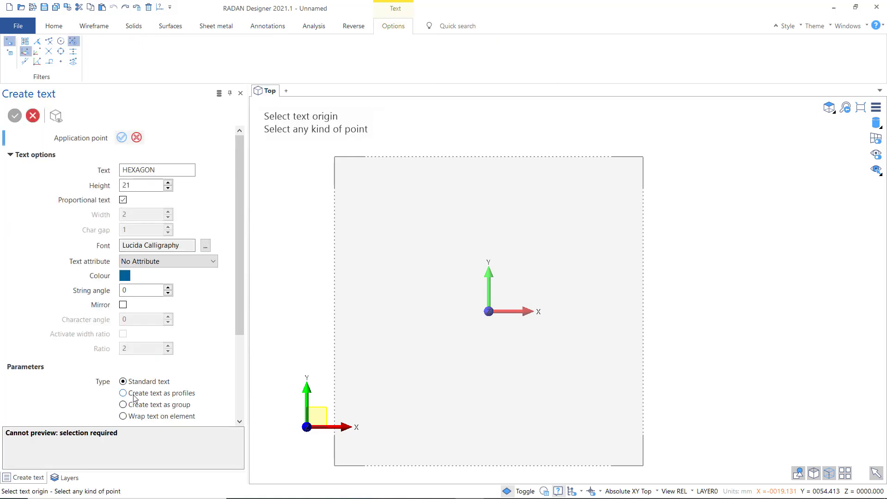
left_click(124, 393)
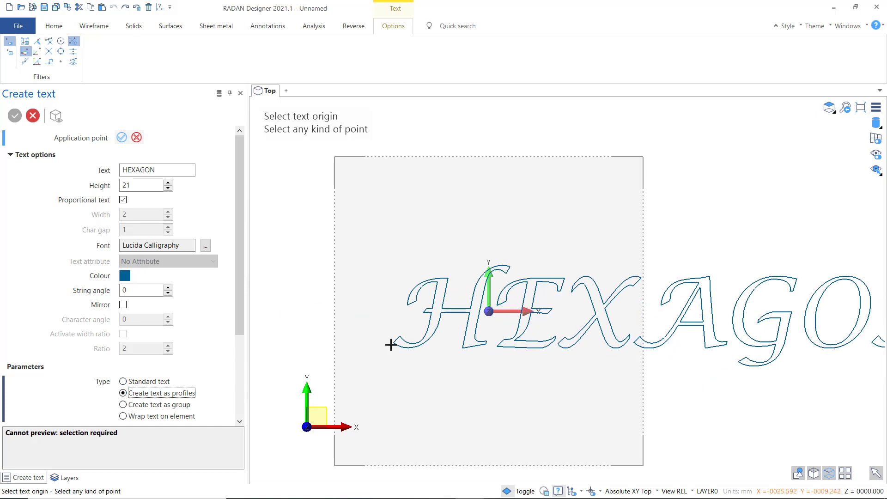
scroll(298, 305, "down", 3)
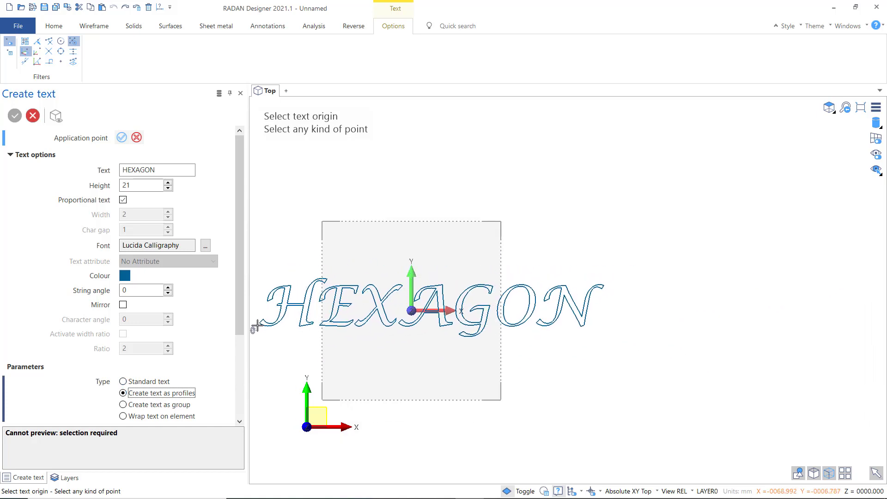
left_click(258, 324)
right_click(323, 148)
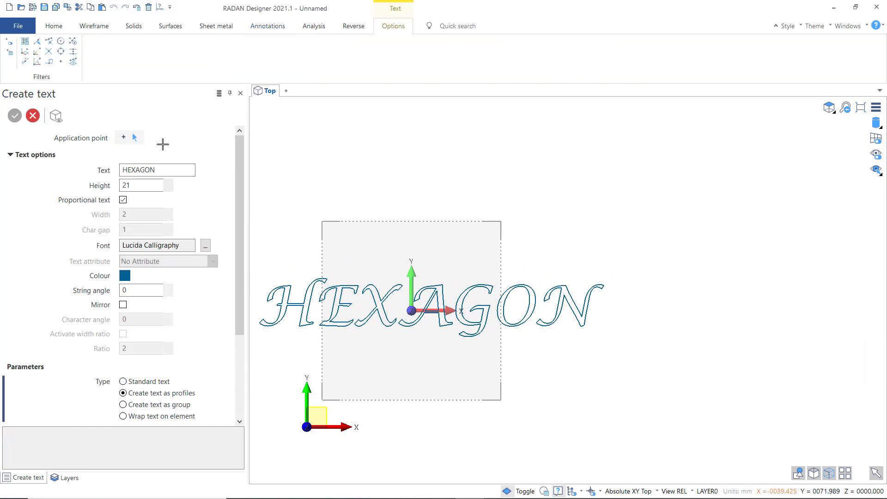
left_click(32, 116)
scroll(600, 227, "down", 1)
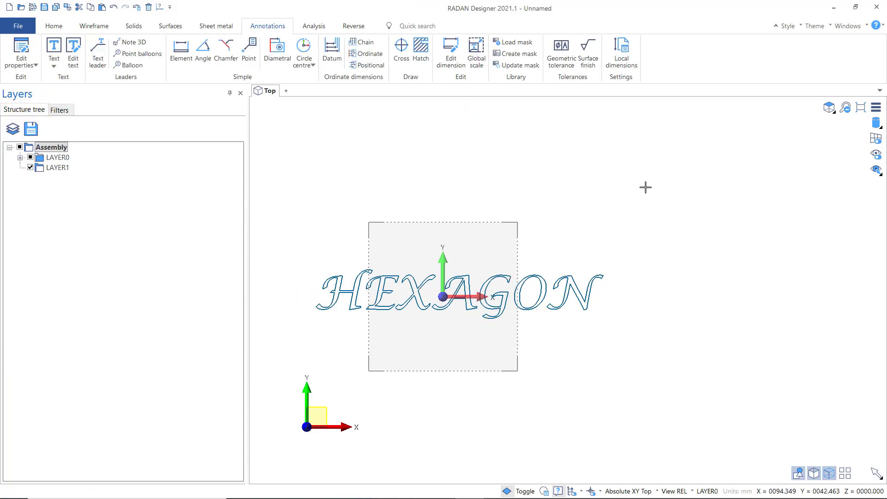
Step: Extrude all the HEXAGON letter profiles by 8 mm, working in the front-right isometric view
left_click(830, 107)
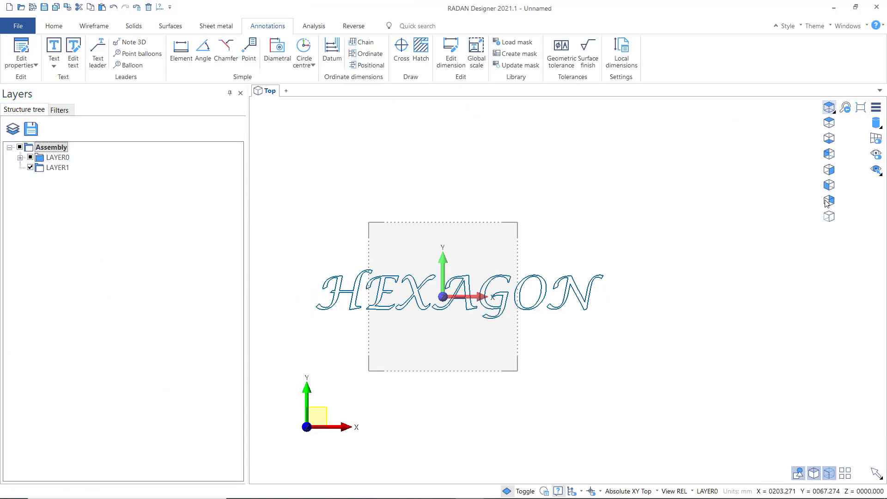
left_click(830, 216)
scroll(463, 258, "down", 1)
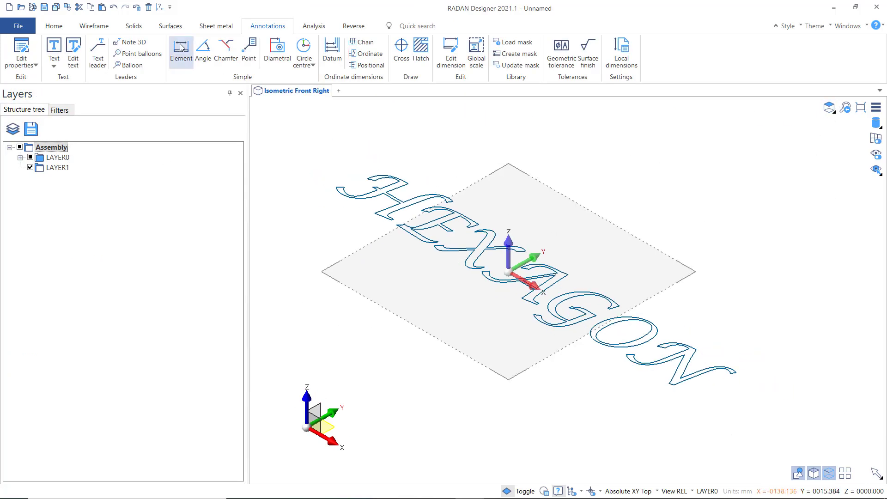
left_click(135, 26)
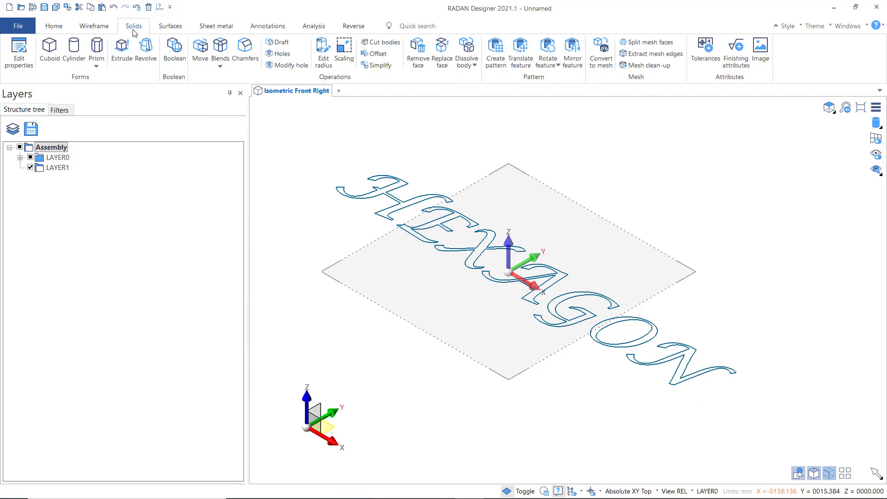
left_click(121, 52)
left_click_drag(324, 156, 795, 412)
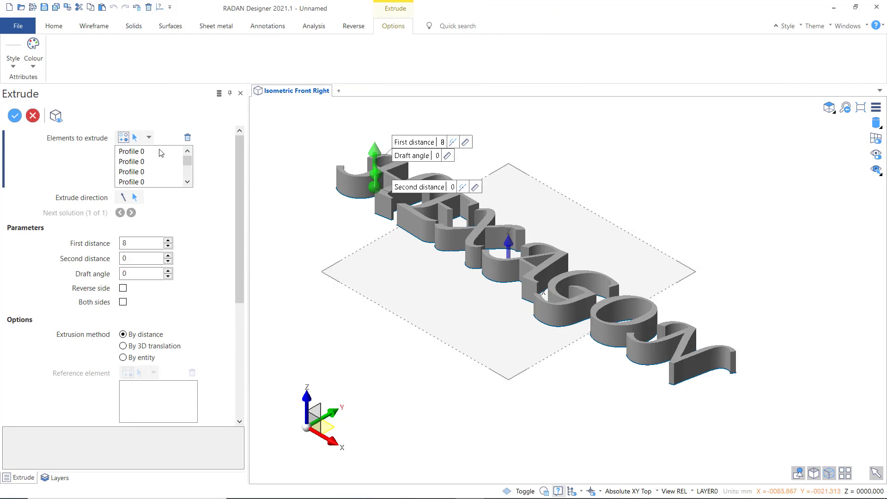
left_click(14, 115)
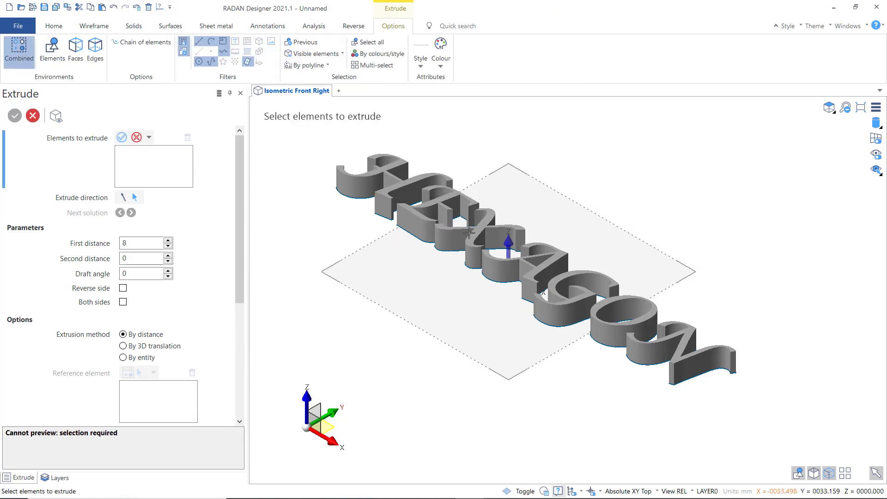
Step: Inspect the extruded letters from an oblique angle, then undo their extrusion and return to the top view
mouse_move(475, 229)
middle_mouse_down()
mouse_move(492, 263)
mouse_move(479, 290)
mouse_move(456, 275)
mouse_move(493, 262)
middle_mouse_up()
mouse_move(476, 278)
middle_mouse_down()
mouse_move(463, 287)
mouse_move(438, 265)
middle_mouse_up()
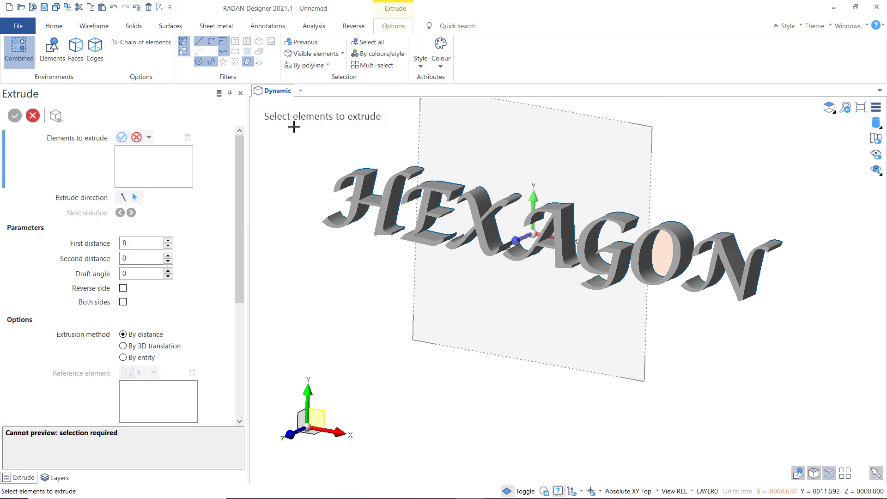
left_click(113, 7)
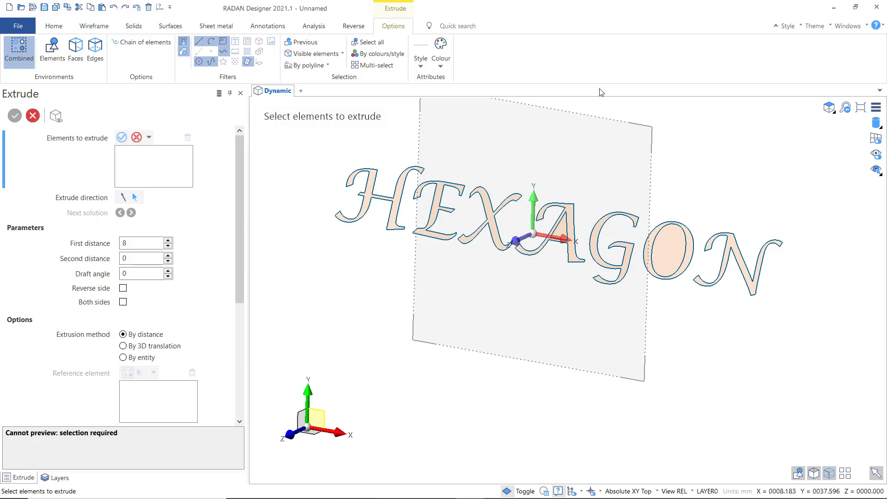
left_click(829, 108)
left_click(830, 123)
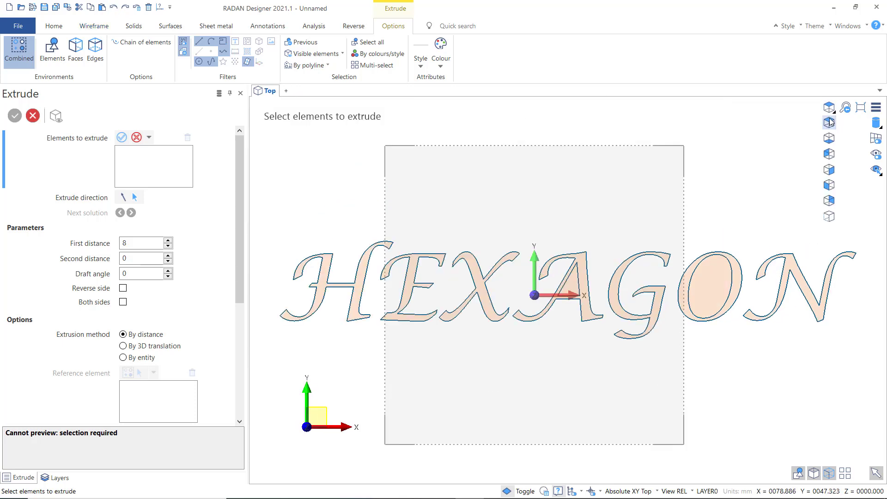
Step: Set up a wireframe rectangle created from two points with the corner as application point
left_click(93, 26)
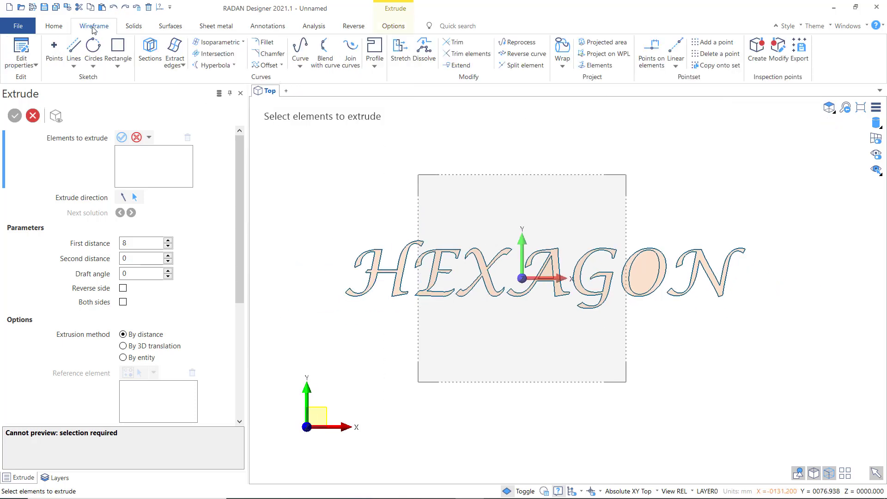
left_click(118, 47)
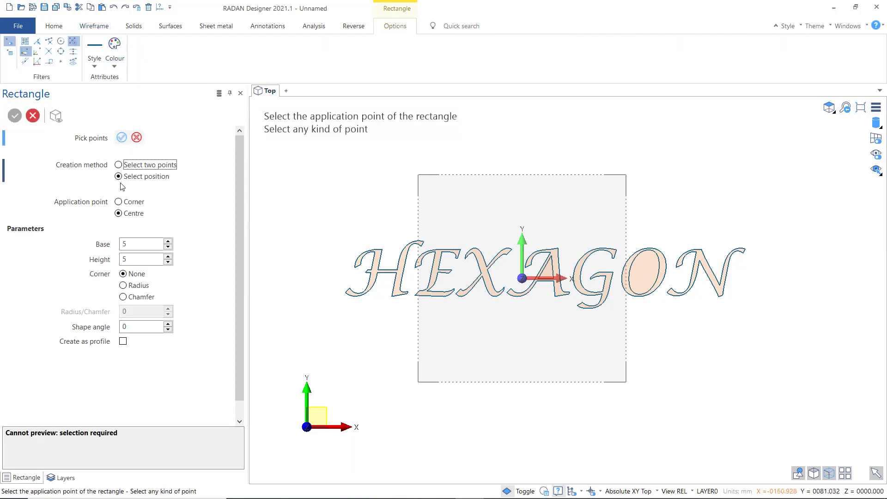
left_click(119, 165)
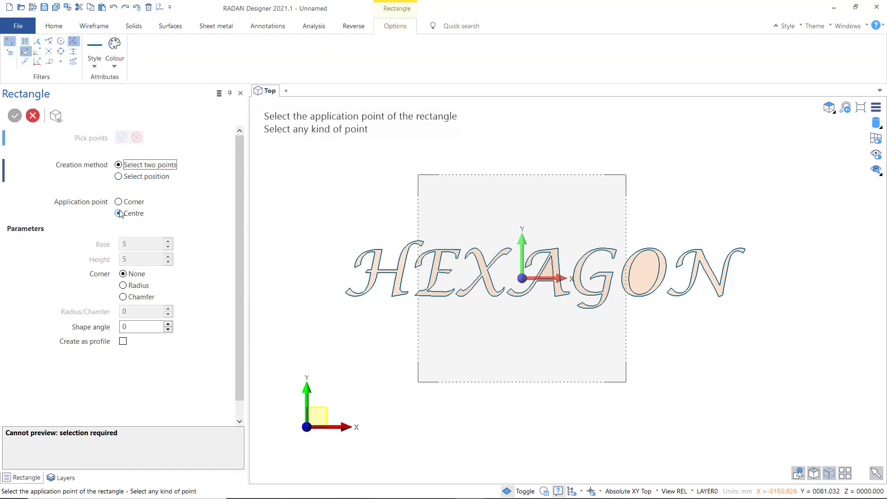
left_click(118, 203)
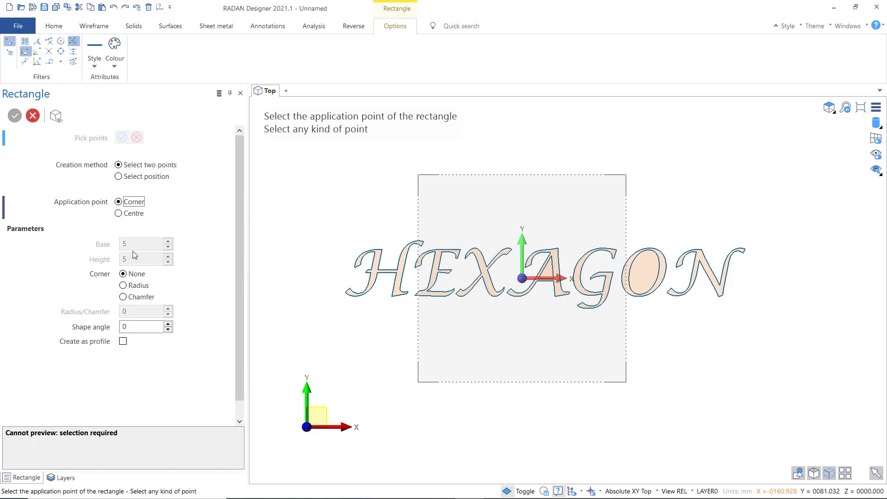
Step: Try to frame the HEXAGON text with a rectangle about 165 by 27 mm, then undo it
left_click(335, 238)
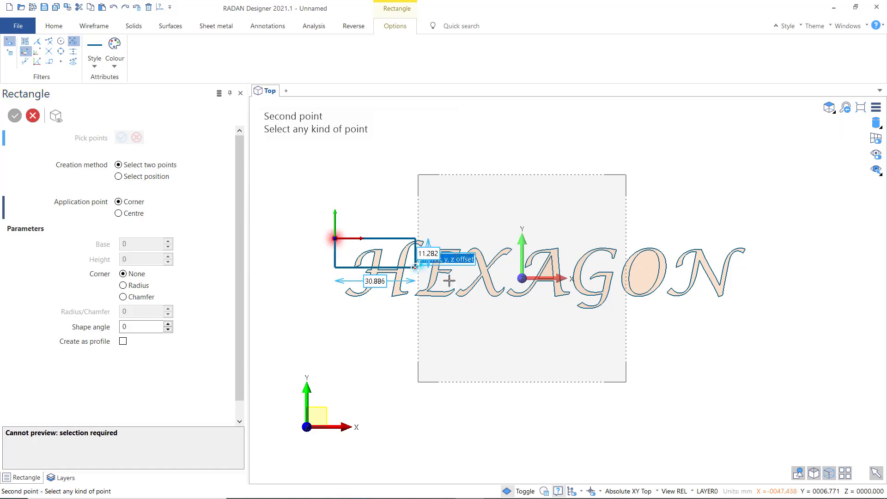
left_click(764, 310)
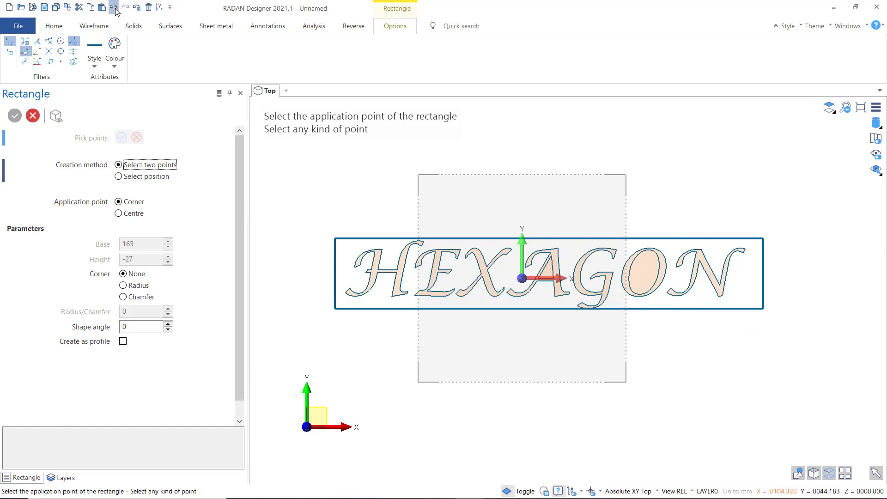
key("ctrl+z")
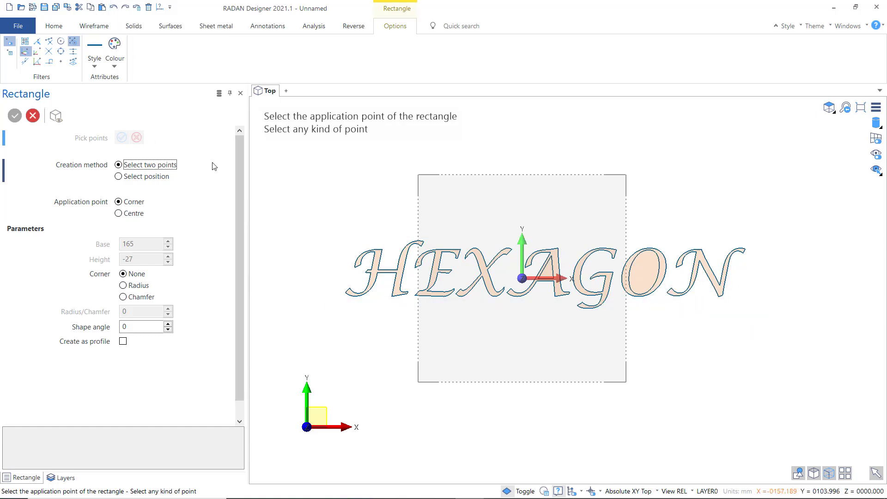
Step: Draw a rectangle about 163 by 32 mm around the whole HEXAGON text and leave the rectangle command
left_click(335, 232)
left_click(760, 315)
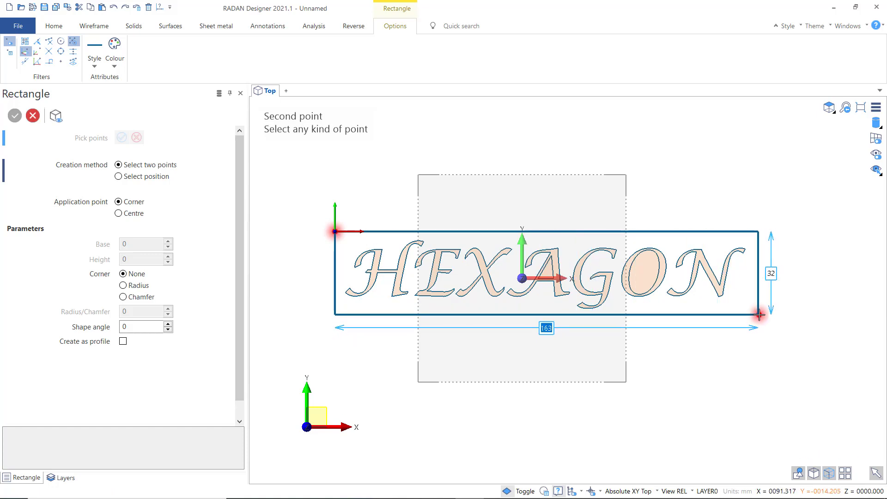
left_click(33, 116)
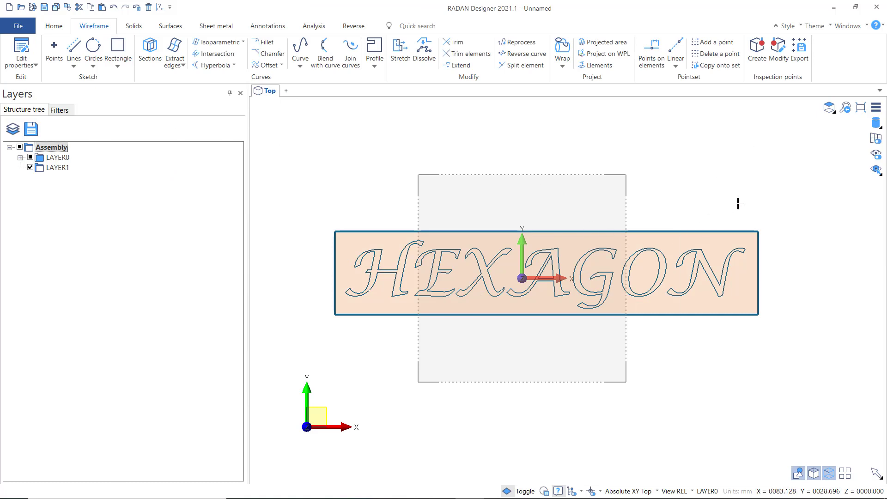
Step: Preview an 8 mm extrusion of the rectangular region surrounding the letters, starting from the front-right isometric view
left_click(829, 108)
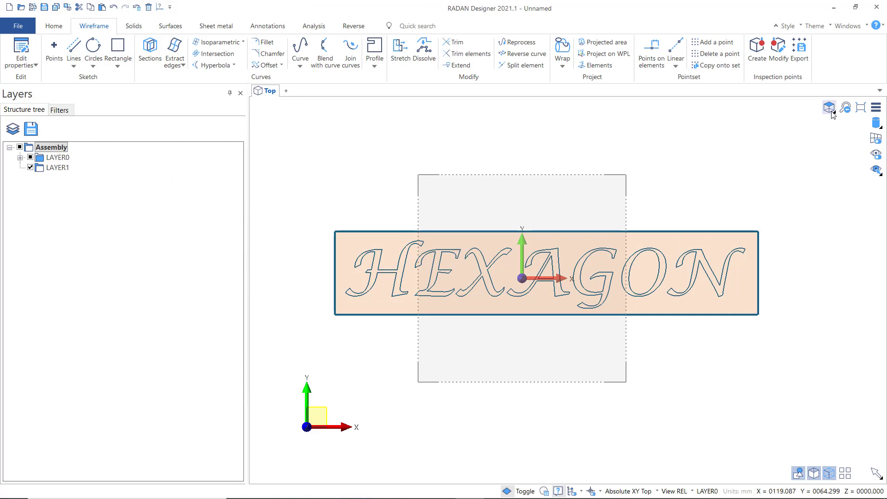
left_click(831, 216)
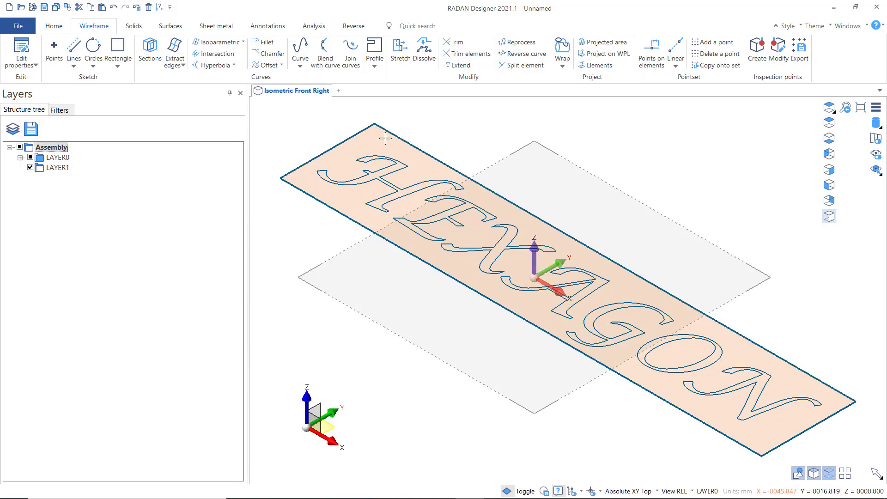
left_click(134, 26)
left_click(122, 48)
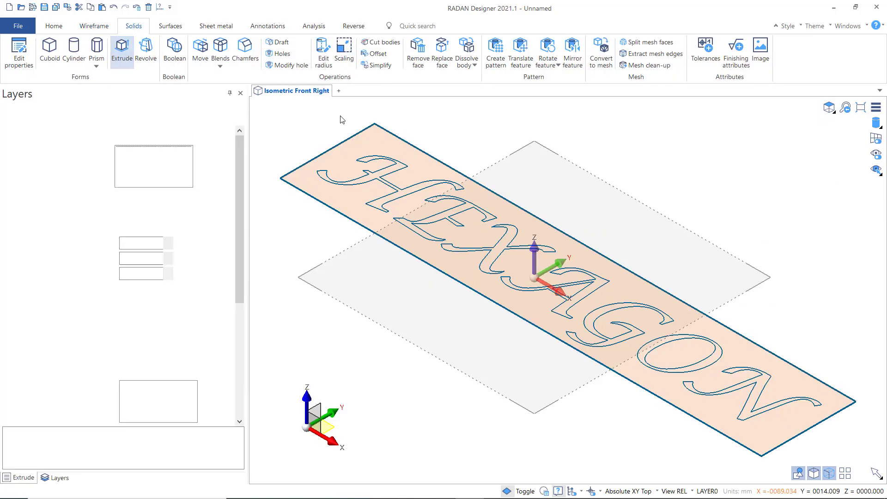
left_click(370, 145)
scroll(383, 281, "down", 1)
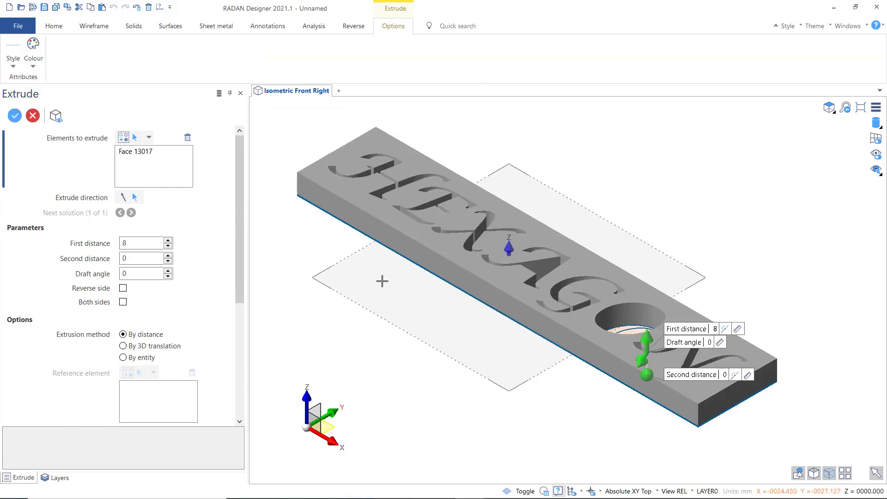
middle_click_drag(380, 169, 510, 273)
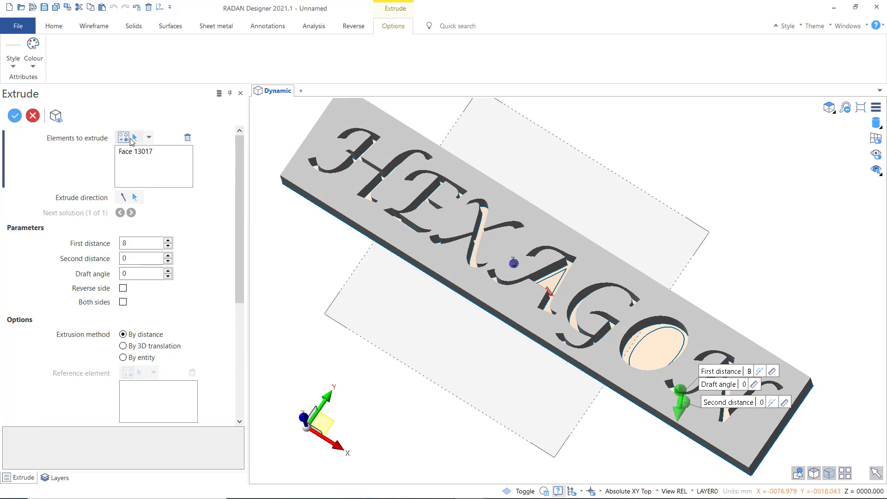
Step: Add the enclosed regions inside the letters A and O to the selection and complete the 8 mm extrusion
left_click(137, 140)
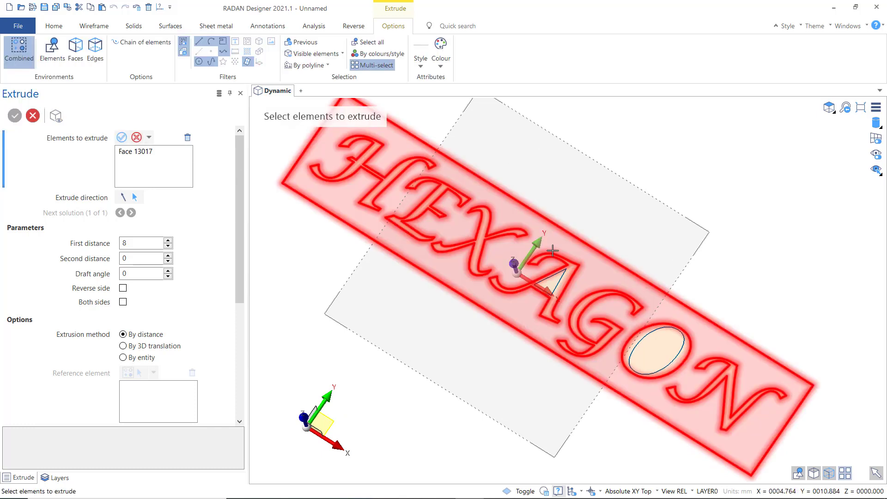
scroll(588, 291, "up", 2)
left_click(534, 292)
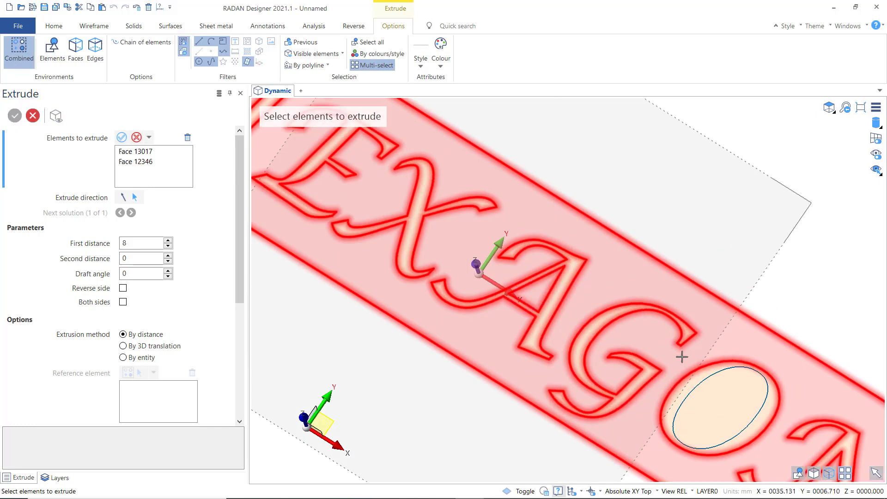
left_click(728, 396)
right_click(661, 229)
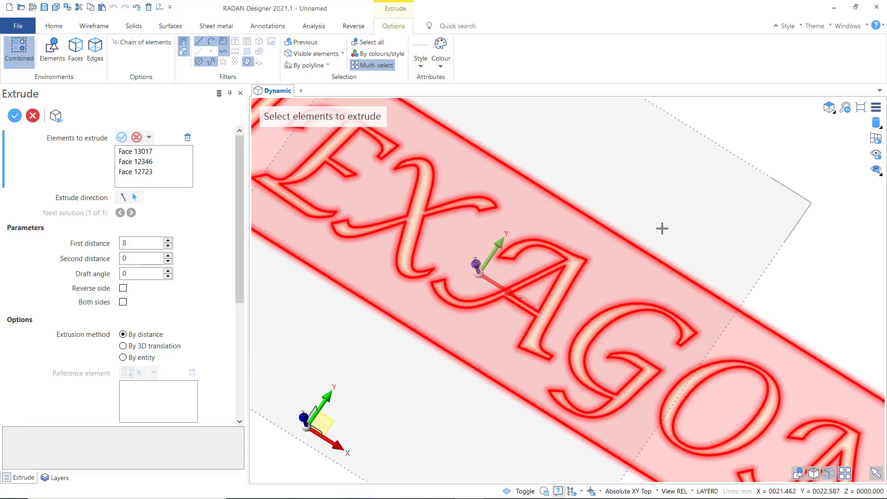
scroll(651, 229, "down", 3)
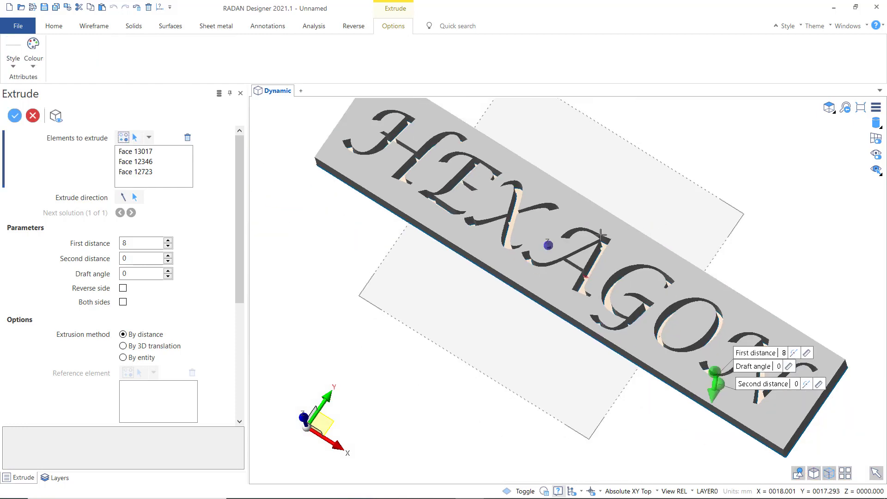
left_click(32, 116)
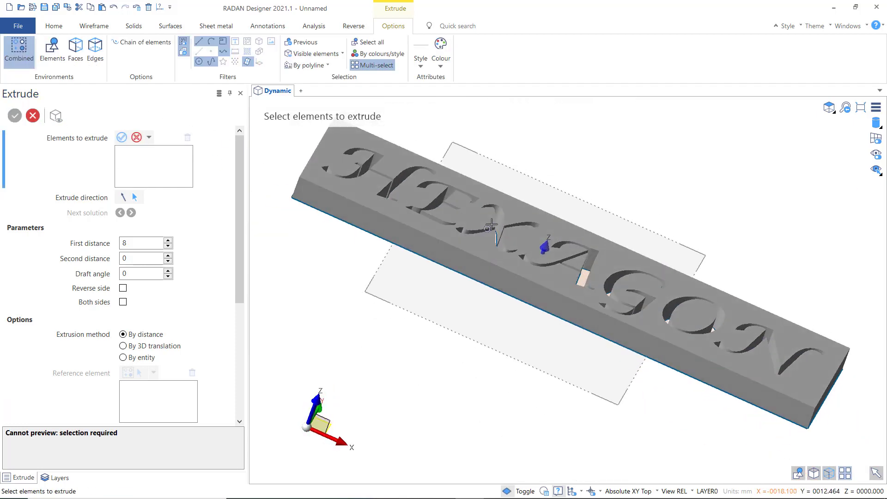
Step: Inspect the cut-out letters in the extruded plate from several angles and up close, then undo the extrusion
middle_click_drag(503, 254, 481, 269)
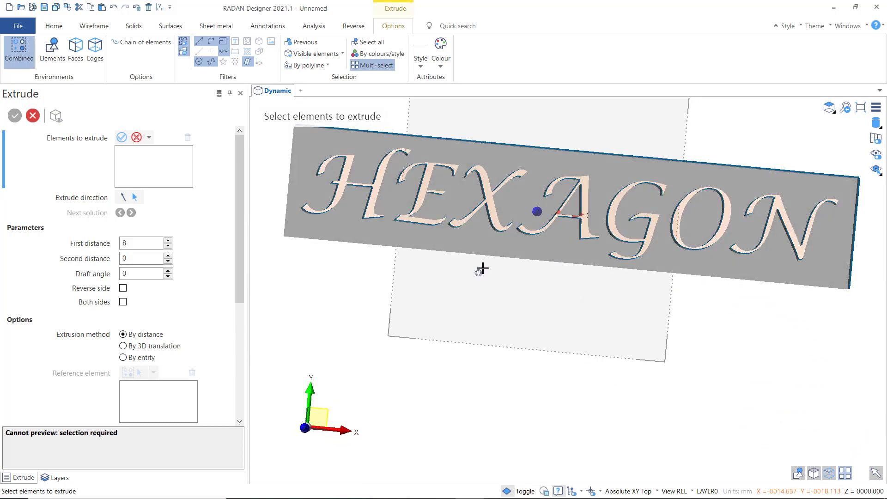
scroll(553, 172, "up", 3)
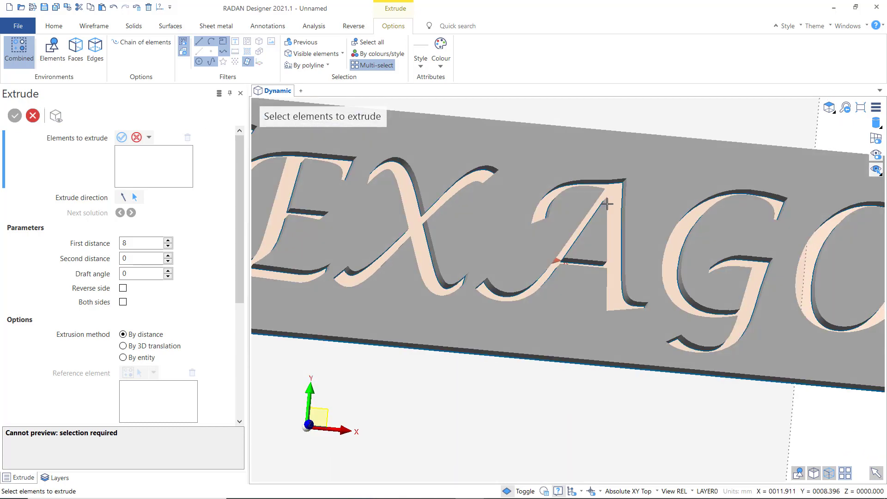
scroll(590, 224, "down", 2)
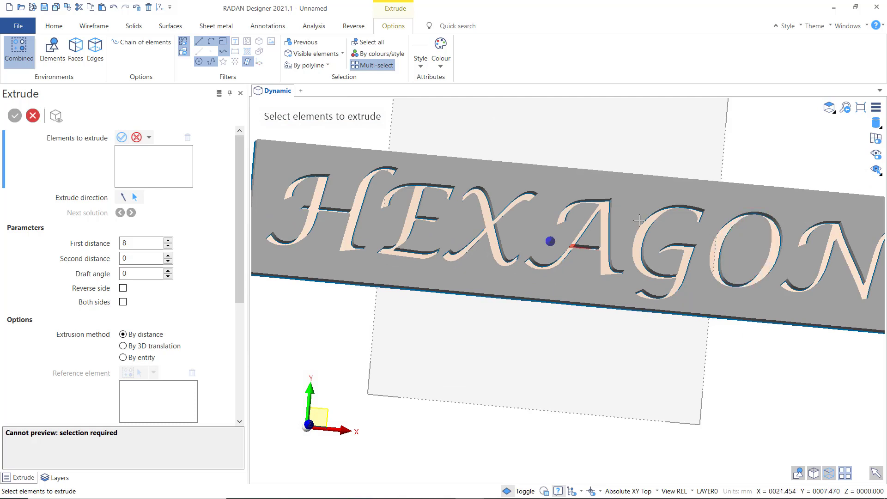
scroll(627, 223, "down", 2)
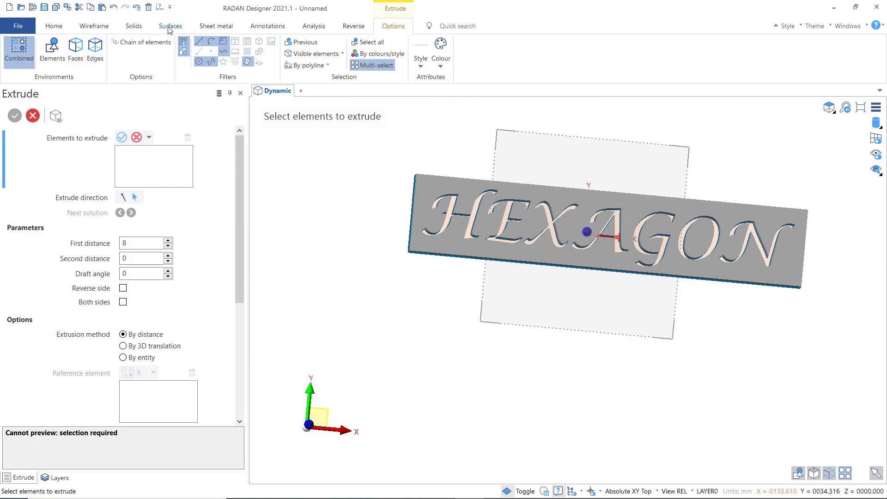
left_click(115, 8)
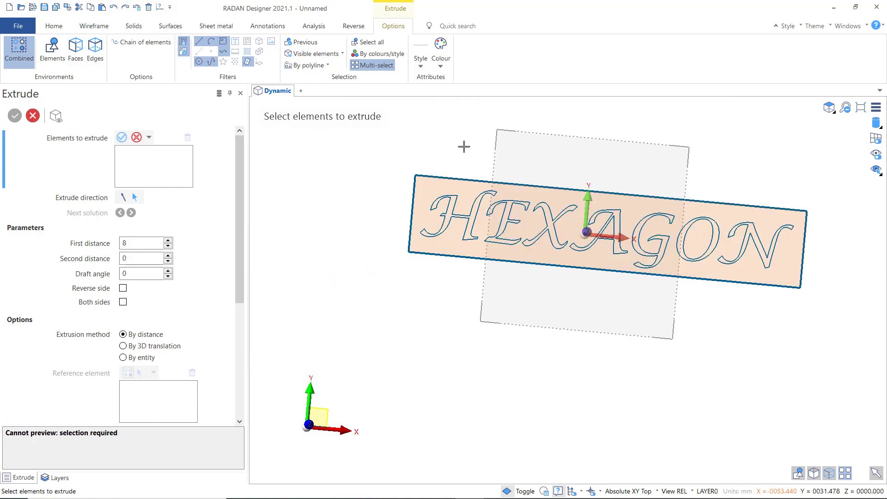
Step: In the top view, draw a short segment joining the two corners where the A's crossbar meets its slanted stroke
left_click(830, 107)
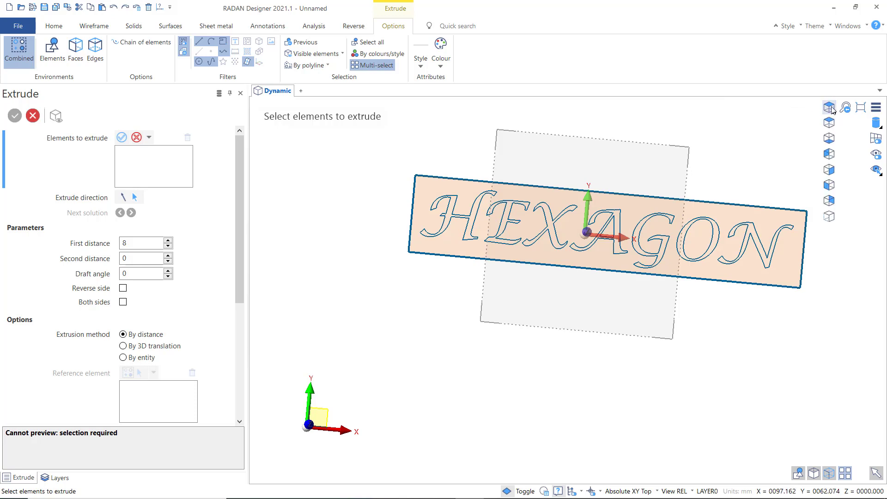
left_click(828, 123)
scroll(606, 313, "up", 6)
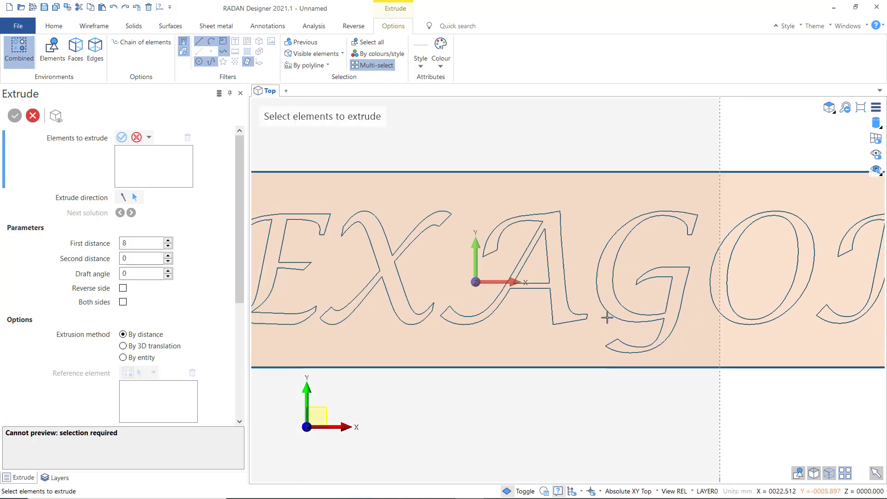
scroll(526, 270, "up", 2)
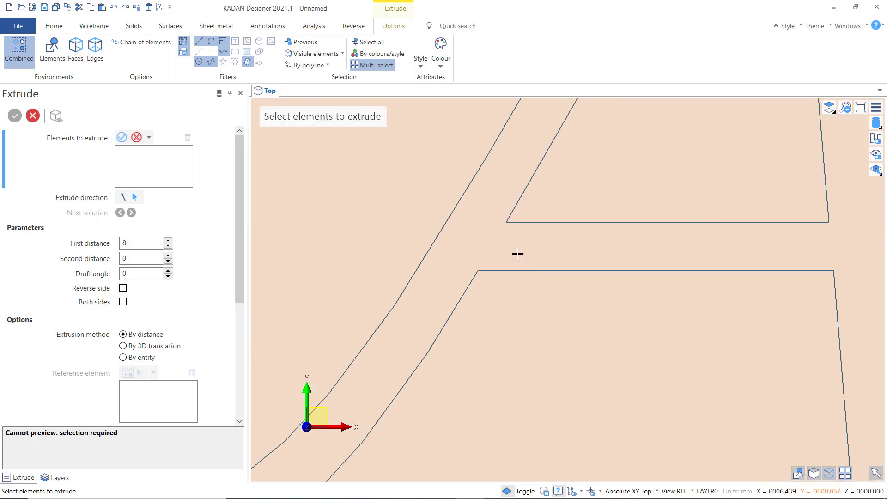
scroll(513, 250, "down", 1)
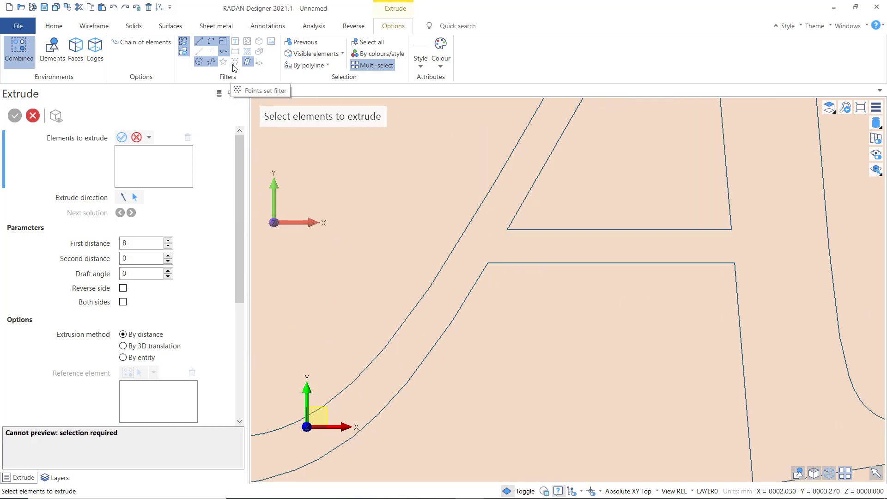
left_click(102, 26)
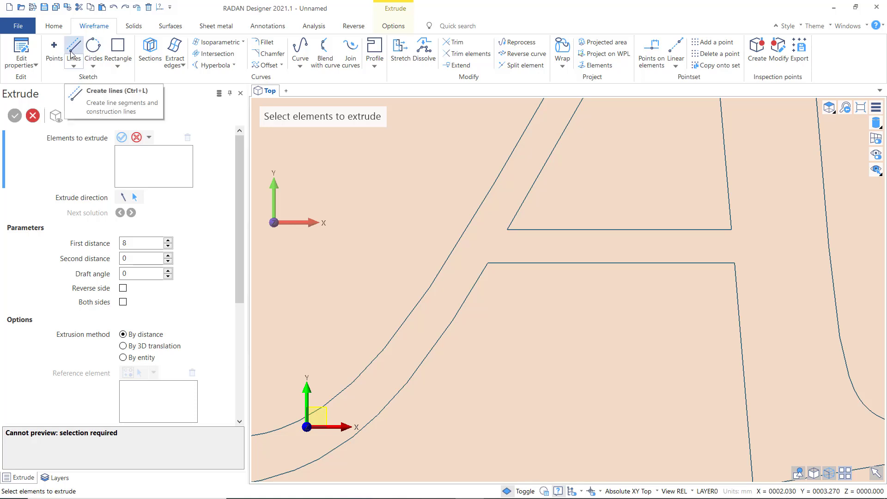
left_click(74, 46)
scroll(545, 237, "up", 1)
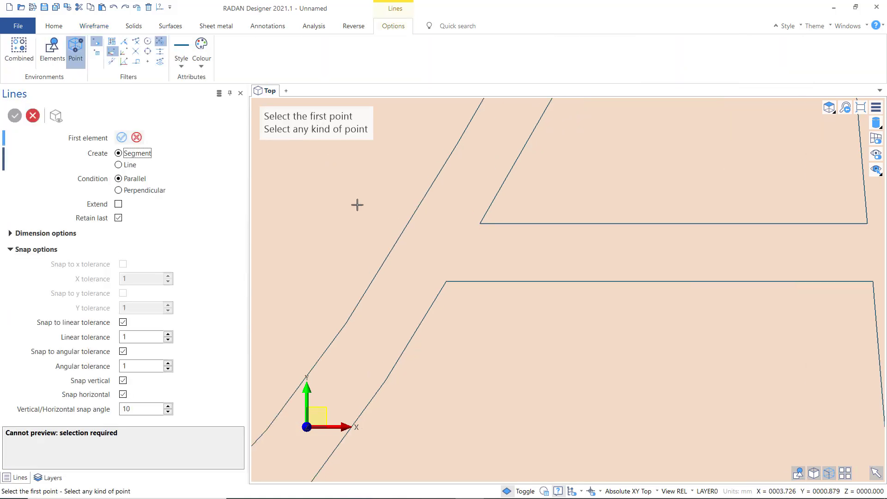
left_click(444, 279)
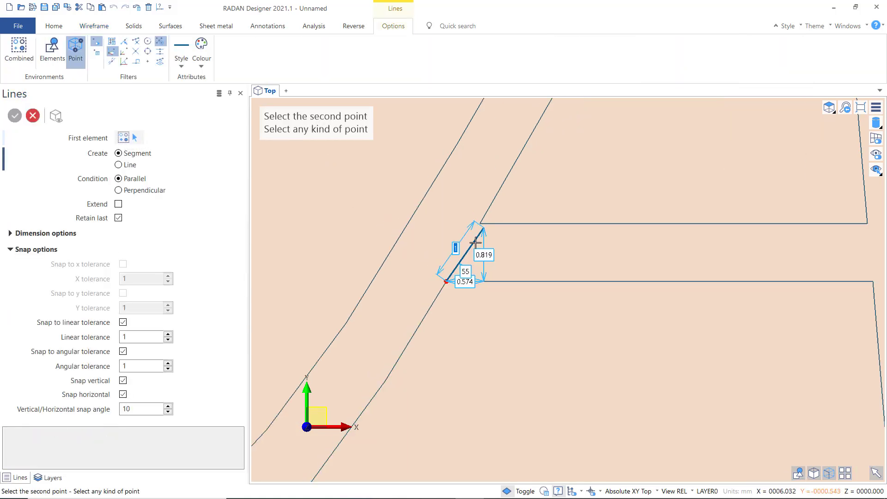
left_click(479, 224)
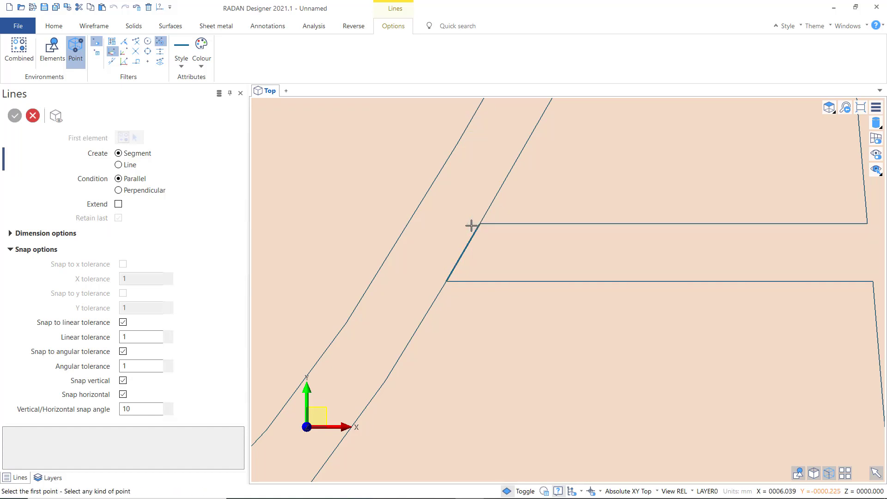
Step: Offset the short segment joining the A's crossbar corners by 1 mm towards the crossbar, making one copy
left_click(94, 26)
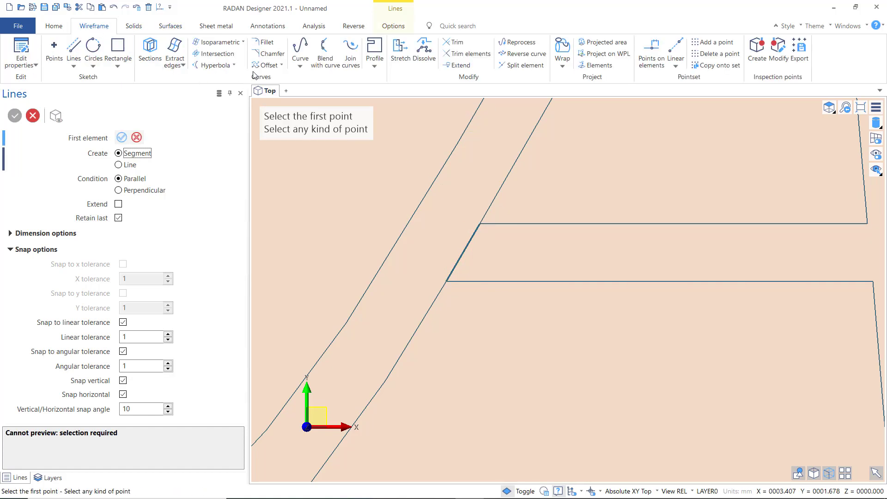
left_click(269, 66)
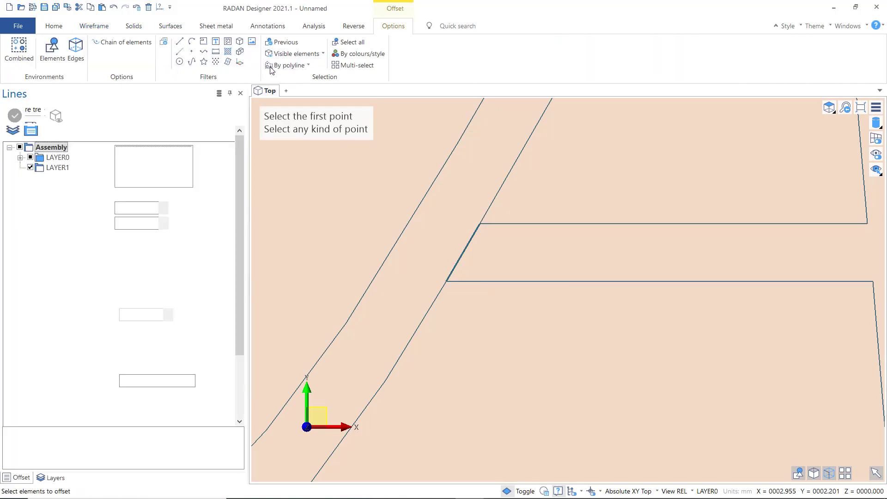
left_click(131, 206)
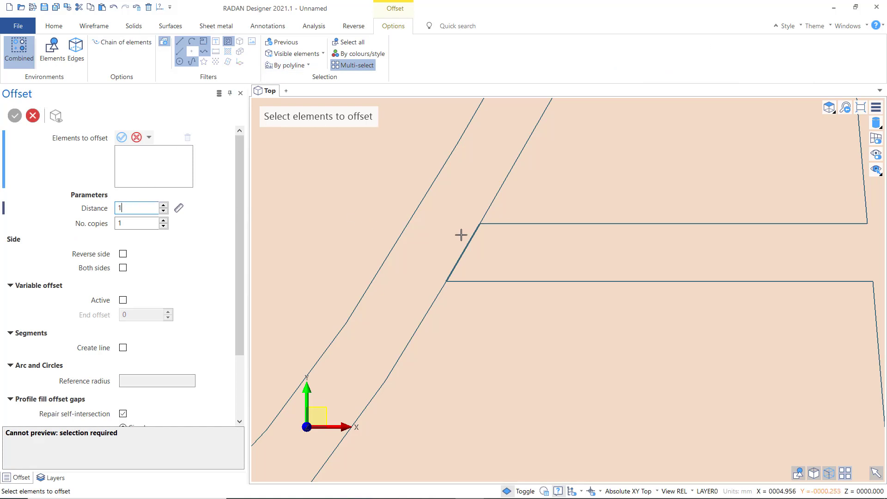
left_click(474, 248)
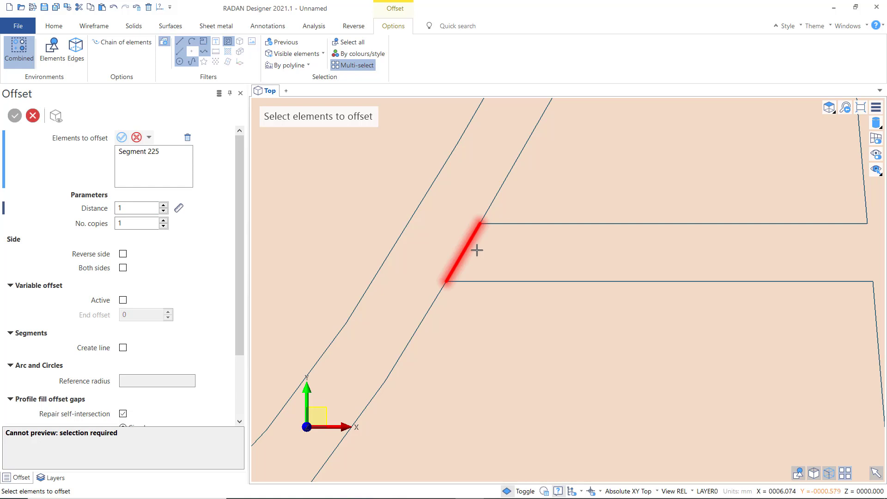
scroll(478, 252, "down", 2)
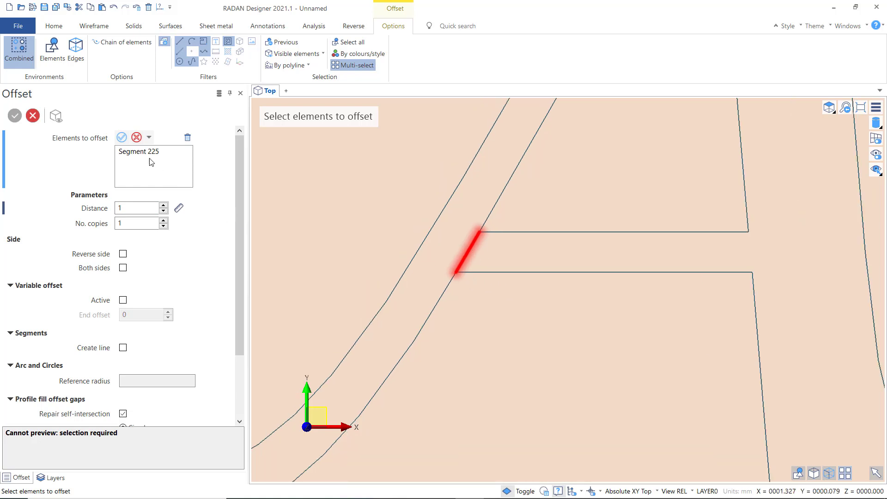
left_click(122, 138)
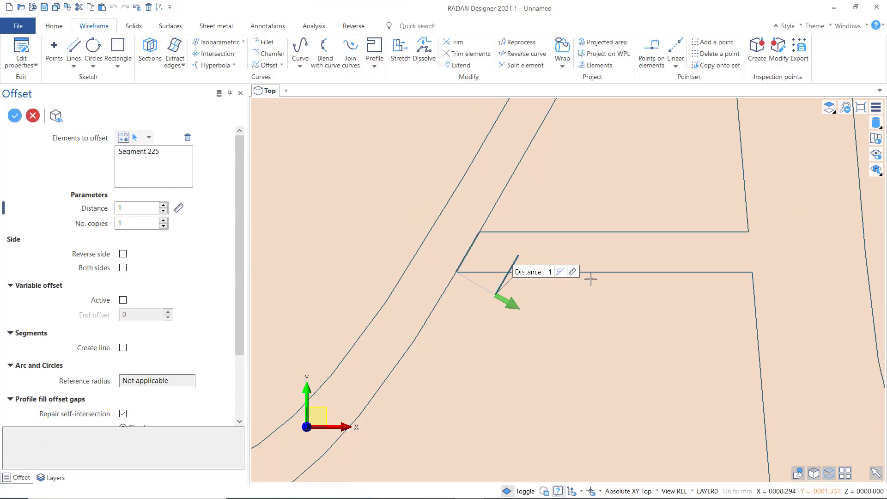
scroll(566, 280, "up", 2)
key("Return")
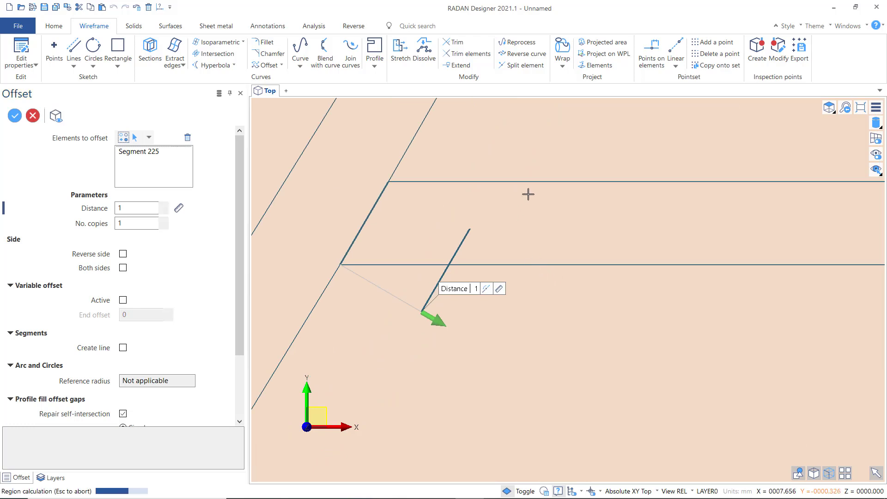
left_click(102, 28)
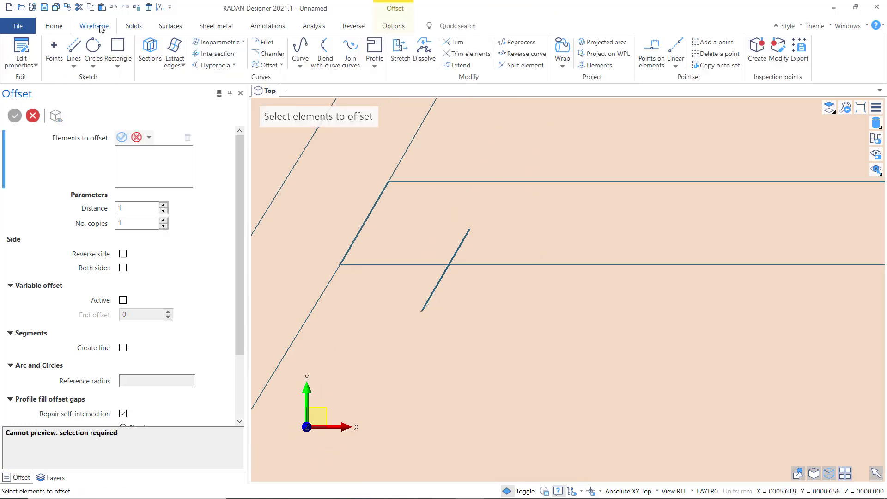
left_click(465, 67)
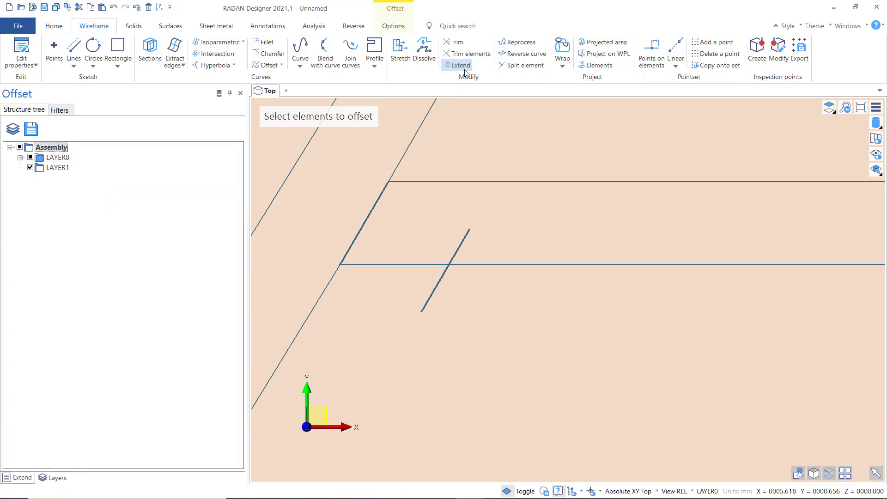
left_click(466, 240)
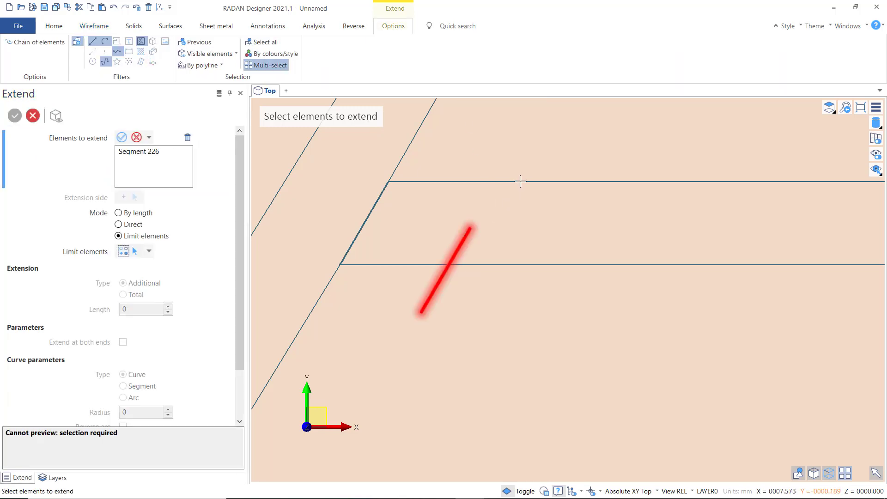
right_click(490, 177)
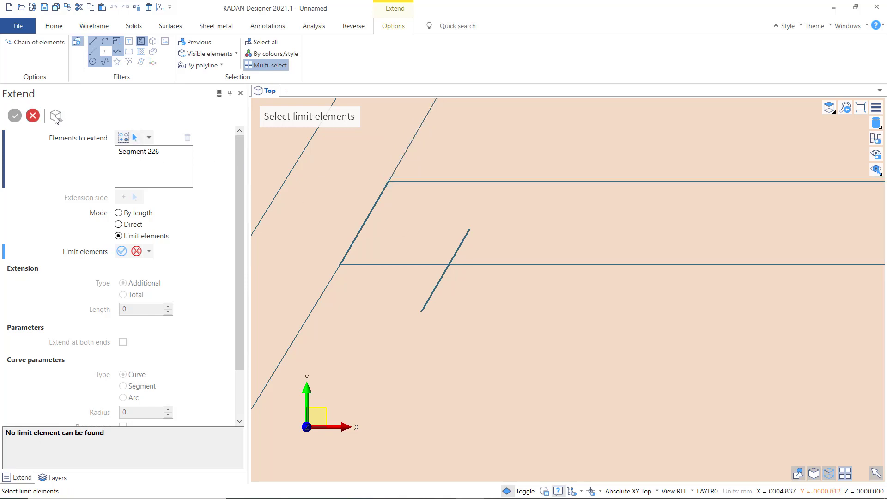
left_click(32, 116)
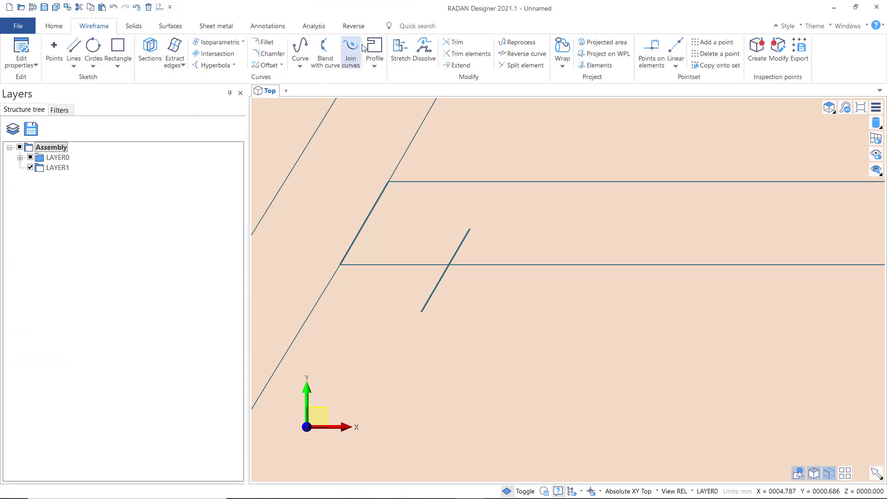
Step: Extend the offset segment up to the upper edge of the A's crossbar, using that edge as the limit element
left_click(456, 65)
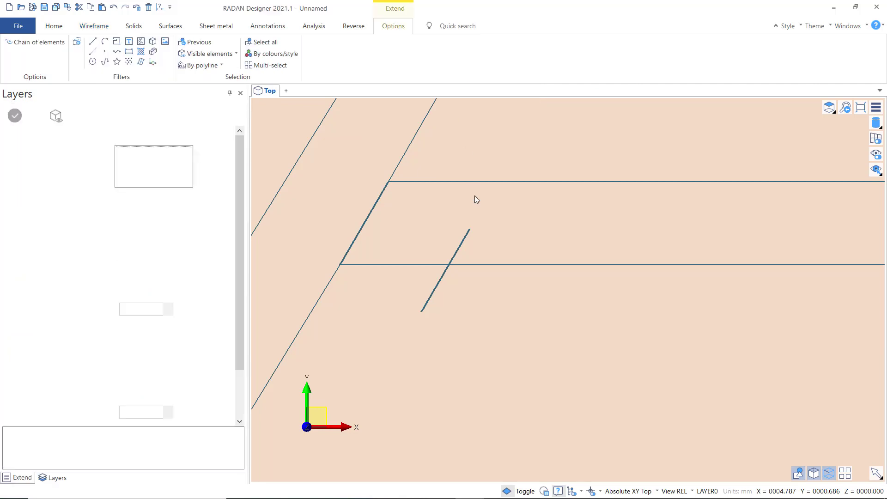
left_click(460, 240)
right_click(507, 192)
left_click(510, 183)
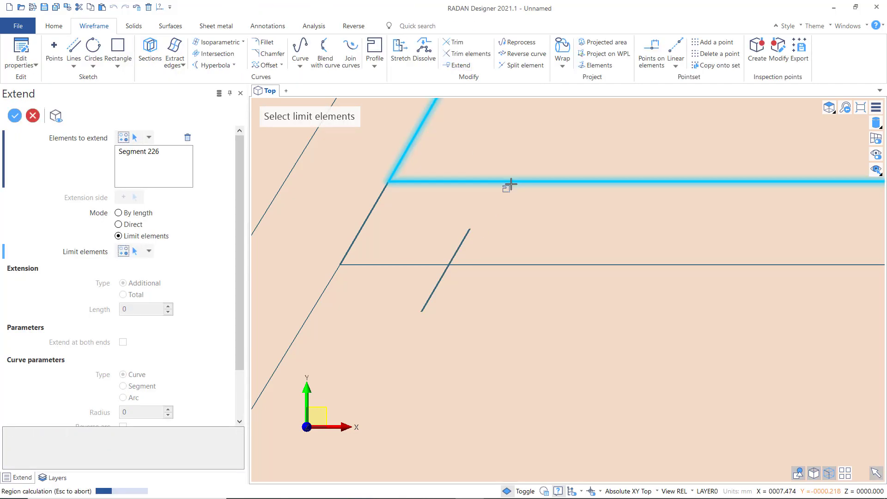
right_click(530, 209)
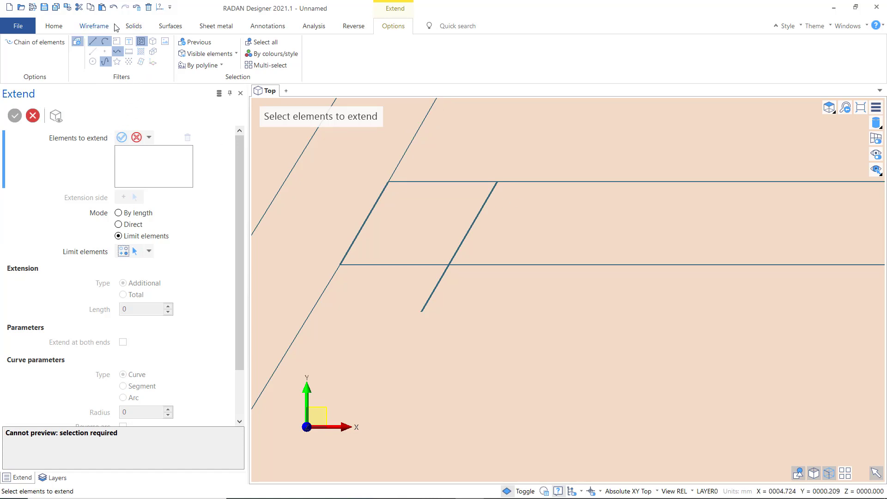
Step: Trim away the offset segment's overhang below the crossbar and both crossbar edges between the two parallel segments
left_click(95, 26)
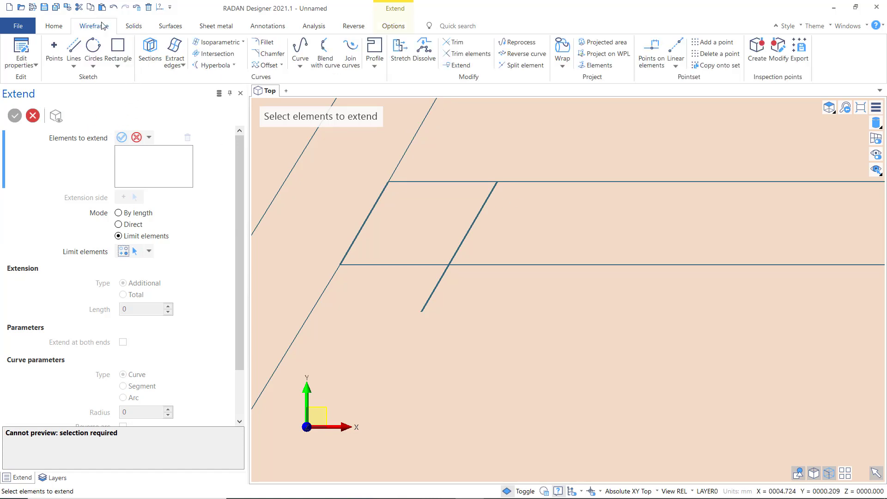
left_click(456, 42)
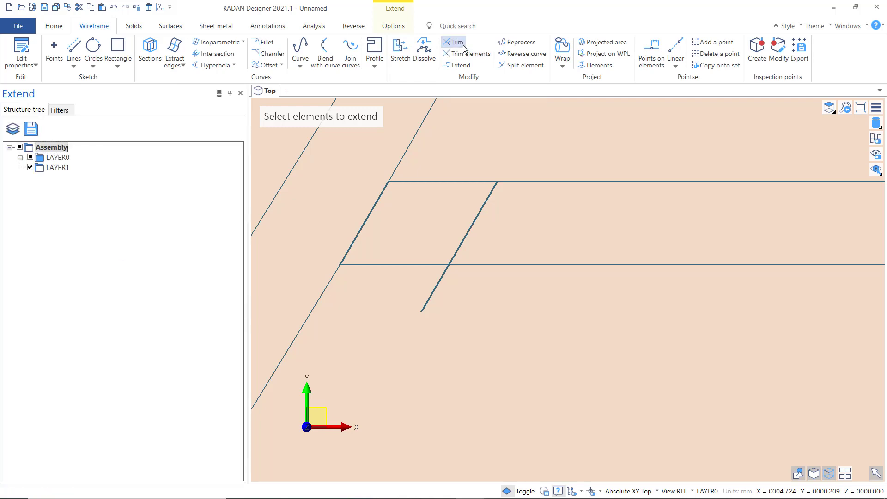
left_click(442, 285)
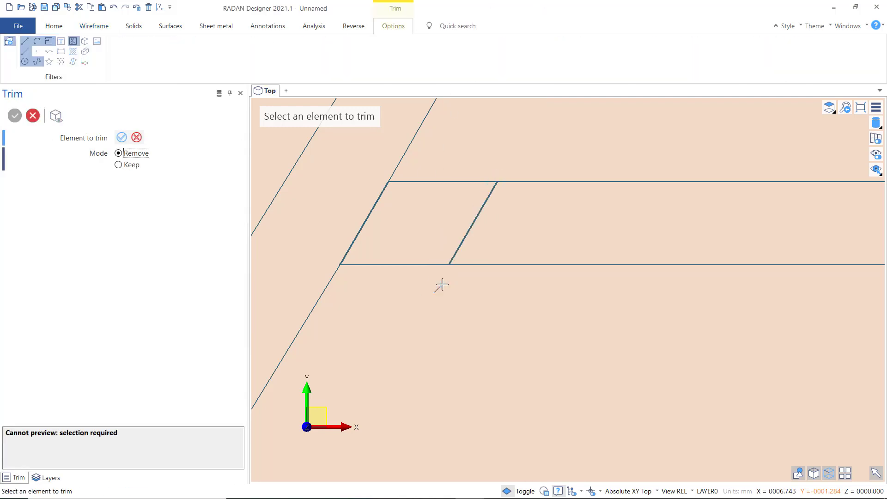
left_click(447, 183)
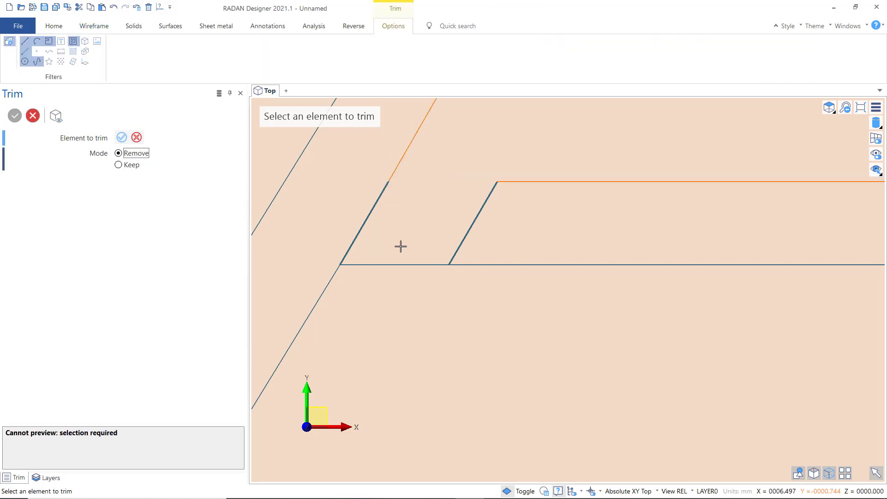
left_click(390, 265)
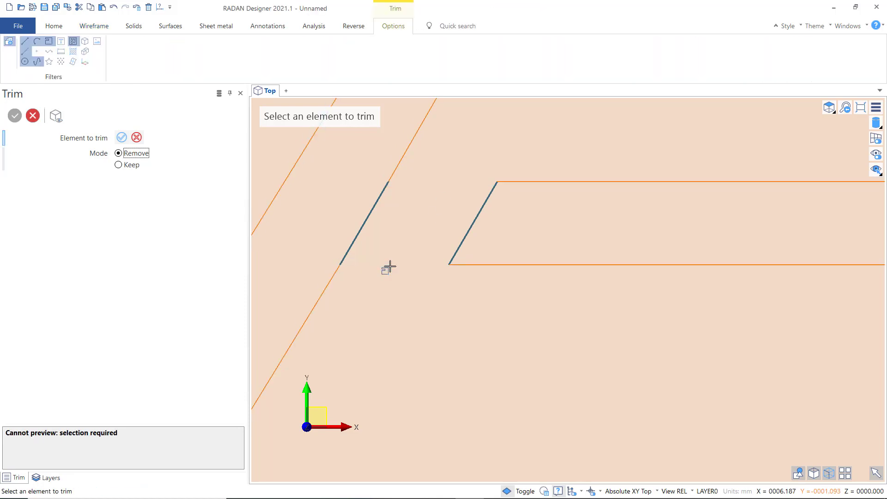
Step: Draw a short slanted segment across the top of the letter O, joining its inner and outer outlines
scroll(390, 267, "down", 4)
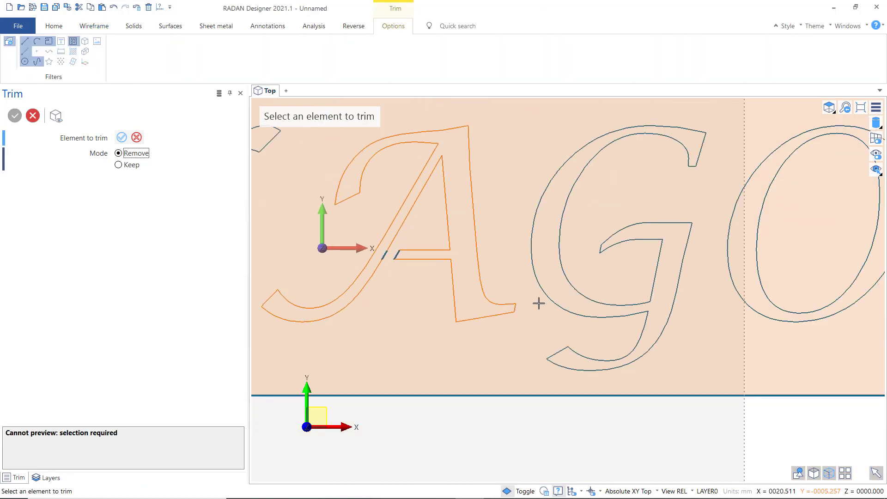
scroll(395, 267, "down", 2)
scroll(405, 259, "down", 2)
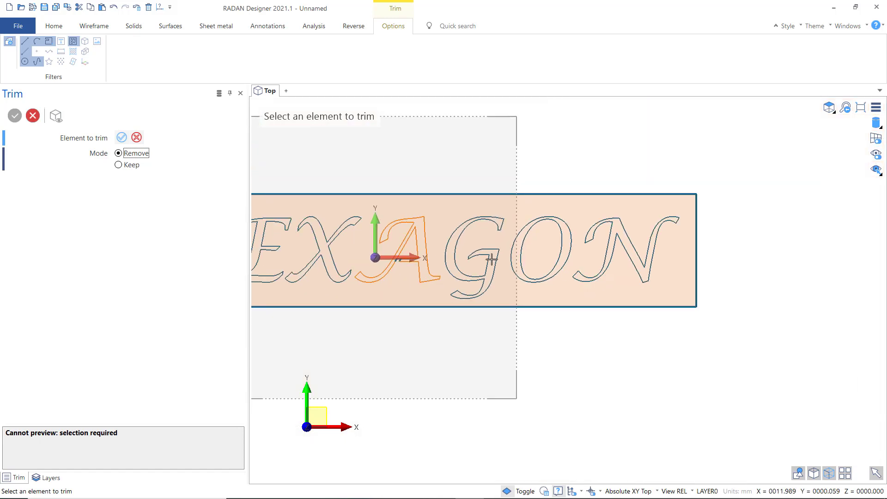
scroll(551, 196, "up", 2)
scroll(523, 214, "up", 3)
scroll(523, 214, "up", 3)
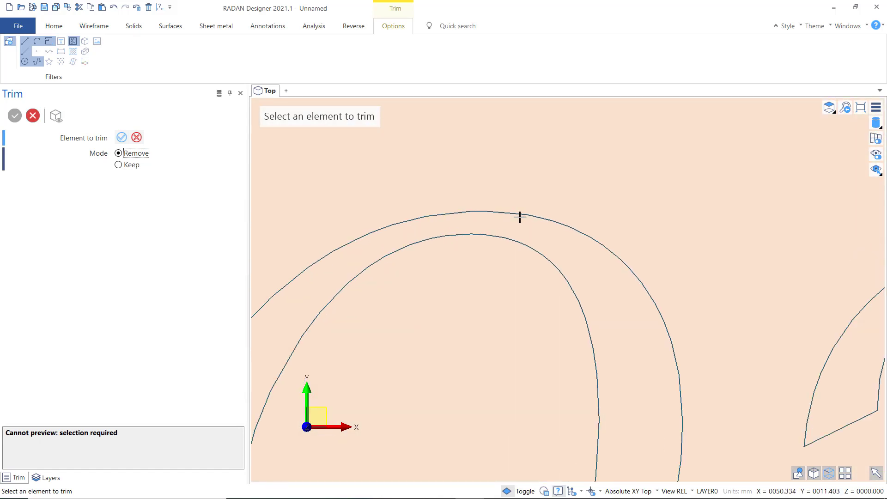
left_click(94, 27)
left_click(72, 46)
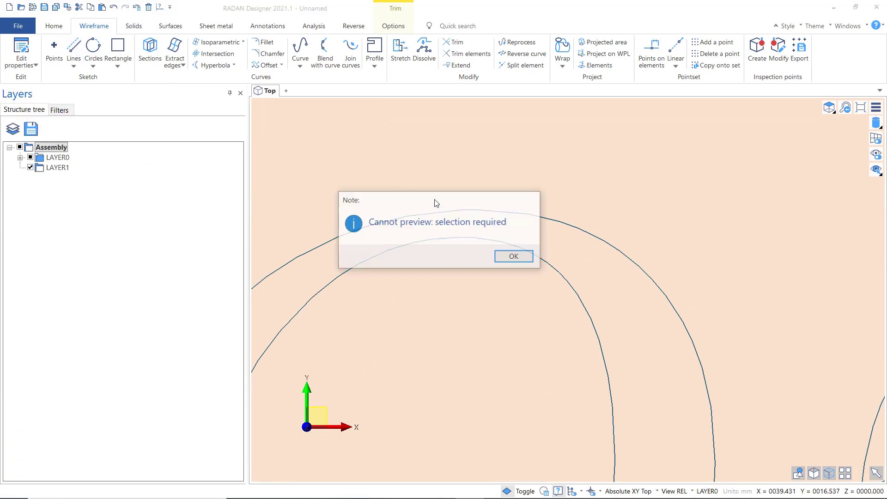
left_click(512, 257)
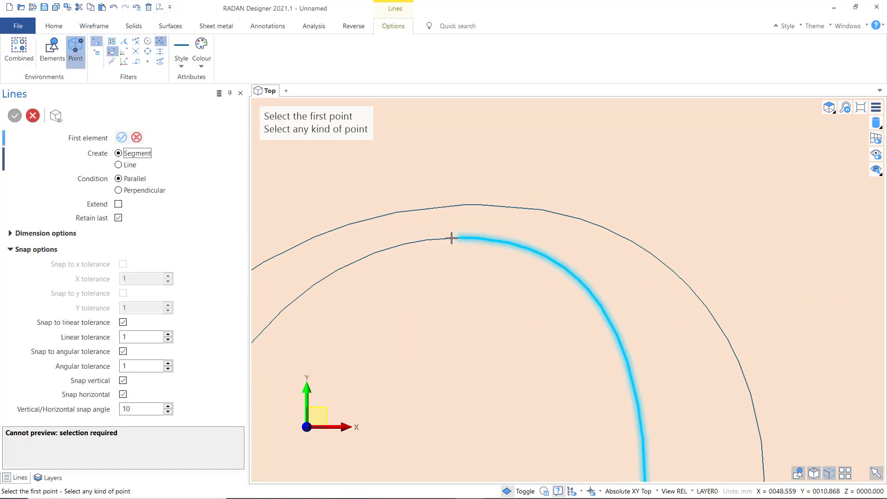
left_click(463, 240)
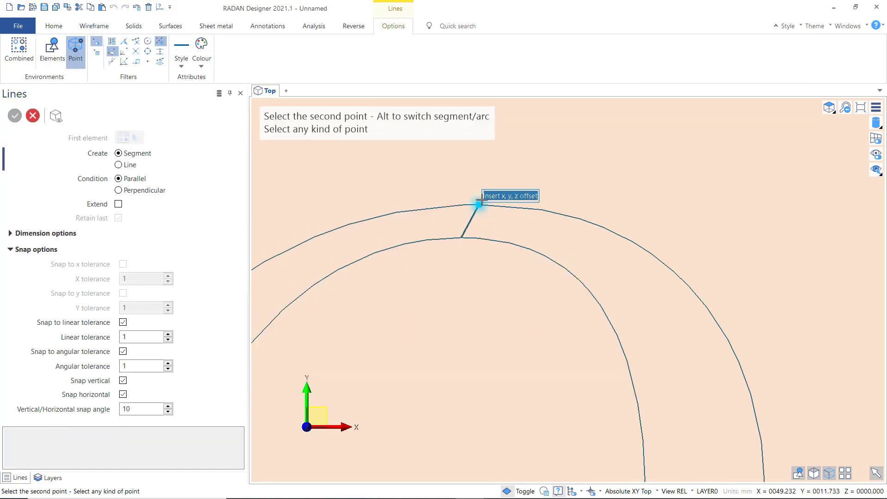
left_click(539, 210)
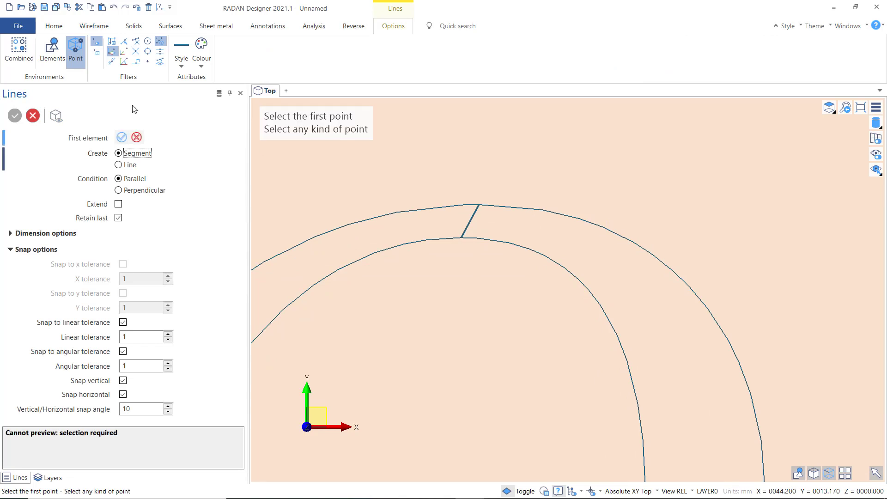
left_click(41, 116)
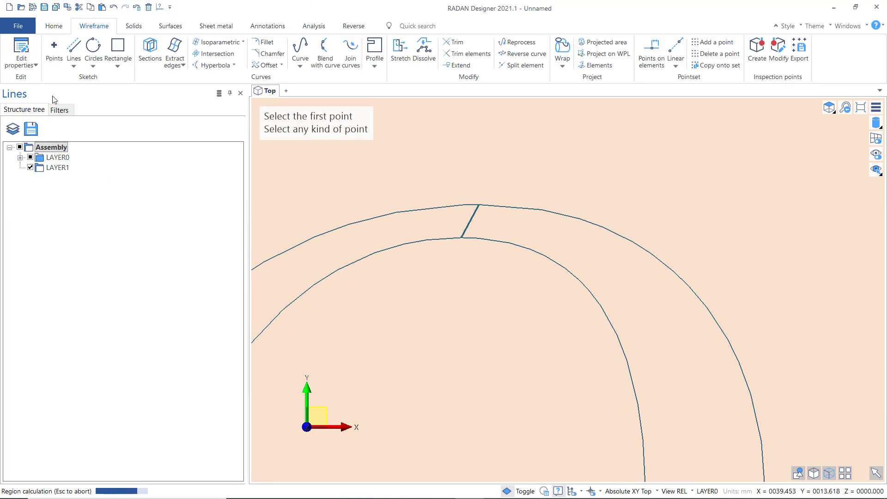
Step: Offset the slanted segment across the O's top by 1 mm towards the letter N, making one copy
left_click(267, 65)
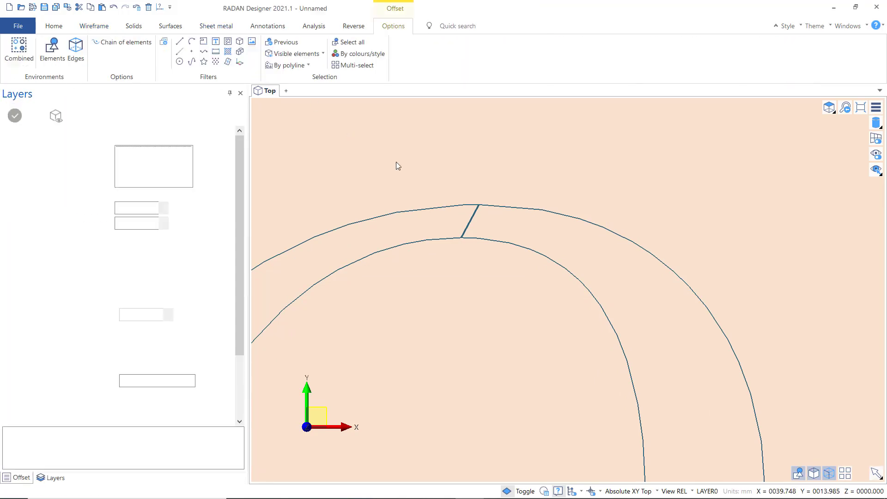
left_click(470, 217)
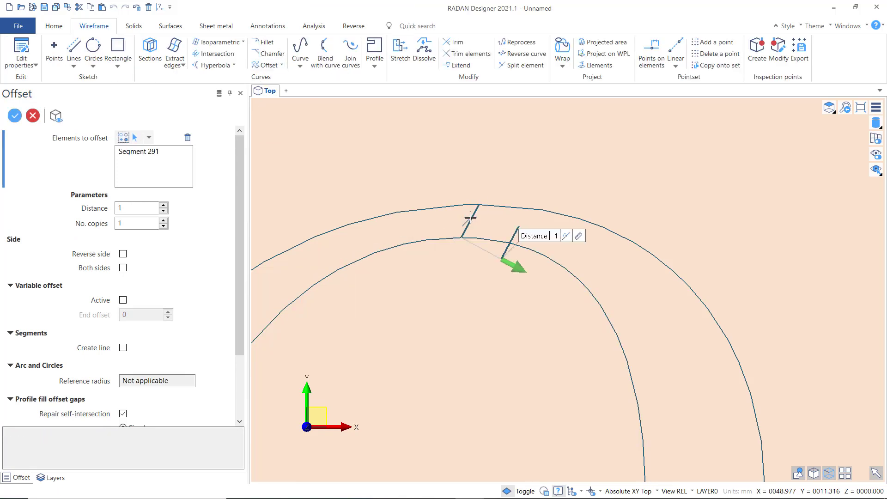
key("Return")
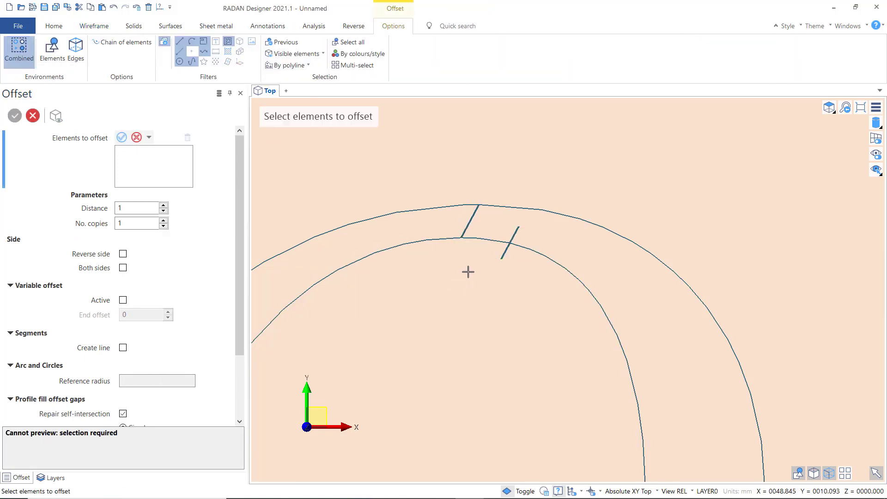
Step: Extend the offset segment across the top of the O to the letter's outer outline as limit element, and start trimming its overhang
left_click(107, 27)
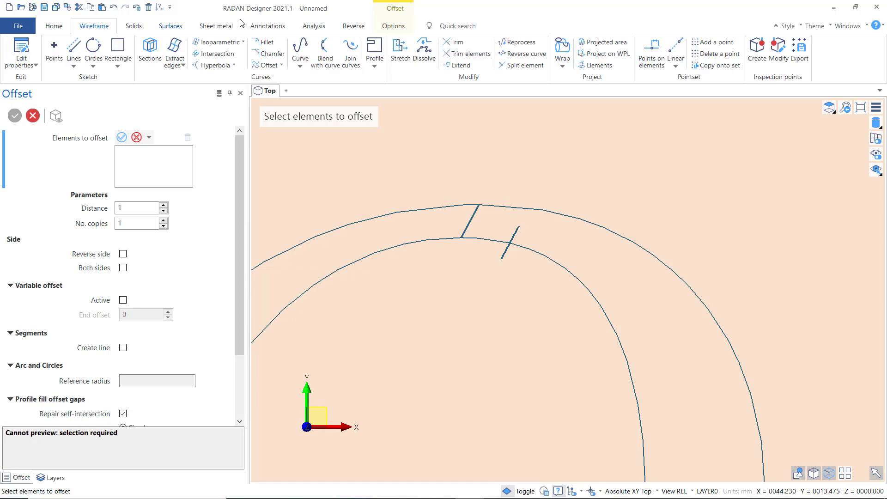
left_click(456, 67)
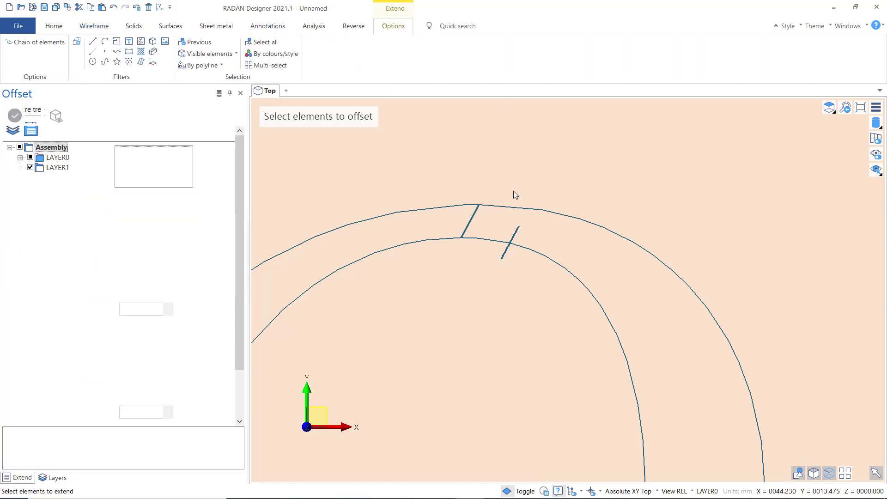
left_click(535, 220)
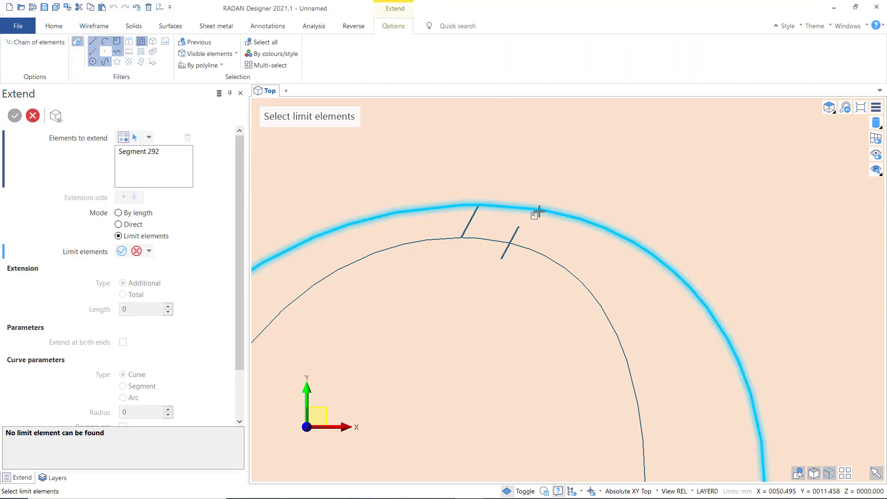
left_click(535, 210)
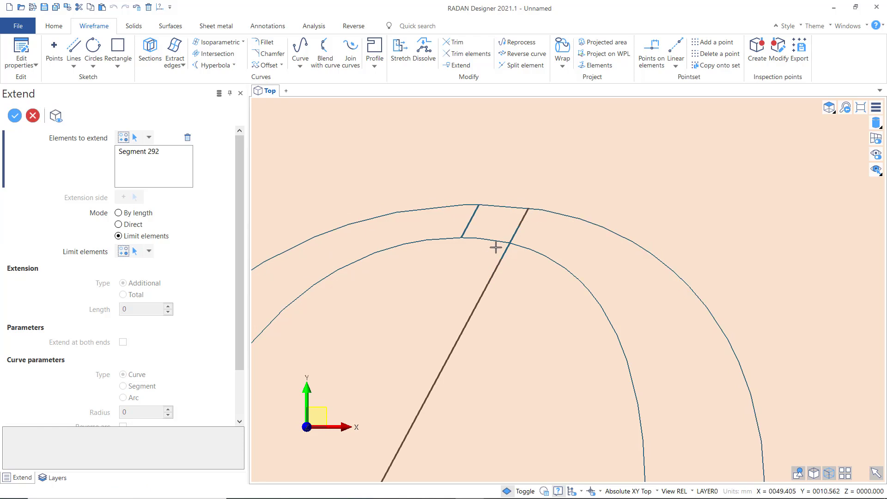
scroll(495, 214, "down", 5)
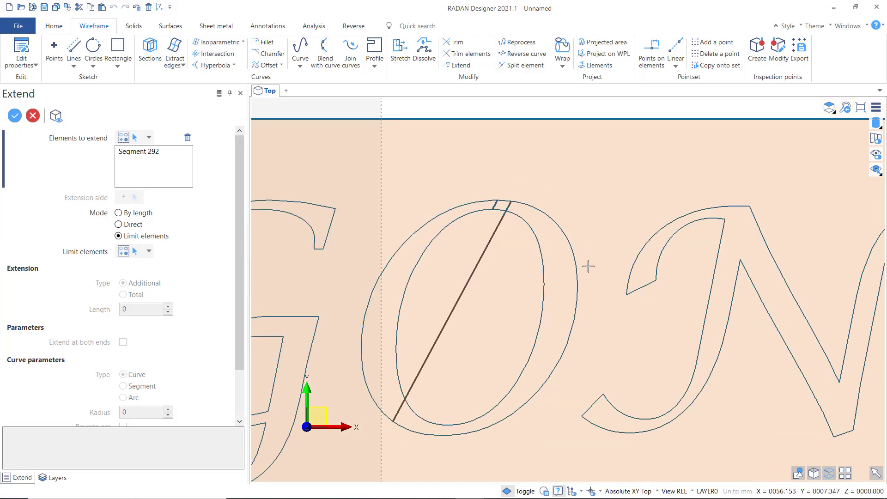
scroll(479, 242, "up", 3)
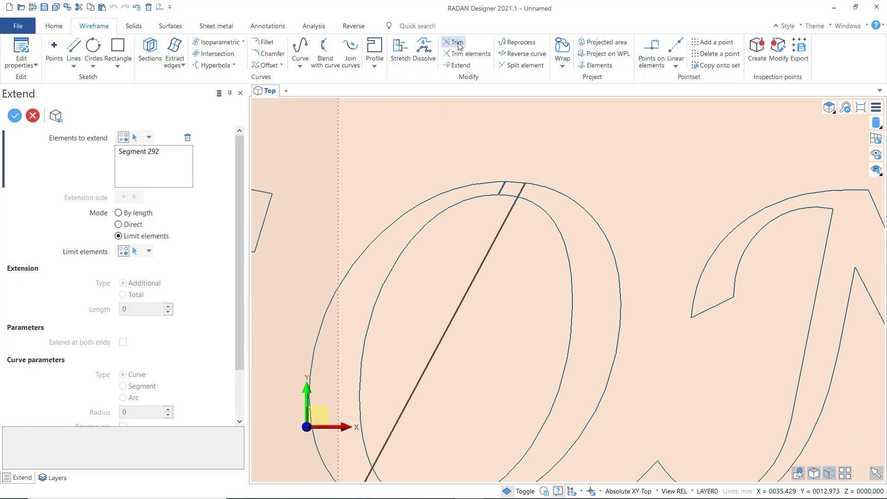
left_click(457, 43)
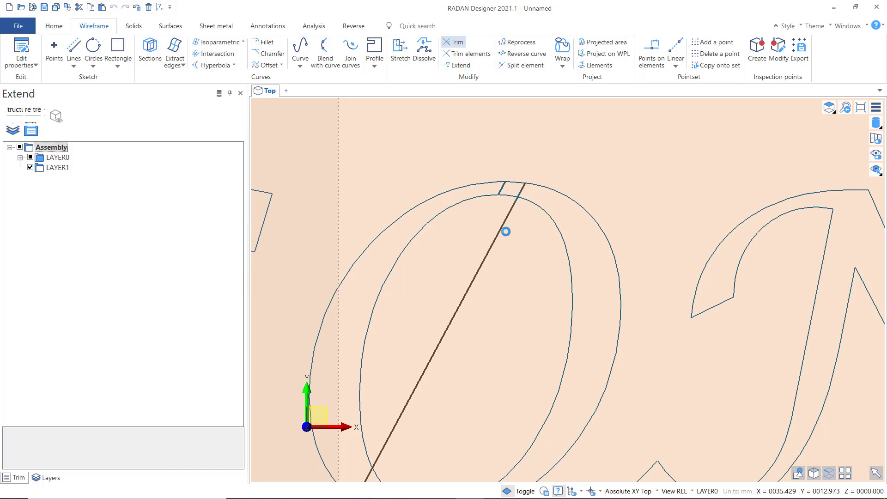
scroll(473, 263, "up", 5)
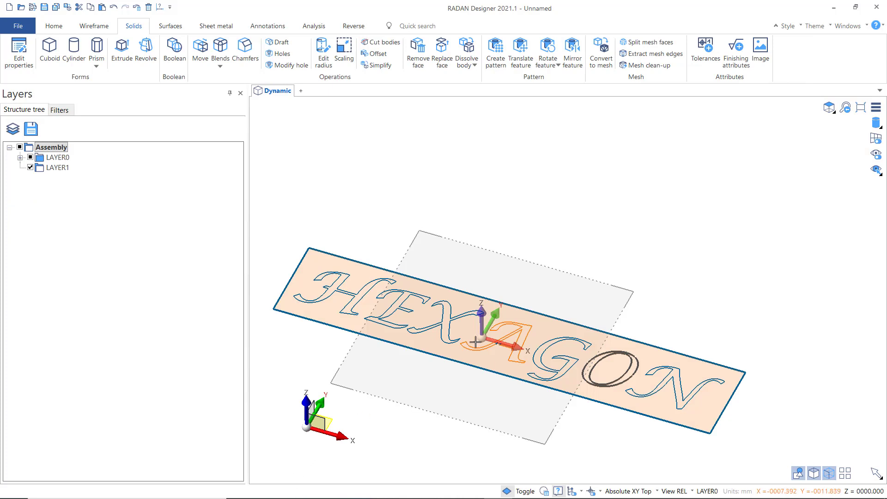
Step: Extrude the rectangular plate with the HEXAGON letters cut out by a first distance of 8 mm
scroll(476, 342, "down", 2)
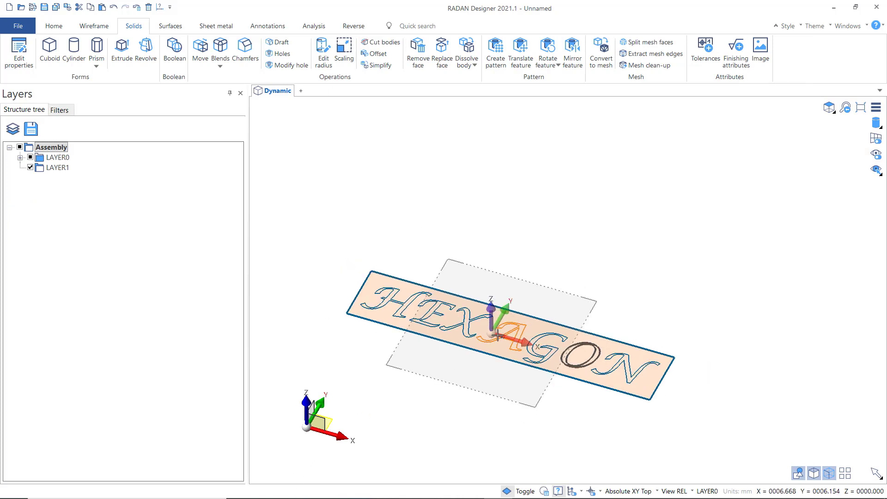
scroll(494, 338, "up", 1)
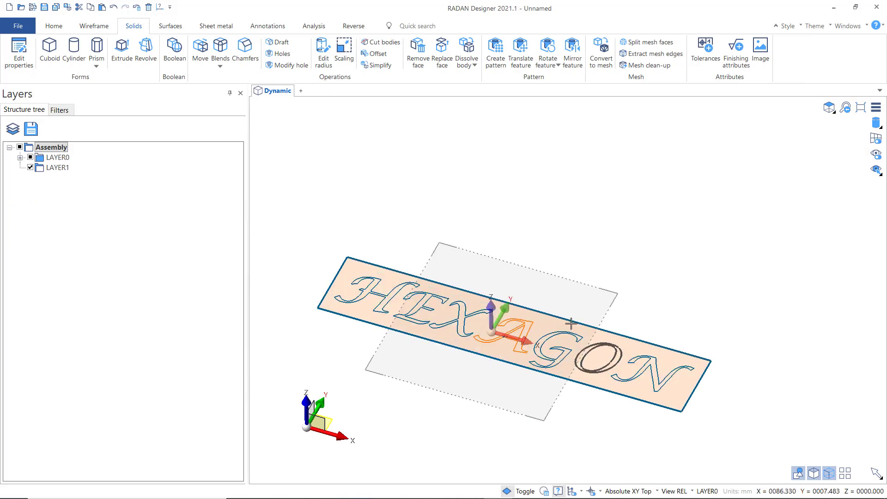
left_click(122, 46)
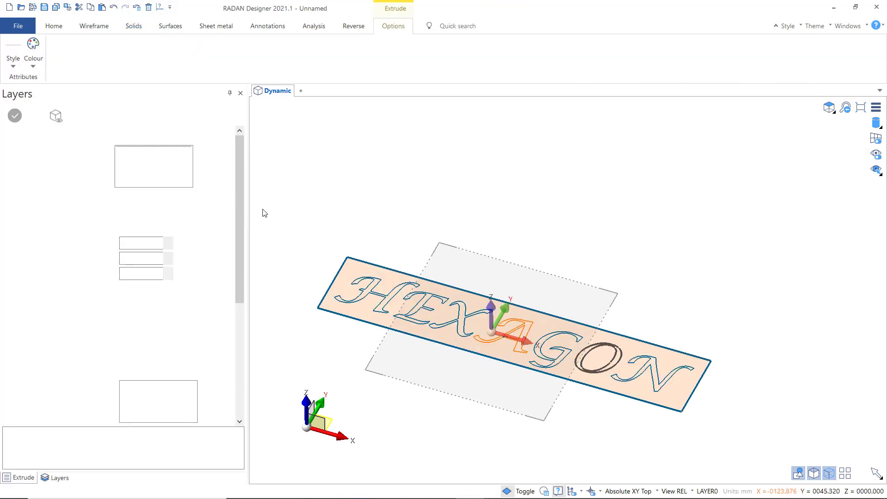
left_click(783, 396)
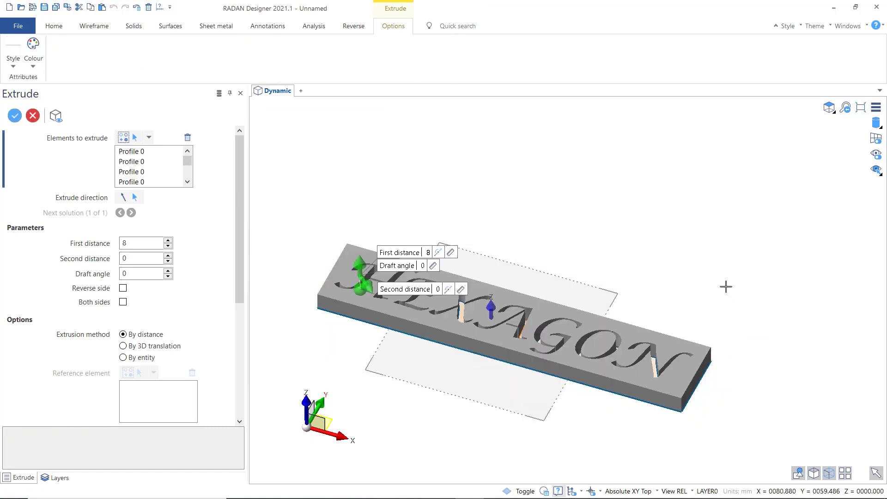
left_click(15, 115)
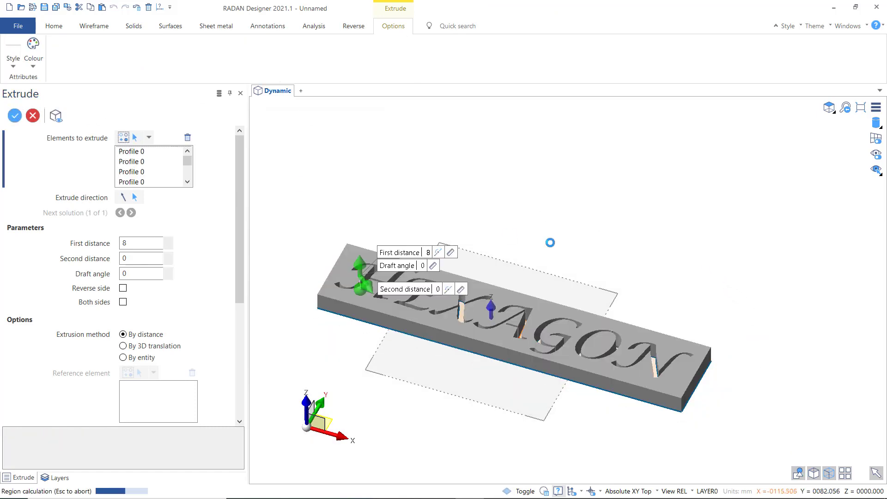
scroll(520, 309, "up", 5)
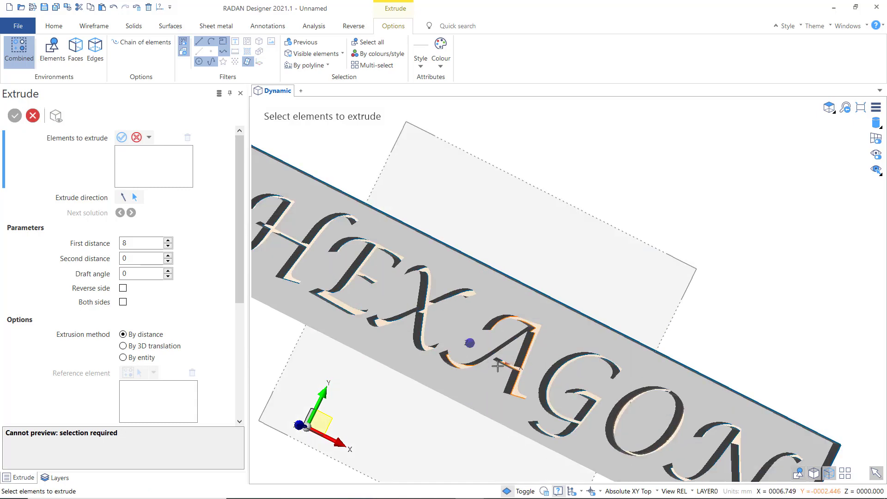
scroll(521, 344, "down", 6)
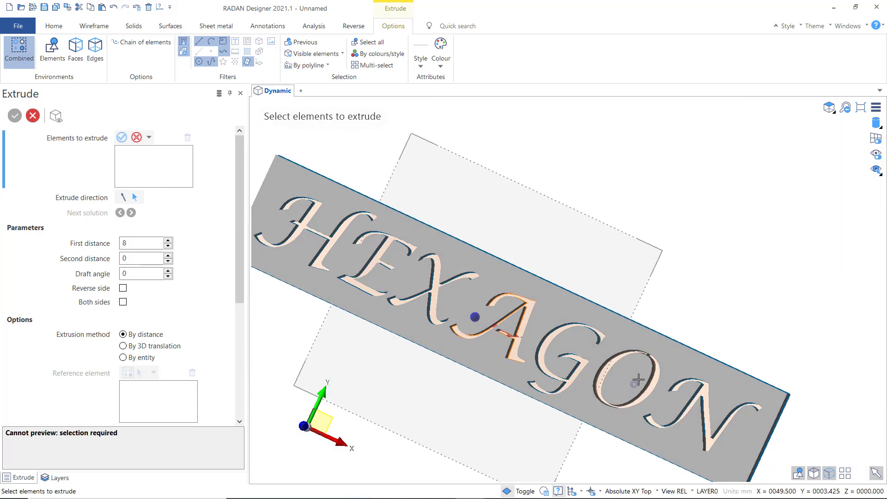
left_click(831, 110)
left_click(829, 216)
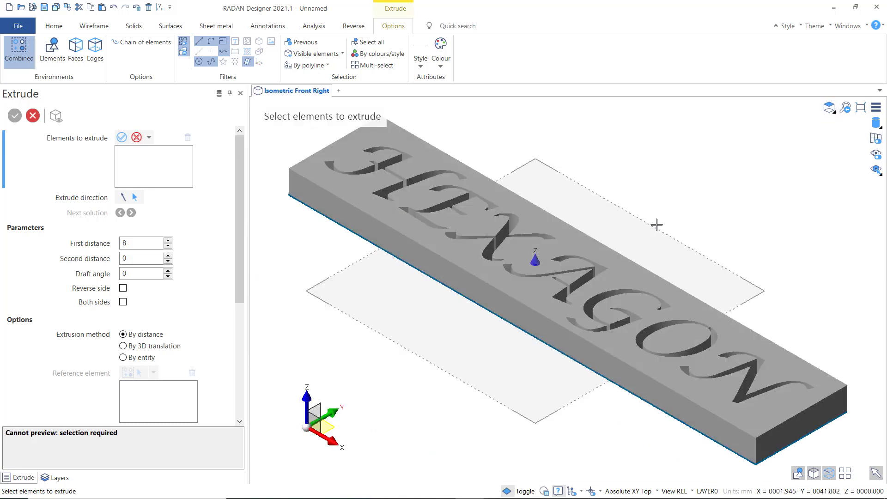
middle_click_drag(656, 224, 670, 315)
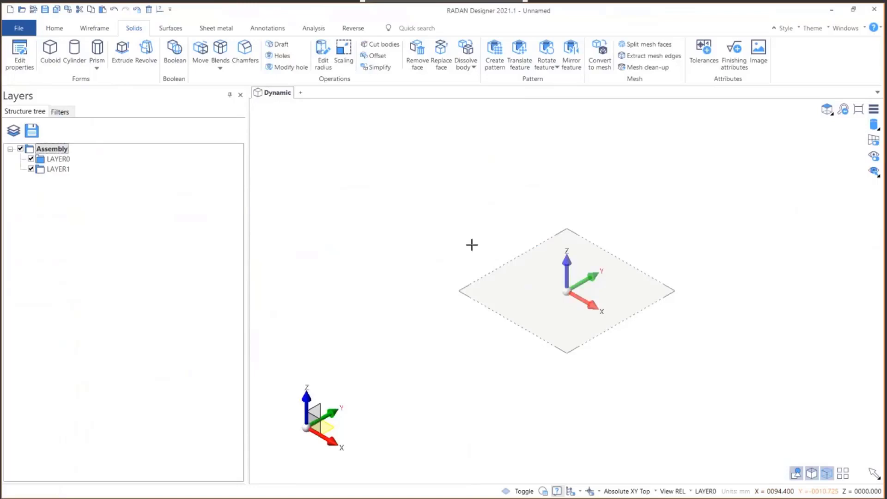
Step: Draw an open wavy curve through eleven free points across the XY plane in the top view, with natural tangency at both ends
left_click(827, 110)
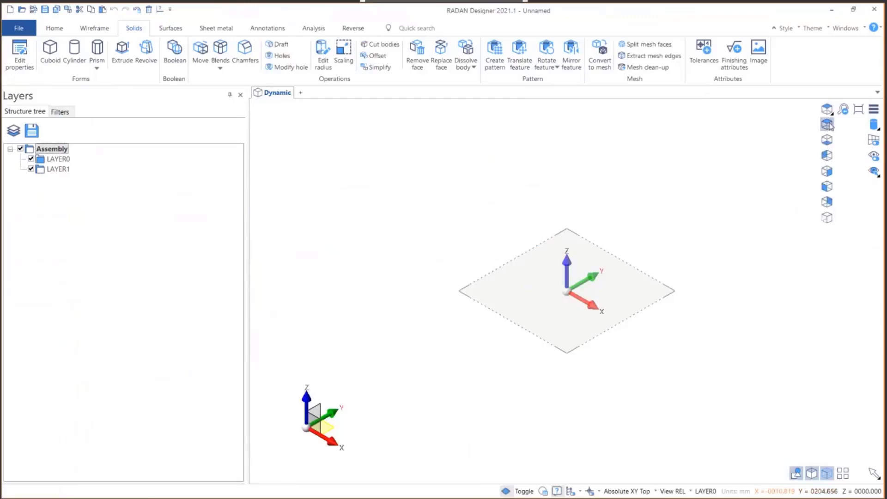
left_click(828, 124)
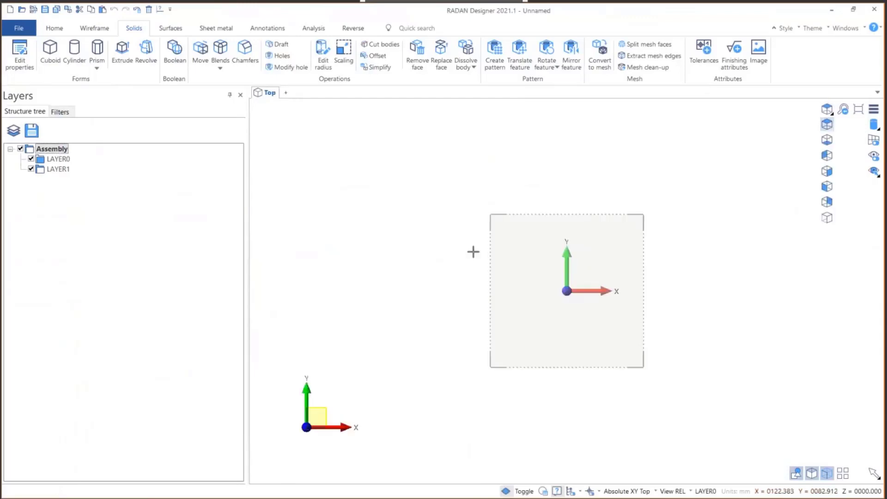
left_click(110, 27)
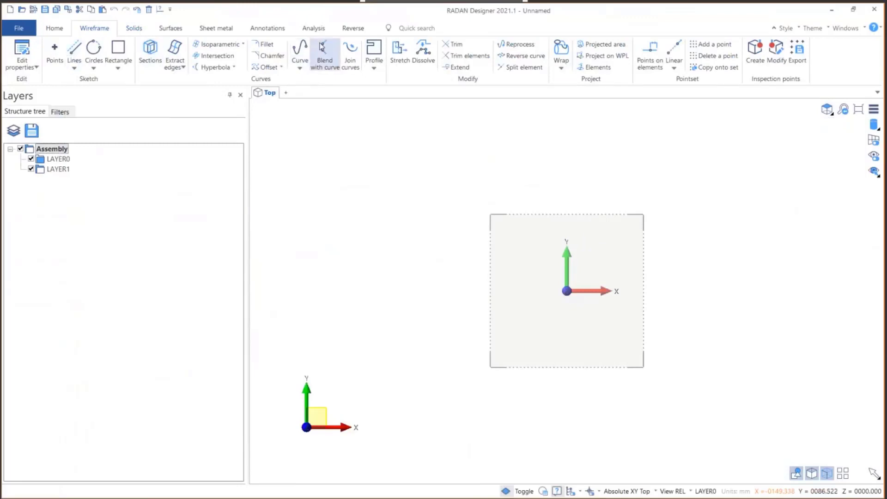
left_click(300, 49)
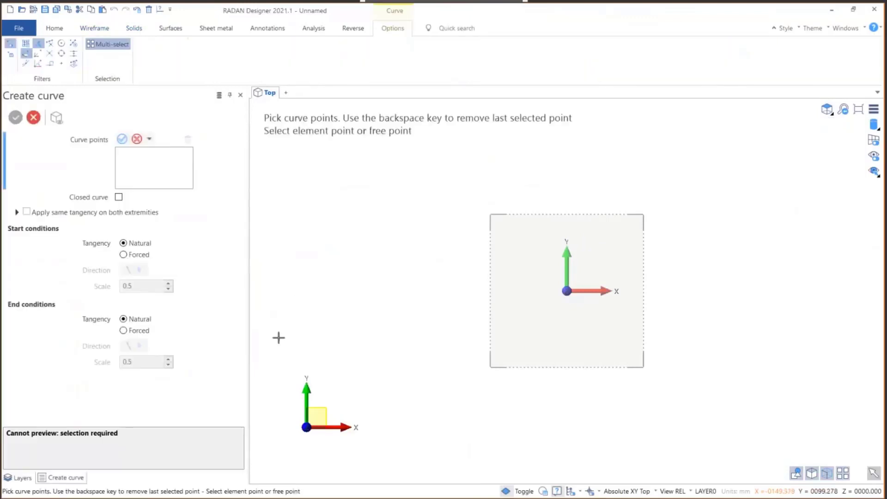
left_click(275, 340)
left_click(365, 271)
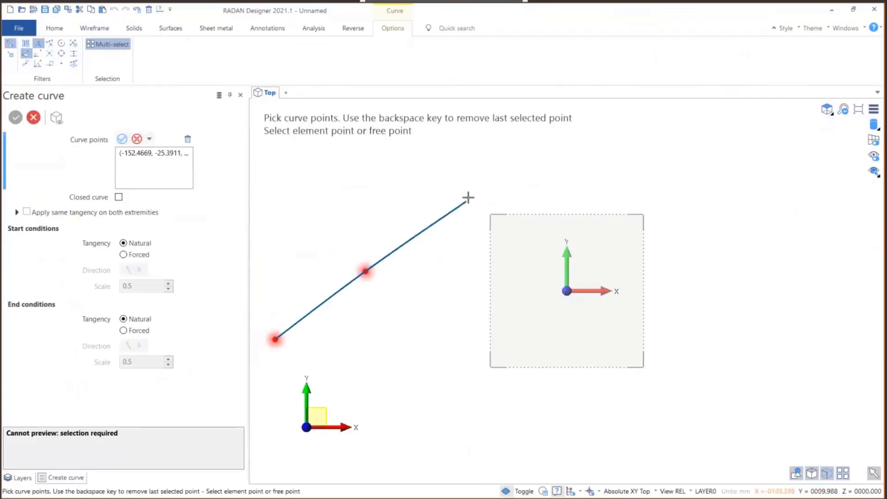
left_click(468, 193)
left_click(567, 182)
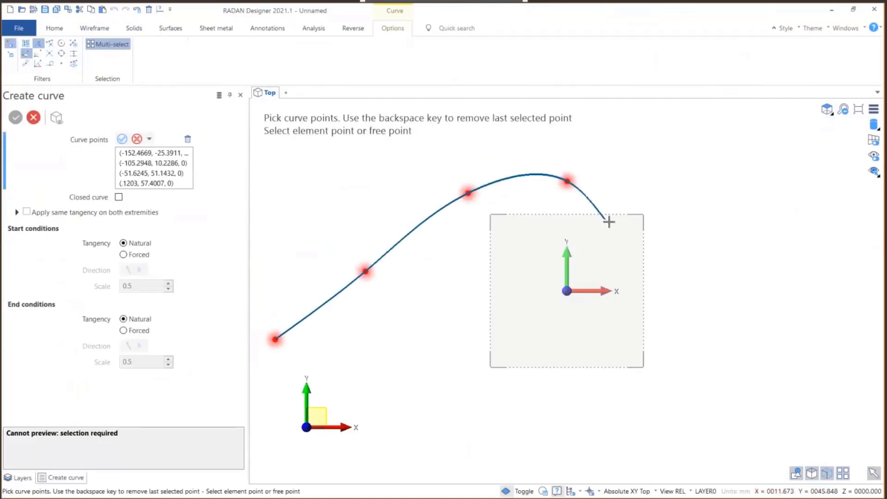
left_click(612, 229)
left_click(662, 297)
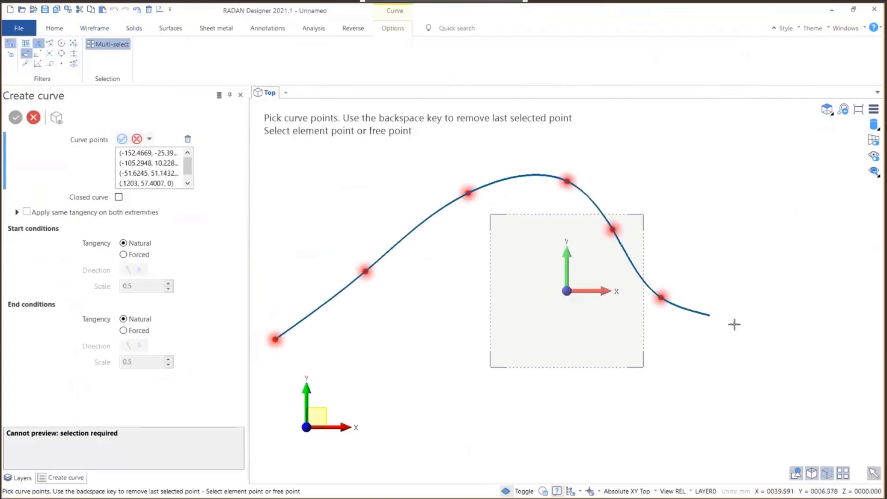
left_click(735, 325)
left_click(808, 284)
scroll(812, 228, "down", 2)
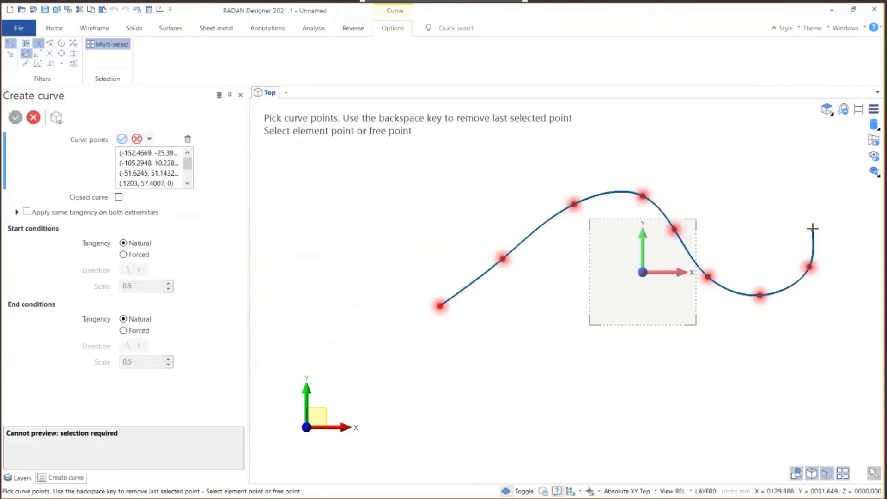
scroll(812, 228, "down", 1)
left_click(834, 221)
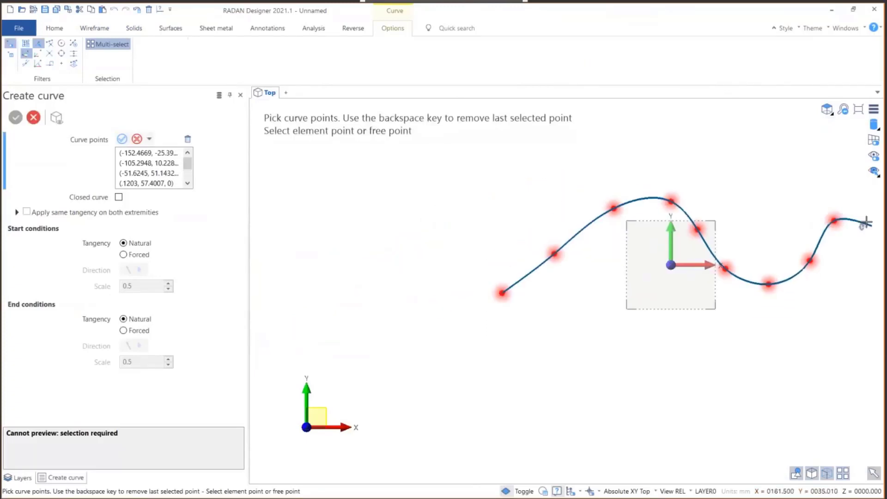
left_click(864, 216)
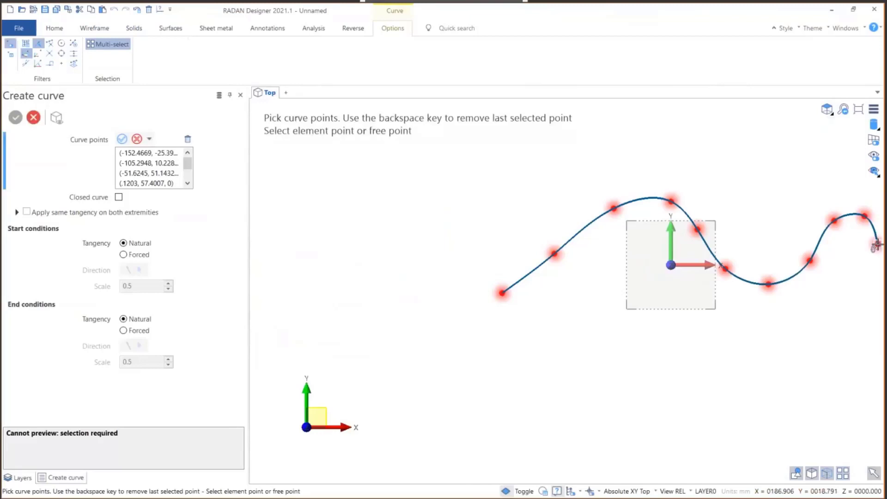
right_click(878, 245)
scroll(641, 176, "down", 3)
scroll(788, 174, "up", 4)
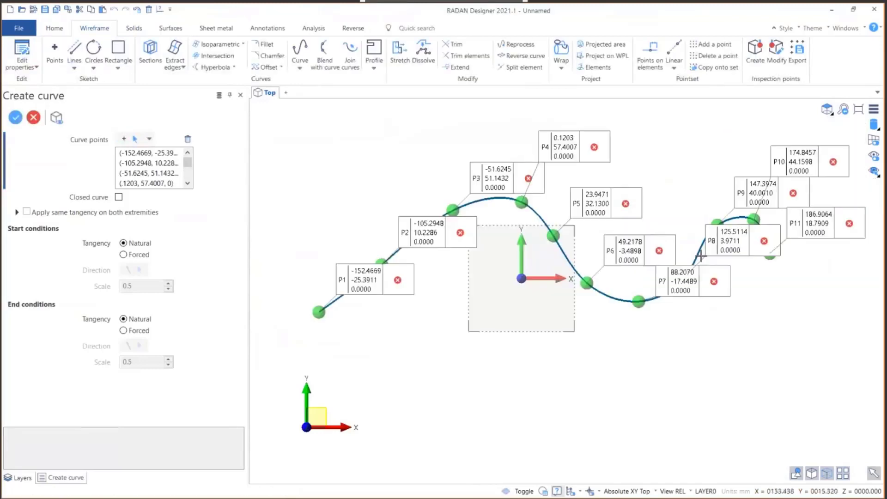
scroll(670, 258, "up", 2)
scroll(652, 261, "down", 2)
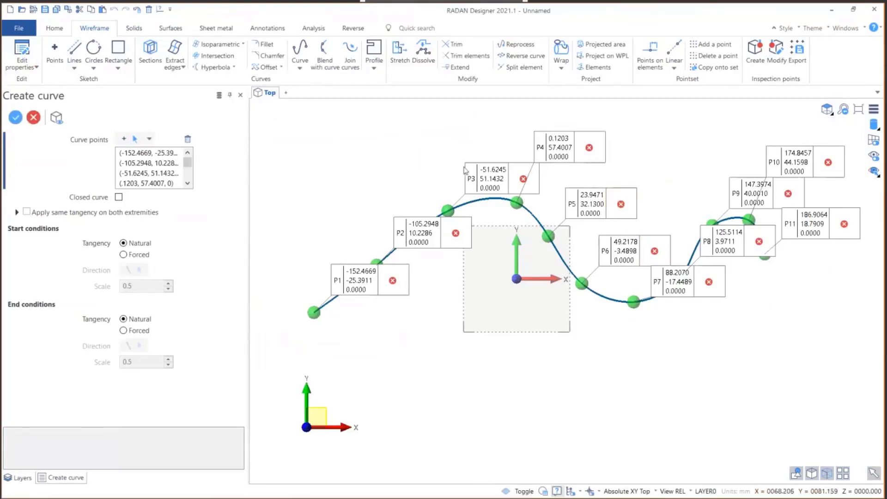
key("Return")
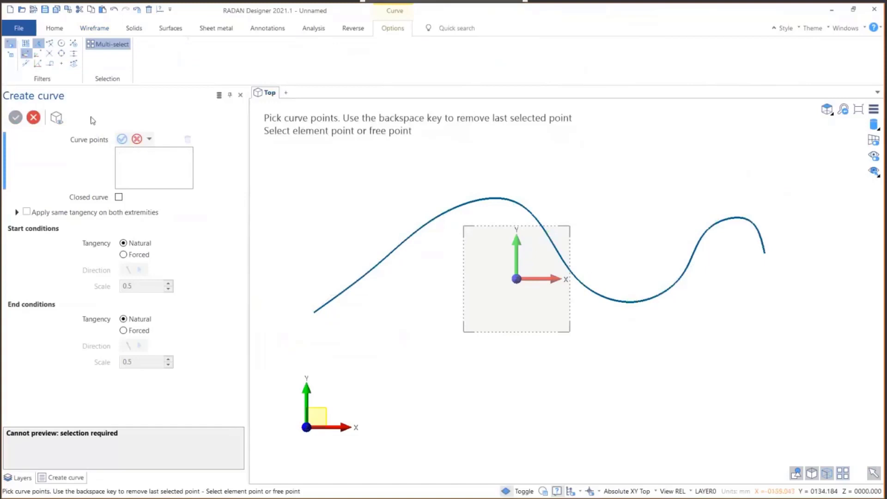
left_click(33, 117)
Step: Create the text HEXAGON at height 14, wrapped on the wavy curve with its application point at the curve's lower starting end
left_click(268, 28)
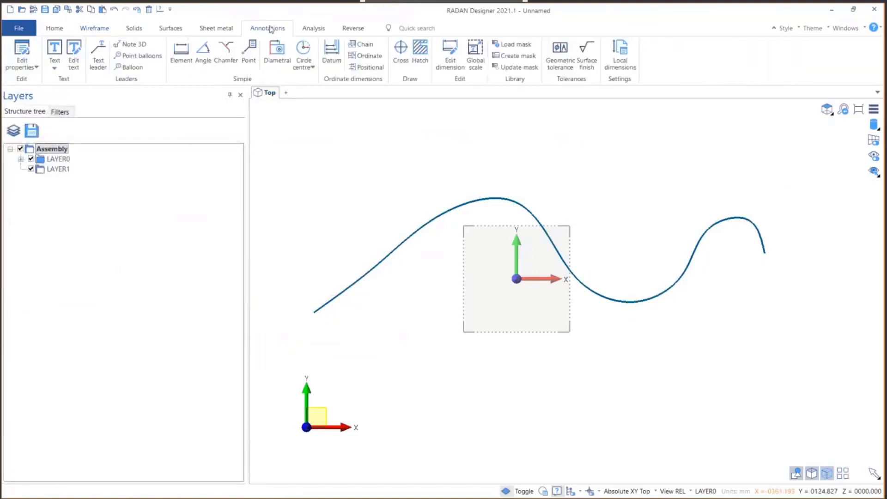
left_click(52, 50)
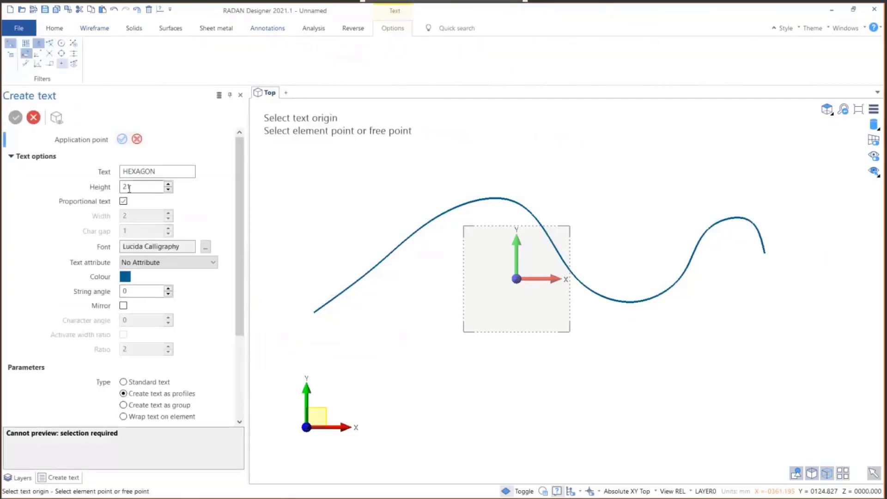
double_click(130, 187)
type("14")
left_click(124, 416)
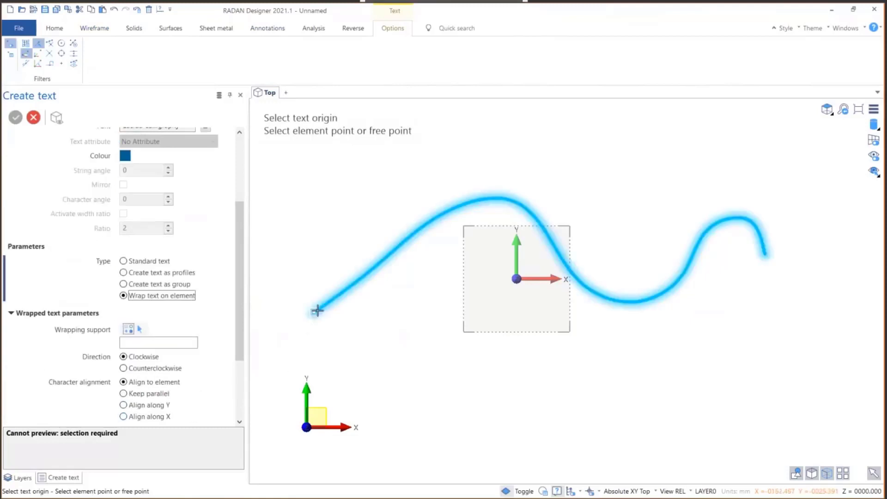
left_click(315, 311)
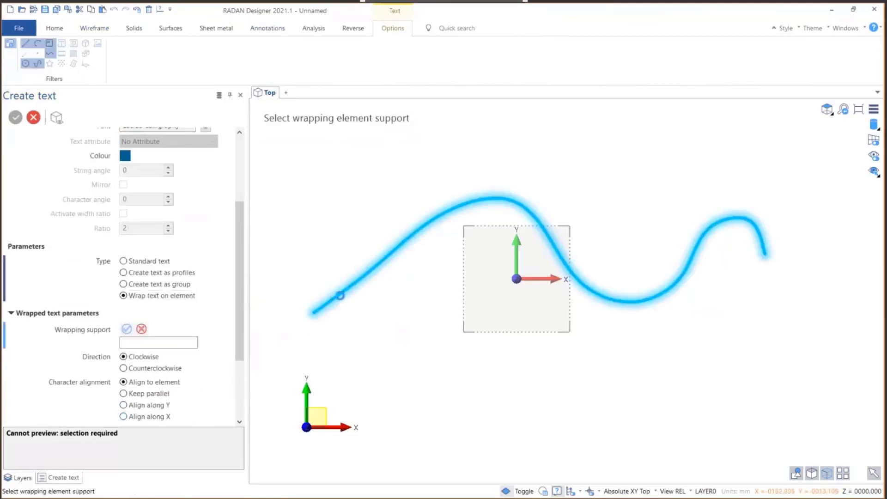
left_click(340, 295)
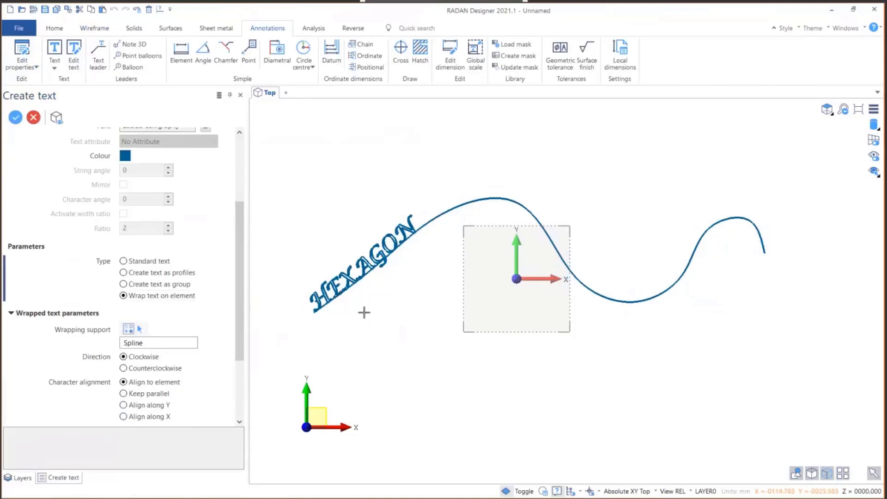
Step: Relocate the wrapped text's application point further along the curve so the word spans the first crest, and create the text
scroll(213, 280, "up", 5)
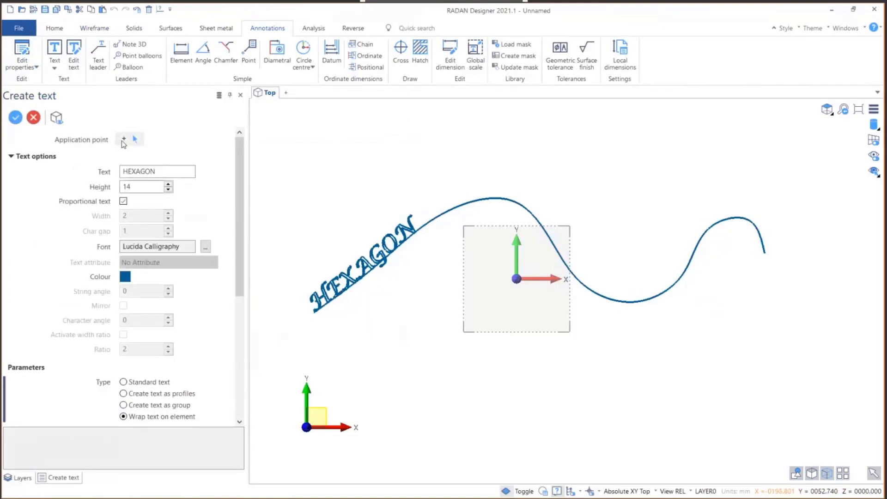
left_click(123, 141)
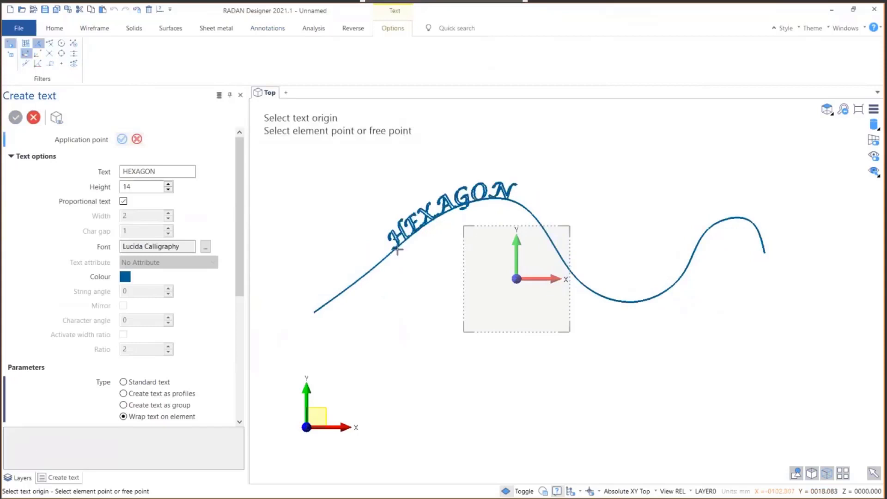
scroll(407, 254, "up", 2)
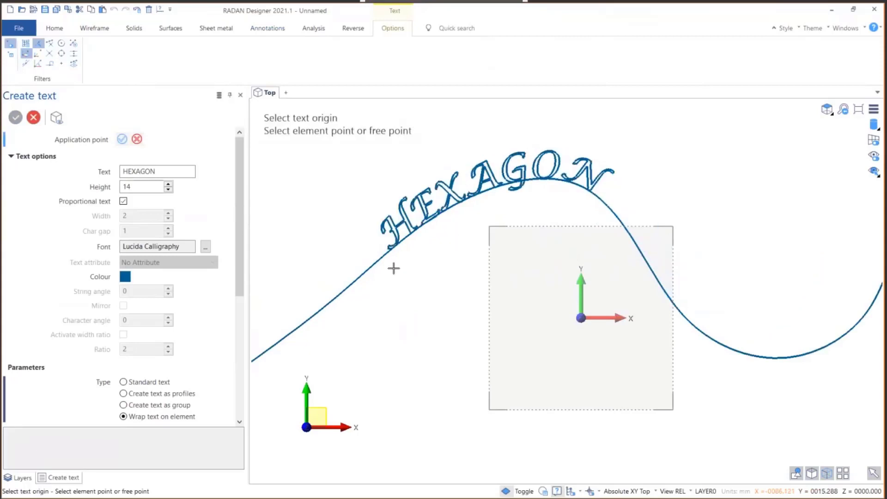
left_click(422, 226)
scroll(436, 300, "down", 2)
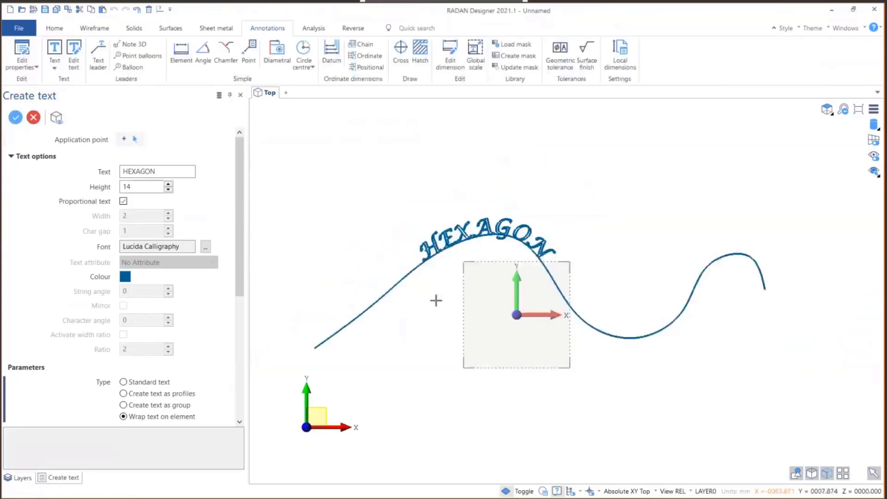
scroll(467, 259, "up", 4)
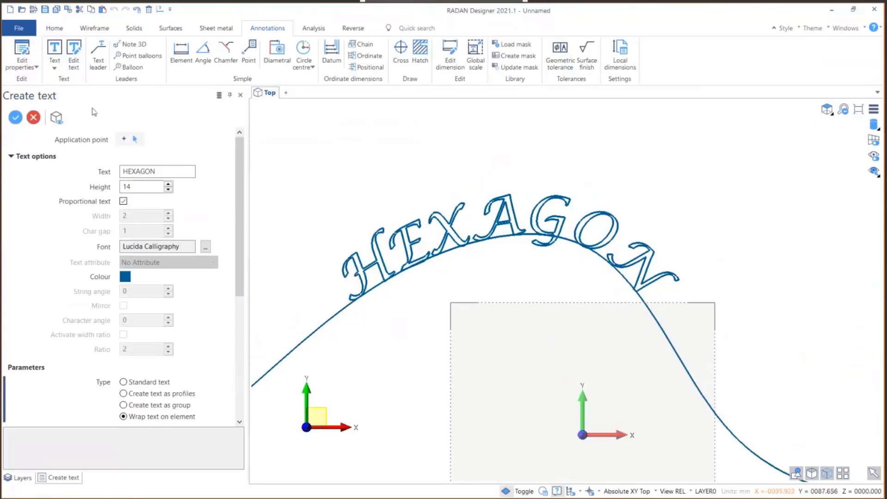
left_click(21, 118)
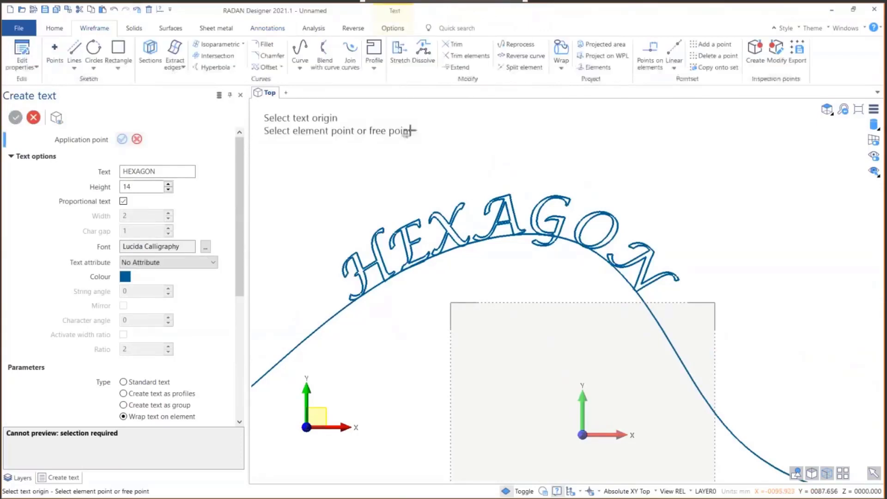
Step: Dissolve the wrapped HEXAGON text into its individual elements, giving them different colours
left_click(424, 55)
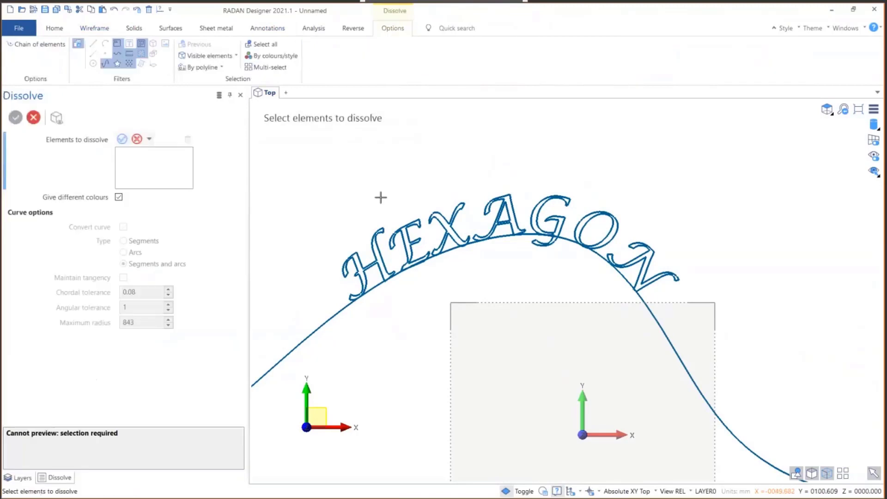
scroll(370, 190, "down", 2)
left_click_drag(331, 162, 720, 357)
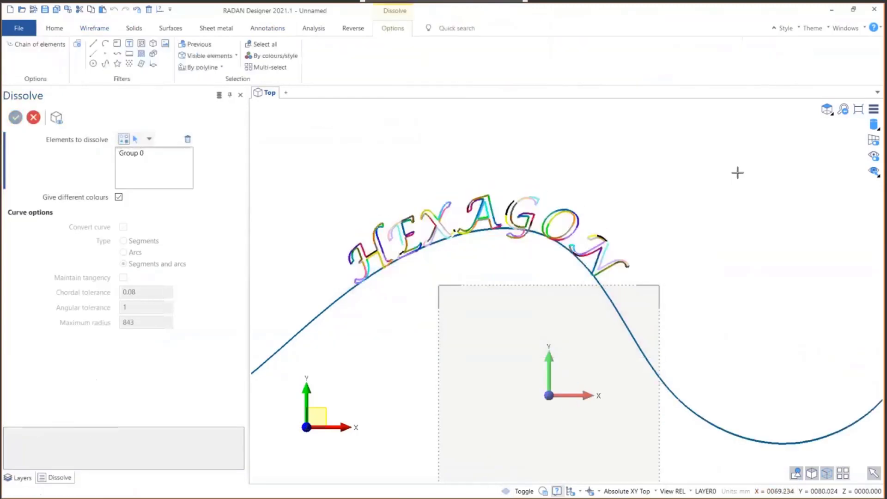
right_click(738, 173)
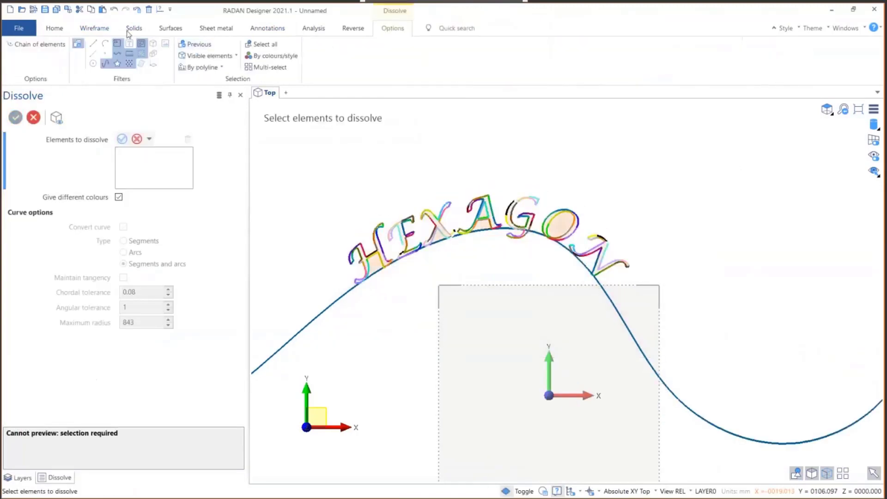
Step: Extrude all the dissolved HEXAGON letter outlines on the curve by a first distance of 27 mm
left_click(133, 28)
left_click(121, 55)
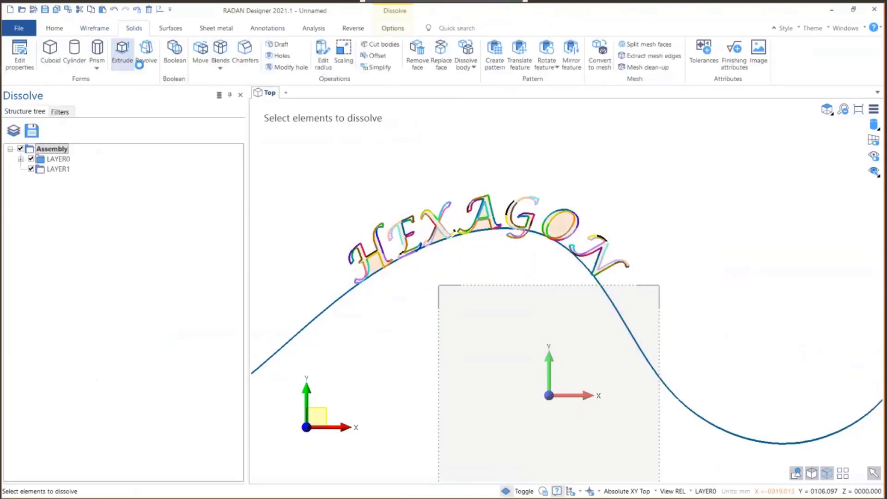
left_click_drag(290, 161, 715, 364)
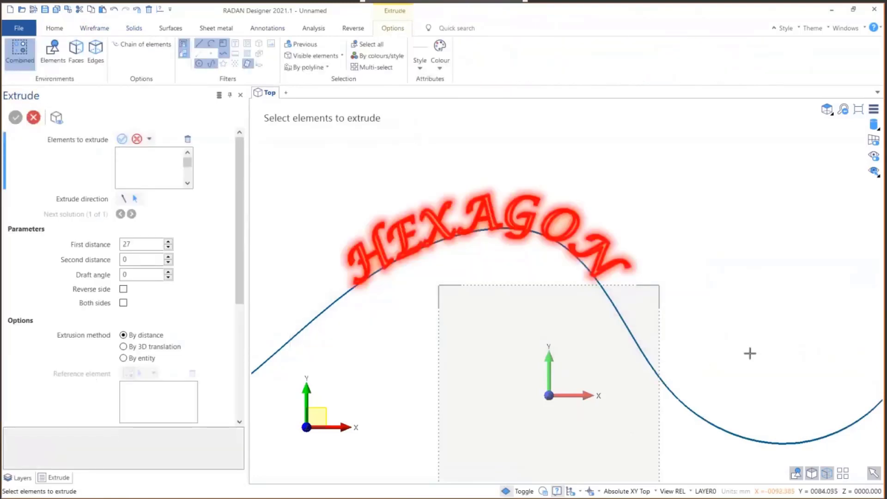
right_click(719, 322)
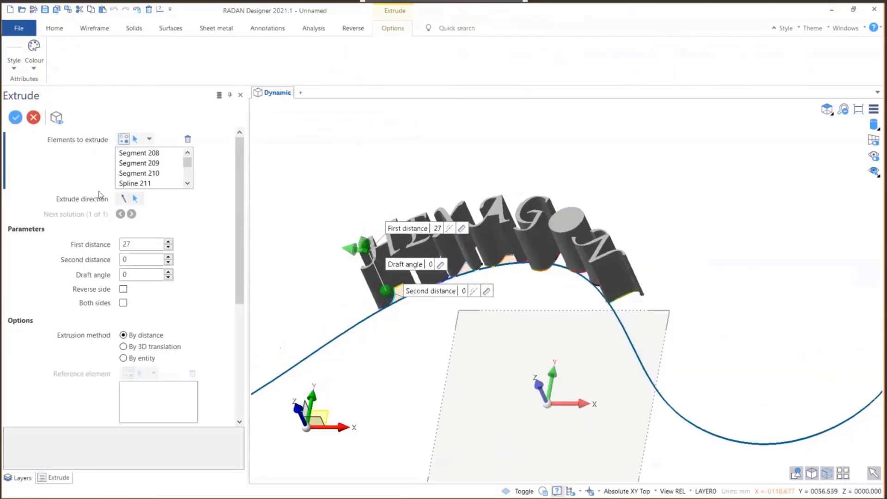
left_click(15, 118)
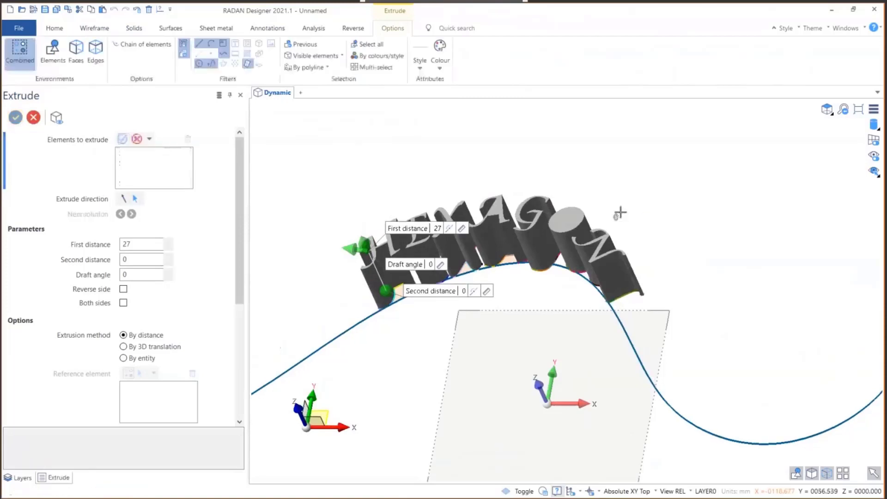
scroll(619, 213, "up", 2)
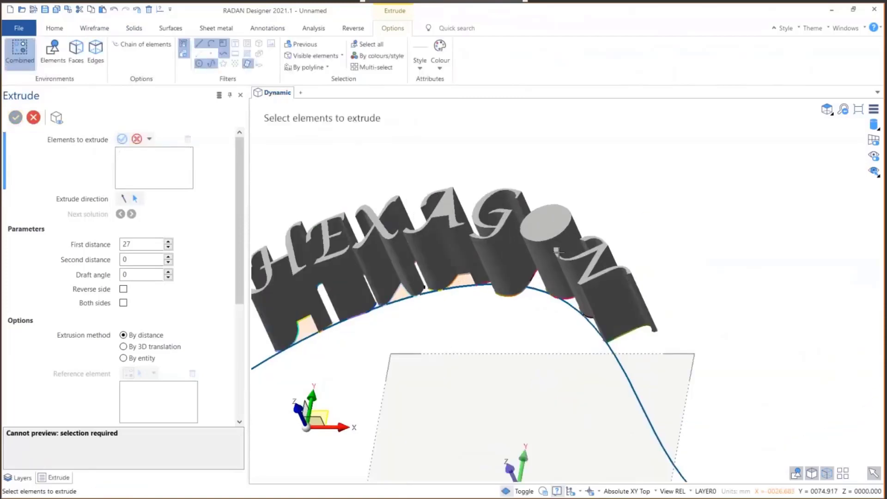
scroll(565, 255, "down", 3)
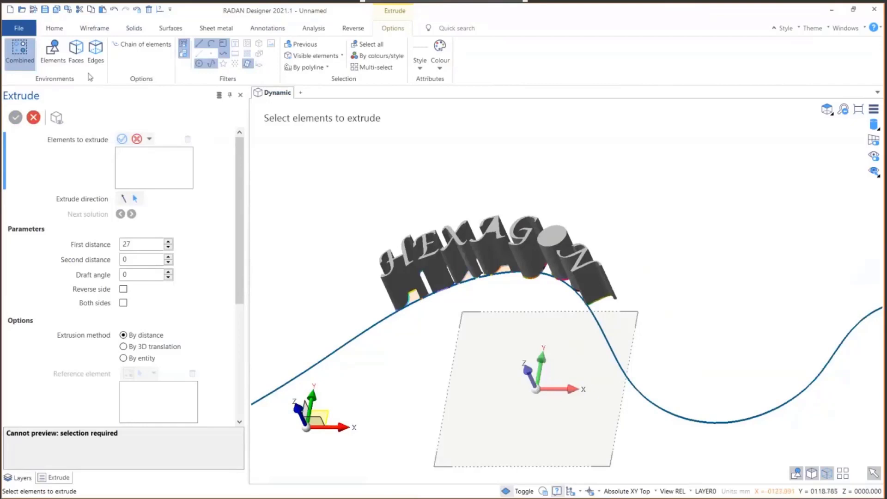
Step: Extrude the inner regions of the letters O and A by 27 mm in Subtract mode to cut their openings through the solids
left_click(135, 28)
left_click(123, 43)
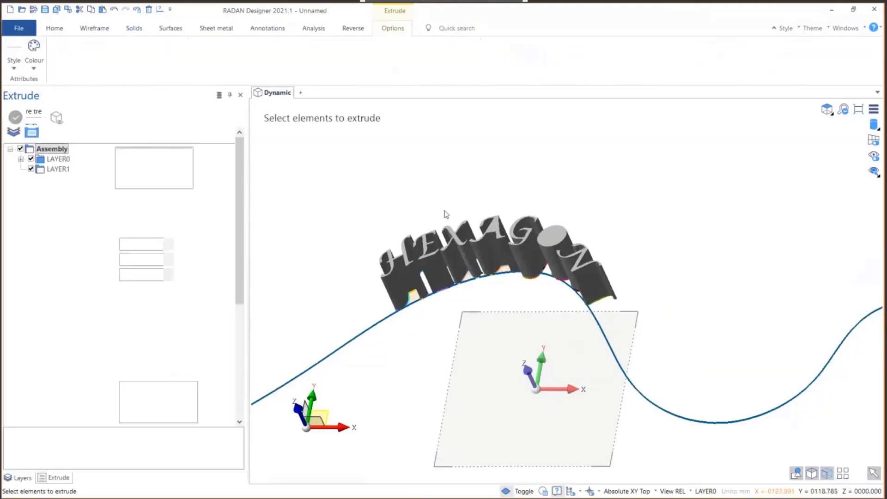
middle_click_drag(447, 226, 413, 223)
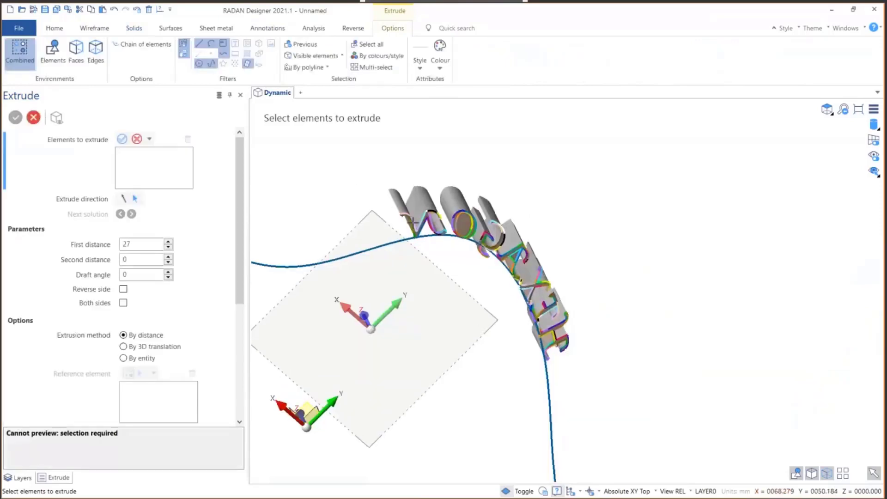
scroll(413, 224, "up", 2)
left_click(476, 217)
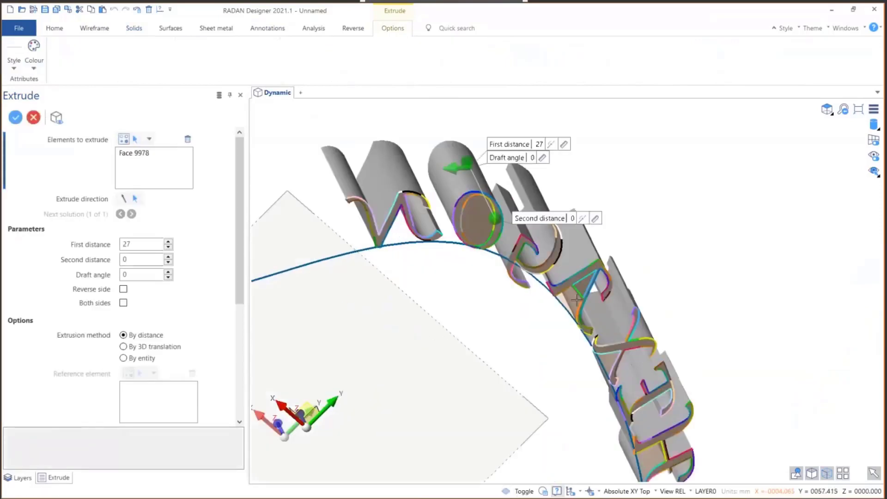
left_click(137, 138)
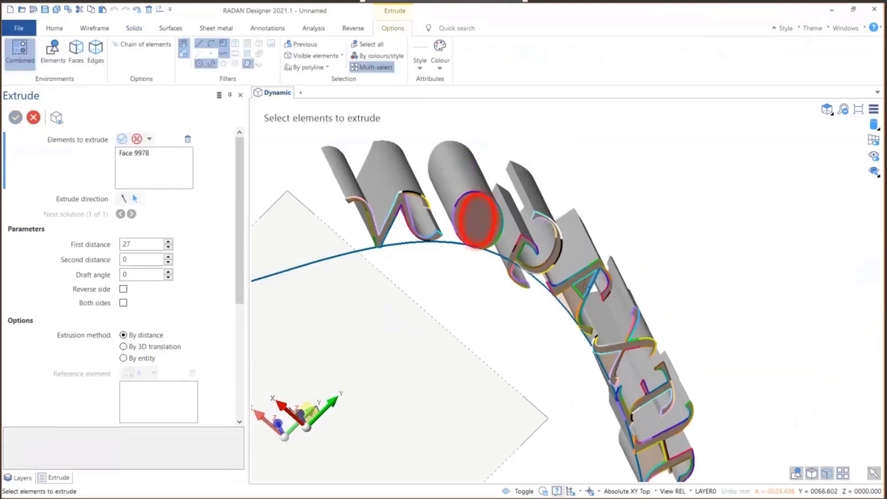
scroll(581, 287, "up", 3)
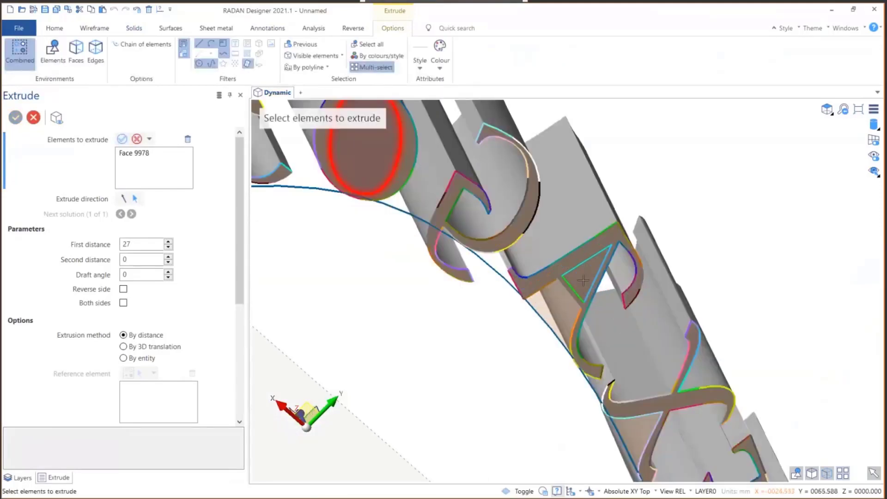
left_click(580, 280)
scroll(552, 318, "down", 3)
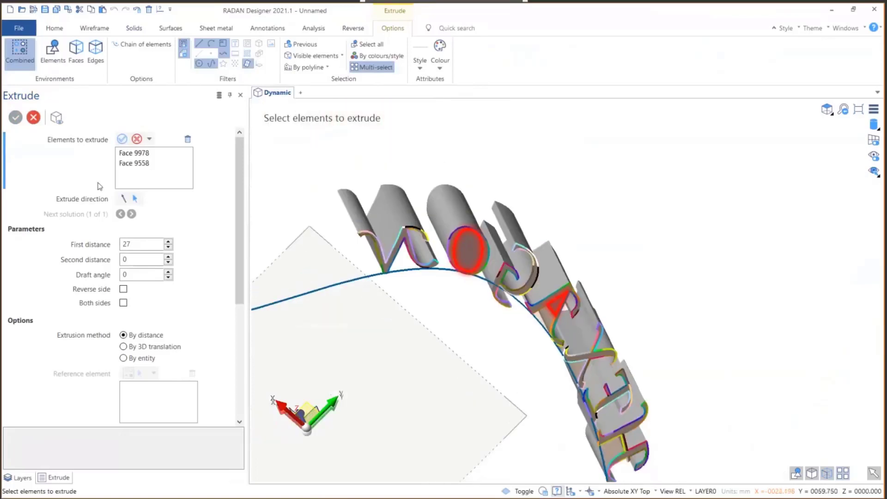
left_click(136, 138)
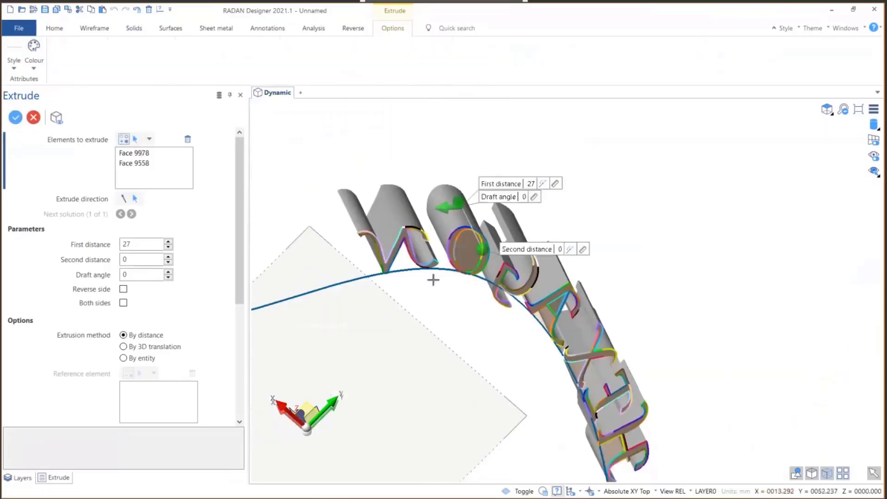
scroll(130, 342, "down", 5)
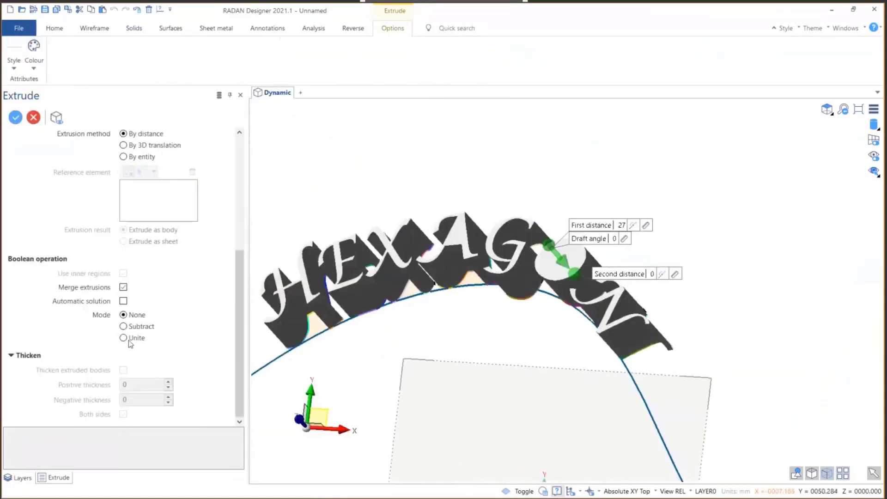
left_click(123, 326)
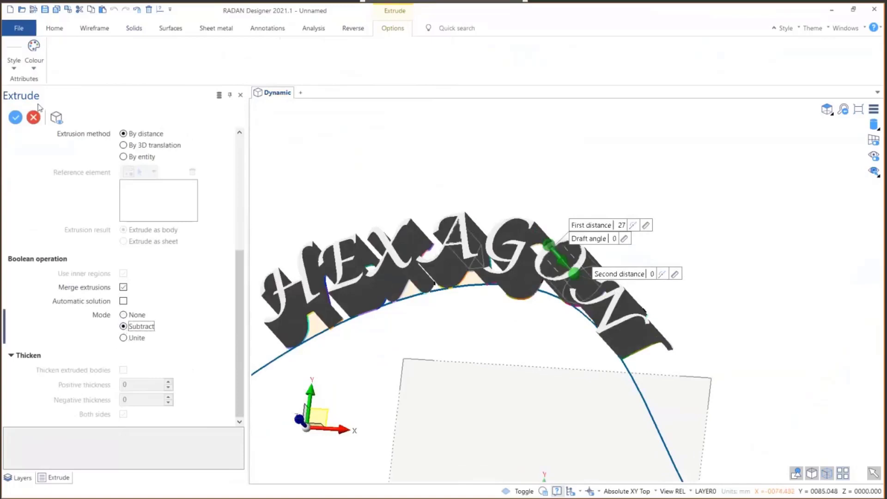
left_click(15, 116)
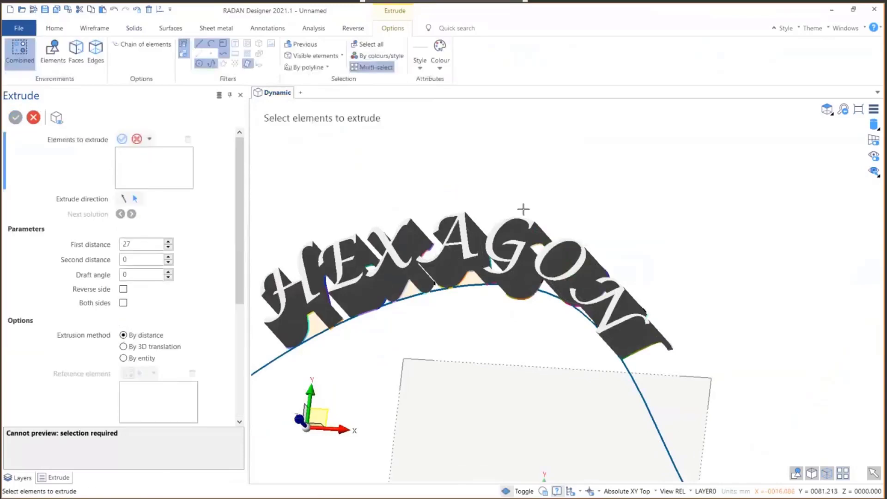
scroll(523, 209, "down", 5)
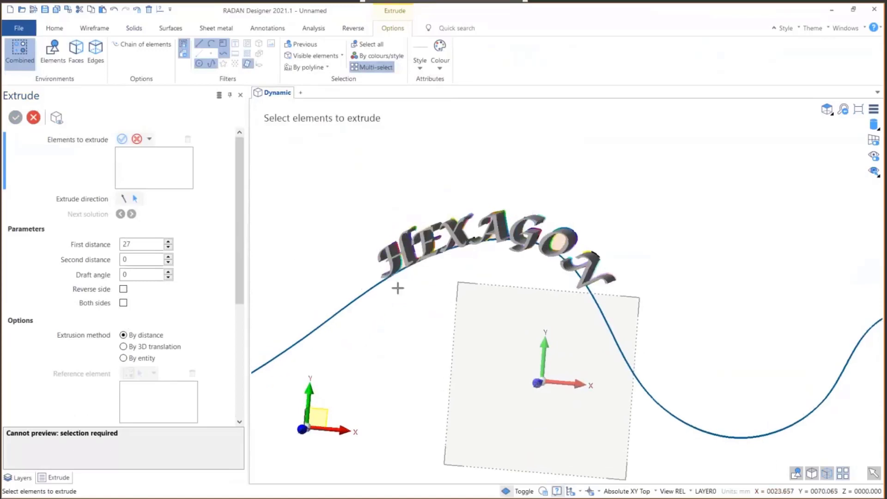
scroll(397, 288, "up", 3)
middle_click_drag(634, 197, 675, 187)
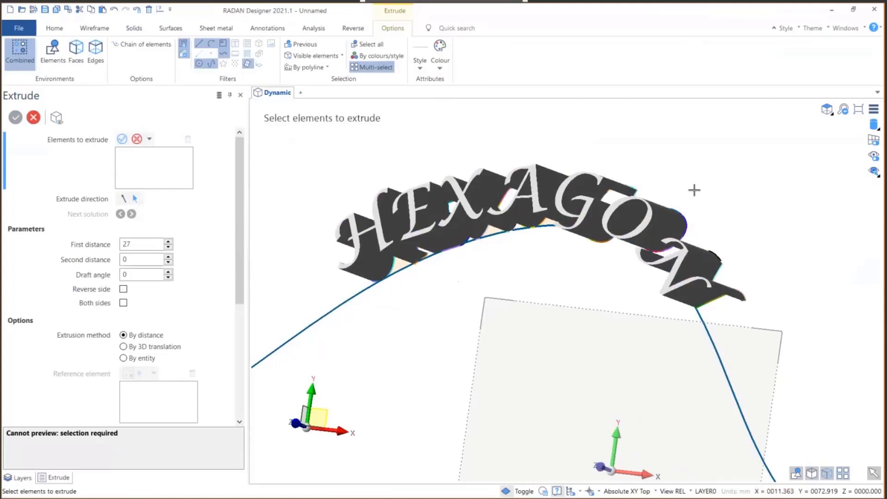
key("alt+Tab")
key("Right")
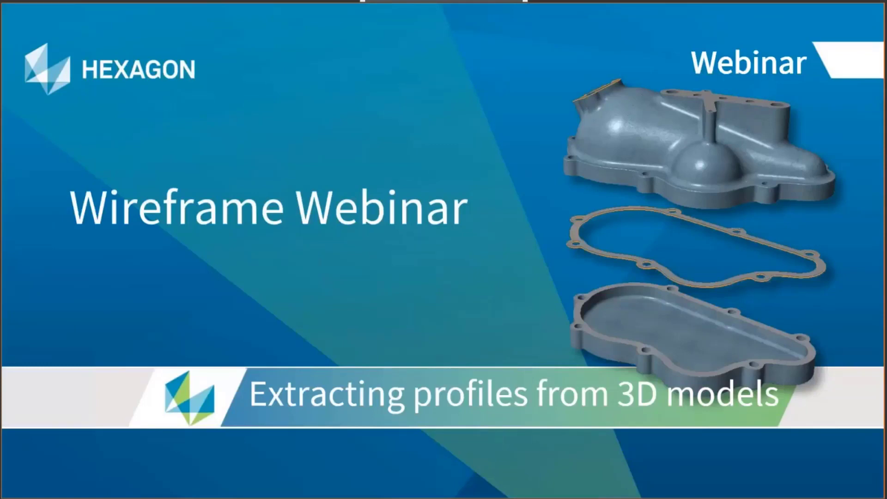
key("Right")
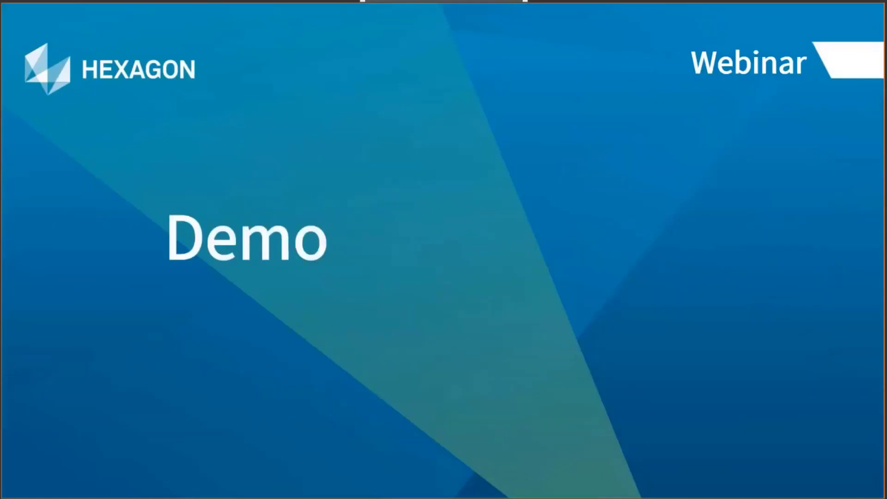
key("alt+Tab")
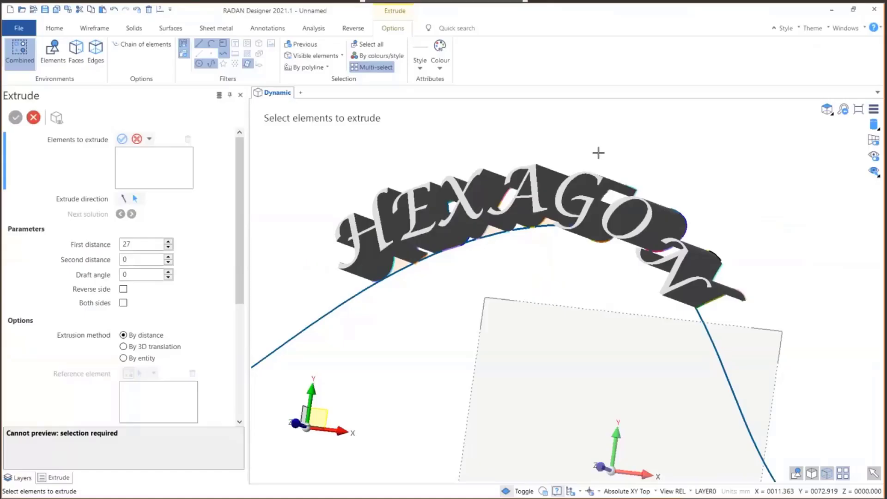
Step: Open the recent casting file BobCasting1.VDF, discarding the changes to the HEXAGON lettering model
left_click(23, 28)
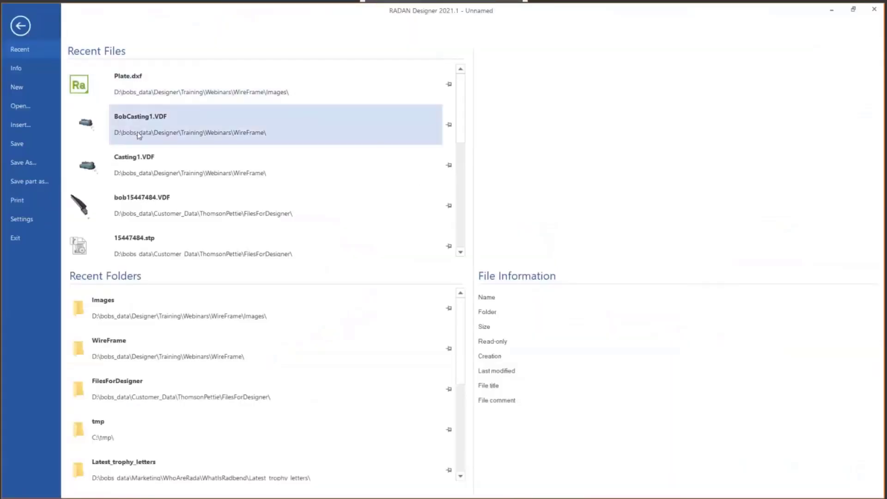
left_click(139, 131)
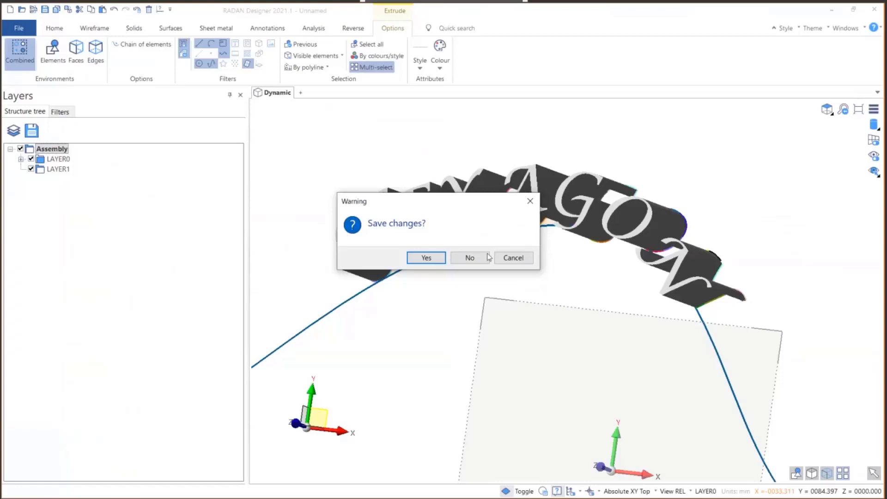
left_click(470, 258)
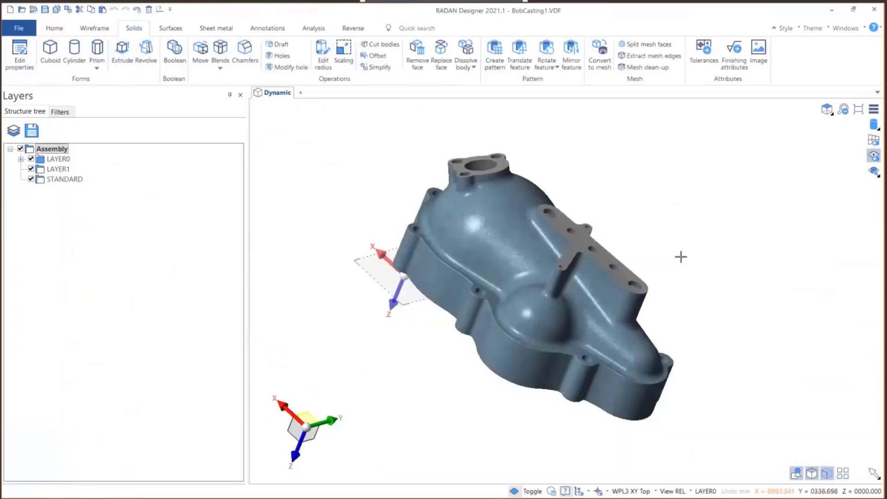
scroll(647, 254, "up", 2)
middle_click_drag(536, 257, 529, 239)
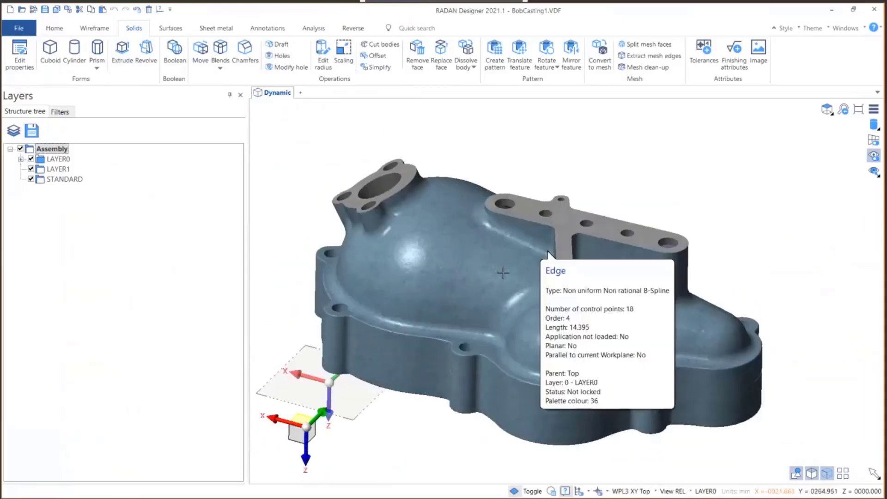
Step: Display the layer structure and expand LAYER0 to examine which bodies make up the casting
left_click(846, 28)
left_click(846, 41)
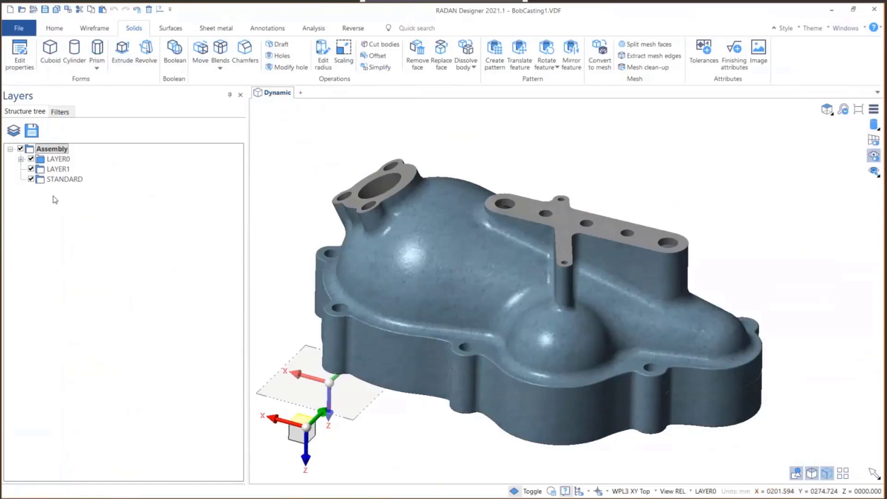
left_click(21, 159)
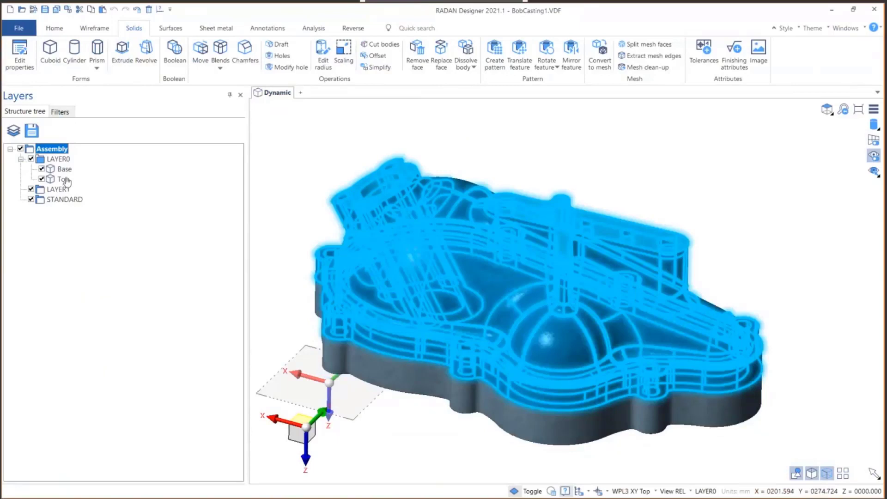
Step: Translate the casting's Top body by -200 along the Z axis, moving it rather than making multiple copies
left_click(55, 28)
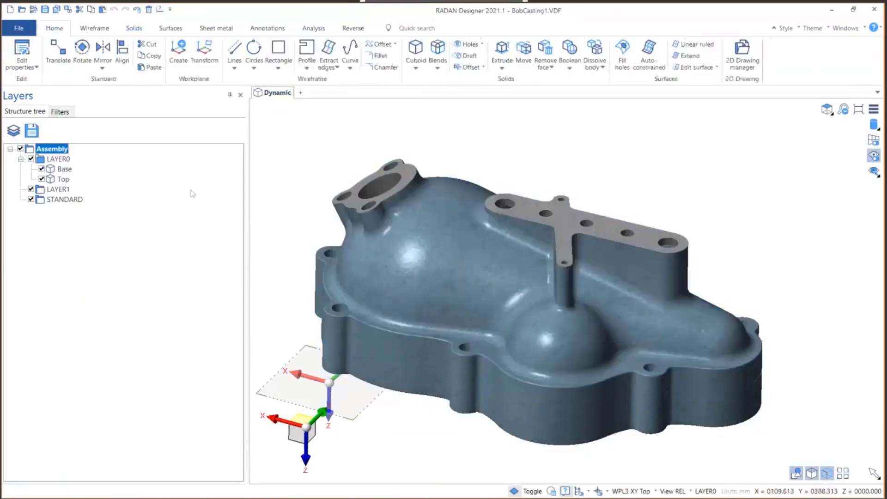
left_click(59, 51)
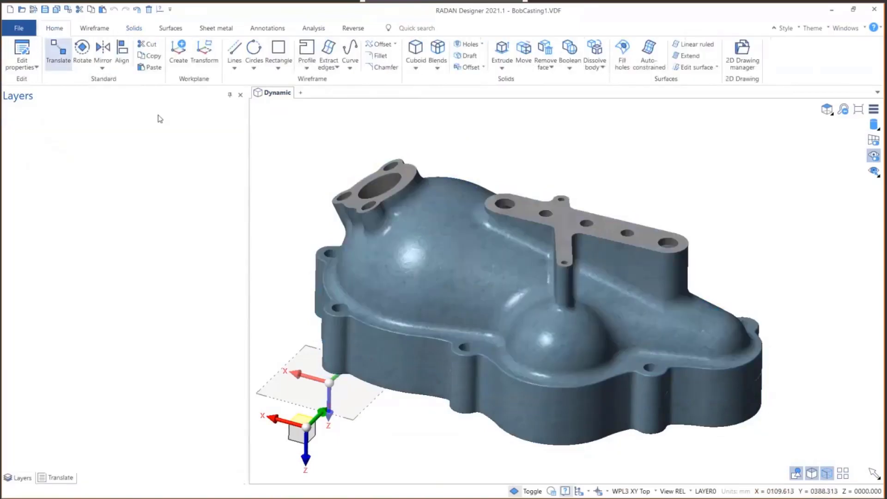
left_click(429, 294)
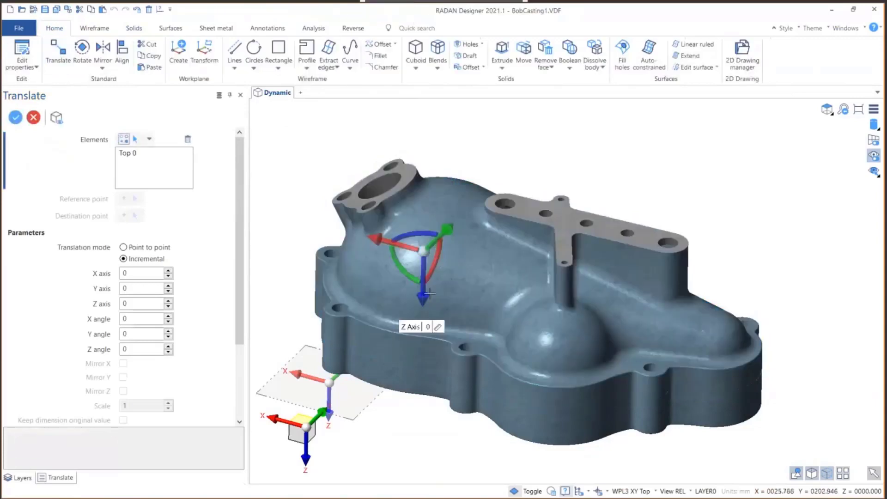
left_click(426, 326)
type("-200")
key("Return")
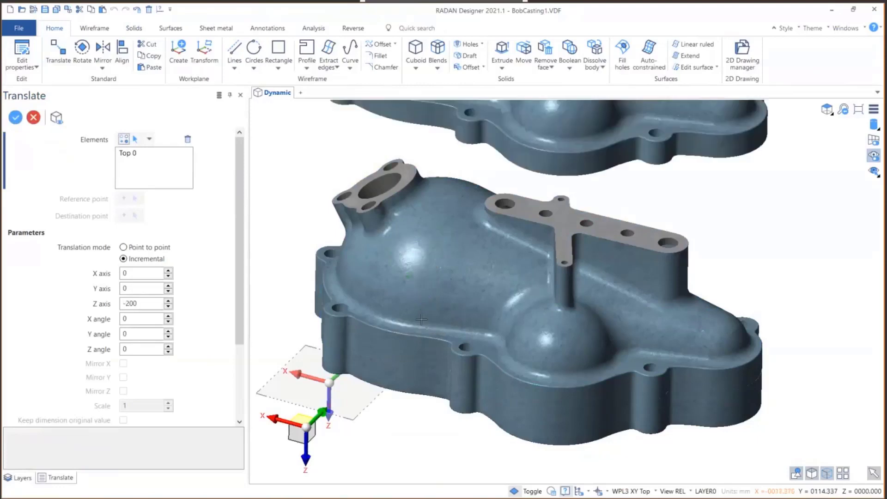
scroll(152, 324, "down", 3)
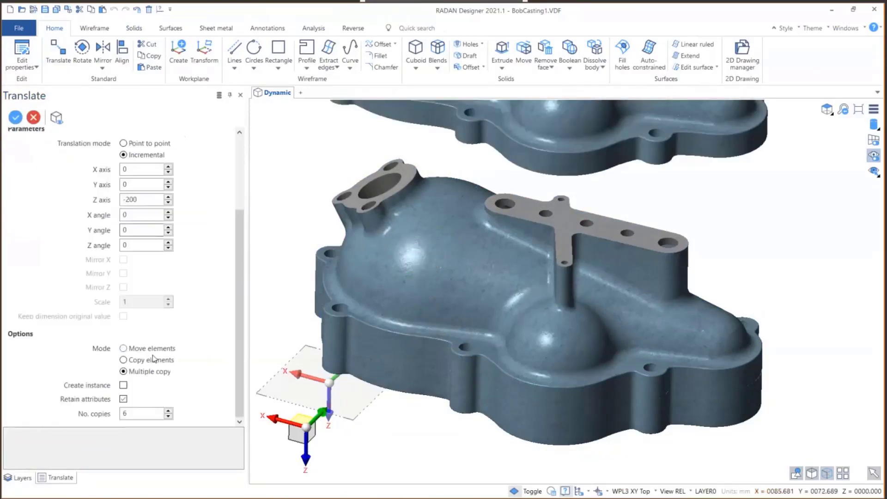
left_click(135, 348)
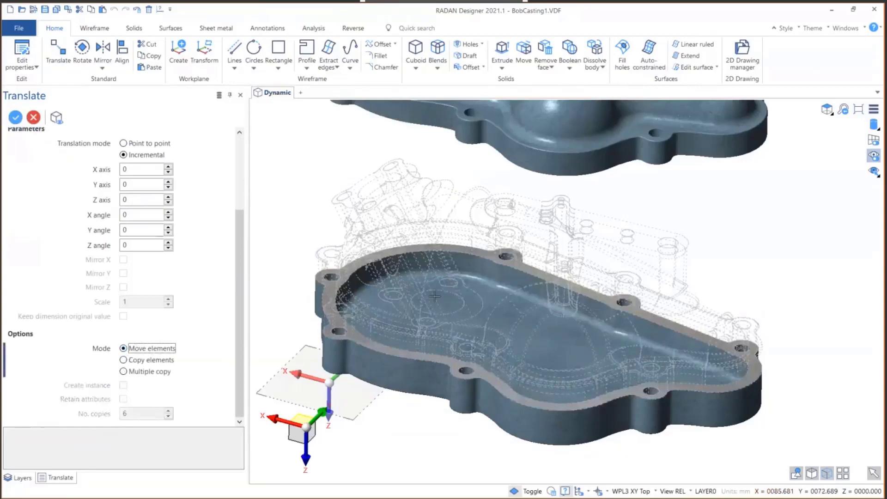
left_click(15, 117)
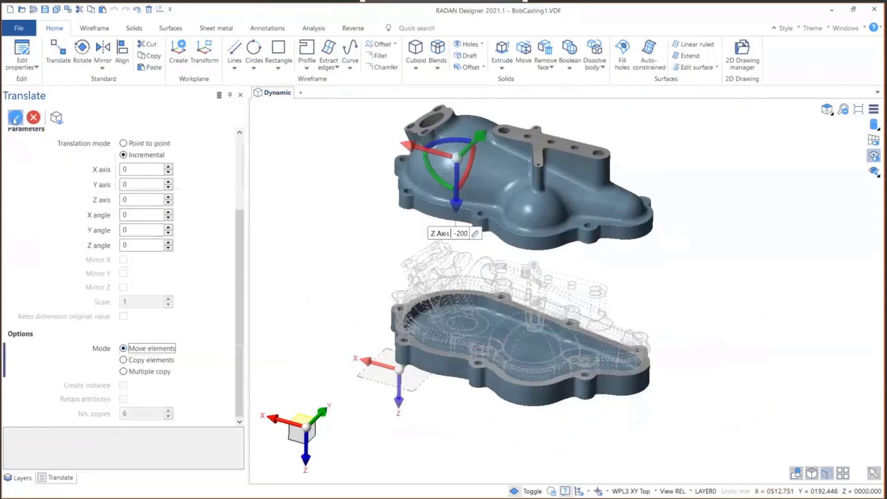
middle_click_drag(624, 277, 606, 303)
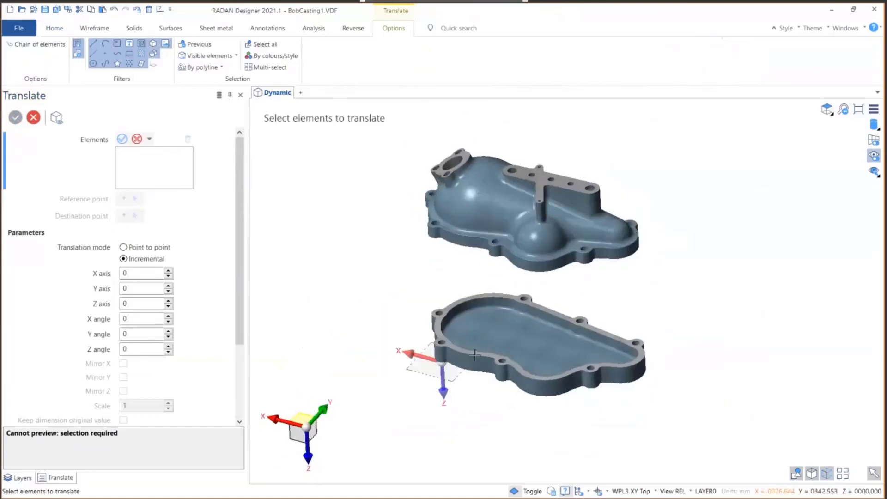
Step: Extract all edges of the base casting's flat upper rim face as wireframe curves
scroll(503, 351, "up", 5)
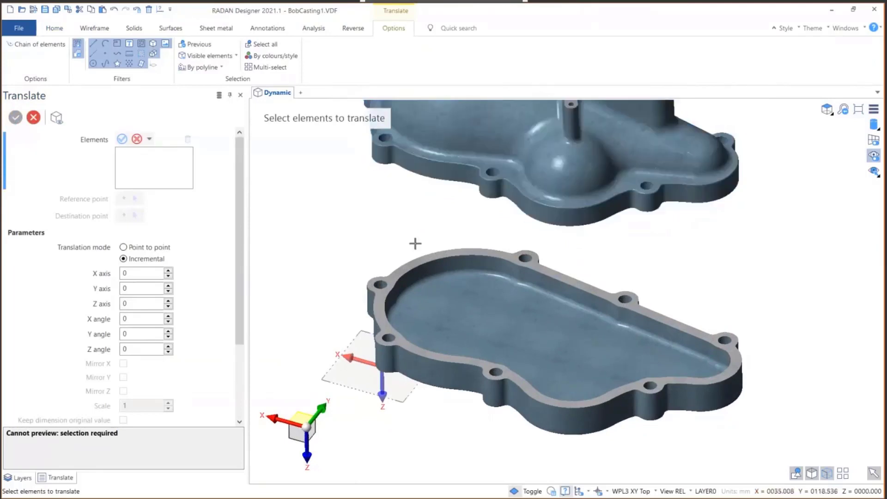
left_click(98, 28)
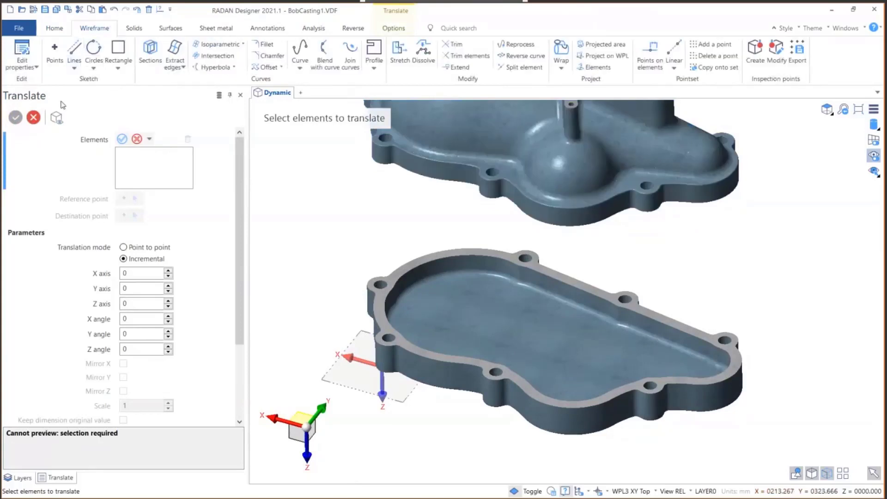
left_click(174, 48)
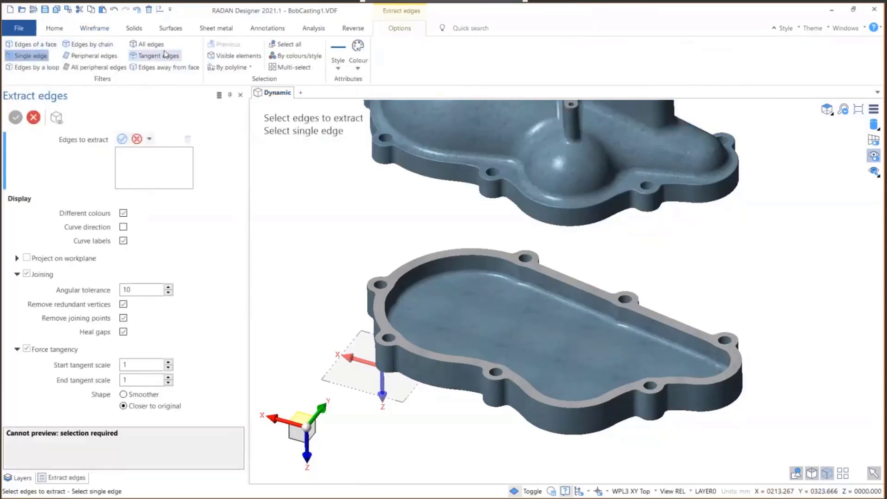
left_click(36, 48)
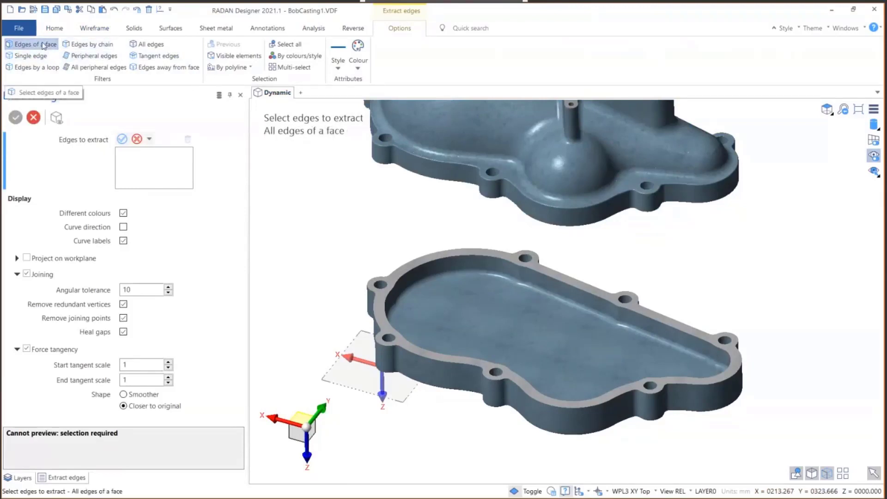
scroll(317, 285, "up", 4)
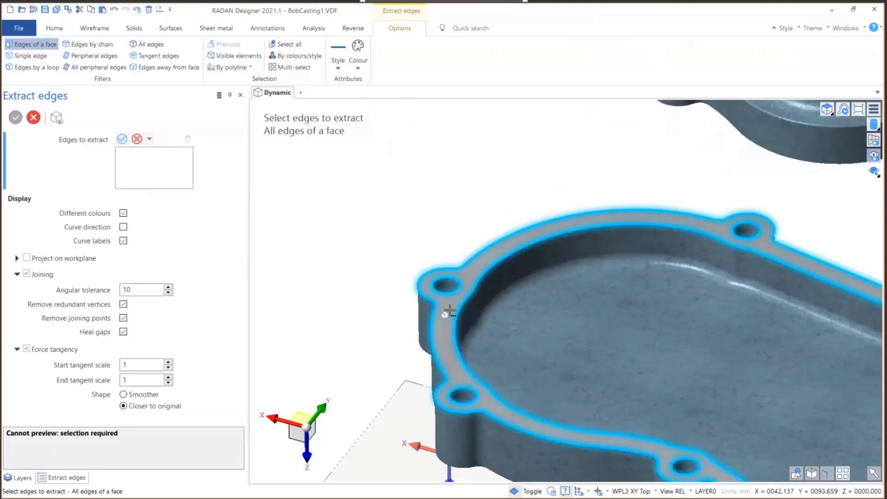
left_click(449, 310)
scroll(400, 309, "down", 5)
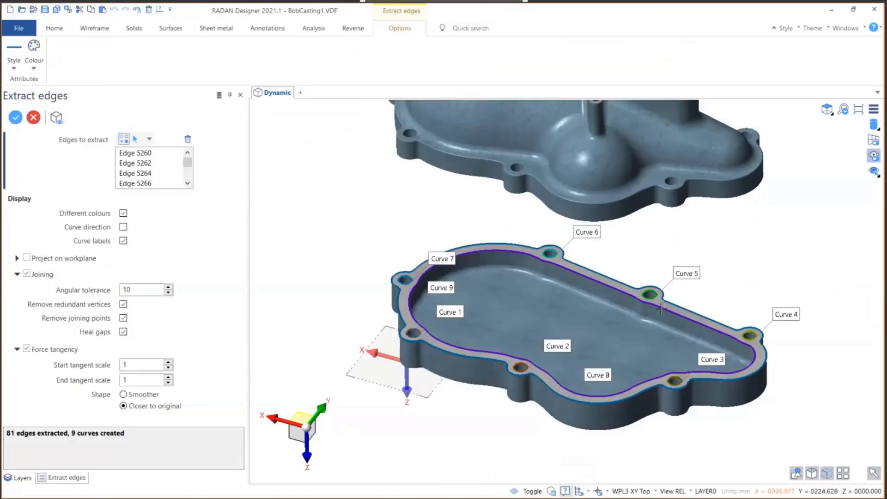
left_click(124, 138)
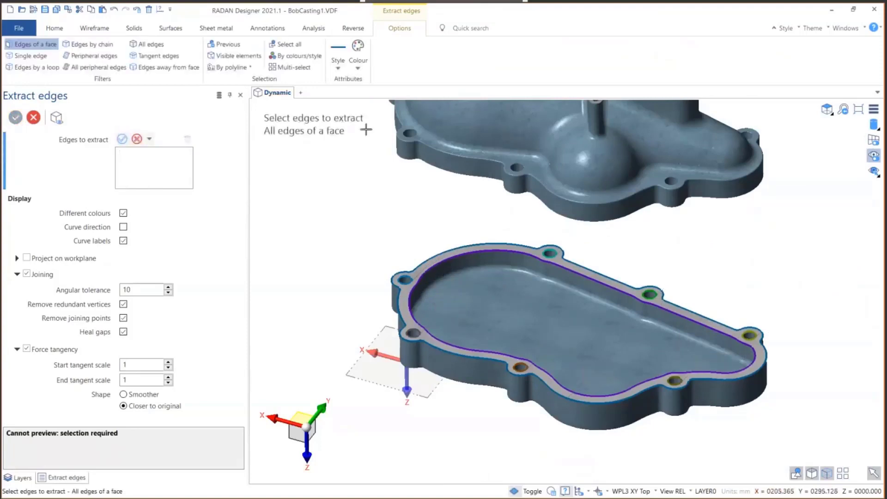
Step: Hide the Base and Top bodies in the layer structure so only the extracted wireframe is shown
left_click(846, 28)
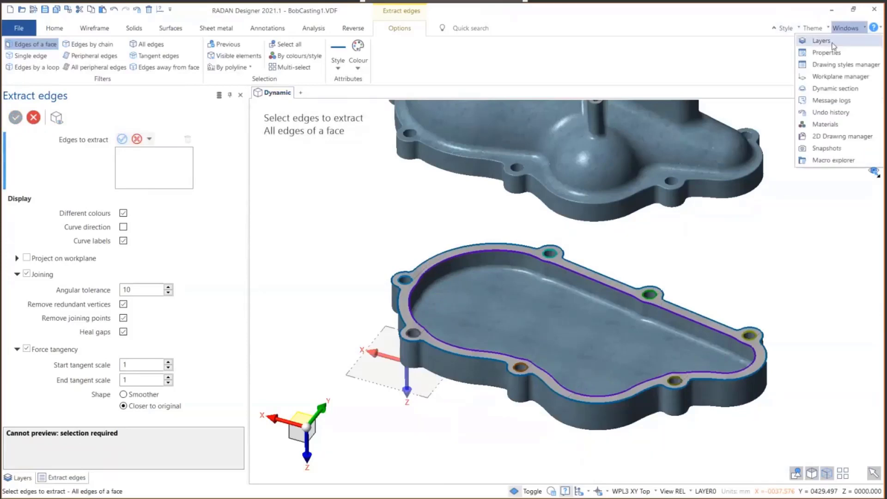
left_click(822, 39)
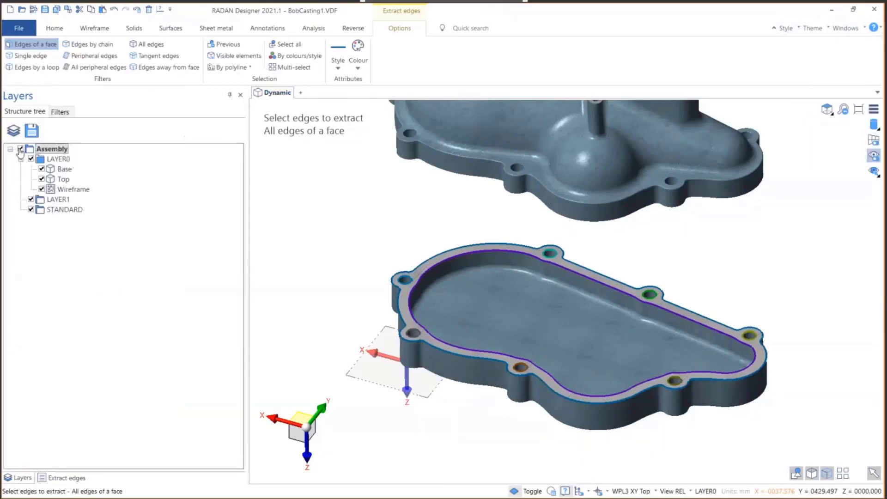
left_click(42, 168)
left_click(63, 179)
left_click(41, 179)
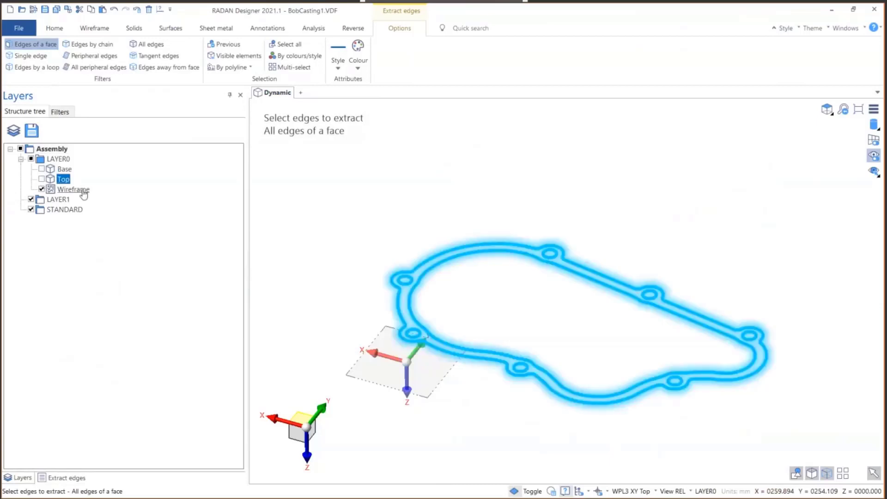
scroll(514, 285, "down", 2)
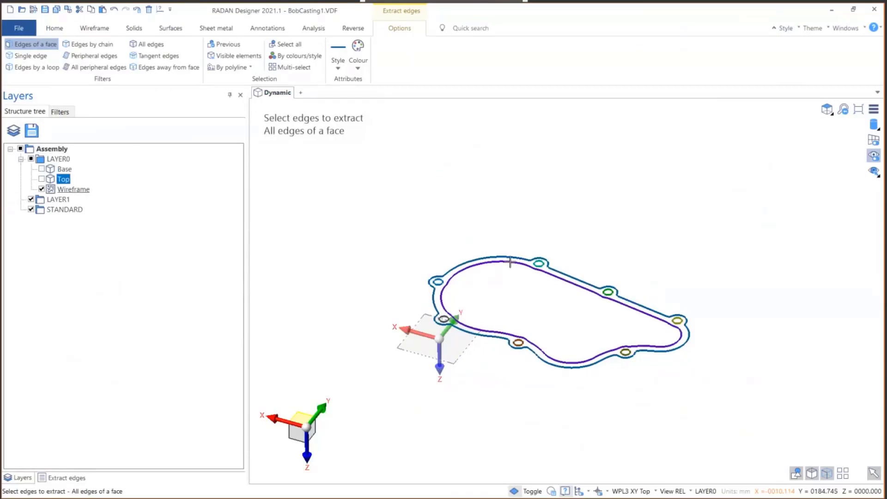
scroll(574, 317, "up", 3)
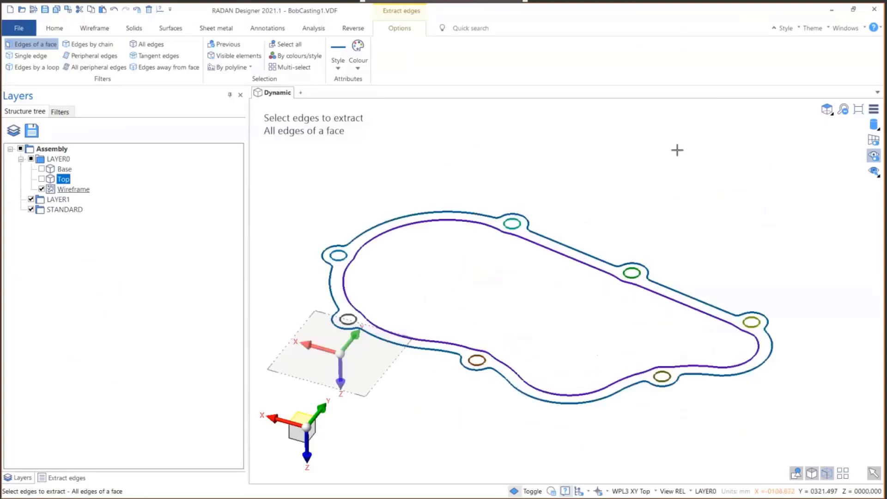
Step: Extrude the extracted rim and hole profiles by a first distance of -2 mm to form a thin gasket
left_click(138, 30)
left_click(131, 53)
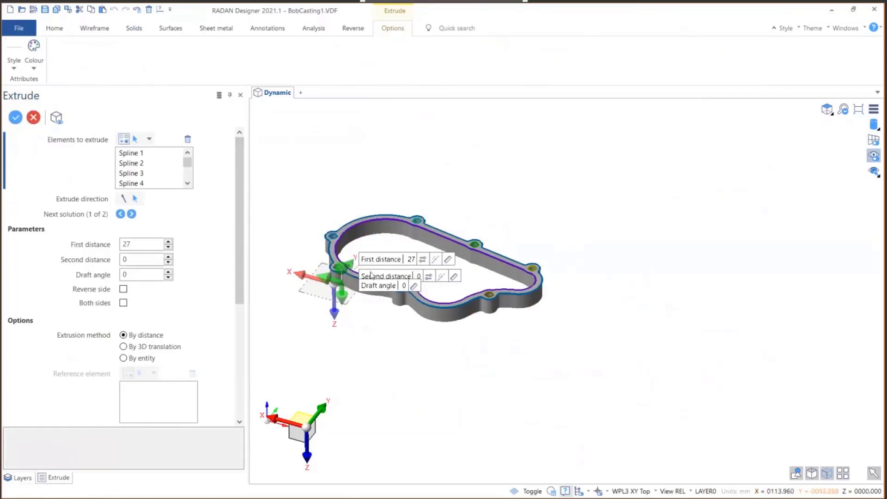
left_click_drag(342, 296, 341, 241)
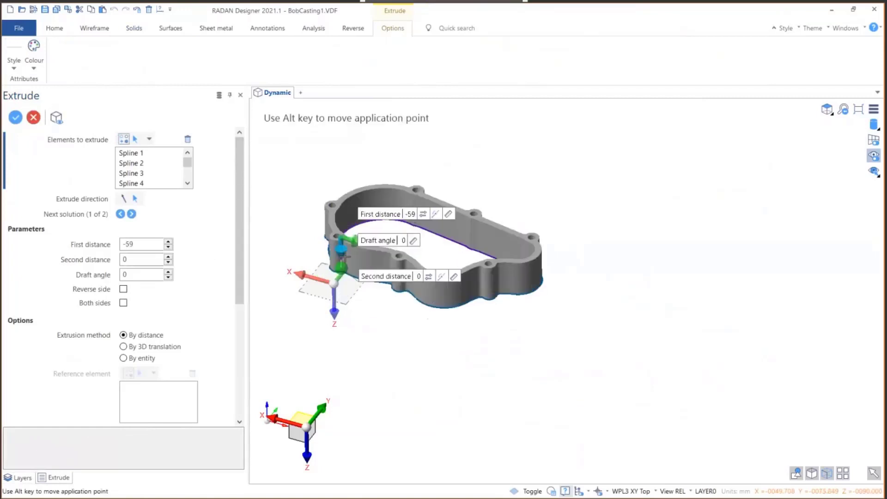
left_click(143, 243)
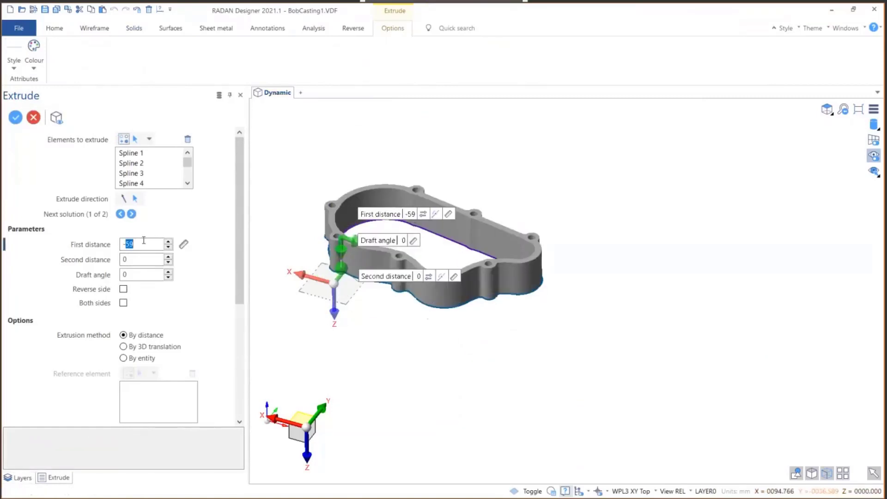
type("-2")
key("Tab")
scroll(403, 298, "down", 2)
scroll(403, 298, "up", 1)
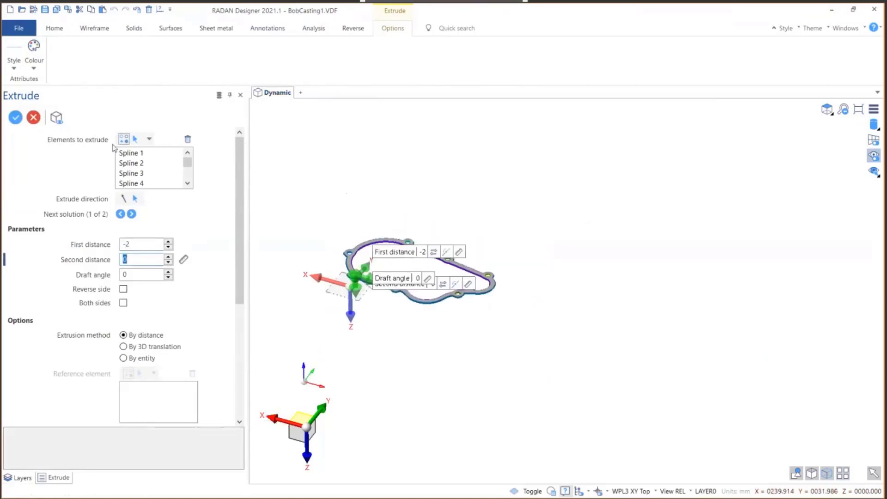
key("Return")
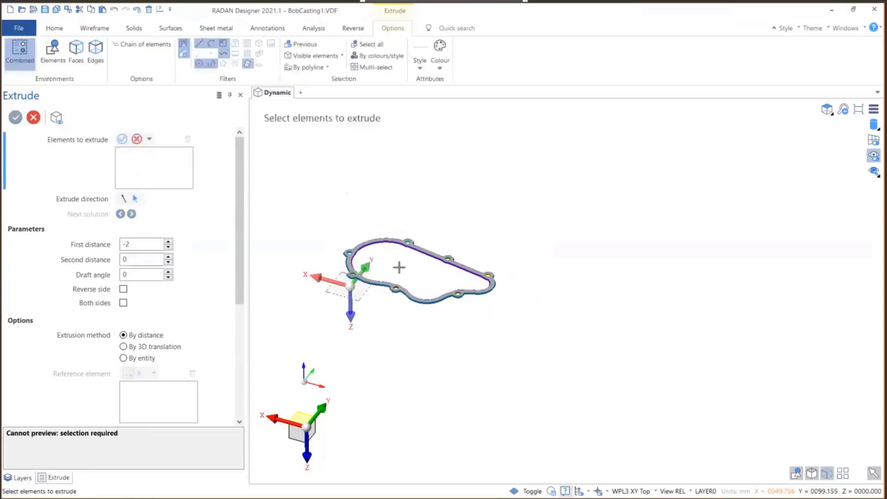
Step: Hide the Wireframe group under LAYER0 in the layer structure, keeping the gasket solid shown
scroll(349, 254, "down", 1)
scroll(460, 294, "up", 3)
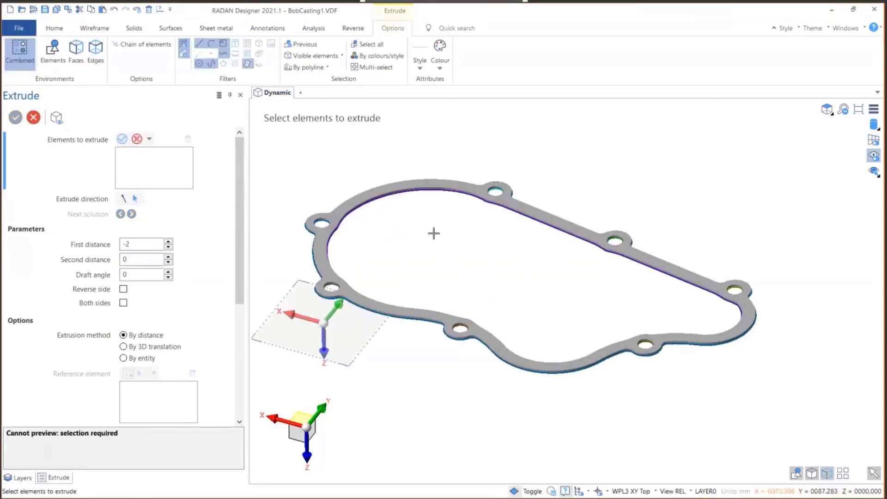
middle_click_drag(434, 233, 543, 275)
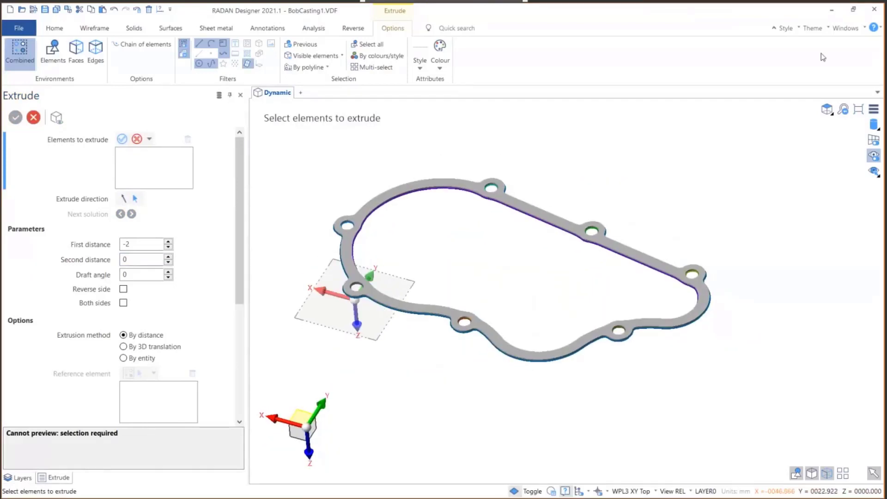
left_click(846, 28)
left_click(823, 41)
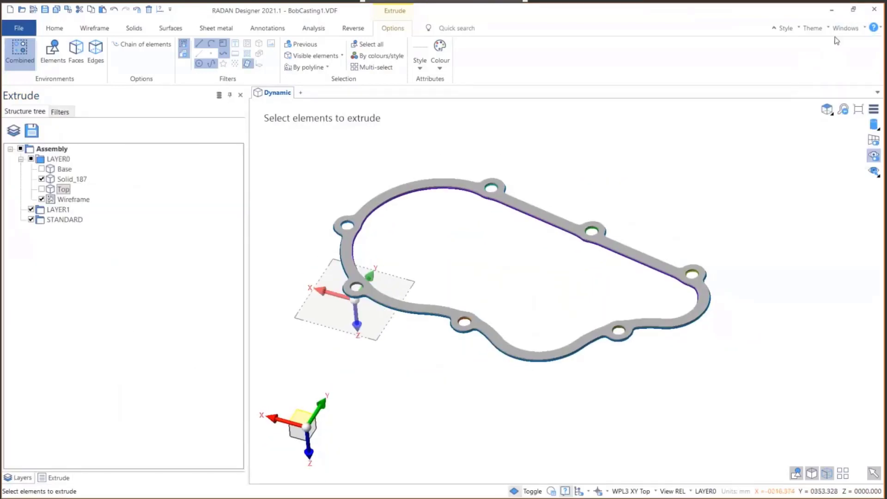
left_click(41, 199)
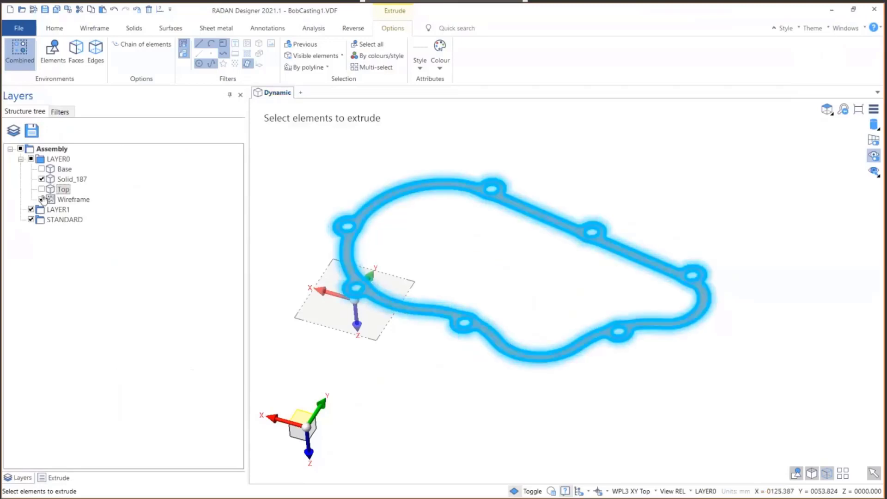
Step: Open the materials library and preview the Leather01 material as an option for the gasket
mouse_move(513, 367)
middle_mouse_down()
mouse_move(529, 258)
mouse_move(501, 317)
mouse_move(531, 355)
mouse_move(523, 348)
mouse_move(511, 363)
mouse_move(521, 365)
middle_mouse_up()
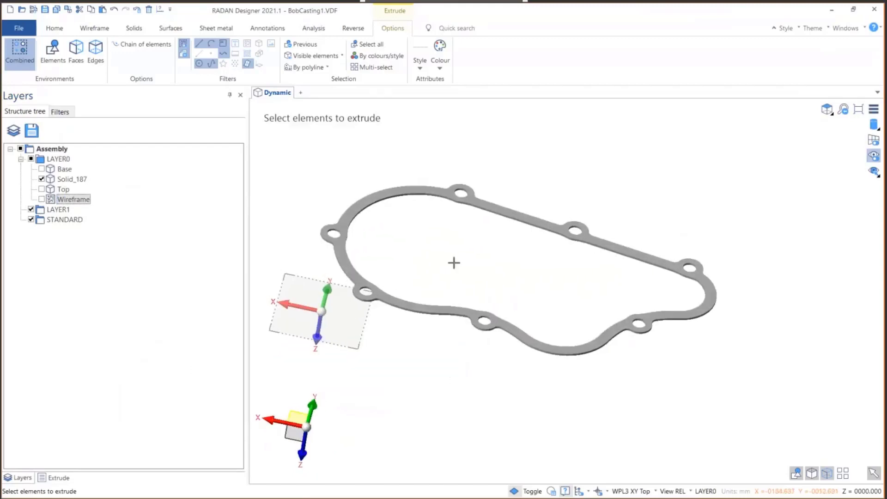
scroll(461, 266, "up", 1)
middle_click_drag(461, 266, 454, 244)
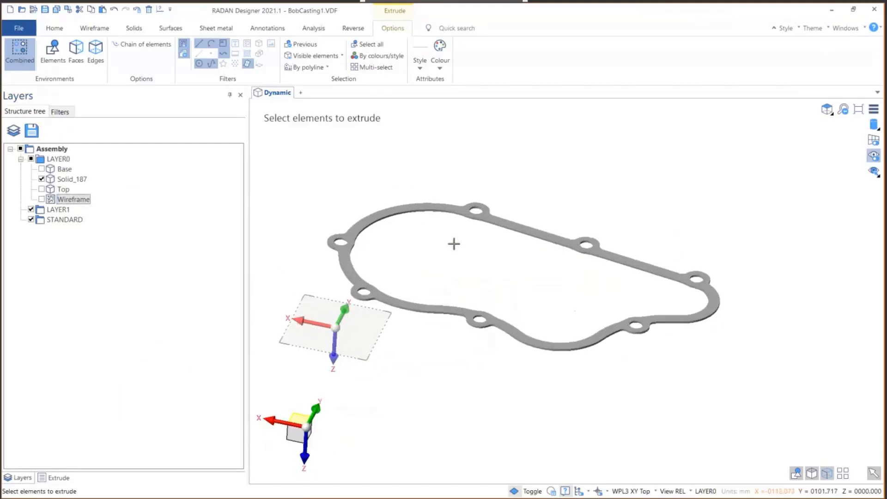
left_click(846, 29)
left_click(828, 124)
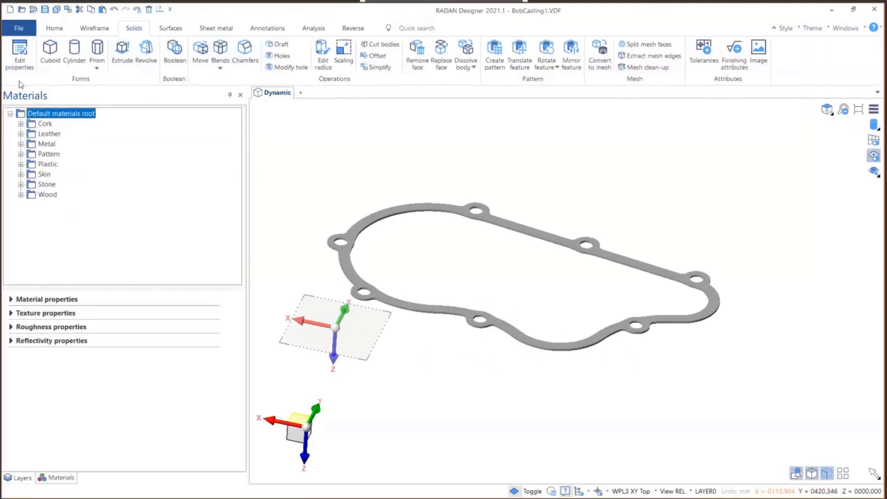
left_click(21, 133)
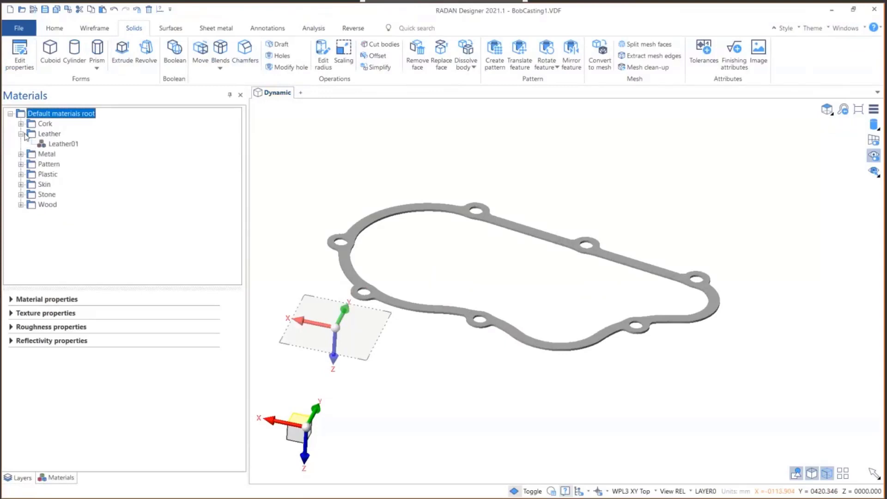
left_click(58, 144)
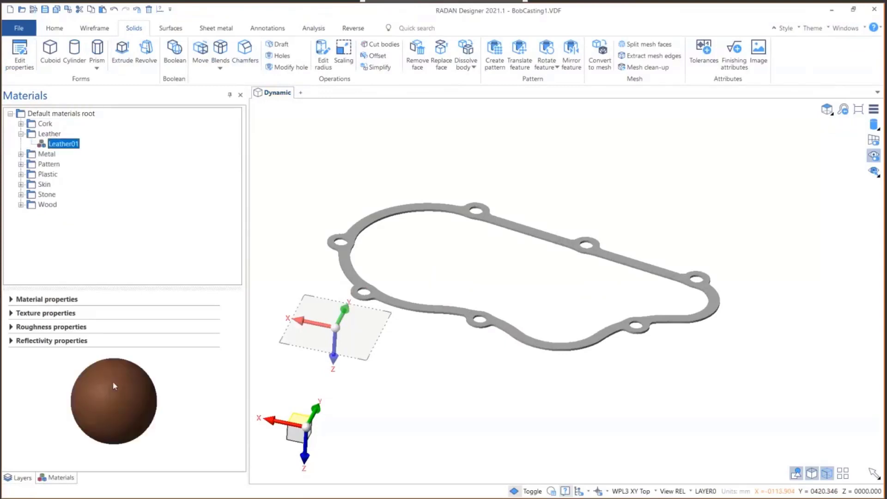
Step: Apply the Cork material from the Cork category to the whole gasket solid and inspect its texture up close
left_click(21, 123)
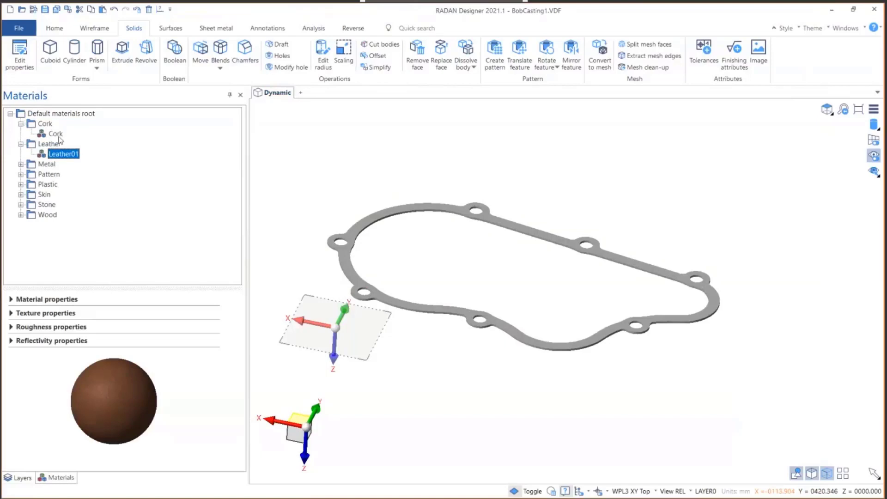
left_click(56, 134)
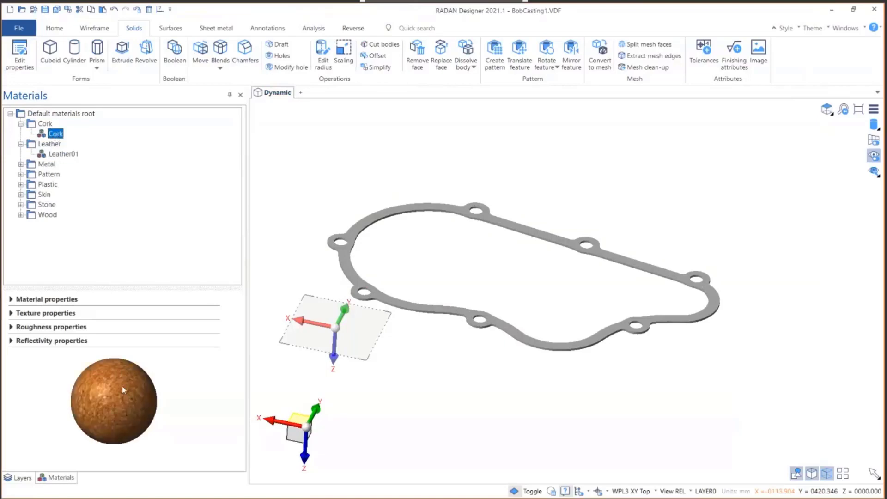
left_click_drag(293, 164, 739, 385)
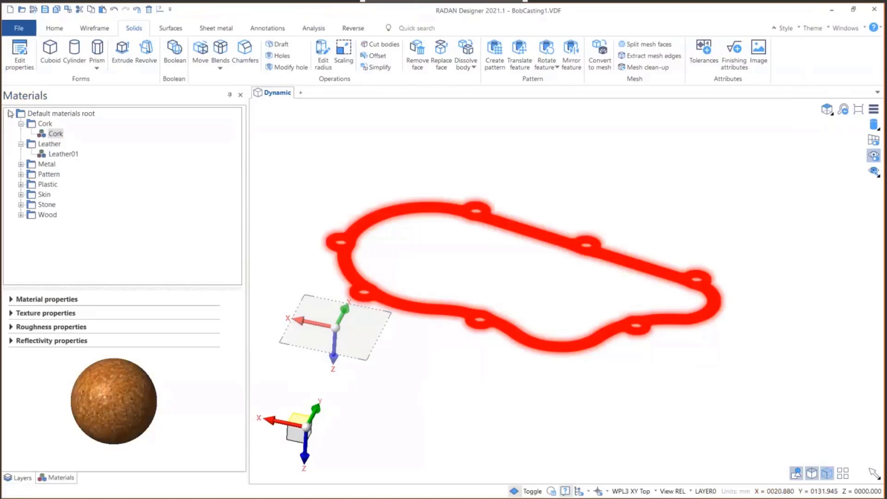
right_click(55, 135)
left_click(90, 139)
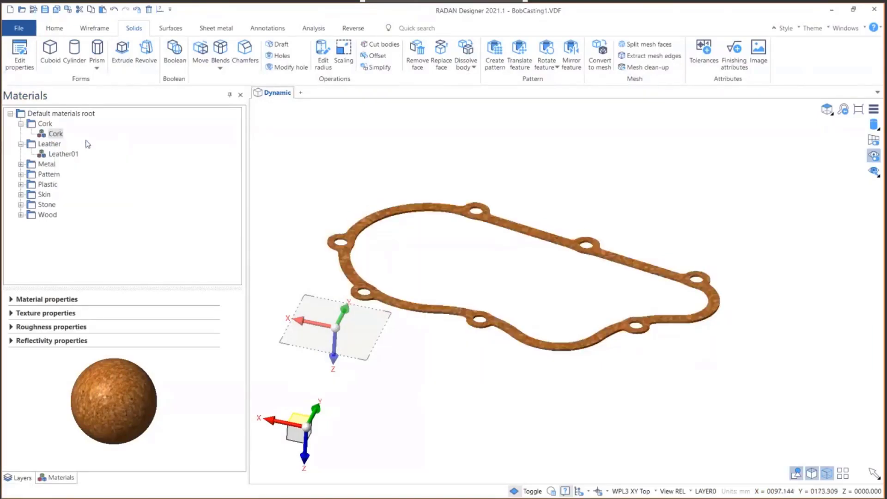
scroll(286, 232, "up", 10)
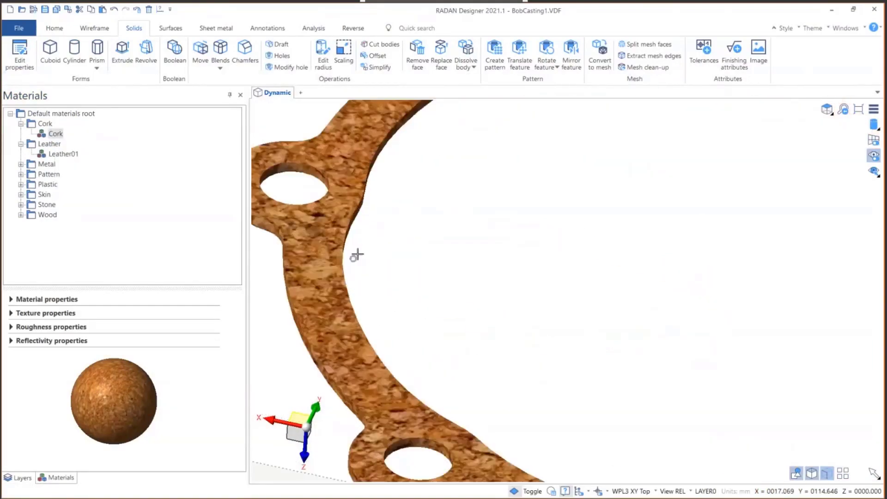
scroll(348, 269, "down", 8)
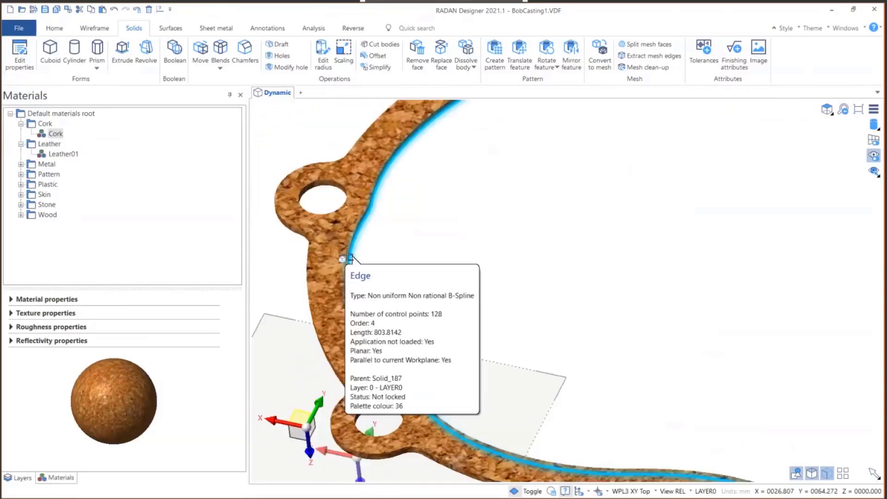
scroll(480, 269, "down", 8)
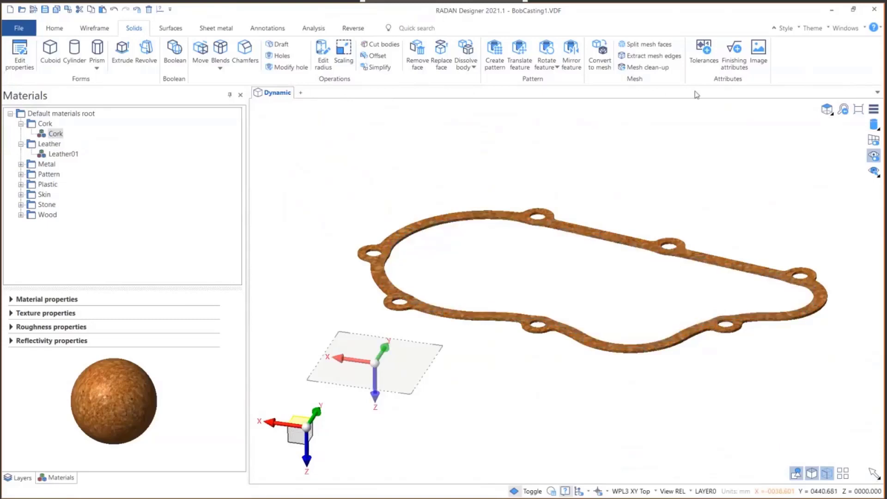
Step: Show the Base and Top bodies under LAYER0 in the layer structure, together with the cork gasket
left_click(847, 28)
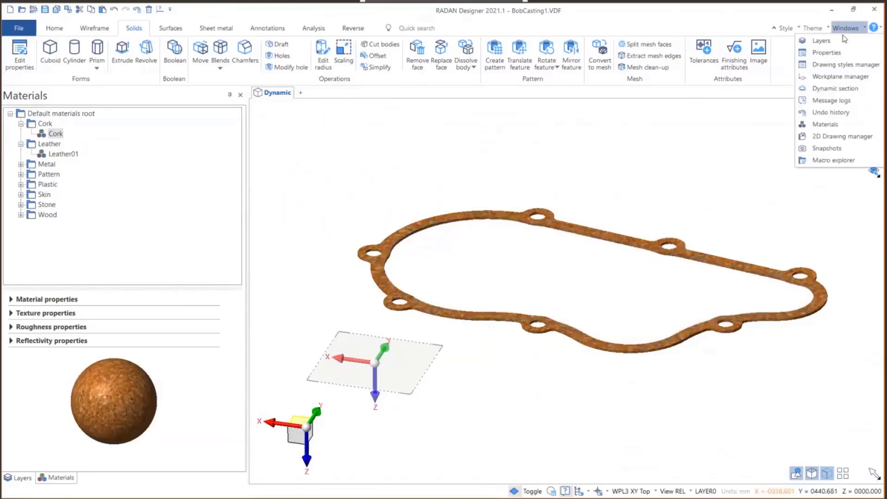
left_click(820, 40)
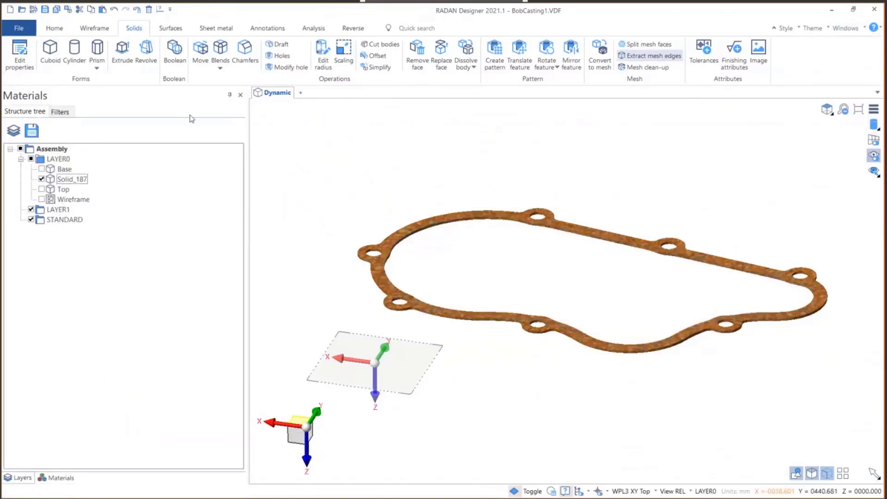
left_click(41, 169)
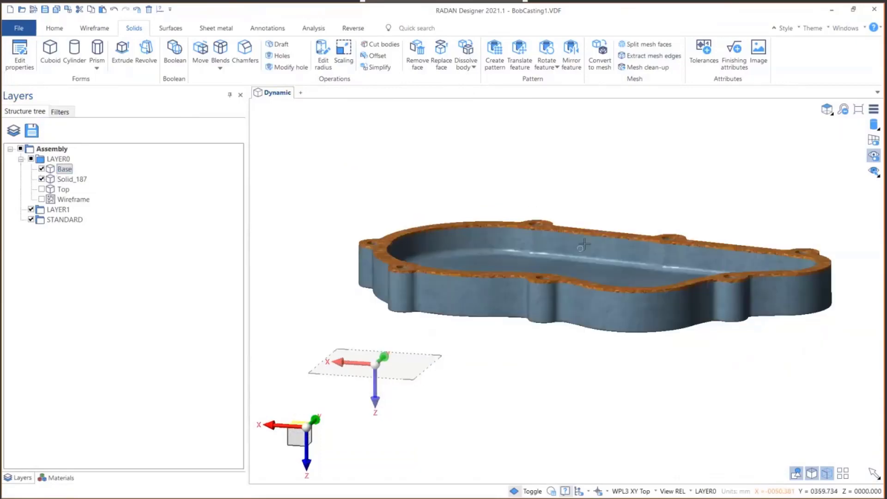
scroll(437, 220, "up", 3)
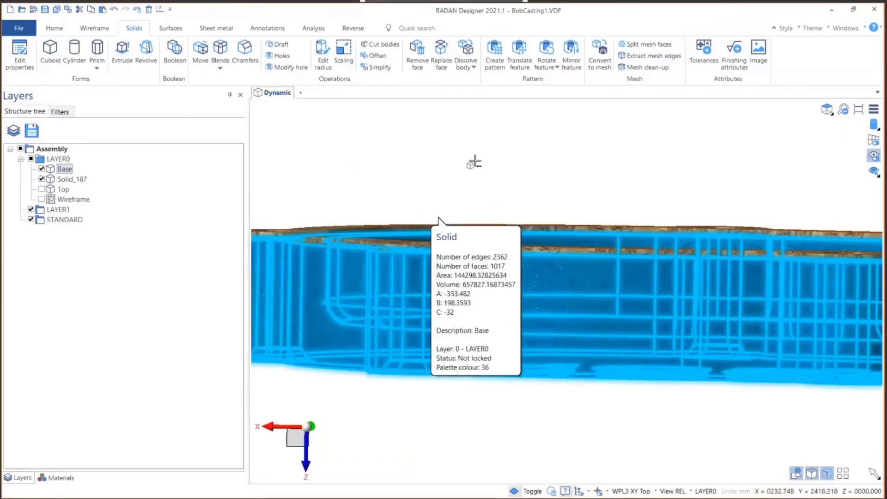
middle_click_drag(475, 161, 555, 208)
scroll(600, 234, "down", 3)
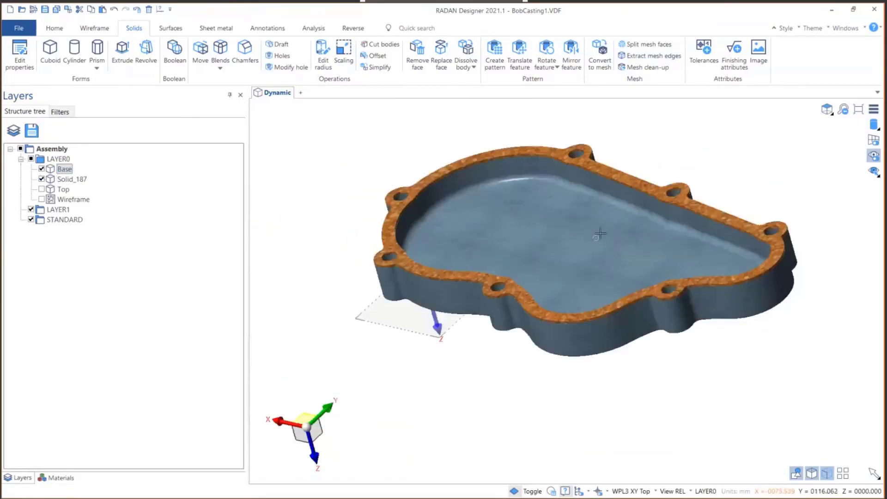
left_click(42, 189)
scroll(443, 300, "down", 5)
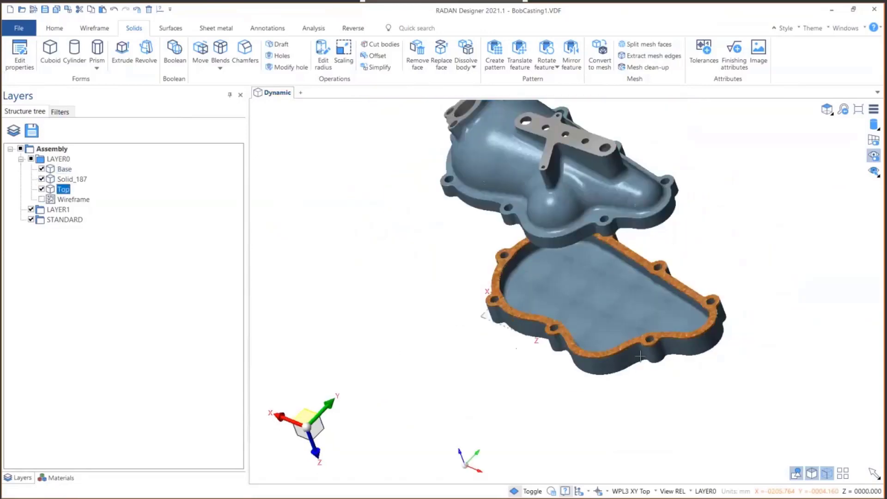
scroll(614, 309, "up", 4)
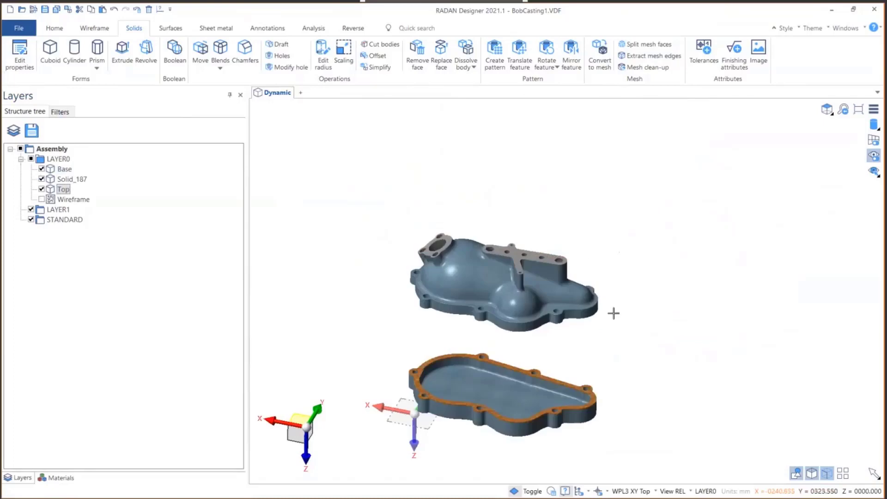
Step: Translate the Top body incrementally by 198 mm along the Z axis to close it onto the gasket and base
left_click(57, 30)
left_click(58, 53)
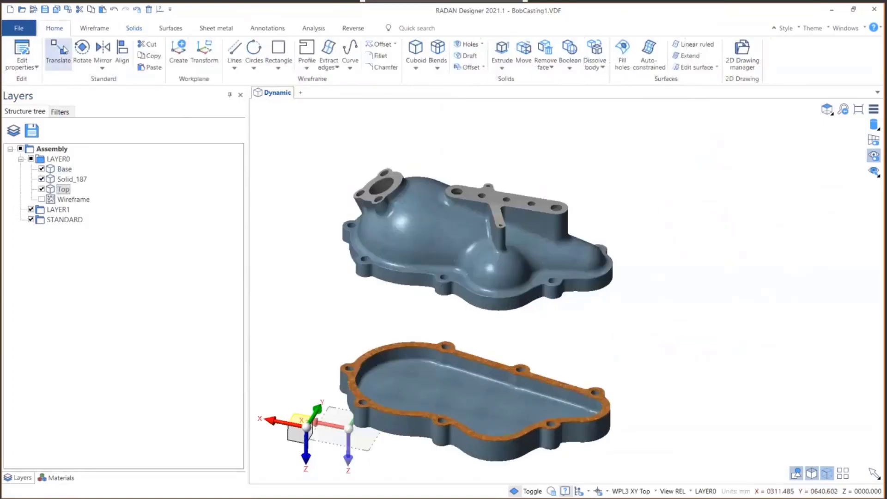
left_click(423, 200)
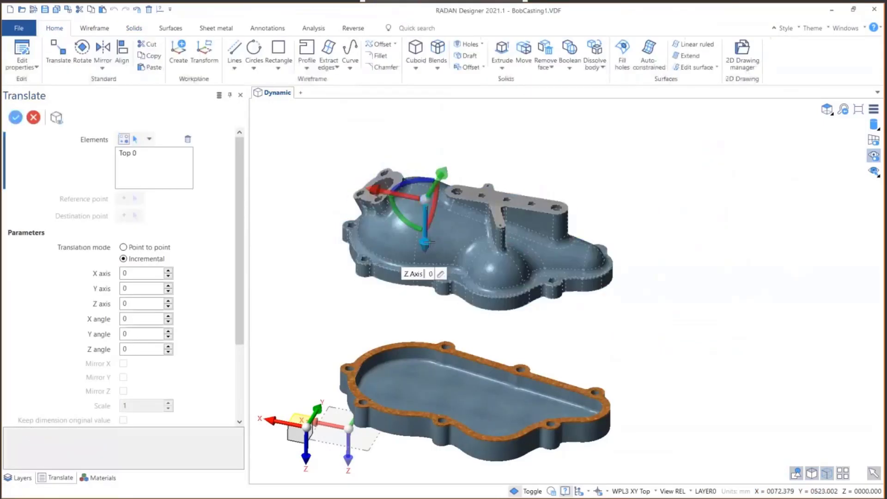
left_click(430, 279)
type("98")
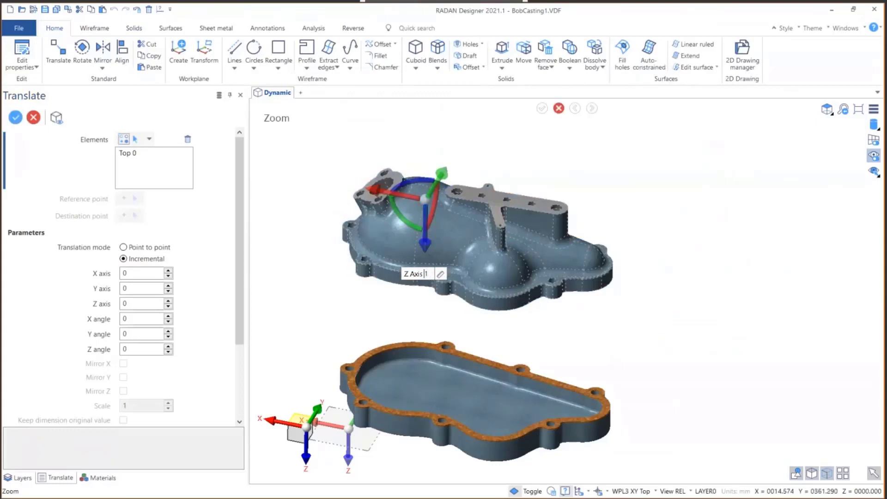
key("Return")
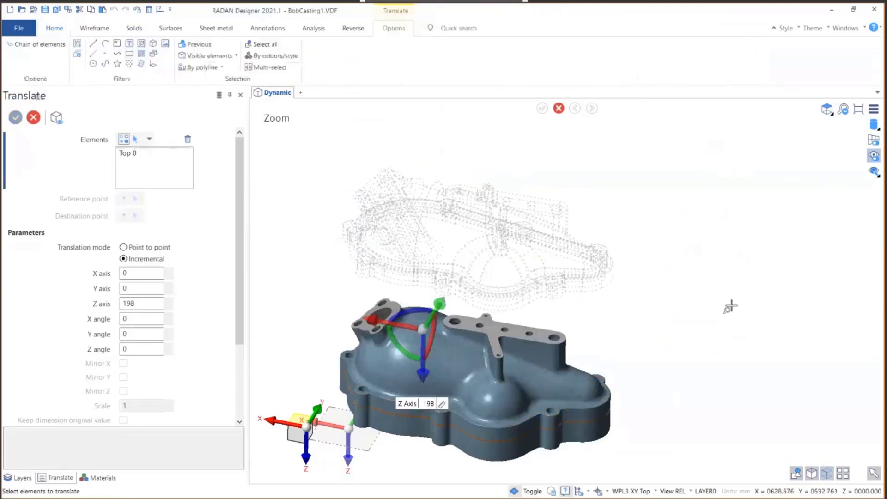
Step: Examine the closed casting and the cork gasket line between its halves from several angles, and switch to the webinar presentation
scroll(732, 305, "down", 3)
scroll(586, 338, "up", 5)
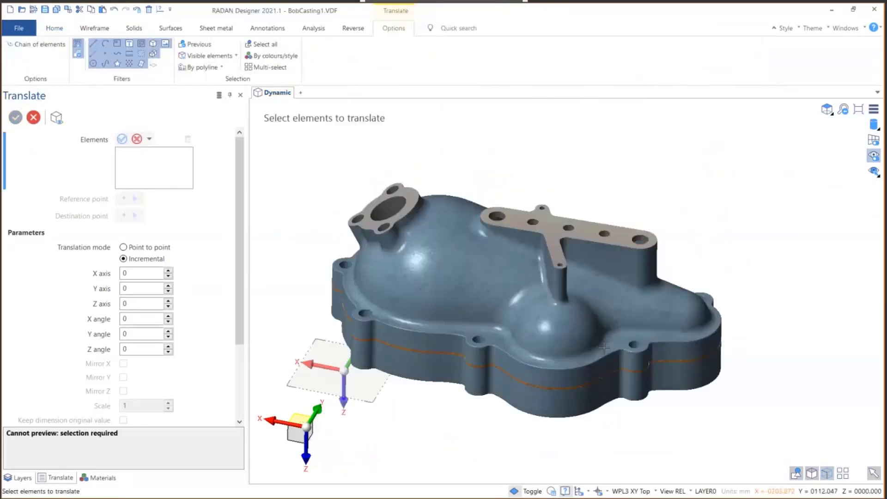
scroll(446, 367, "up", 6)
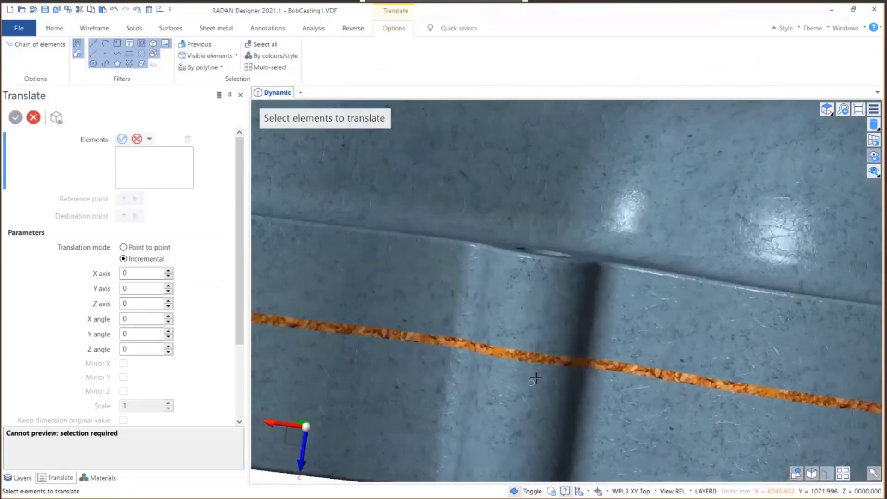
middle_click_drag(536, 378, 481, 296)
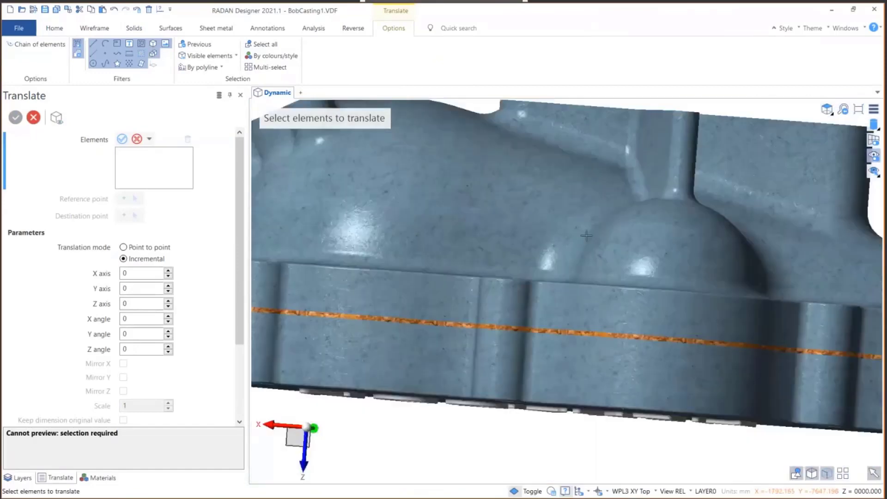
scroll(587, 236, "down", 2)
middle_click_drag(587, 236, 557, 245)
scroll(651, 198, "up", 3)
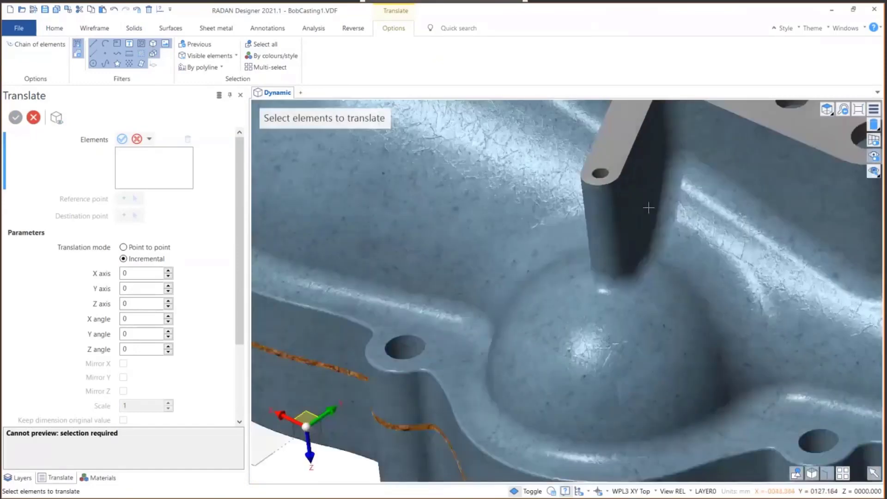
mouse_move(620, 268)
middle_mouse_down()
mouse_move(657, 268)
mouse_move(633, 288)
mouse_move(619, 285)
middle_mouse_up()
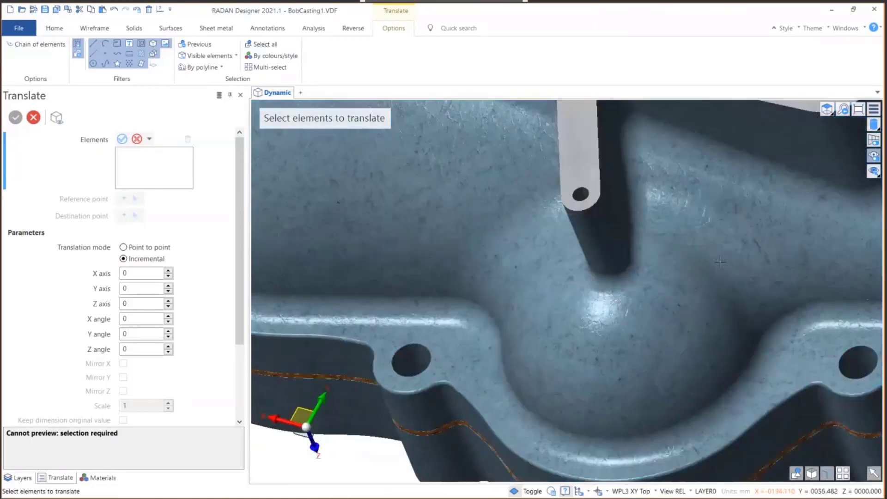
scroll(672, 254, "down", 1)
middle_click_drag(672, 255, 694, 245)
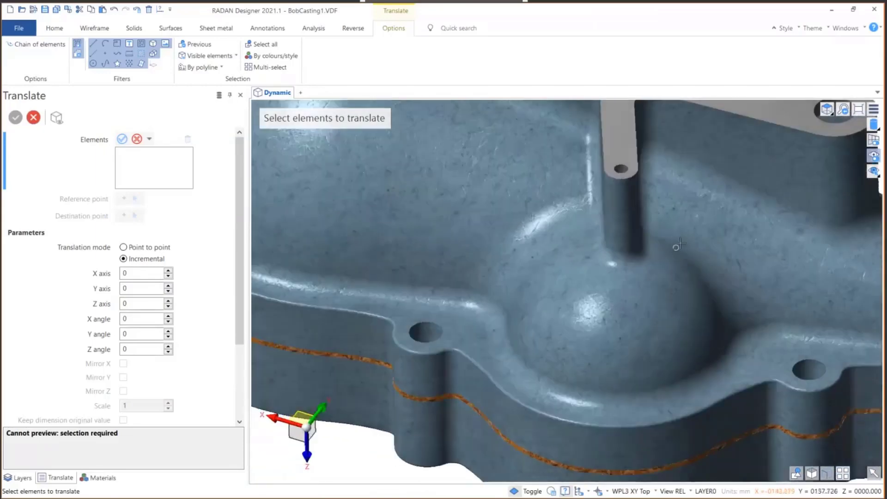
scroll(546, 287, "down", 4)
scroll(622, 194, "up", 2)
scroll(610, 201, "up", 5)
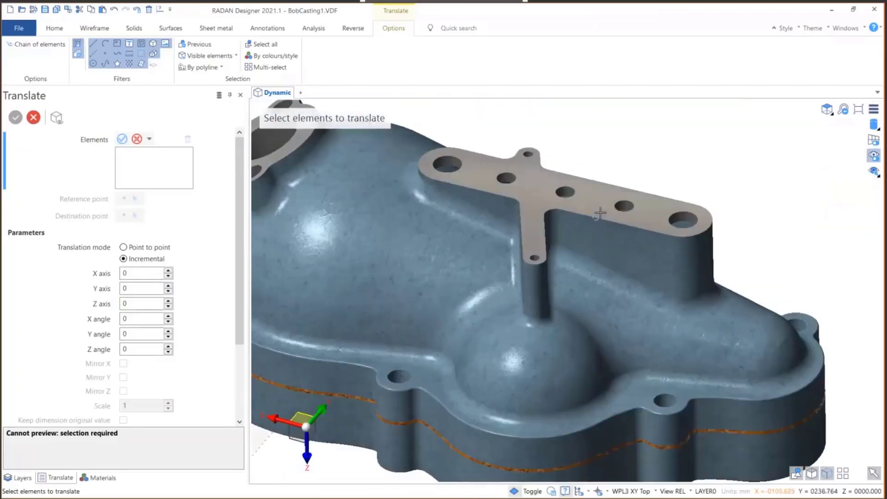
scroll(593, 211, "down", 4)
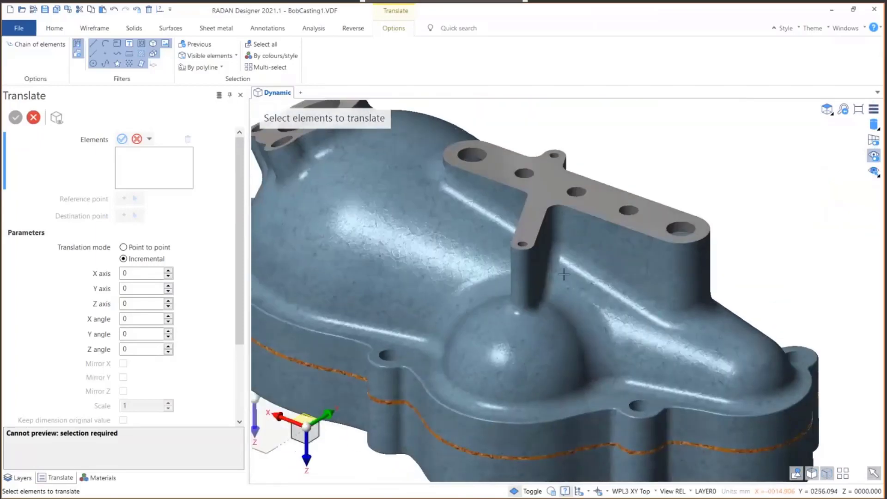
scroll(572, 290, "up", 3)
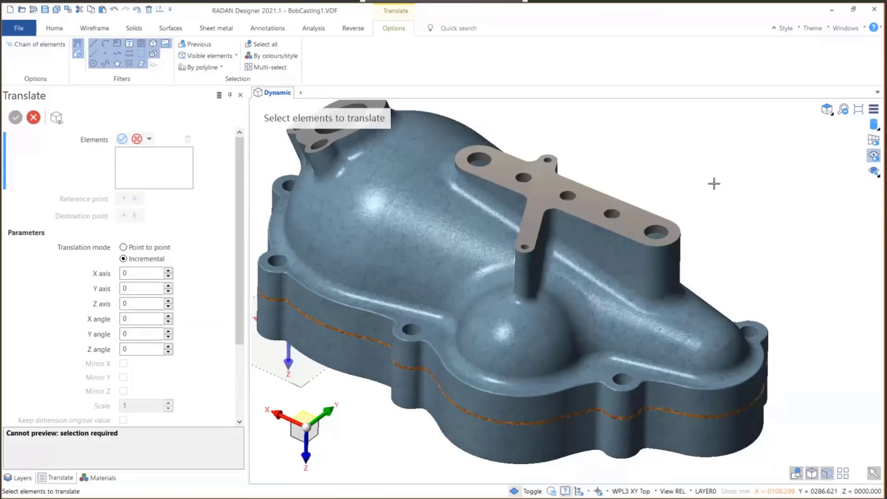
scroll(573, 185, "down", 3)
scroll(534, 183, "up", 2)
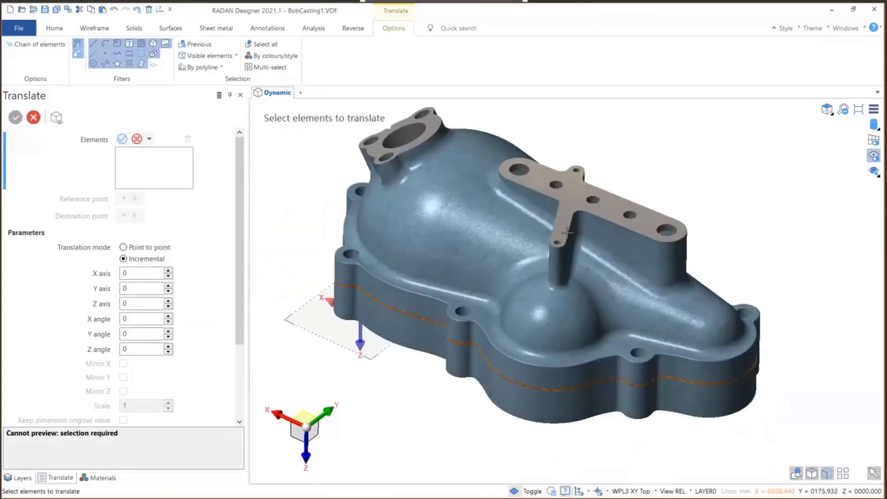
mouse_move(534, 184)
middle_mouse_down()
mouse_move(545, 169)
mouse_move(538, 186)
middle_mouse_up()
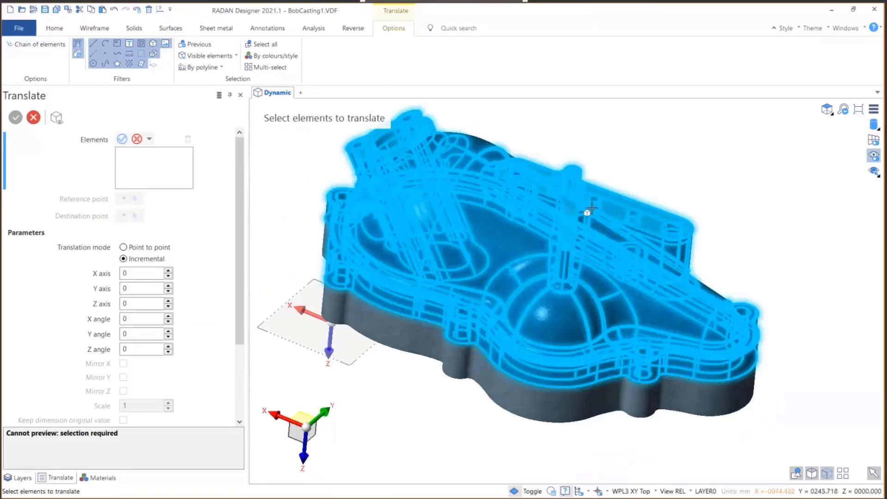
key("alt+Tab")
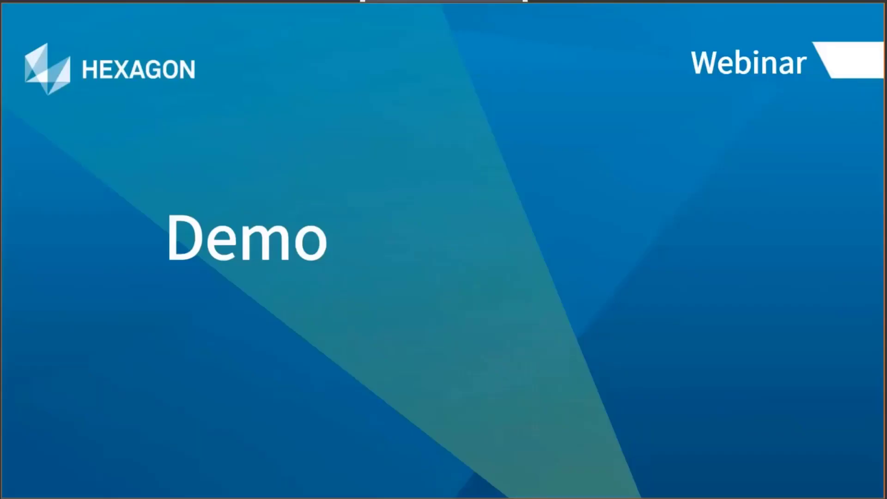
key("Right")
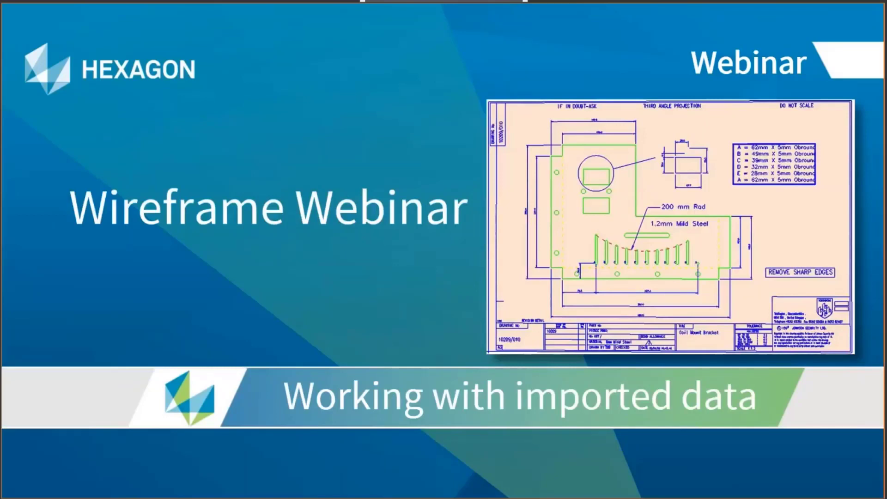
key("Right")
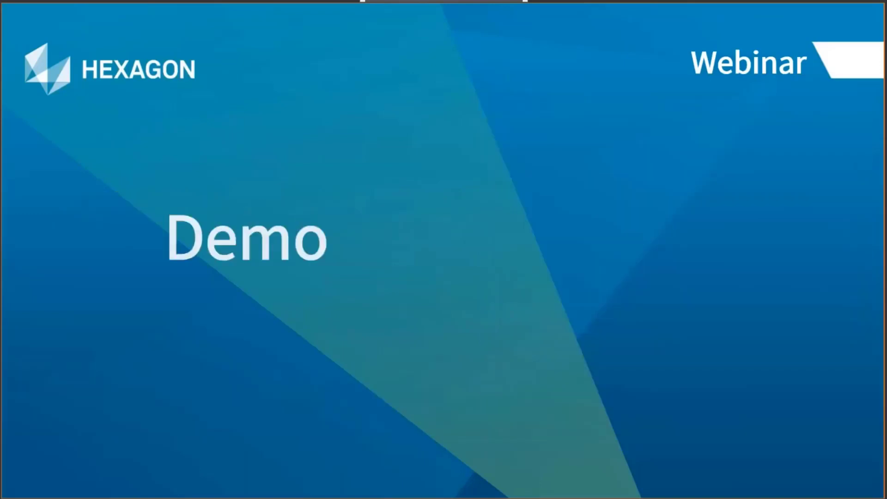
Step: Switch to RADAN Designer and start a new document, discarding the changes to BobCasting1.VDF
key("alt+Tab")
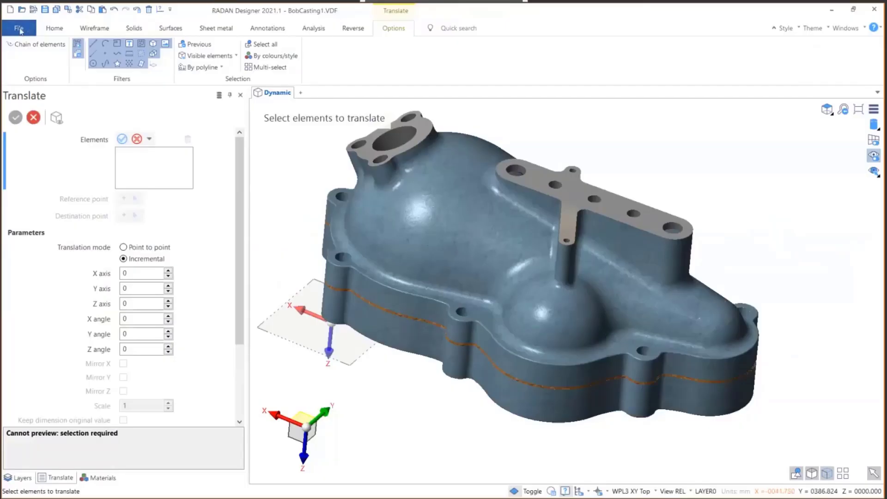
left_click(26, 28)
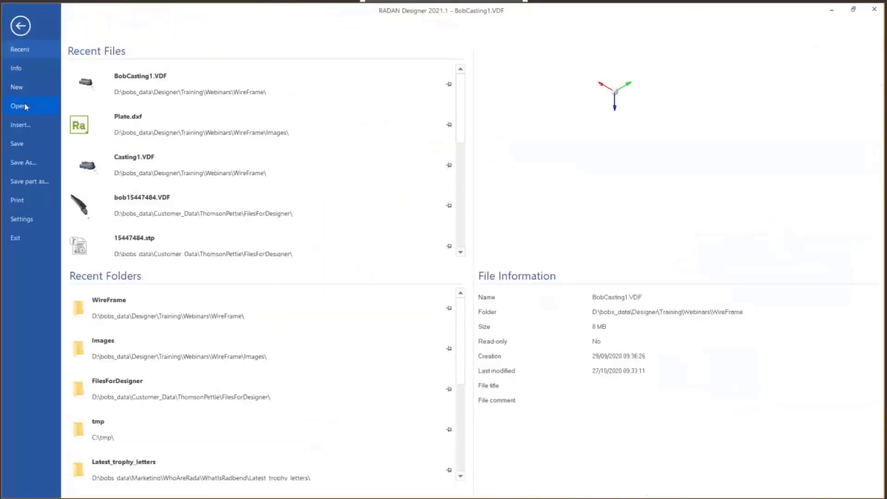
left_click(24, 89)
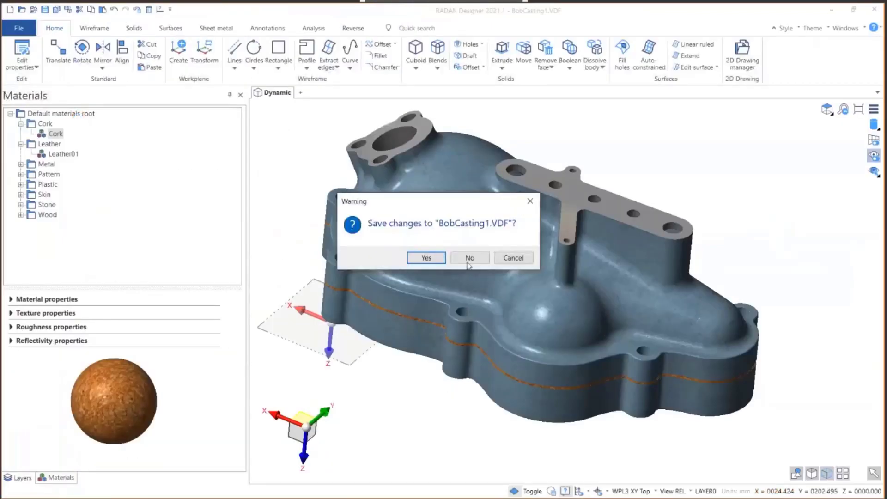
left_click(469, 258)
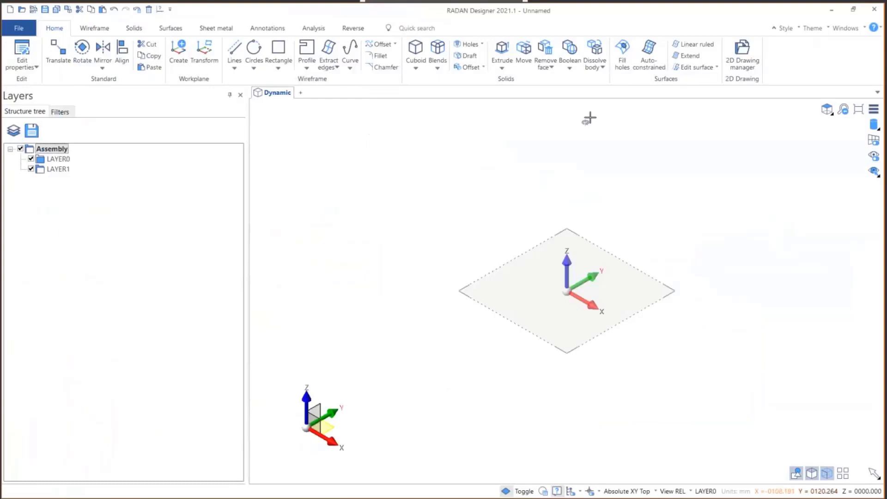
Step: Insert Plate.dxf from the Images subfolder of WireFrame, with the file type limited to DWG/DXF
left_click(23, 30)
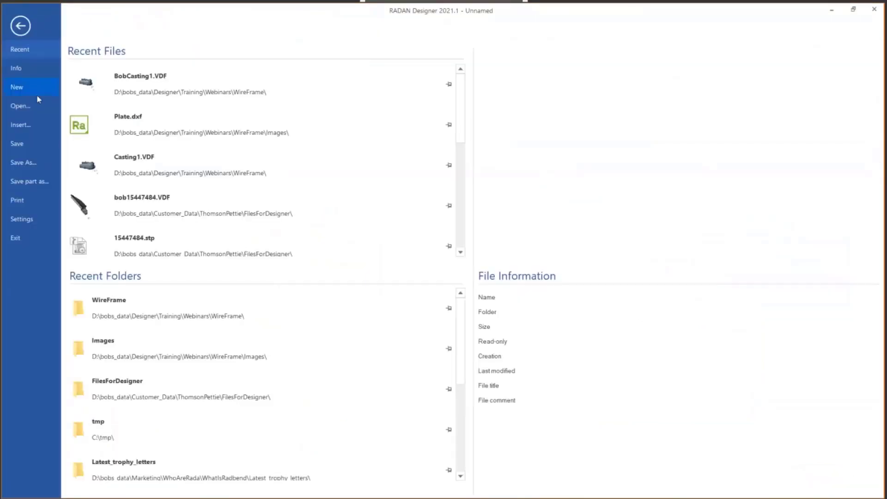
left_click(27, 125)
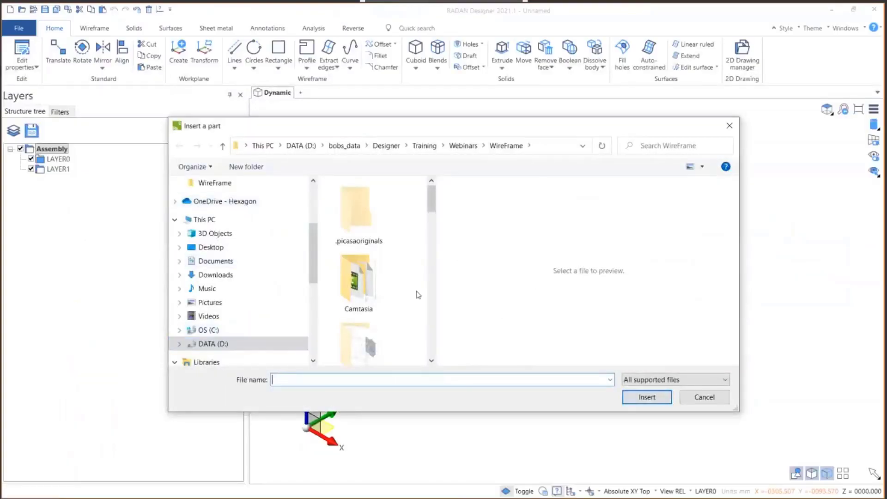
left_click(660, 381)
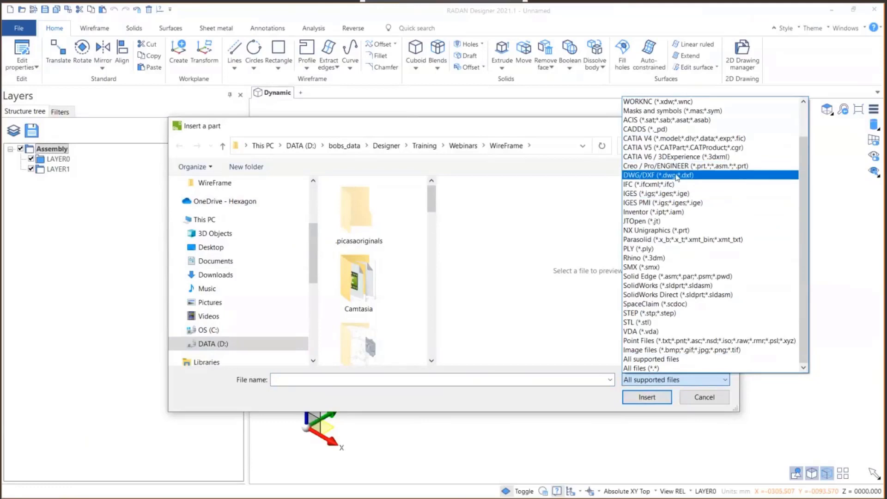
left_click(661, 179)
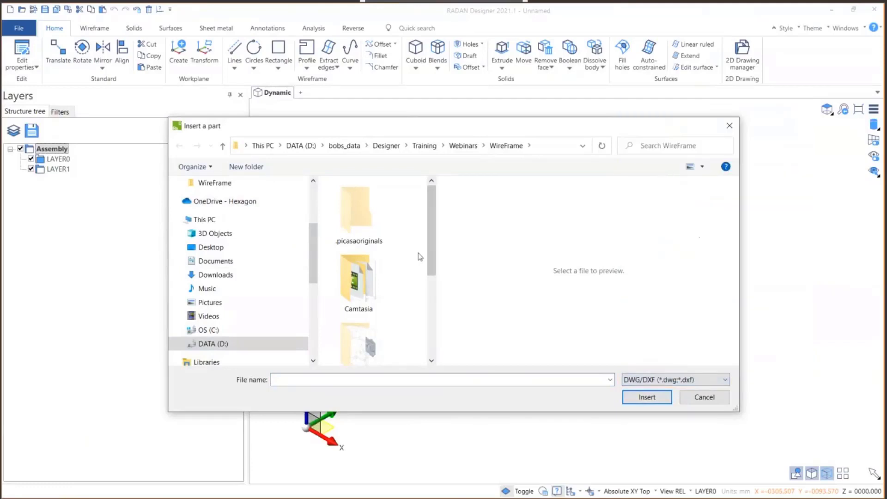
left_click_drag(431, 249, 434, 325)
double_click(359, 256)
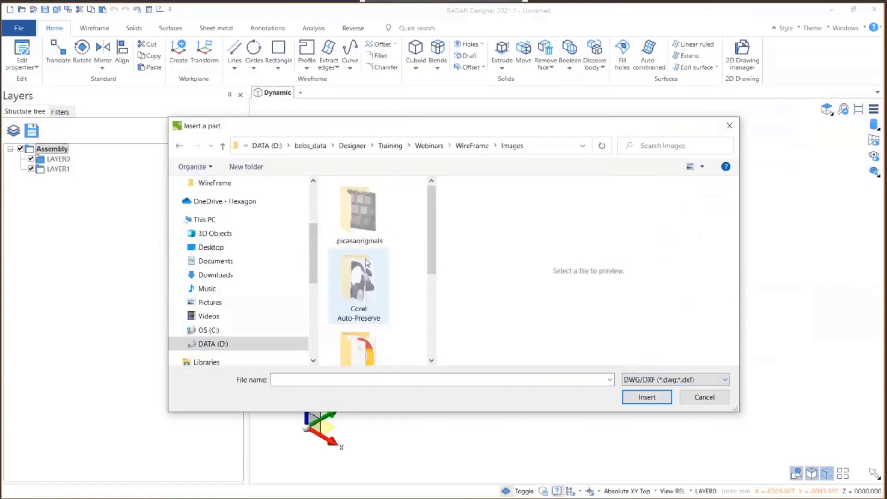
left_click_drag(429, 225, 438, 322)
left_click(363, 353)
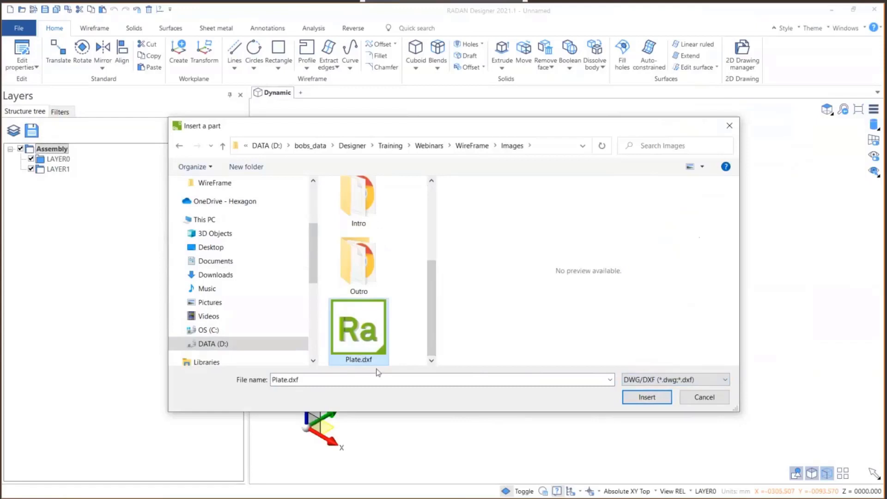
left_click(632, 397)
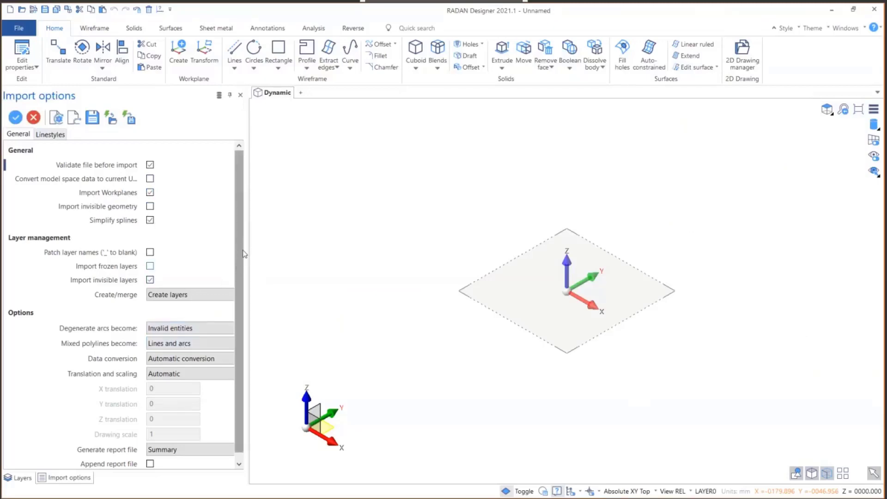
Step: Import the plate drawing with the existing import options, then view the full import report and close it
scroll(243, 250, "down", 1)
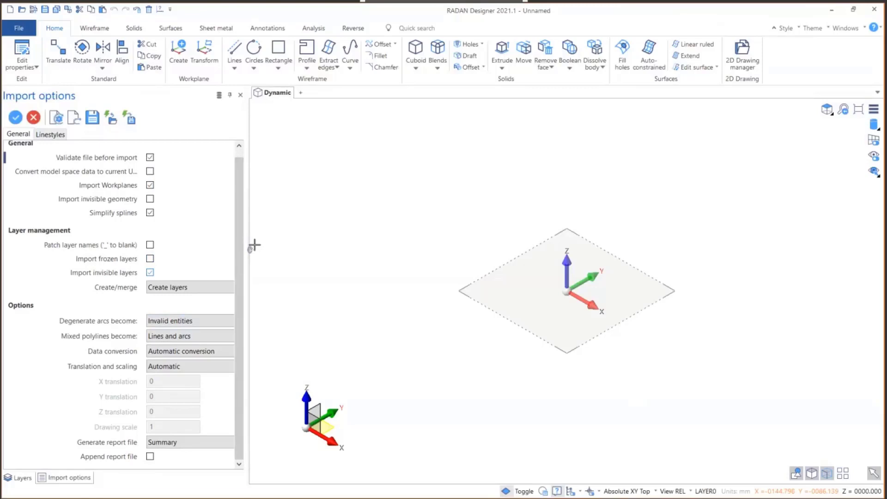
left_click(15, 118)
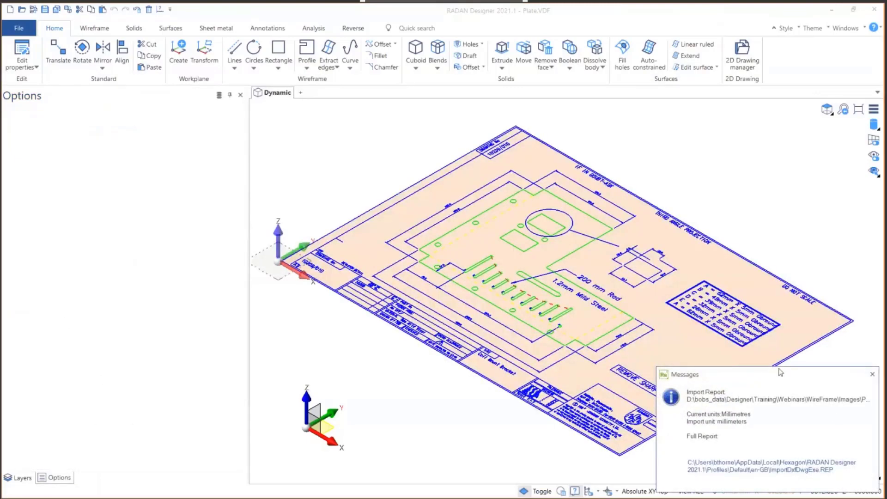
left_click(761, 470)
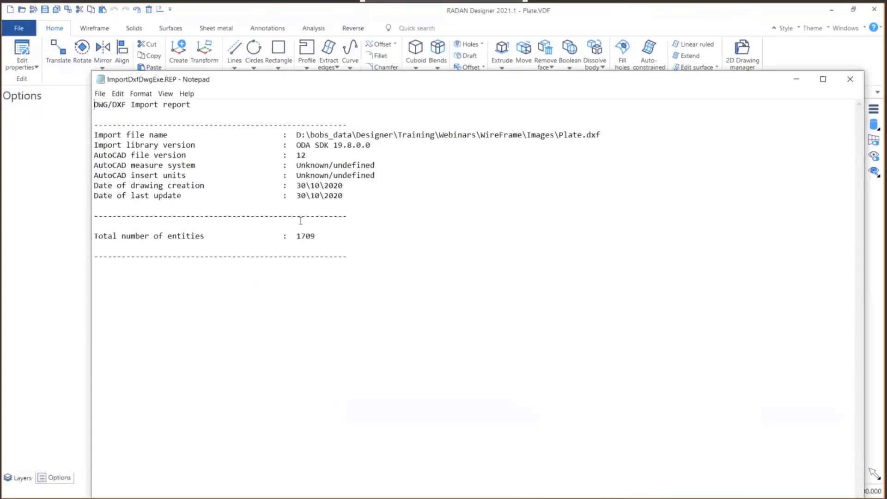
left_click(850, 80)
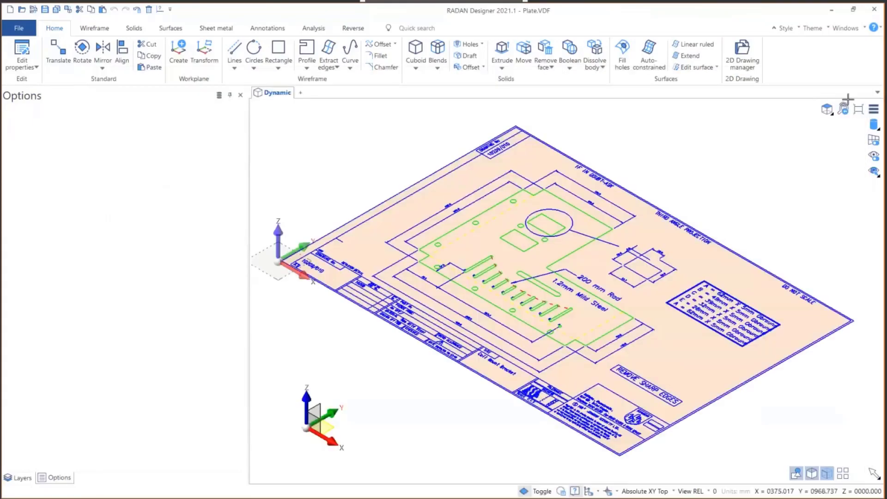
Step: Set the drawing to the top view and show the Layers window with its structure tree
left_click(827, 109)
left_click(827, 124)
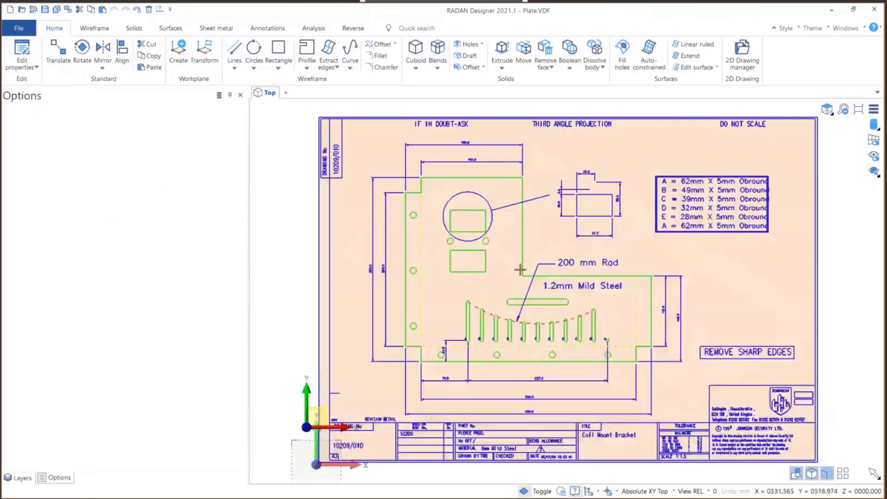
left_click(846, 28)
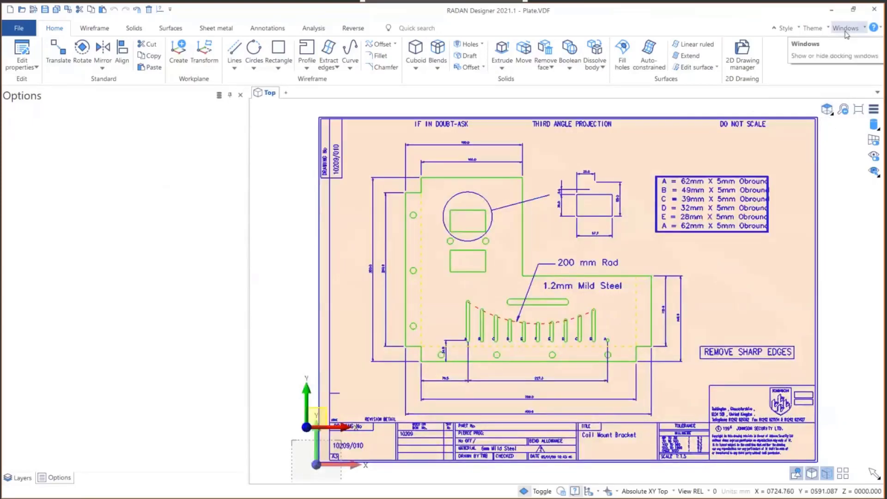
left_click(834, 42)
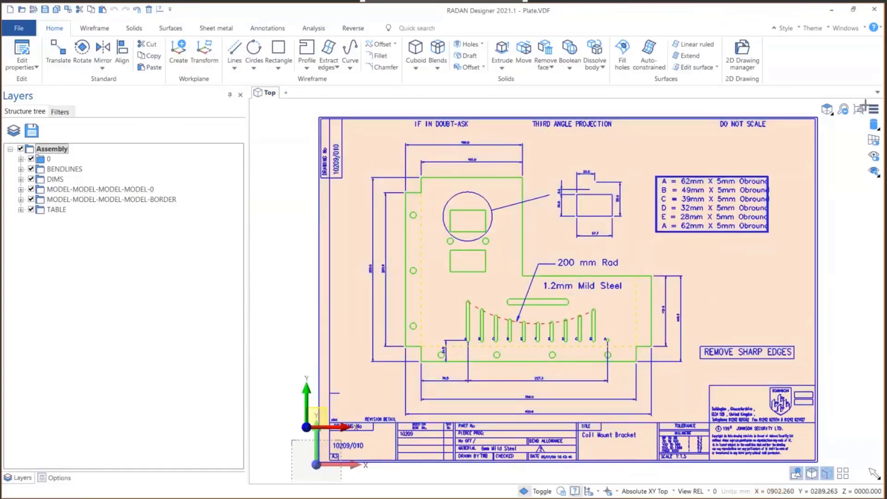
Step: Try extruding the plate's main face with a first distance of -2 mm in the isometric view
left_click(828, 110)
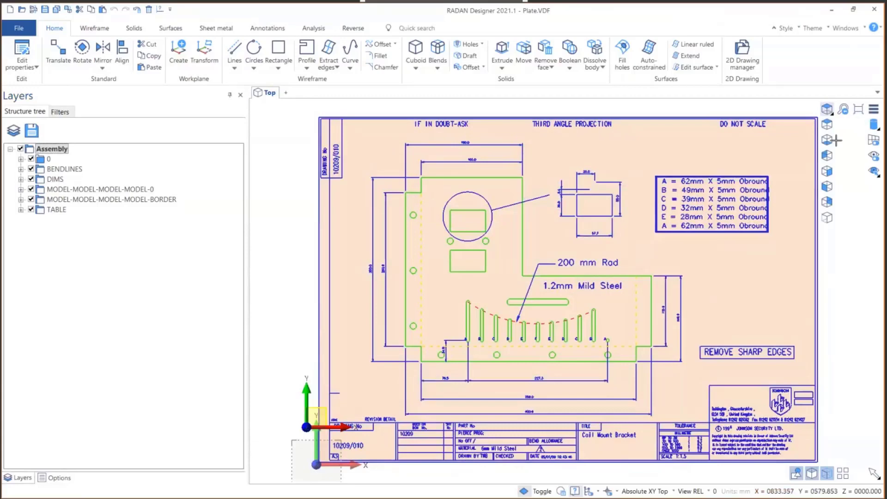
left_click(827, 219)
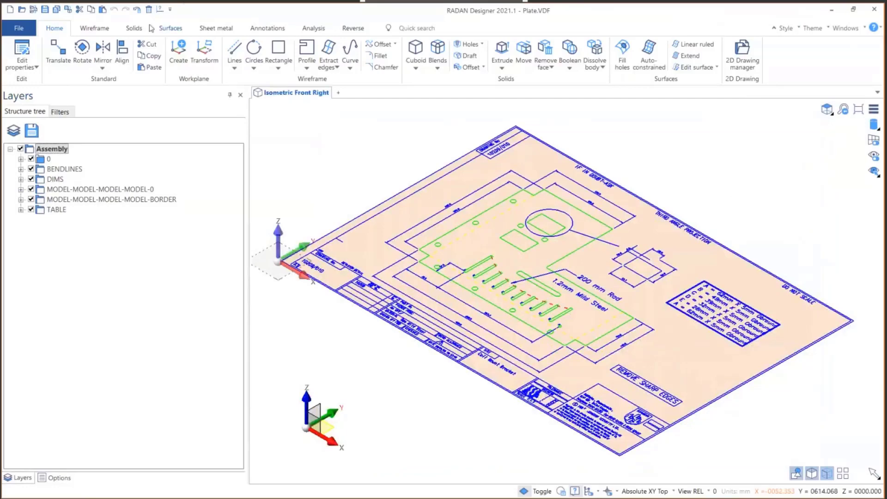
left_click(135, 28)
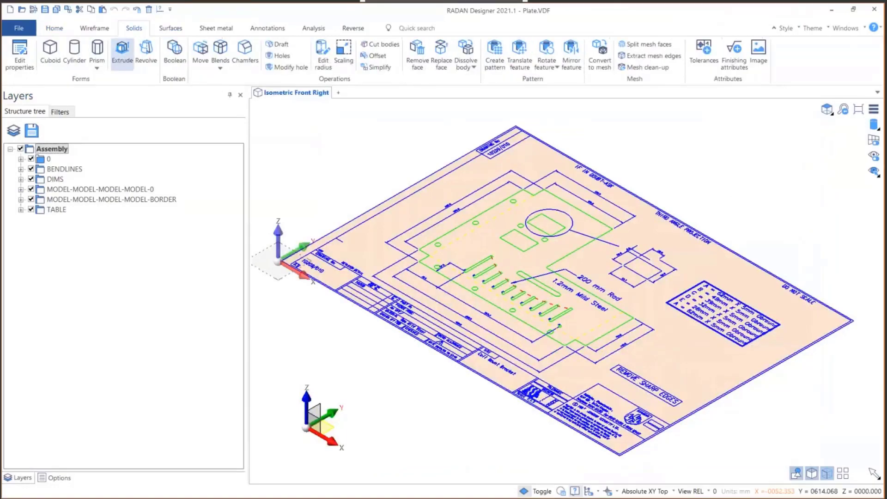
left_click(123, 53)
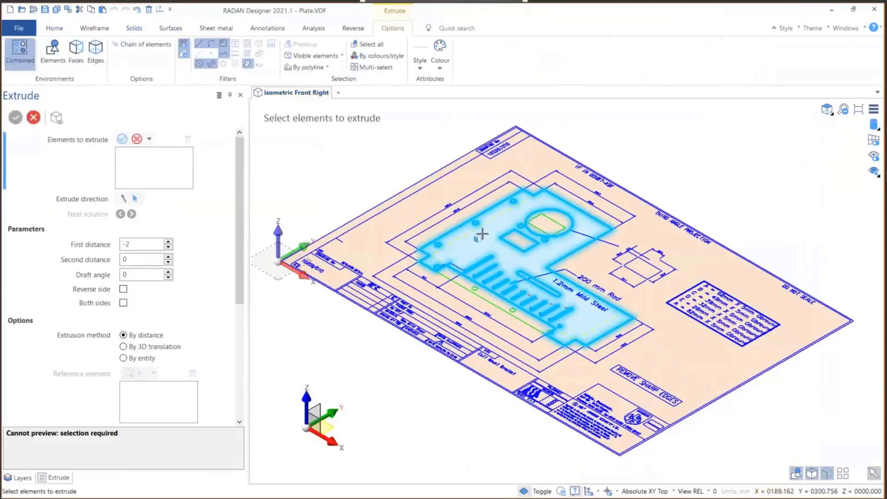
left_click(483, 234)
scroll(533, 220, "up", 5)
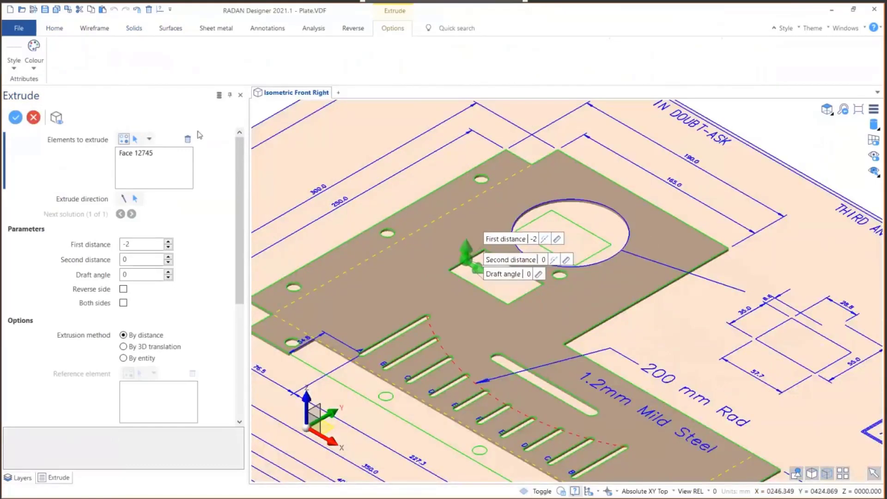
Step: Add the area inside the detail circle and the lower flange strip to the extrusion's elements
left_click(133, 139)
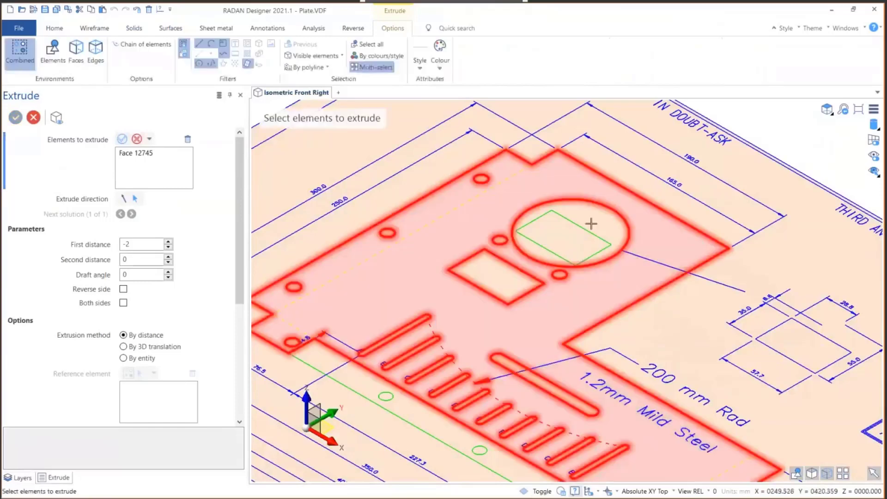
left_click(594, 215)
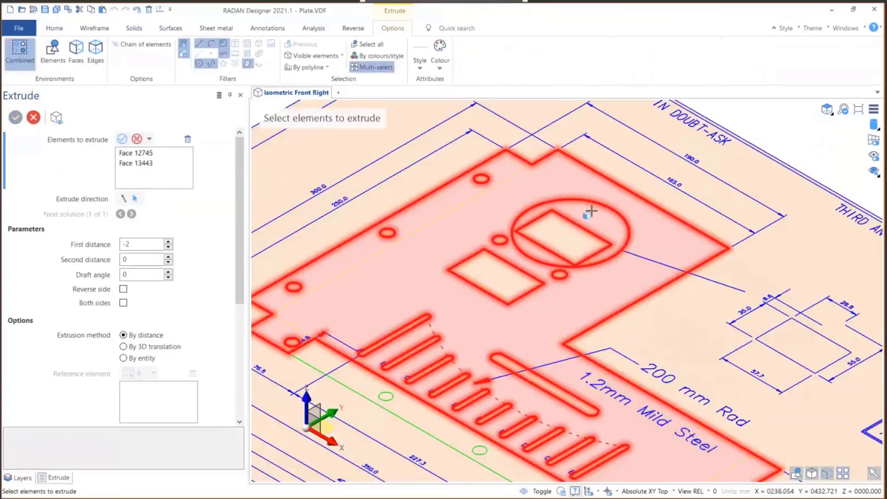
middle_click_drag(516, 471, 592, 342)
left_click(592, 342)
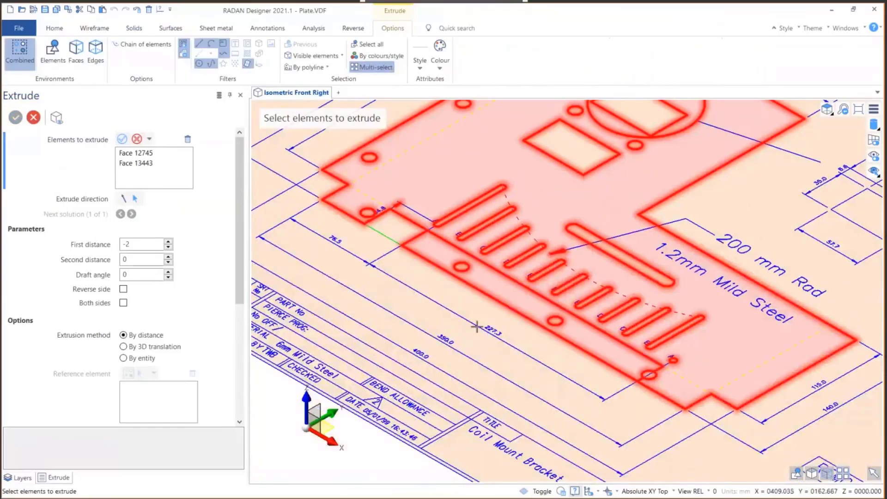
scroll(477, 327, "down", 2)
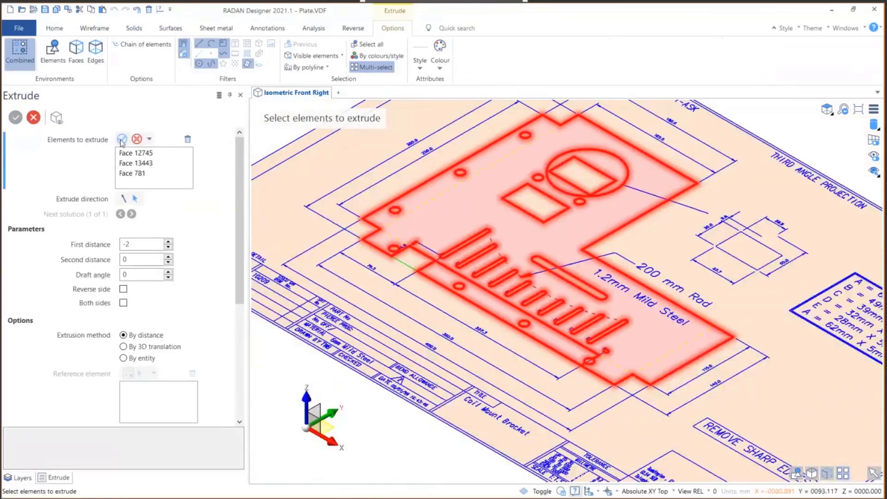
left_click(122, 140)
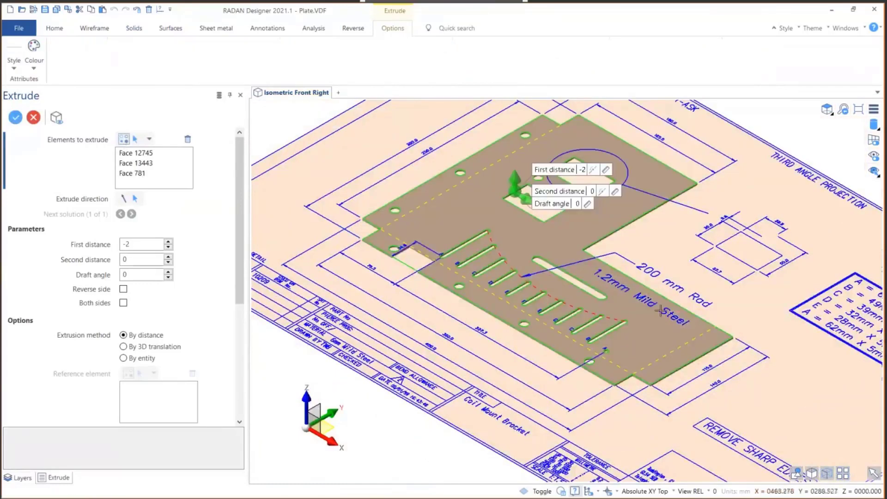
Step: Examine the gap in the extrusion preview on the lower flange, between the corner hole and slot A
mouse_move(661, 311)
middle_mouse_down()
mouse_move(666, 319)
mouse_move(689, 303)
middle_mouse_up()
scroll(402, 342, "up", 5)
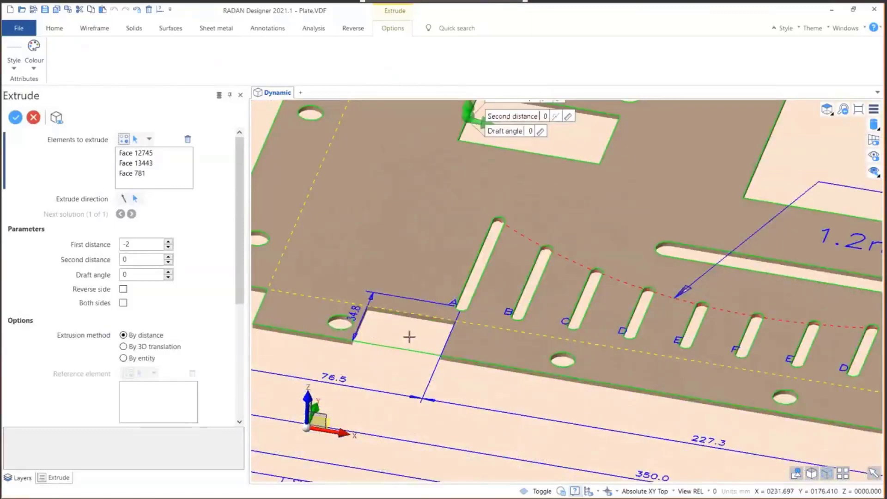
scroll(409, 337, "down", 2)
scroll(406, 351, "up", 1)
scroll(402, 352, "up", 2)
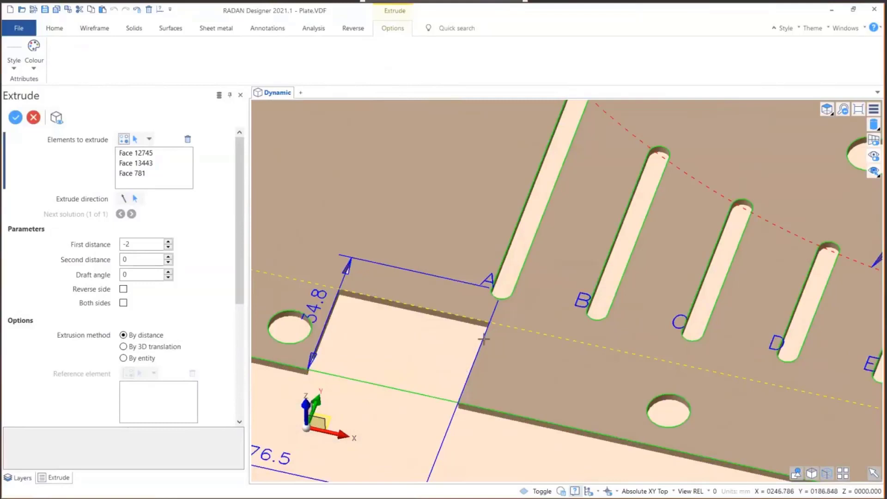
scroll(484, 340, "up", 2)
scroll(510, 302, "down", 3)
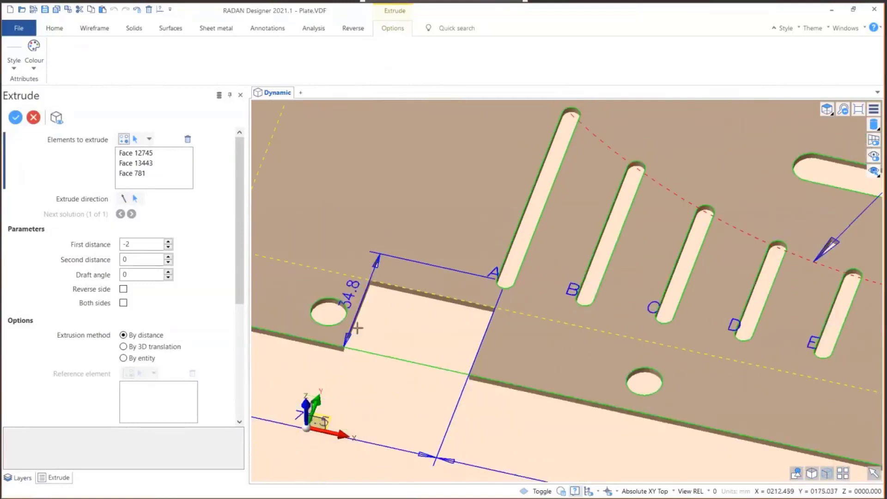
scroll(412, 337, "down", 1)
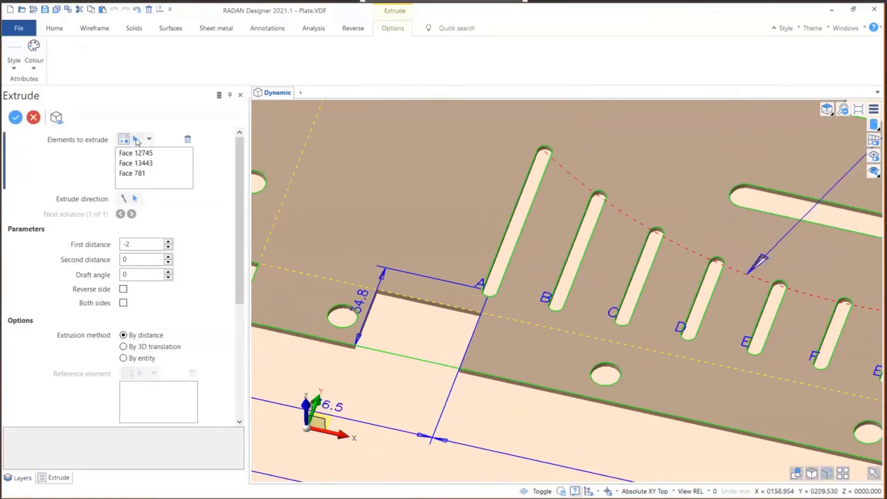
Step: Try to add the gap area beside slot A to the extrusion, and cancel the command
left_click(136, 139)
left_click(424, 333)
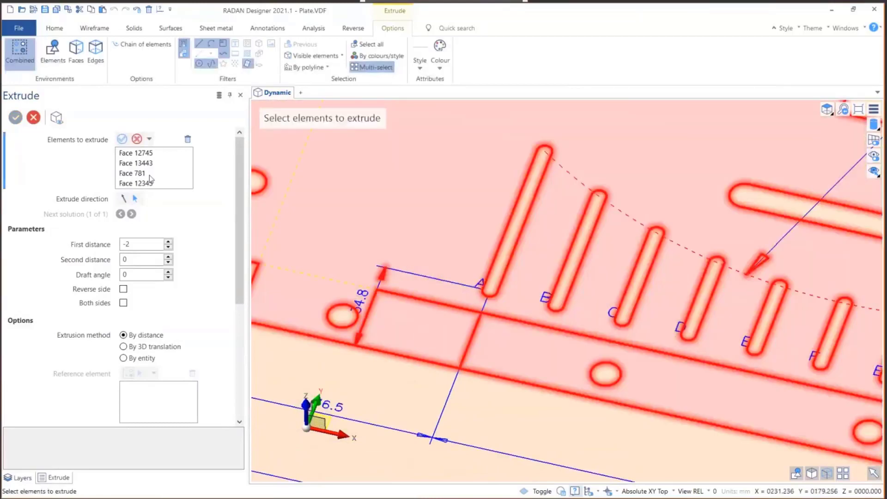
left_click(123, 139)
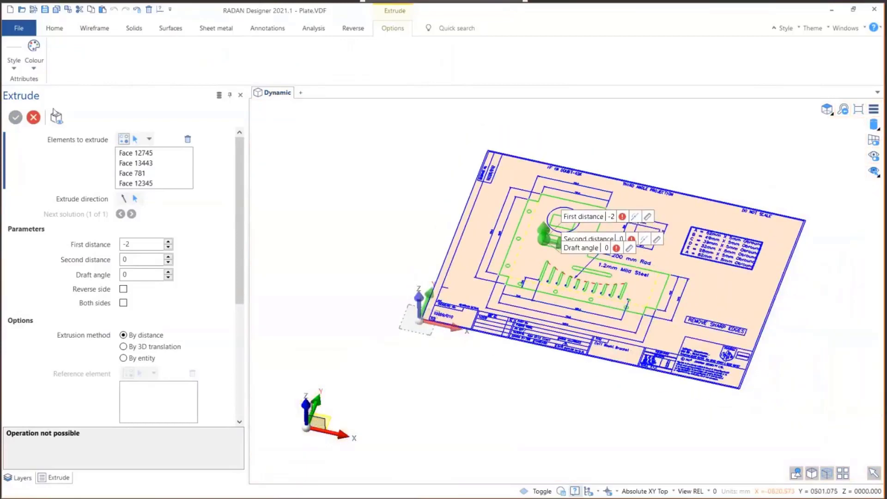
left_click(33, 117)
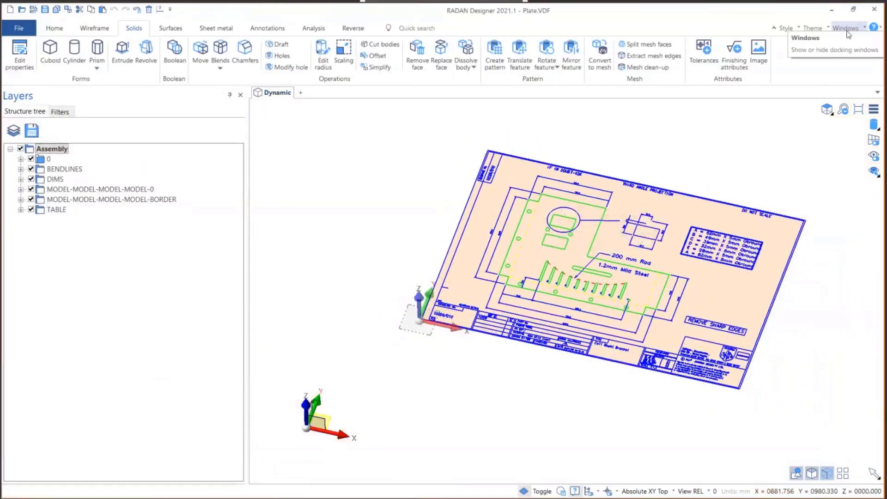
Step: In the top view, hide the TABLE, MODEL-MODEL-MODEL-MODEL-BORDER, DIMS and BENDLINES layers to leave only the plate profile
left_click(845, 28)
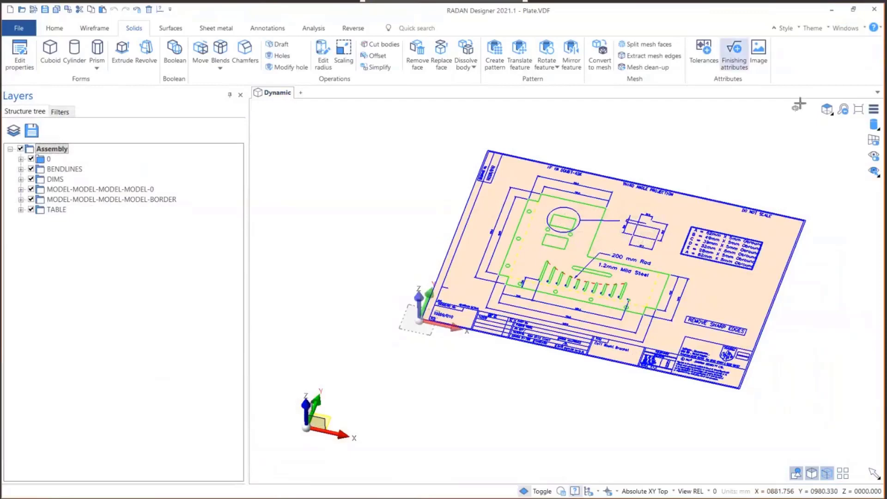
left_click(827, 109)
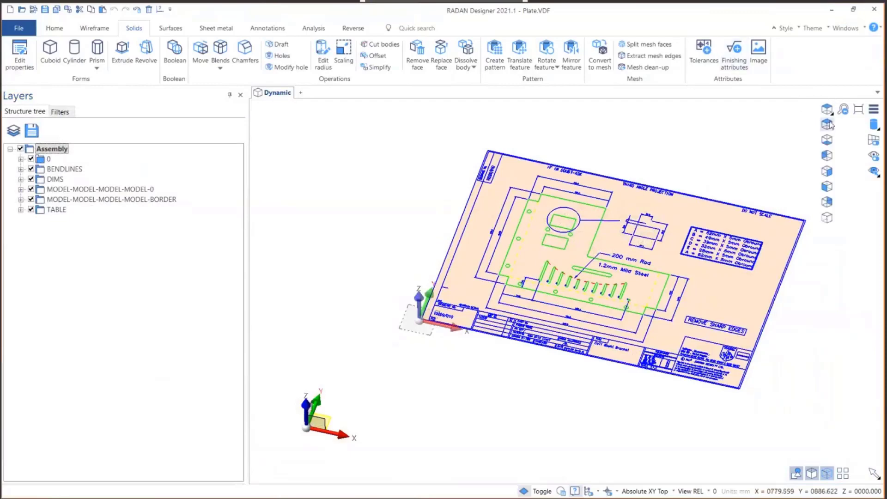
left_click(828, 124)
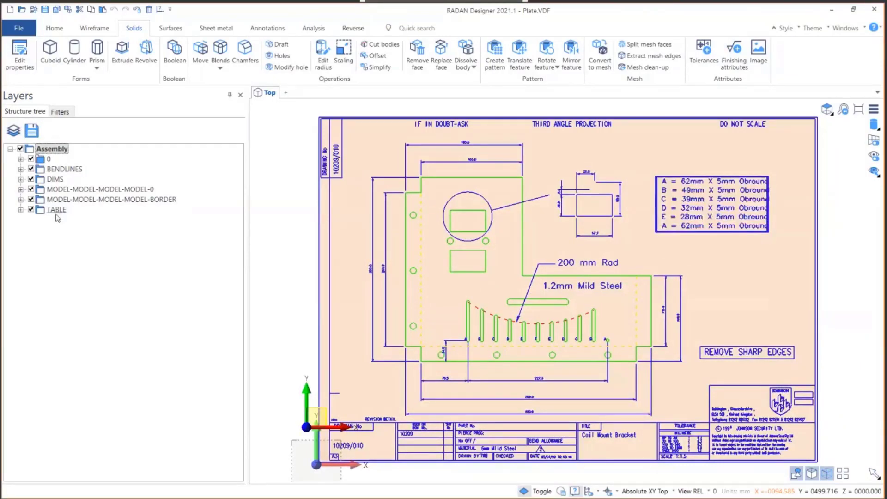
left_click(31, 209)
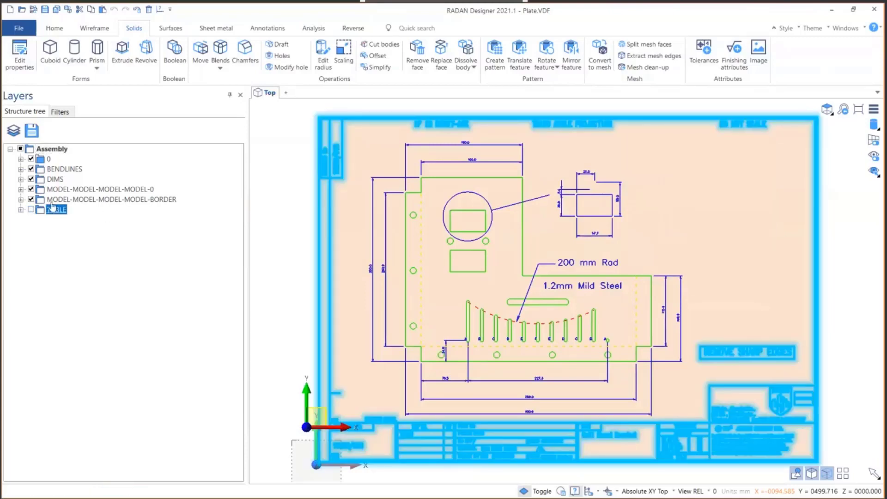
left_click(30, 200)
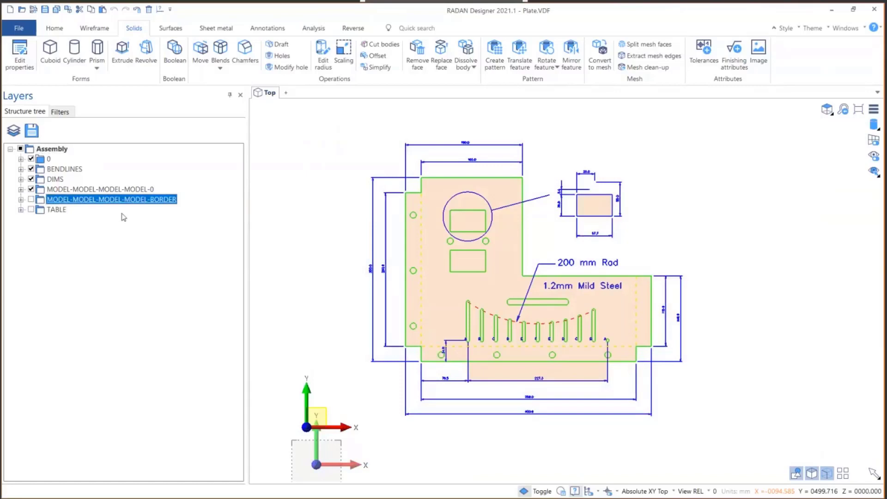
left_click(31, 178)
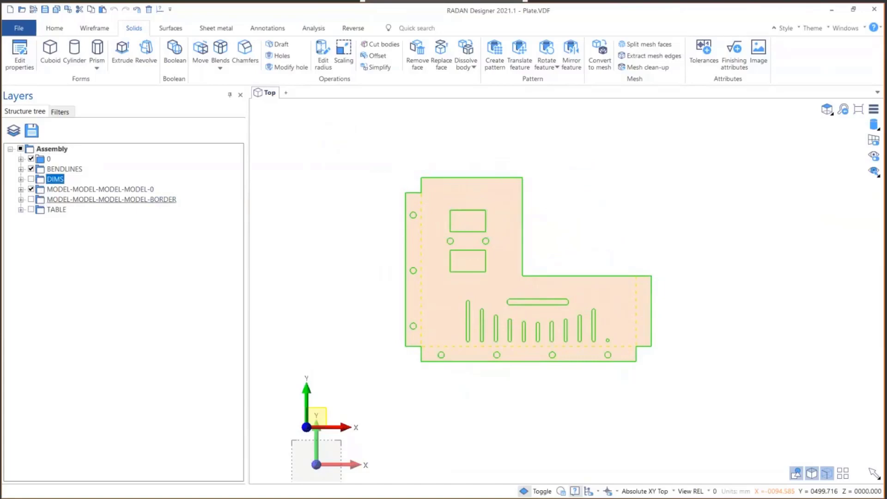
left_click(31, 168)
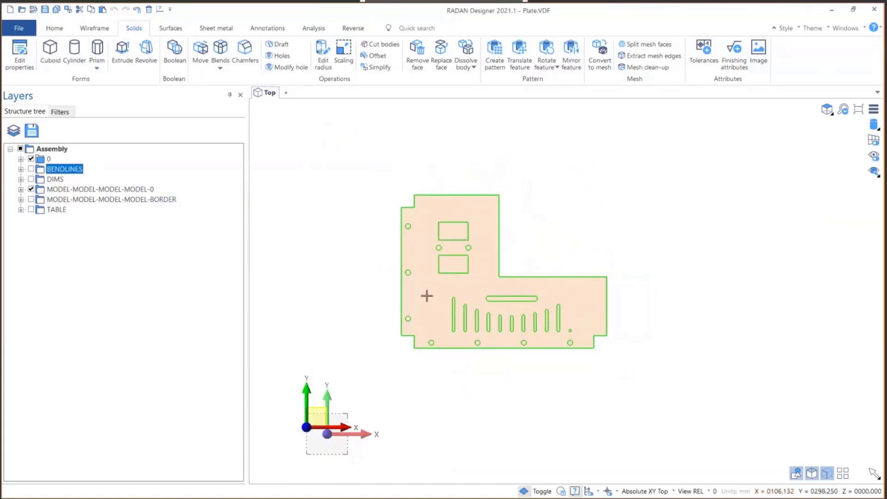
scroll(434, 295, "up", 2)
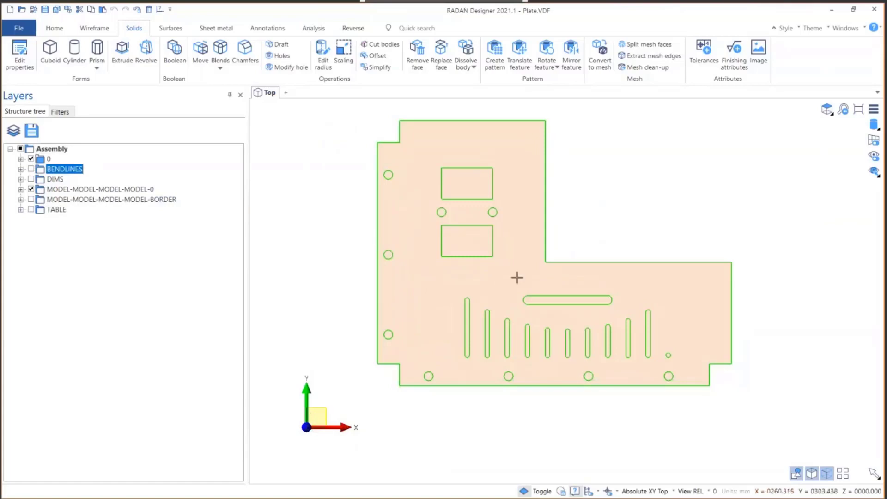
scroll(517, 277, "down", 2)
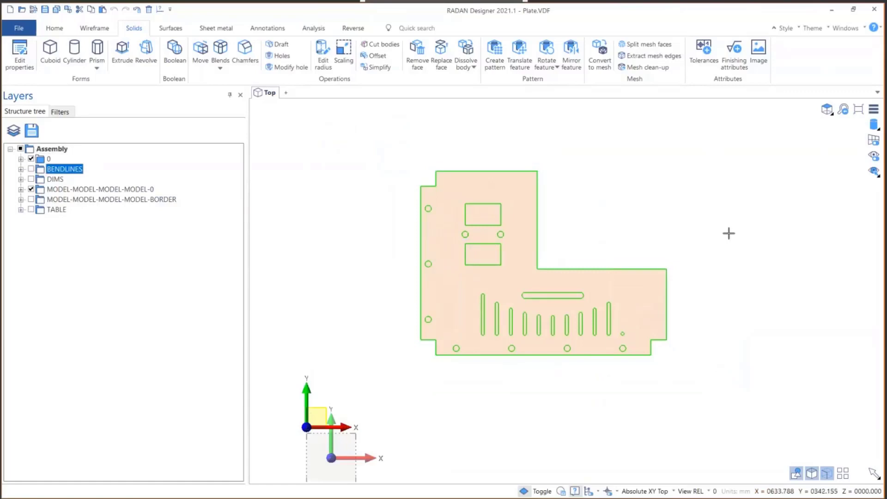
Step: Try extruding the whole plate profile with a first distance of 10 mm in the isometric view, and cancel it
left_click(828, 110)
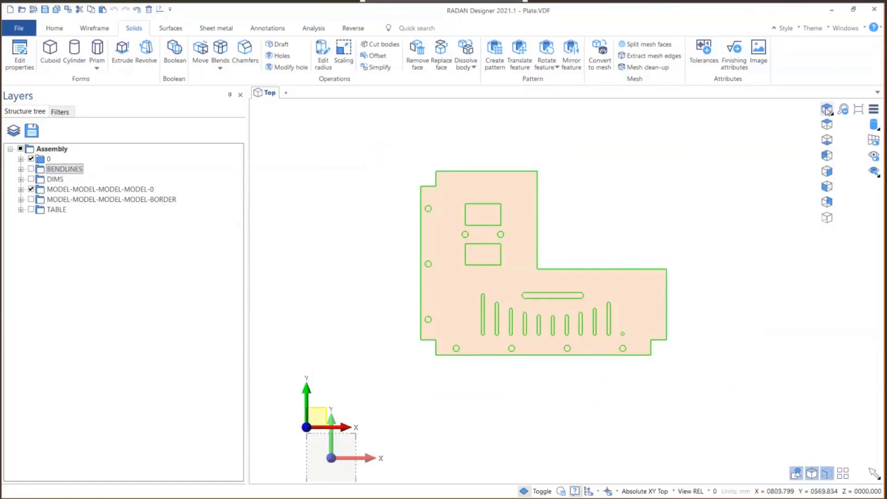
left_click(827, 218)
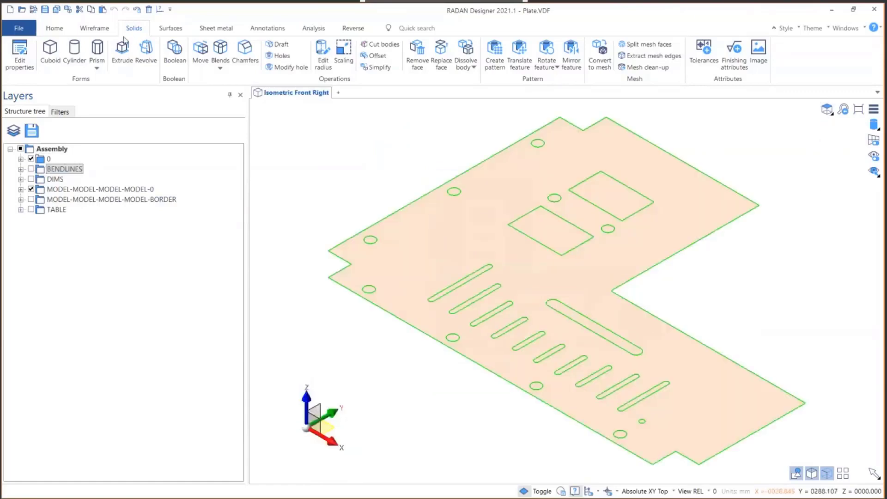
left_click(122, 50)
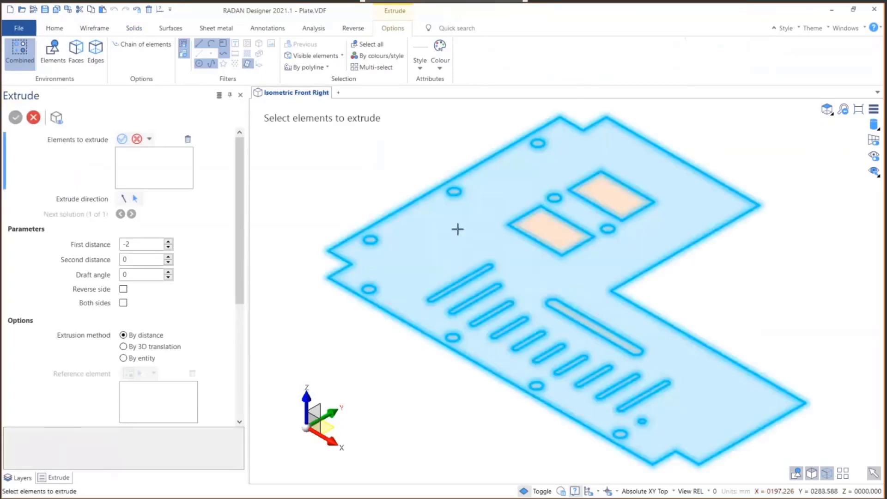
left_click(457, 228)
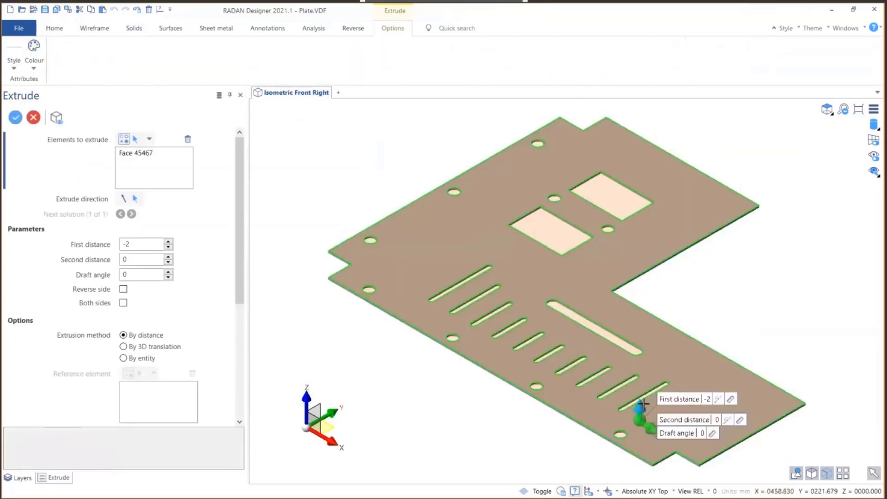
left_click_drag(645, 402, 455, 376)
mouse_move(456, 376)
middle_mouse_down()
mouse_move(474, 364)
mouse_move(456, 385)
middle_mouse_up()
scroll(426, 285, "down", 3)
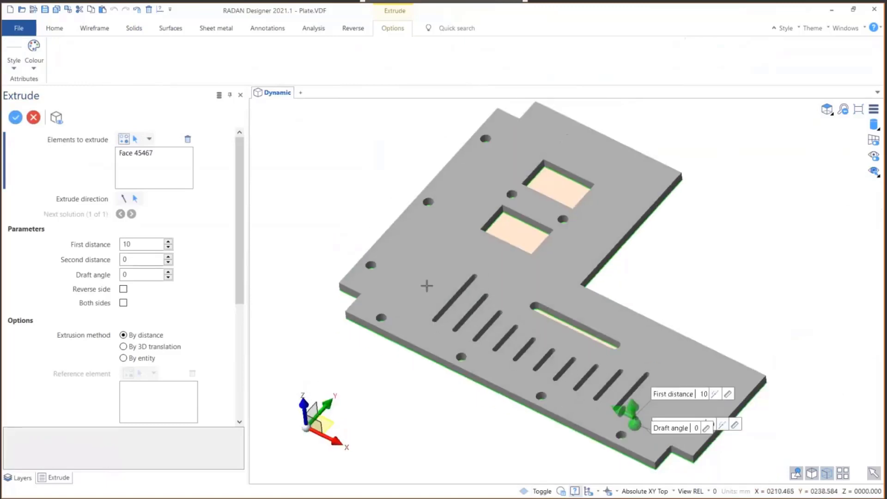
left_click(33, 117)
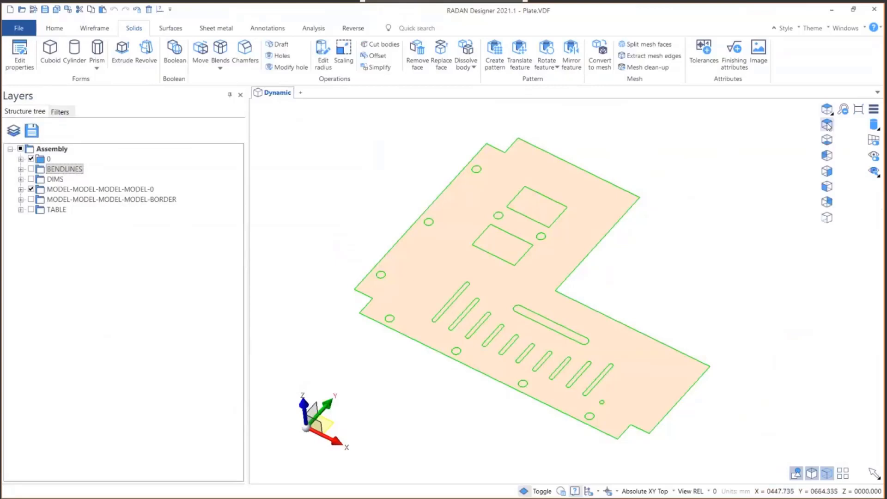
Step: In the top view, select the whole plate profile and change its line colour to blue (R: 0 G: 27 B: 215)
left_click(828, 109)
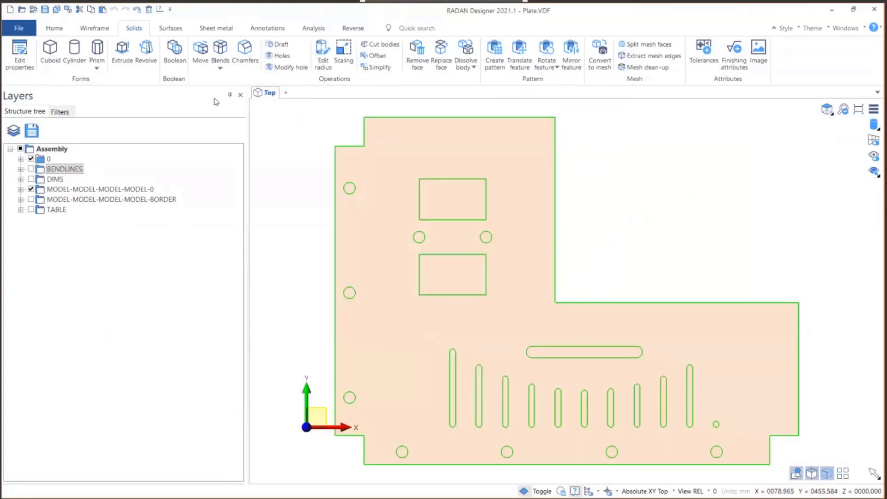
scroll(418, 261, "down", 2)
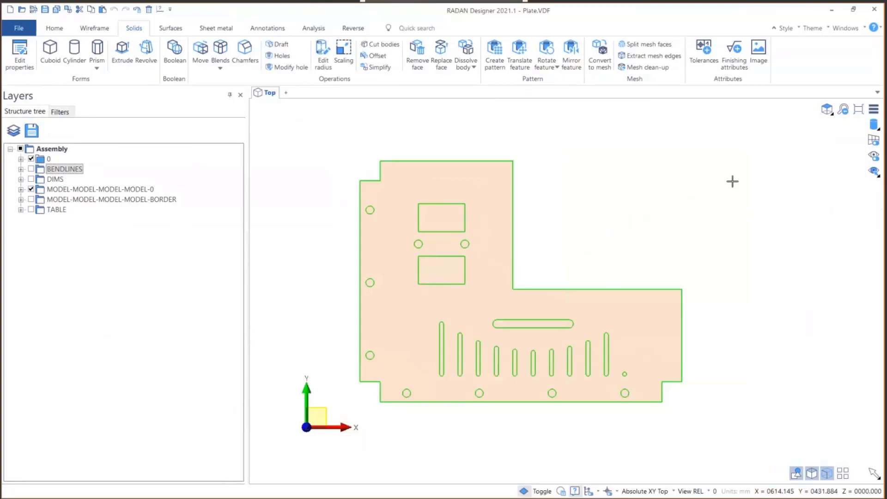
left_click_drag(313, 145, 799, 431)
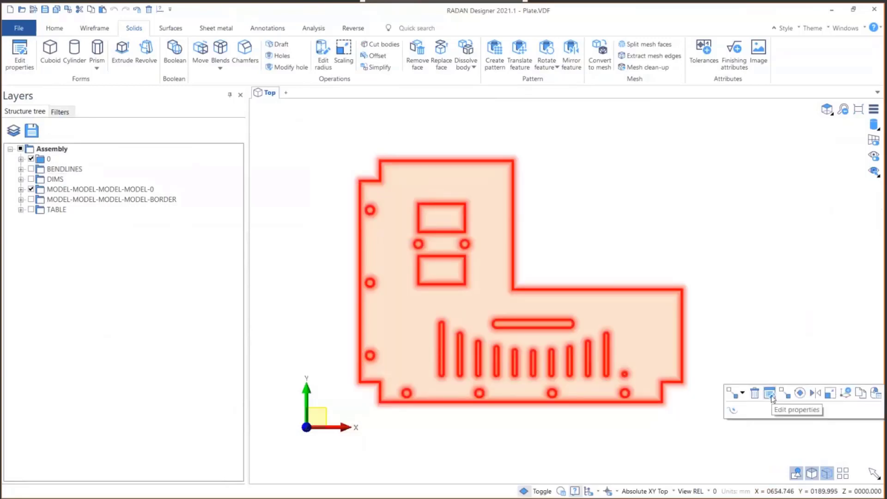
left_click(770, 394)
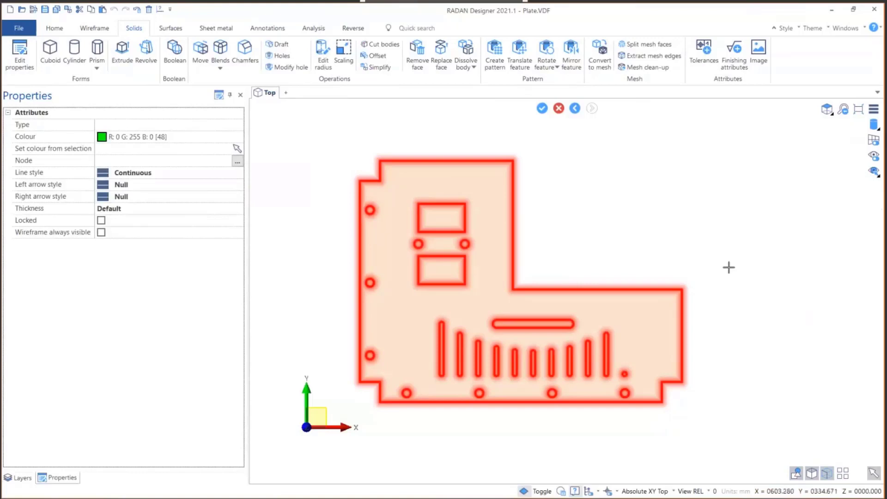
left_click(102, 137)
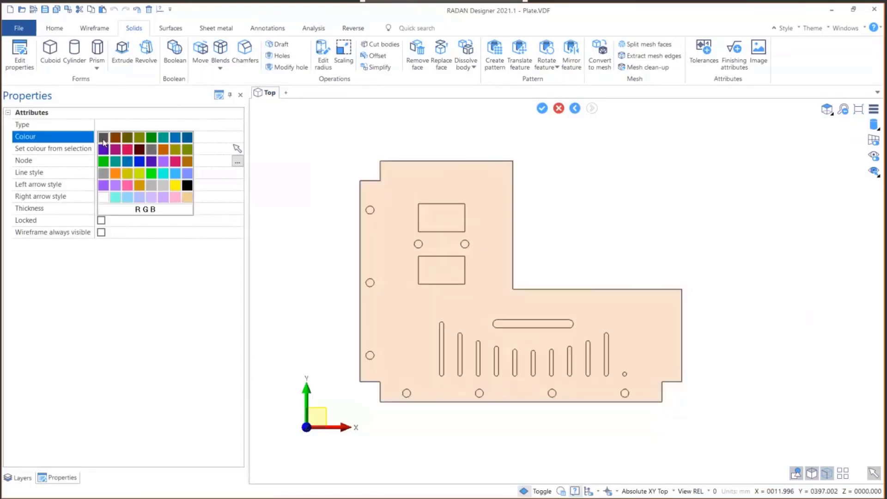
left_click(139, 162)
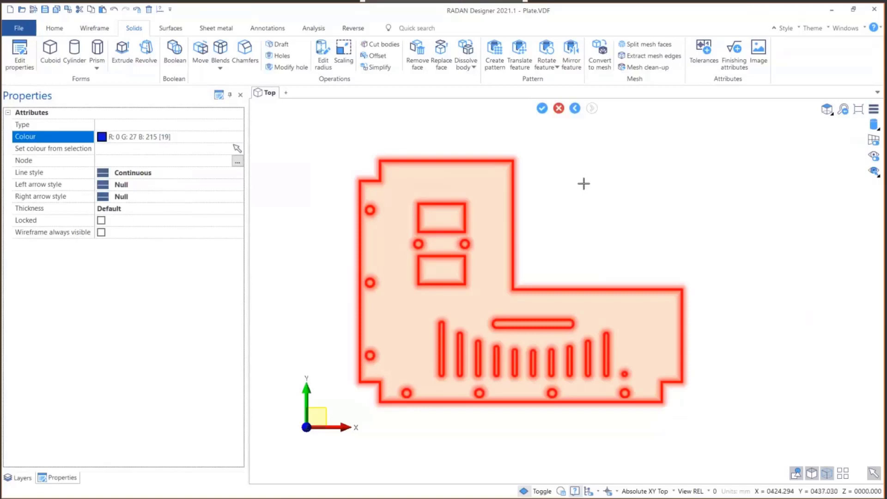
left_click(543, 109)
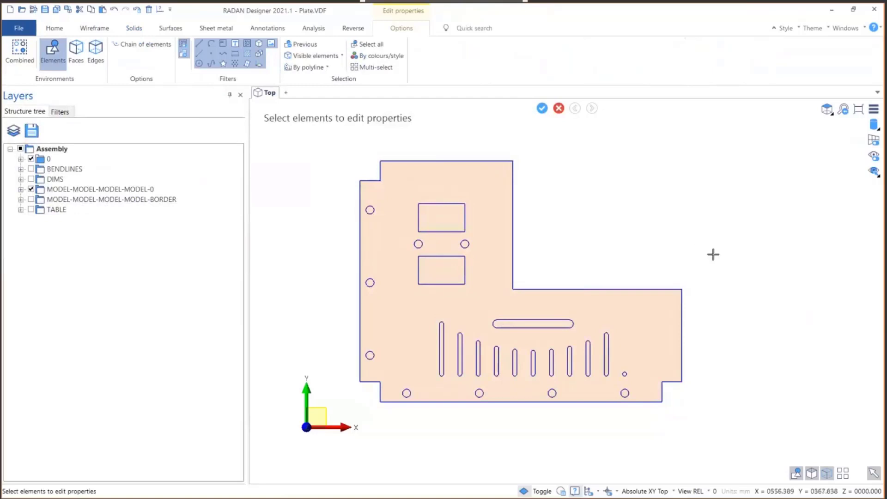
Step: Set up a wireframe rectangle placed by position from its centre, with base 5 mm and height 5 mm
left_click(98, 31)
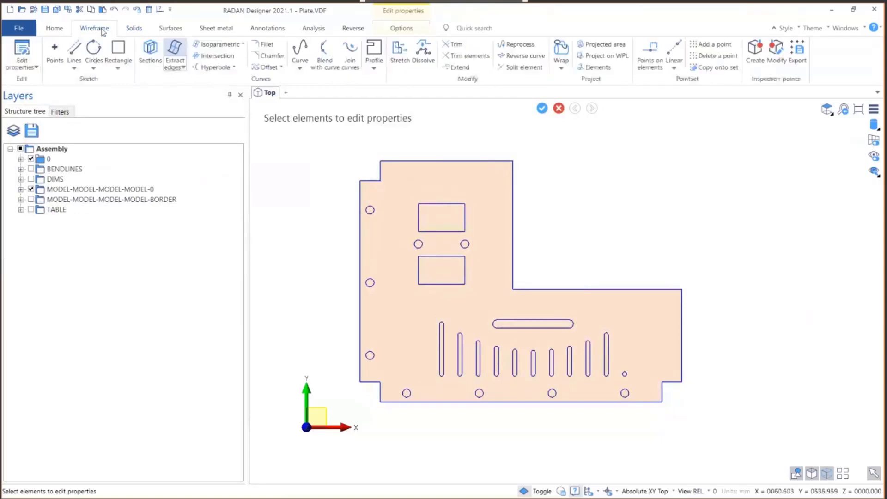
left_click(119, 52)
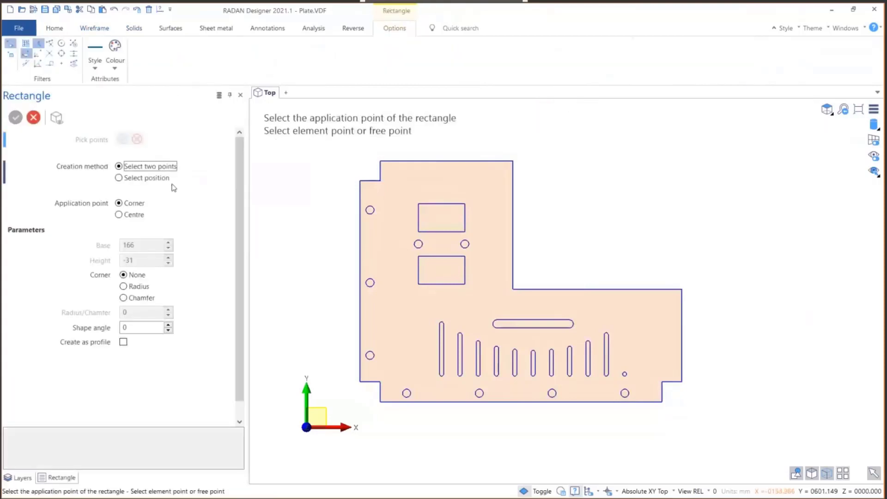
left_click(124, 179)
left_click(123, 218)
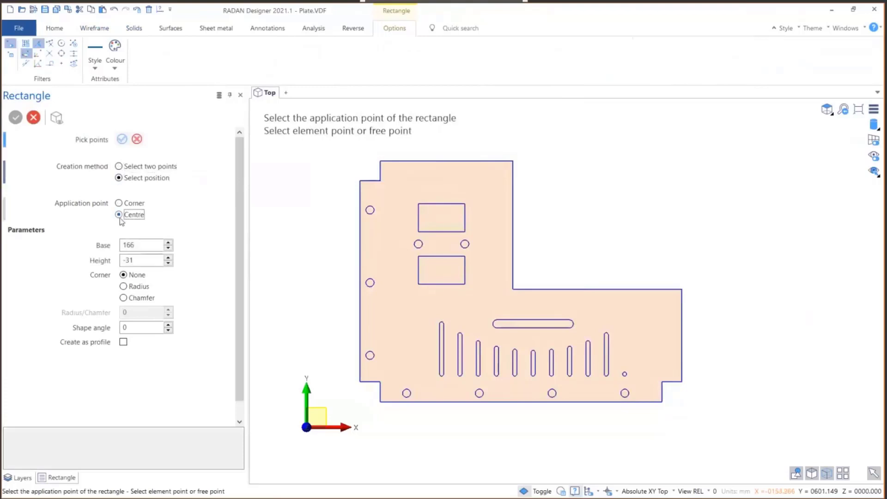
left_click(141, 245)
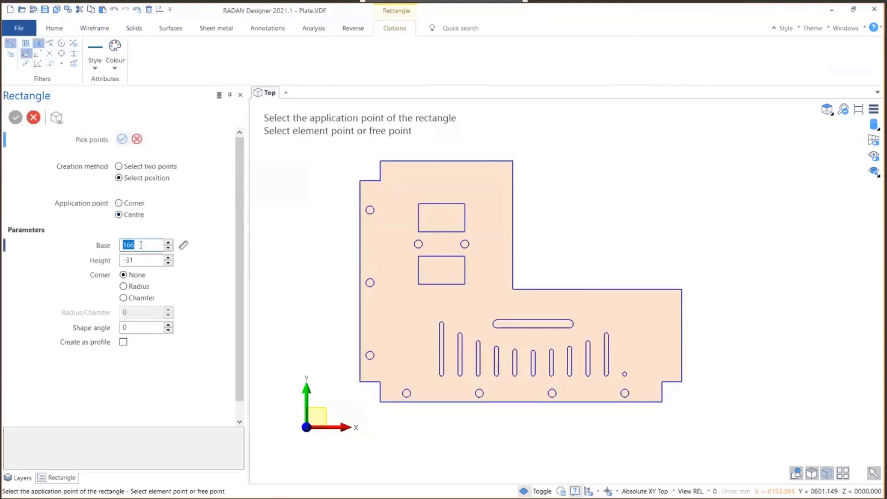
type("5")
left_click(143, 261)
type("-5")
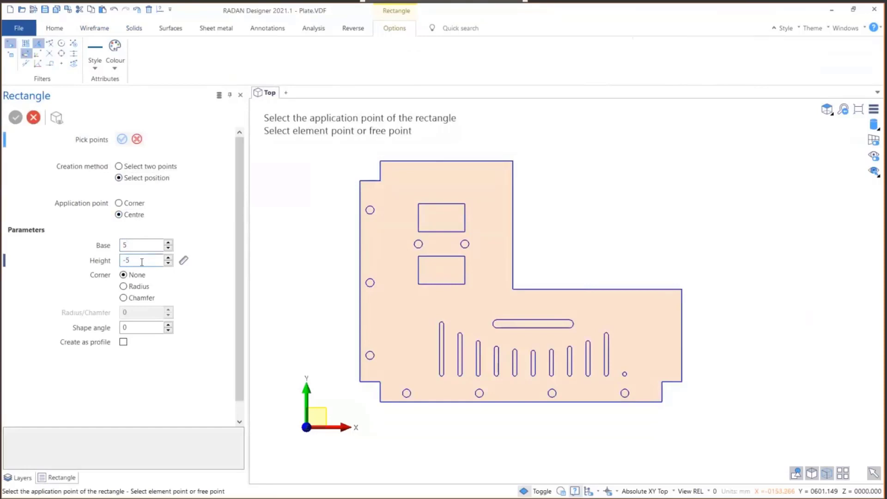
key("BackSpace")
key("BackSpace")
type("5")
Step: Place the 5 x 5 mm rectangle centred on the inner corner of the plate's upper-left notch
scroll(339, 259, "up", 2)
scroll(365, 266, "down", 2)
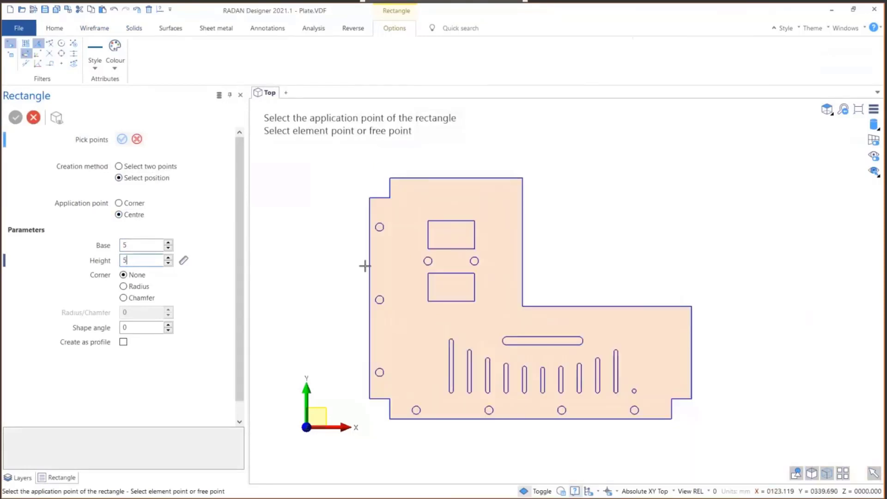
scroll(379, 169, "up", 3)
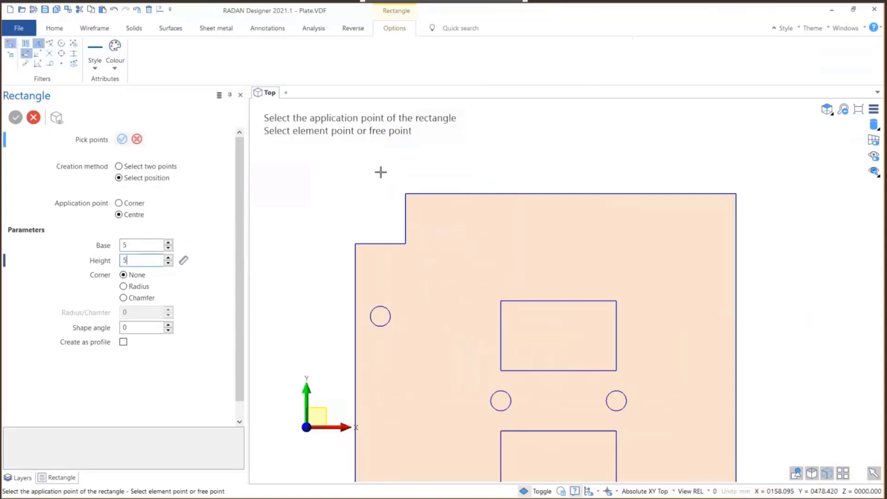
left_click(409, 243)
scroll(408, 242, "down", 5)
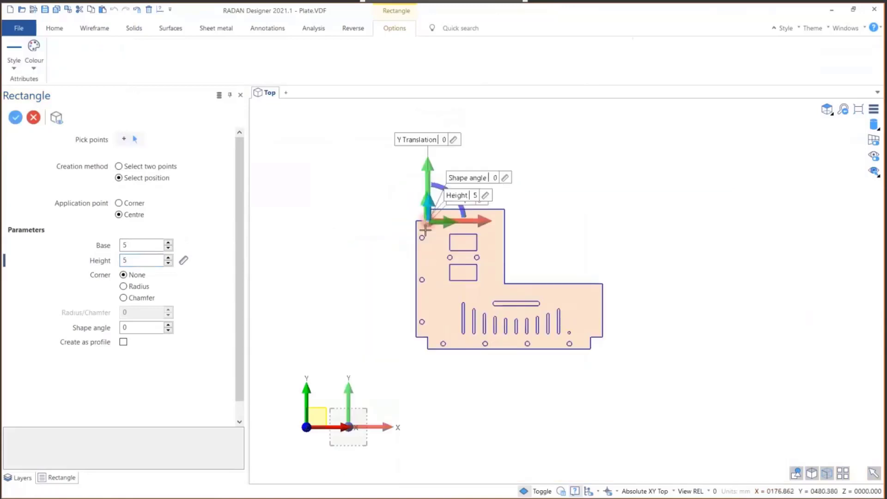
scroll(427, 338, "up", 8)
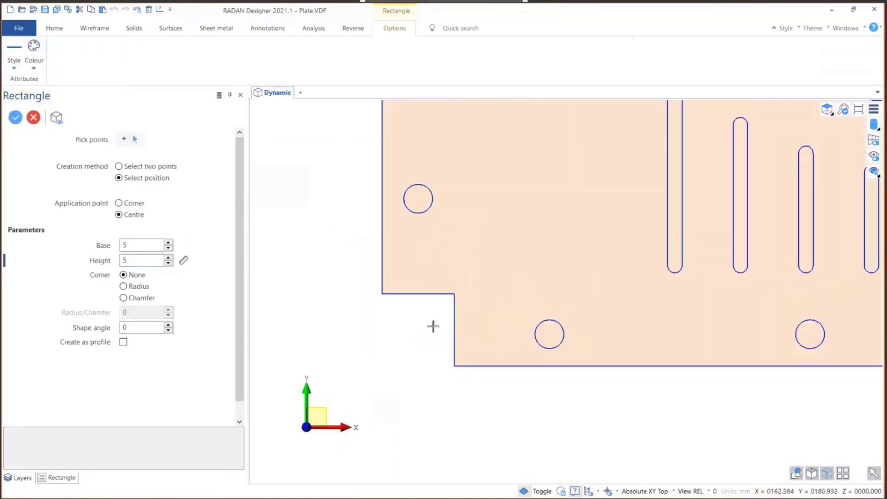
right_click(468, 285)
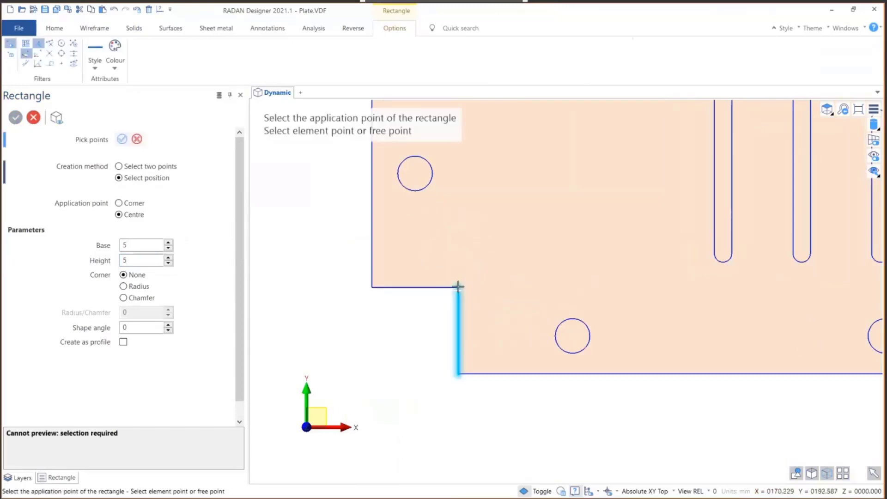
Step: Place matching 5 x 5 mm rectangles on the inner corners of the lower-left and lower-right notches, and leave the Rectangle command
left_click(458, 287)
scroll(423, 319, "down", 2)
right_click(420, 310)
scroll(402, 299, "down", 4)
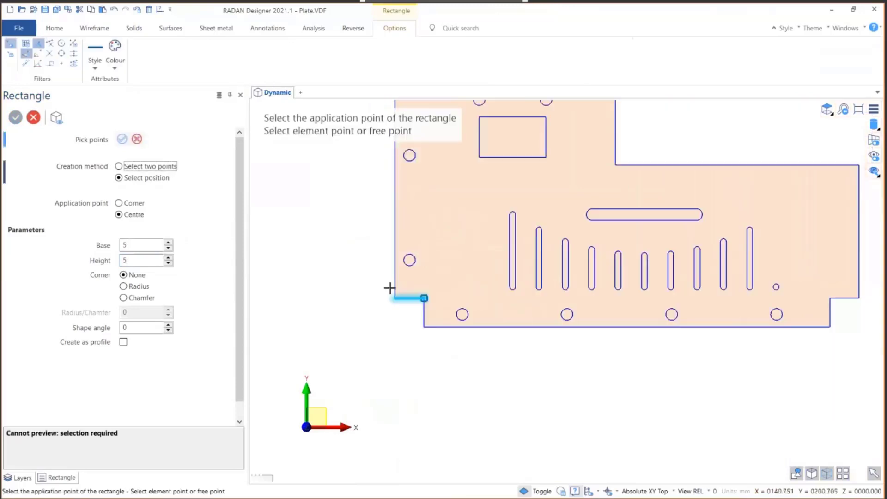
scroll(638, 317, "up", 6)
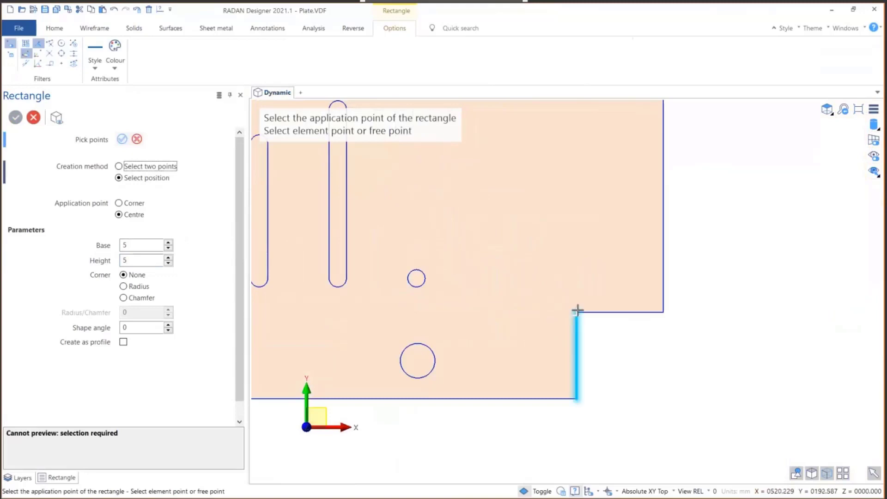
left_click(578, 311)
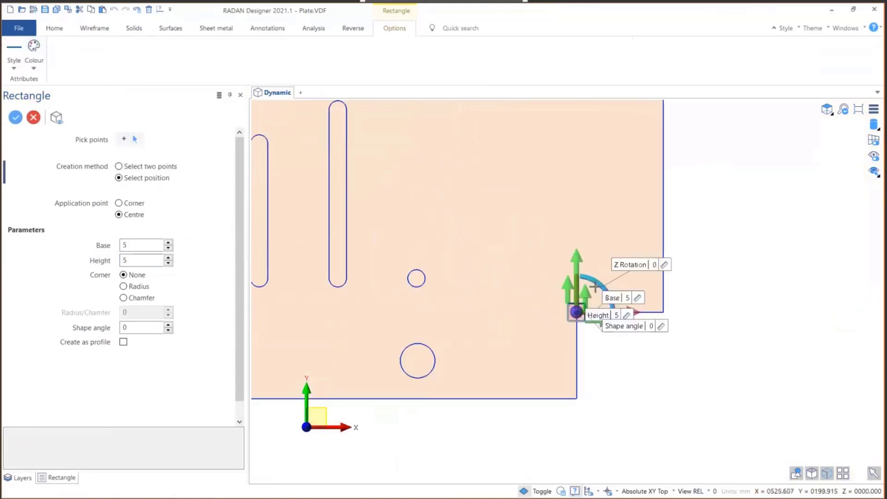
right_click(597, 281)
scroll(596, 281, "down", 6)
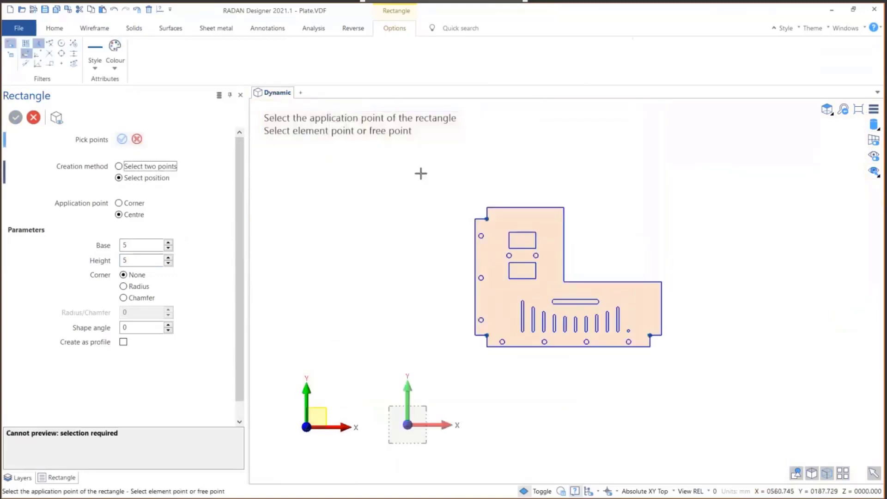
scroll(548, 258, "up", 5)
scroll(548, 258, "up", 5)
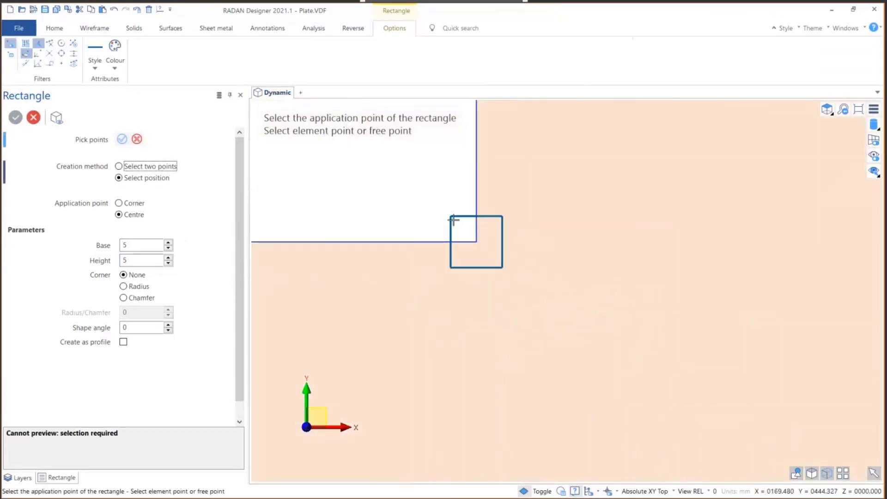
left_click(39, 117)
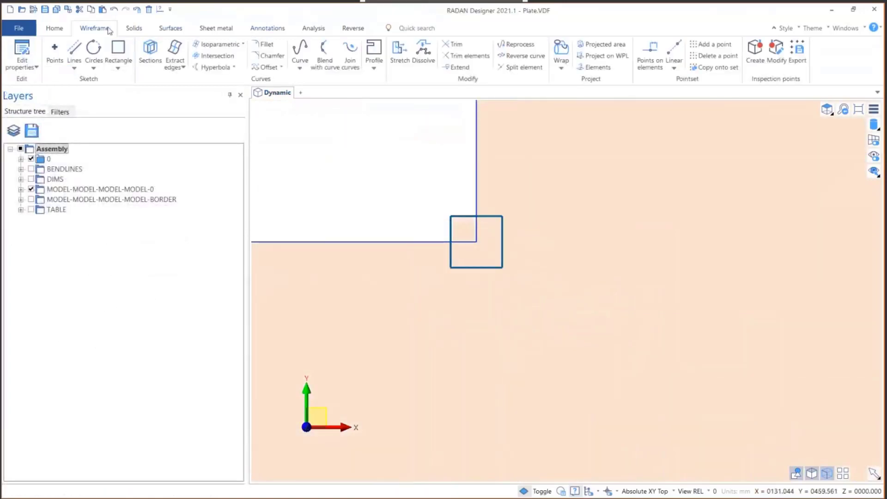
Step: Trim the overlapping lines of the square and plate outline at the upper-left notch to form an open corner relief
left_click(455, 45)
scroll(461, 218, "up", 4)
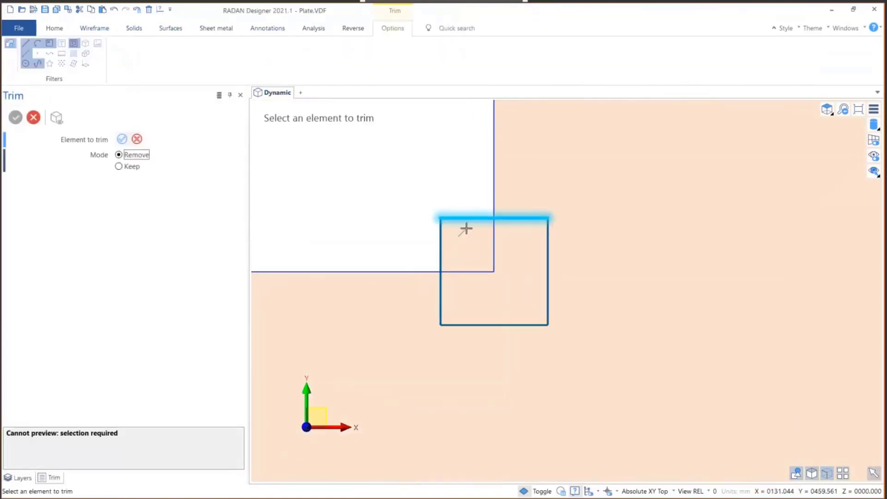
left_click(460, 219)
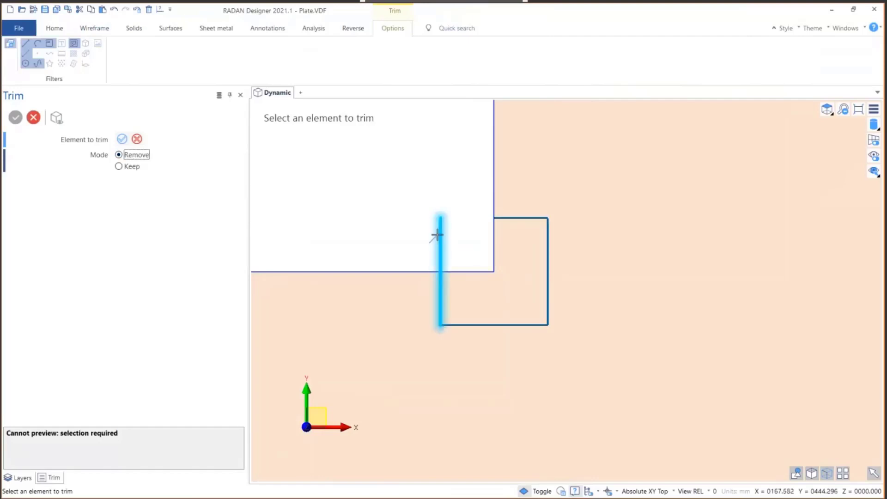
left_click(438, 236)
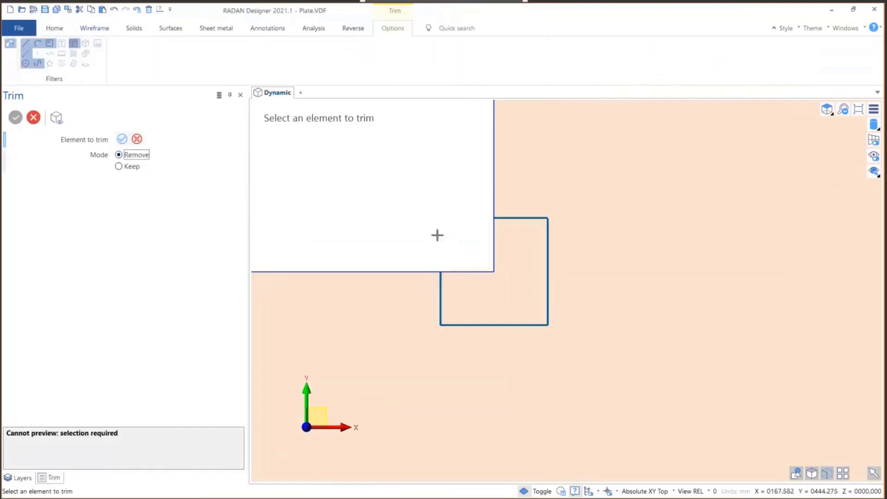
left_click(470, 269)
left_click(492, 250)
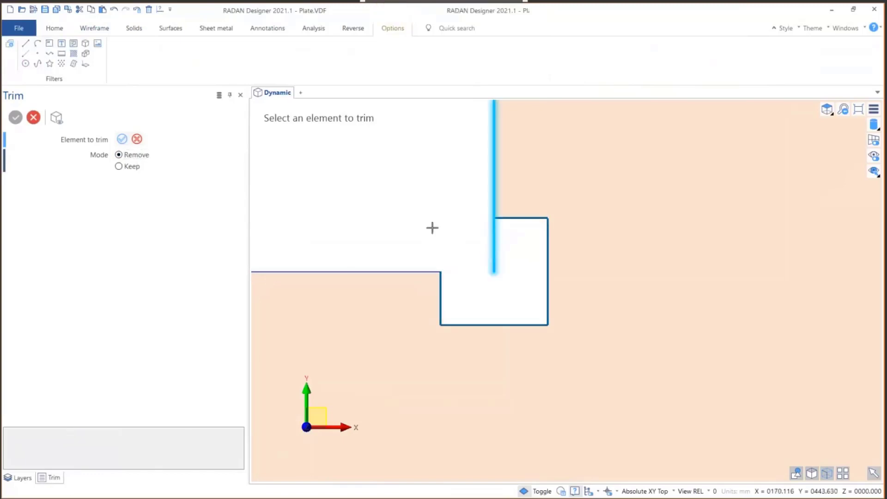
Step: Trim the overlapping square and outline segments at the lower-left notch to form its corner relief
scroll(379, 183, "down", 5)
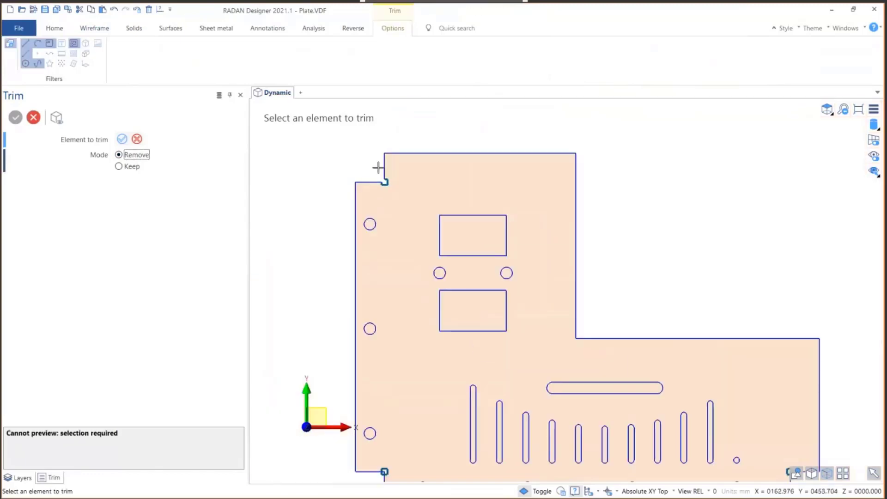
scroll(405, 314, "down", 2)
scroll(404, 314, "up", 8)
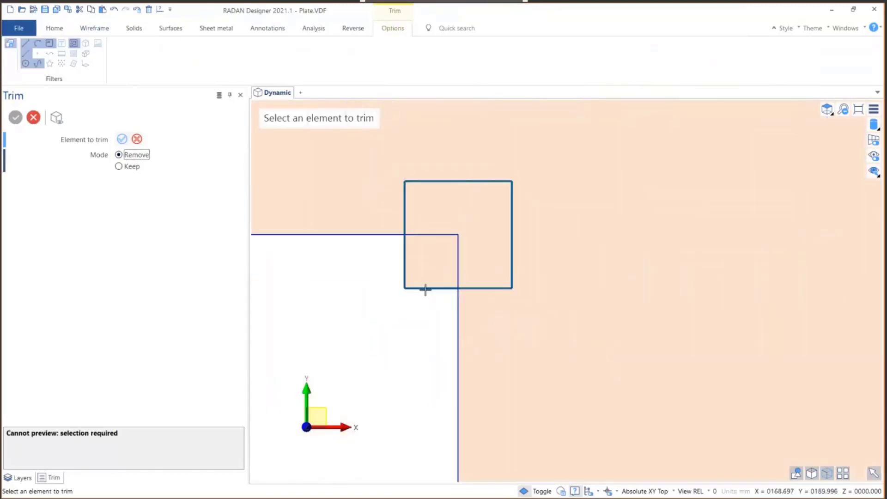
left_click(405, 270)
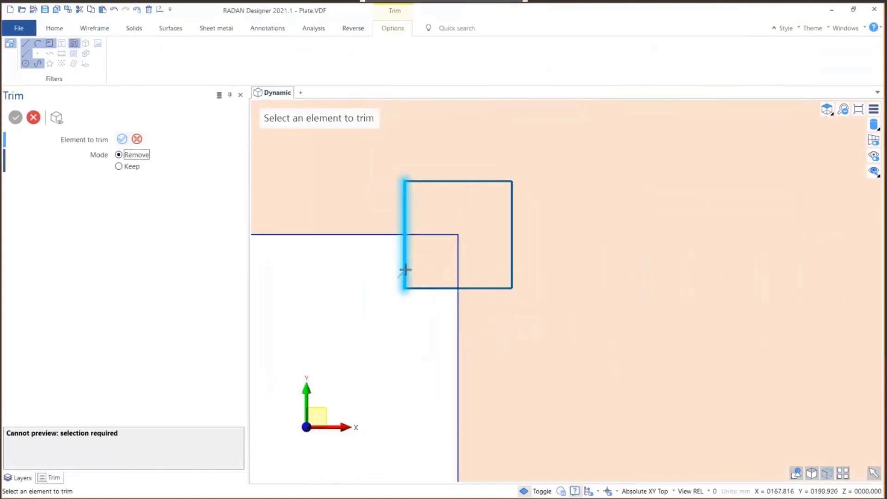
left_click(429, 288)
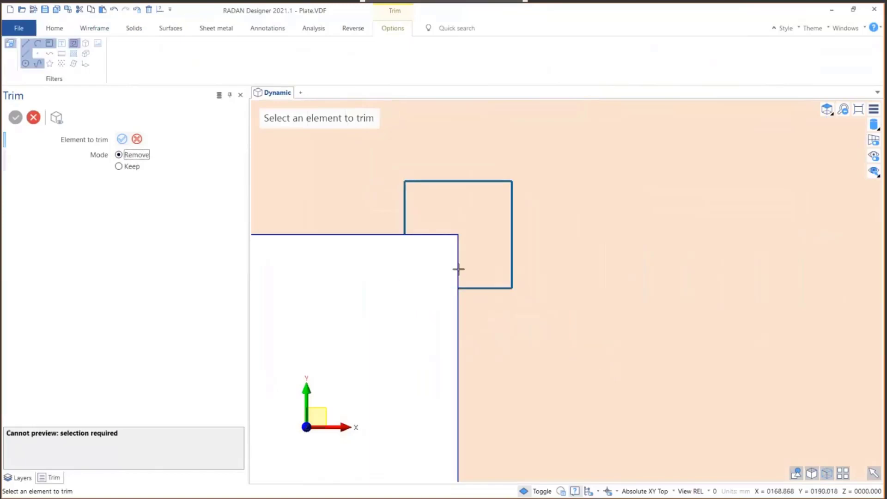
left_click(441, 236)
left_click(431, 259)
Step: Trim the overlapping square and outline segments at the lower-right notch into an open corner relief, and leave the Trim command
scroll(402, 260, "down", 6)
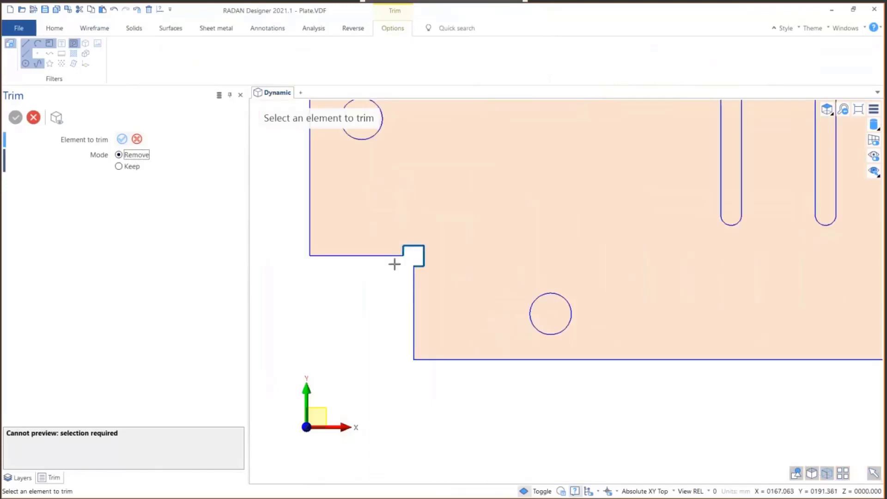
scroll(371, 287, "down", 5)
scroll(679, 321, "up", 1)
scroll(666, 198, "up", 3)
scroll(648, 233, "up", 3)
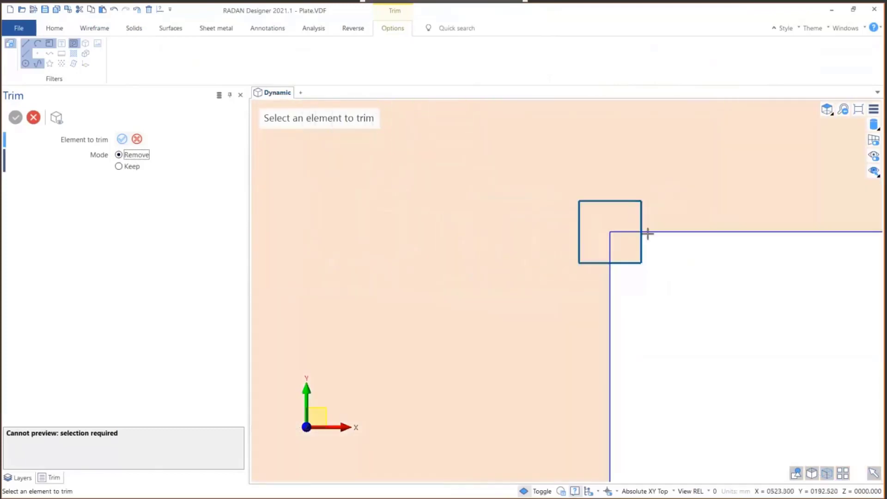
scroll(648, 233, "up", 4)
left_click(635, 252)
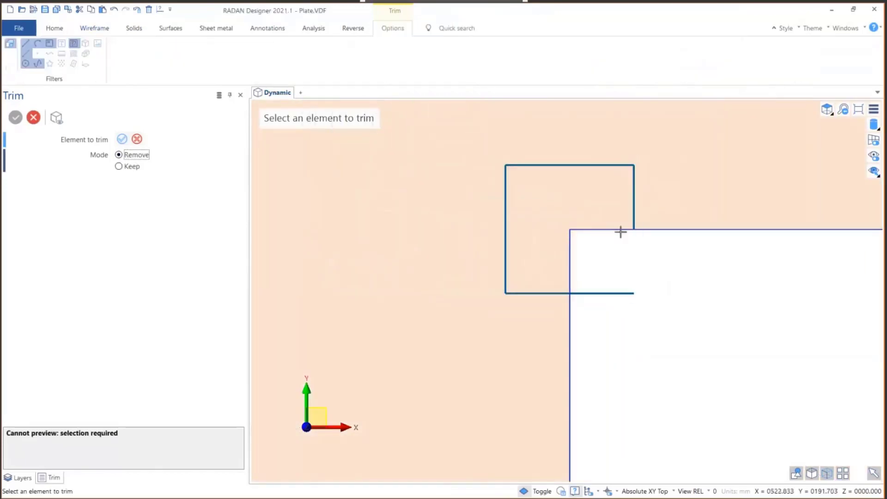
left_click(620, 230)
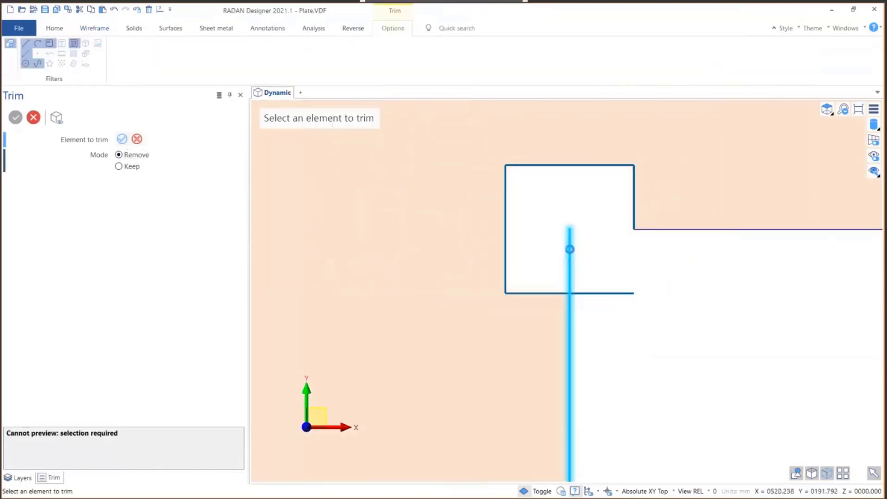
left_click(571, 248)
left_click(595, 291)
scroll(582, 263, "down", 10)
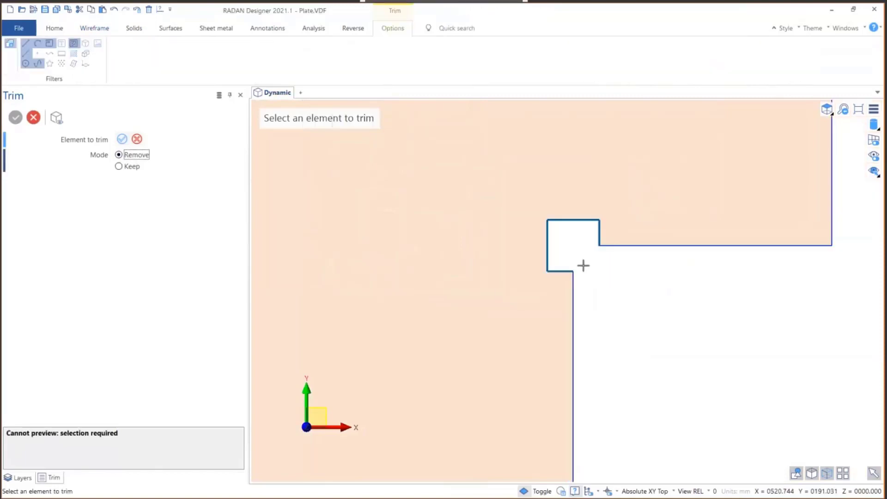
scroll(633, 328, "down", 4)
scroll(491, 231, "up", 3)
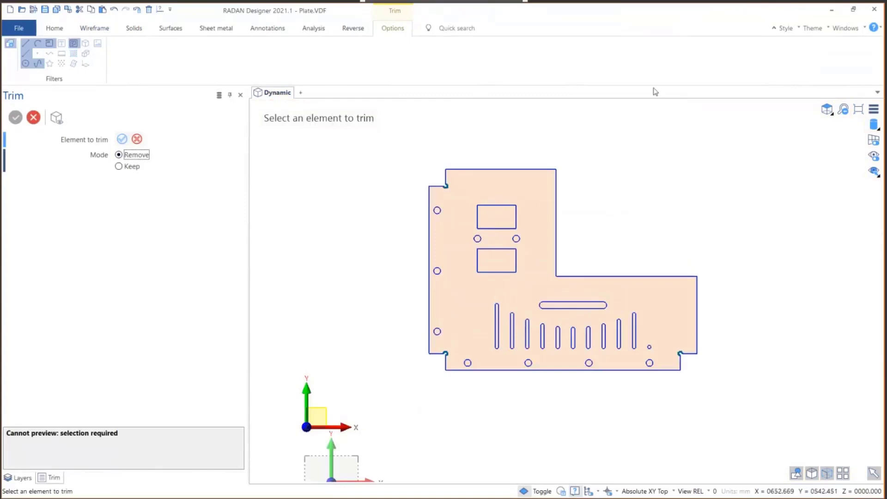
left_click(32, 118)
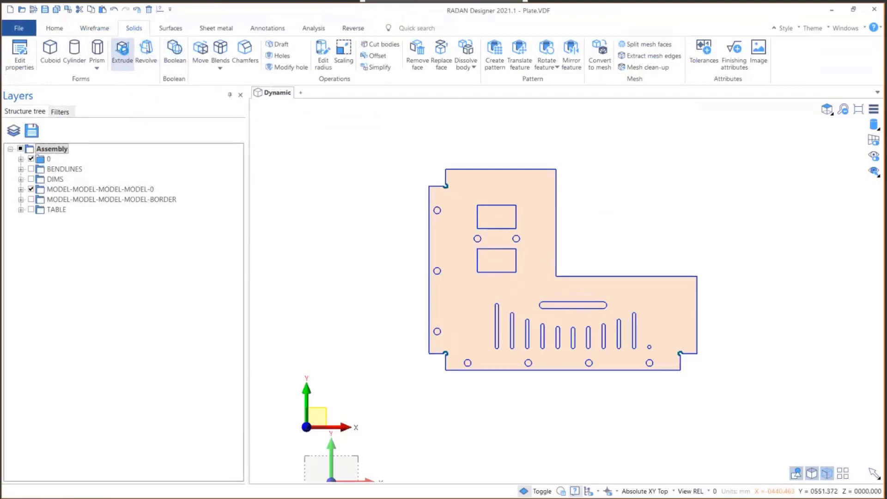
Step: Extrude the plate profile face upward with a first distance of 8 mm, and inspect the solid from an isometric view
left_click(123, 53)
left_click(455, 254)
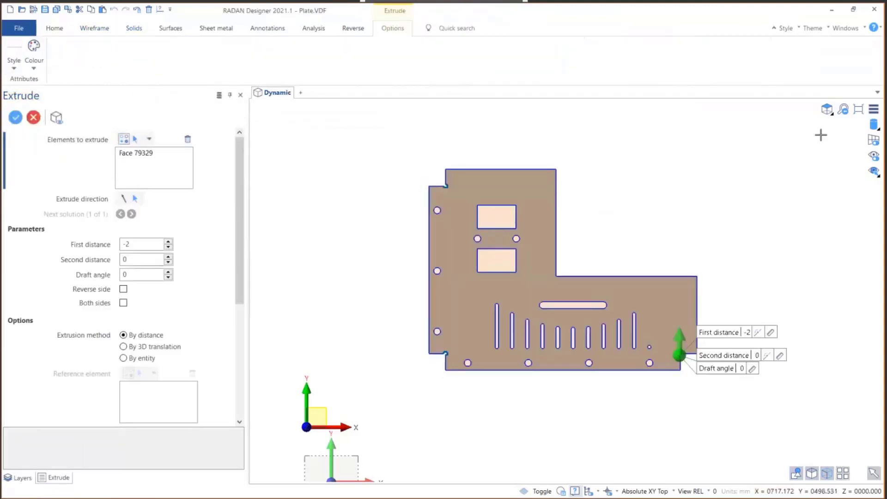
left_click(828, 109)
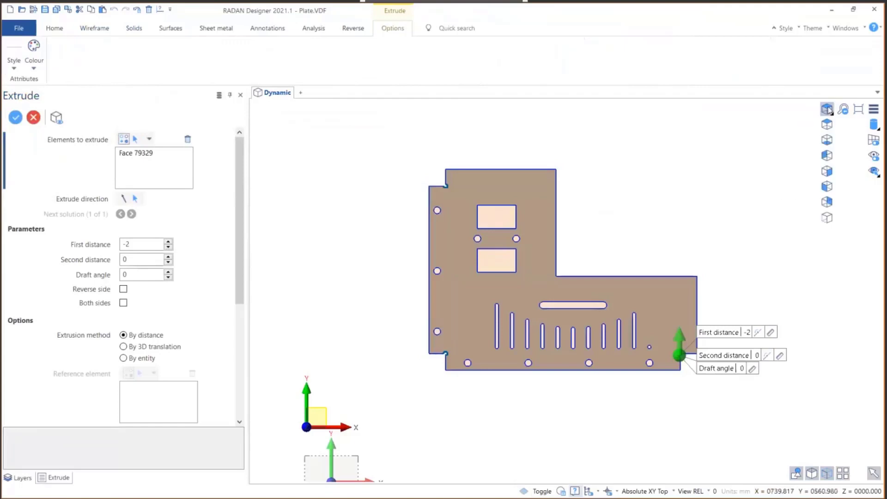
left_click(827, 218)
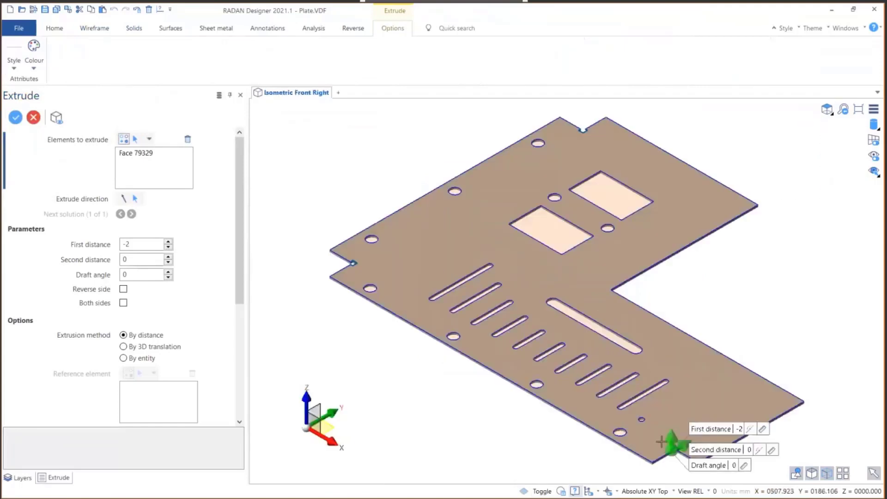
left_click_drag(672, 437, 692, 405)
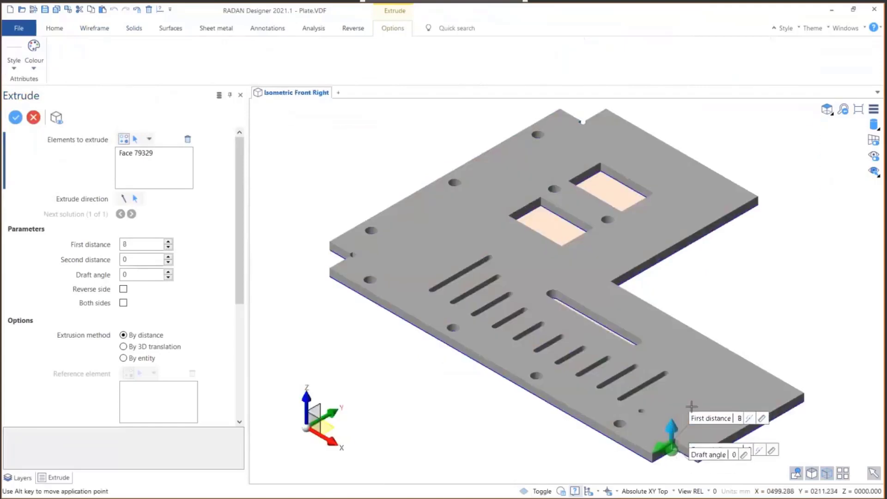
left_click(15, 118)
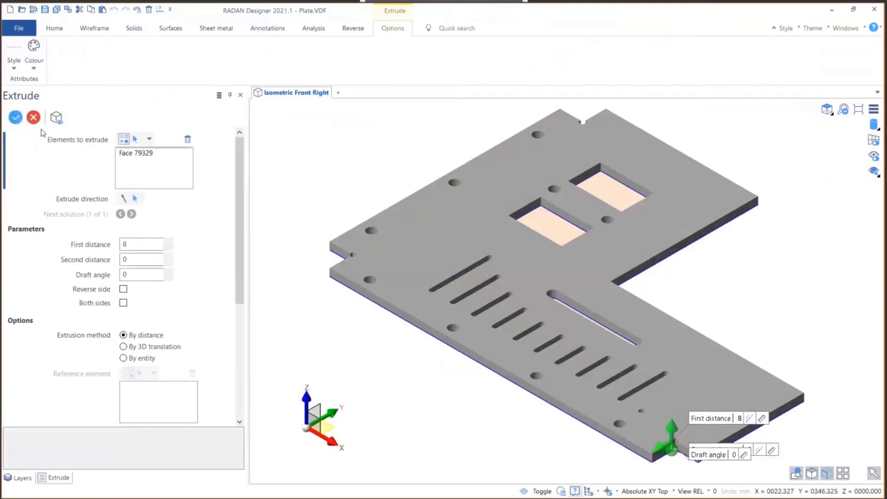
middle_click_drag(341, 267, 342, 295)
middle_click_drag(350, 248, 732, 259)
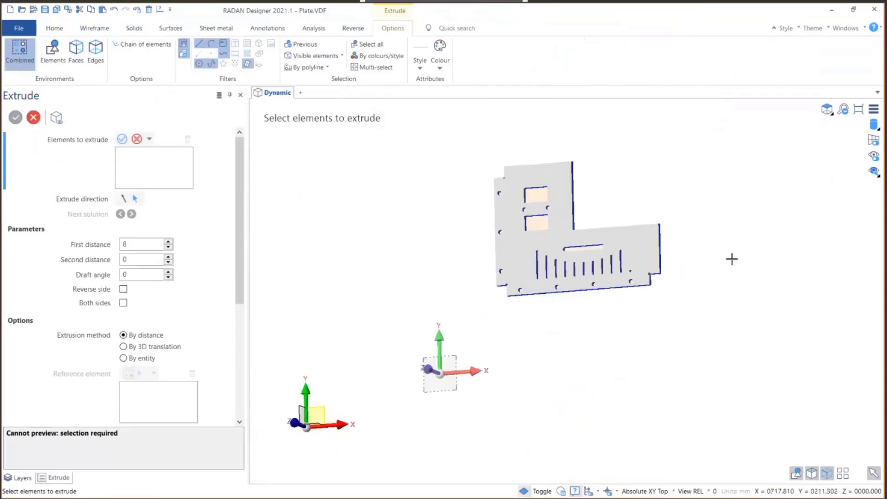
Step: Show the BENDLINES, DIMS, MODEL-MODEL-MODEL-MODEL-BORDER and TABLE layers again, and view the solid plate over the full drawing
left_click(850, 29)
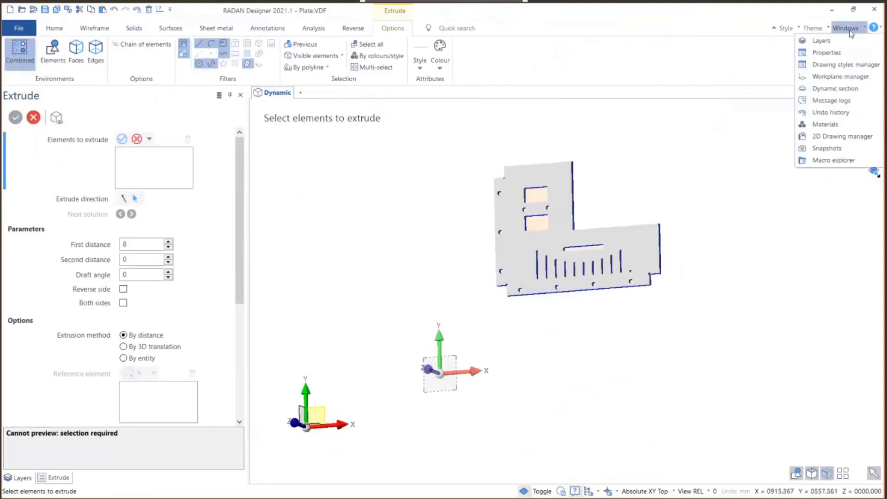
left_click(825, 40)
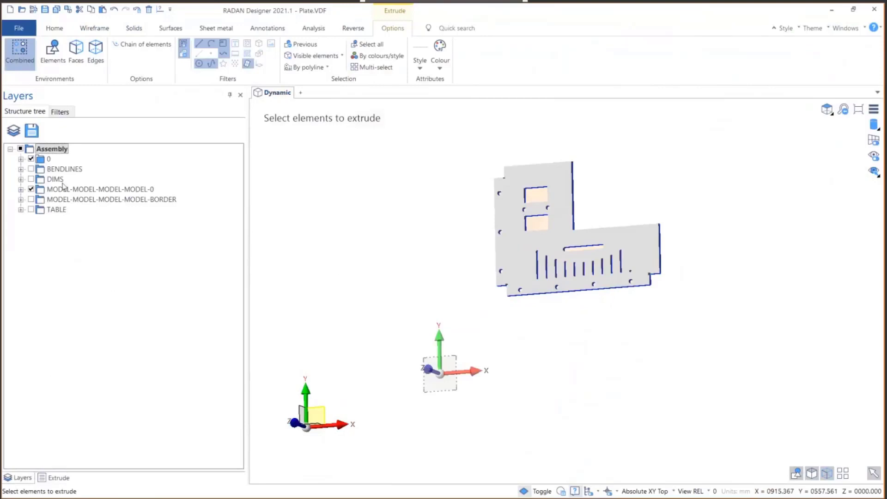
left_click(31, 169)
left_click(31, 179)
left_click(31, 199)
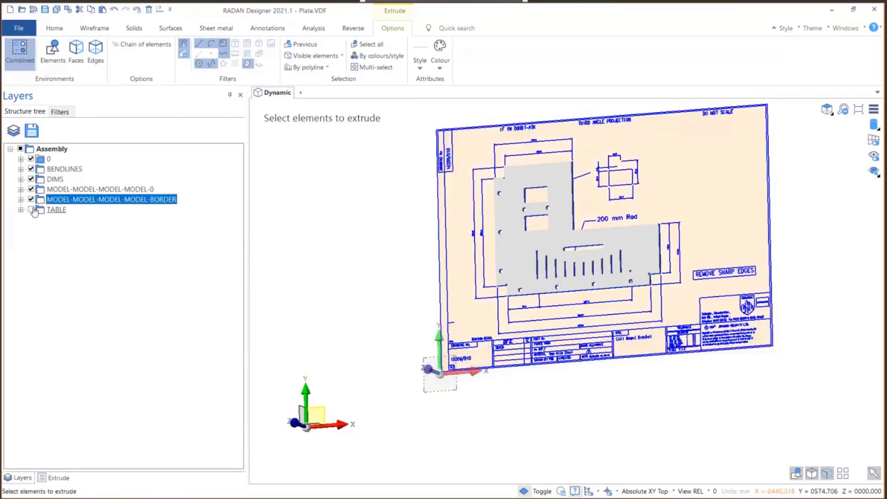
left_click(31, 210)
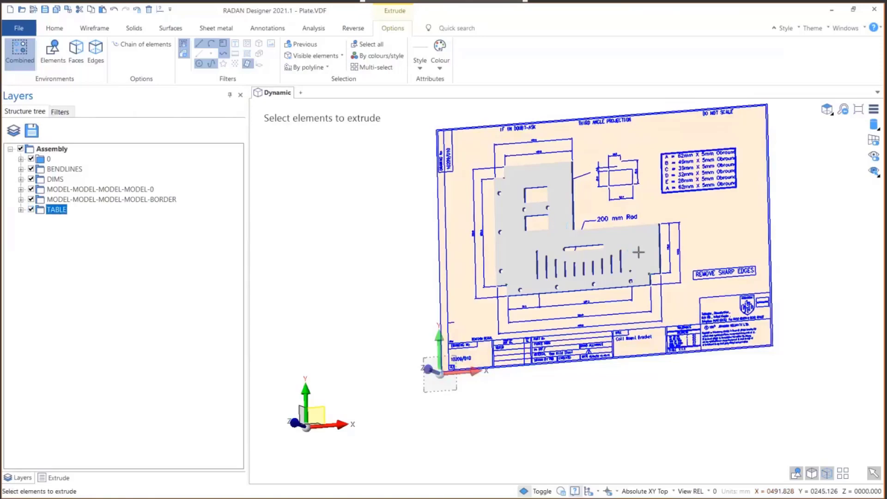
mouse_move(638, 251)
middle_mouse_down()
mouse_move(650, 202)
mouse_move(624, 236)
mouse_move(709, 222)
mouse_move(642, 231)
mouse_move(610, 216)
mouse_move(576, 215)
mouse_move(639, 184)
mouse_move(626, 195)
middle_mouse_up()
scroll(625, 214, "up", 4)
scroll(624, 205, "down", 3)
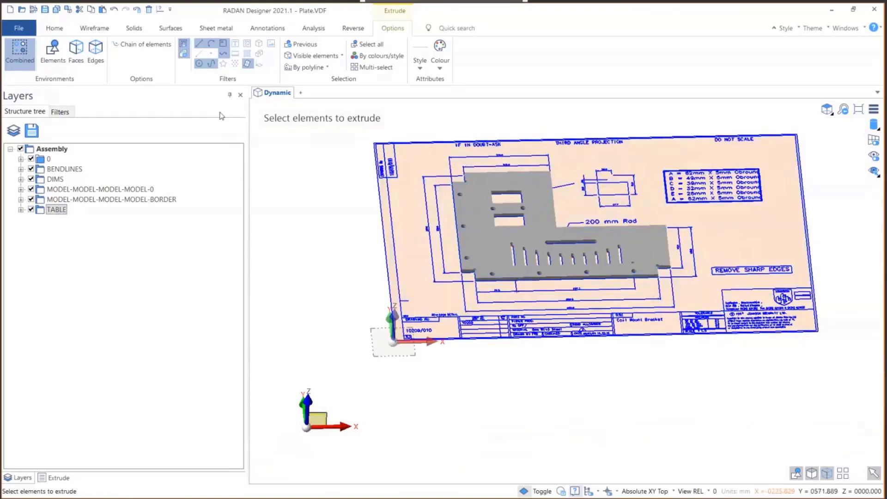
key("alt+Tab")
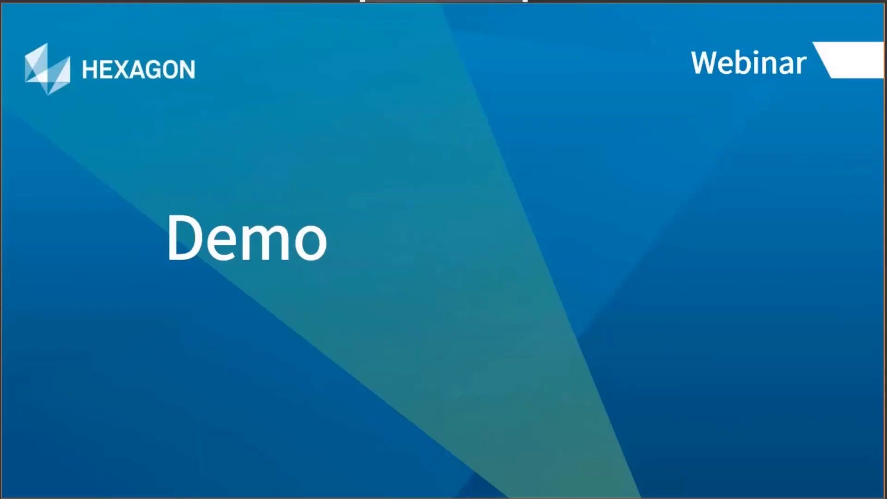
key("Right")
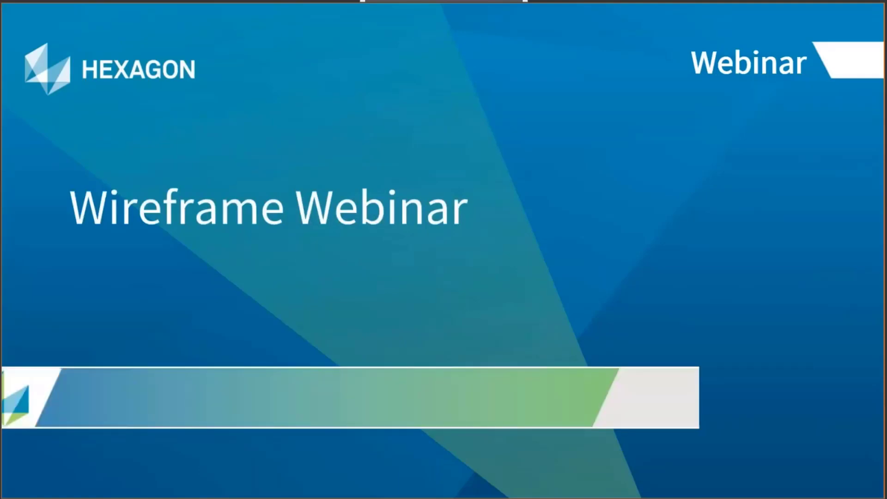
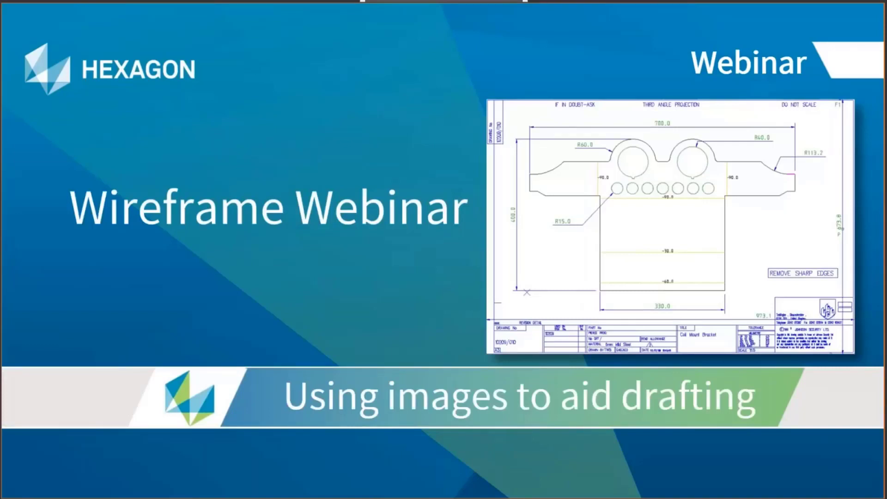
key("Right")
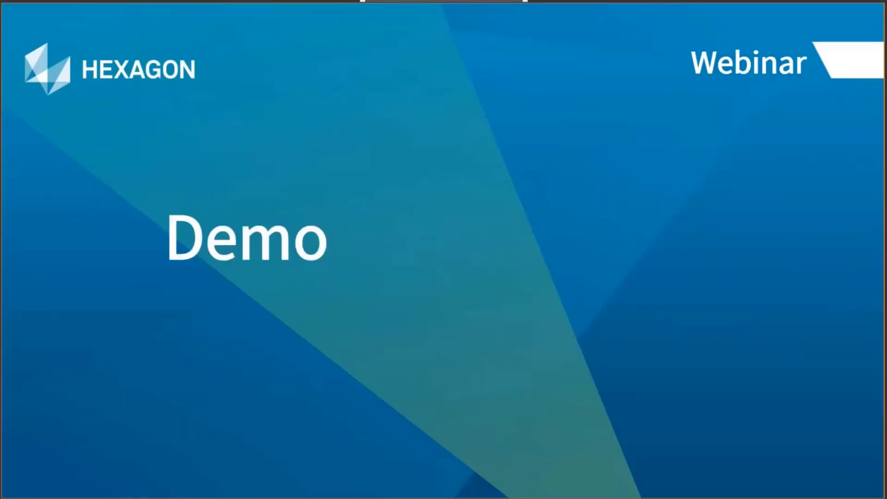
key("alt+Tab")
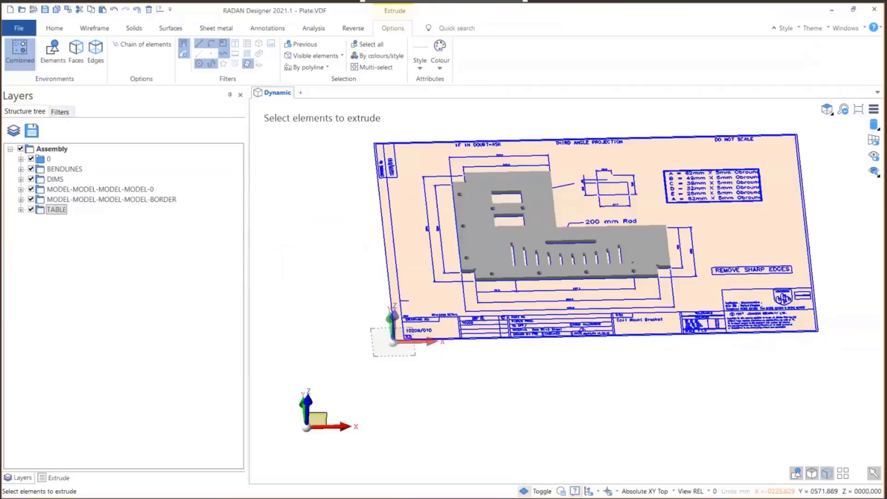
Step: Create a new empty document without saving the changes to Plate.VDF, and show its workplane in the Top view
left_click(22, 28)
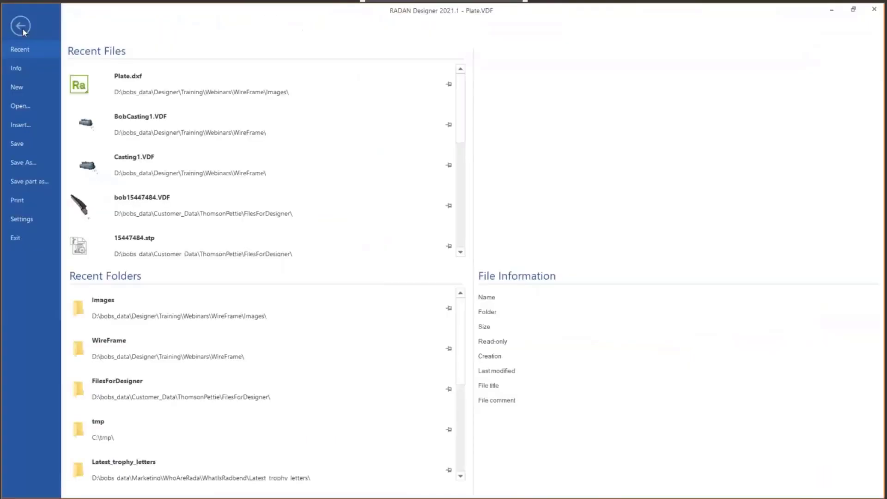
left_click(26, 86)
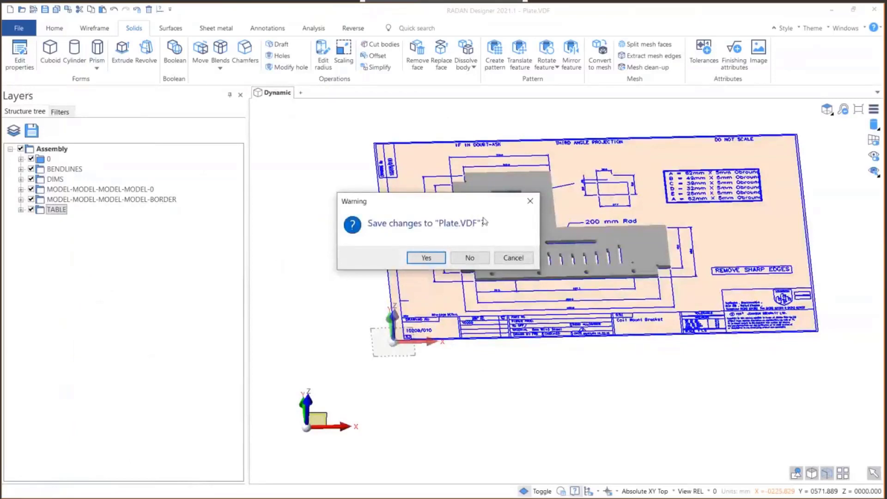
left_click(470, 258)
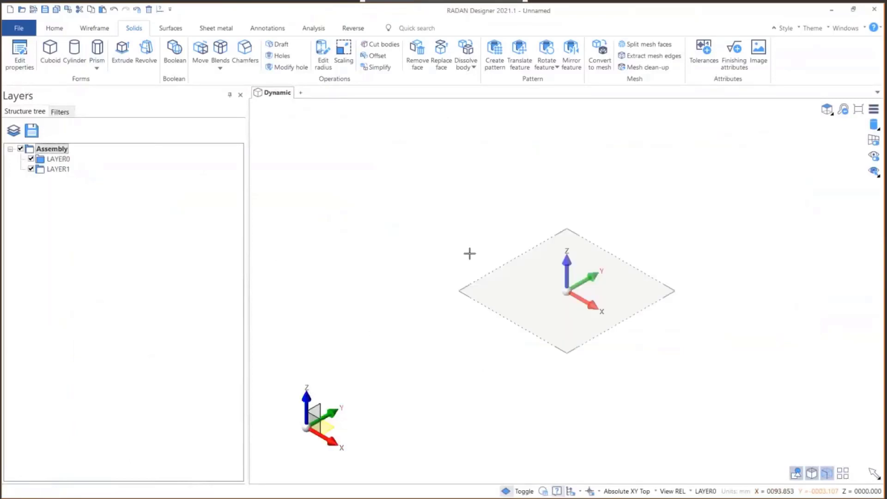
left_click(827, 109)
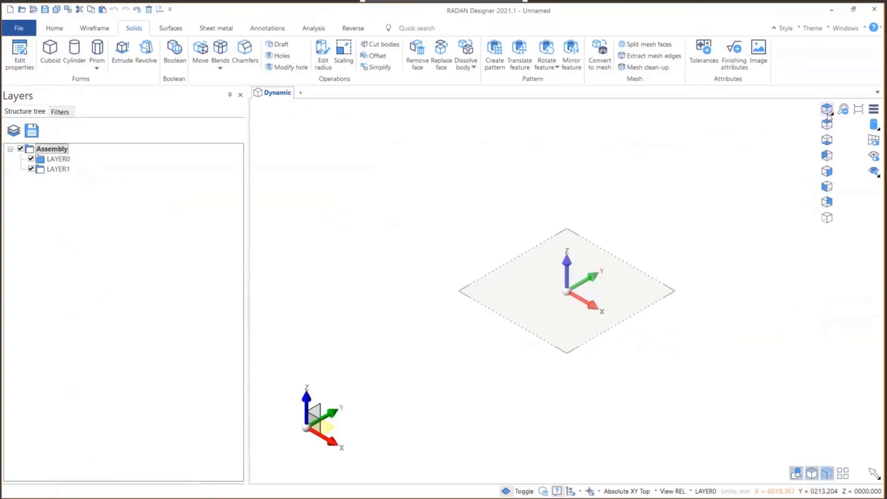
left_click(827, 124)
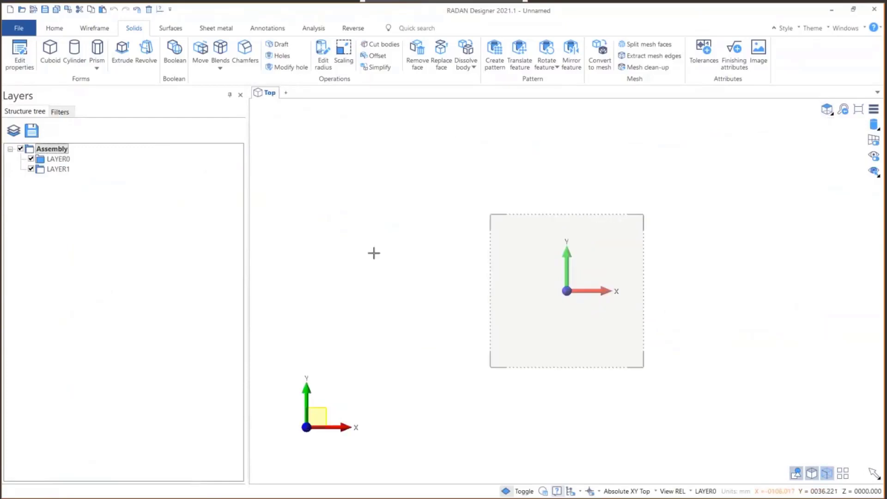
scroll(578, 237, "down", 2)
scroll(701, 208, "down", 1)
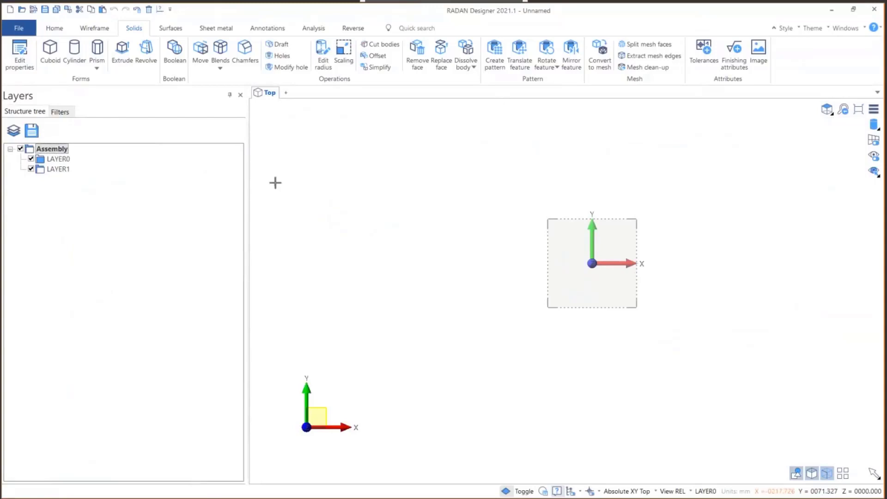
Step: Draw a horizontal line segment 974 mm long, starting below and to the left of the origin
left_click(94, 28)
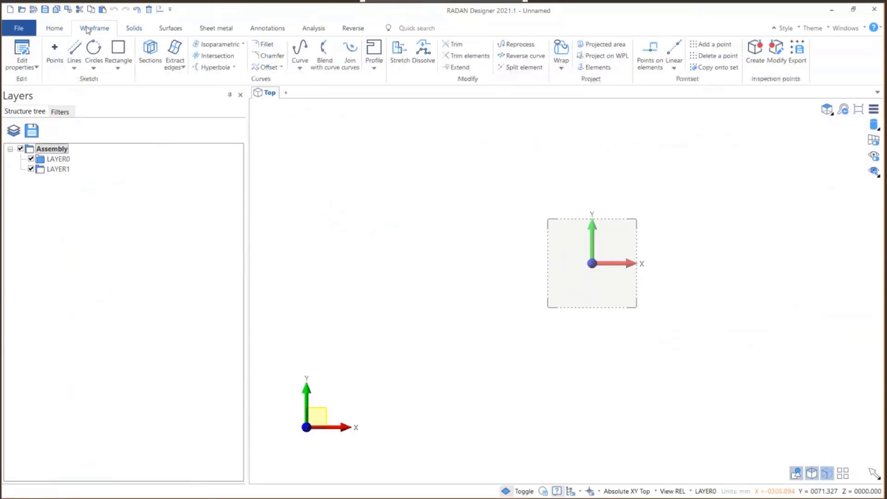
left_click(74, 51)
left_click(360, 376)
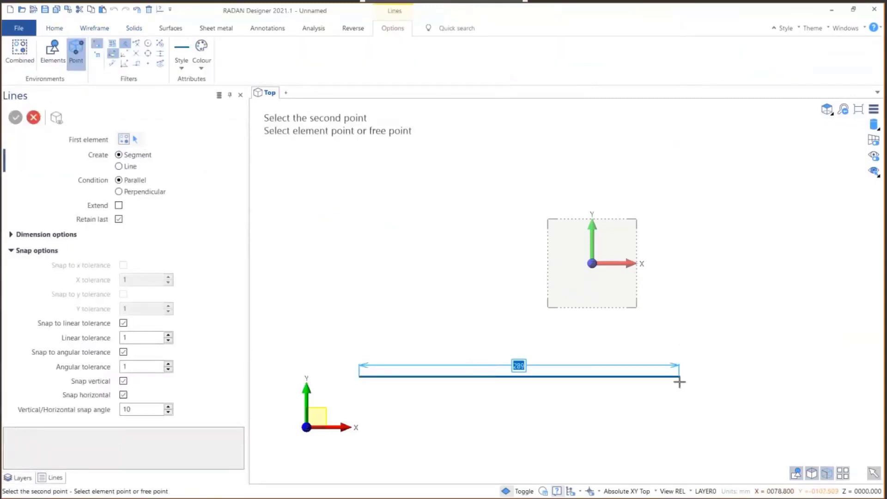
type("974")
key("Return")
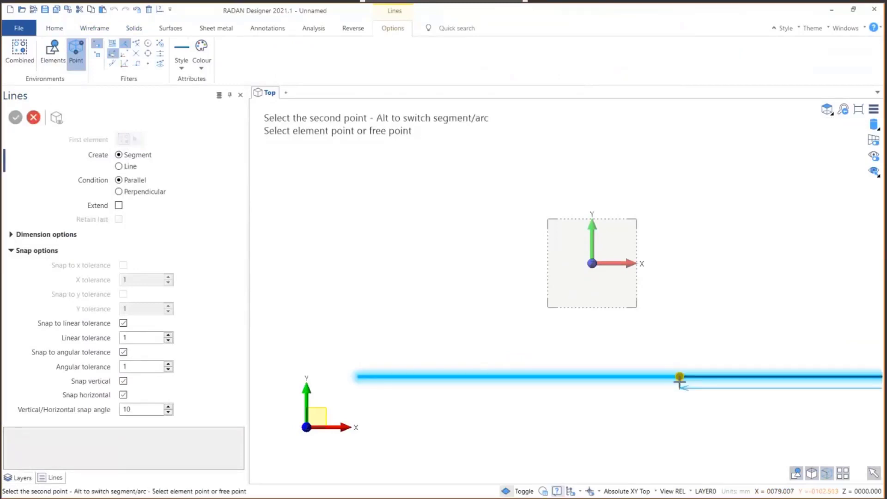
Step: Draw a vertical line segment about 675 mm long upward from the end of the horizontal segment, and finish the line chain
scroll(488, 291, "down", 5)
scroll(446, 320, "down", 3)
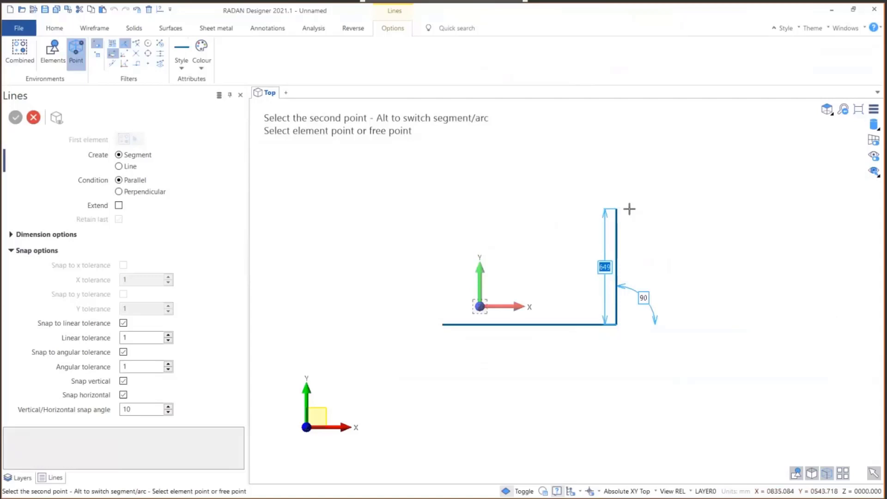
type("675")
key("Return")
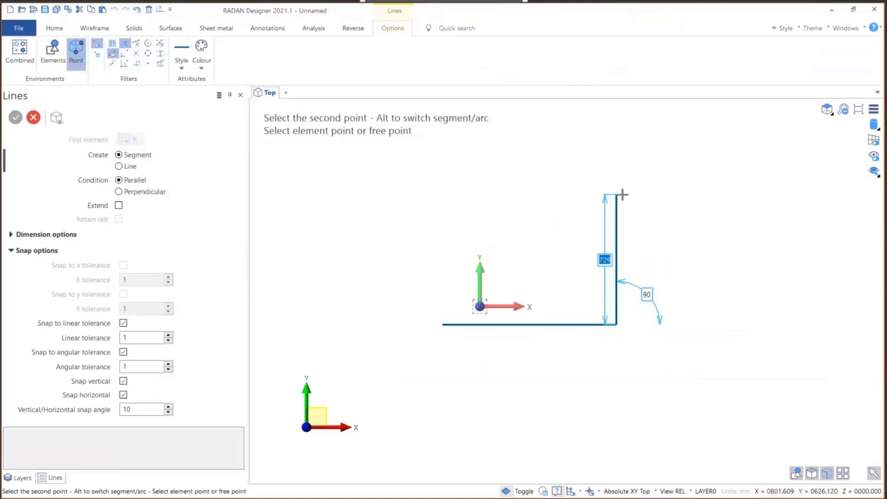
key("Tab")
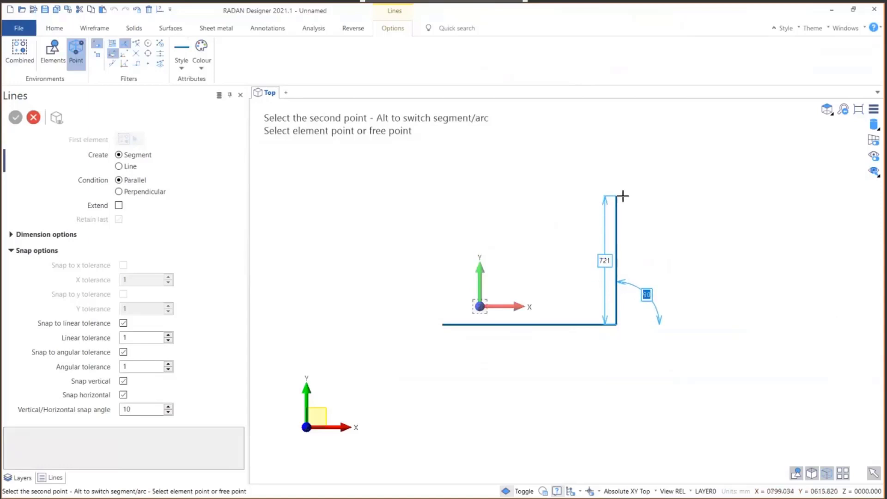
key("Tab")
type("6")
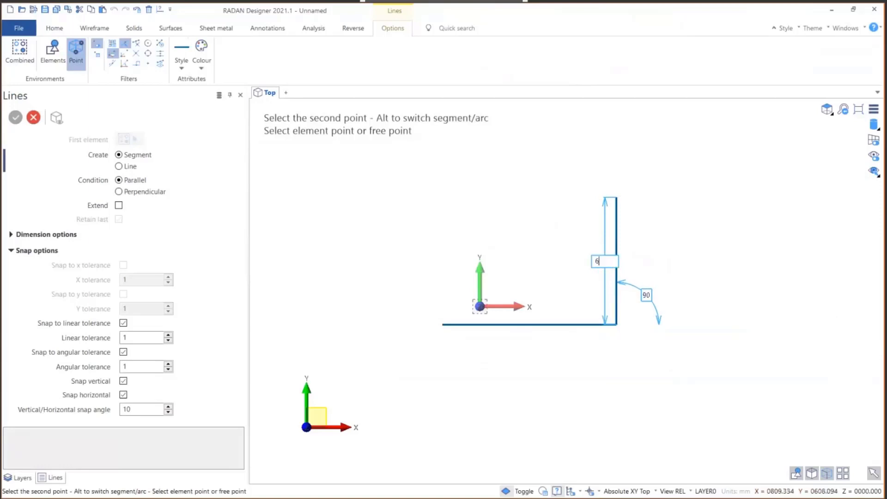
type("0")
key("Return")
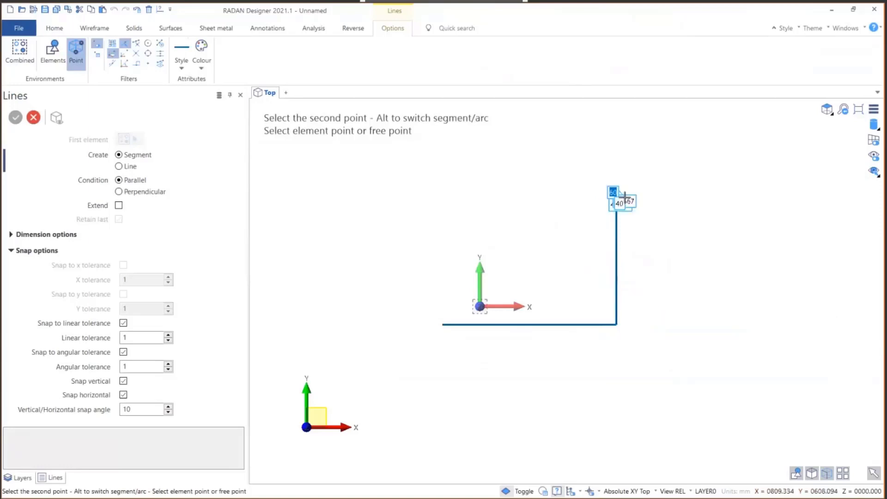
key("Escape")
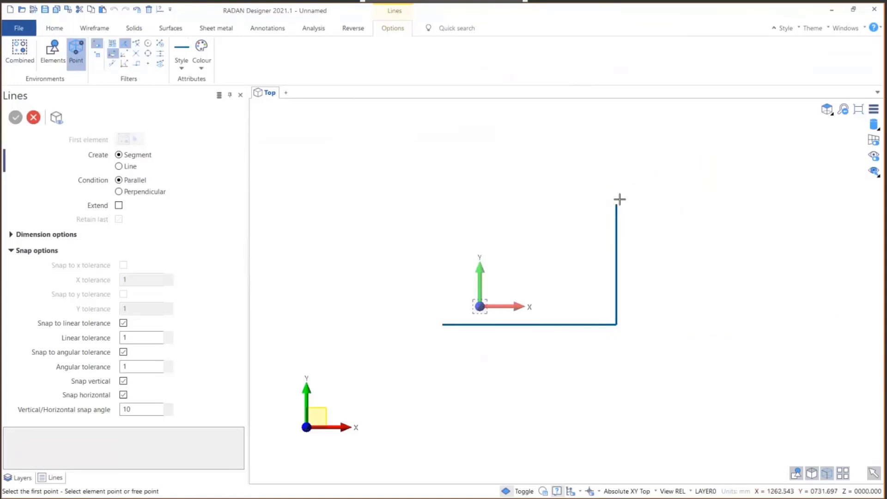
scroll(615, 212, "up", 1)
scroll(611, 215, "up", 1)
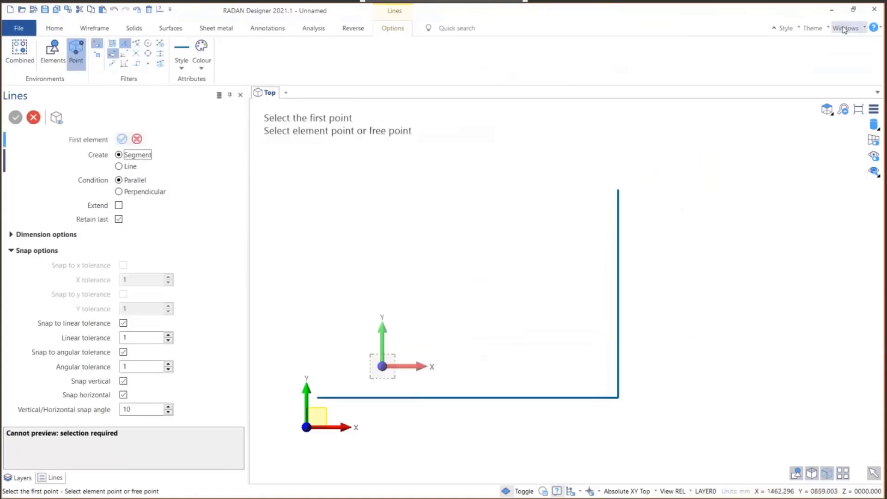
Step: Show the layer structure tree and rename LAYER0 to ScaleLine
left_click(846, 28)
left_click(822, 41)
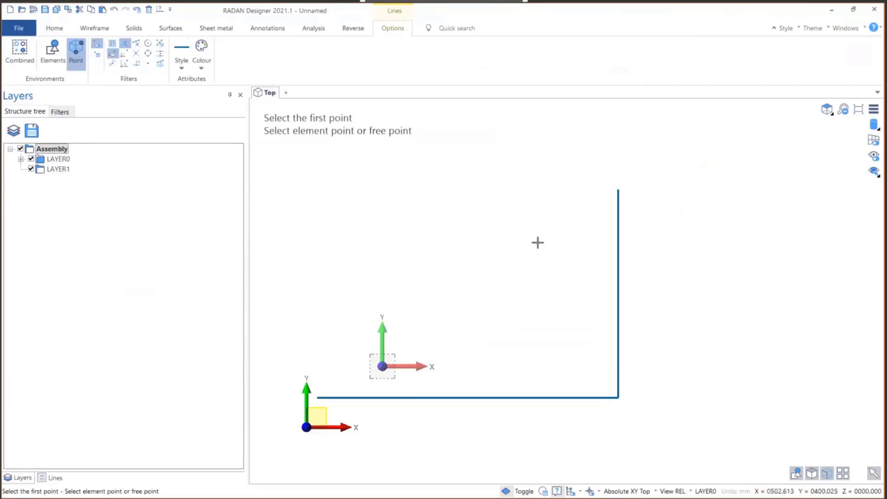
right_click(65, 160)
left_click(89, 208)
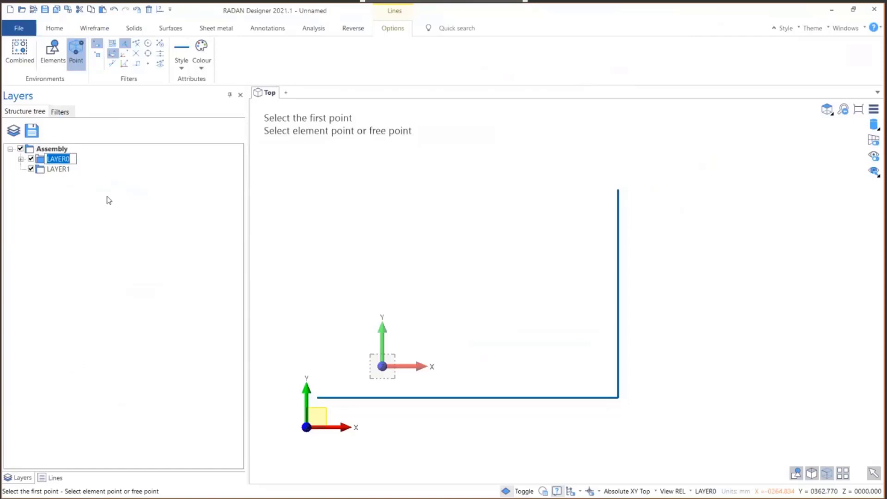
type("Scale")
type("Line")
key("Return")
Step: Rename LAYER1 to Image
right_click(67, 162)
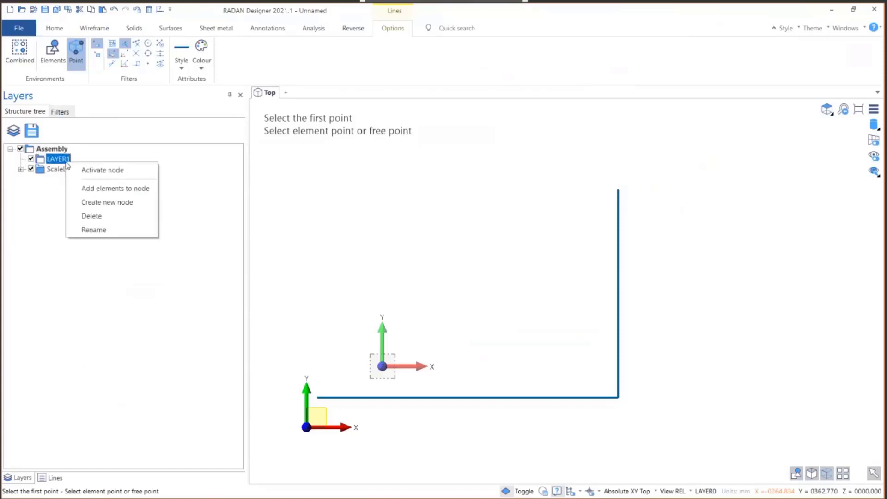
left_click(103, 231)
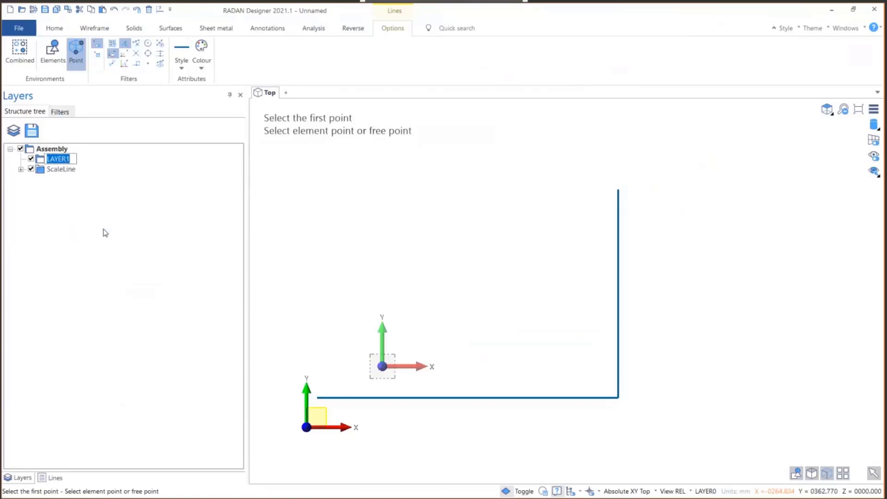
type("Image")
key("Return")
Step: Create a new node under Assembly in the layer structure and rename it Part
right_click(58, 150)
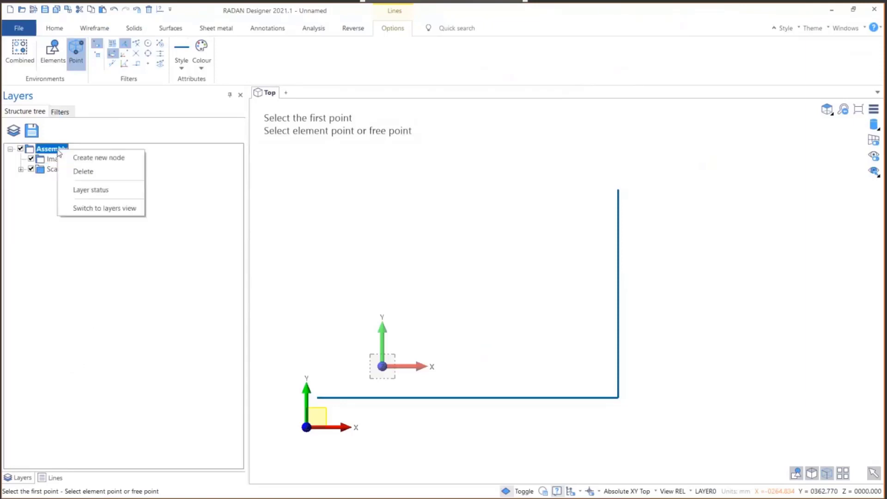
left_click(97, 159)
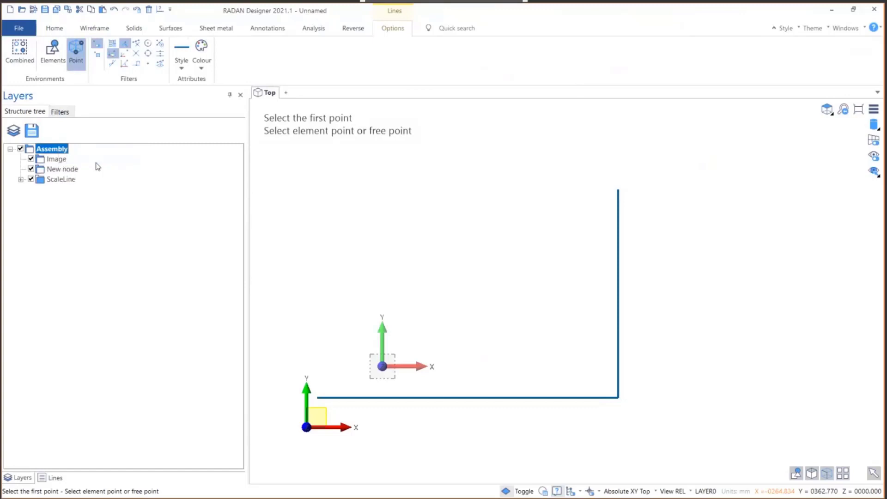
left_click(78, 175)
right_click(78, 174)
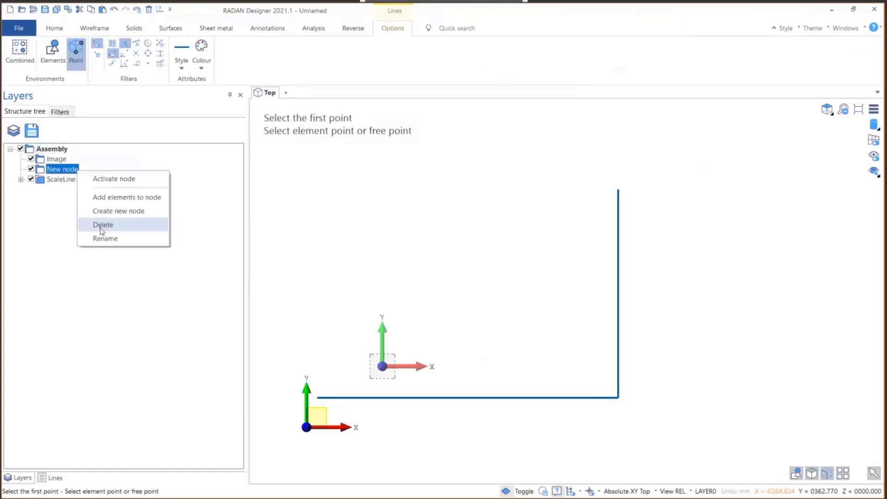
left_click(101, 238)
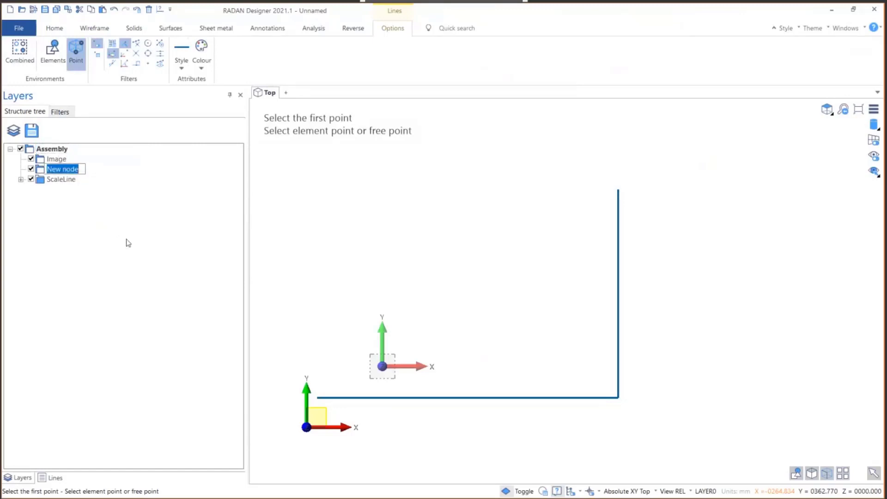
type("Part")
key("Return")
Step: Activate the Image layer and insert the image file Bracket.jpg, scaled from the horizontal line's free end to the vertical line's upper end
left_click(42, 161)
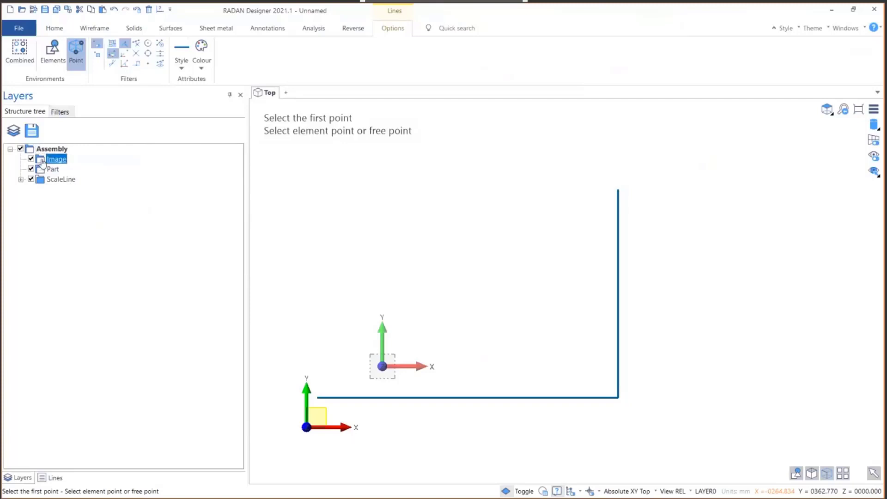
left_click(41, 160)
left_click(18, 29)
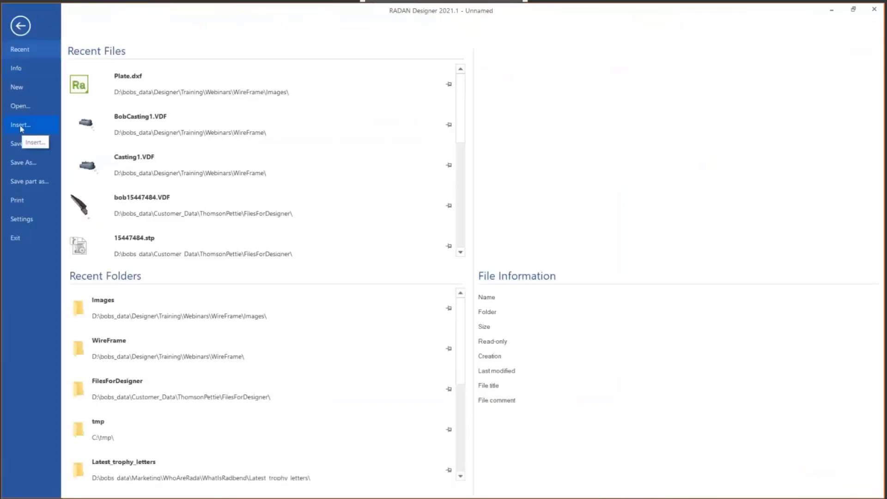
left_click(20, 125)
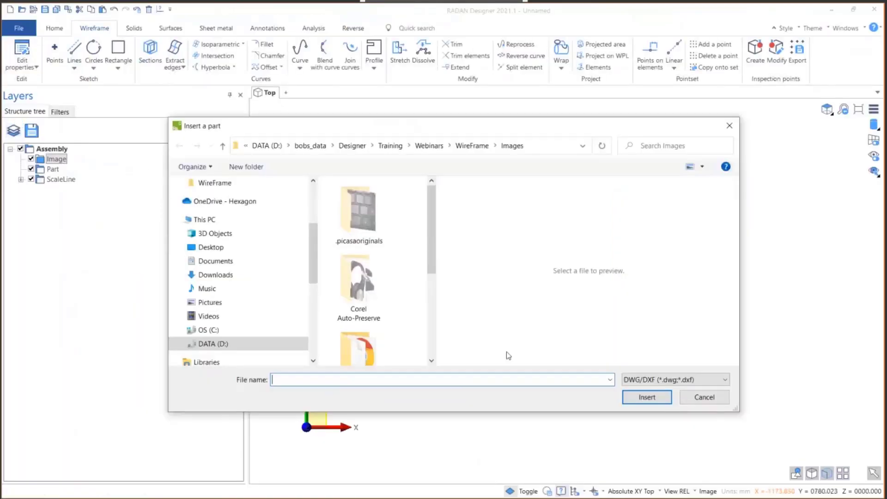
left_click(663, 380)
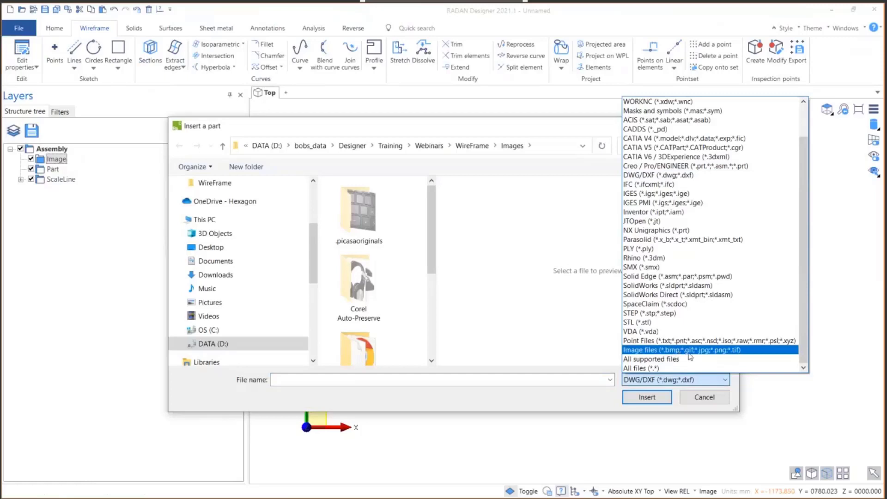
left_click(722, 350)
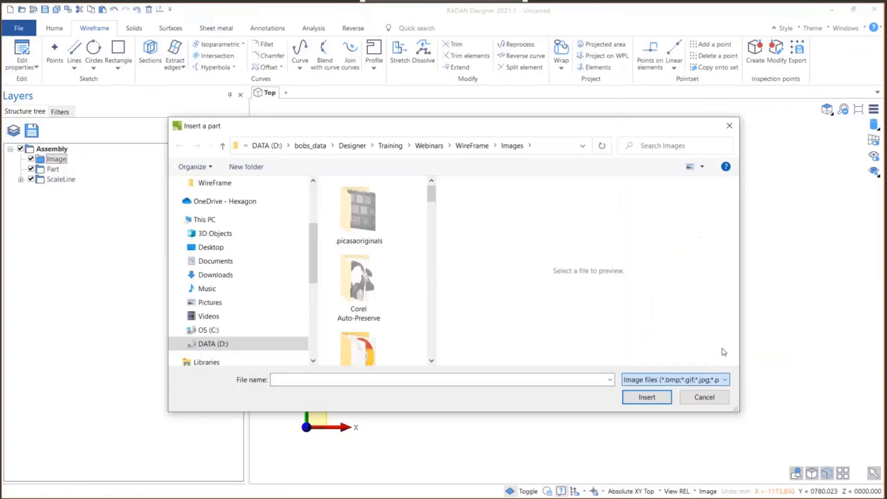
left_click_drag(433, 196, 439, 223)
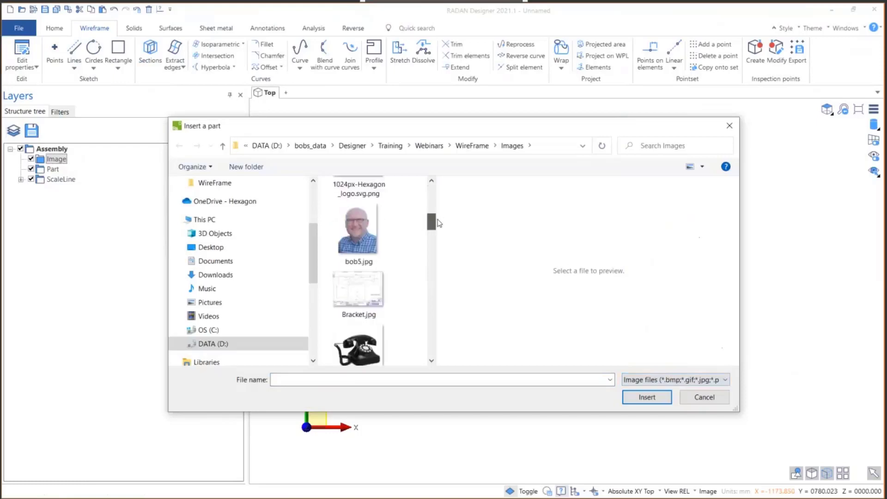
left_click(355, 296)
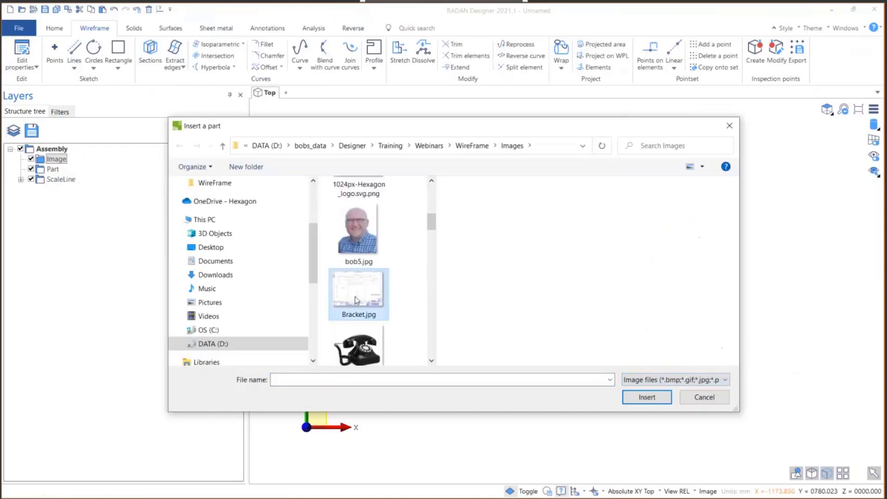
left_click(658, 400)
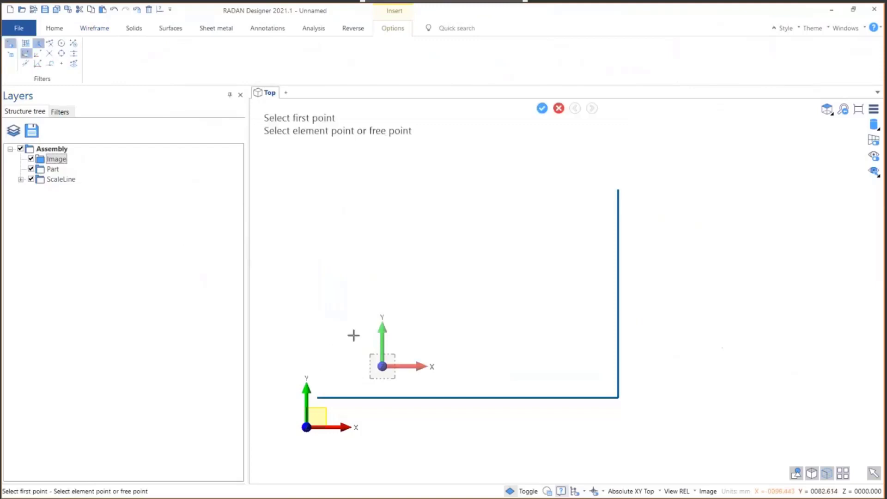
left_click(317, 396)
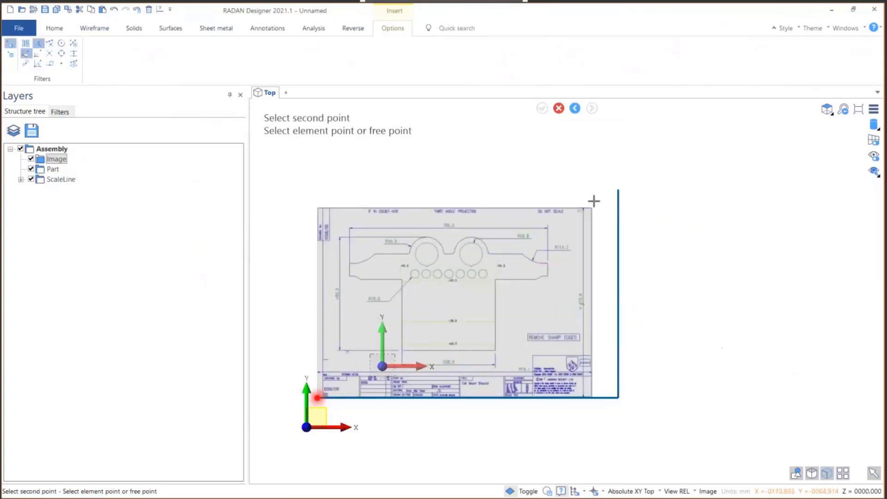
left_click(618, 191)
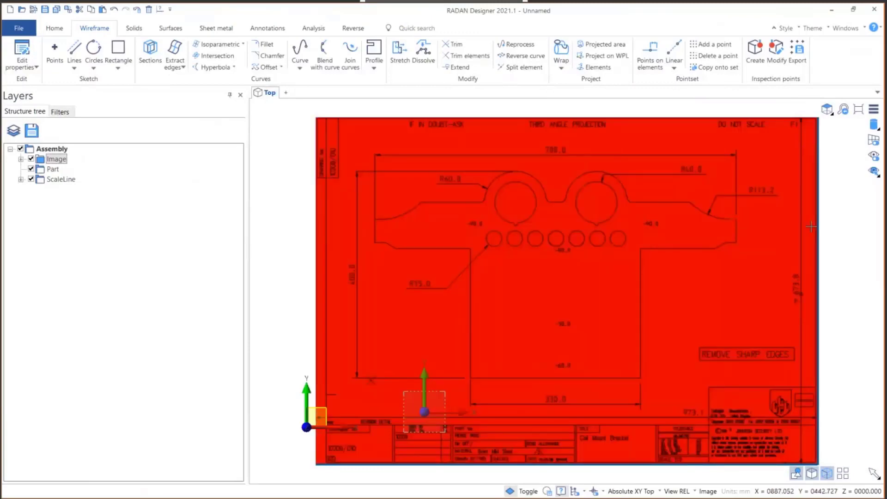
scroll(296, 196, "down", 1)
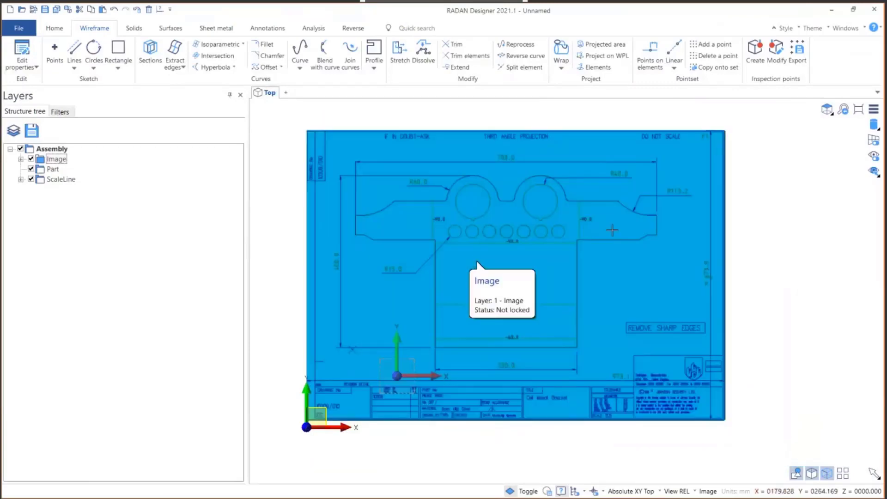
scroll(474, 262, "down", 2)
scroll(464, 199, "up", 3)
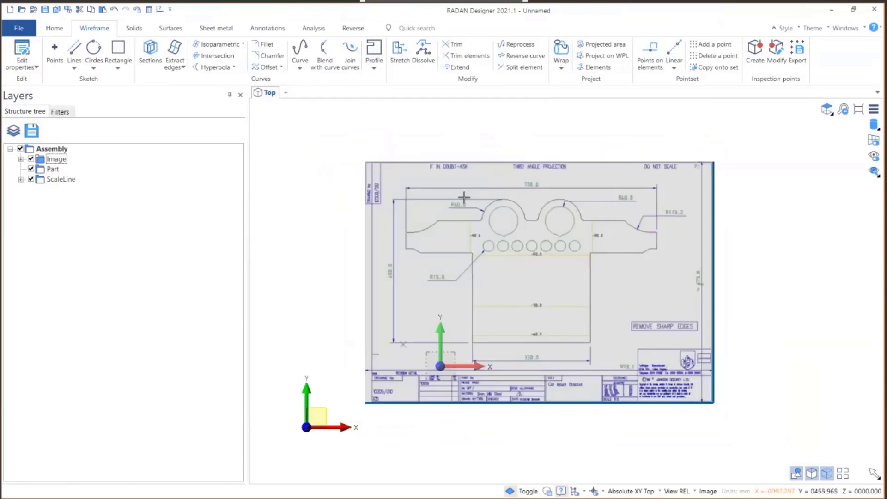
scroll(472, 196, "down", 2)
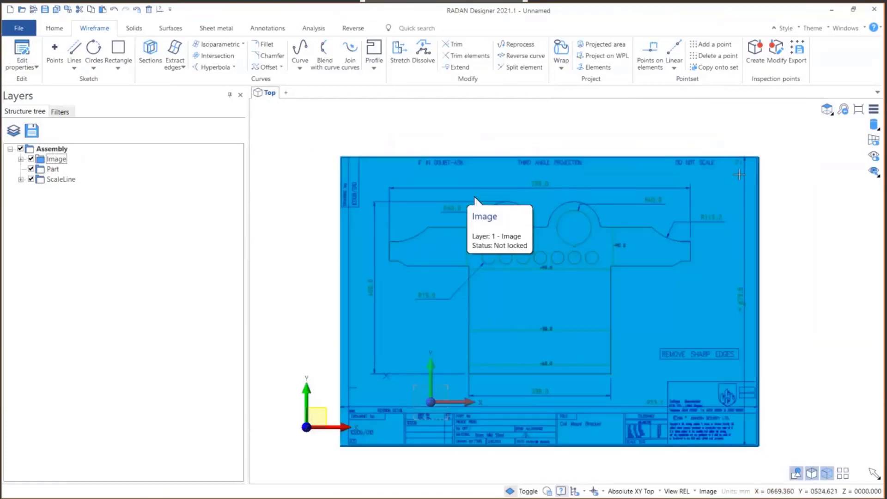
scroll(505, 259, "up", 2)
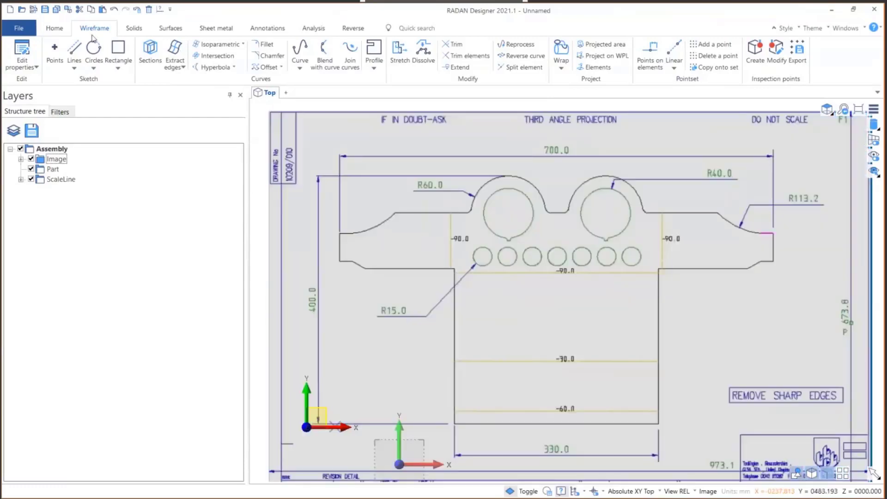
Step: Trace the left arm's end with connected line segments along its short upper edge, vertical end and short lower edge
left_click(74, 47)
scroll(335, 238, "up", 6)
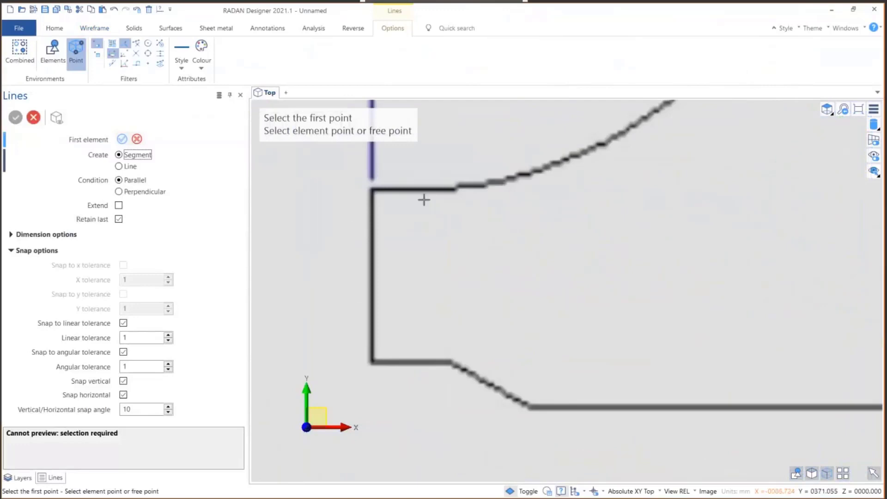
scroll(458, 190, "up", 1)
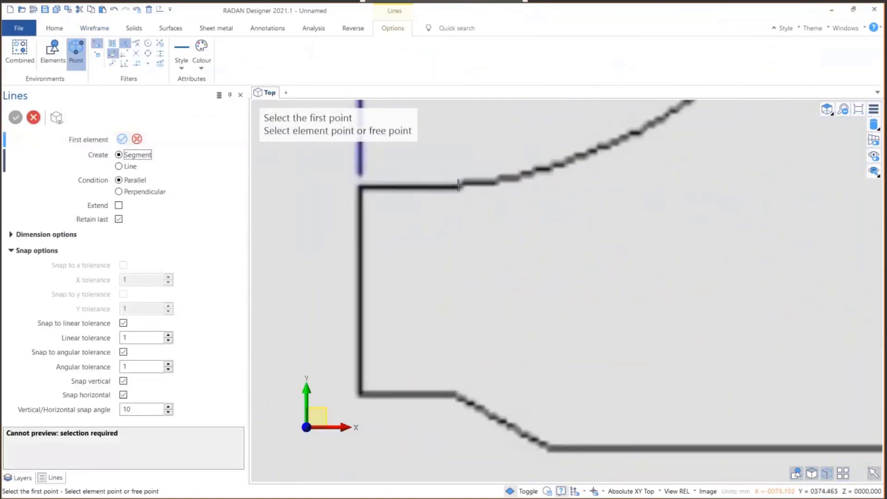
left_click(459, 186)
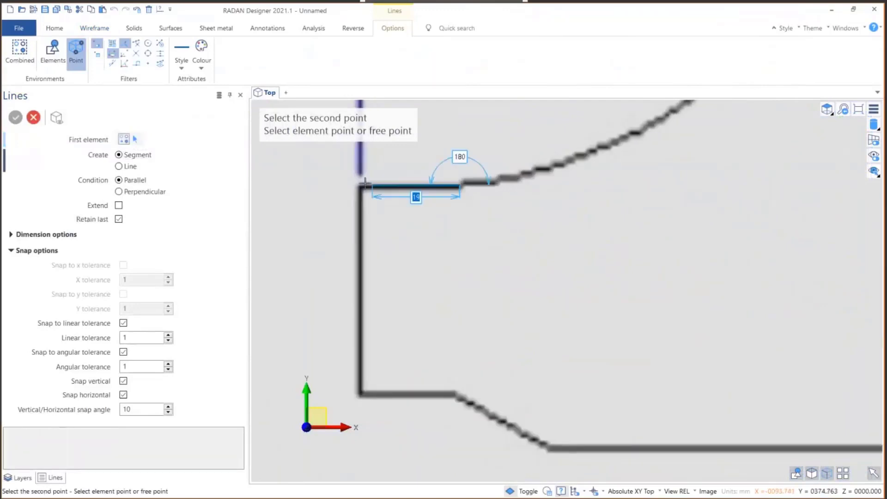
left_click(359, 183)
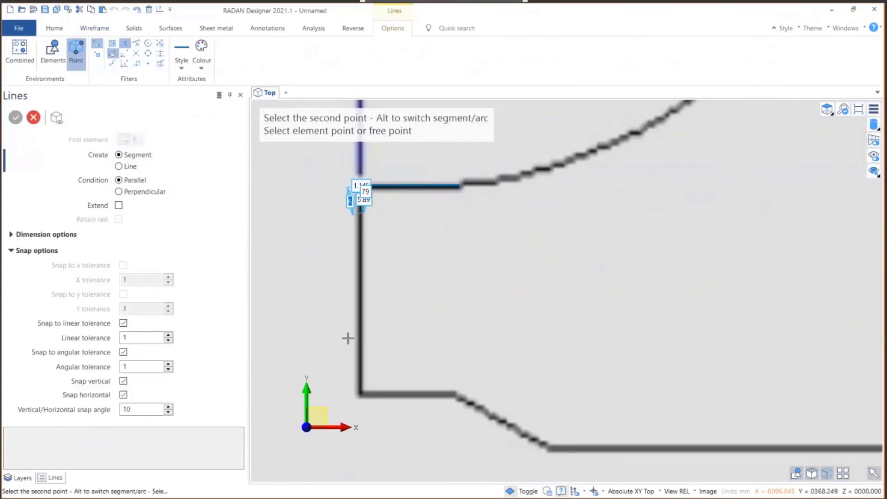
left_click(359, 394)
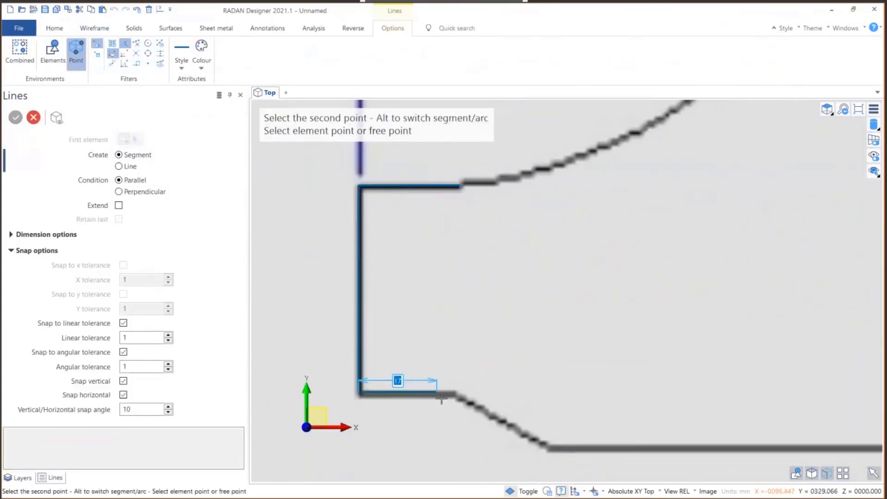
left_click(455, 397)
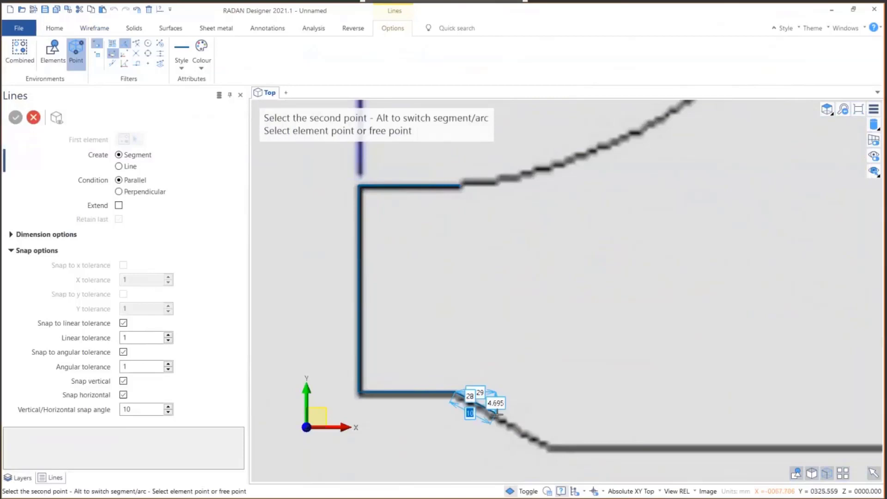
Step: Continue the outline down the left arm's sloped edge and along its horizontal underside to the body's upper-left corner
scroll(457, 347, "down", 4)
scroll(466, 379, "up", 4)
scroll(490, 364, "up", 3)
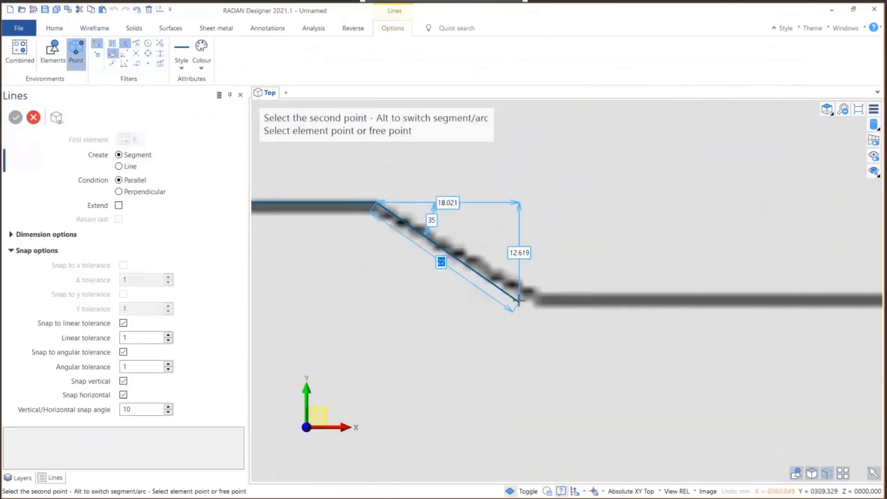
left_click(538, 301)
scroll(434, 290, "down", 4)
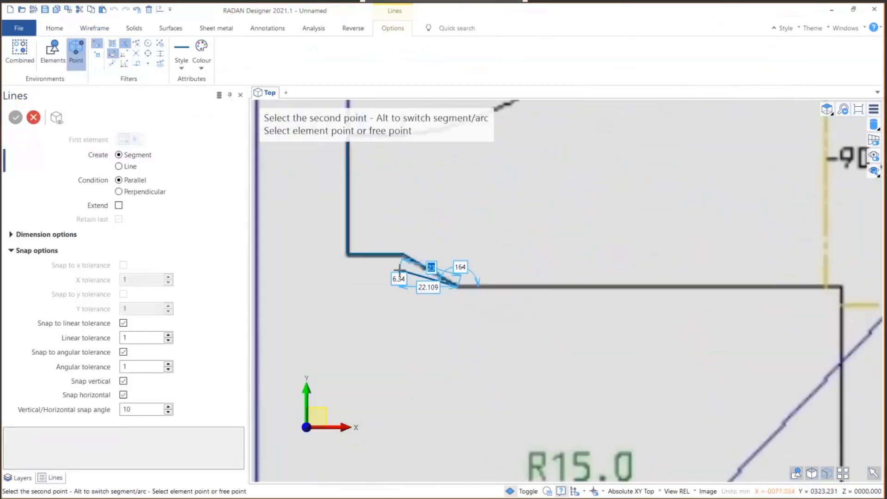
scroll(557, 249, "up", 6)
scroll(549, 348, "up", 2)
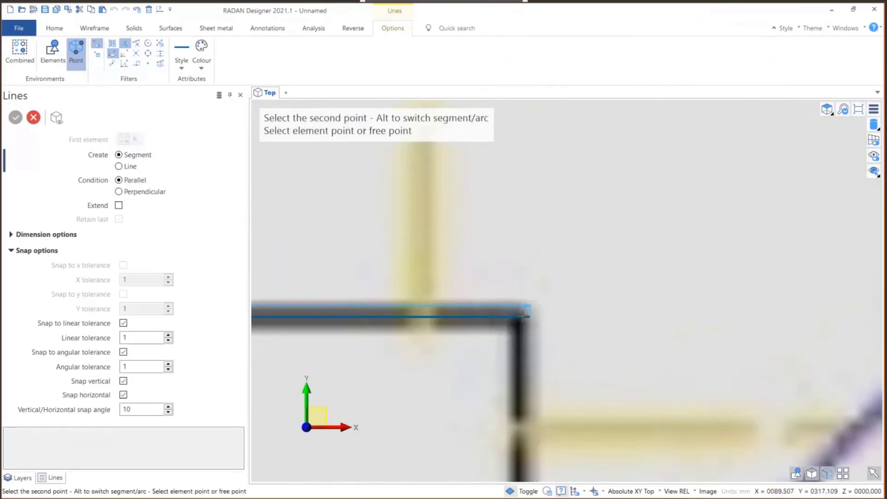
left_click(523, 316)
scroll(525, 310, "down", 5)
scroll(531, 249, "down", 8)
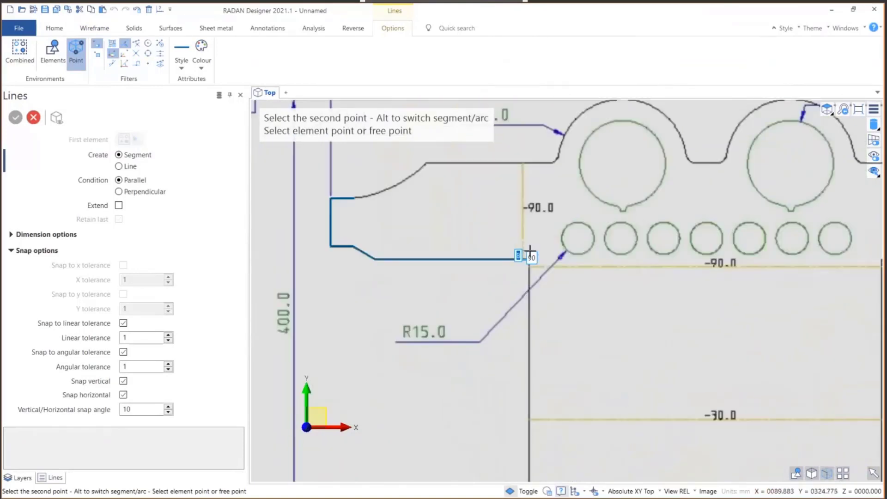
Step: Trace the bracket body's left side, bottom edge and right side up to the corner under the right arm
scroll(537, 297, "up", 6)
scroll(538, 166, "up", 5)
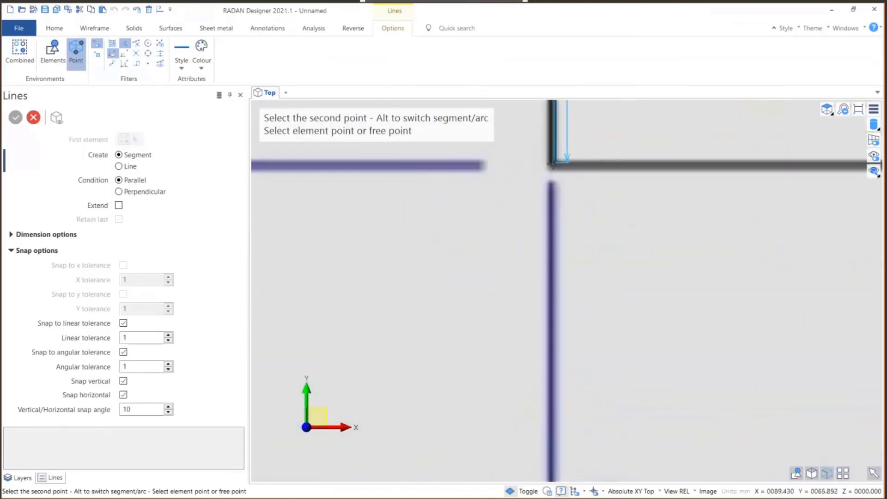
scroll(470, 174, "down", 6)
scroll(506, 244, "up", 6)
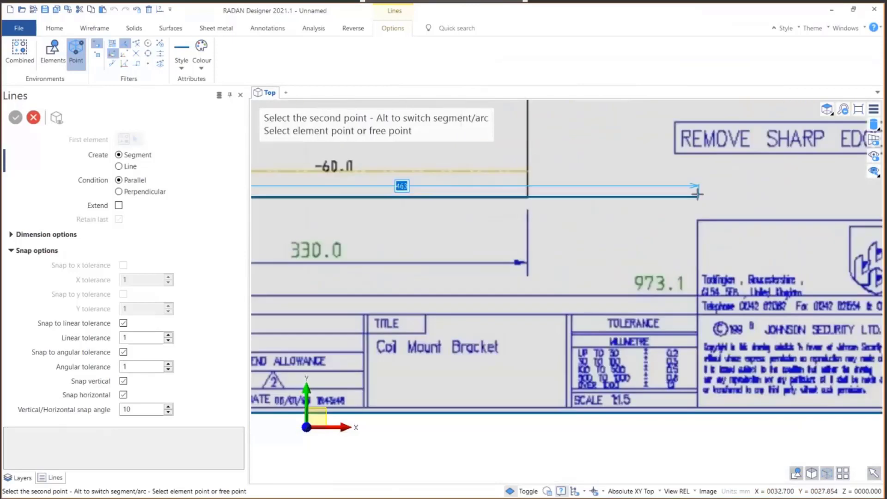
scroll(581, 289, "down", 4)
scroll(576, 261, "up", 5)
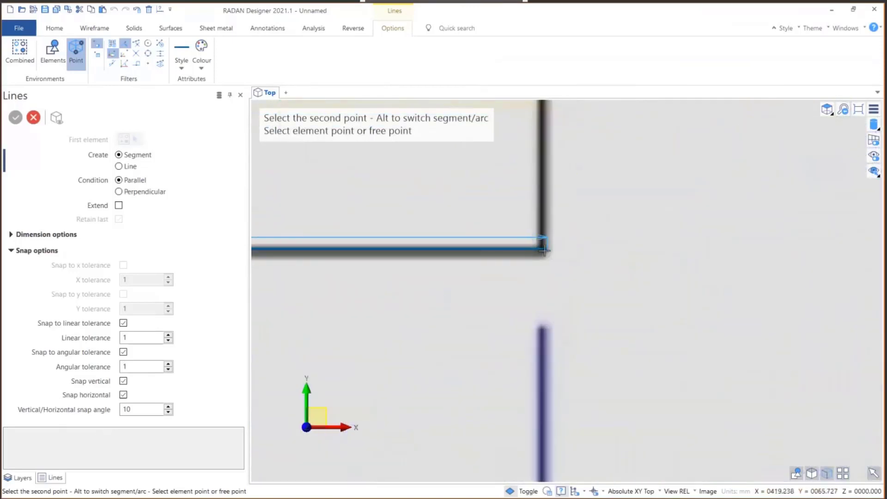
scroll(545, 296, "down", 5)
scroll(557, 309, "up", 6)
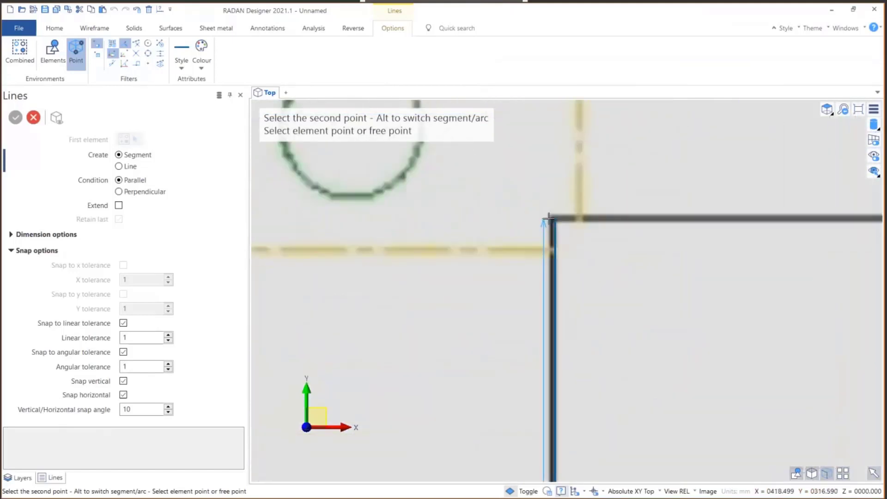
scroll(546, 226, "down", 4)
scroll(534, 234, "down", 4)
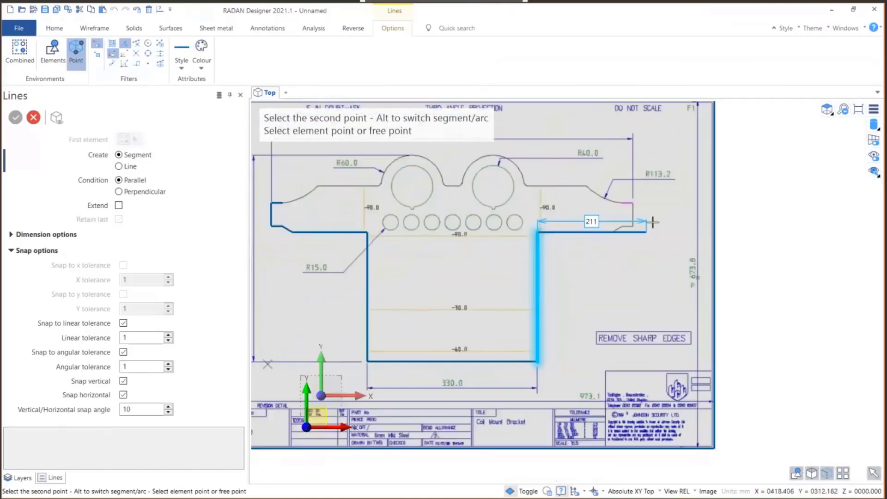
Step: Continue the outline along the right arm's underside, up its sloped edge and along its short lower edge
scroll(561, 251, "up", 7)
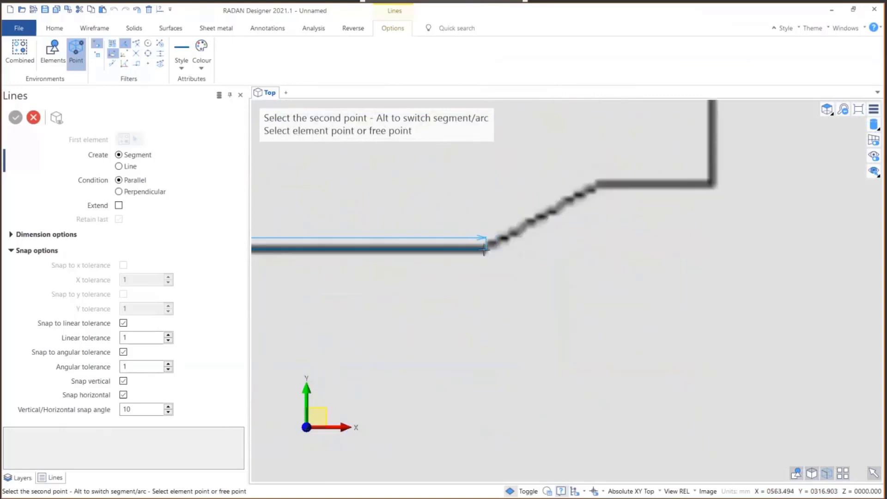
left_click(483, 250)
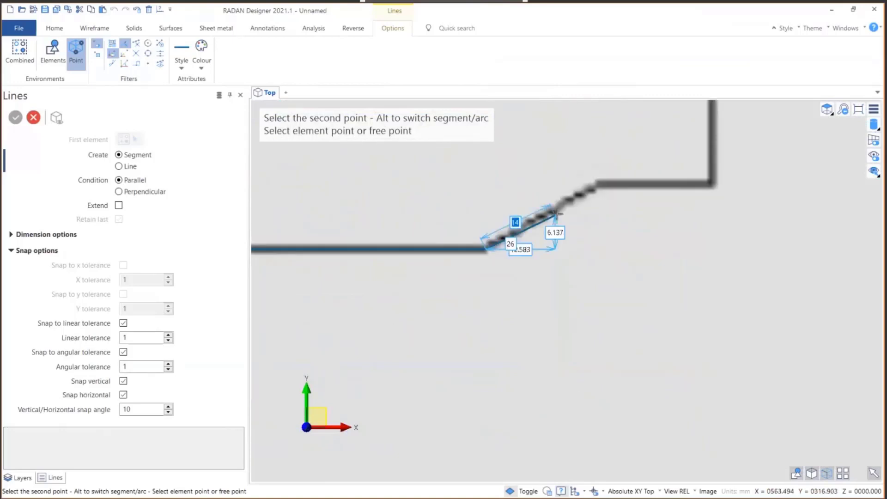
left_click(599, 183)
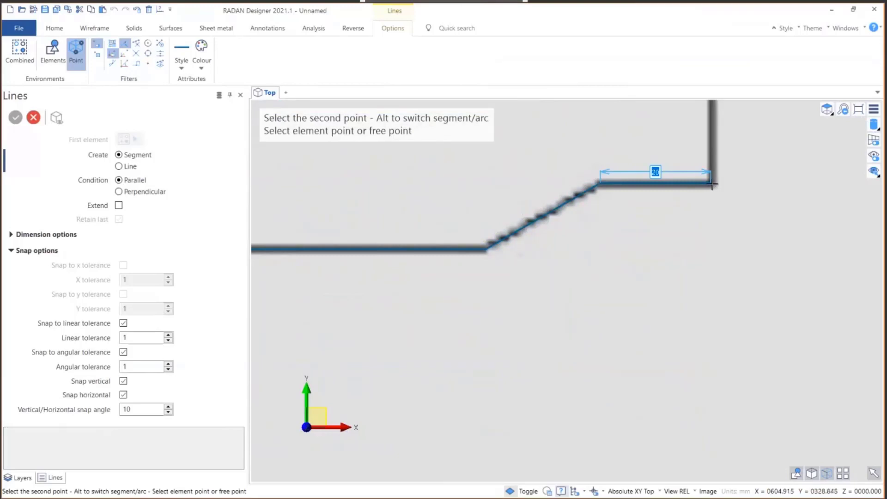
left_click(711, 184)
Step: Trace the right arm's vertical end and its short upper edge, about 21 mm long, and end the line chain
scroll(652, 278, "down", 3)
scroll(644, 289, "down", 3)
scroll(657, 188, "up", 10)
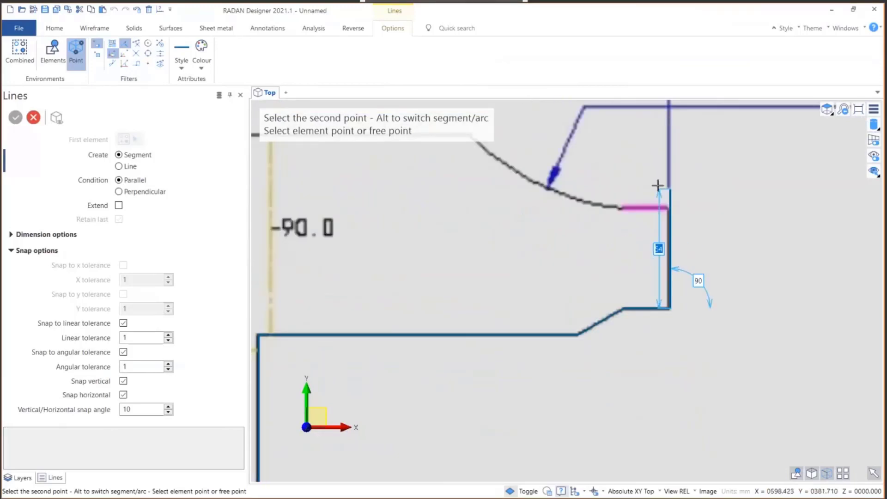
left_click(676, 212)
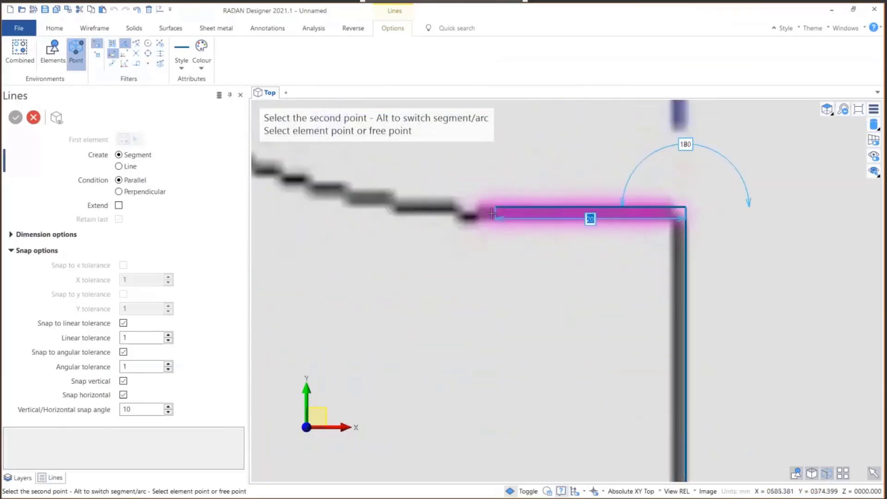
left_click(481, 207)
scroll(577, 231, "down", 1)
scroll(601, 231, "down", 6)
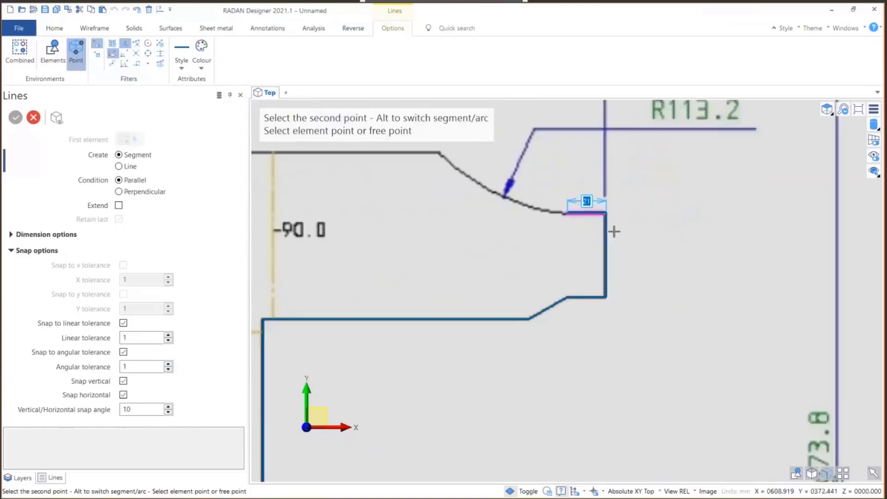
left_click(639, 226)
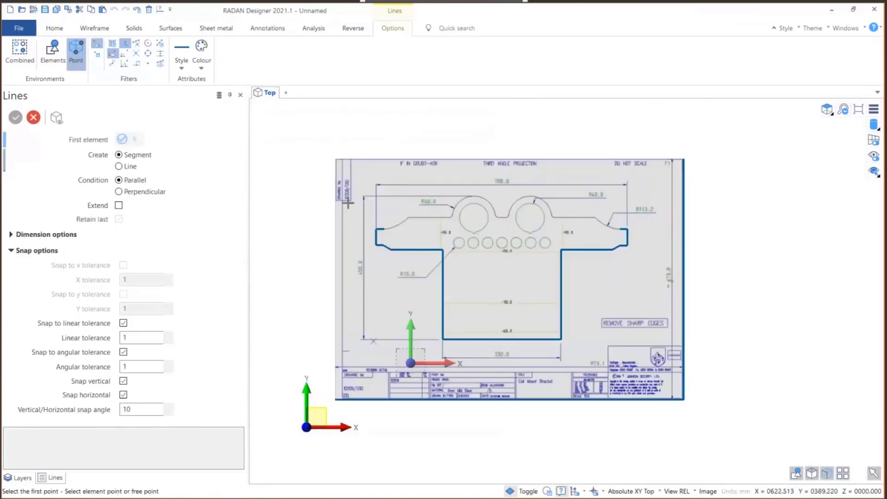
Step: Draw one horizontal segment along the arms' upper edge, from the left concave curve's upper end to the right curve's, and end the chain
scroll(364, 206, "up", 3)
scroll(467, 202, "up", 3)
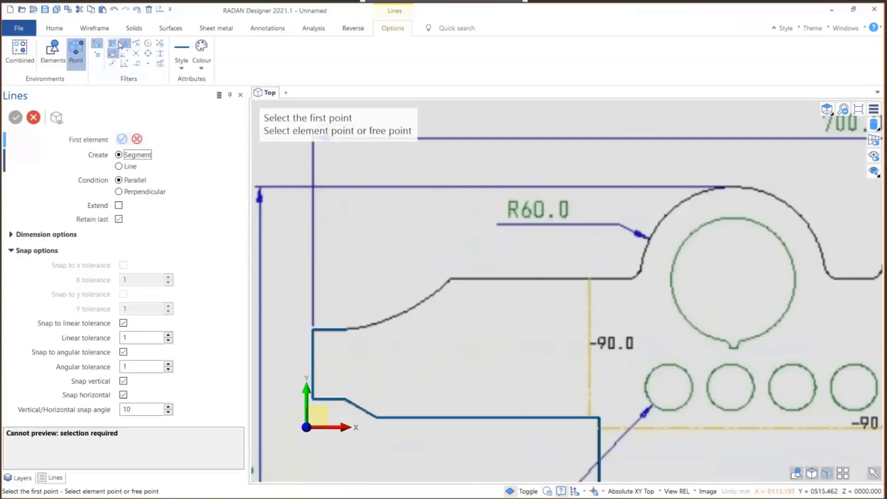
left_click(94, 28)
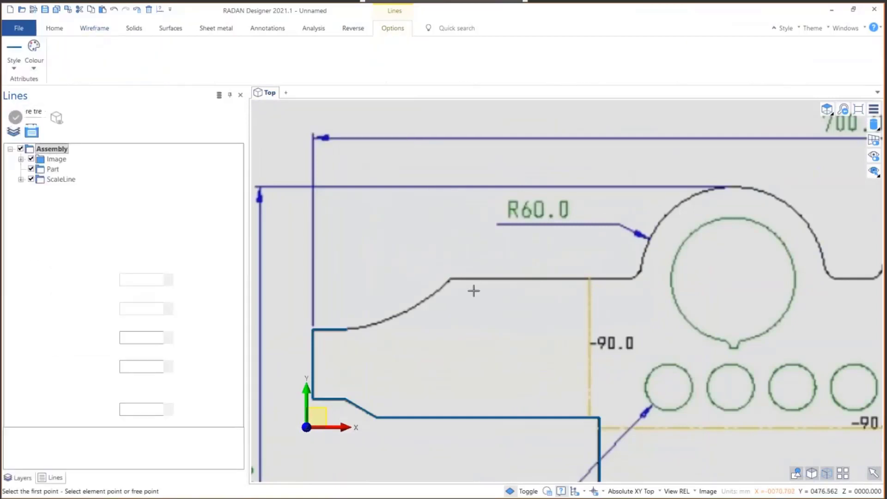
scroll(446, 276, "up", 4)
left_click(447, 276)
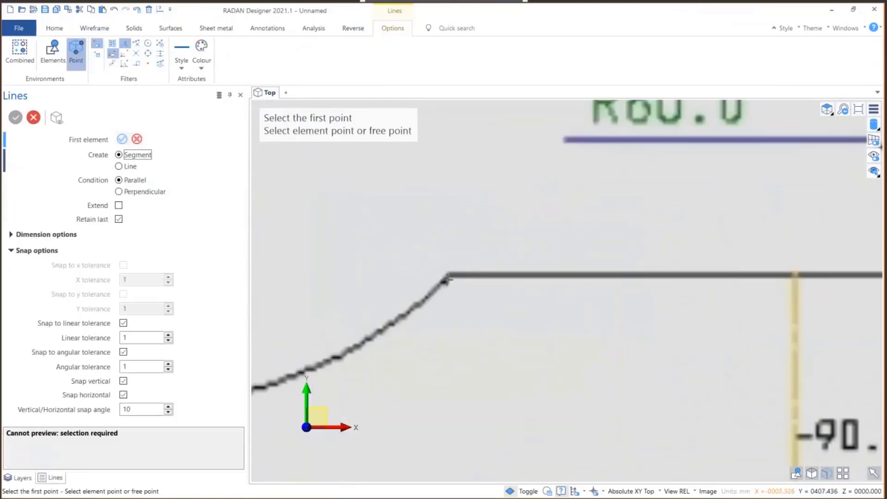
scroll(444, 275, "down", 6)
scroll(516, 270, "up", 6)
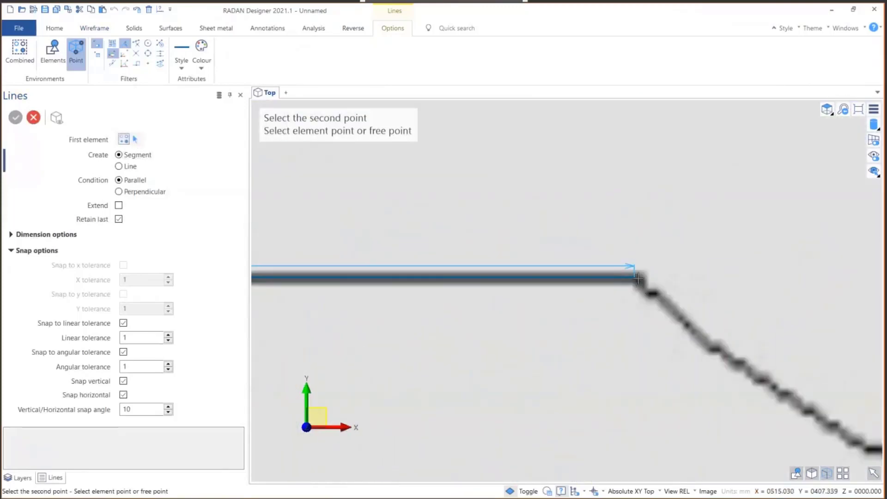
left_click(637, 279)
scroll(650, 249, "down", 5)
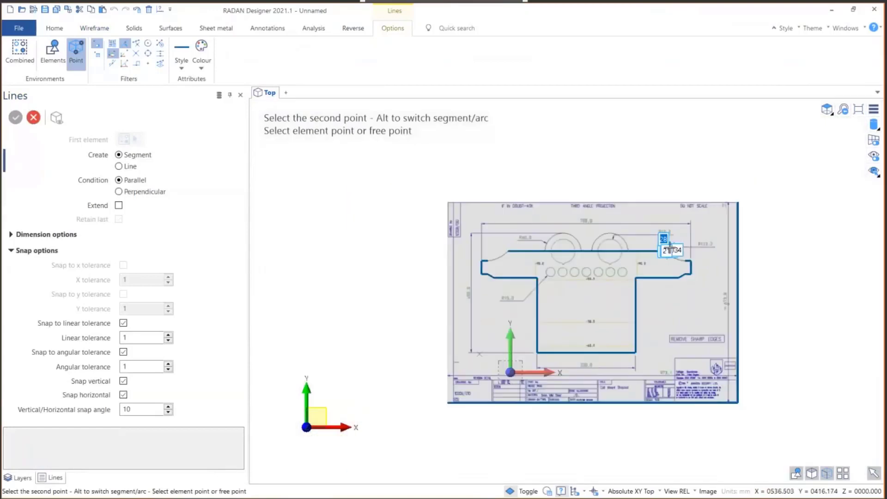
scroll(252, 182, "up", 2)
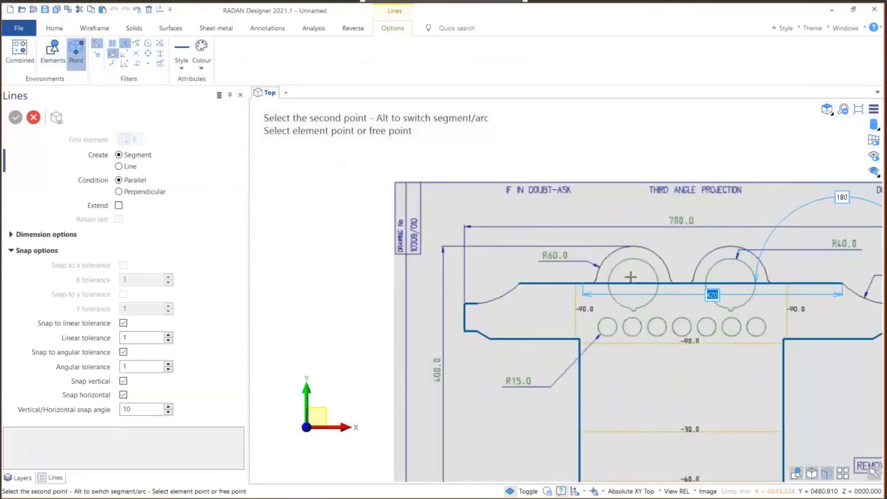
scroll(604, 290, "up", 2)
key("Escape")
Step: Draw a horizontal segment from a mid point on the left arm's concave curve across to the right arm's concave curve
scroll(459, 308, "up", 8)
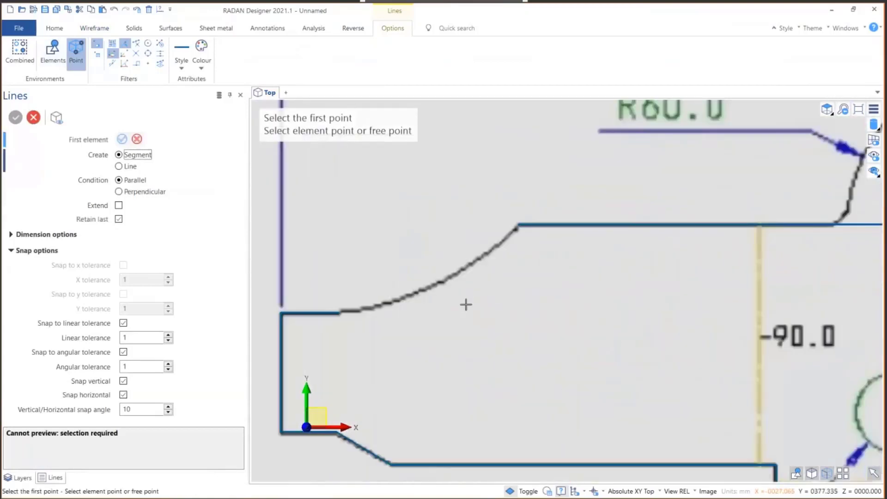
left_click(447, 283)
scroll(439, 275, "down", 10)
scroll(692, 292, "up", 15)
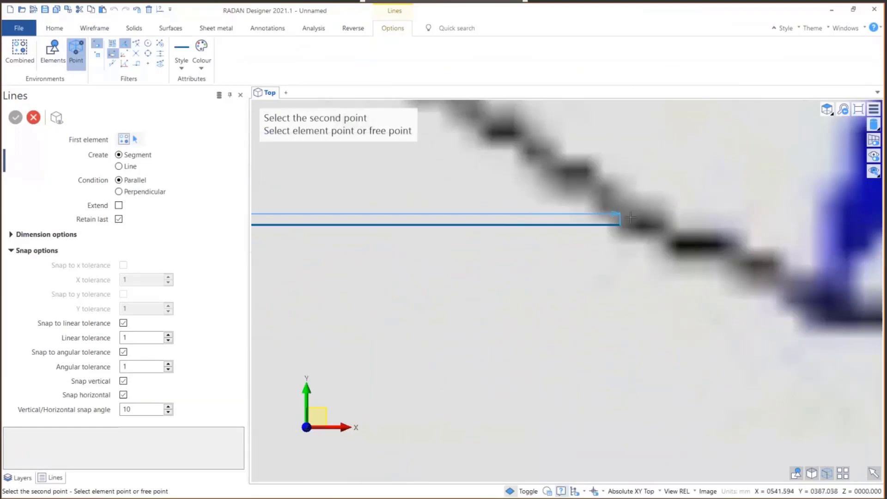
scroll(617, 216, "up", 2)
scroll(651, 220, "down", 3)
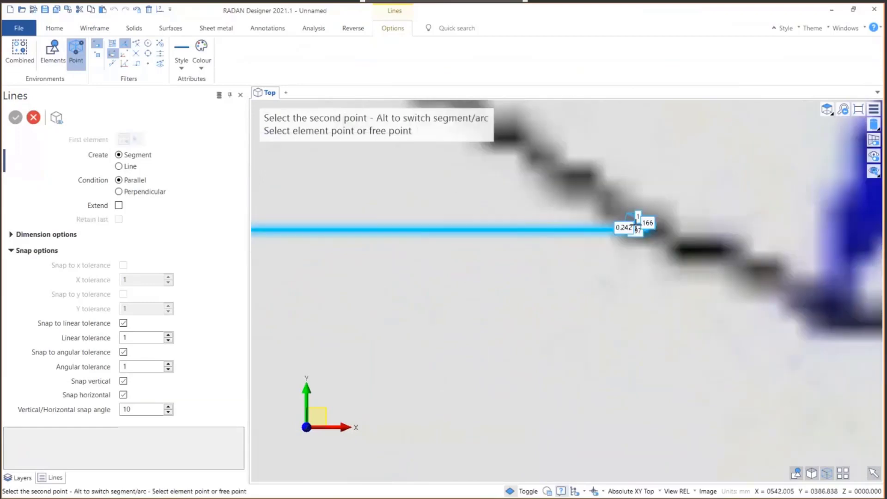
Step: Finish the second horizontal segment by placing its end point on the right arm's concave curve
left_click(614, 235)
scroll(613, 234, "down", 10)
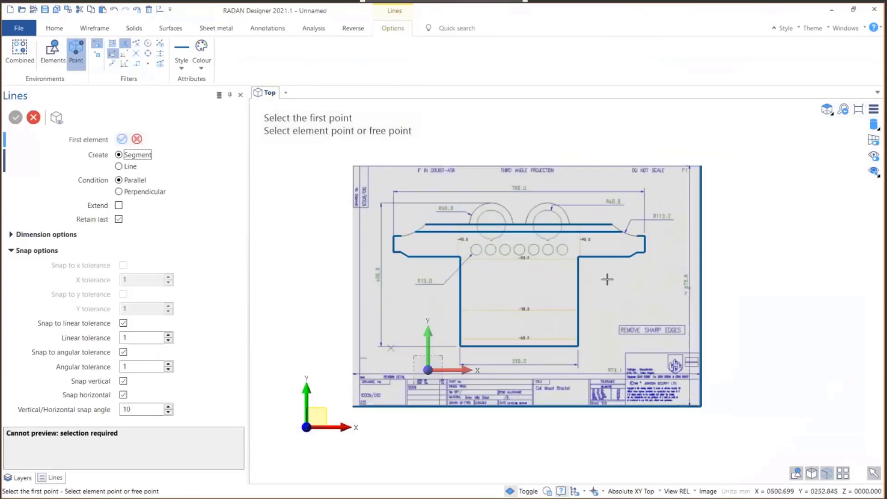
scroll(605, 283, "up", 2)
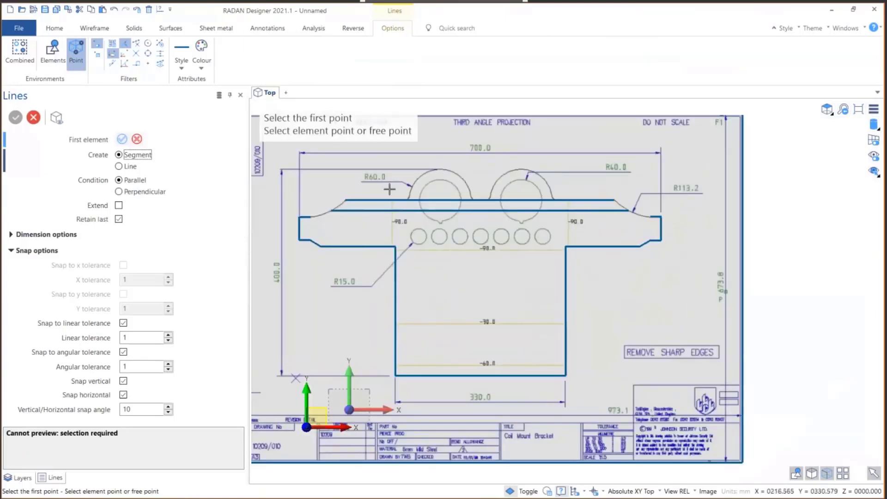
Step: Draw a full circle of radius 60 over the left lobe, centred on the arms' upper edge line
left_click(91, 29)
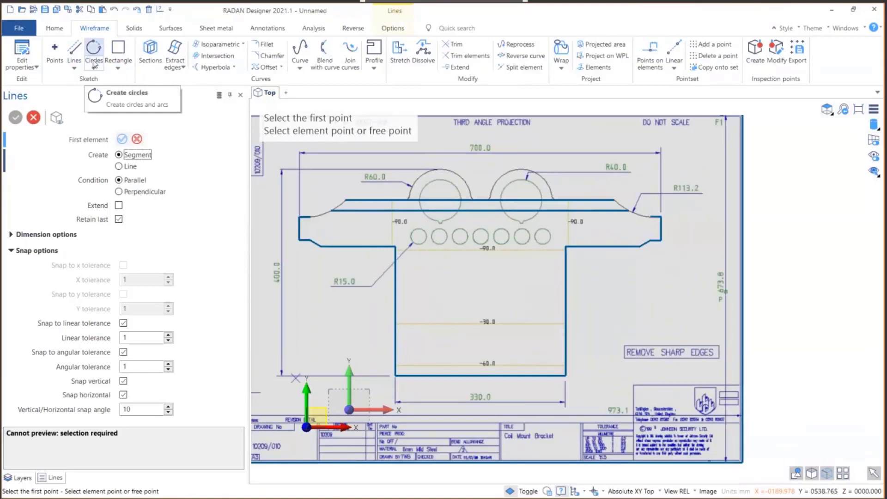
left_click(94, 74)
left_click(98, 81)
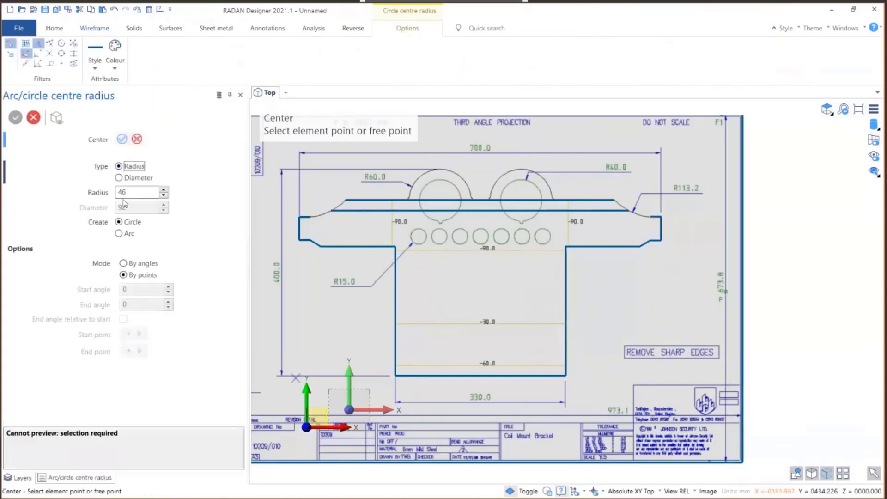
left_click(130, 191)
type("60")
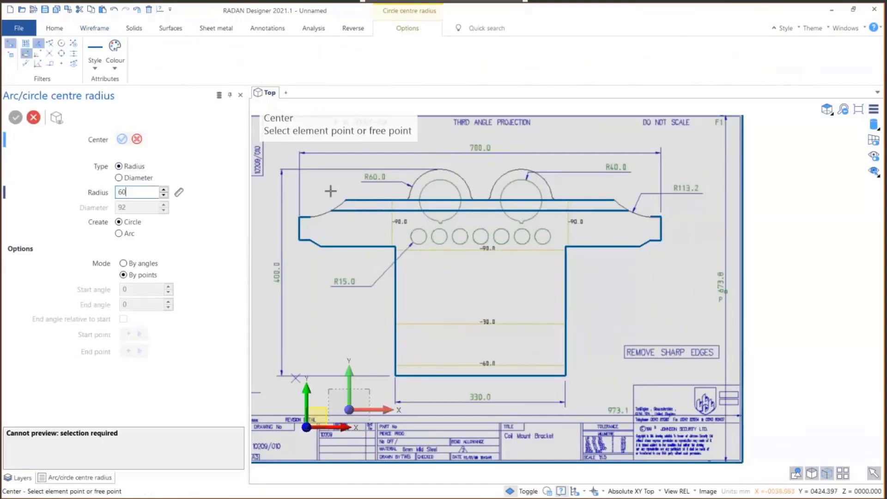
scroll(335, 190, "up", 5)
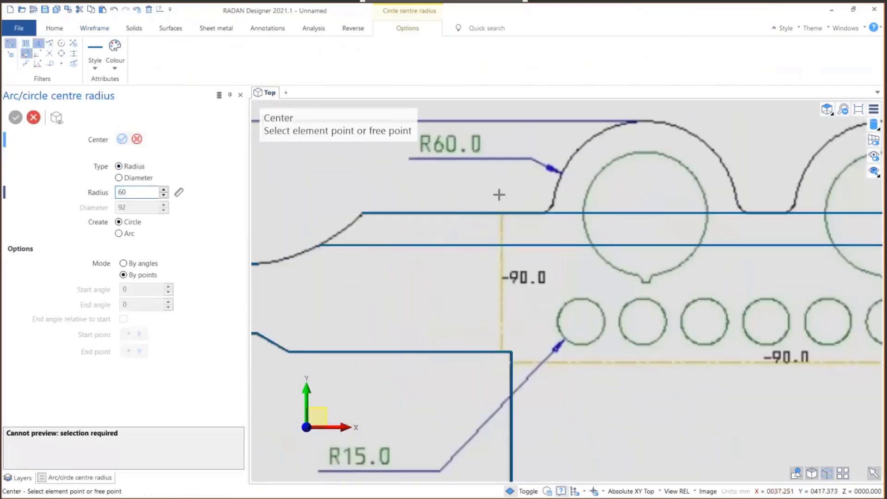
left_click(647, 213)
scroll(323, 206, "down", 5)
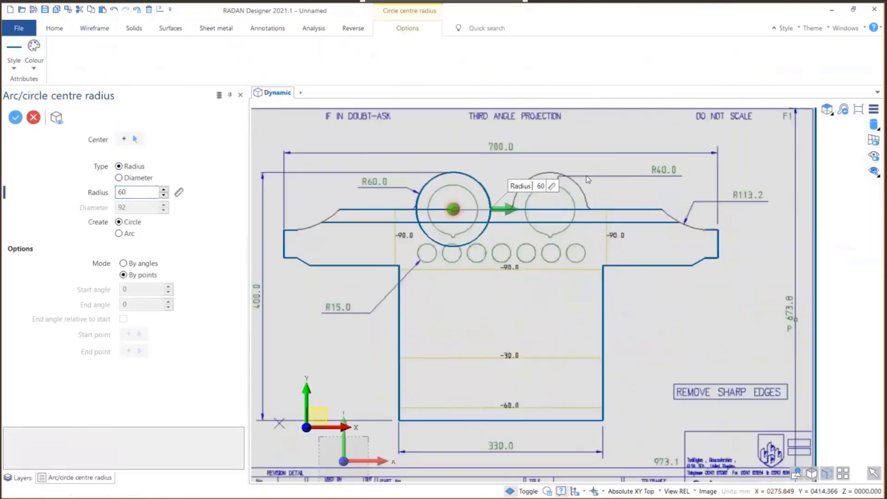
scroll(548, 211, "up", 5)
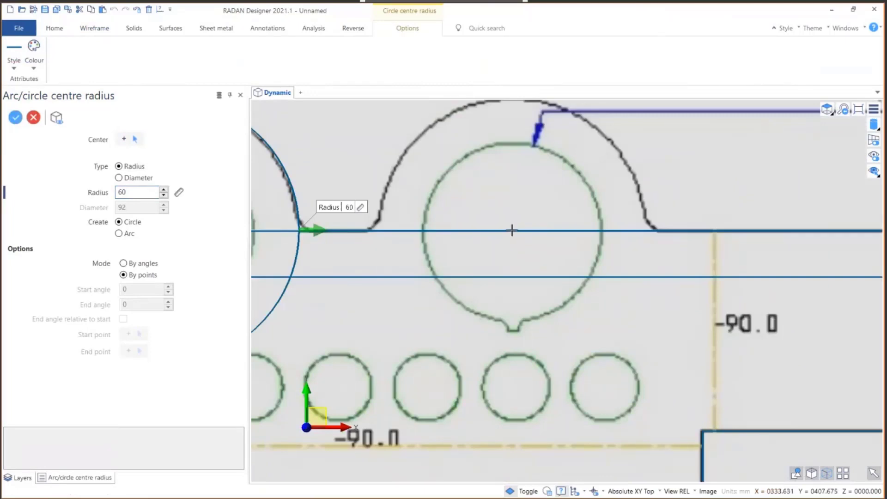
key("Return")
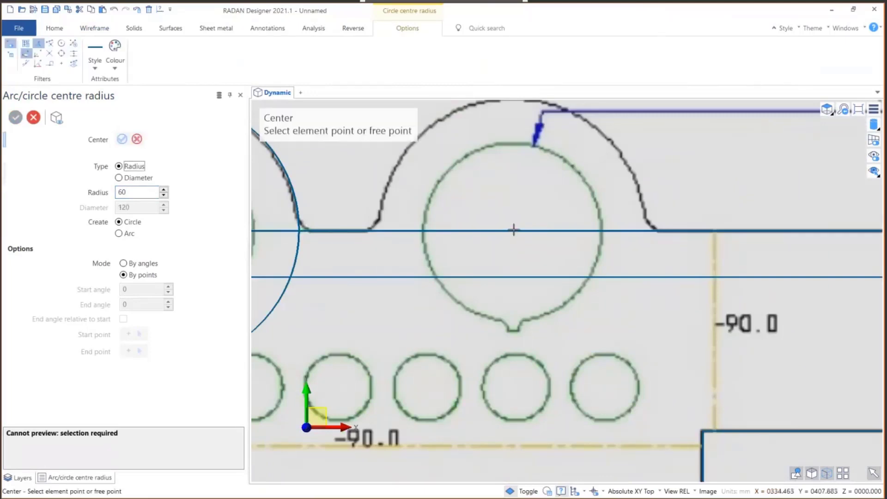
Step: Draw a matching radius 60 circle over the right lobe, centred on the arms' upper edge line
left_click(513, 230)
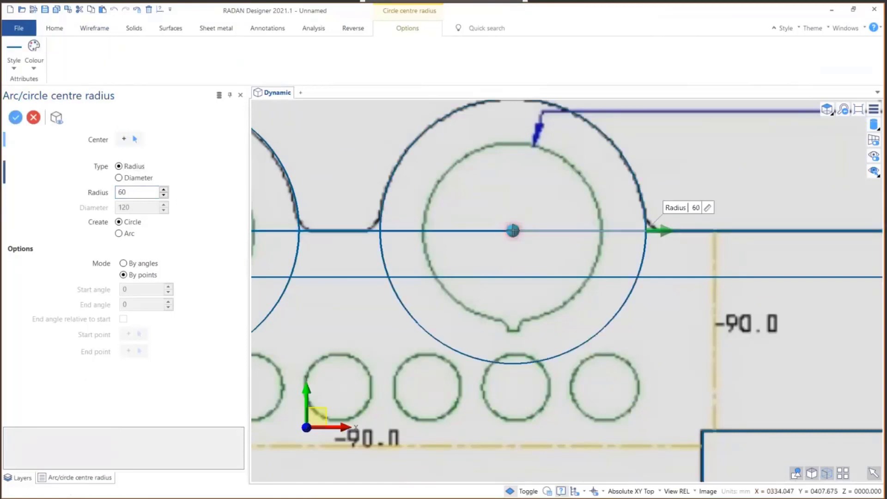
scroll(514, 230, "down", 3)
scroll(554, 168, "down", 1)
key("Return")
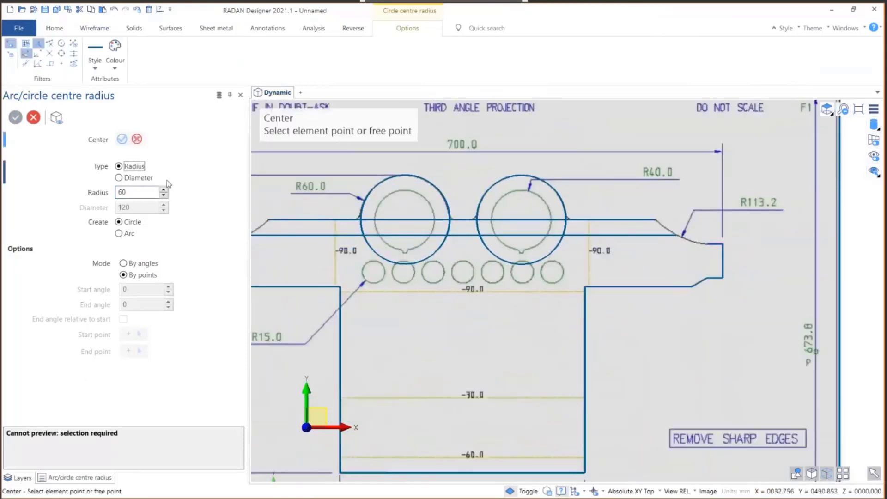
Step: Draw a radius 40 circle concentric with each of the two radius 60 circles, using their centres
double_click(138, 195)
type("40")
left_click(64, 46)
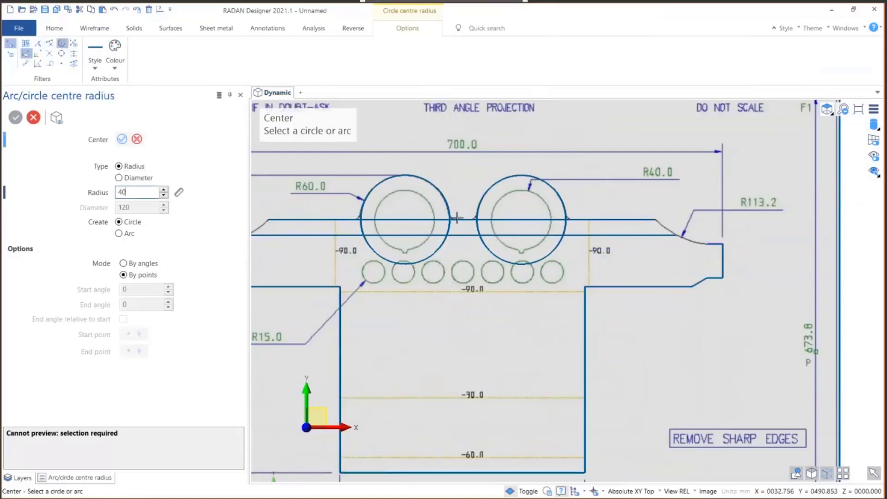
left_click(375, 234)
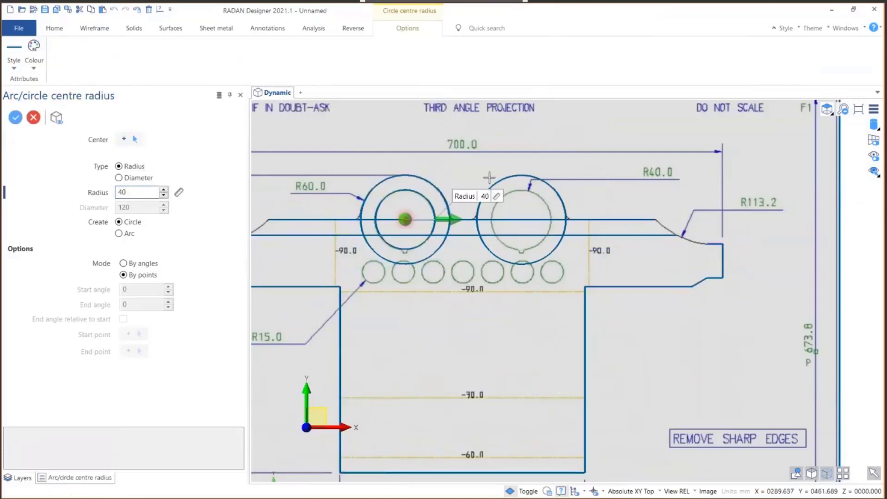
key("Return")
left_click(480, 201)
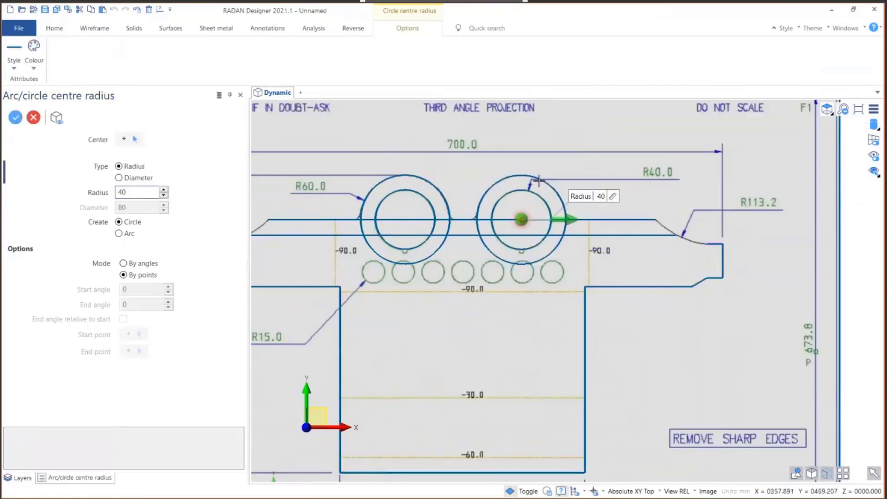
key("Return")
scroll(540, 180, "down", 3)
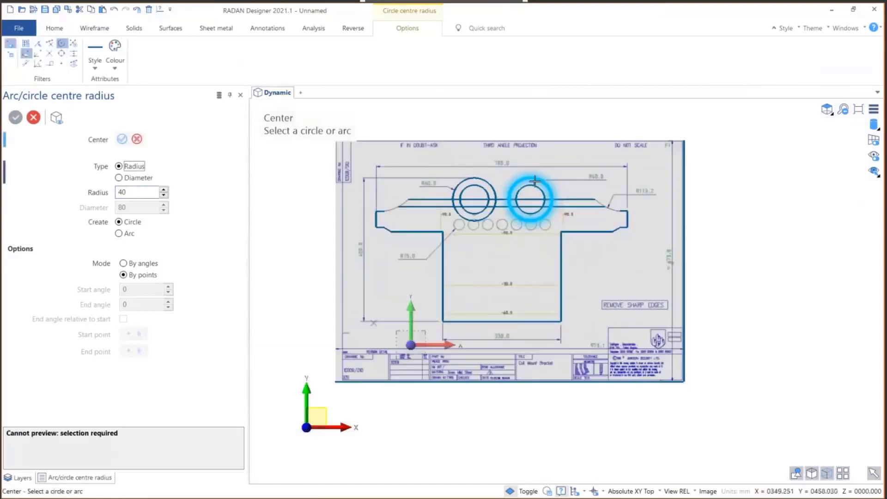
scroll(539, 179, "up", 1)
scroll(540, 179, "down", 2)
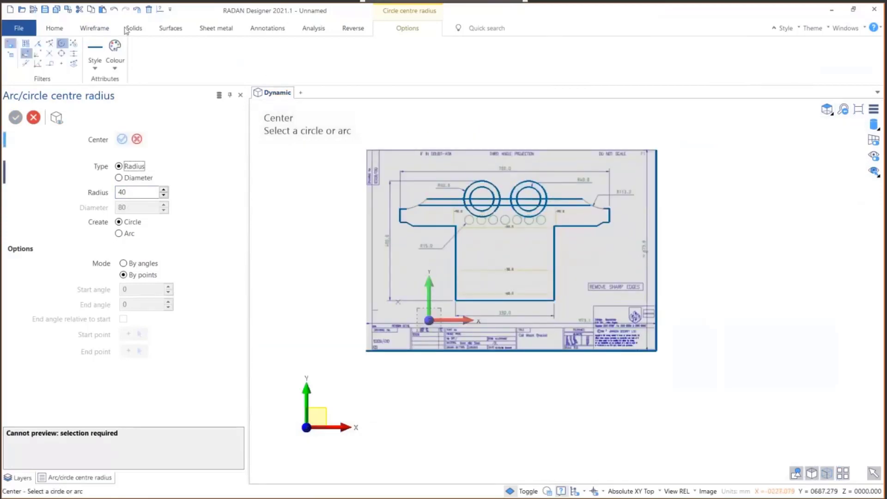
Step: Trace the left arm's concave curve with a three-element arc through its lower end, mid point and upper end
left_click(95, 28)
left_click(94, 70)
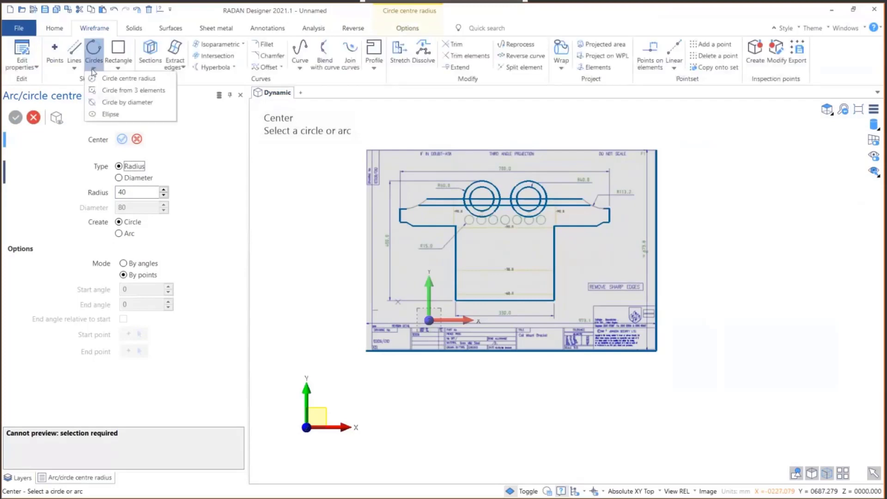
left_click(111, 90)
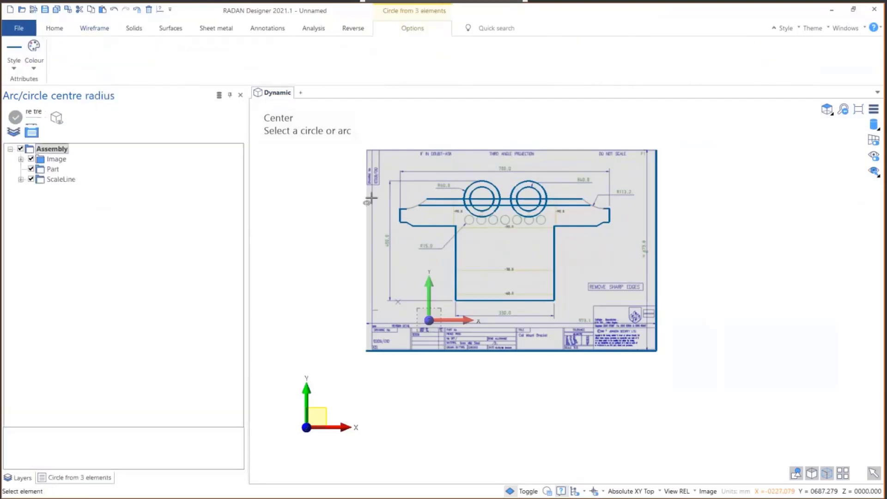
scroll(371, 197, "up", 6)
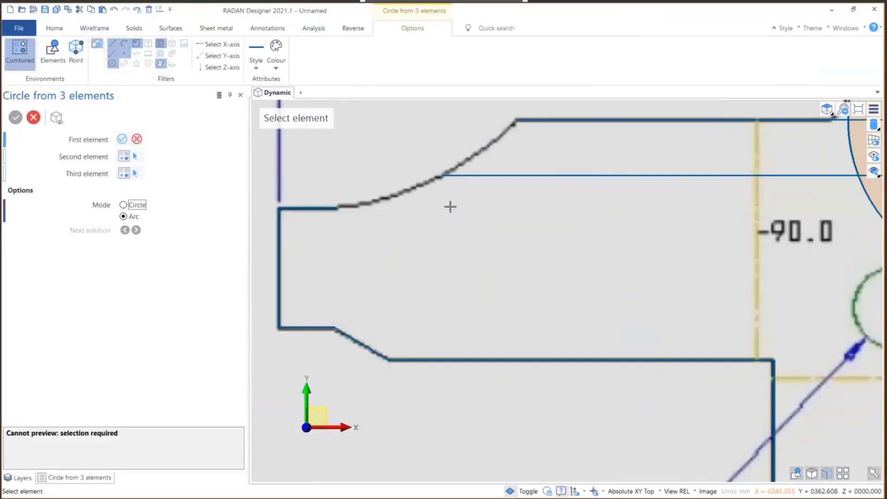
left_click(387, 200)
left_click(516, 127)
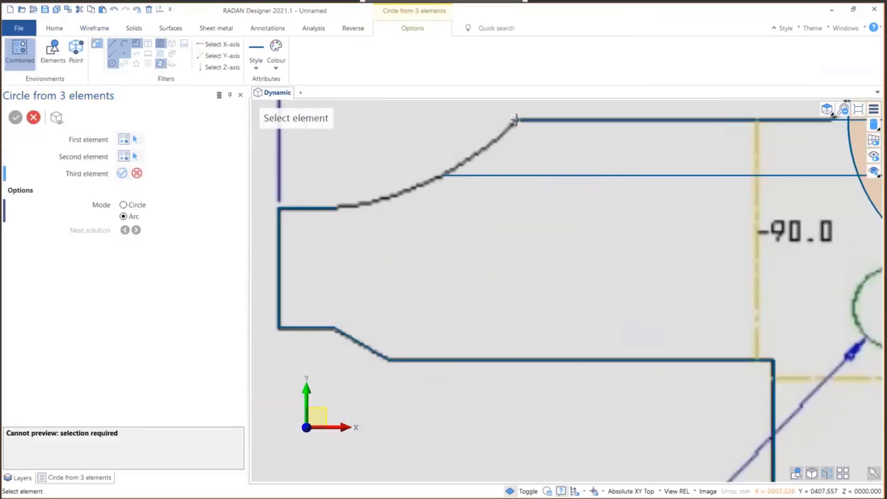
left_click(515, 125)
right_click(421, 179)
scroll(422, 180, "down", 9)
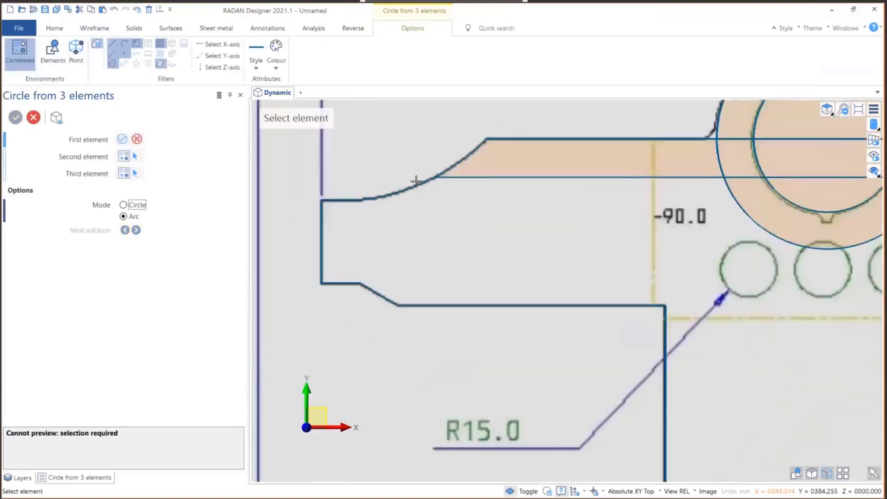
Step: Trace the right arm's concave curve with a three-element arc through its upper end, mid point and lower end
scroll(796, 175, "up", 5)
scroll(504, 217, "up", 1)
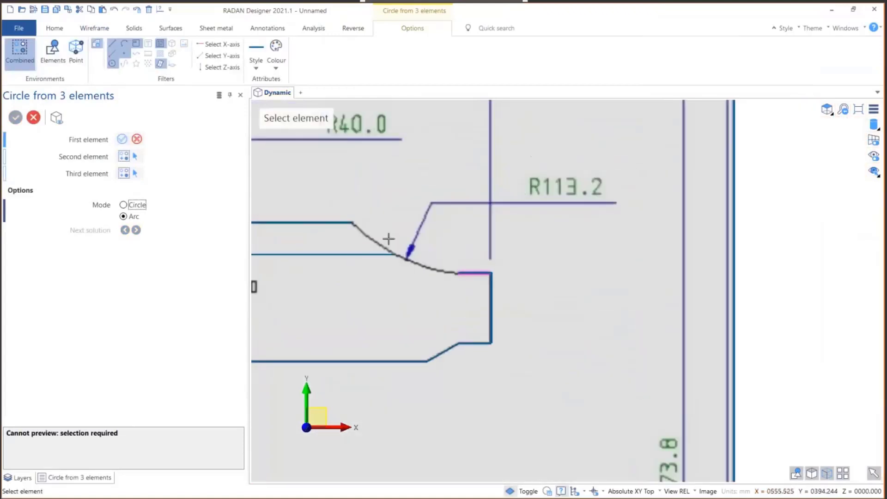
left_click(397, 249)
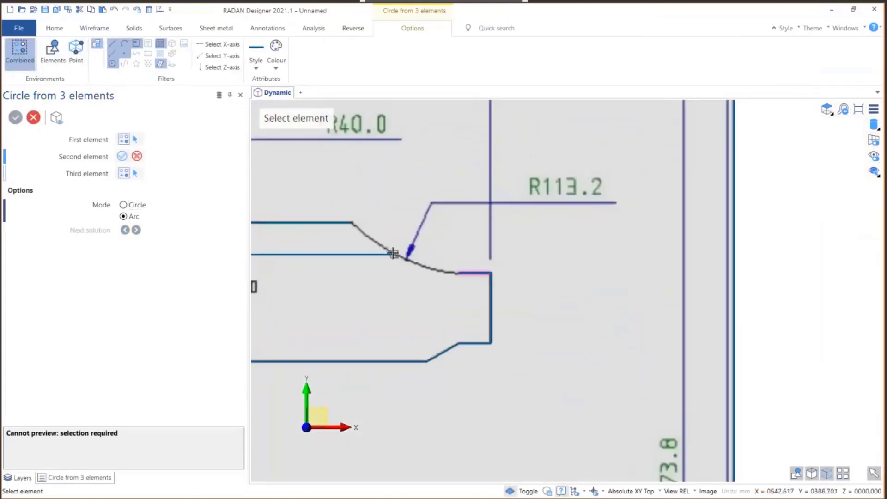
left_click(457, 273)
left_click(457, 272)
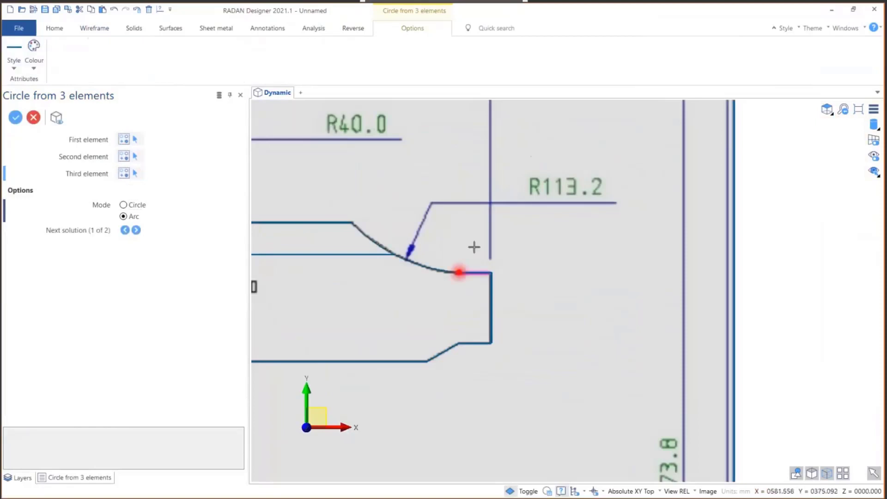
right_click(525, 210)
scroll(580, 195, "down", 6)
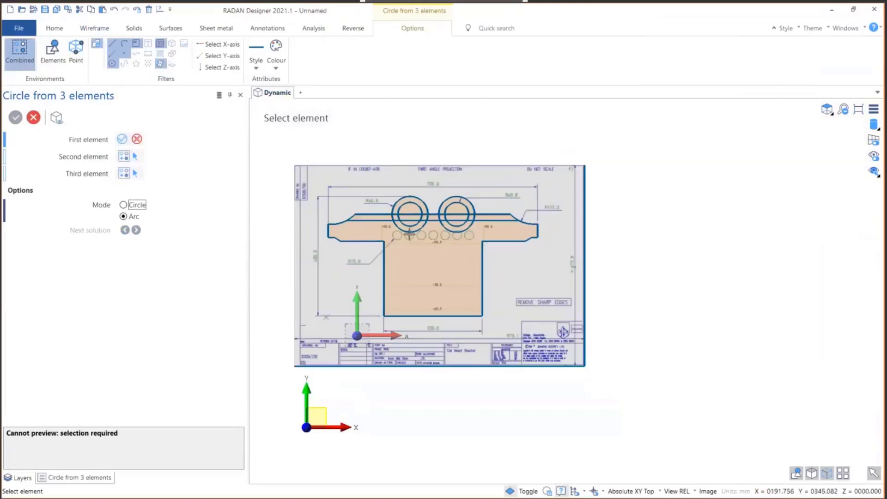
Step: Open the Layers tree, then hide and reshow the Image layer to check which layer holds the traced geometry
scroll(423, 228, "up", 1)
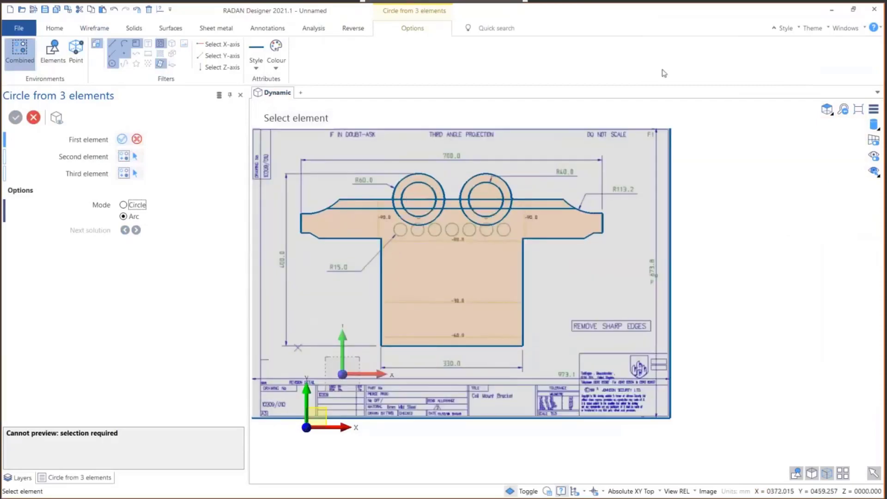
left_click(846, 28)
left_click(822, 41)
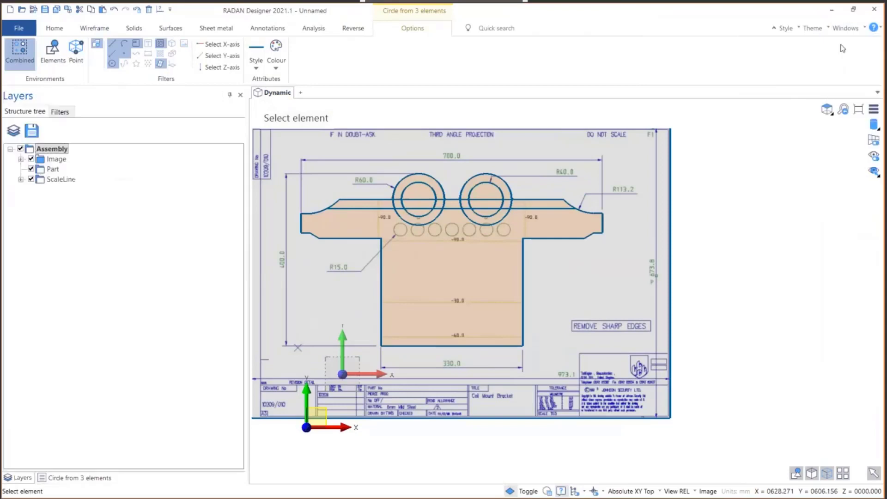
left_click(30, 159)
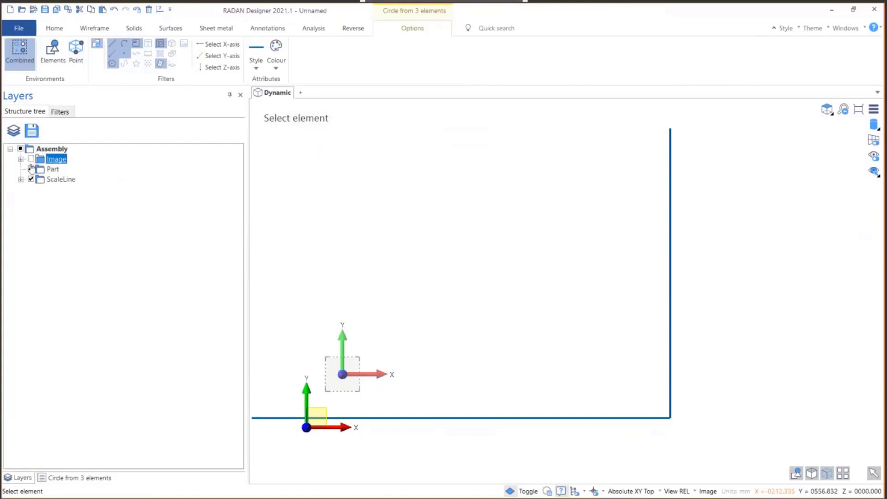
scroll(290, 279, "down", 3)
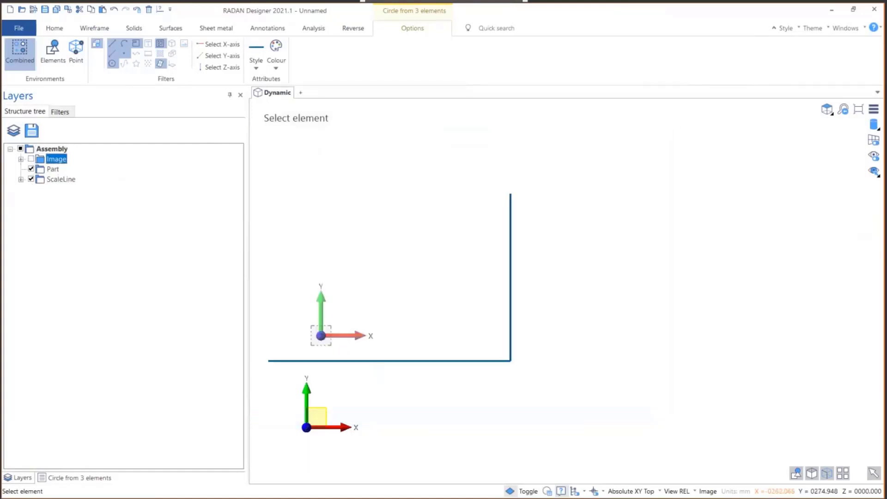
left_click(31, 159)
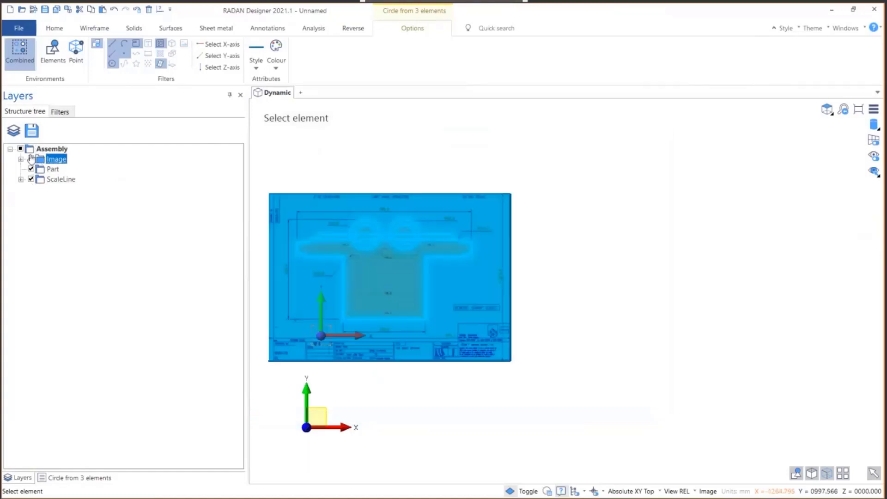
scroll(326, 268, "up", 3)
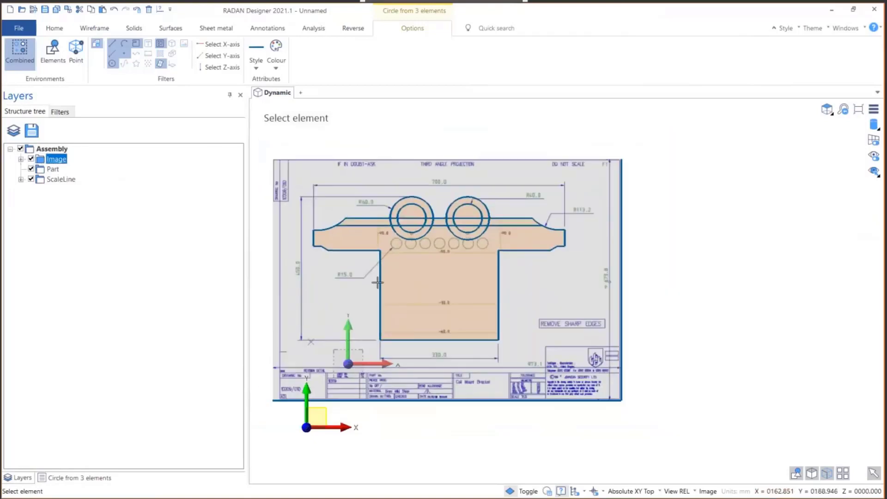
scroll(330, 195, "up", 2)
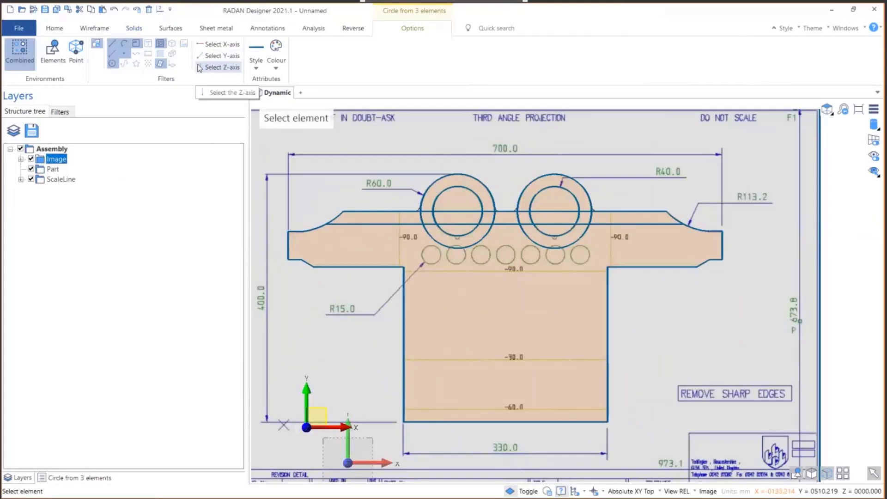
left_click(106, 32)
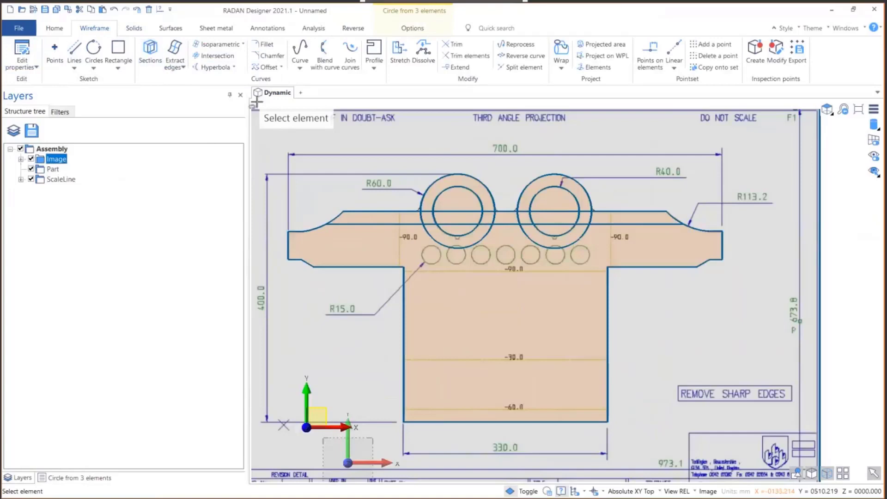
left_click(149, 9)
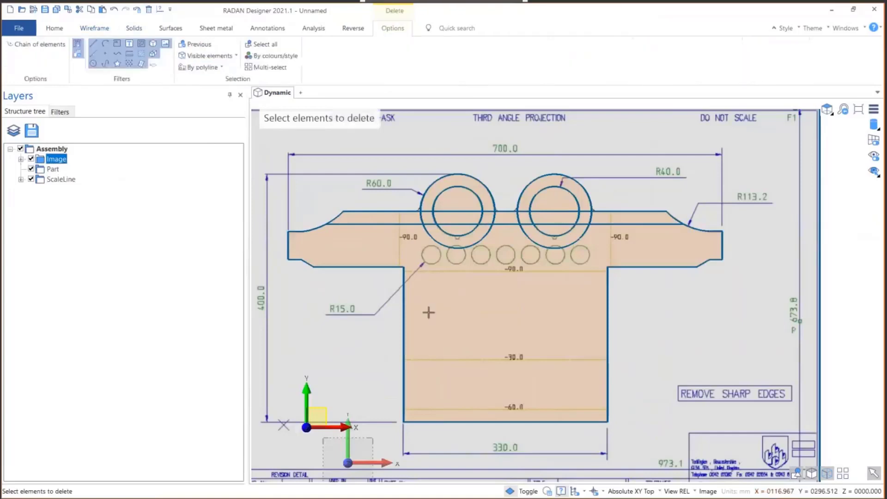
left_click(429, 312)
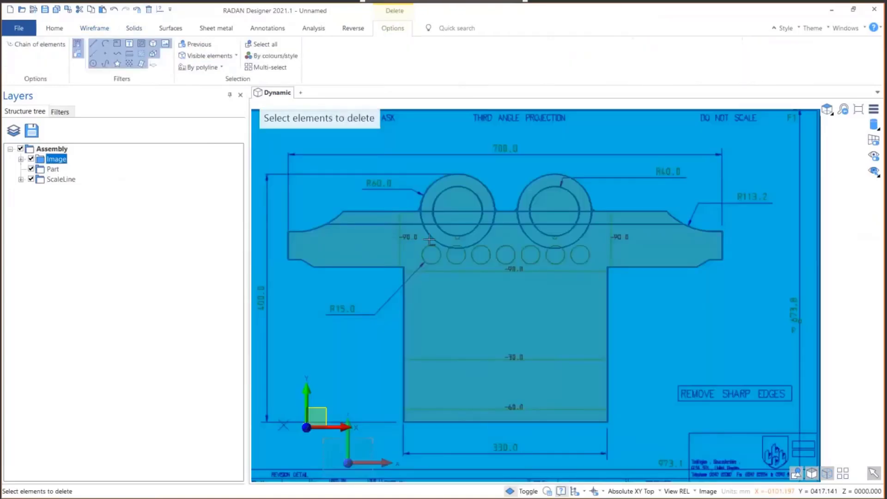
scroll(713, 300, "down", 2)
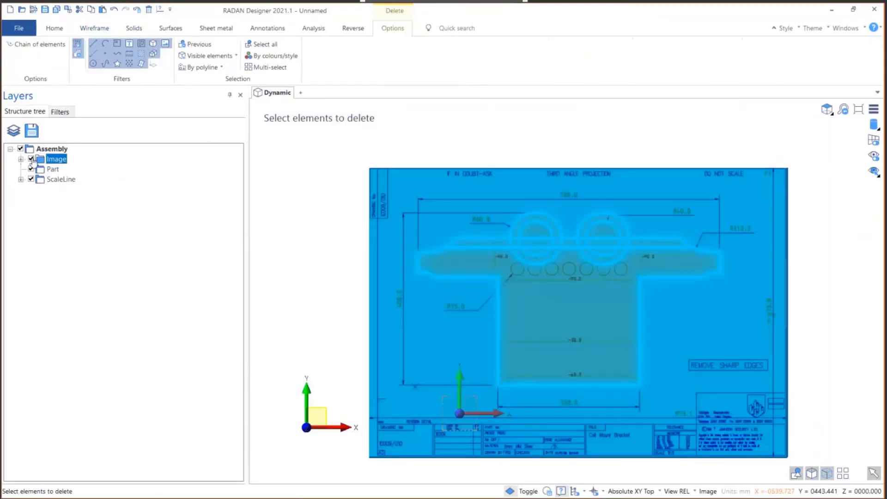
left_click(31, 159)
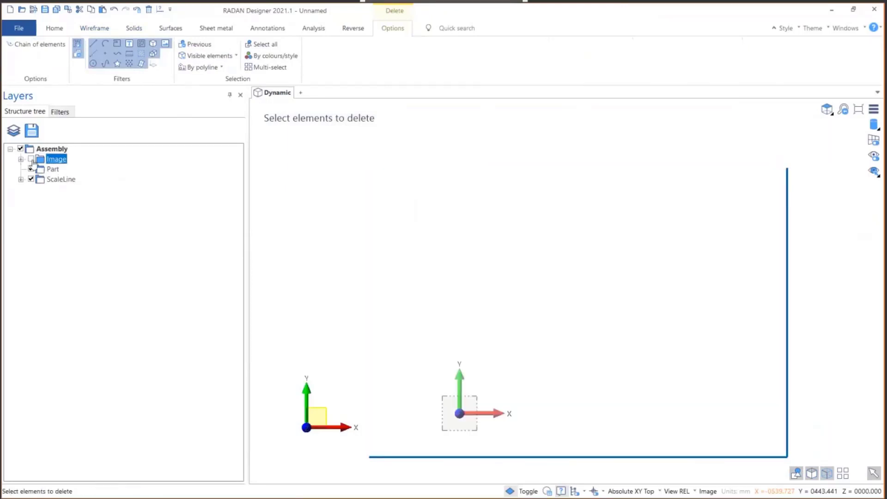
left_click(31, 159)
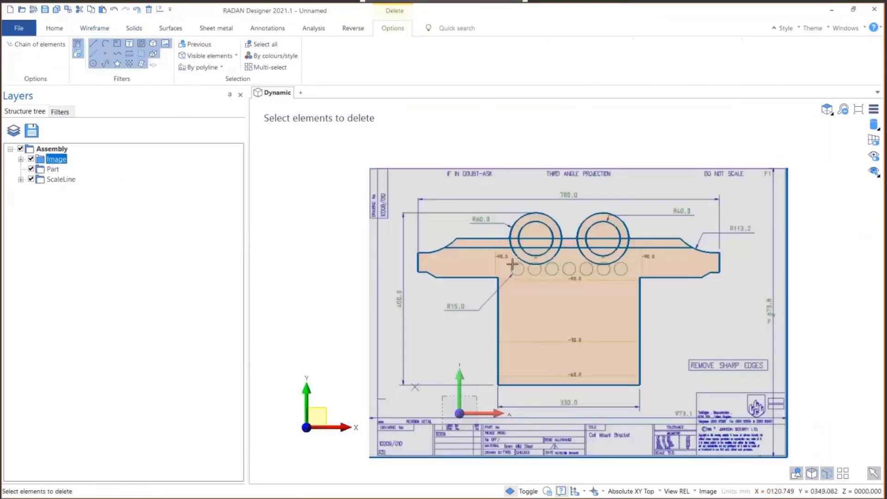
middle_click_drag(509, 199, 508, 153)
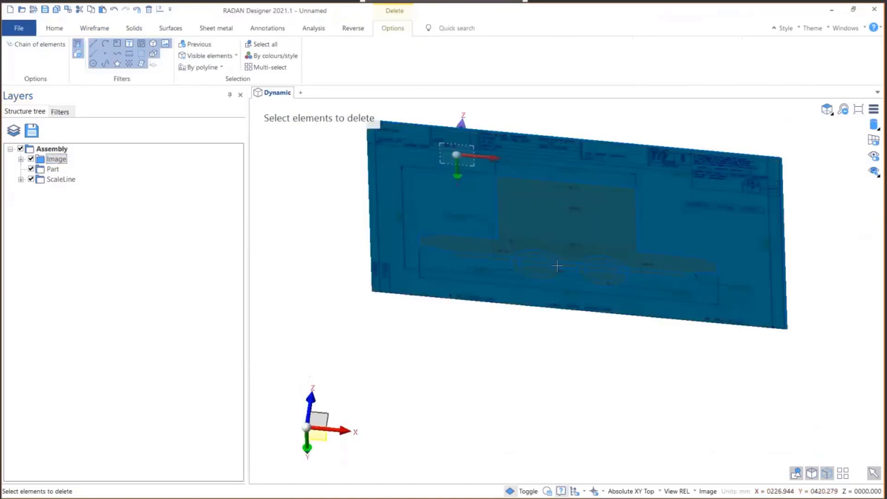
scroll(560, 267, "down", 3)
scroll(561, 267, "up", 5)
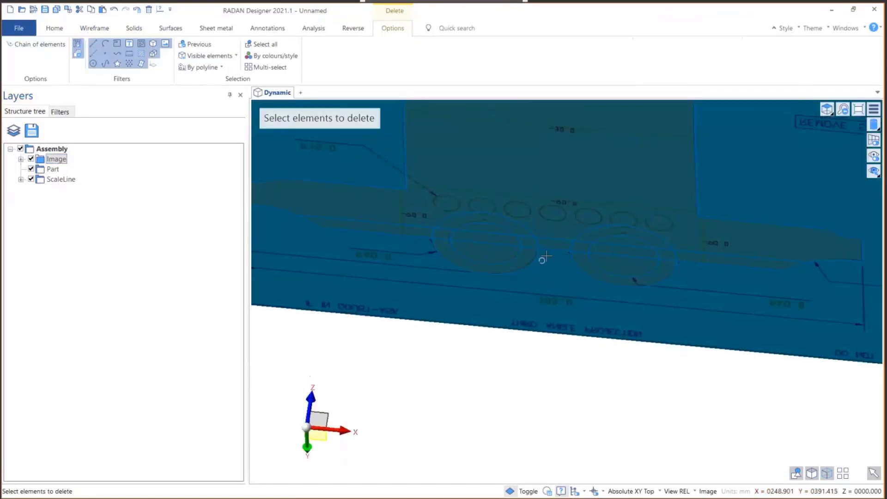
scroll(545, 257, "down", 4)
scroll(435, 190, "up", 2)
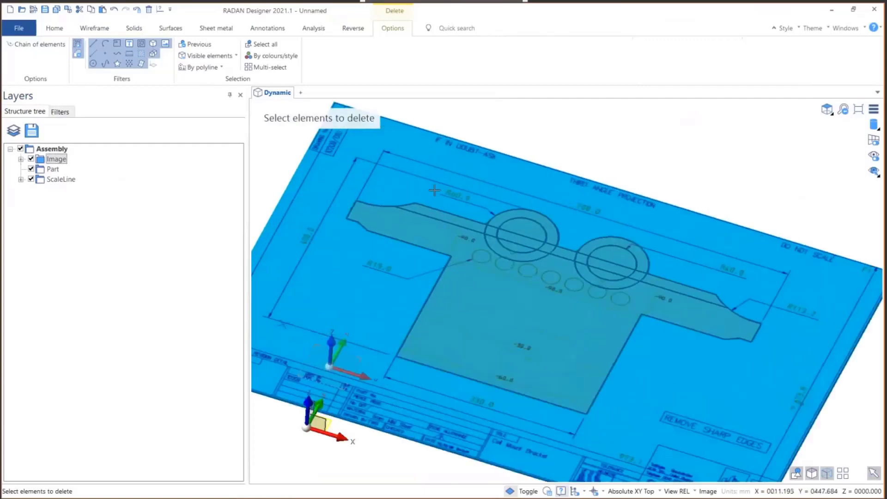
scroll(435, 191, "up", 1)
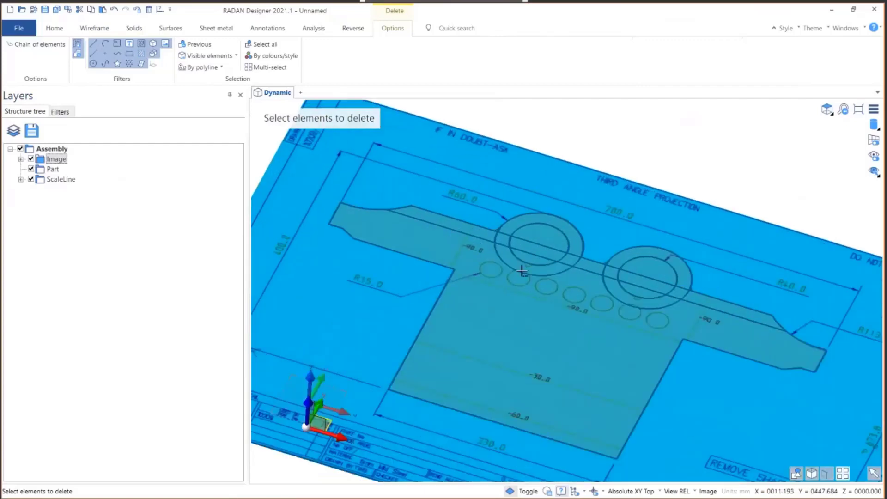
left_click(526, 247)
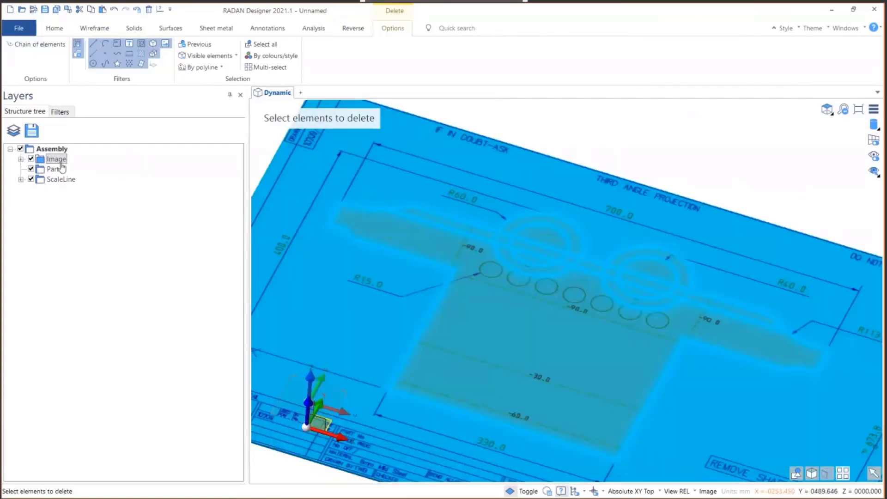
key("Escape")
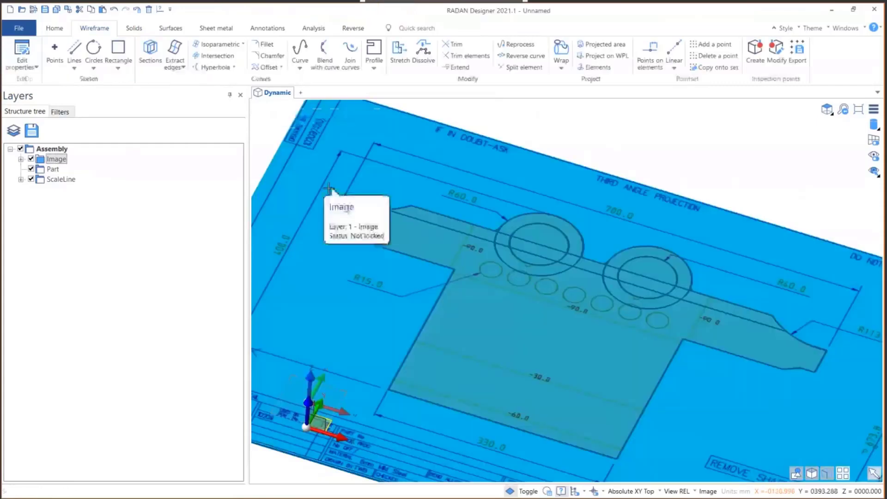
Step: Lock the drawing image through its element properties and apply the change
left_click(329, 189)
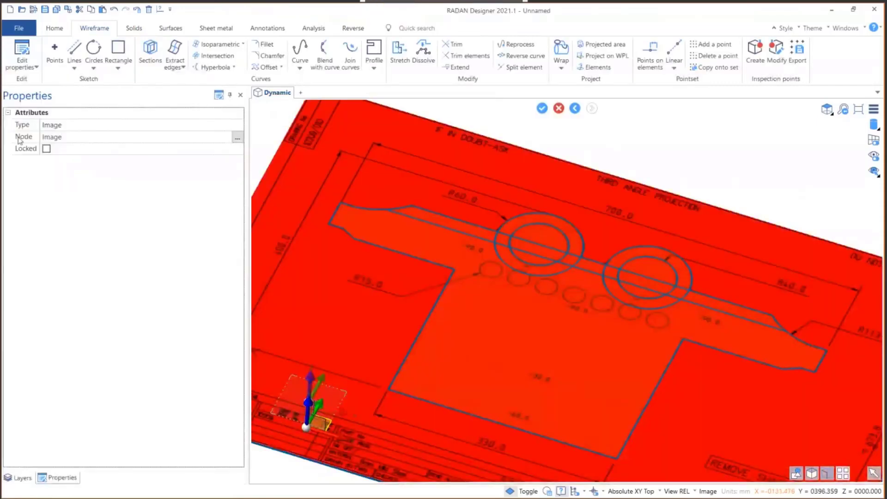
left_click(46, 148)
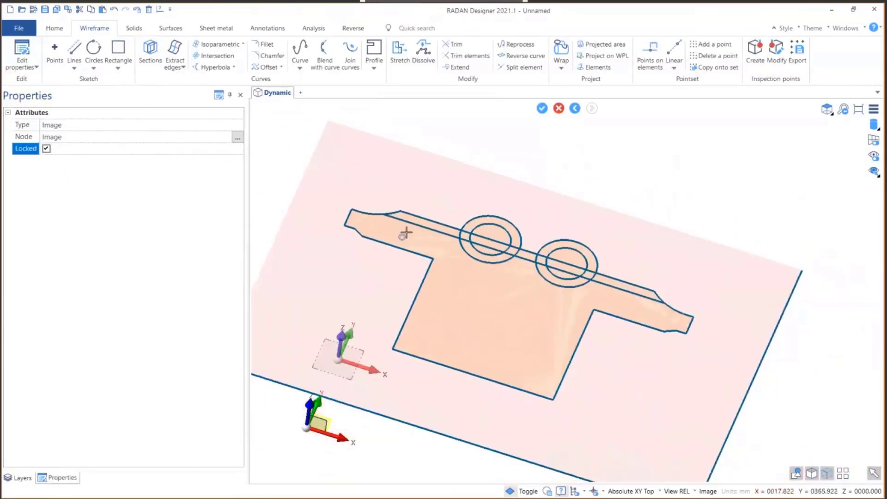
middle_click_drag(407, 233, 429, 235)
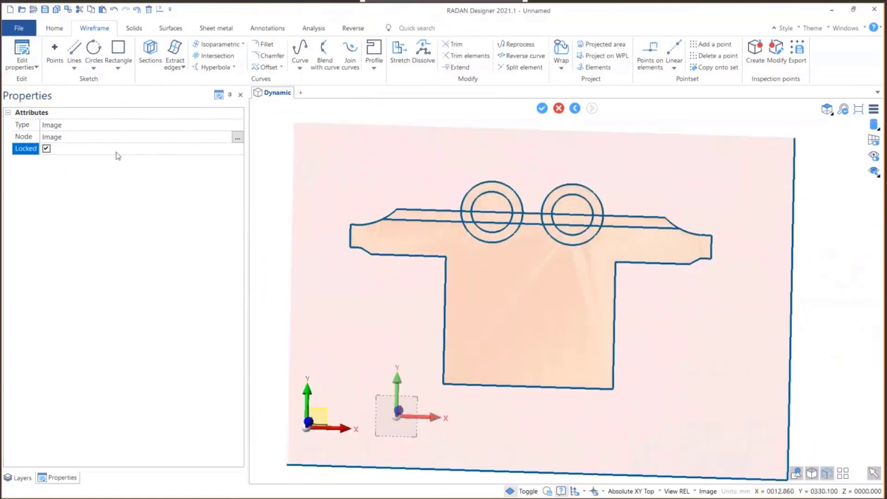
scroll(477, 199, "up", 3)
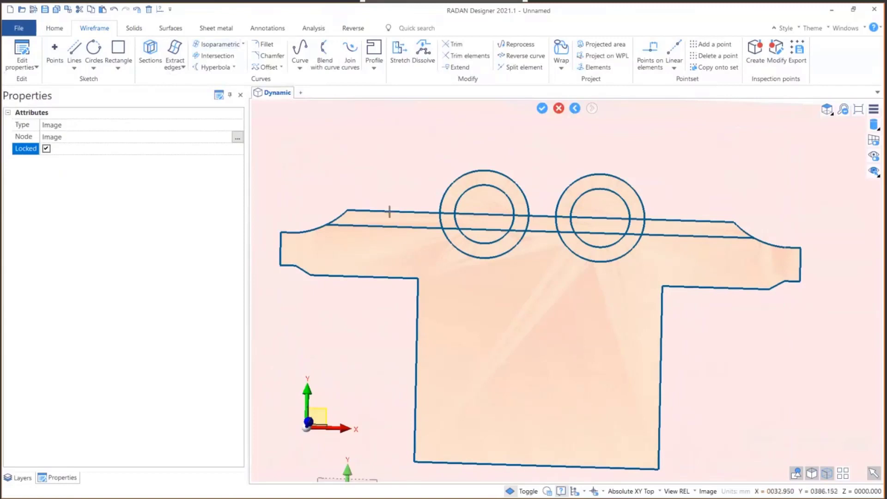
left_click(542, 109)
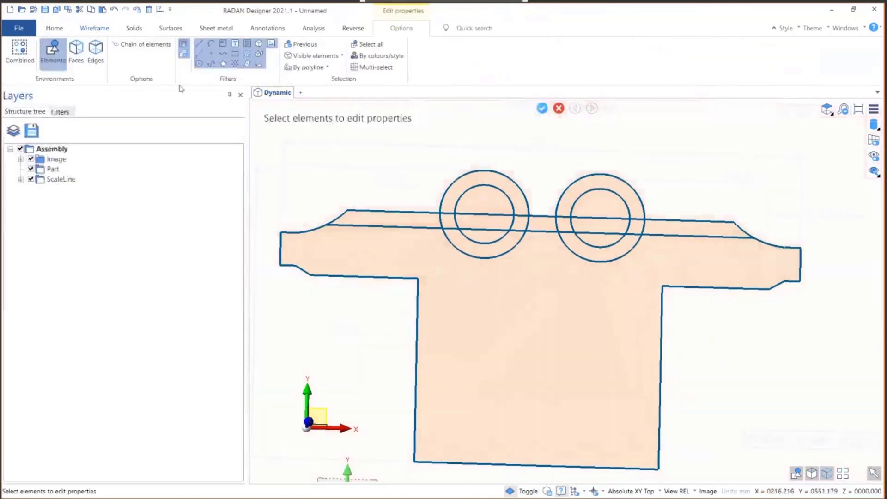
Step: Delete the lower horizontal construction line running between the two arms' concave curves
left_click(148, 10)
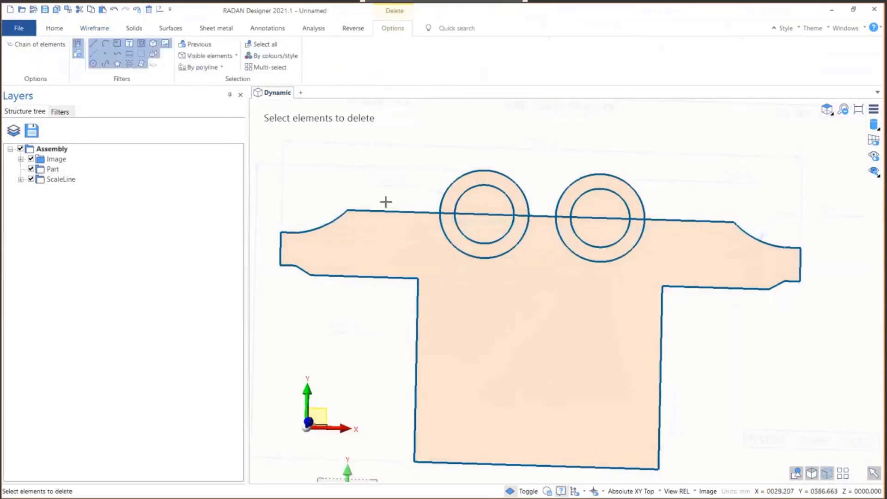
left_click(95, 29)
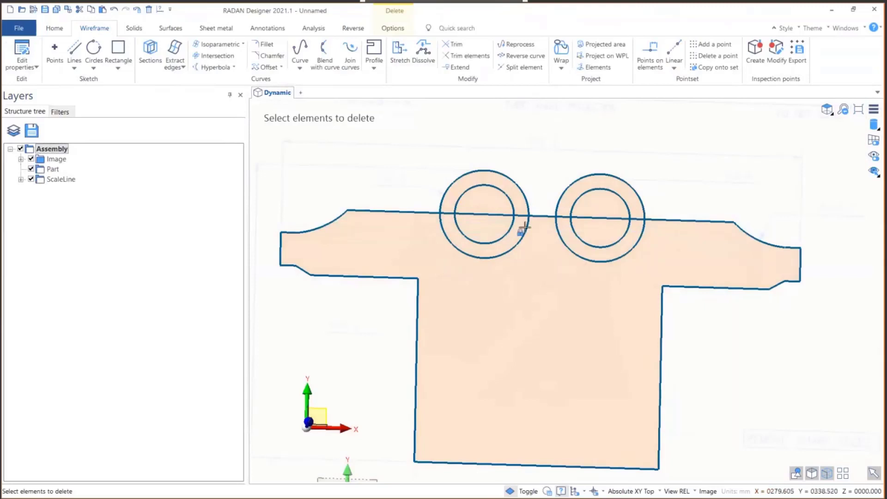
scroll(483, 238, "up", 2)
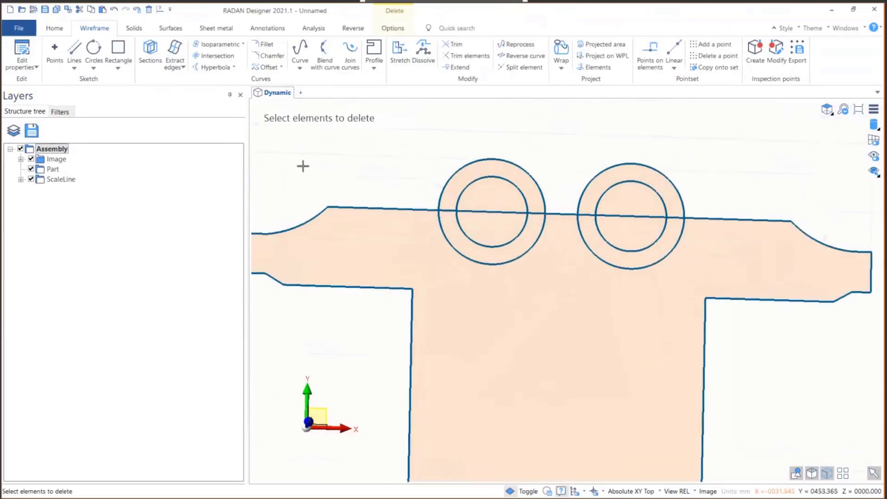
scroll(502, 267, "down", 4)
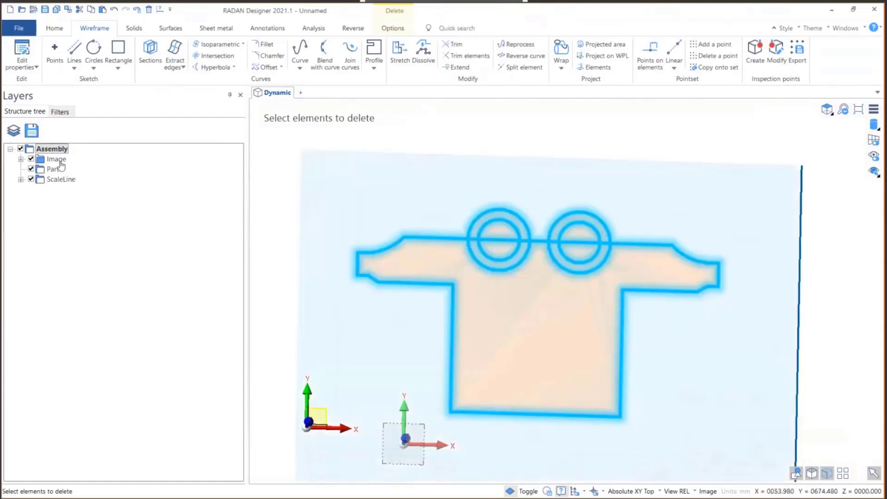
scroll(580, 273, "up", 2)
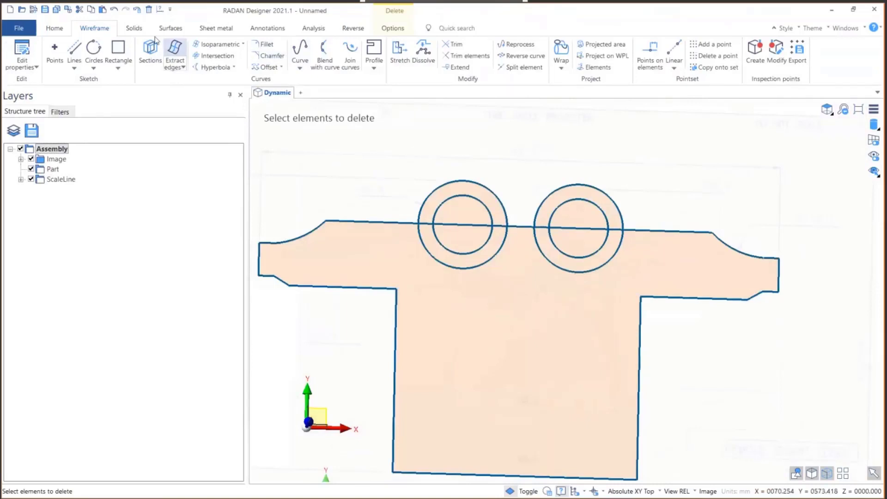
Step: Trim away the parts of both outer circles below the bracket's upper horizontal edge, using Remove mode
left_click(454, 44)
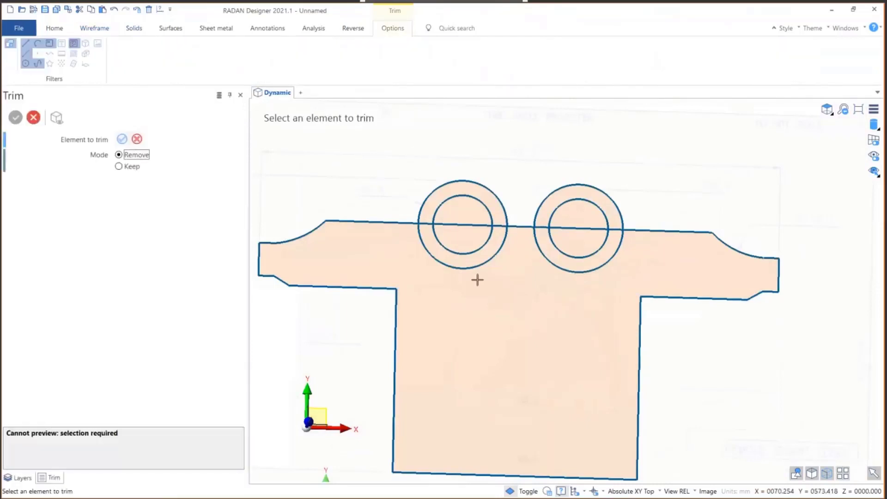
left_click(464, 269)
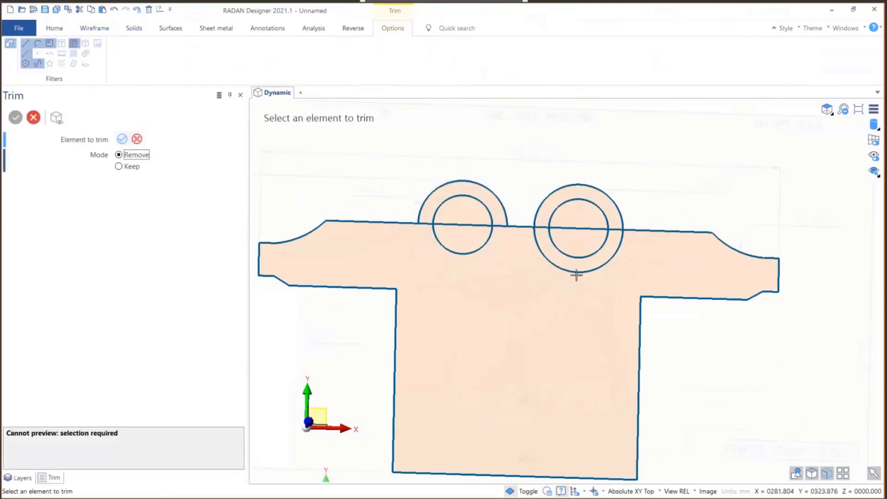
left_click(577, 275)
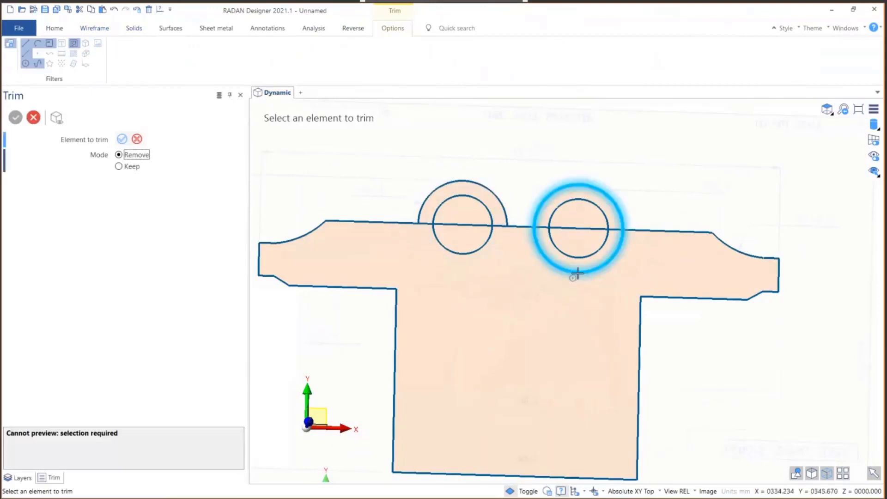
Step: Trim the upper horizontal line out of both inner circles and the rings around them, leaving it only outside the outer arcs
left_click(455, 225)
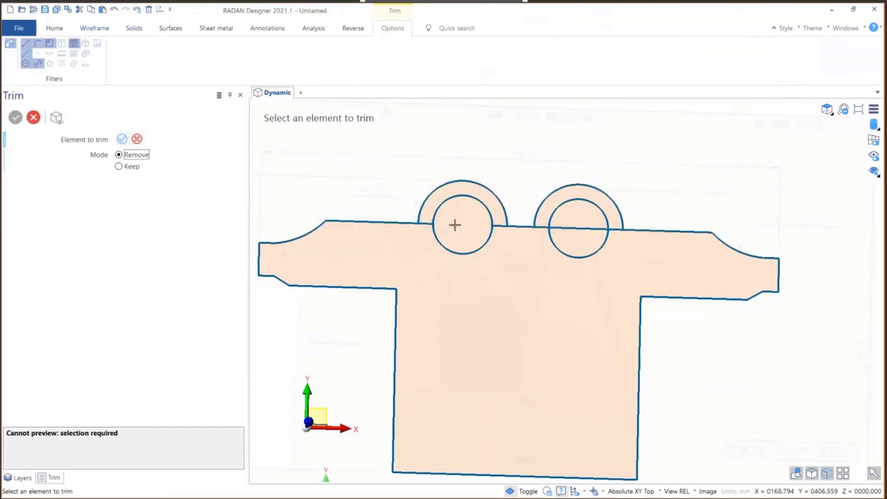
left_click(498, 227)
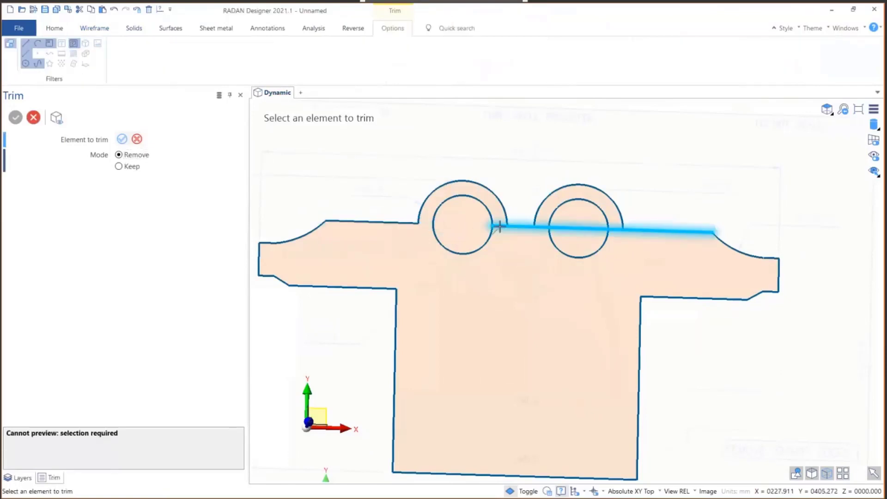
left_click(542, 227)
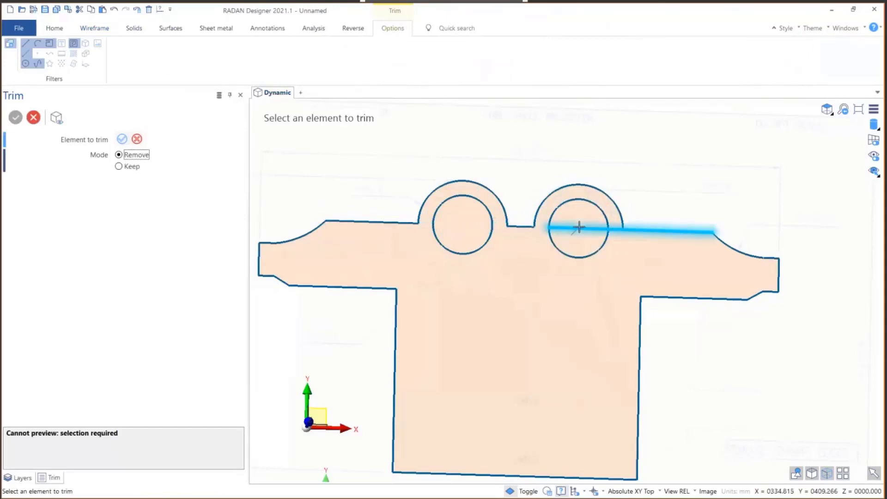
left_click(579, 227)
scroll(616, 227, "up", 3)
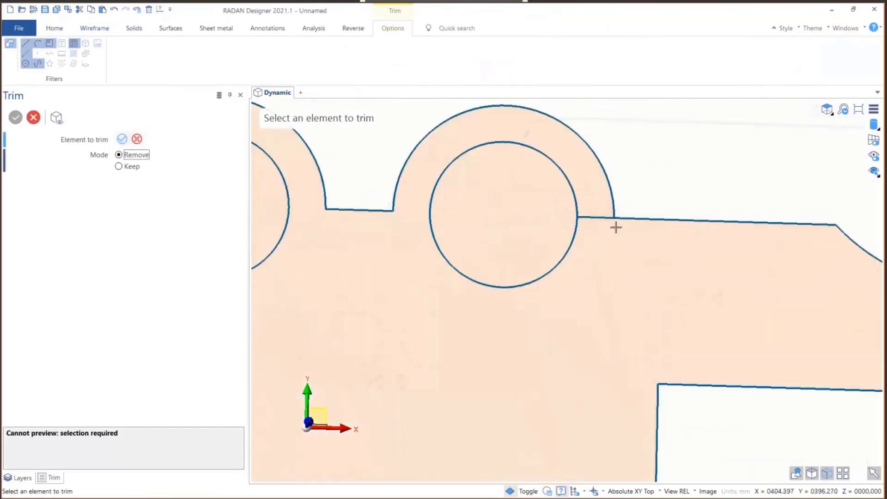
scroll(596, 217, "up", 2)
scroll(593, 191, "down", 4)
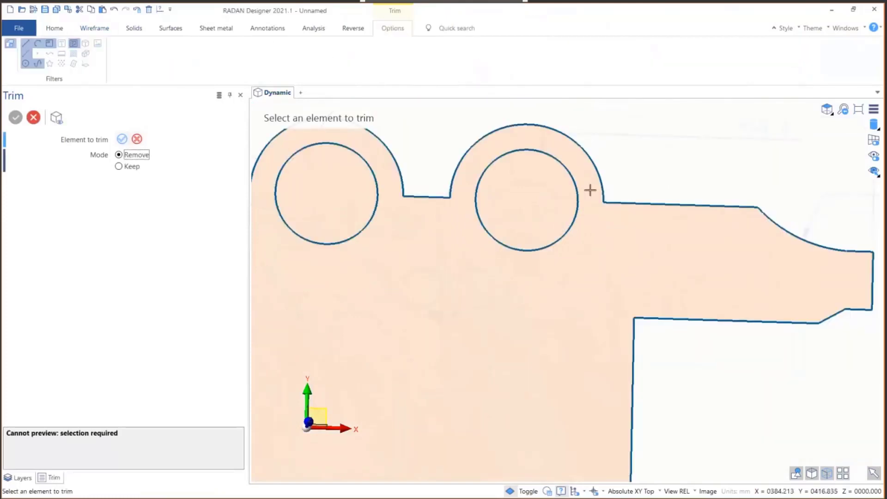
scroll(591, 190, "down", 4)
Step: Switch to the Top view and examine the bracket's lower edge against the faded 330.0 dimension
left_click(827, 109)
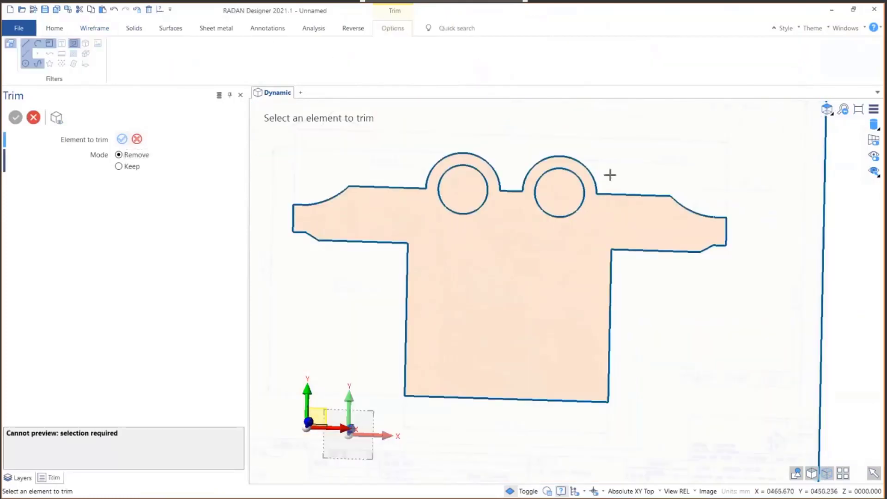
left_click(828, 109)
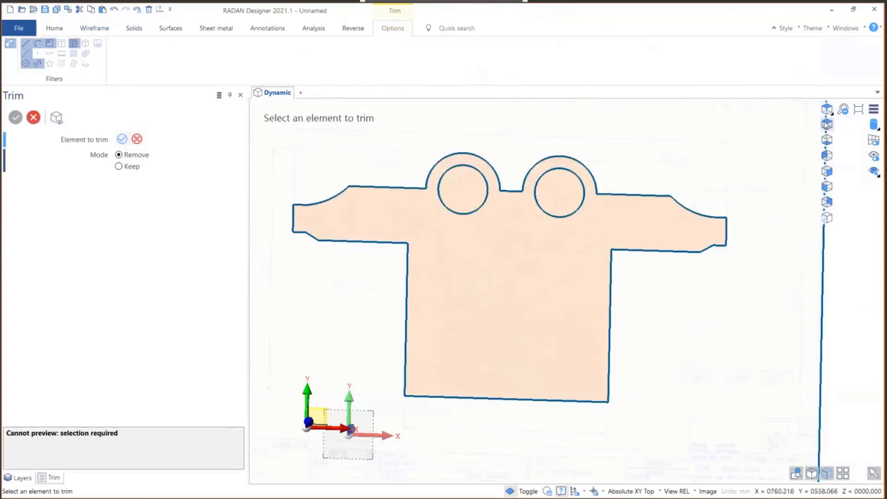
left_click(827, 125)
scroll(573, 407, "up", 4)
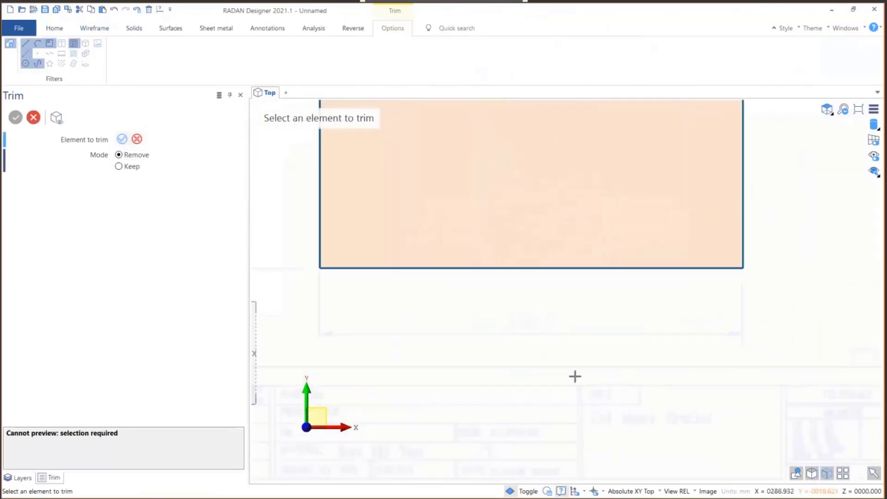
scroll(511, 317, "up", 5)
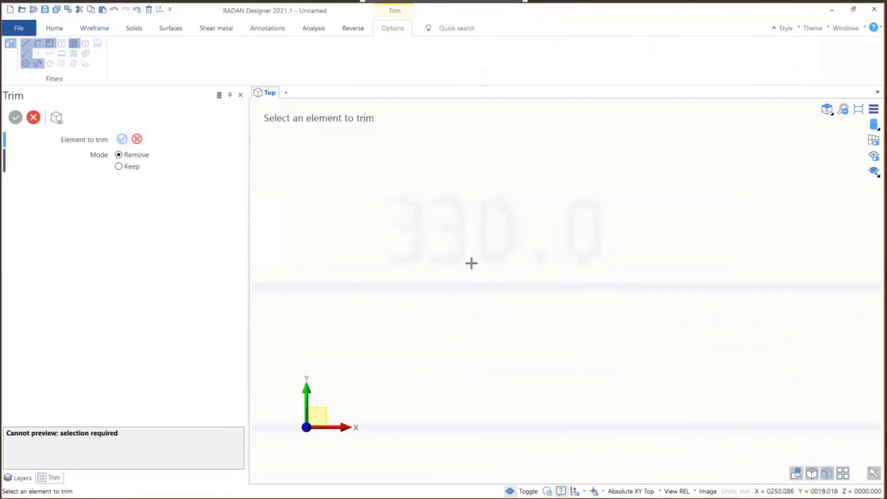
scroll(479, 293, "down", 5)
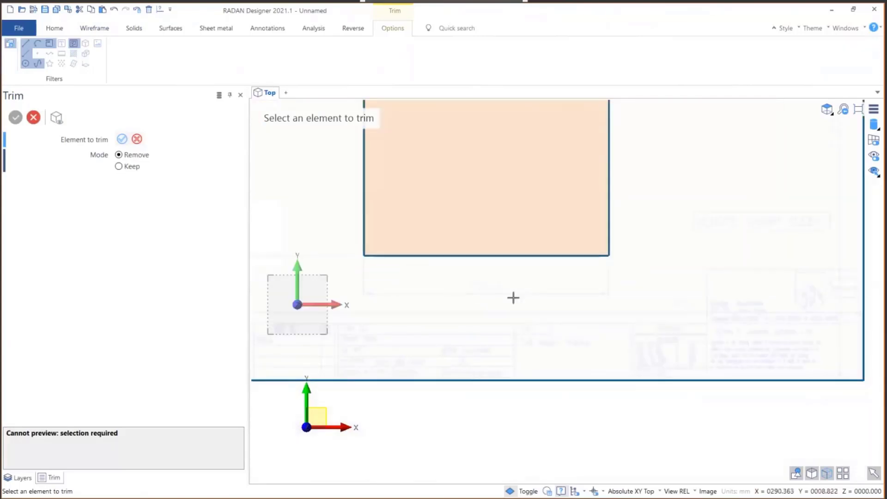
Step: Add a linear element dimension to the bracket's lower horizontal edge, placing it below the part with the Smart dimension type
scroll(513, 298, "down", 3)
left_click(259, 29)
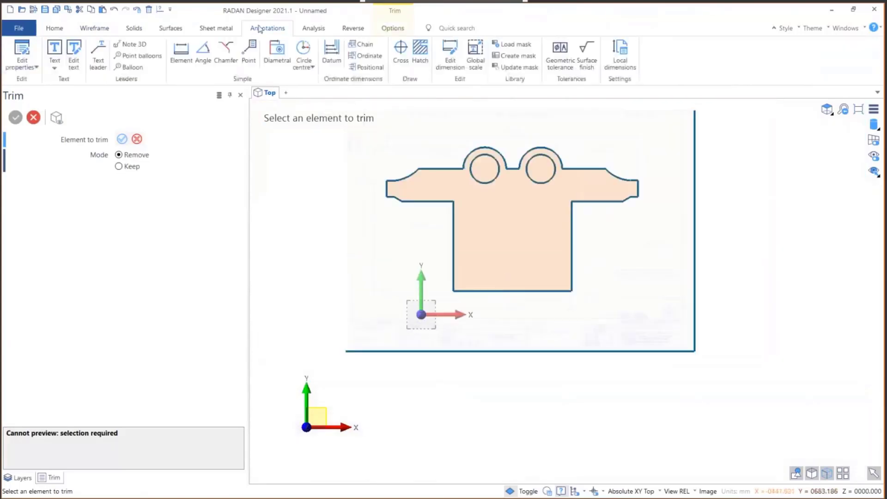
left_click(181, 52)
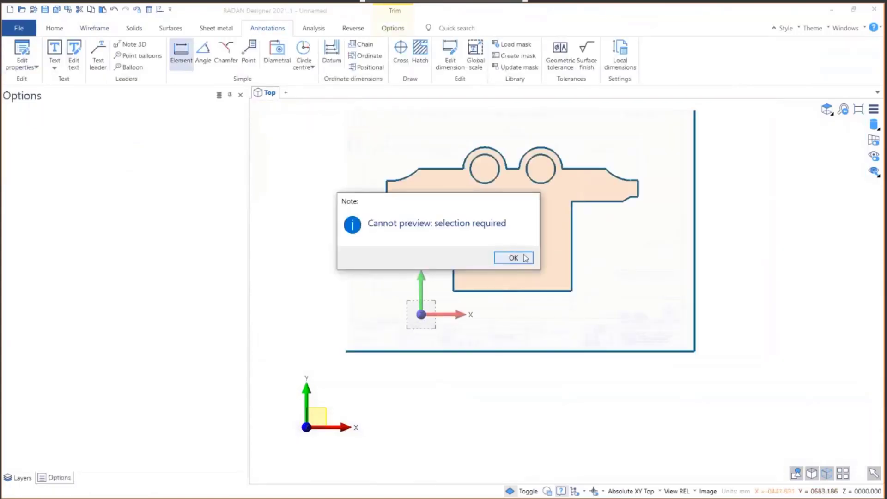
left_click(525, 258)
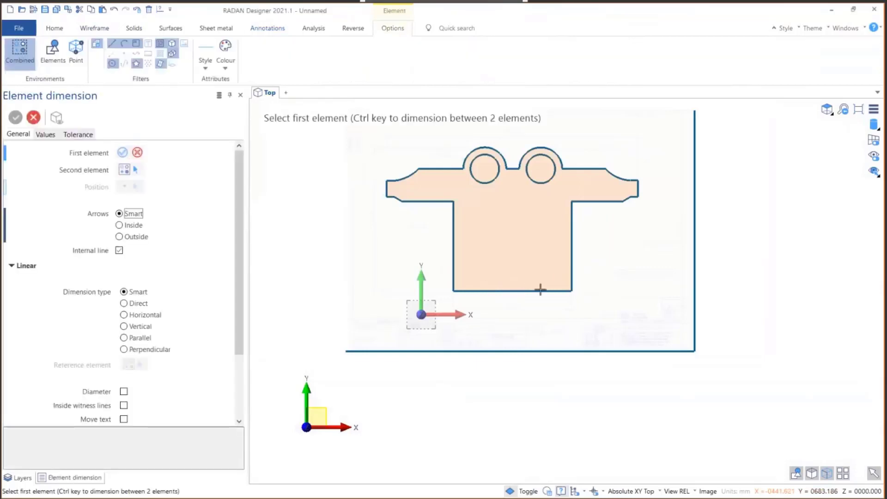
left_click(529, 303)
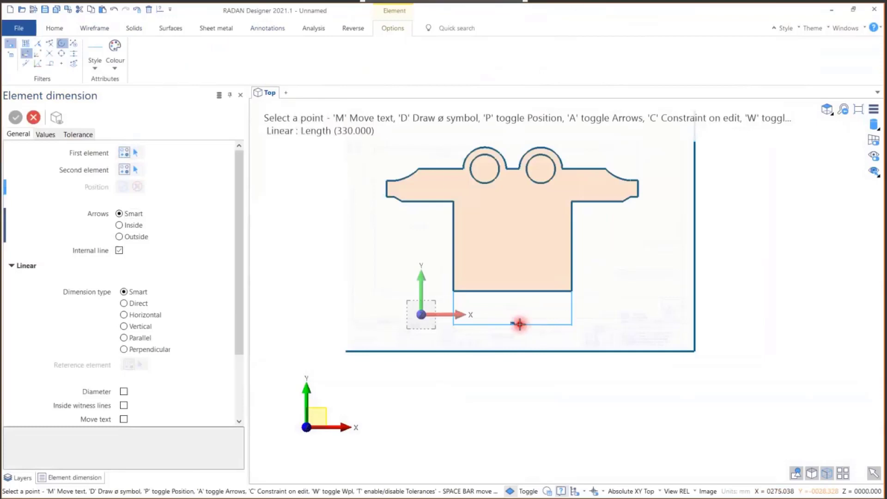
left_click(511, 337)
Step: Examine the new lower-edge dimension up close against the faded dimension in the underlying image, then return to the whole bracket
scroll(511, 337, "up", 5)
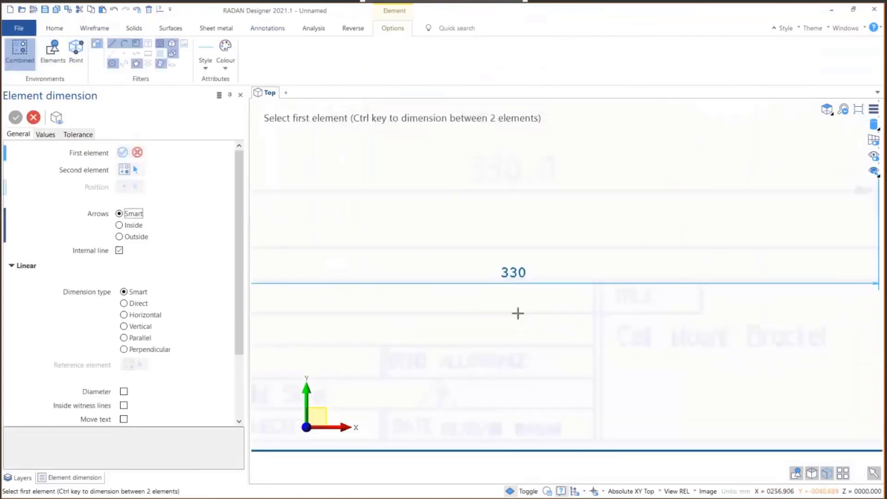
scroll(518, 314, "up", 4)
scroll(533, 262, "up", 2)
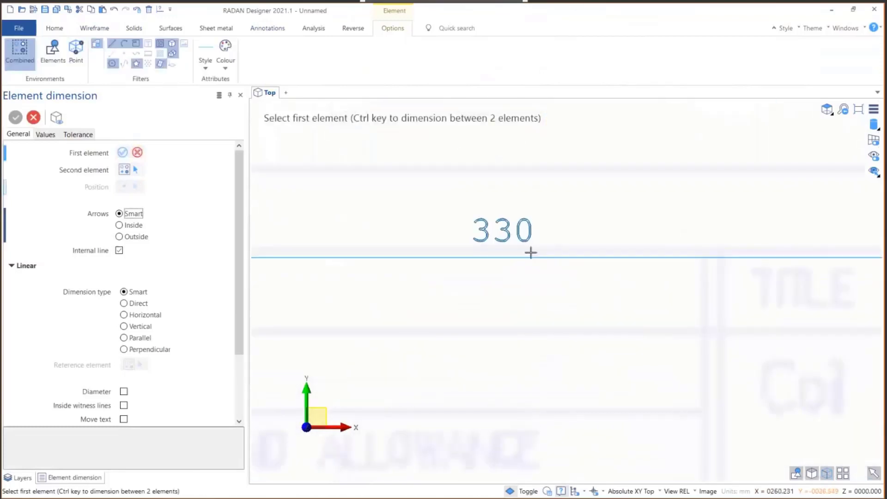
scroll(531, 252, "up", 2)
scroll(529, 259, "down", 8)
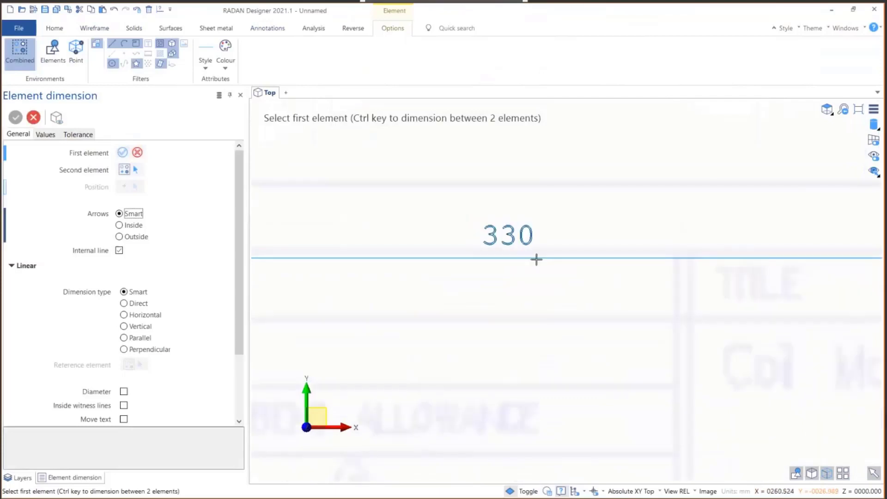
scroll(527, 271, "down", 5)
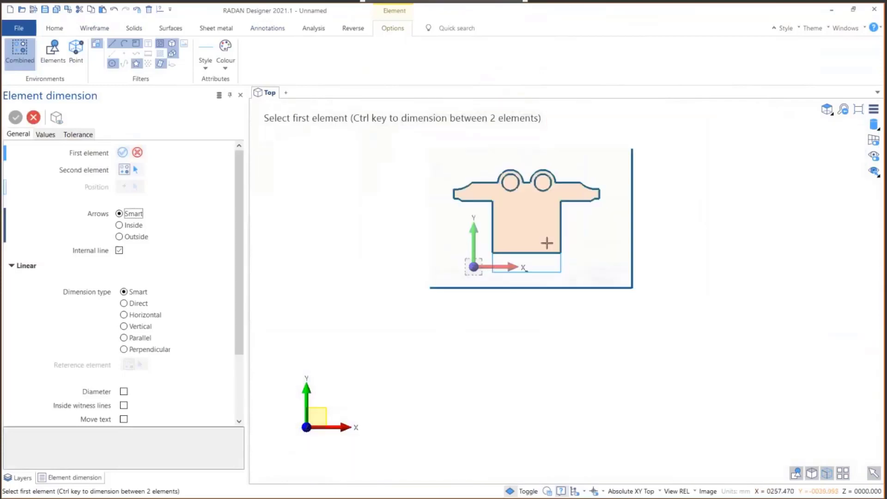
scroll(503, 204, "up", 3)
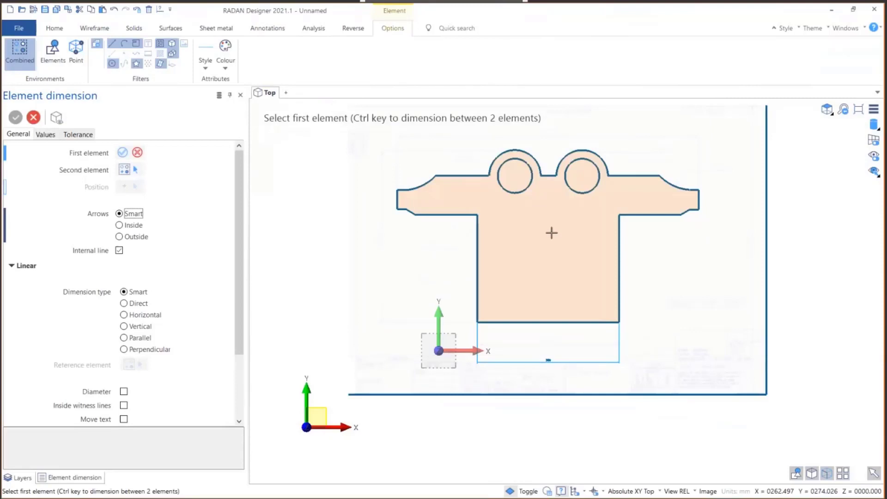
Step: Switch to the front-right isometric view and extrude the bracket face by a first distance of 8 mm
left_click(827, 110)
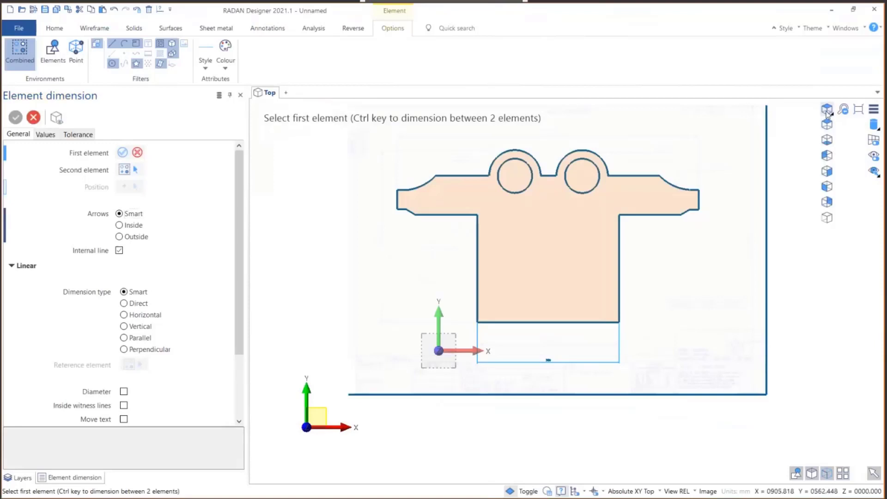
left_click(827, 218)
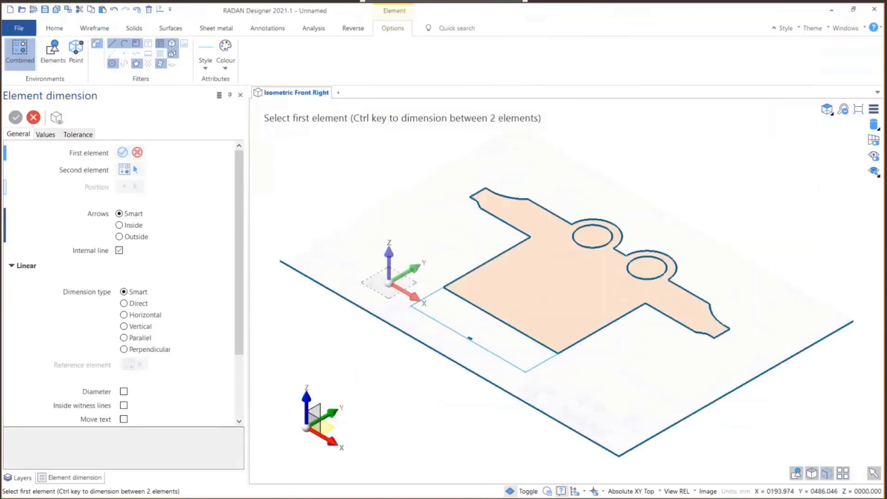
left_click(20, 55)
left_click(134, 28)
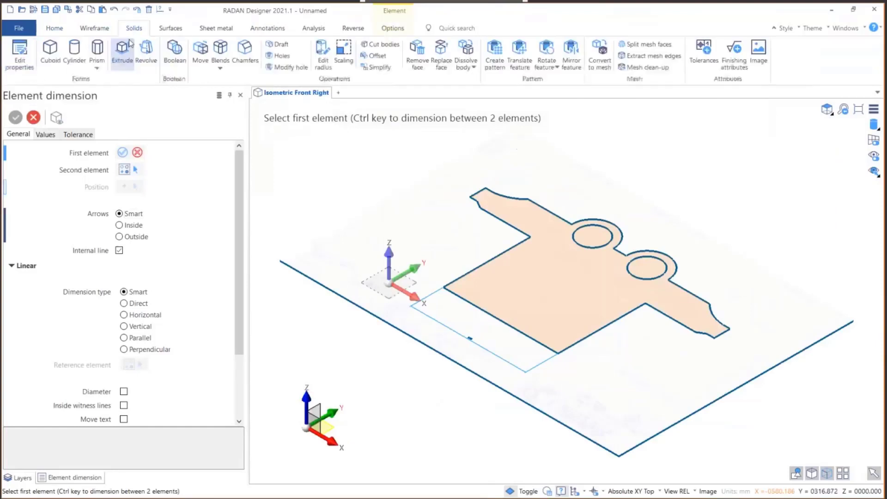
left_click(122, 52)
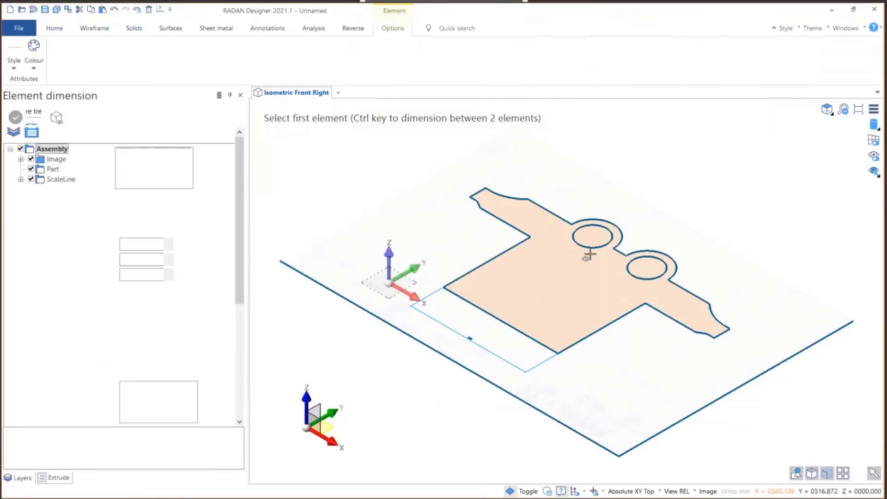
left_click(572, 269)
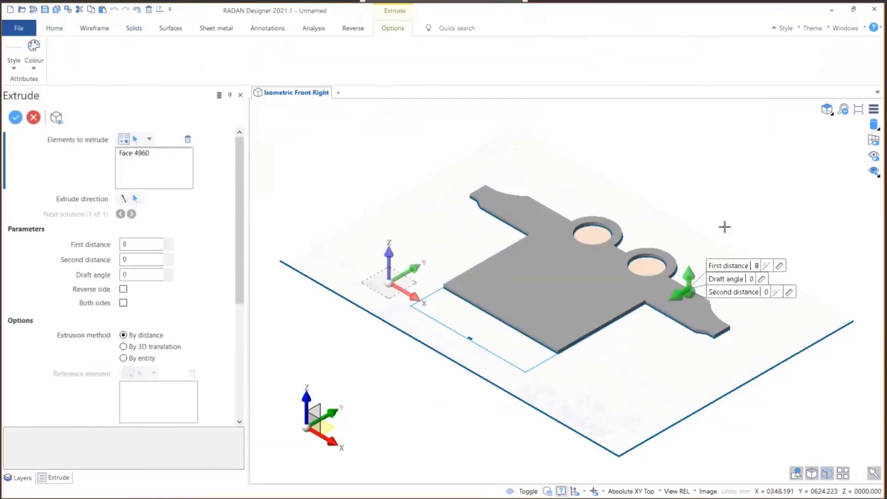
left_click(646, 200)
middle_click_drag(645, 200, 641, 270)
scroll(547, 412, "up", 6)
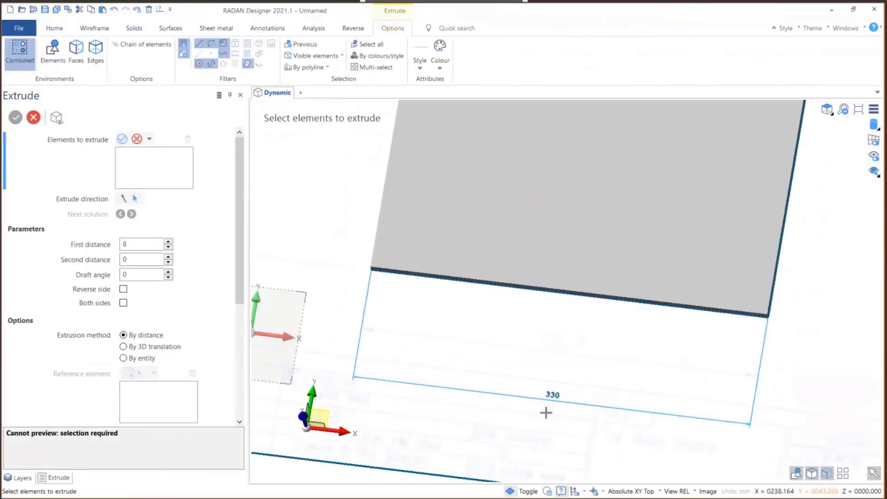
scroll(547, 411, "down", 5)
scroll(478, 350, "down", 2)
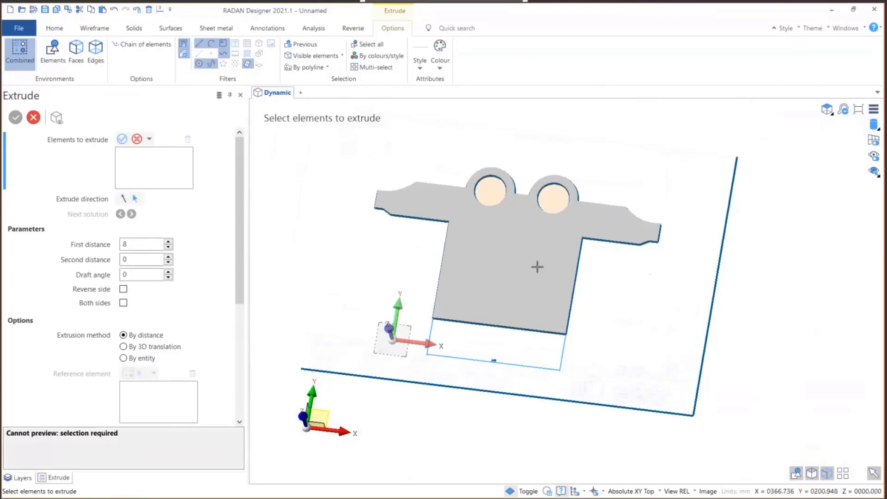
middle_click_drag(529, 254, 539, 256)
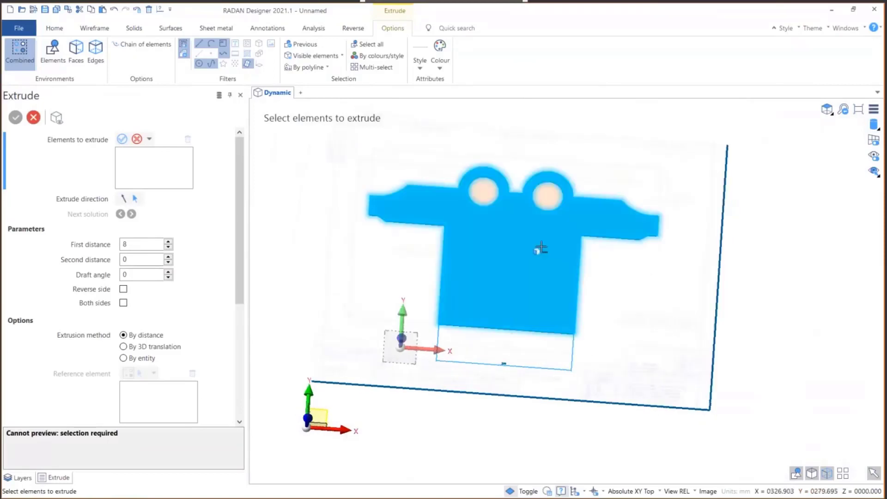
Step: Start a new empty model and set its view to Top
left_click(18, 28)
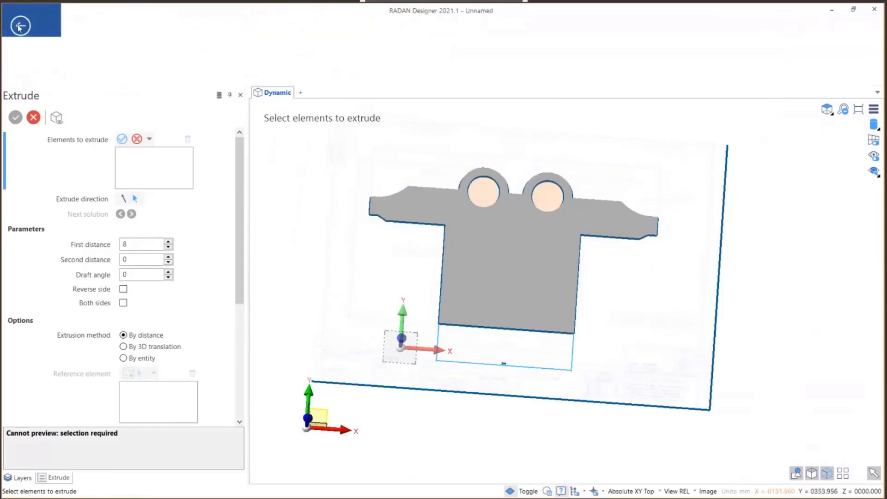
left_click(16, 89)
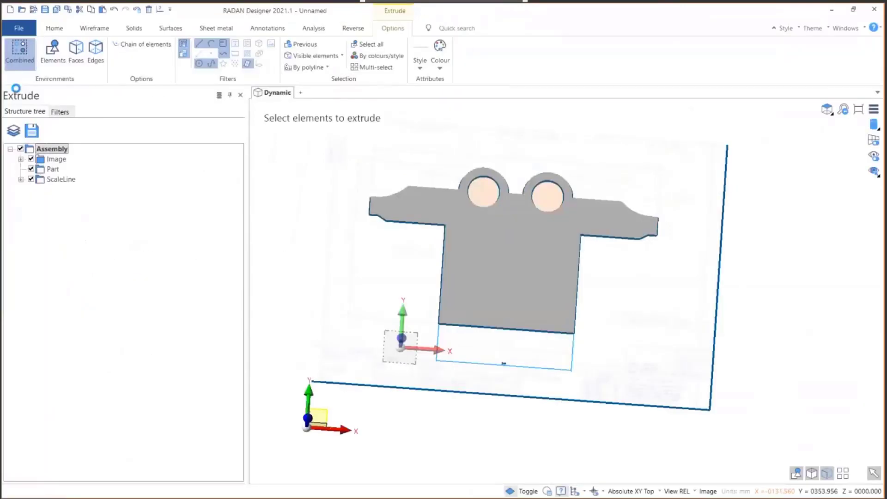
left_click(469, 257)
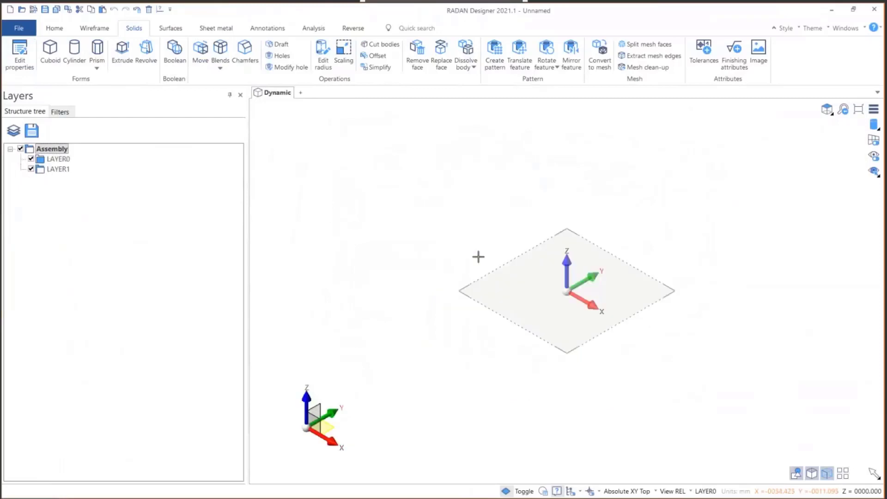
left_click(827, 109)
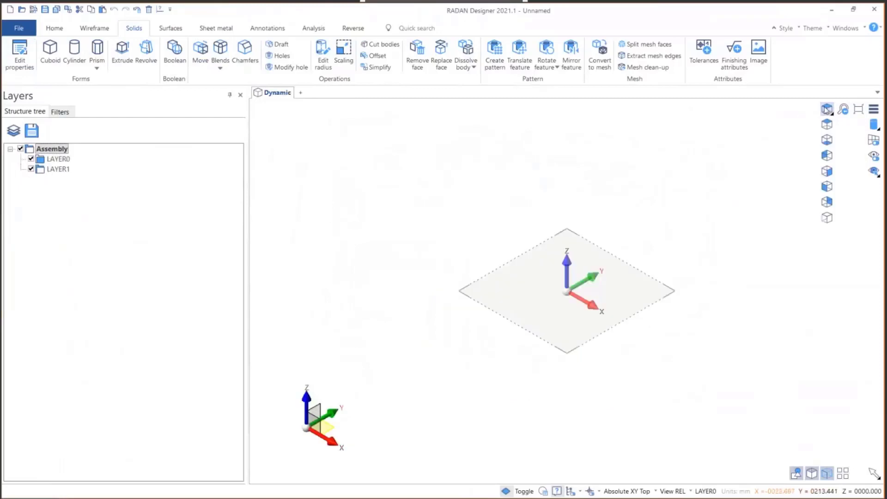
left_click(827, 124)
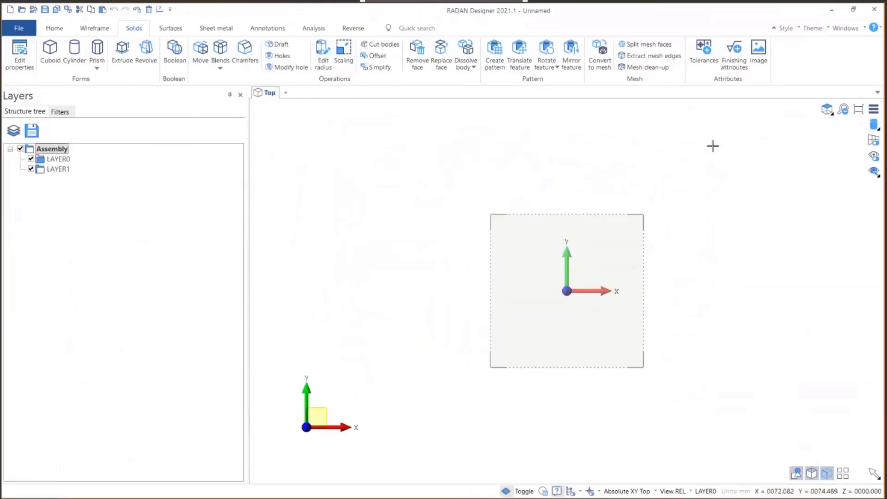
Step: Insert the image 1024px-Hexagon_logo.svg.png from the Images folder, with its first corner at the origin and the second to the upper right
scroll(316, 170, "down", 1)
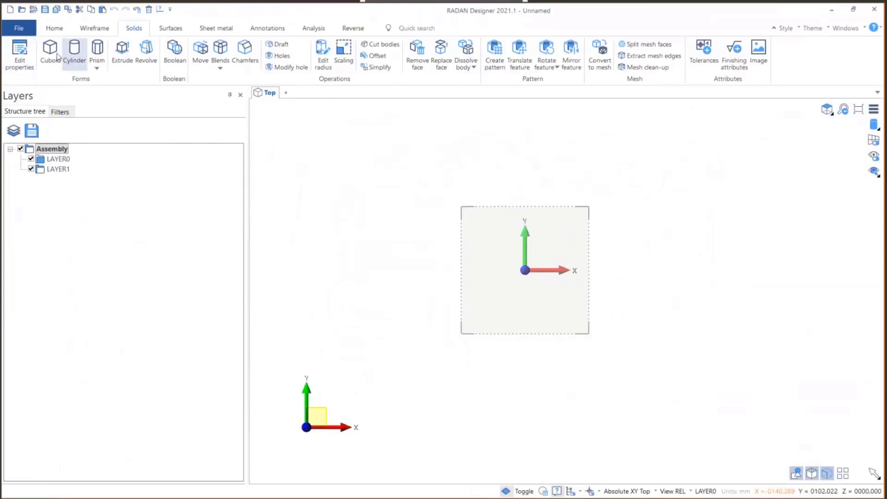
scroll(532, 298, "down", 4)
scroll(619, 259, "up", 2)
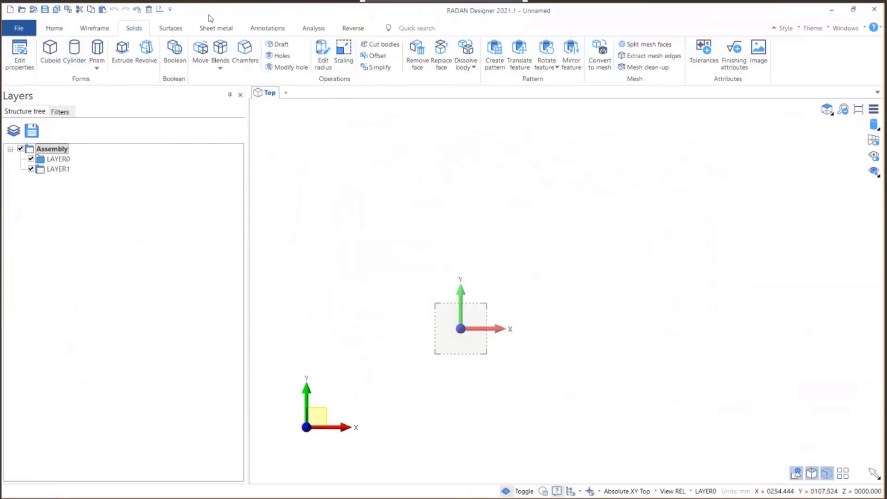
left_click(19, 32)
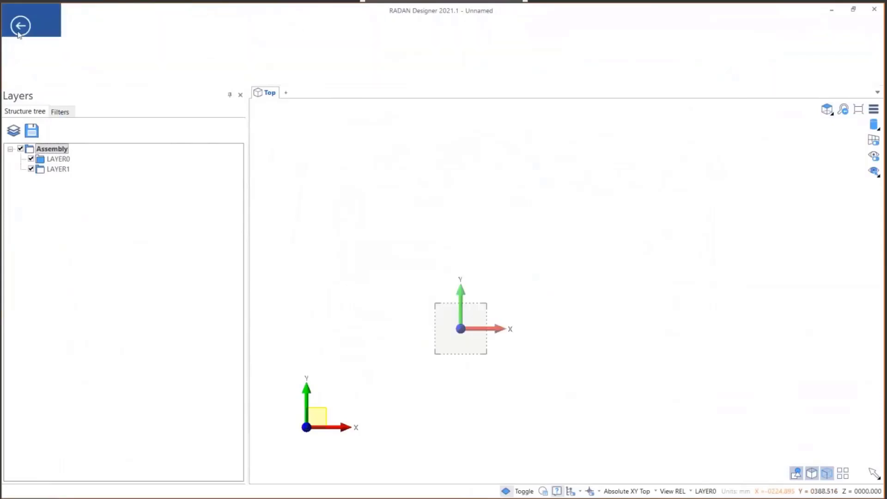
left_click(21, 126)
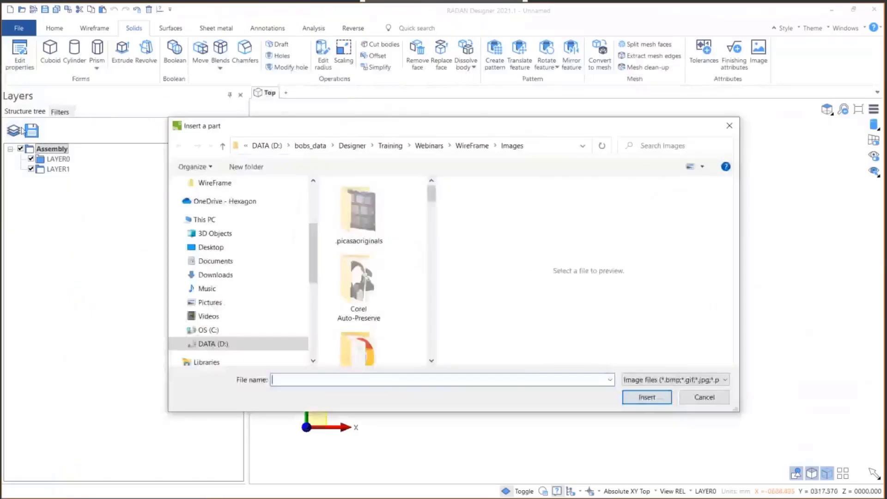
scroll(347, 315, "down", 5)
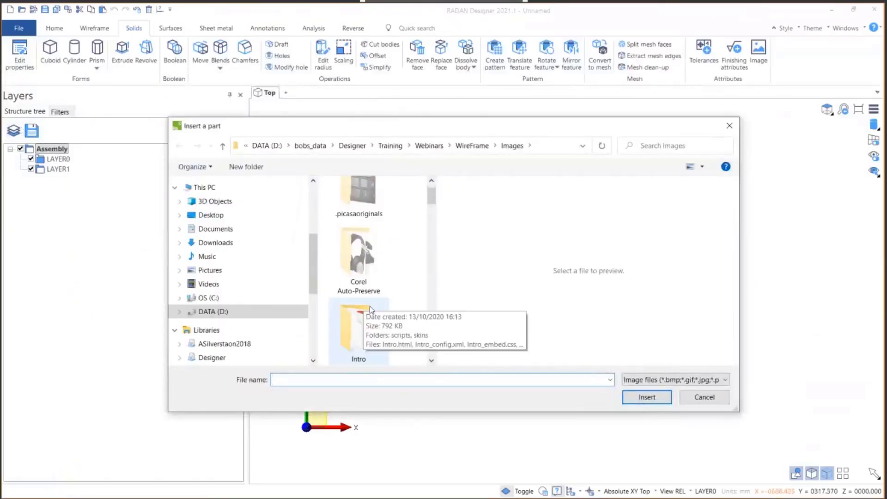
left_click(360, 198)
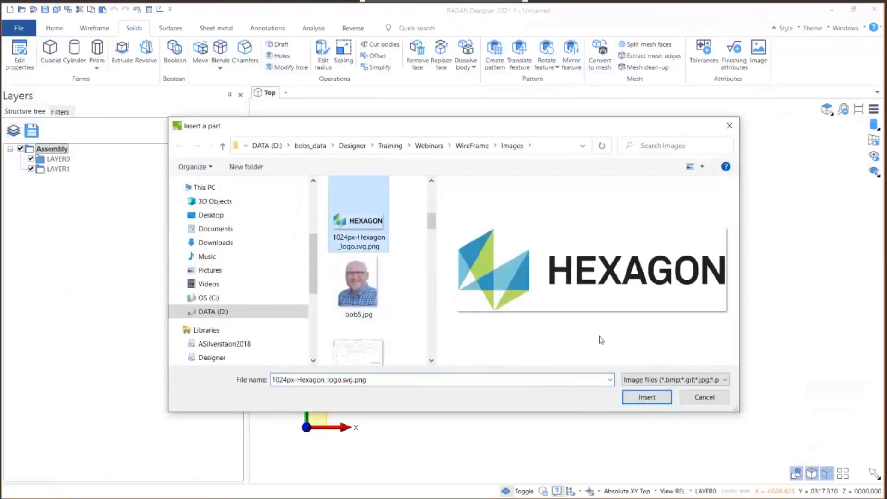
left_click(644, 397)
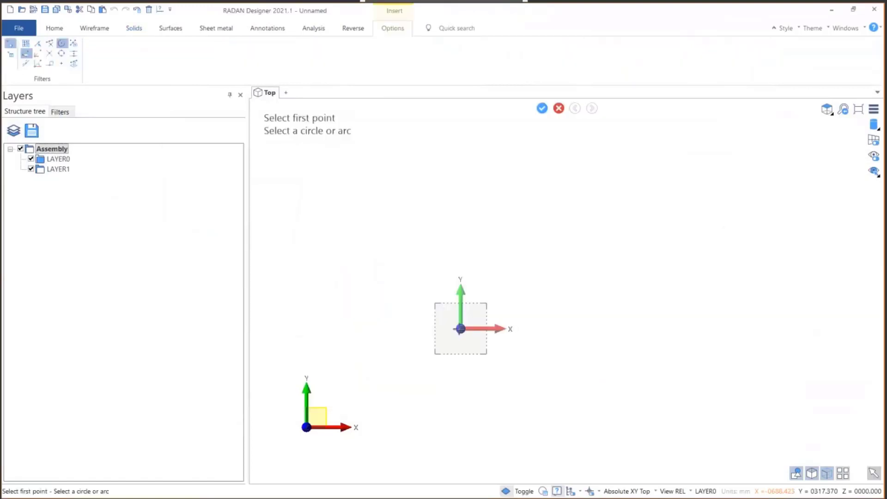
left_click(461, 329)
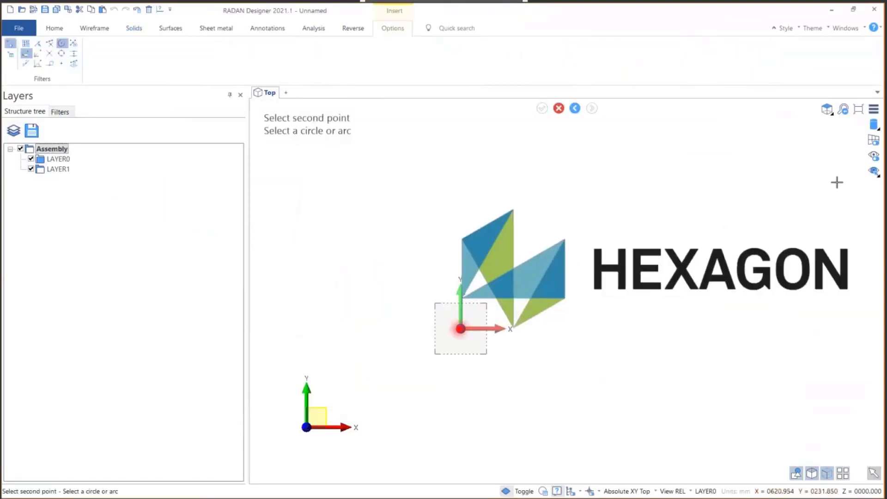
scroll(661, 213, "down", 3)
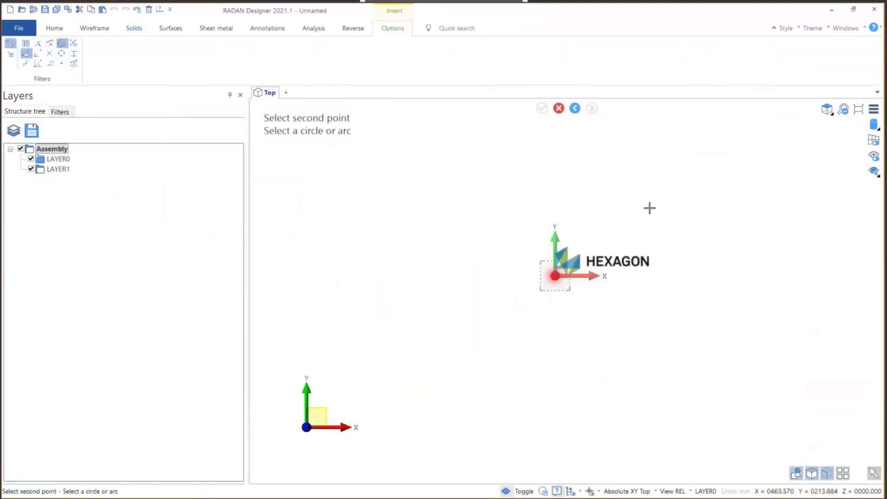
left_click(857, 163)
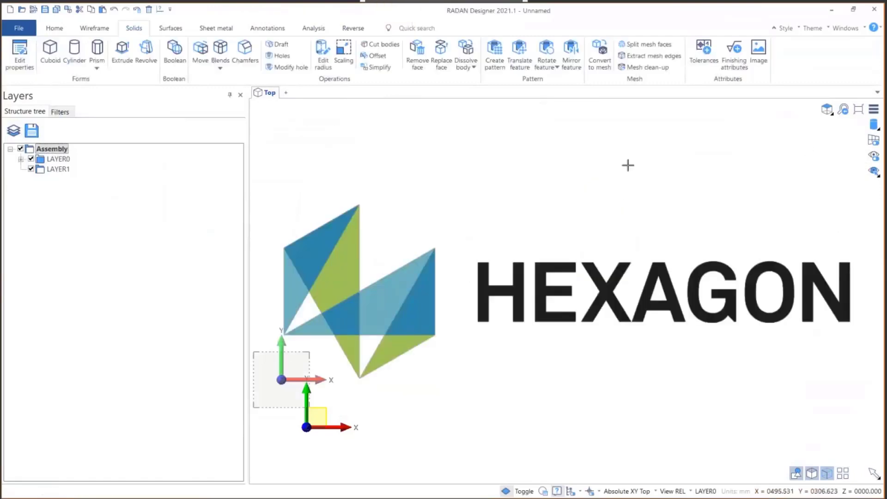
Step: Lock the inserted Hexagon logo image through its properties
left_click(393, 293)
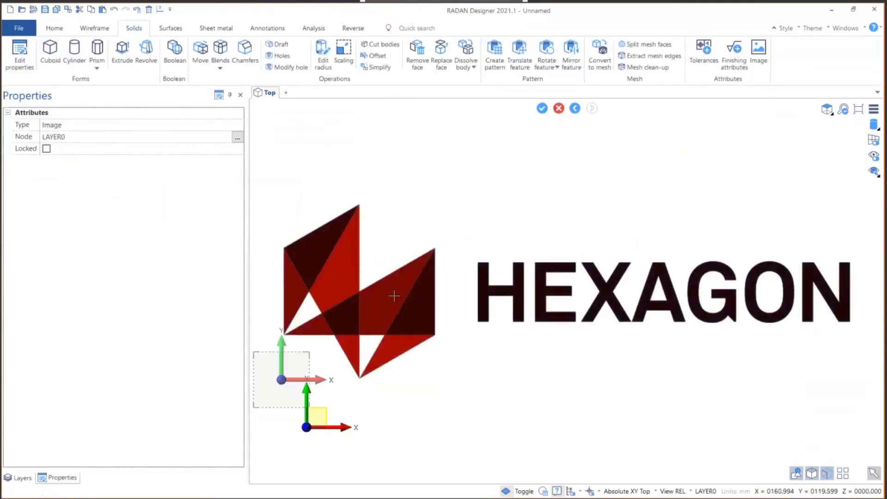
middle_click(394, 298)
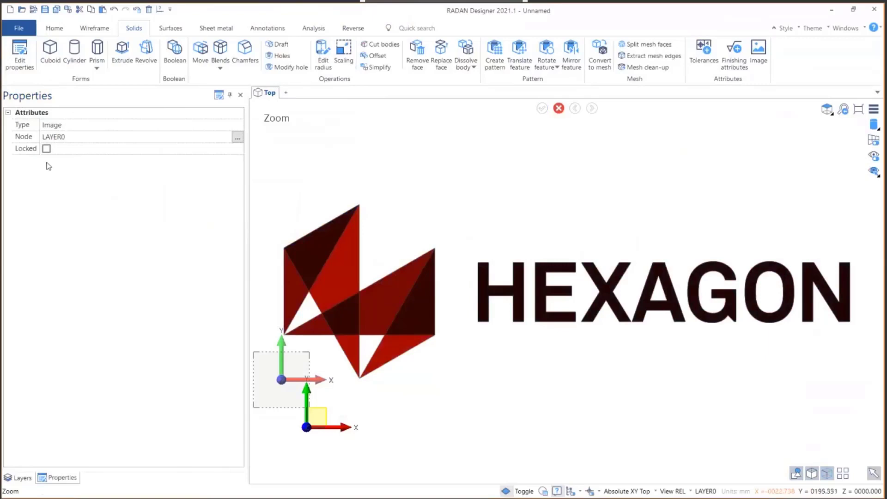
left_click(46, 149)
scroll(502, 195, "down", 2)
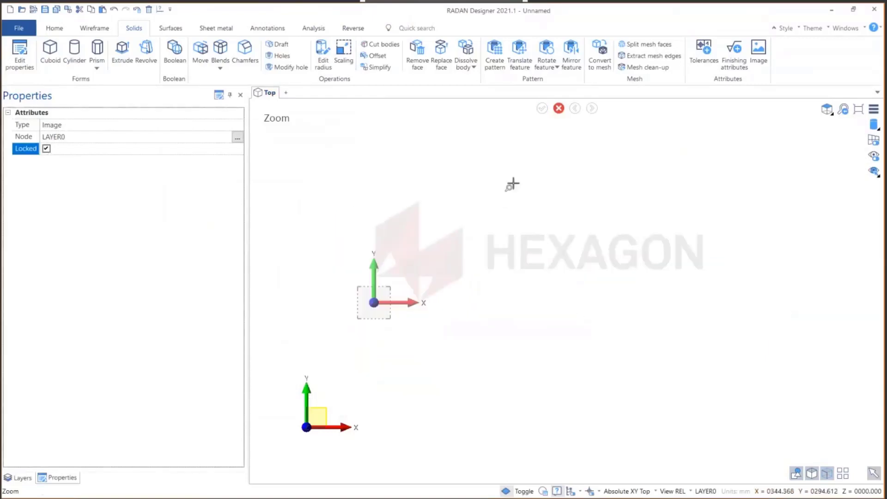
Step: Confirm the image's locked property and trace the logo symbol's left vertical edge upward with a line segment
right_click(329, 152)
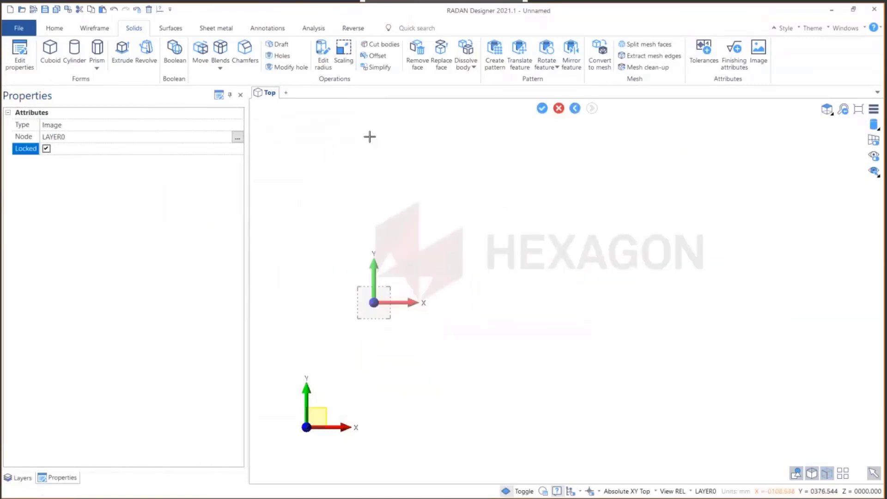
left_click(544, 109)
scroll(406, 264, "up", 3)
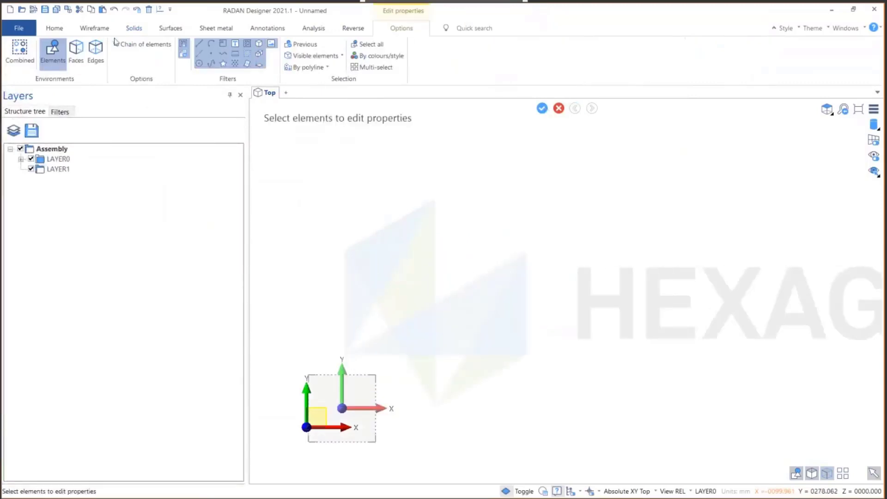
left_click(95, 28)
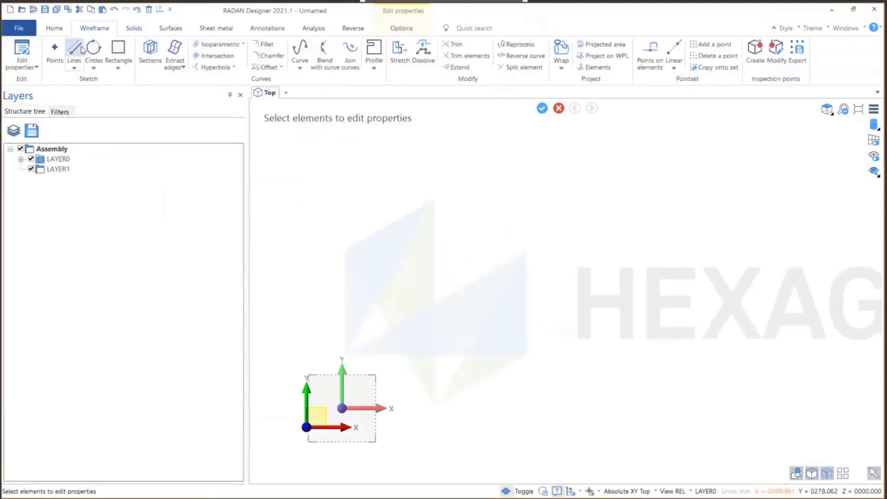
left_click(74, 46)
scroll(339, 349, "up", 4)
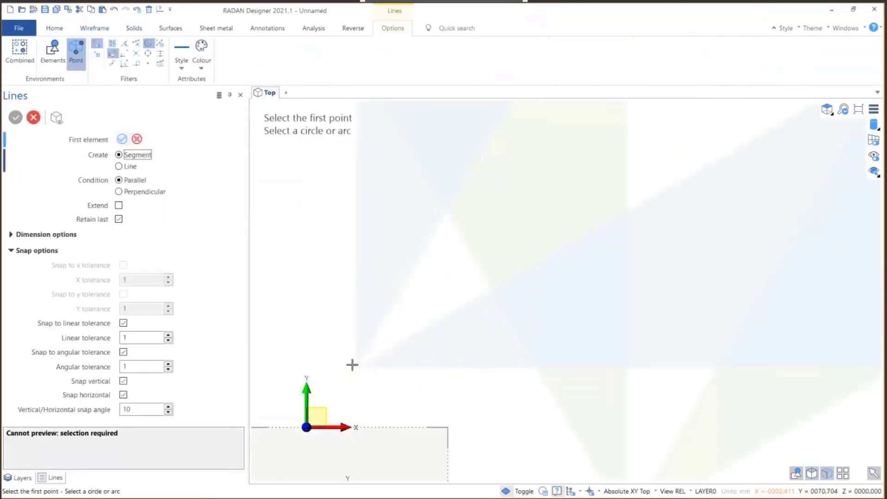
left_click(358, 367)
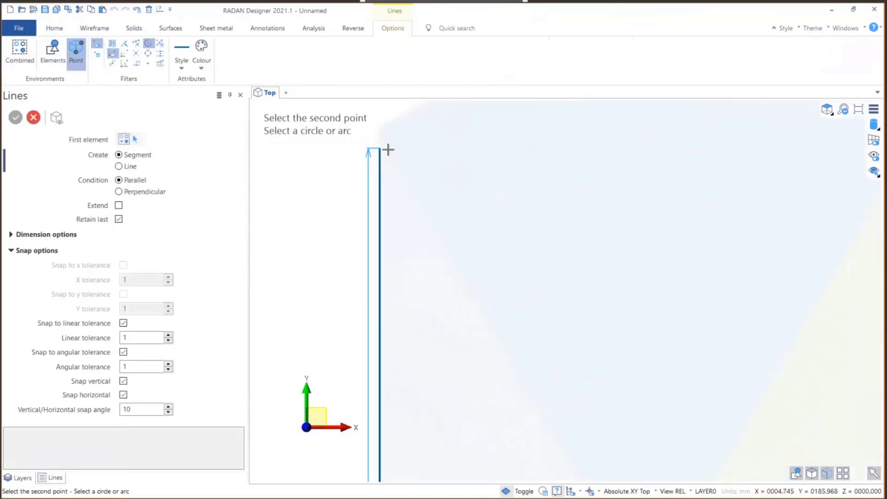
left_click(384, 127)
Step: Continue the traced outline with a 125 mm segment at 30°, a vertical to the bottom tip, a diagonal to the right peak and the right edge
scroll(390, 185, "down", 5)
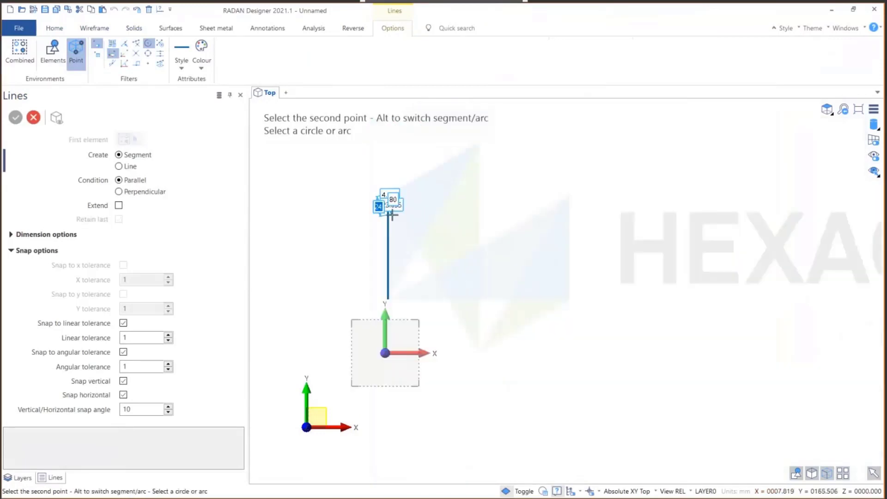
scroll(436, 166, "up", 5)
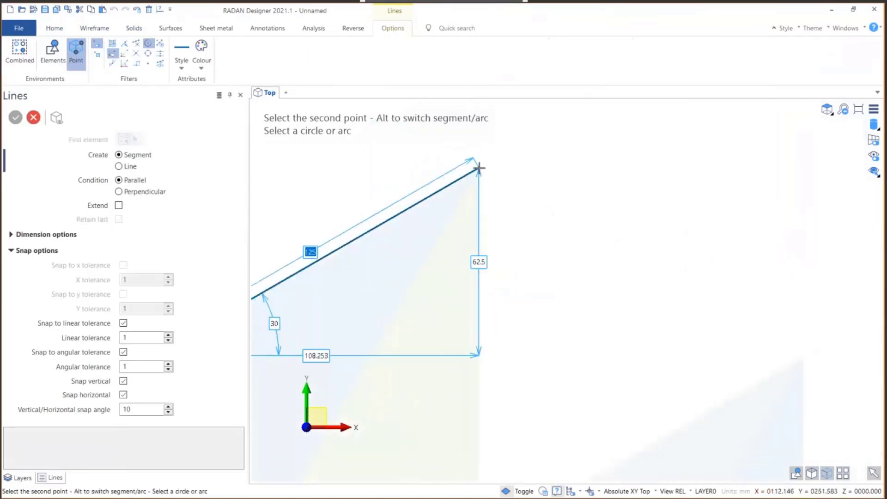
scroll(481, 162, "down", 5)
scroll(470, 267, "up", 8)
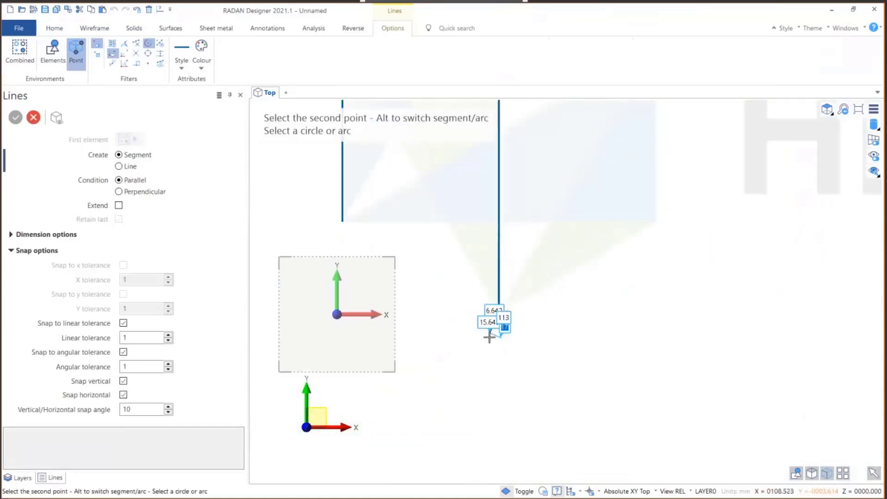
scroll(569, 198, "up", 5)
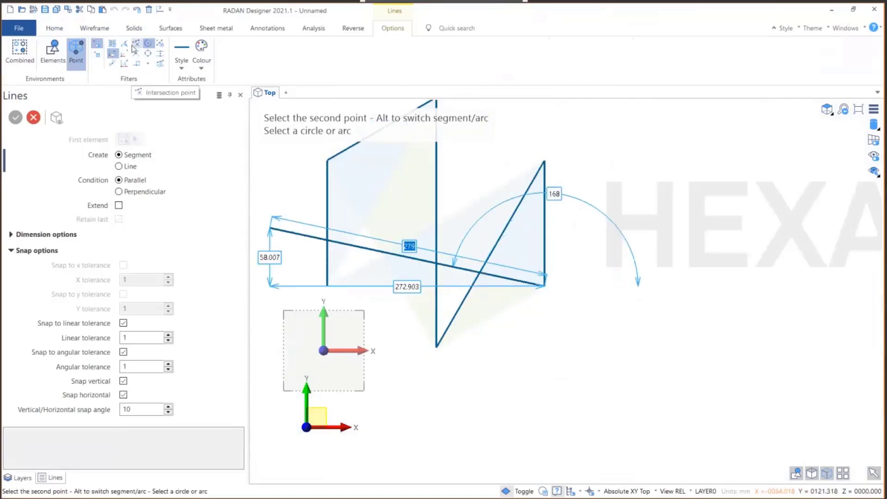
Step: Allow snapping to any kind of point, then draw the horizontal base to the lower-left corner and a slanted line to the right peak
left_click(128, 48)
left_click(160, 43)
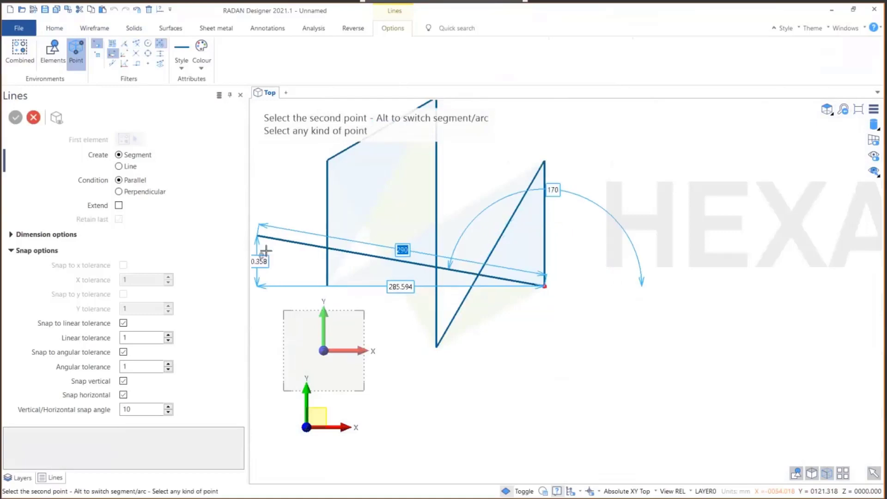
left_click(328, 282)
scroll(504, 203, "down", 1)
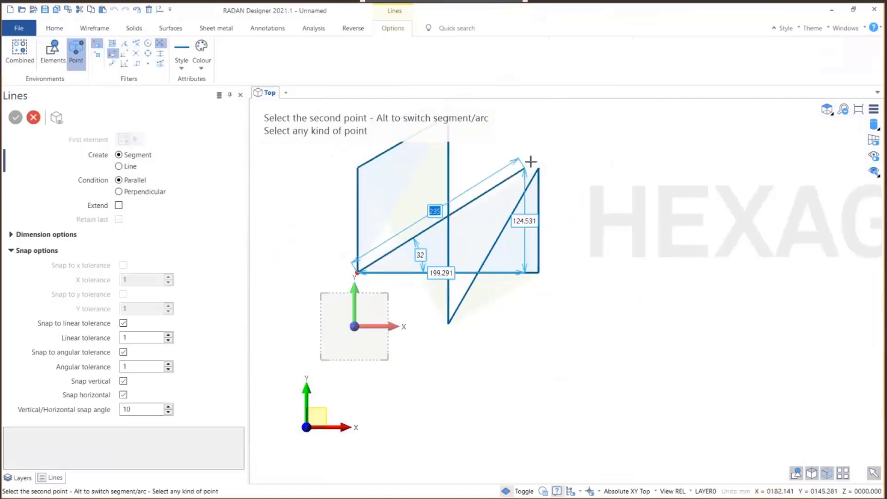
left_click(536, 168)
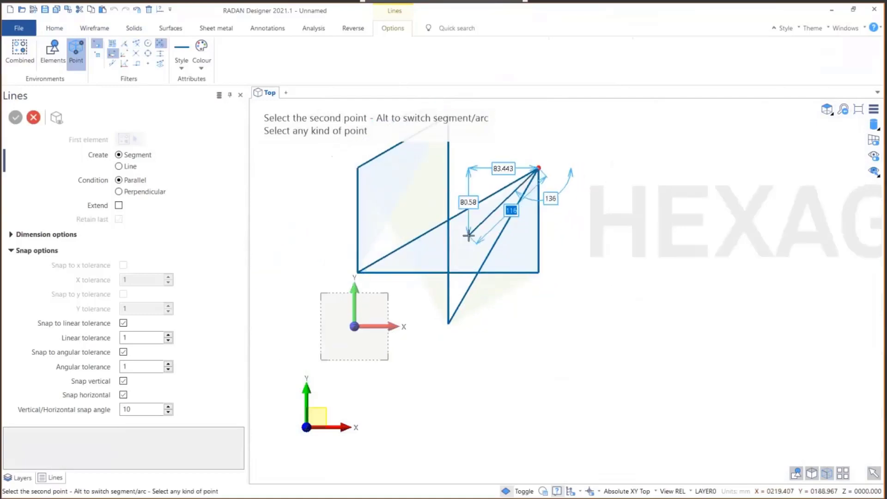
key("Escape")
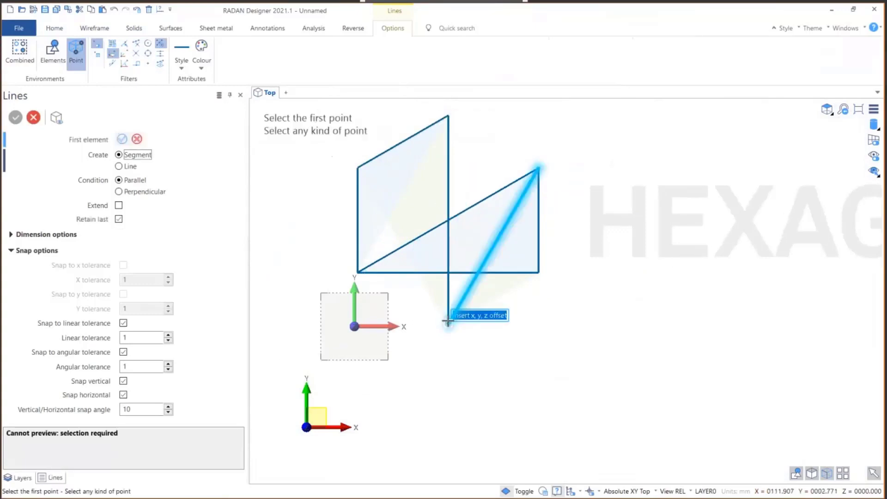
Step: Draw a diagonal segment from the bottom tip to the upper-left corner of the logo outline
left_click(455, 311)
left_click(357, 168)
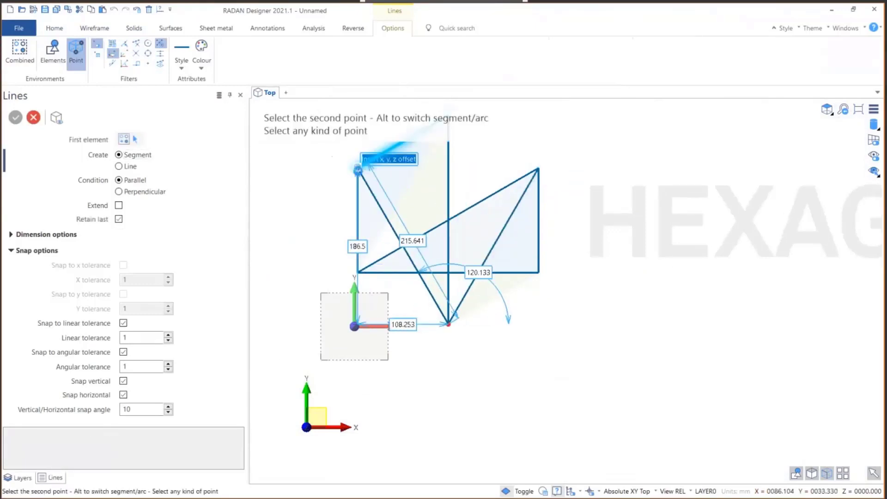
scroll(470, 388, "down", 3)
scroll(462, 383, "up", 5)
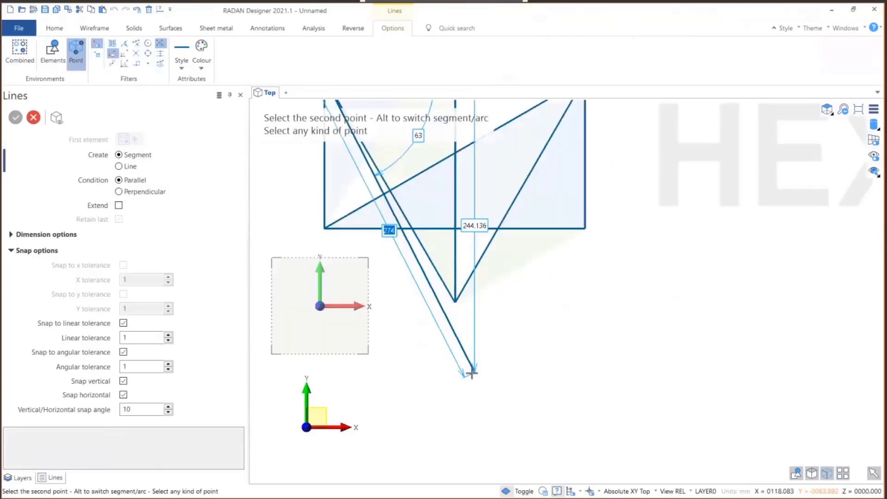
key("Escape")
Step: Draw a segment from the bottom tip to the lower-right corner of the logo outline and end the line chain
left_click(456, 298)
left_click(455, 301)
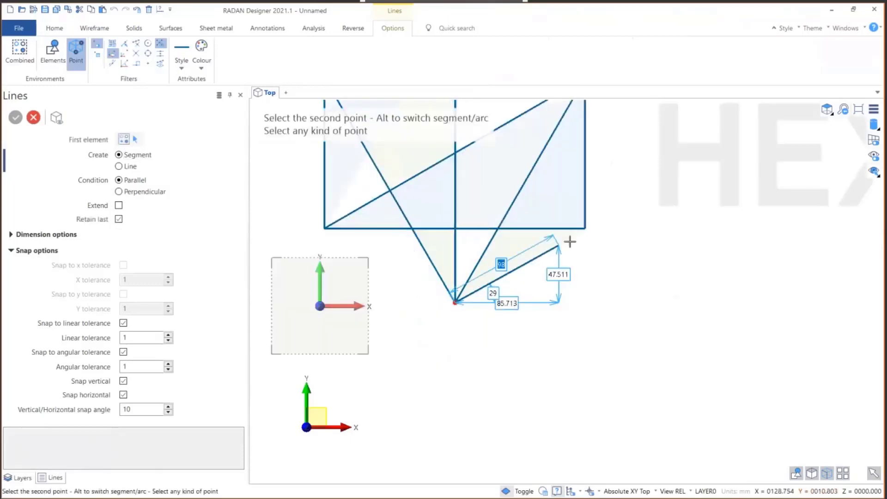
scroll(532, 347, "down", 3)
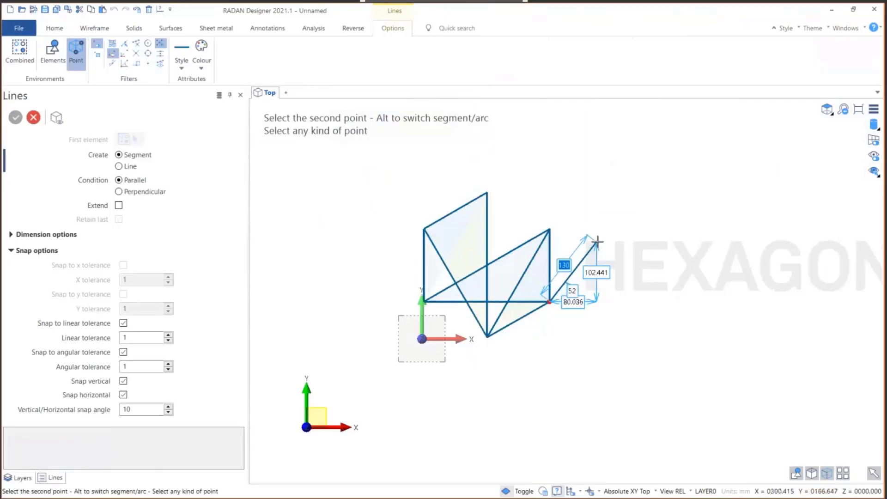
scroll(577, 191, "up", 2)
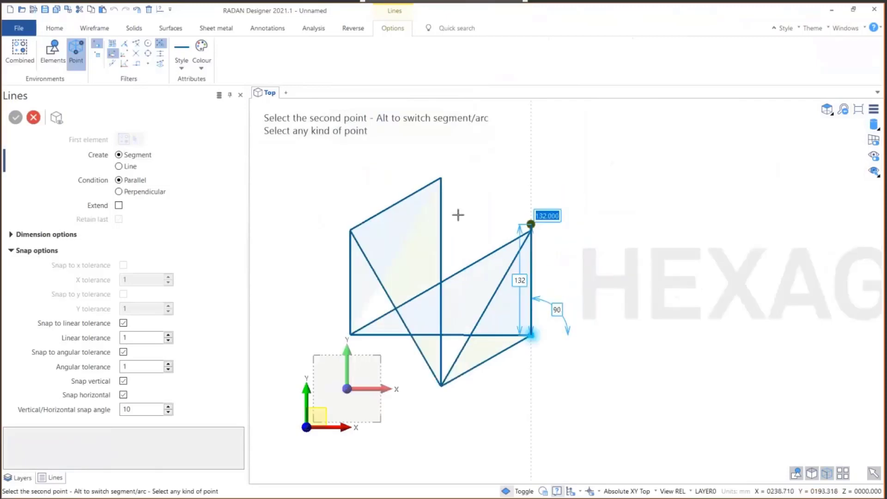
key("Escape")
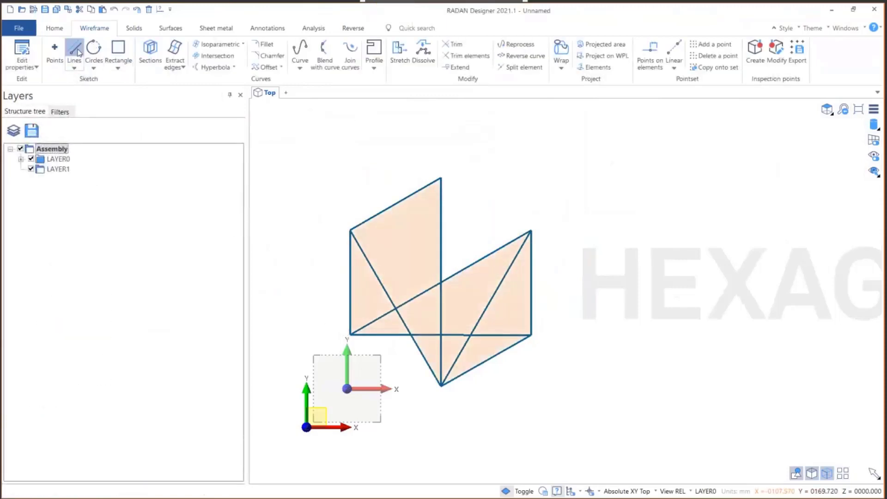
Step: Draw a diagonal segment from the outline's lower-left corner to the top peak
left_click(74, 48)
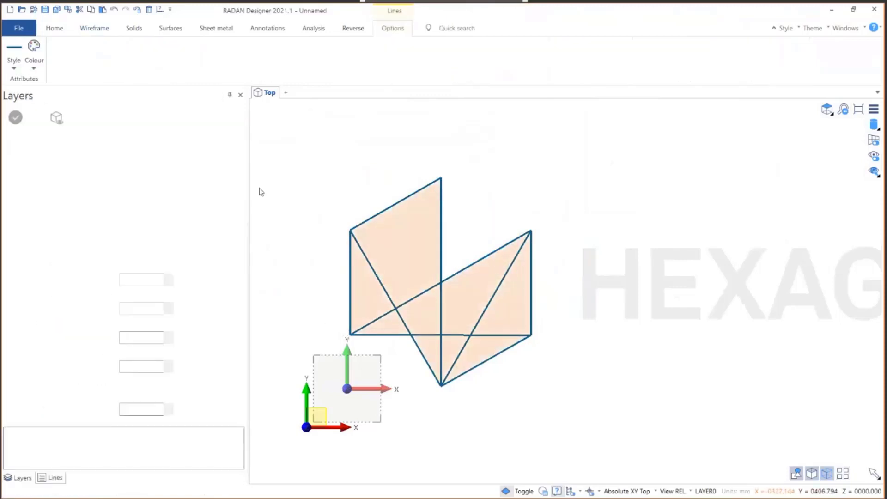
left_click(347, 334)
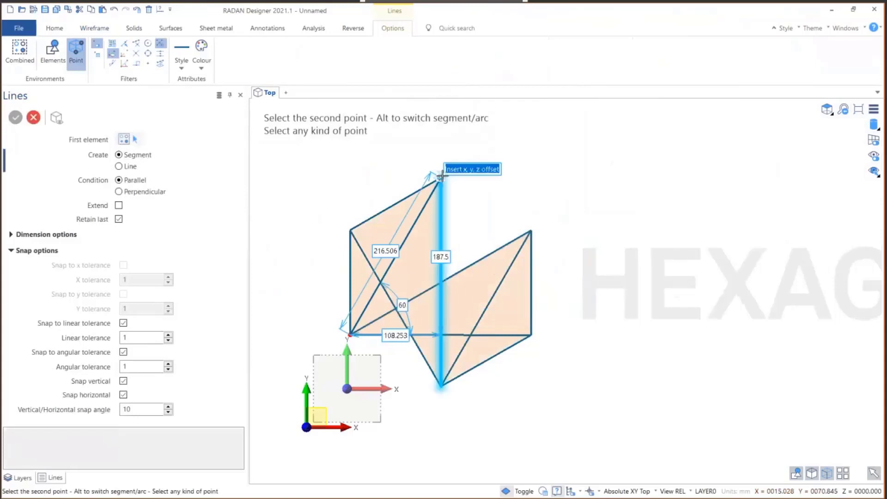
key("Escape")
scroll(442, 192, "down", 4)
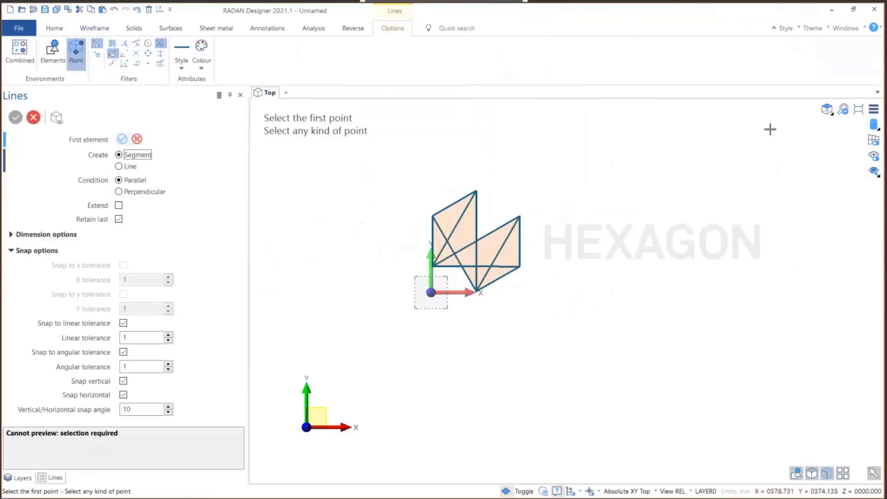
Step: Extrude the upper-left, central and right enclosed faces of the logo together by a first distance of 8 mm
left_click(134, 28)
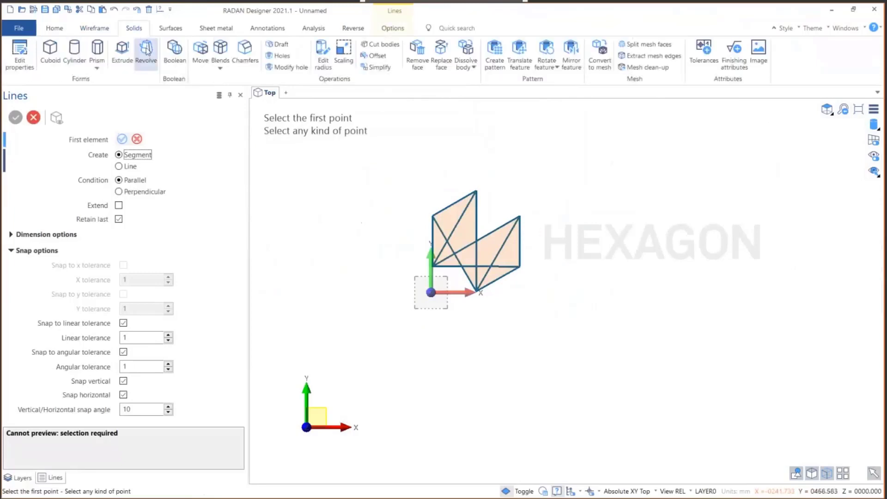
scroll(529, 209, "up", 4)
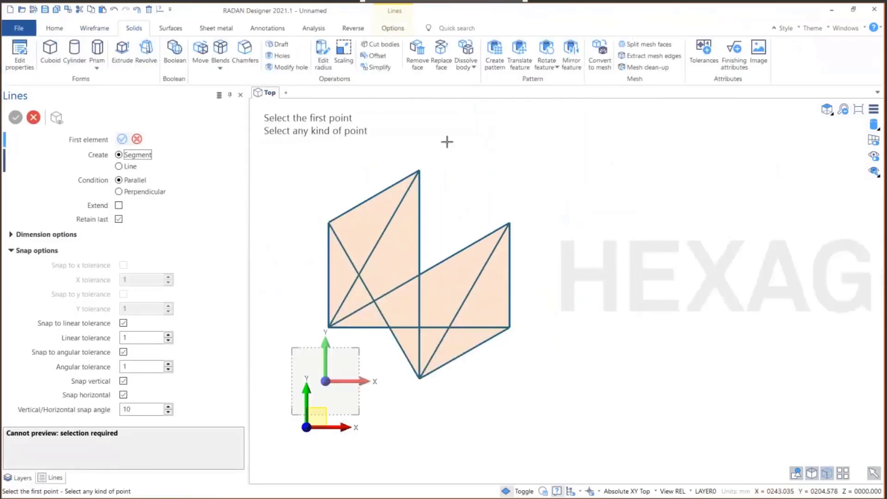
left_click(123, 52)
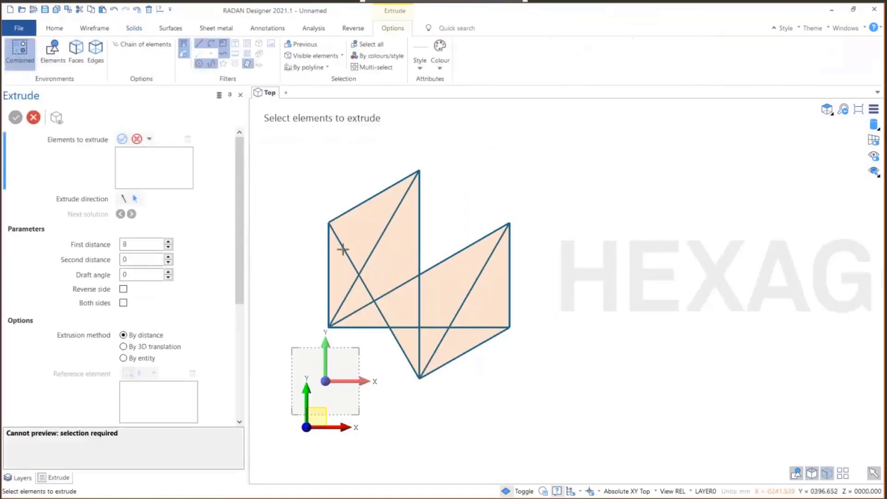
left_click(364, 225)
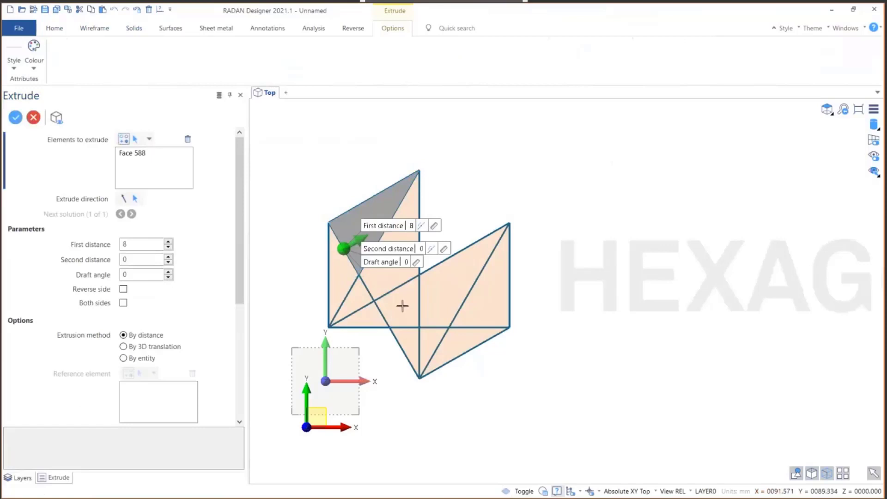
left_click(137, 143)
left_click(405, 301)
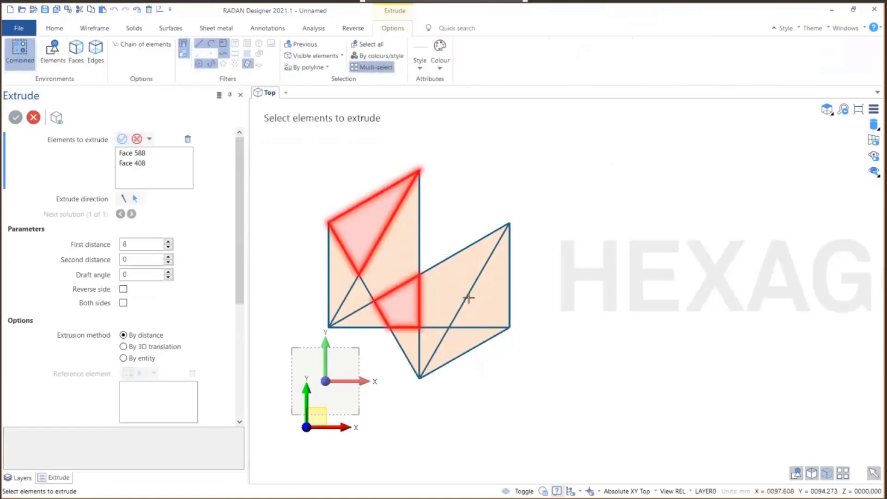
left_click(487, 309)
right_click(568, 237)
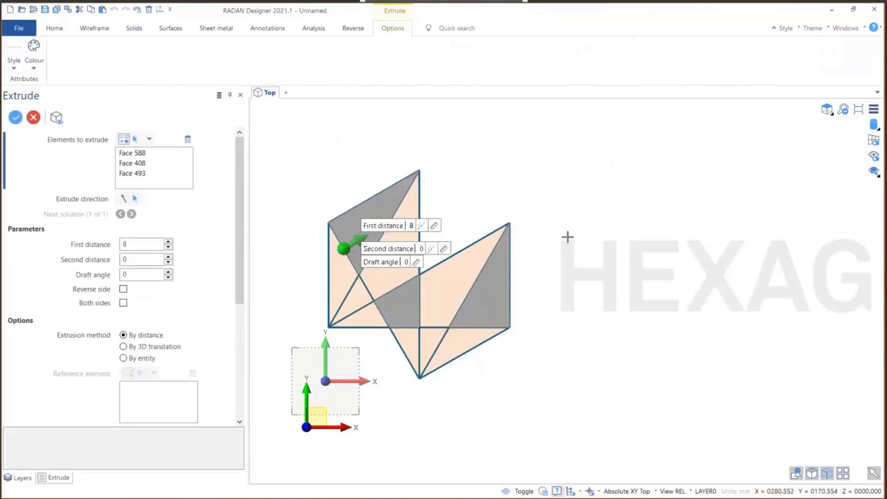
middle_click_drag(568, 237, 626, 204)
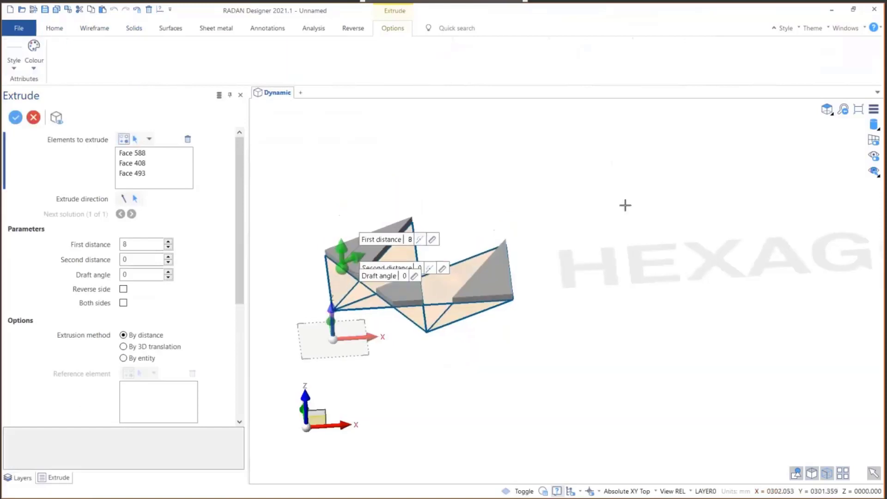
left_click(15, 119)
Step: Try to extrude the top faces of the three logo solids by a first distance of 8 mm
middle_click_drag(485, 199, 484, 218)
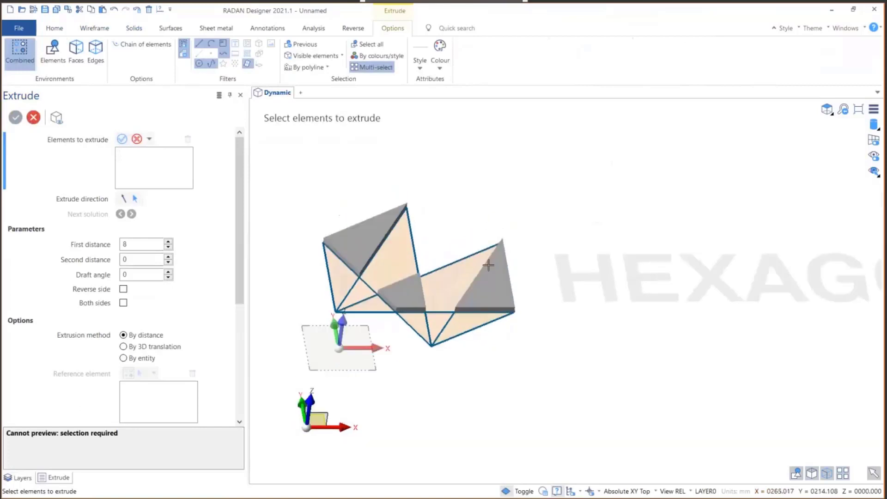
middle_click_drag(567, 228, 557, 226)
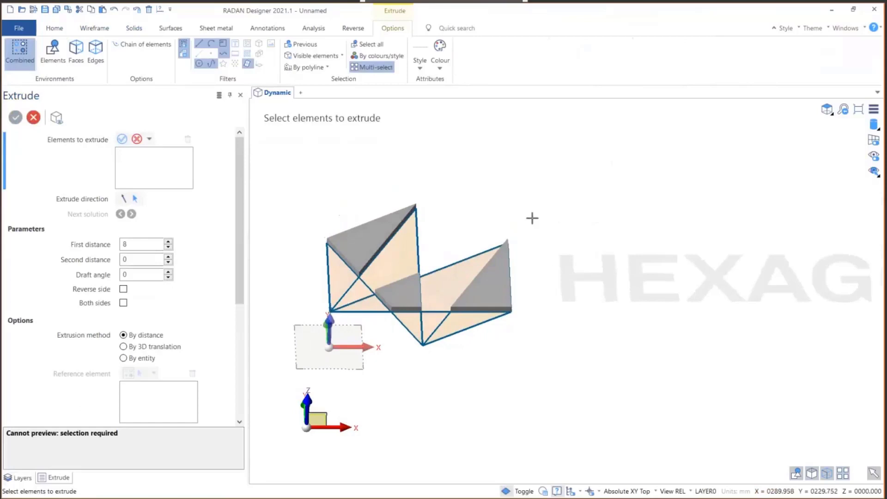
left_click(65, 47)
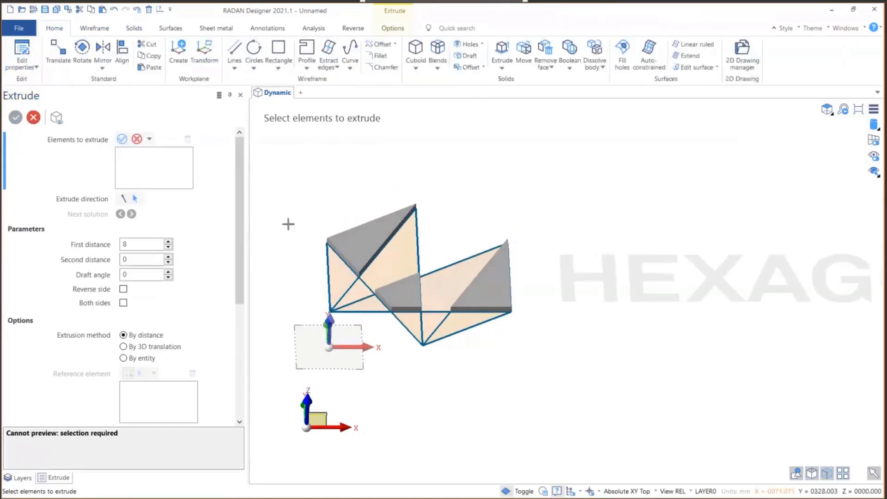
left_click(365, 243)
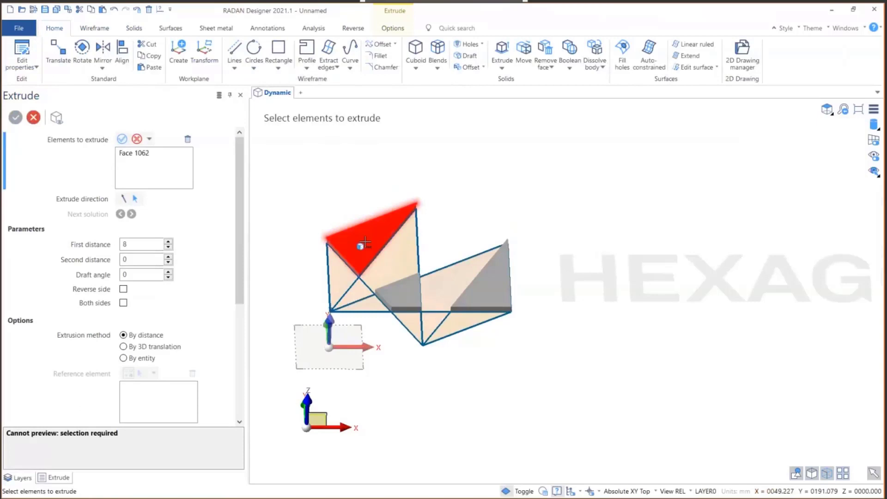
left_click(411, 291)
left_click(487, 285)
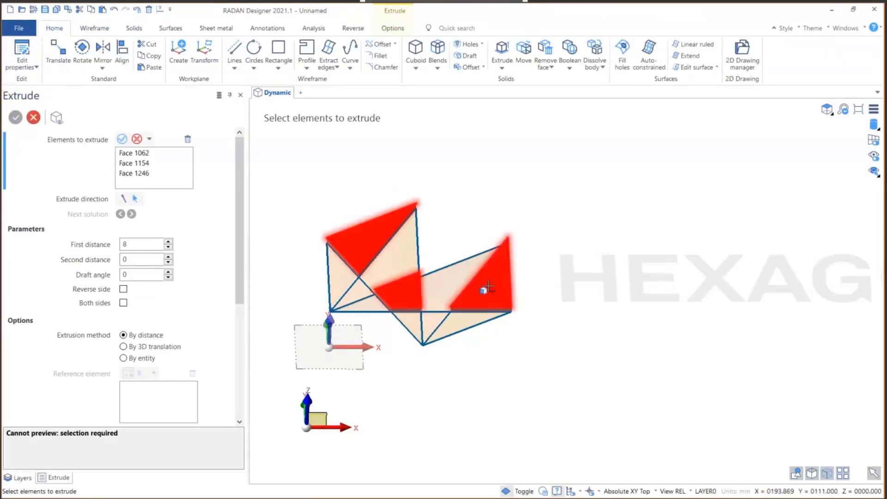
right_click(489, 287)
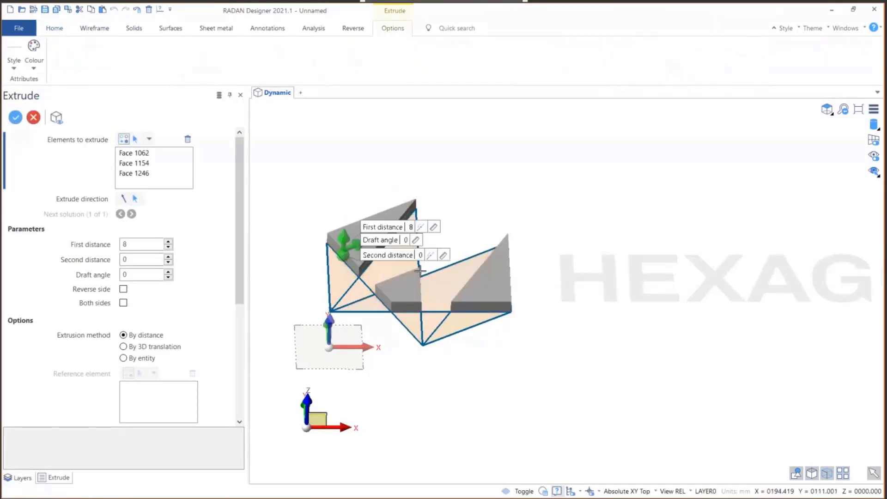
left_click(16, 117)
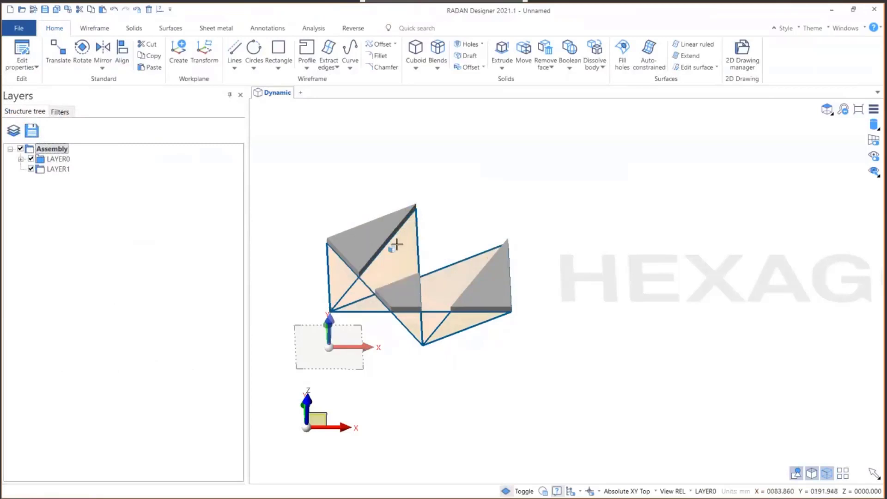
left_click(358, 246)
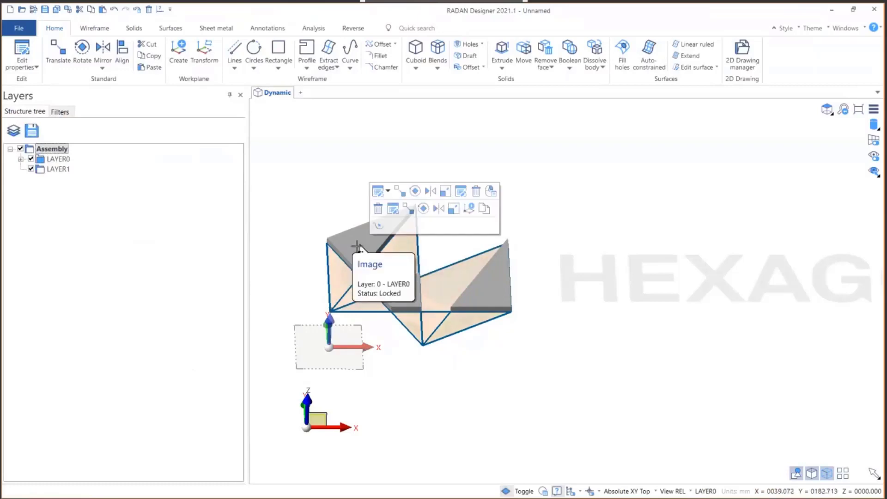
middle_click_drag(357, 246, 371, 310)
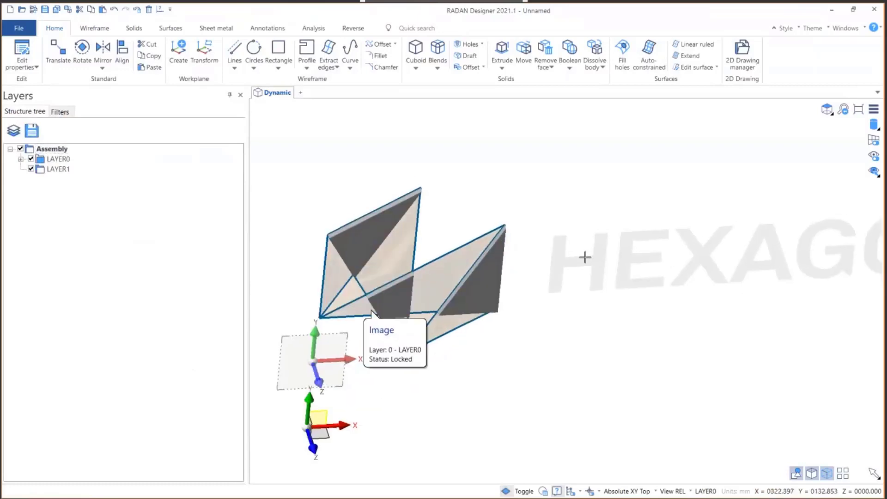
left_click(597, 272)
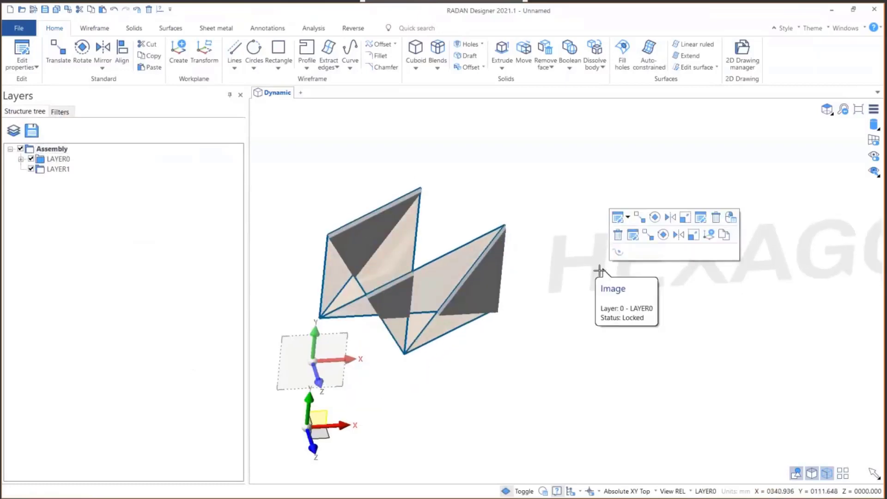
key("Delete")
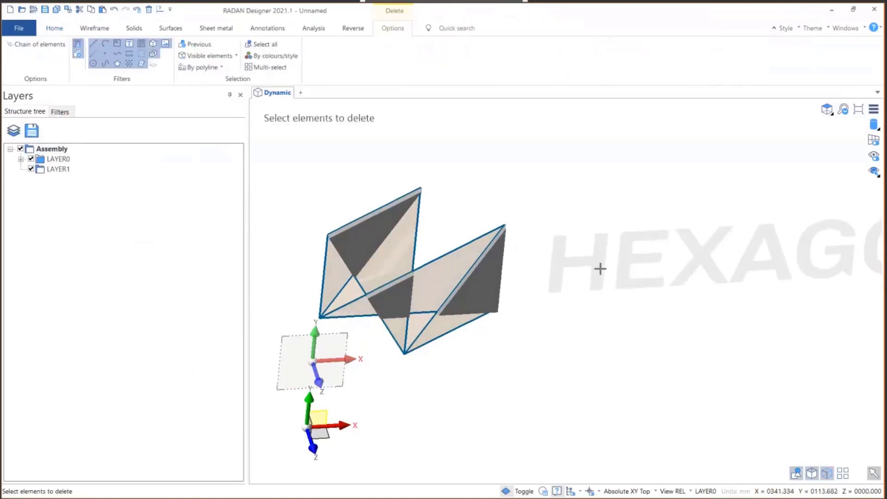
scroll(596, 265, "down", 2)
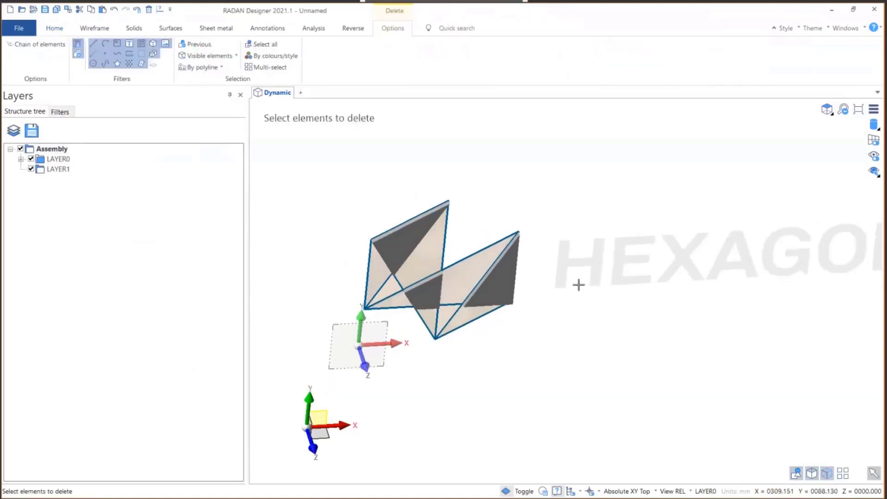
key("Escape")
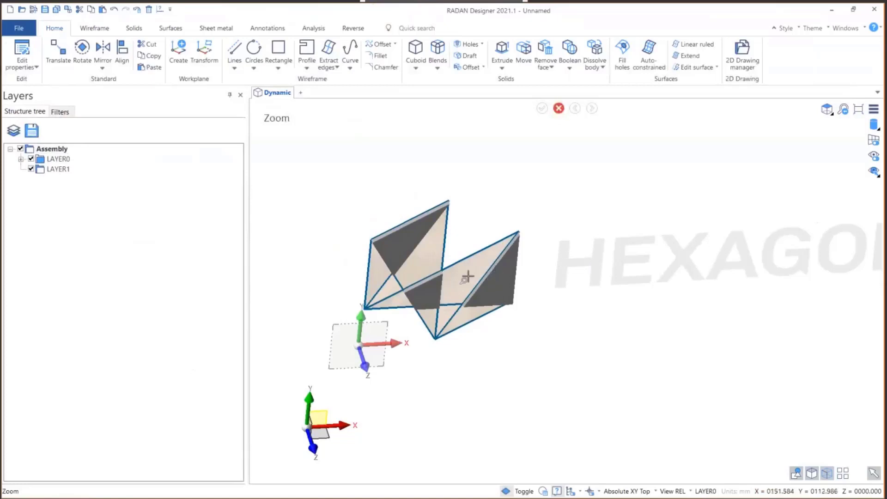
key("Delete")
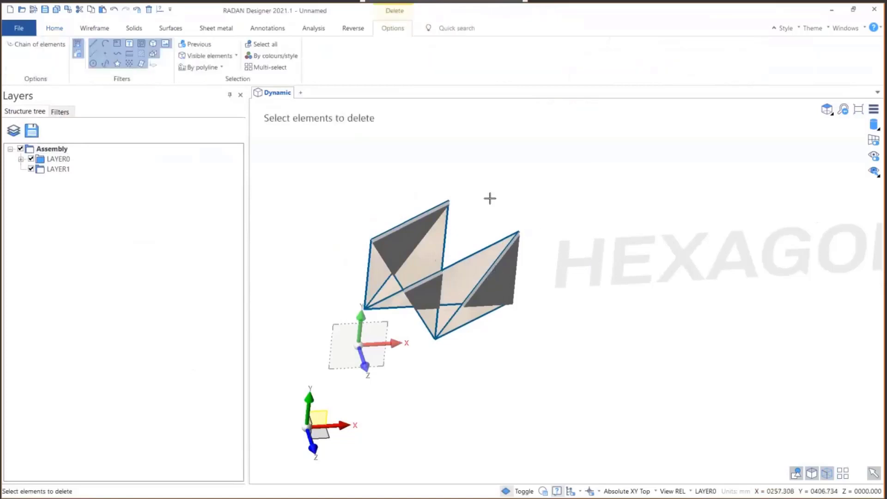
key("Escape")
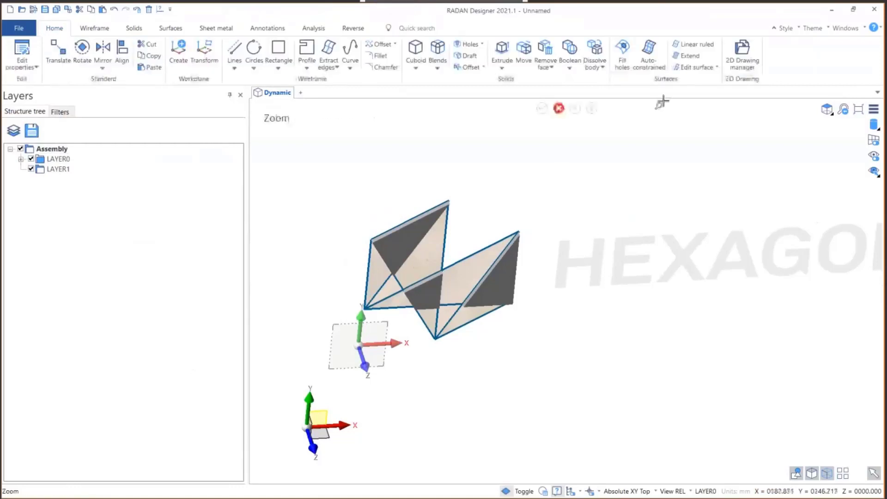
Step: Hide the layer list and recolour all the traced lines and extruded solids of the logo blue, R 0, G 116, B 179
left_click(229, 94)
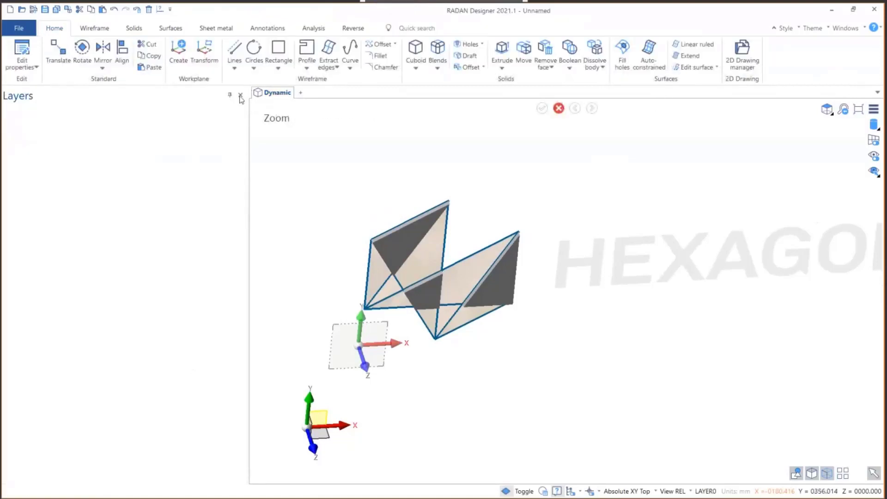
middle_click_drag(432, 271, 233, 173)
left_click_drag(234, 172, 499, 330)
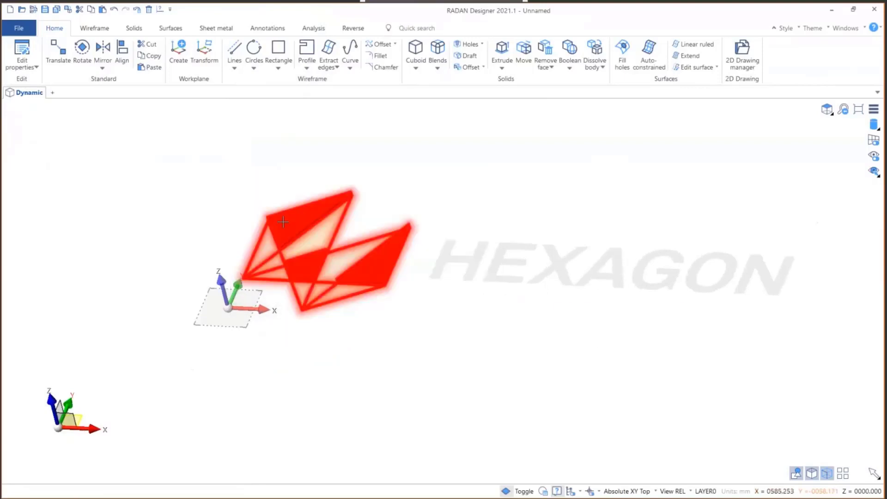
mouse_move(377, 275)
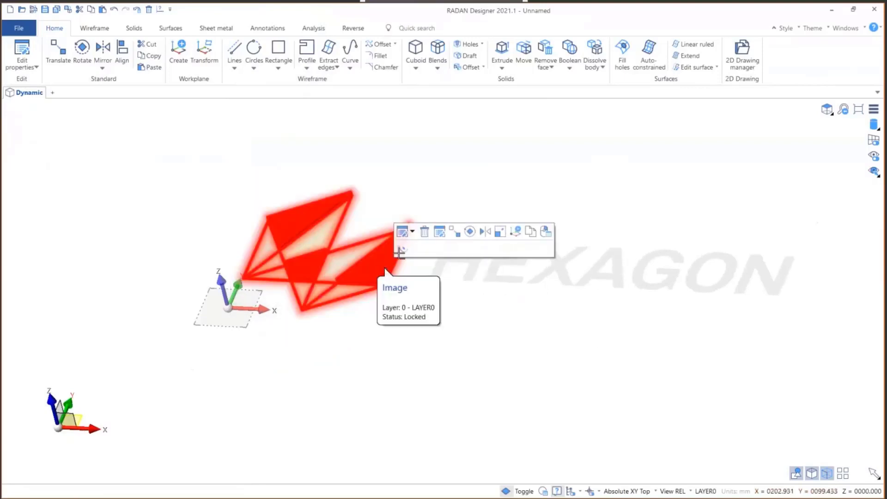
left_click(439, 232)
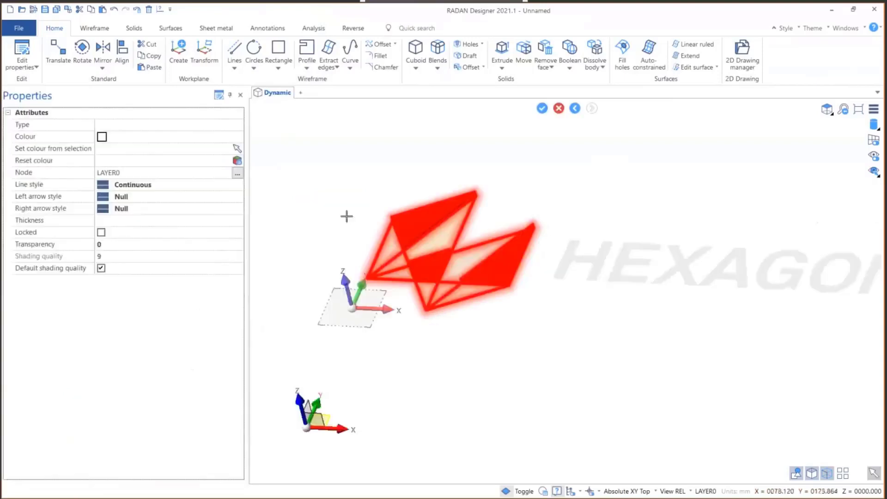
left_click(106, 139)
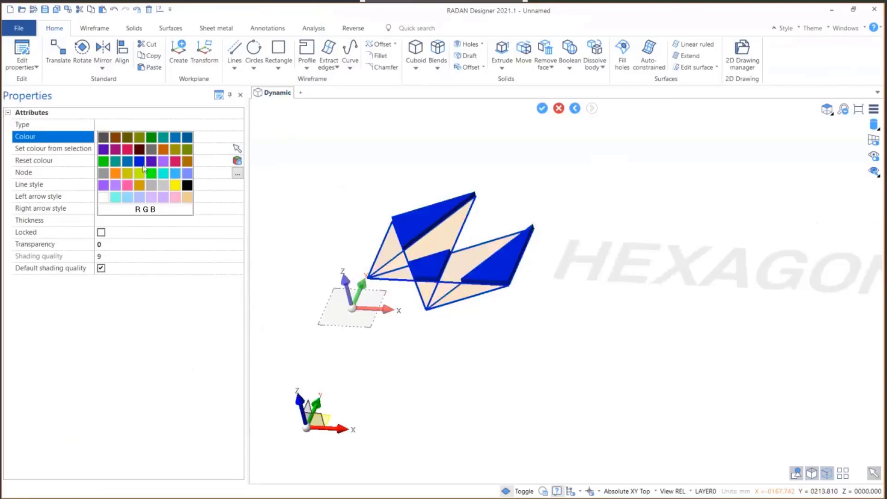
left_click(127, 162)
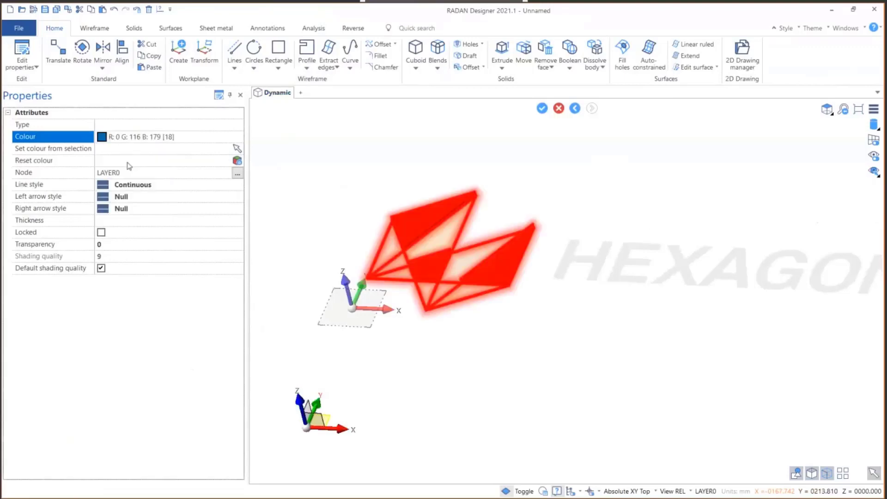
left_click(542, 109)
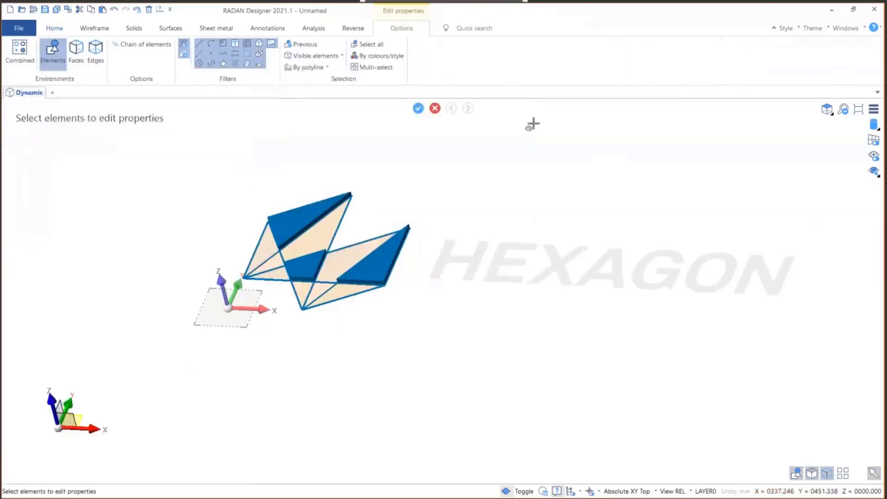
middle_click_drag(481, 247, 471, 270)
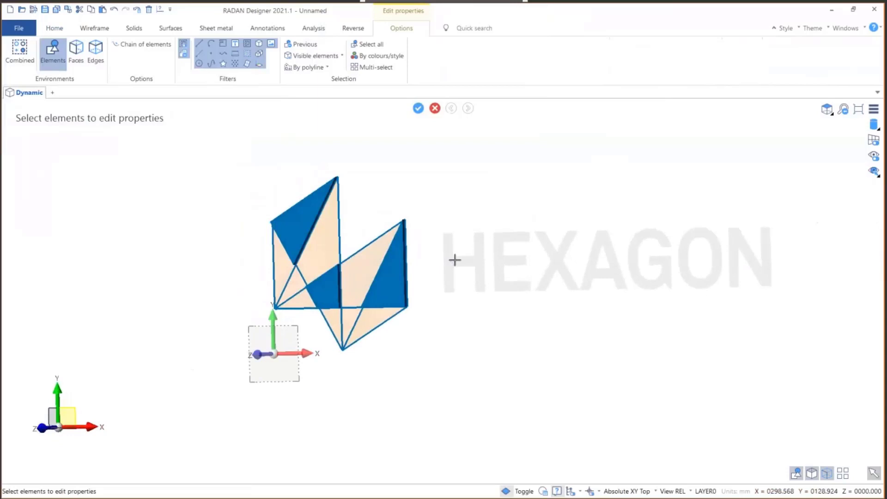
scroll(446, 262, "up", 3)
scroll(446, 263, "down", 1)
scroll(446, 264, "down", 1)
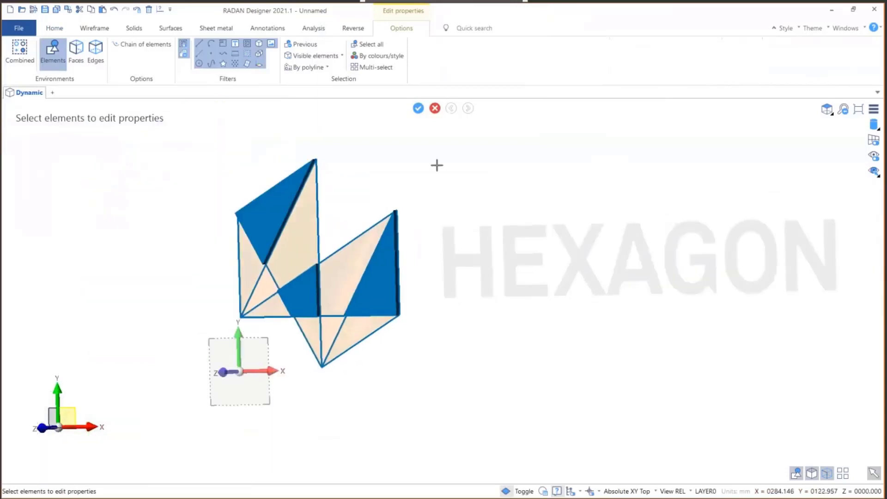
left_click(418, 108)
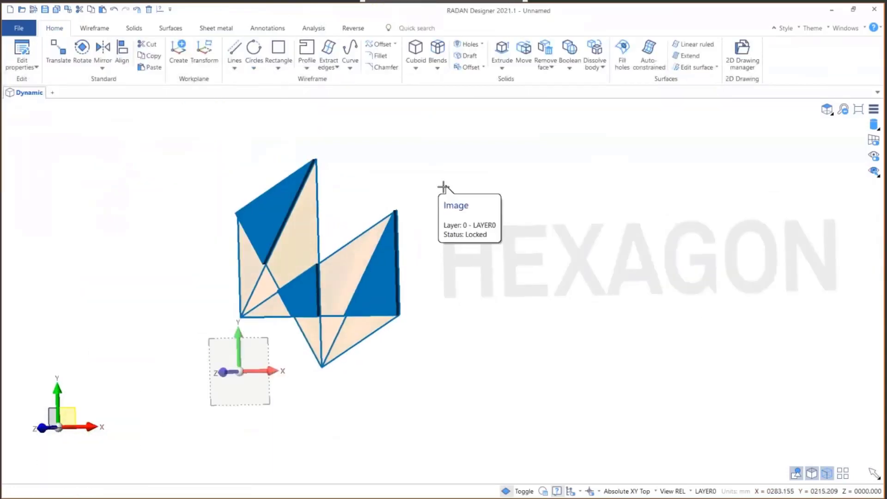
key("alt+Tab")
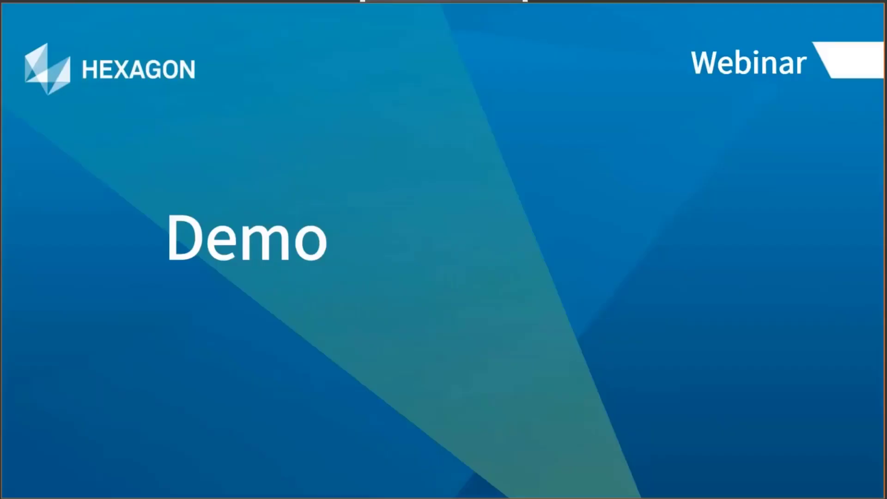
key("Right")
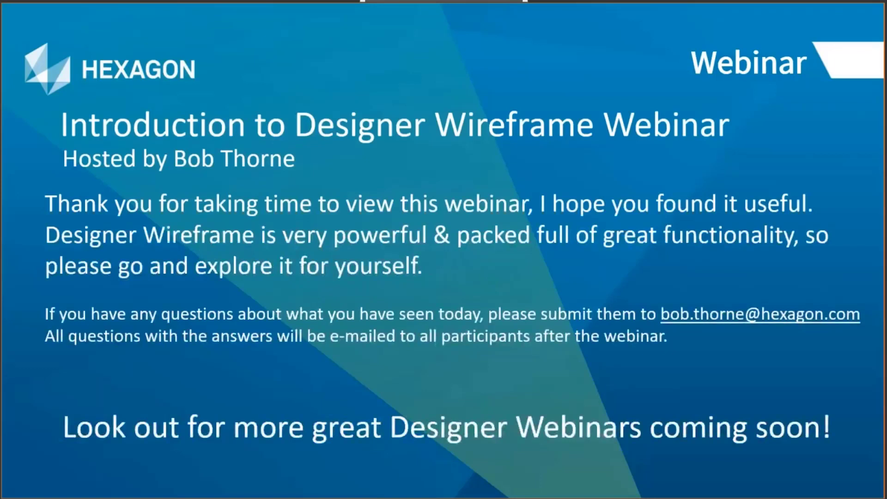